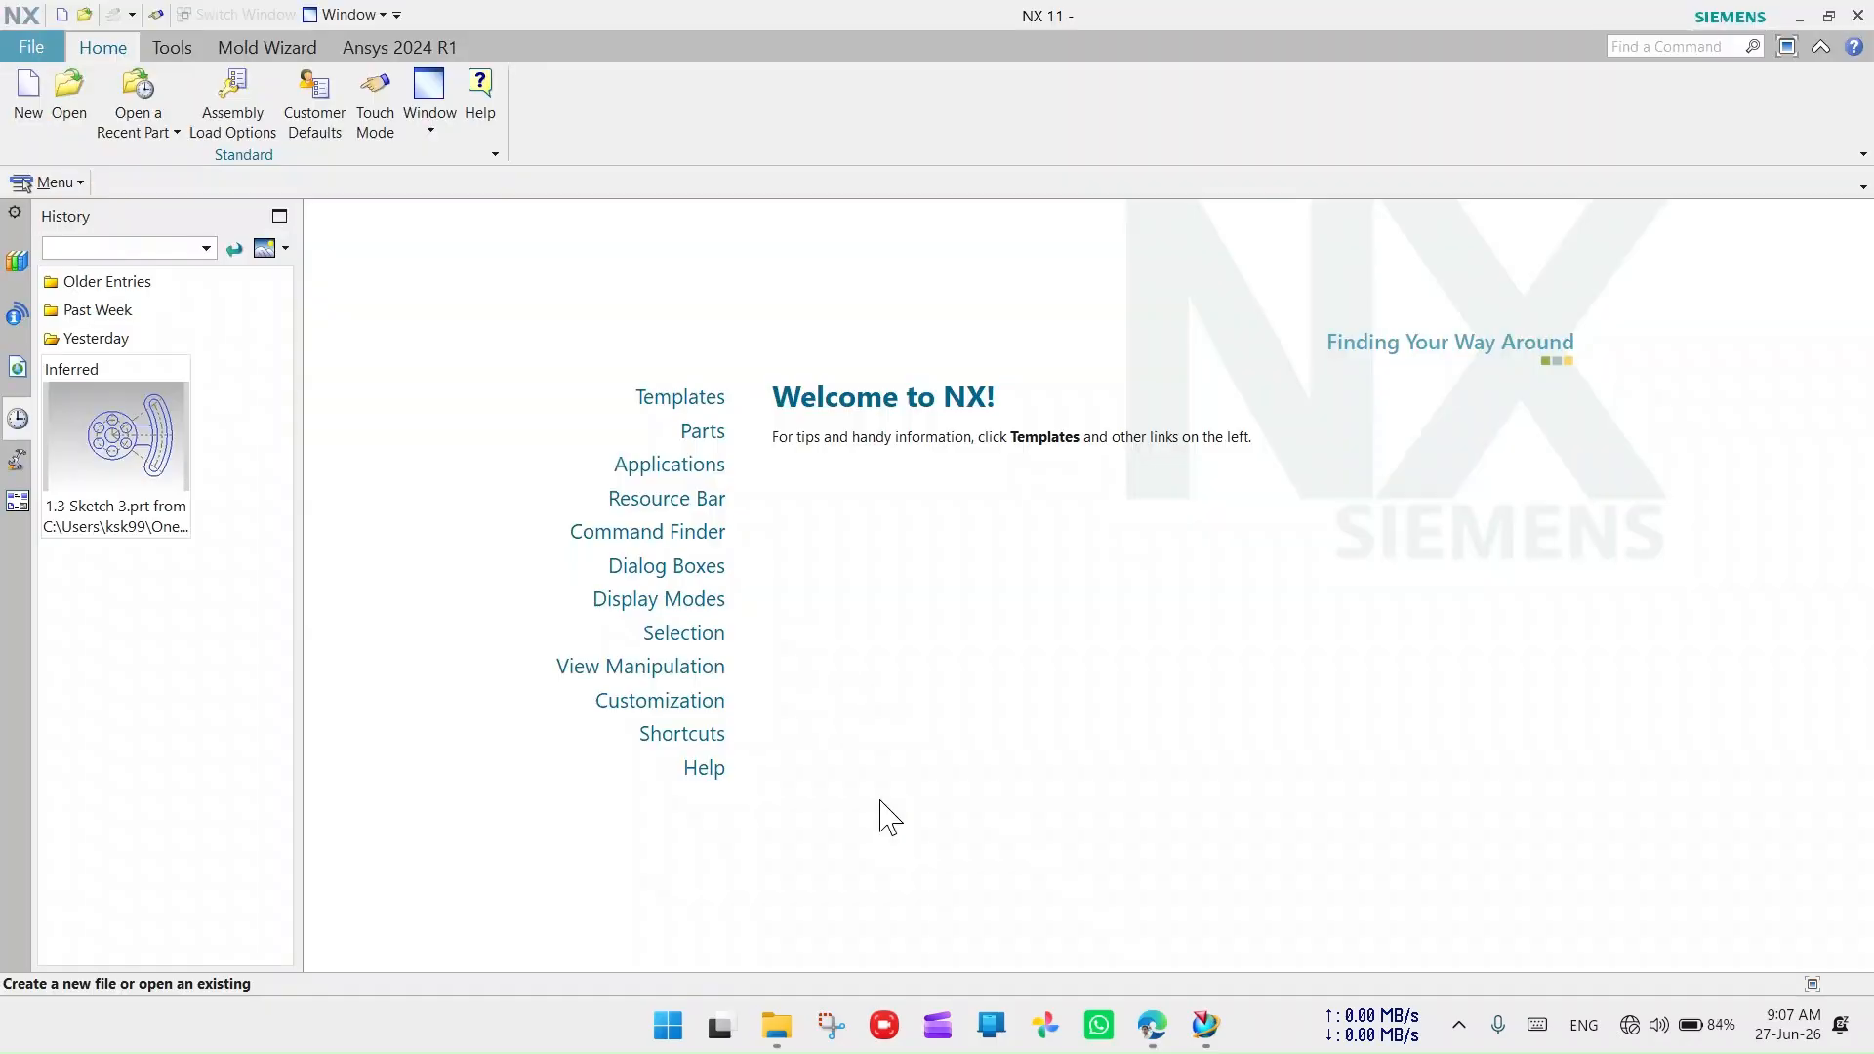
Create a millimetre Model part named 1.4 Sketch 4.prt in the Siemens NX Tutorial folder on the desktop
{"action": "left_click", "coordinate": [28, 95]}
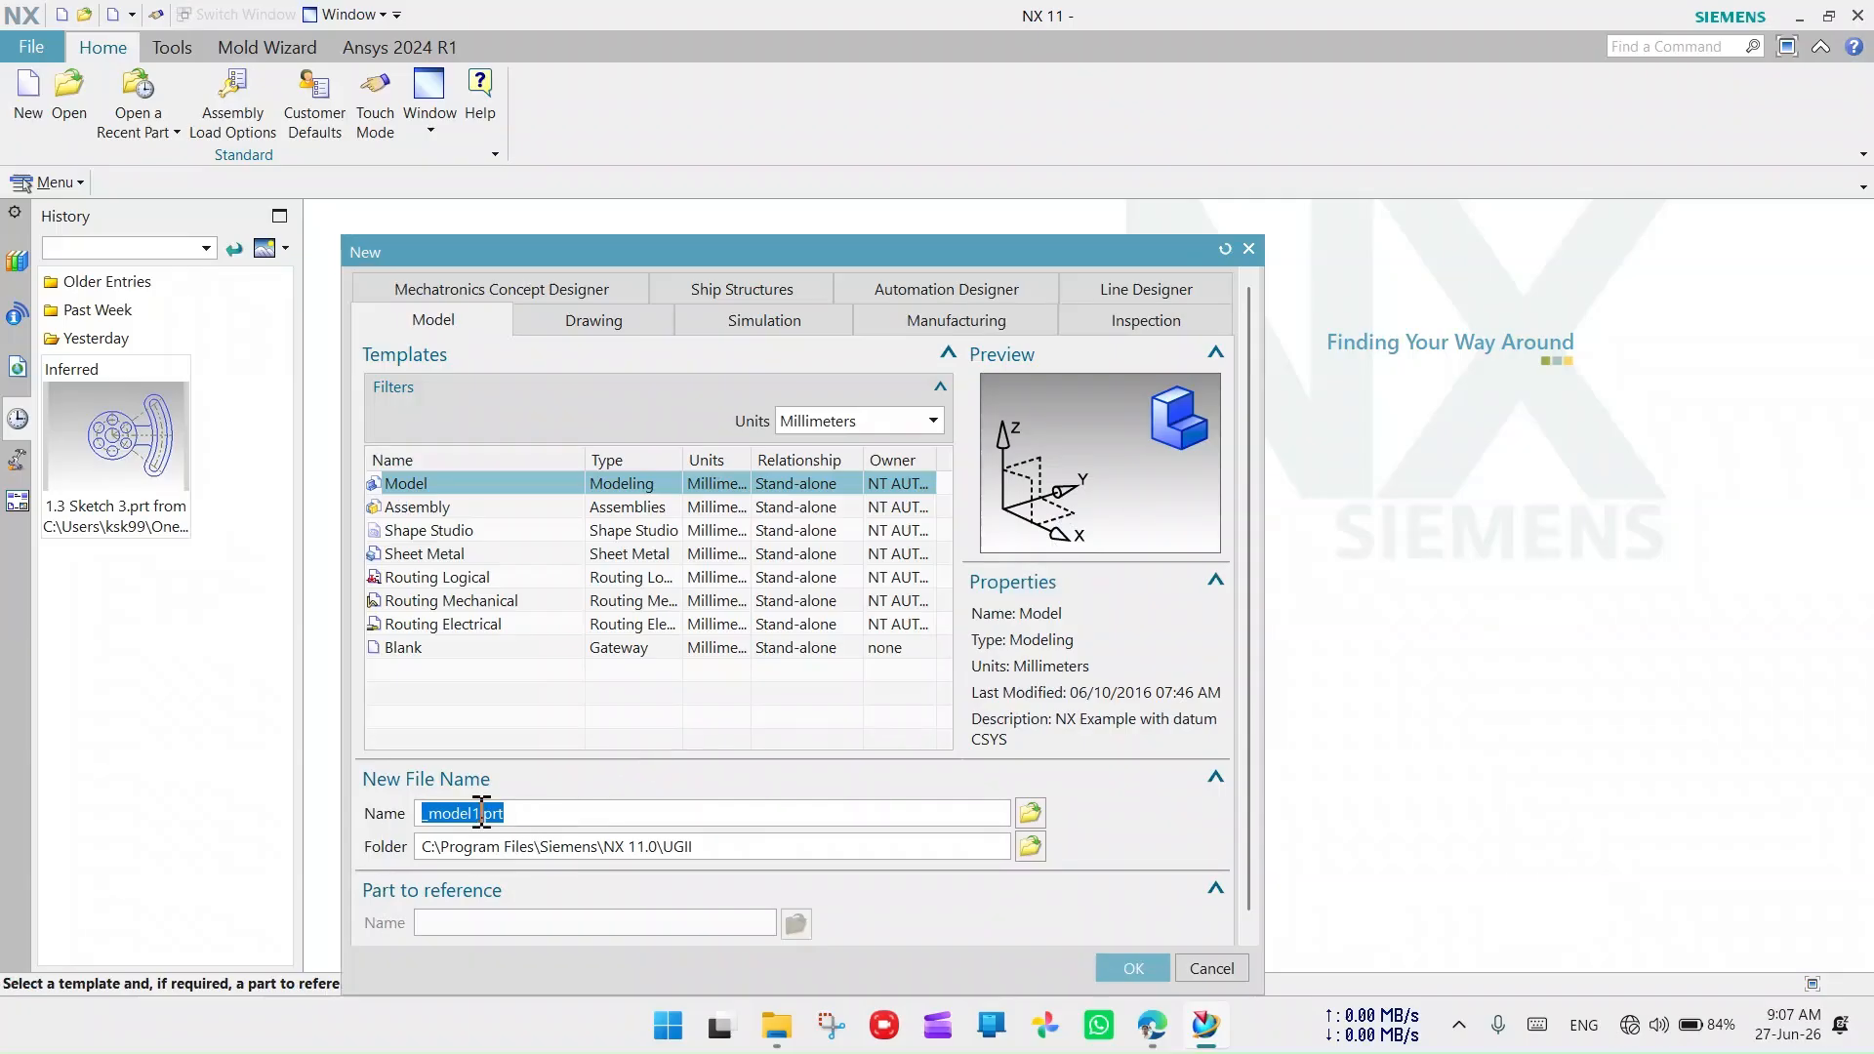
{"action": "left_click", "coordinate": [479, 813]}
{"action": "left_click", "coordinate": [477, 811]}
{"action": "left_click", "coordinate": [484, 812]}
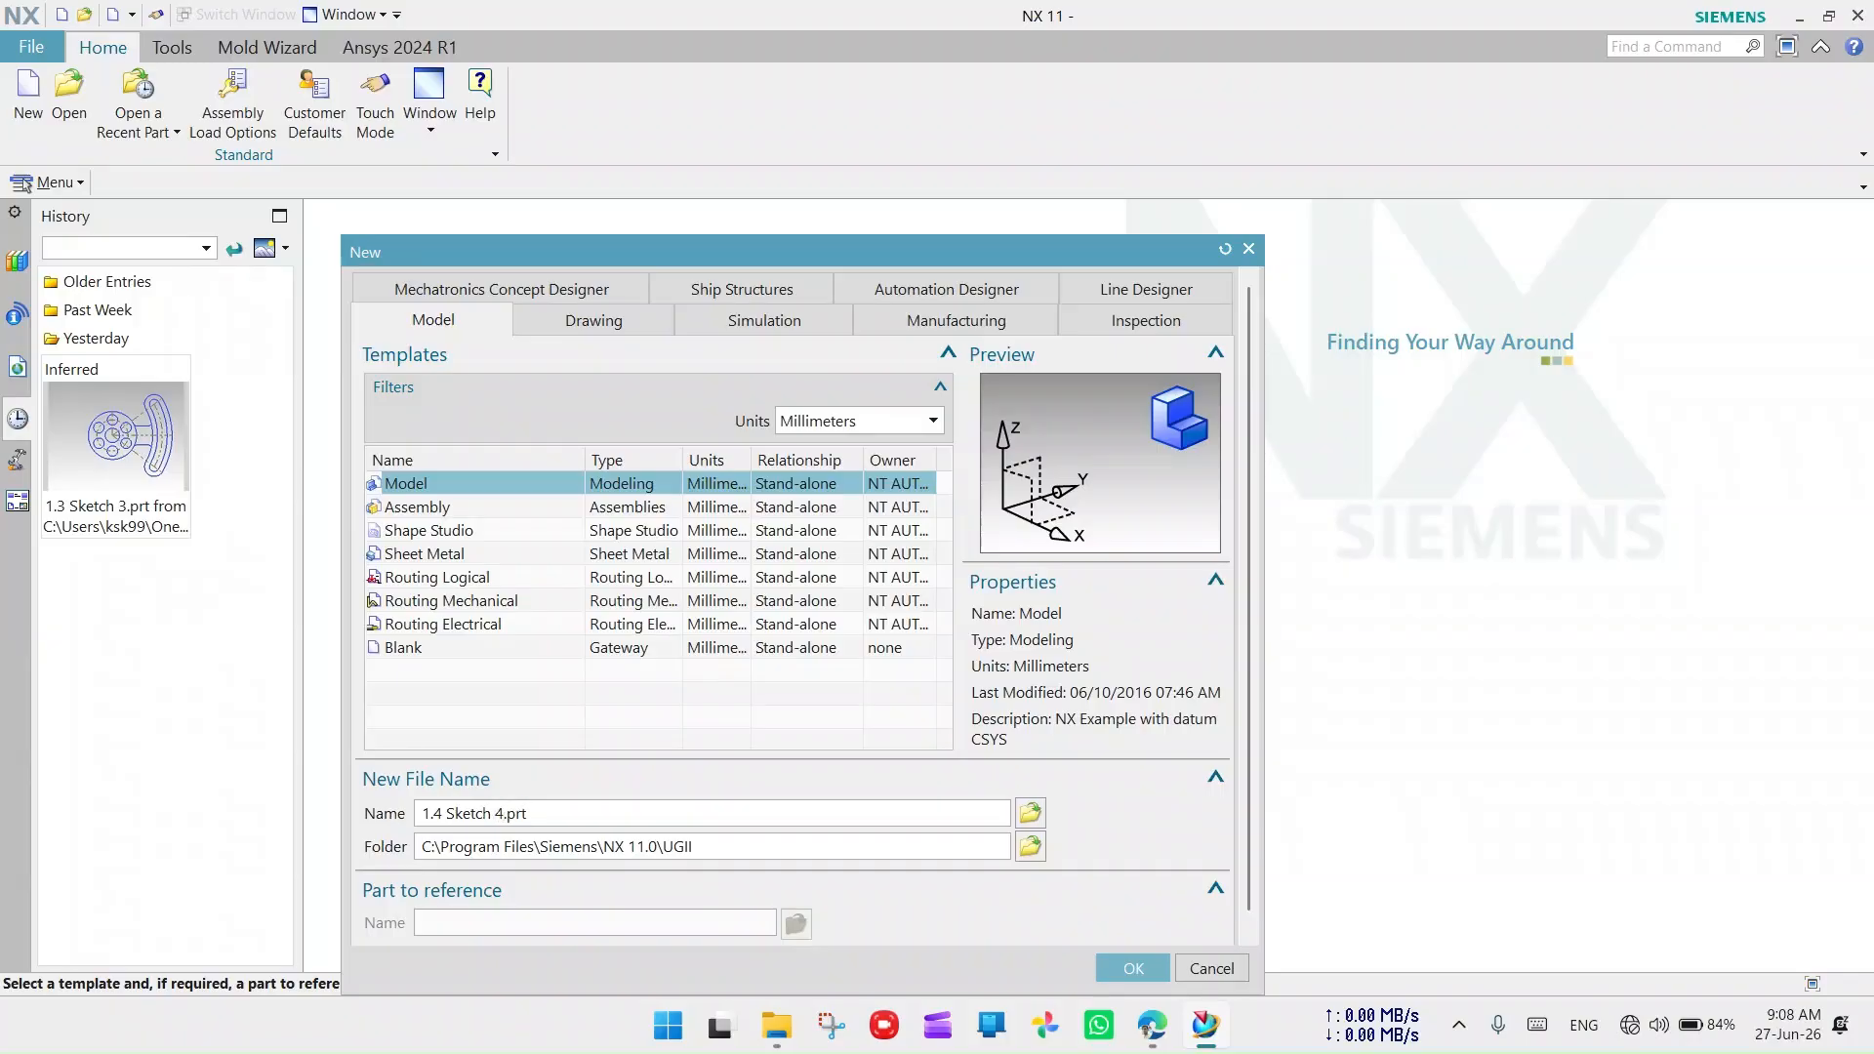
{"action": "left_click", "coordinate": [1030, 846]}
{"action": "left_click", "coordinate": [955, 418]}
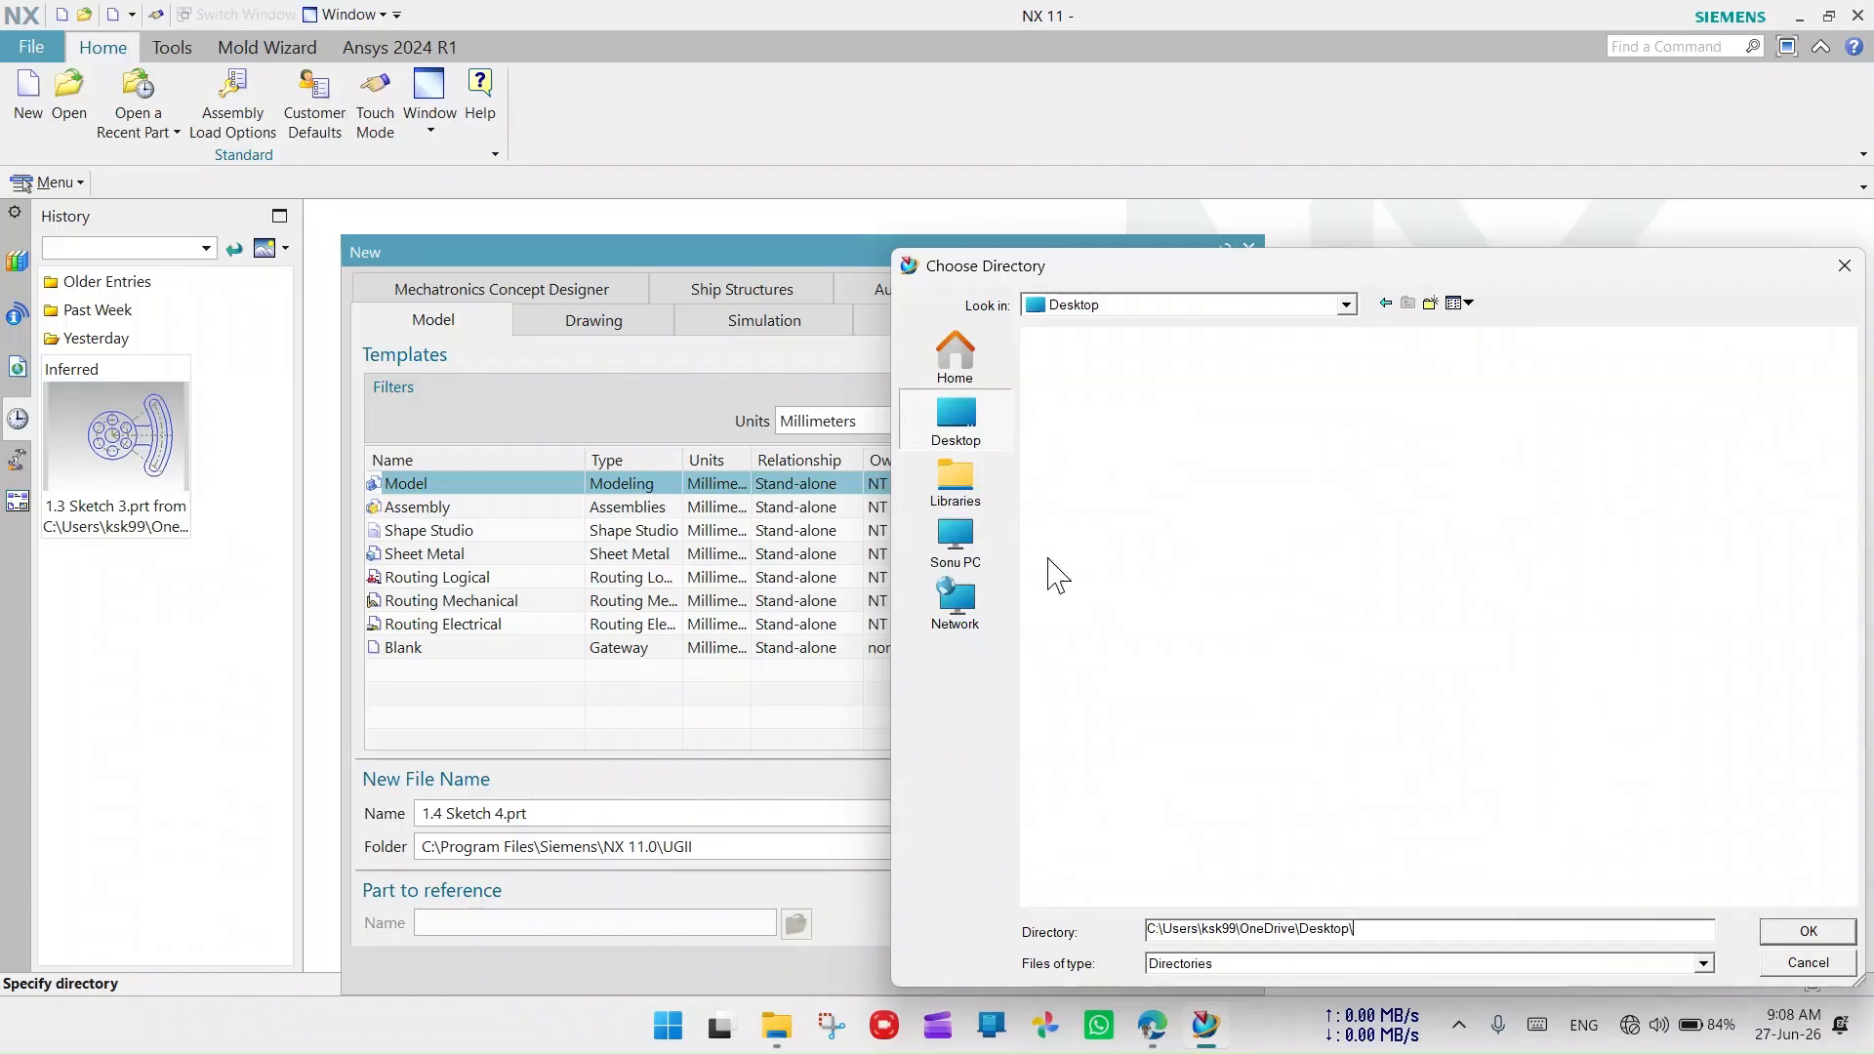
{"action": "double_click", "coordinate": [1133, 854]}
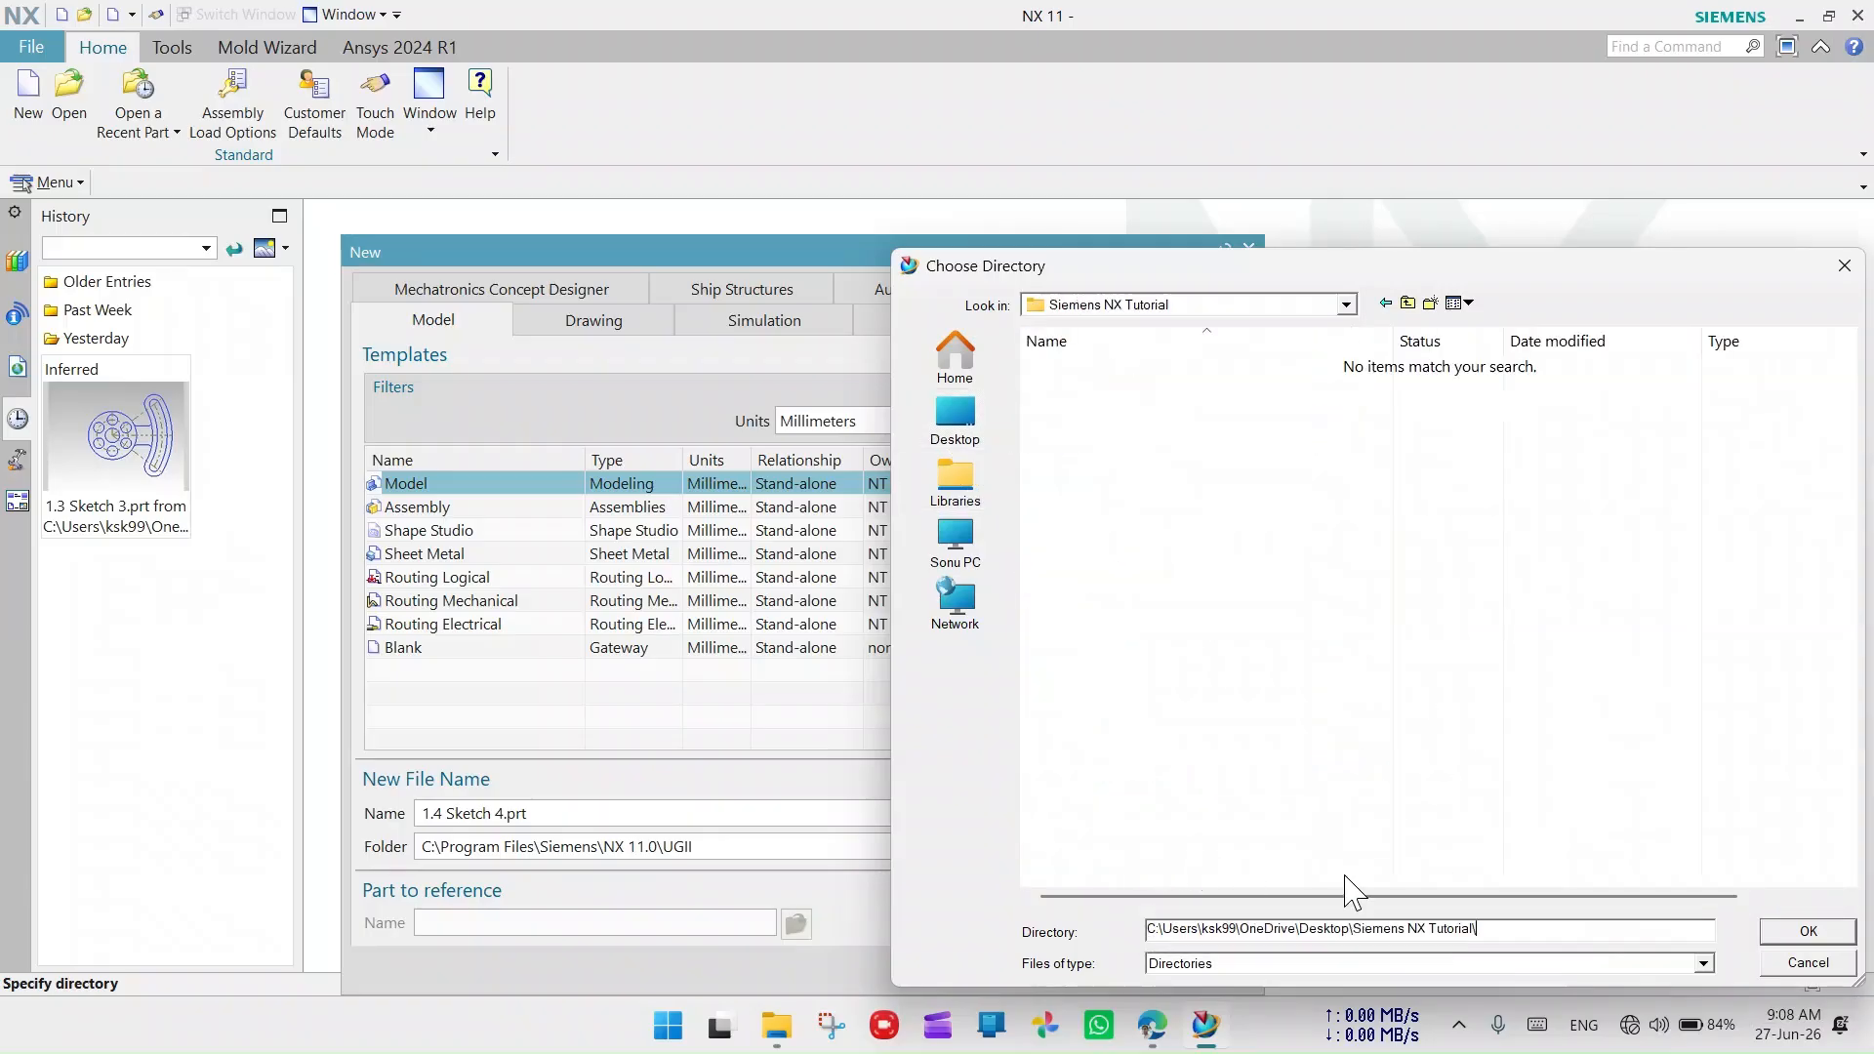
{"action": "left_click", "coordinate": [1828, 941]}
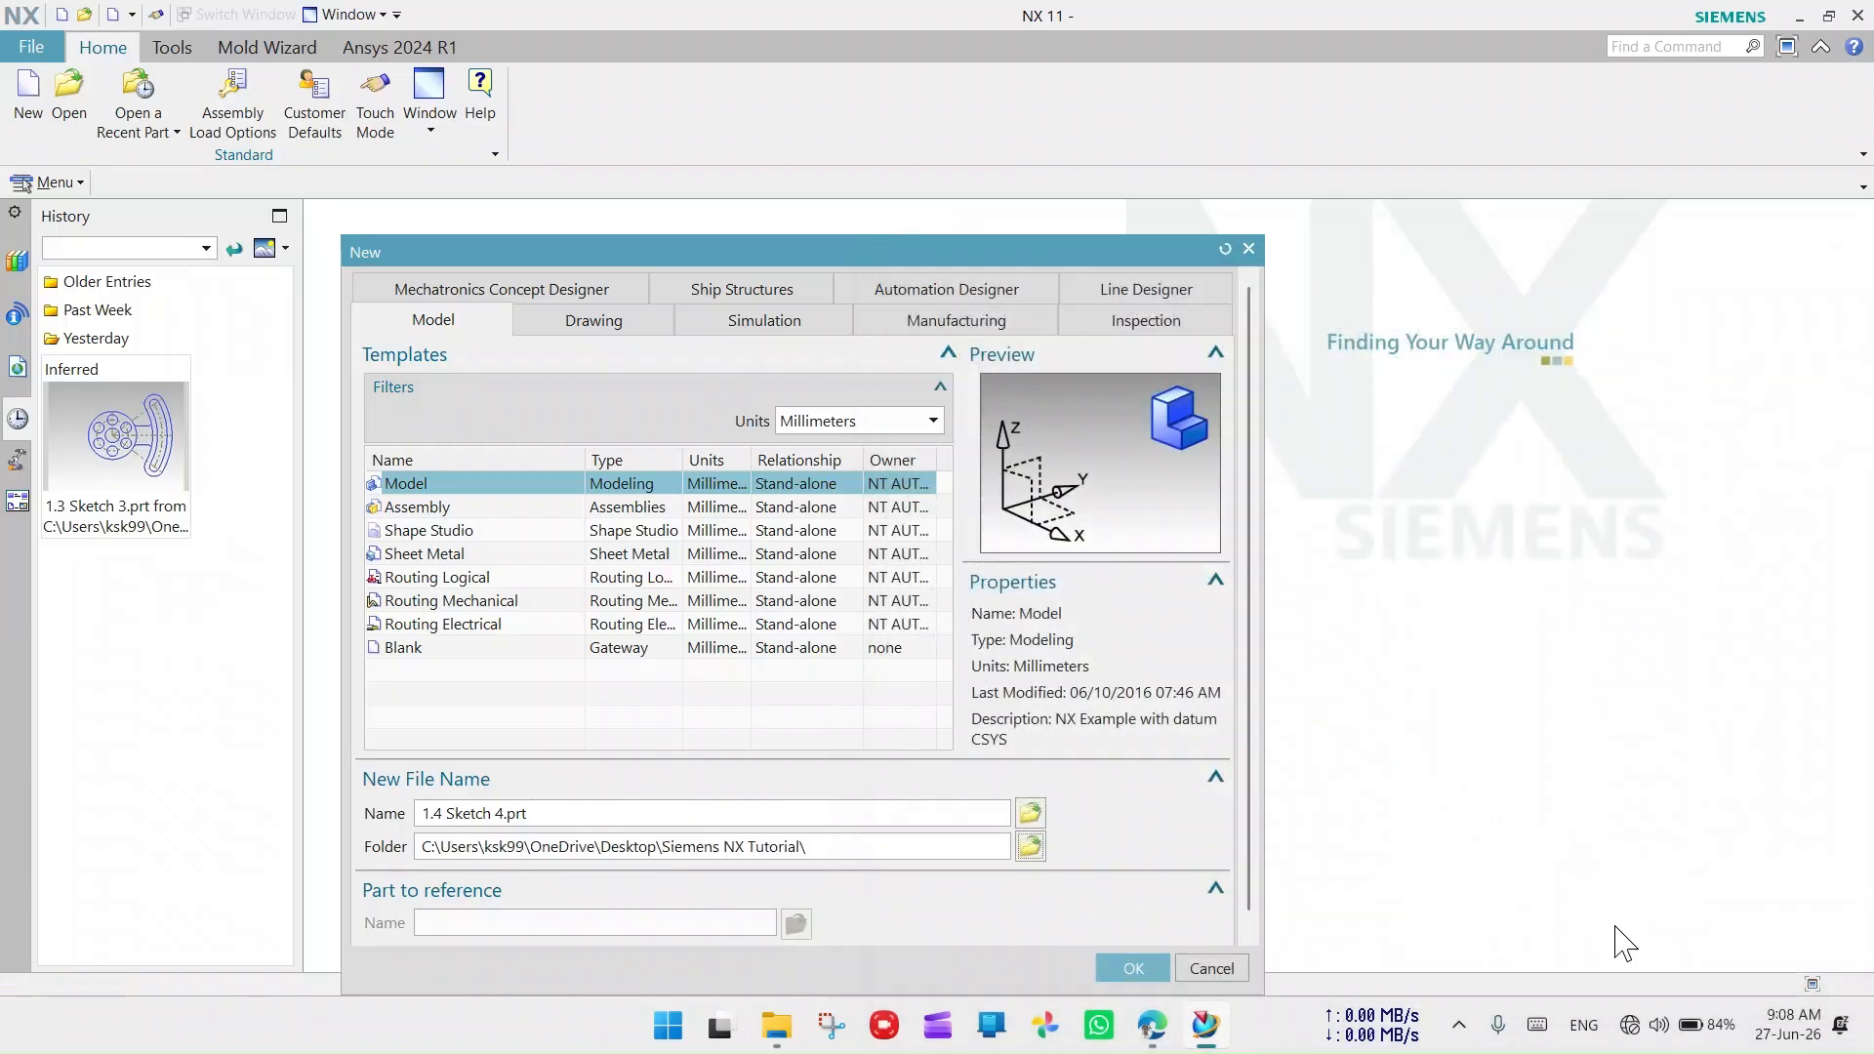
{"action": "left_click", "coordinate": [1134, 968]}
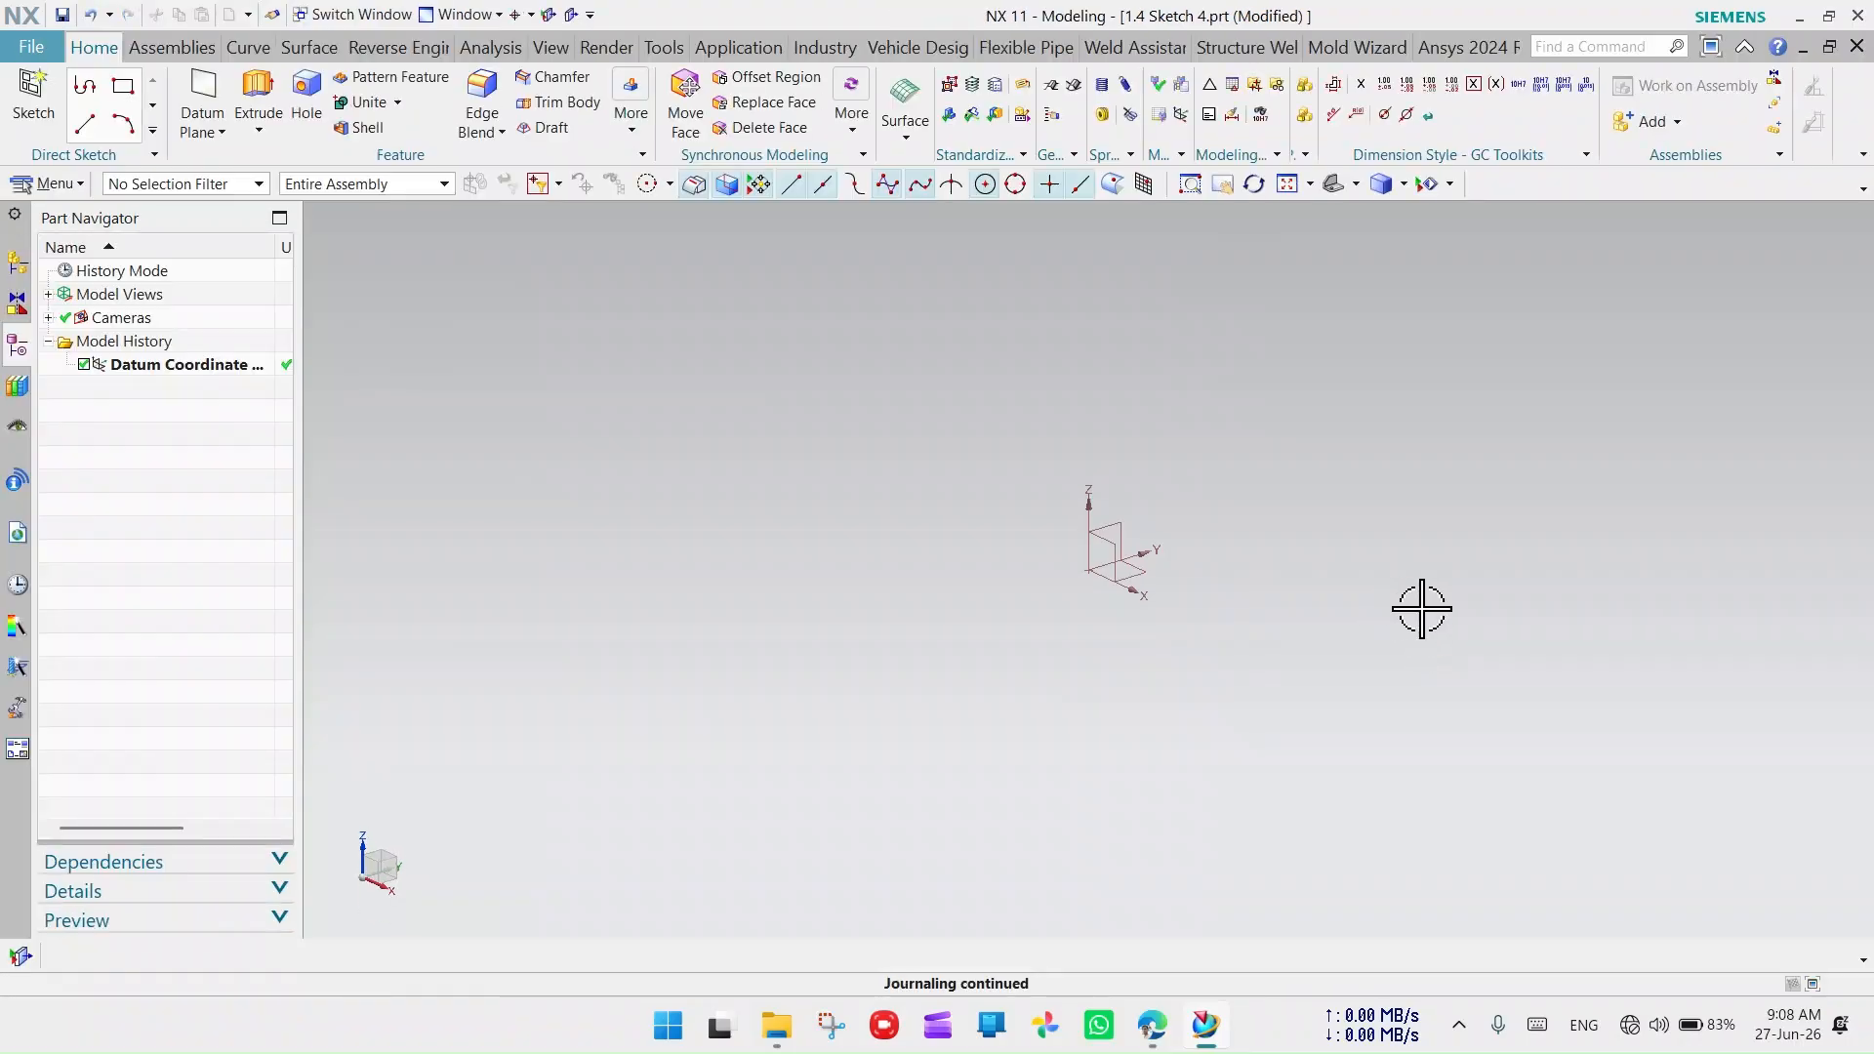
Create an on-plane sketch on the inferred XY plane with a horizontal reference
{"action": "left_click", "coordinate": [26, 114]}
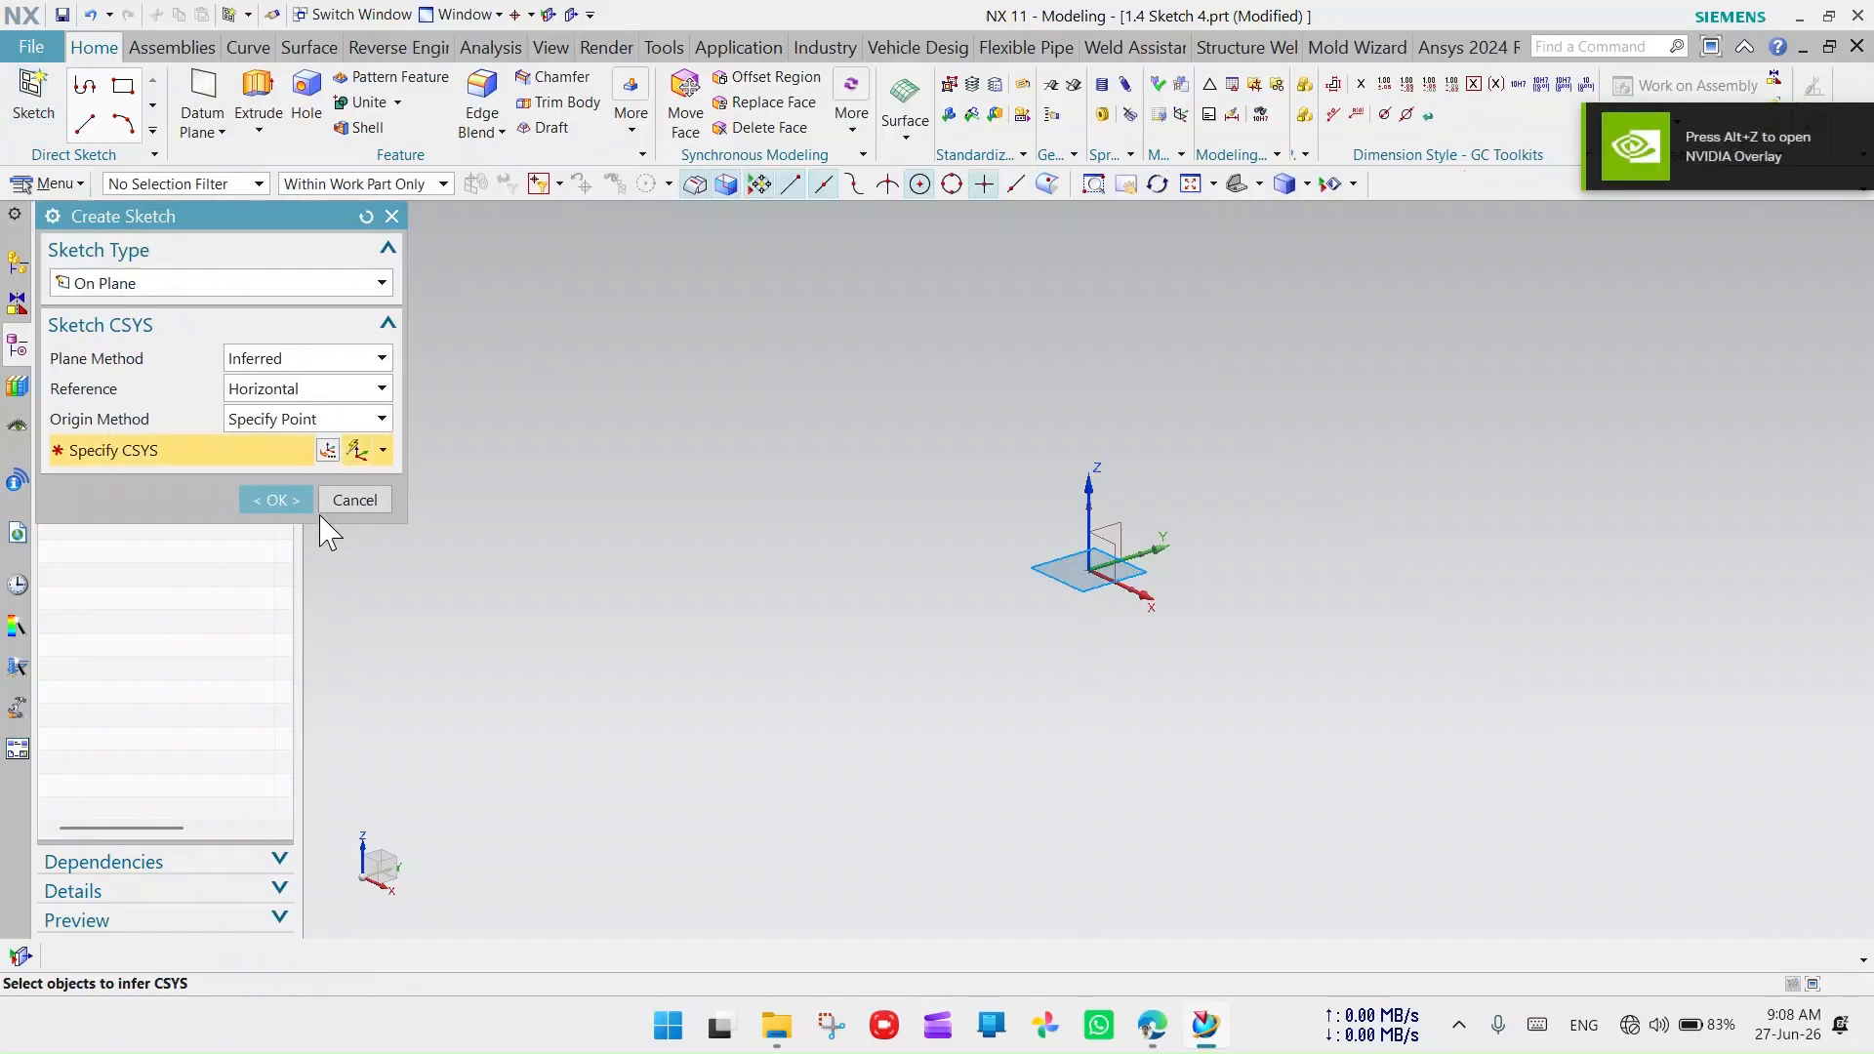
{"action": "left_click", "coordinate": [277, 499]}
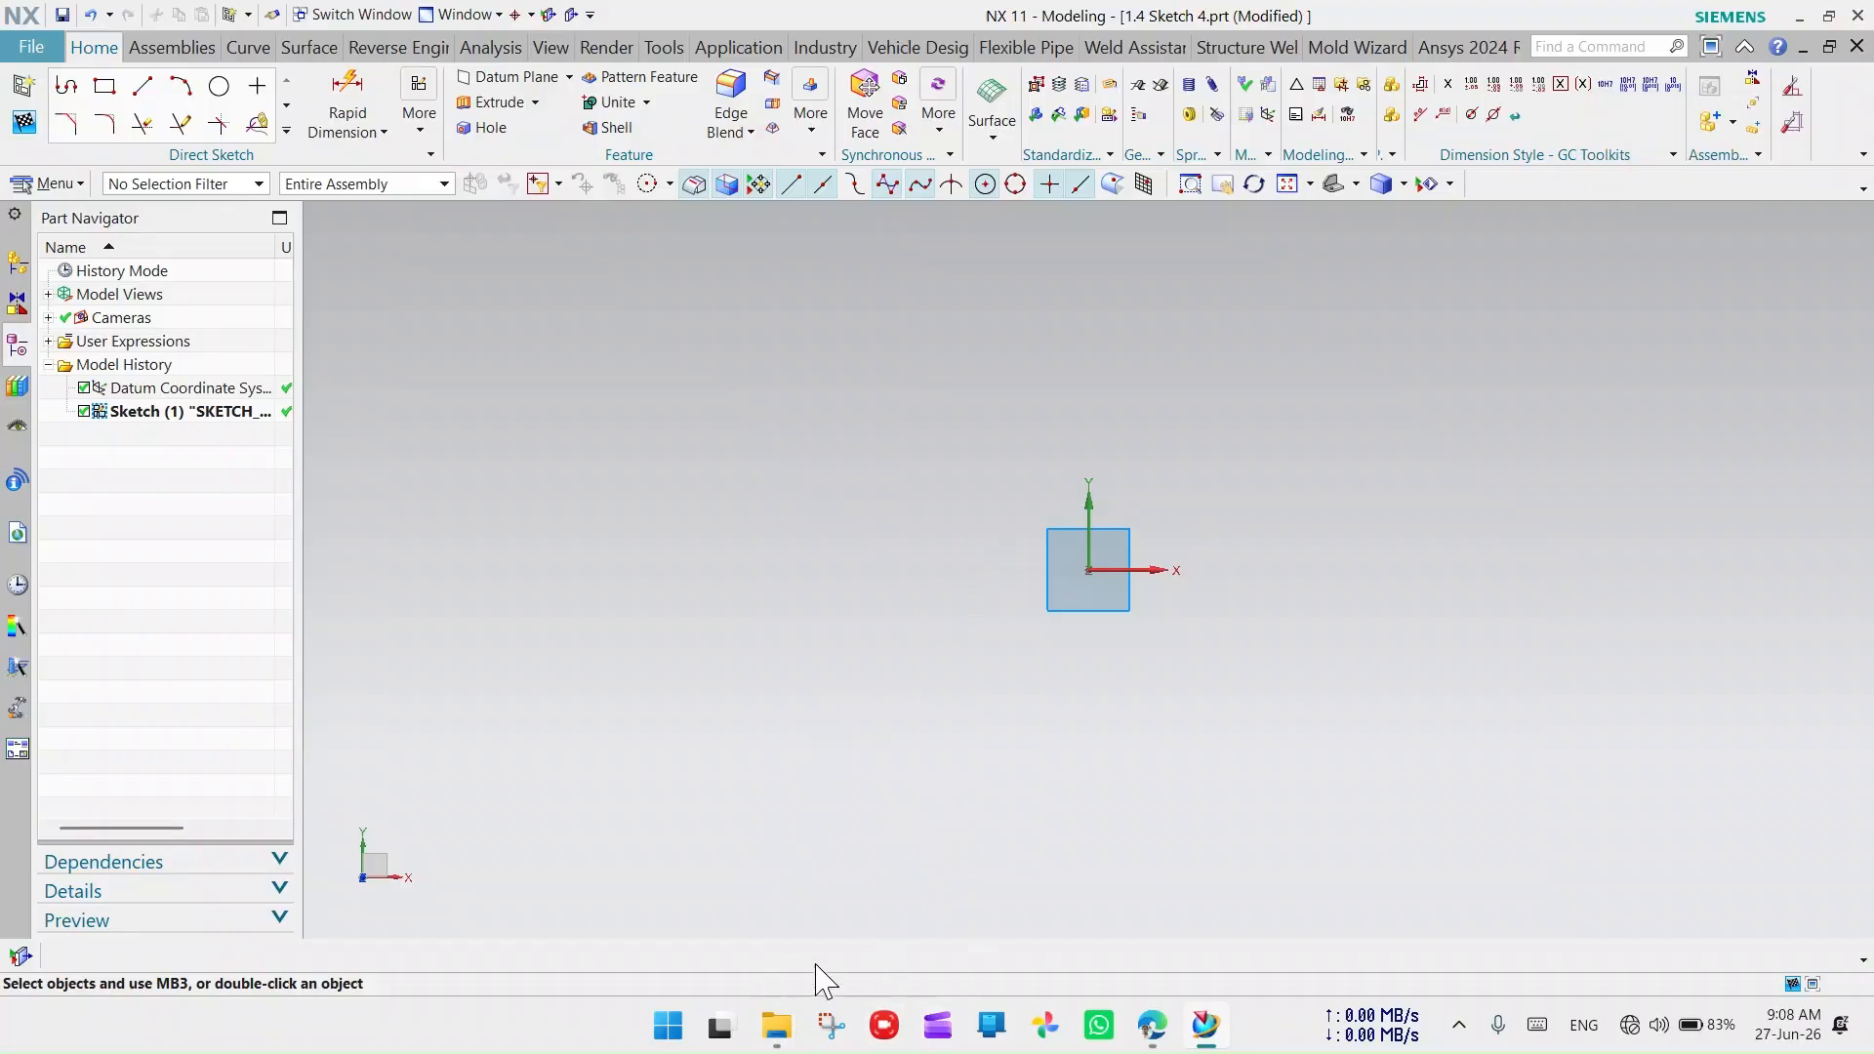
Switch to the reference drawing Sketching (4).pdf and arrange the NX window beside it, ready with the curve tools
{"action": "left_click", "coordinate": [1155, 1035]}
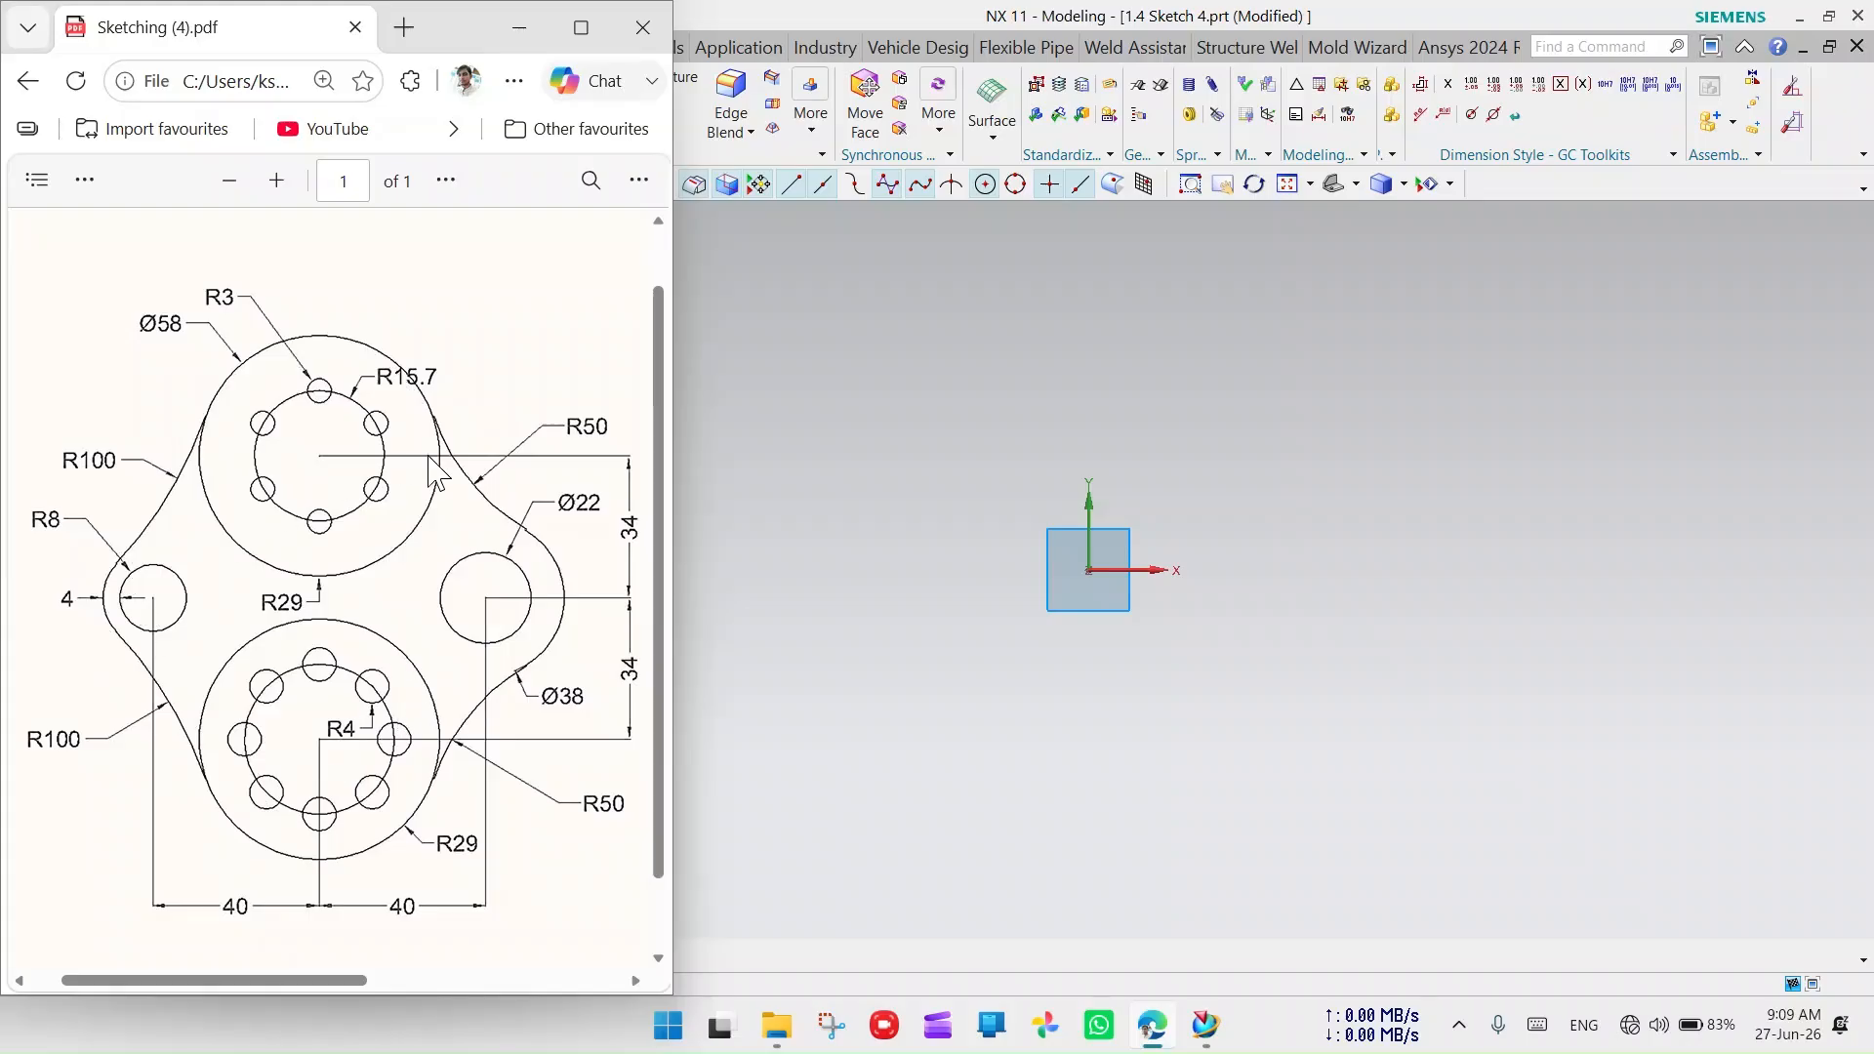
{"action": "left_click", "coordinate": [1116, 752]}
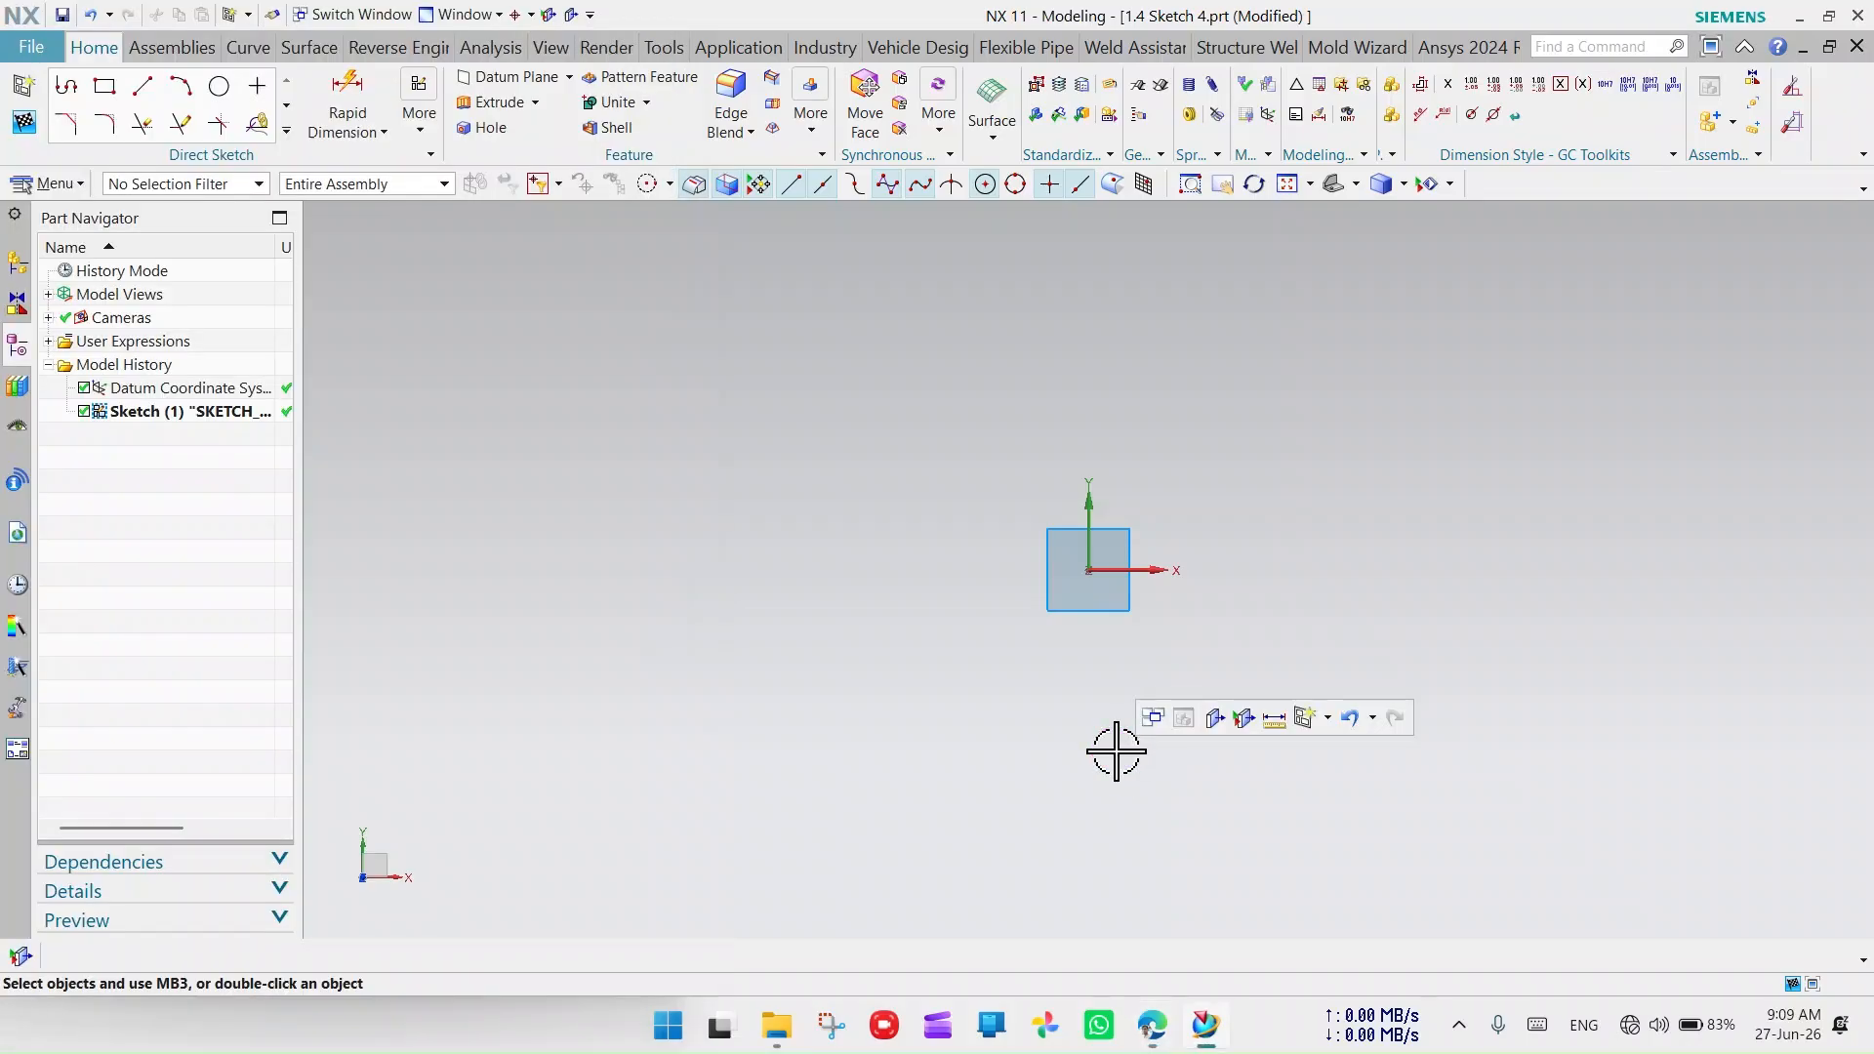
{"action": "key", "text": "super+Right"}
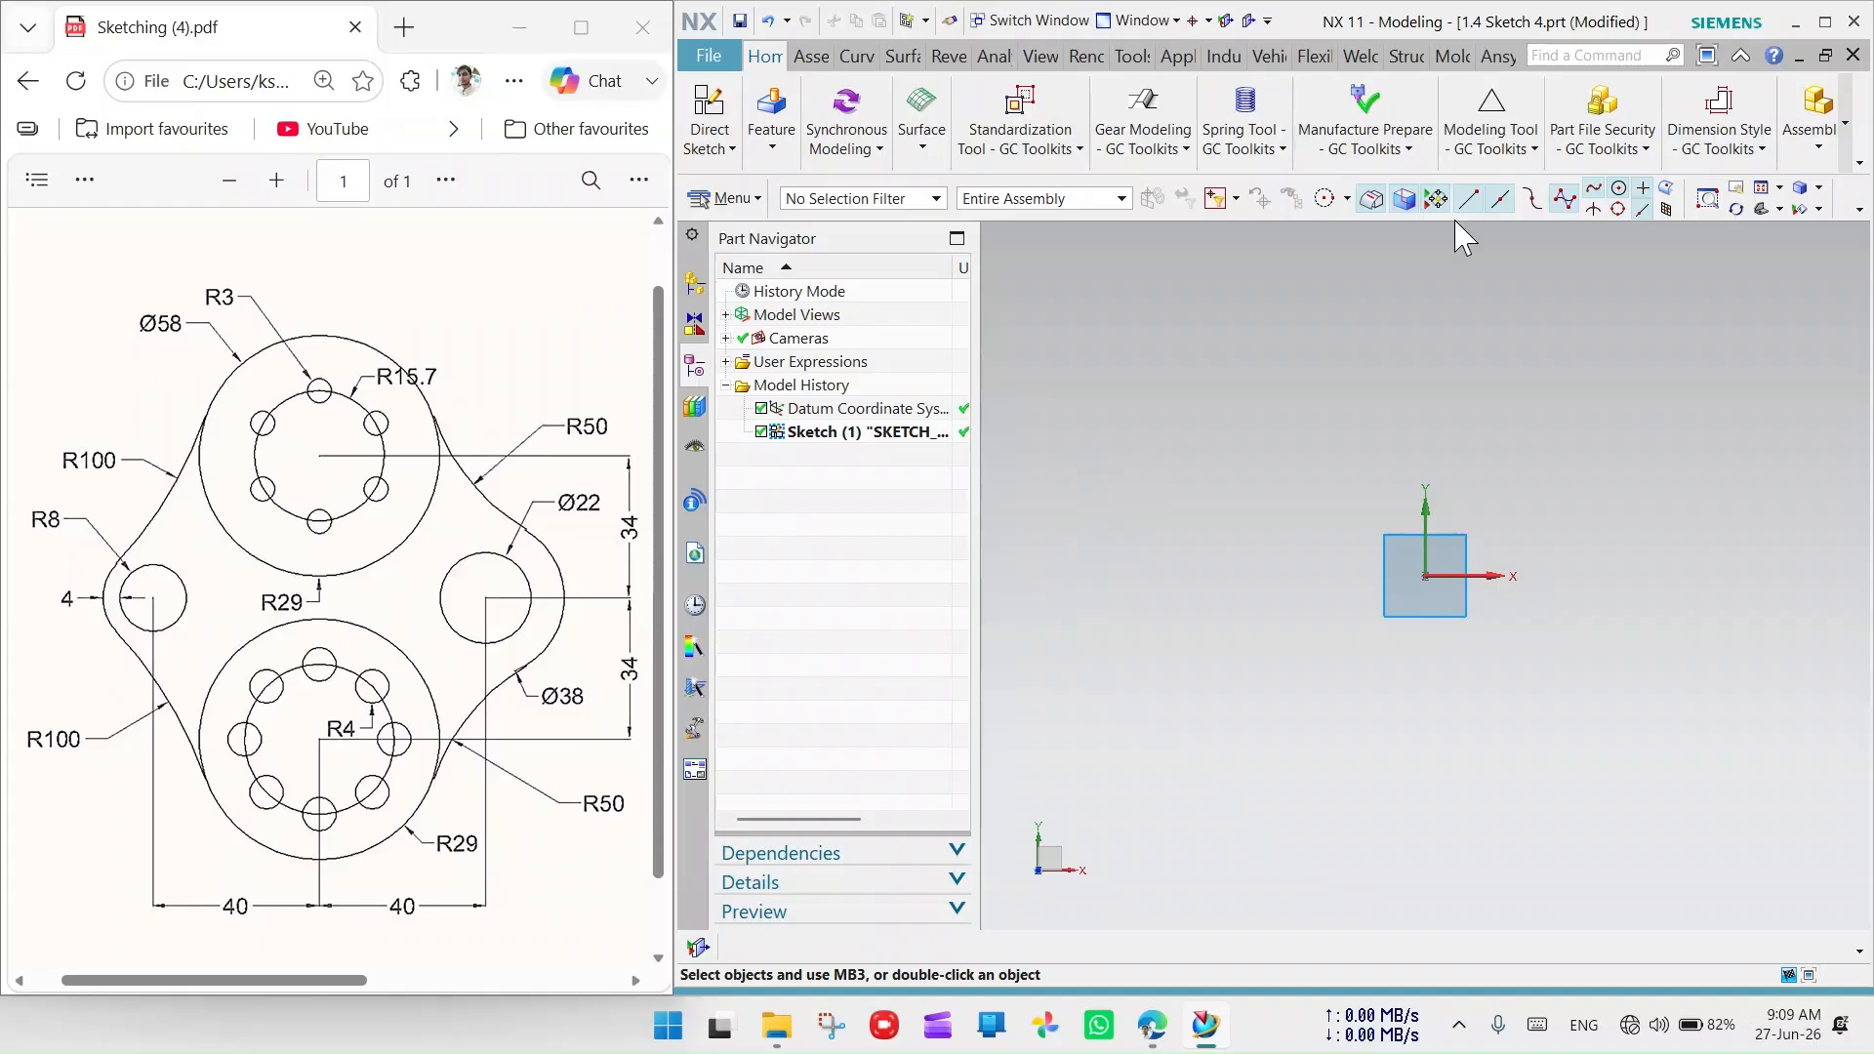
{"action": "left_click", "coordinate": [867, 55]}
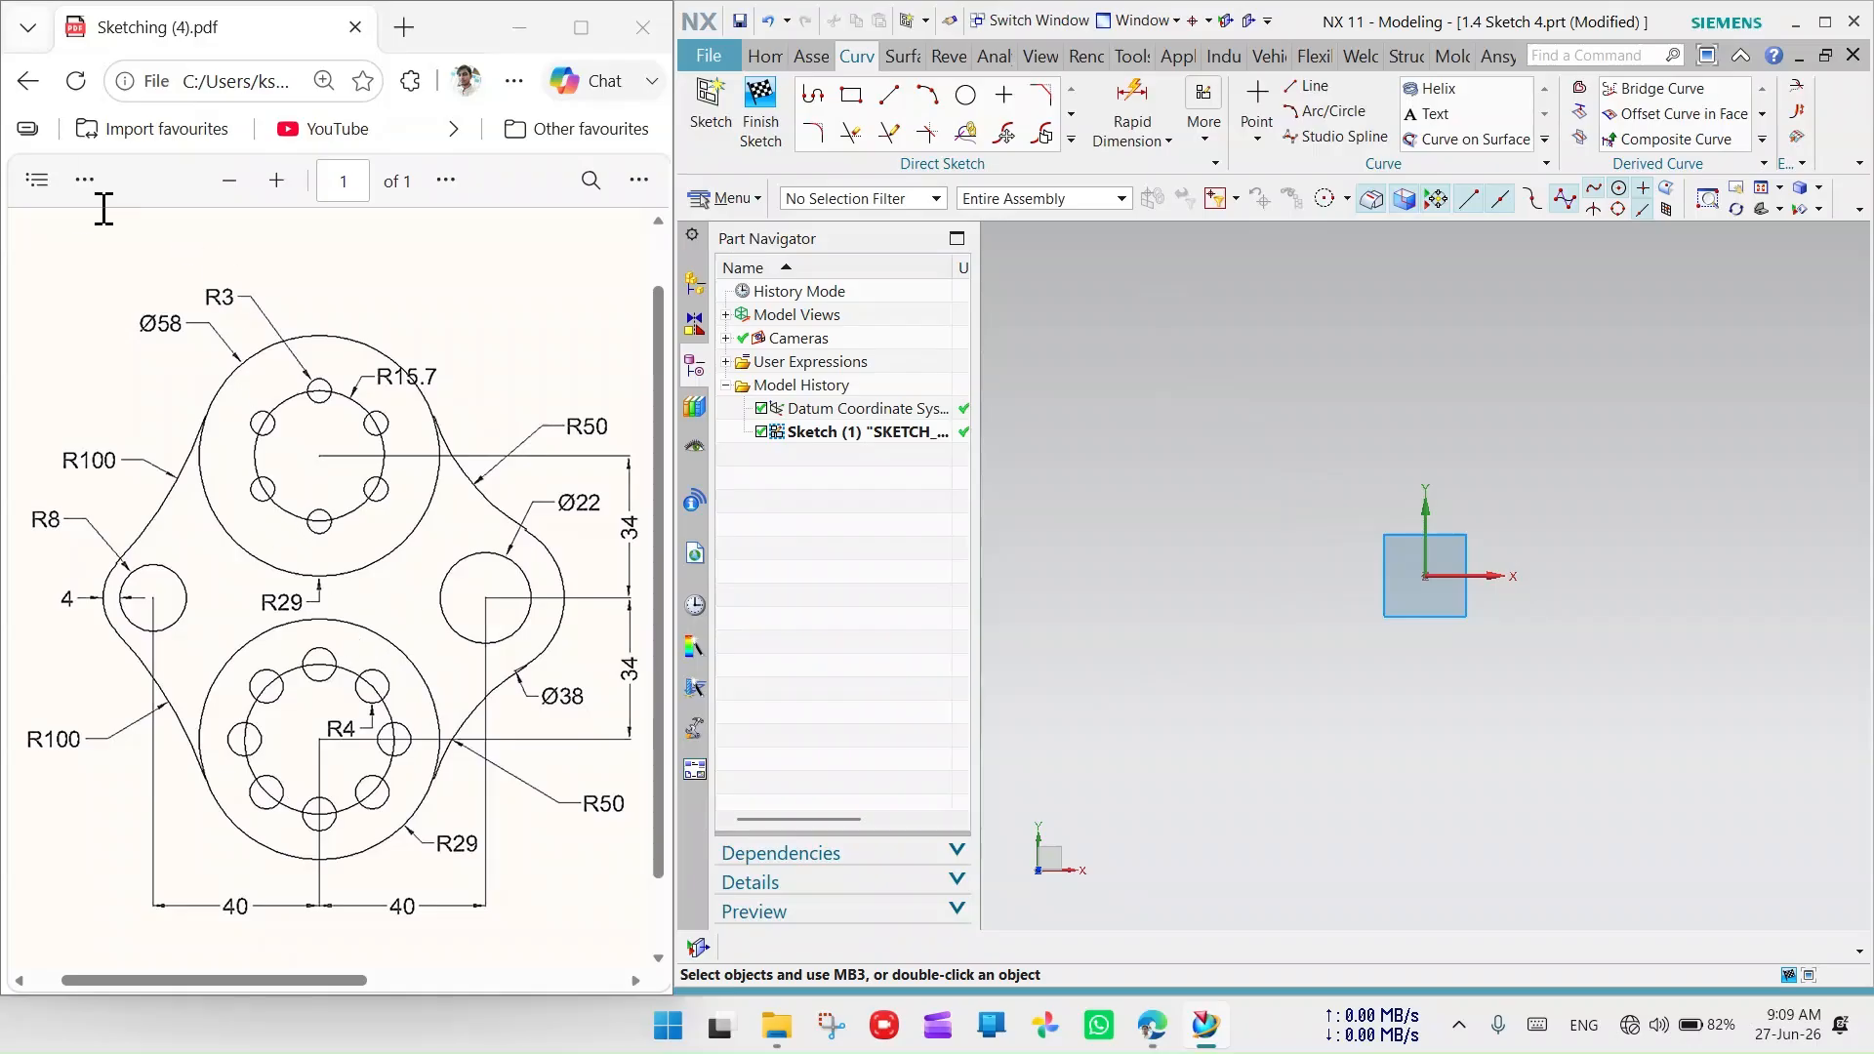
In the PDF, highlight around the lower circle group in yellow, marking it 1 and the upper circle group 2
{"action": "left_click", "coordinate": [85, 180]}
{"action": "left_click", "coordinate": [137, 234]}
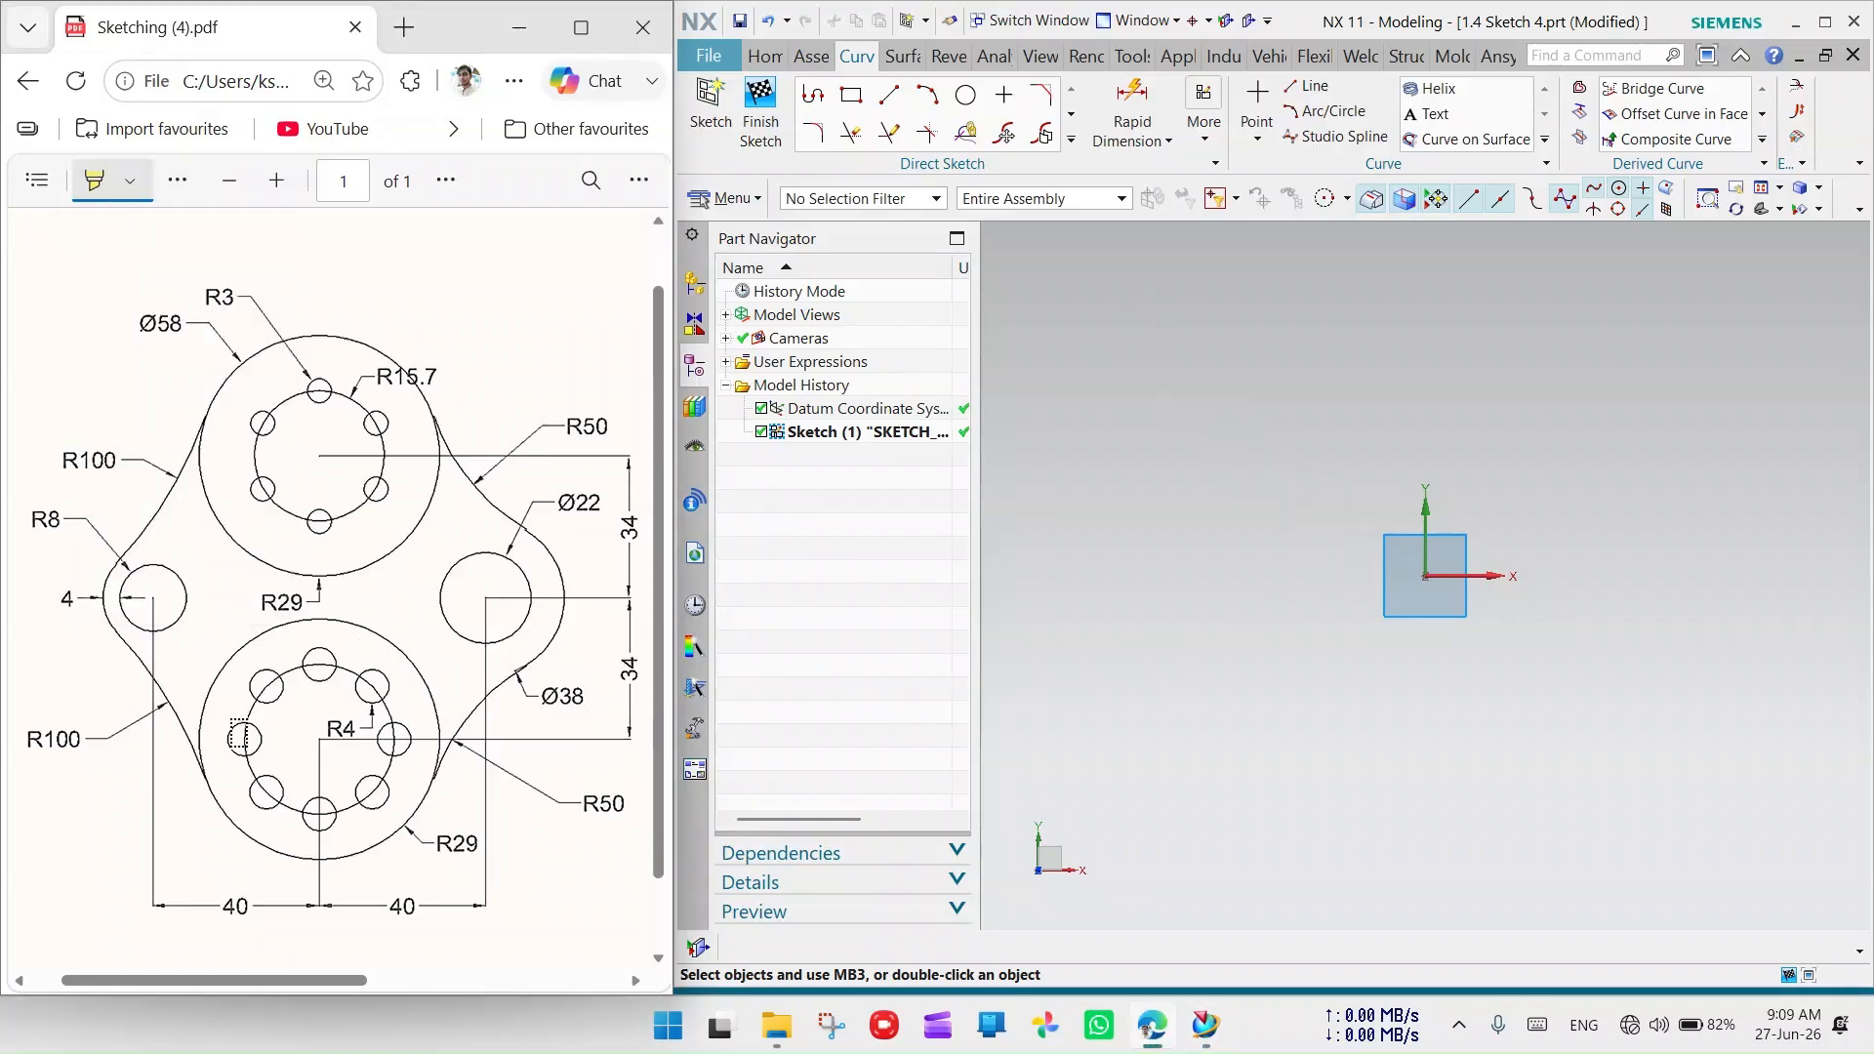
{"action": "mouse_move", "coordinate": [181, 623]}
{"action": "left_mouse_down"}
{"action": "mouse_move", "coordinate": [460, 782]}
{"action": "mouse_move", "coordinate": [217, 824]}
{"action": "mouse_move", "coordinate": [218, 629]}
{"action": "left_mouse_up"}
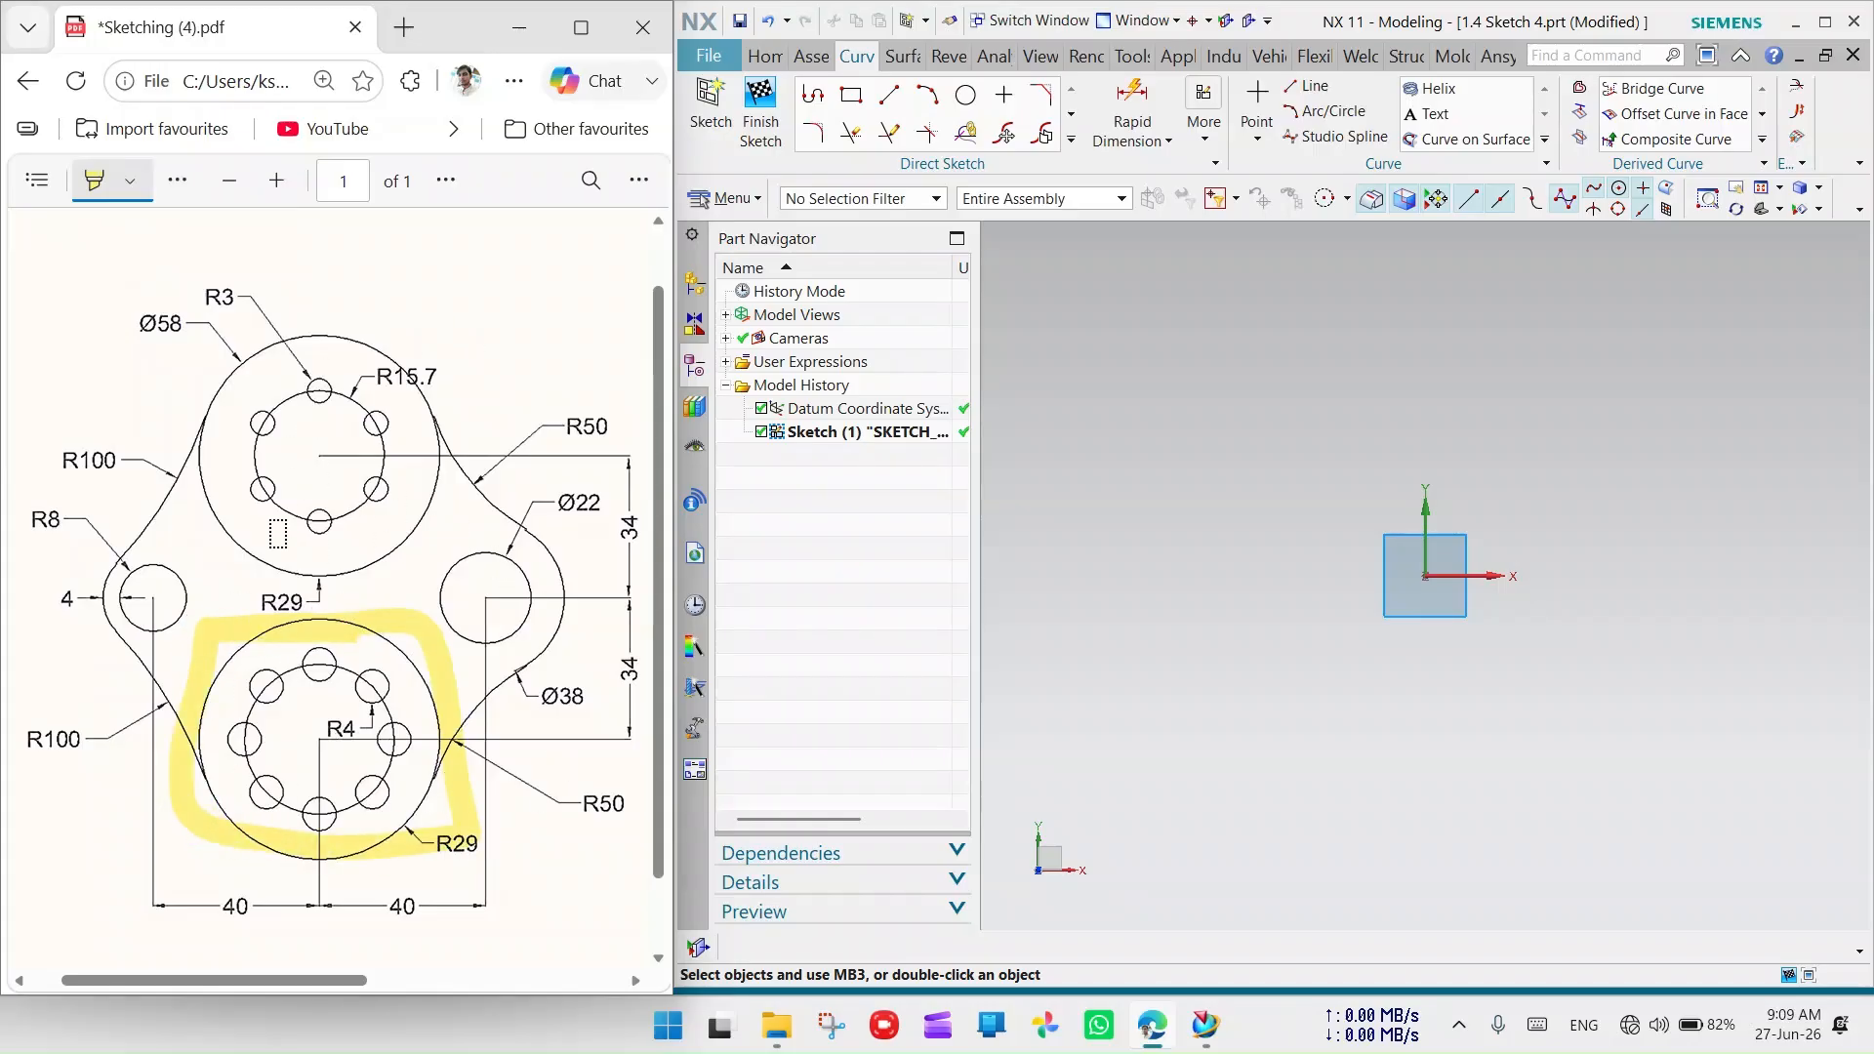
{"action": "left_click_drag", "start_coordinate": [337, 740], "coordinate": [334, 810]}
{"action": "mouse_move", "coordinate": [295, 418]}
{"action": "left_mouse_down"}
{"action": "mouse_move", "coordinate": [313, 407]}
{"action": "mouse_move", "coordinate": [340, 456]}
{"action": "left_mouse_up"}
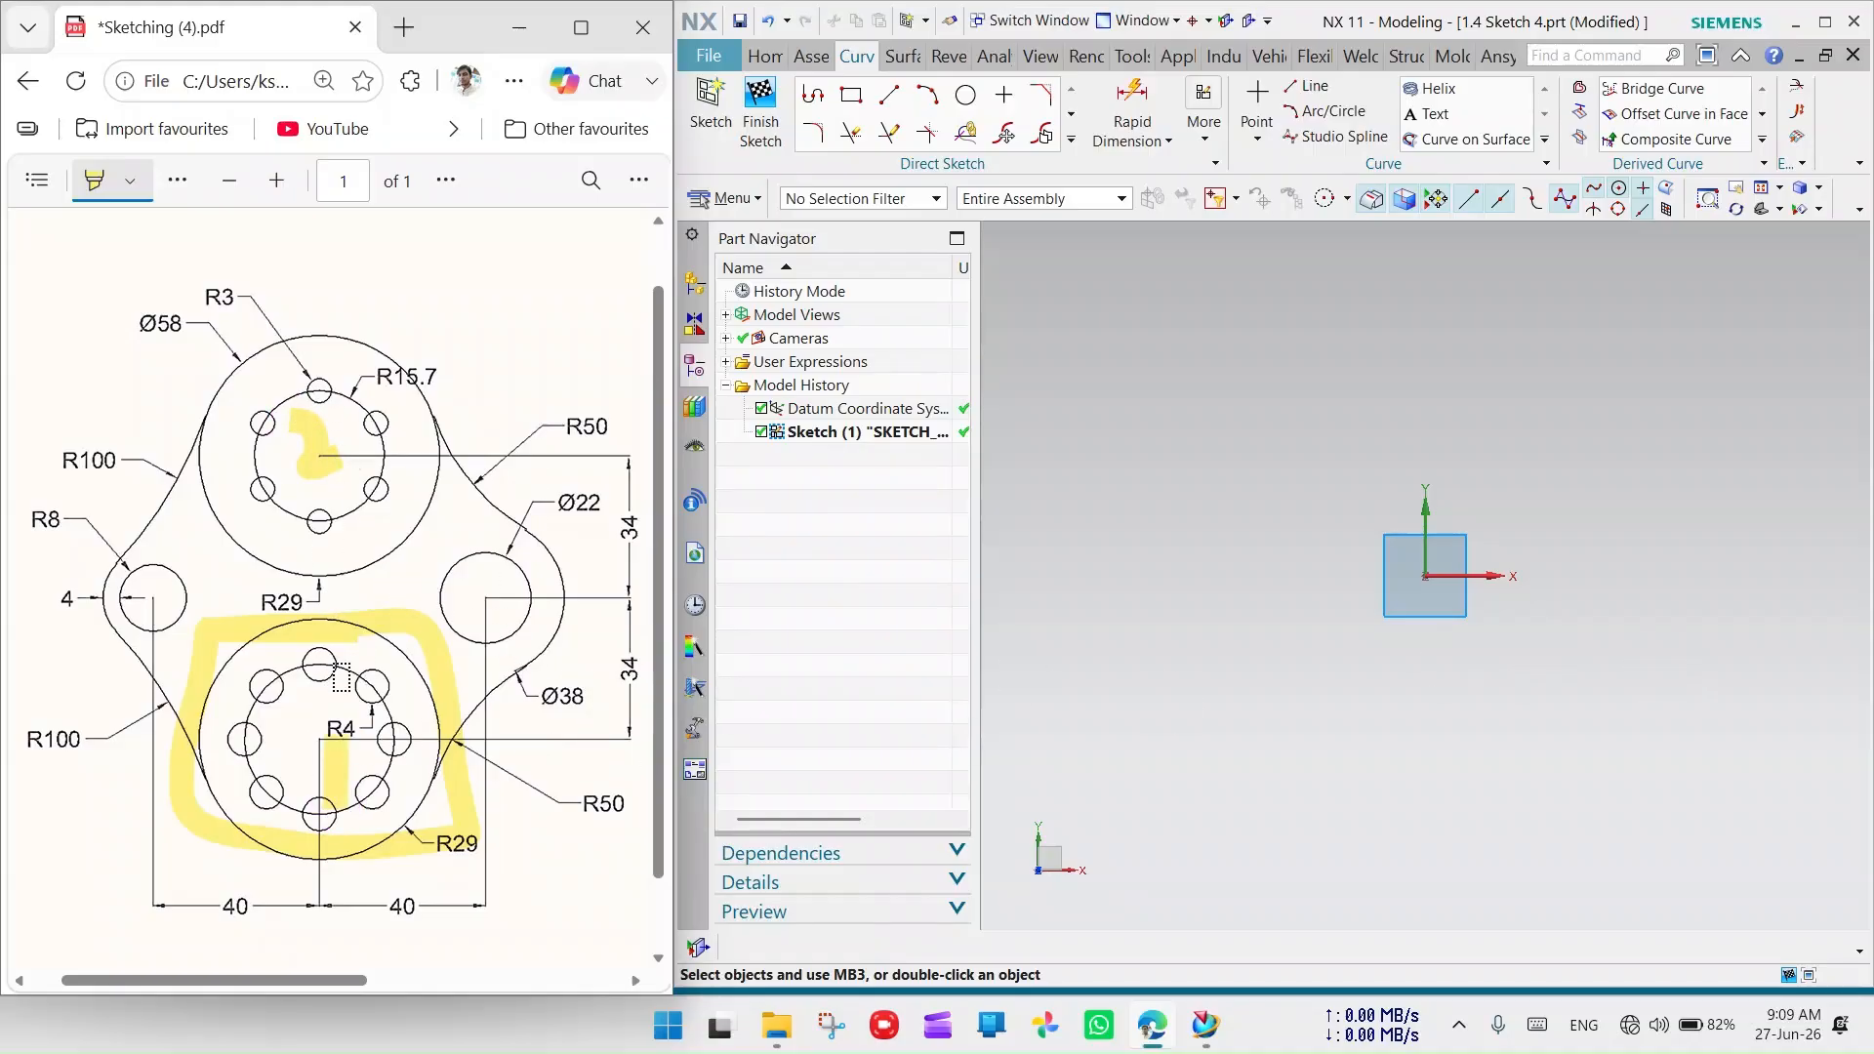
Sketch two concentric circles centred on the origin, about 97 mm and about 154 mm in diameter
{"action": "left_click", "coordinate": [956, 96]}
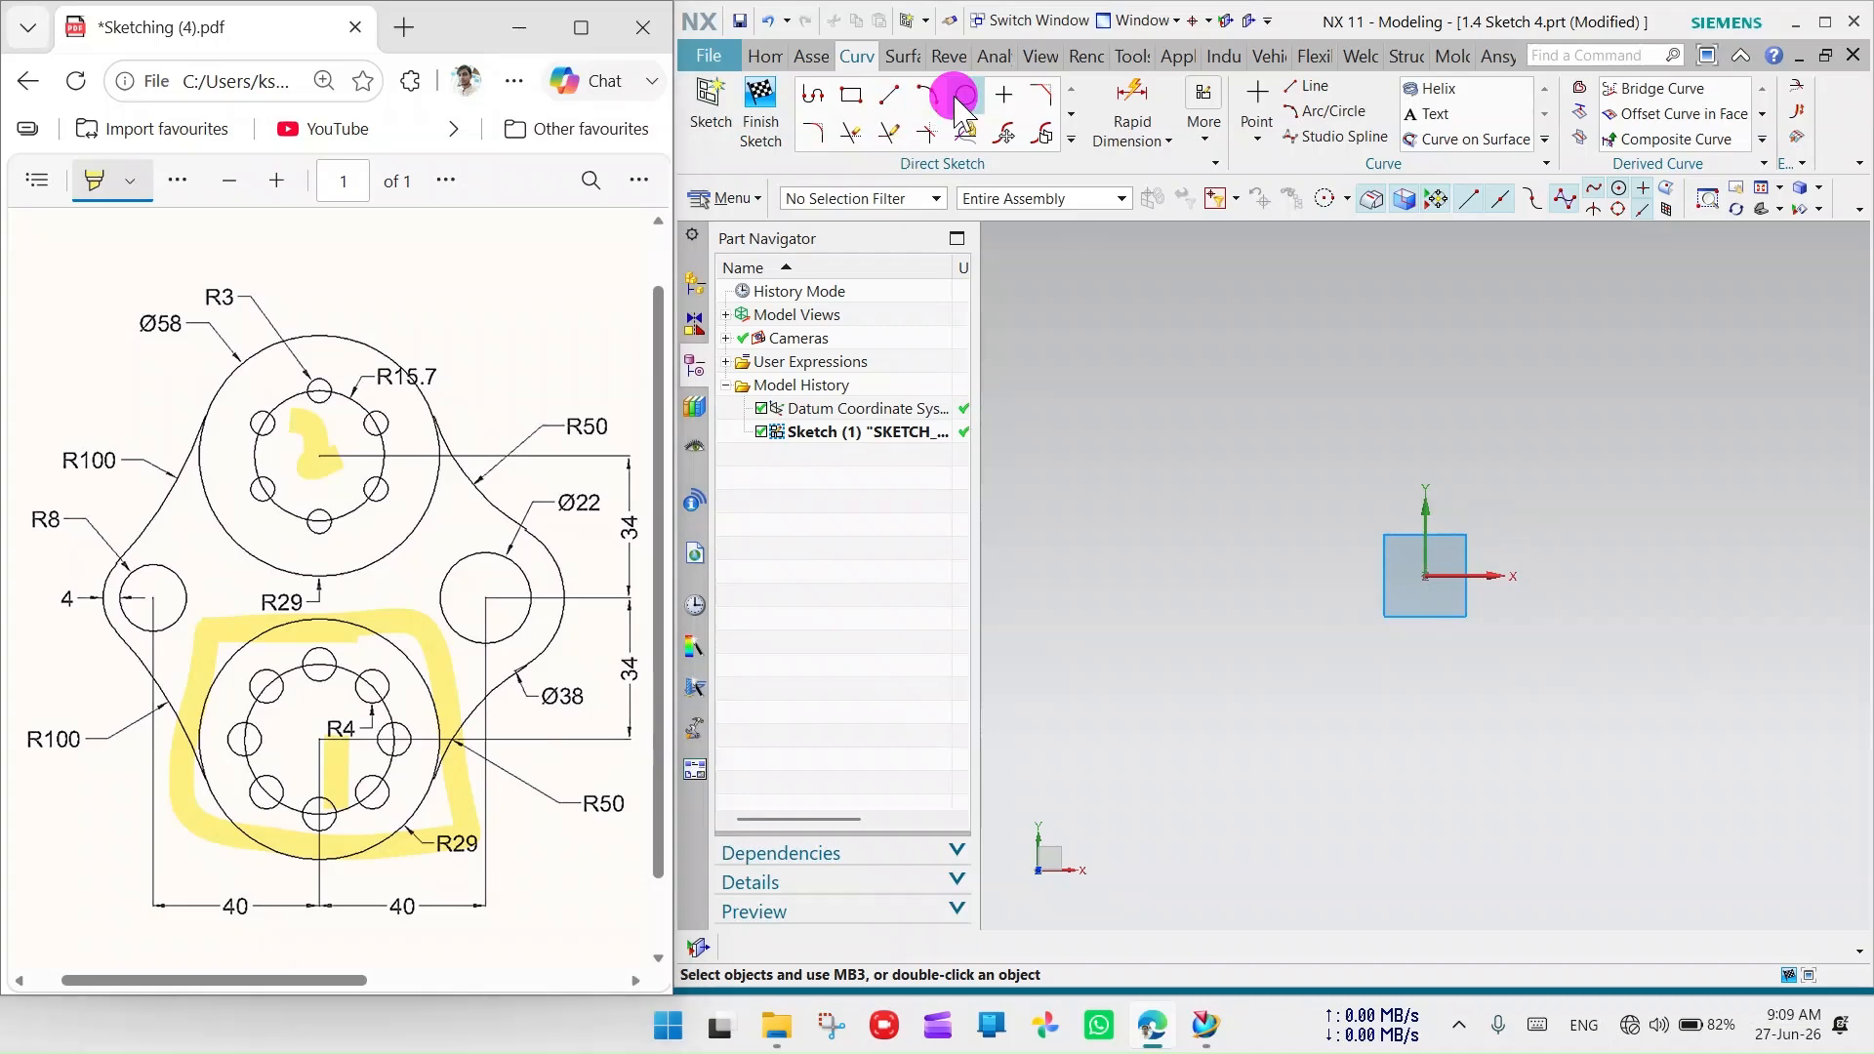
{"action": "left_click", "coordinate": [1426, 576]}
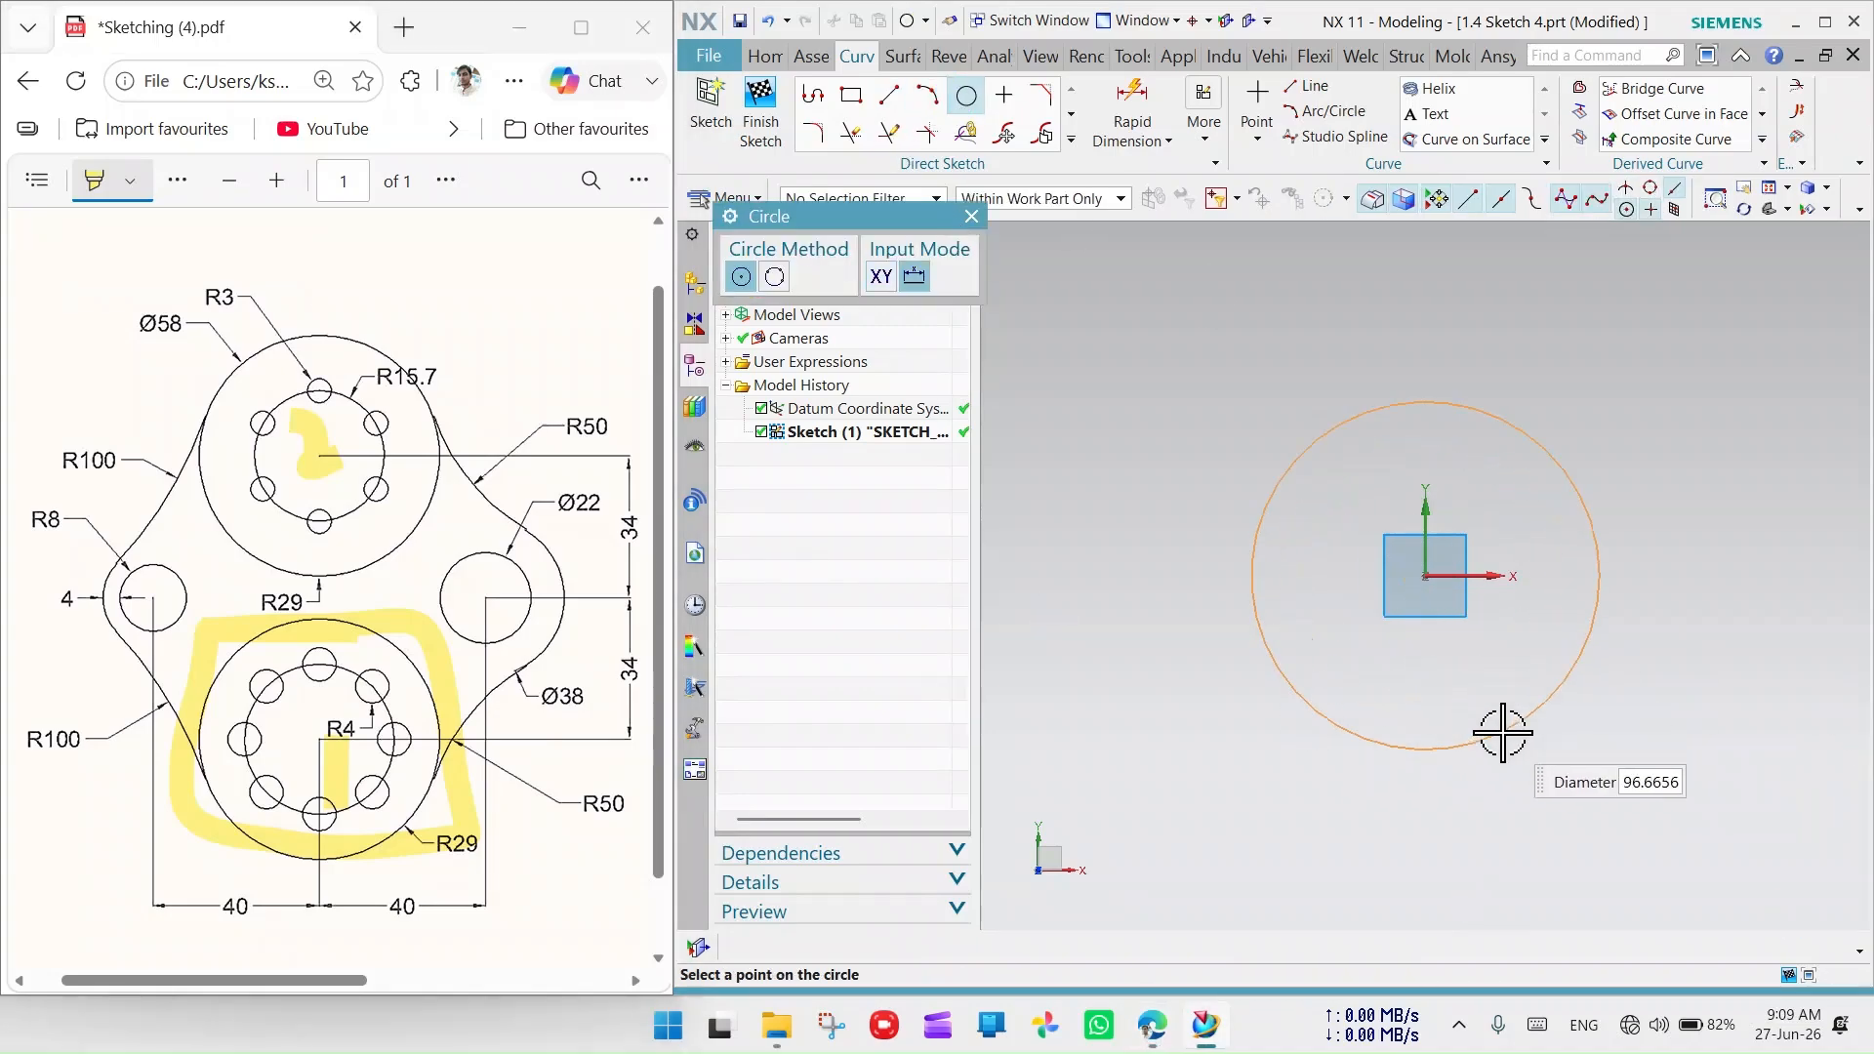
{"action": "left_click", "coordinate": [1503, 732]}
{"action": "left_click", "coordinate": [1426, 576]}
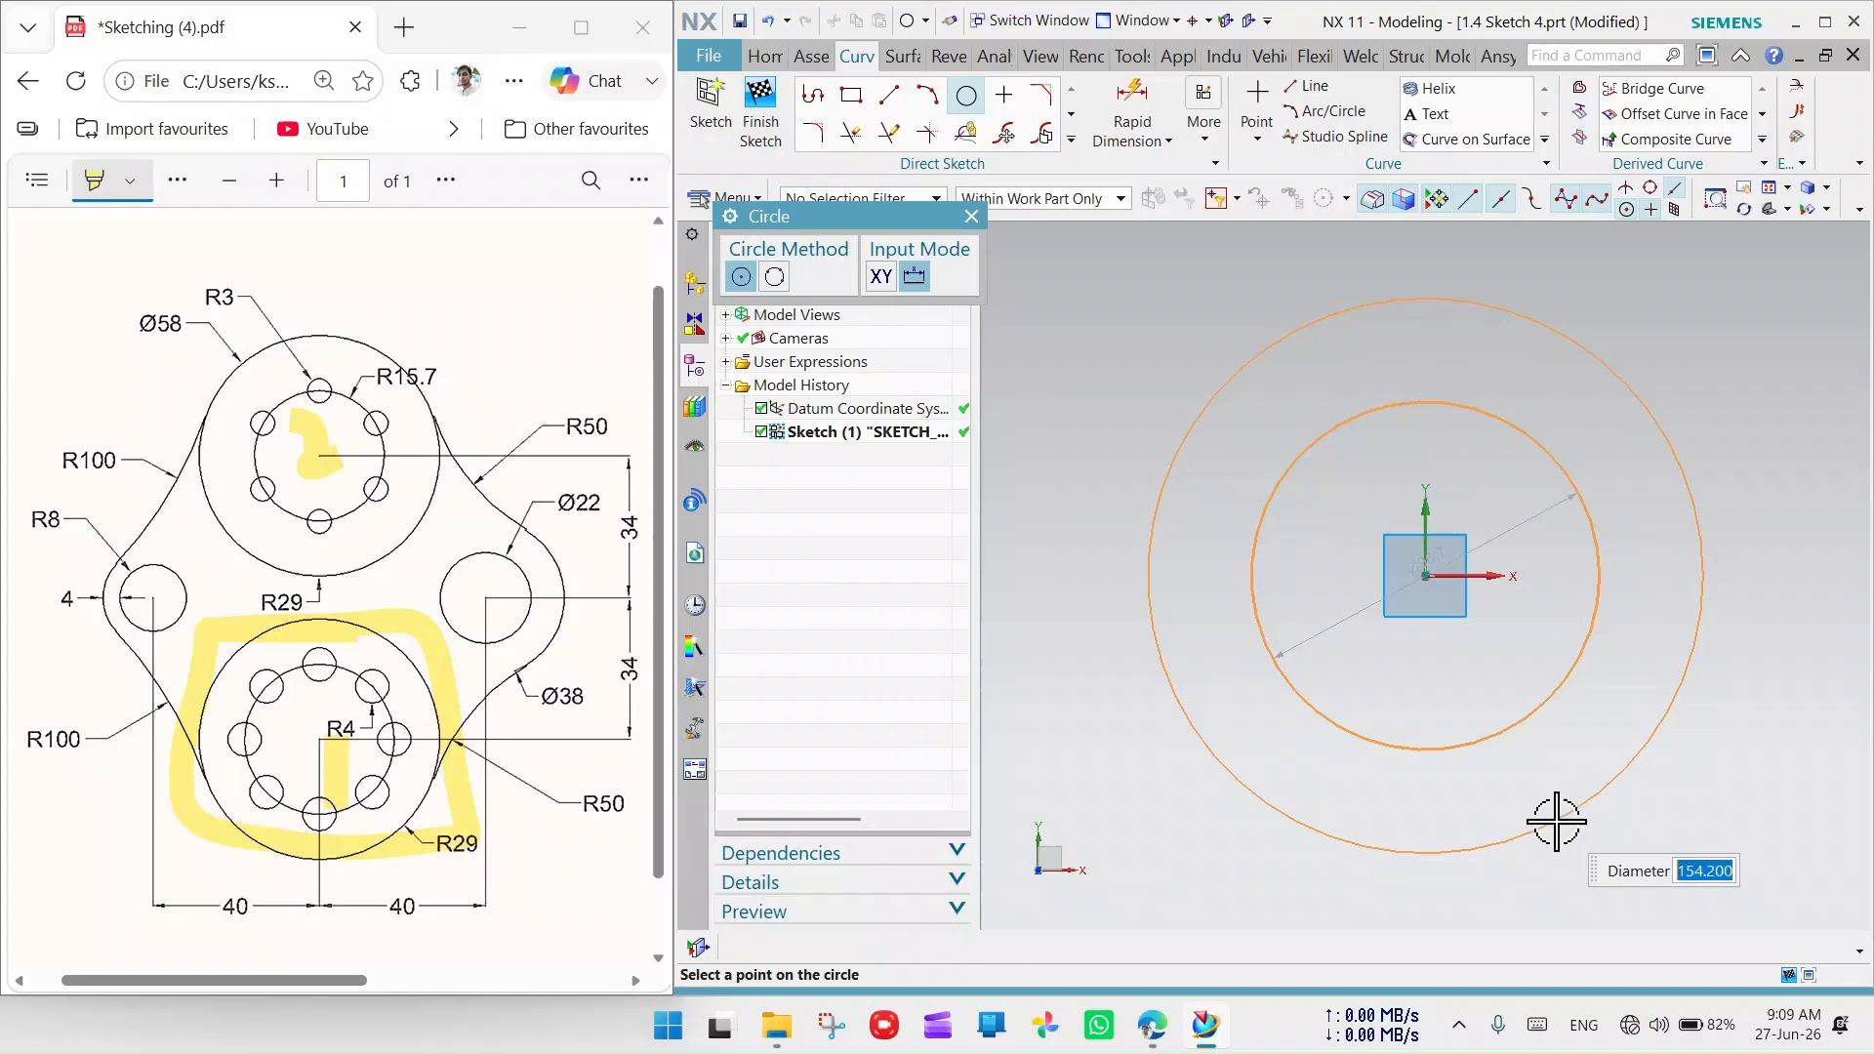
{"action": "left_click", "coordinate": [1557, 822]}
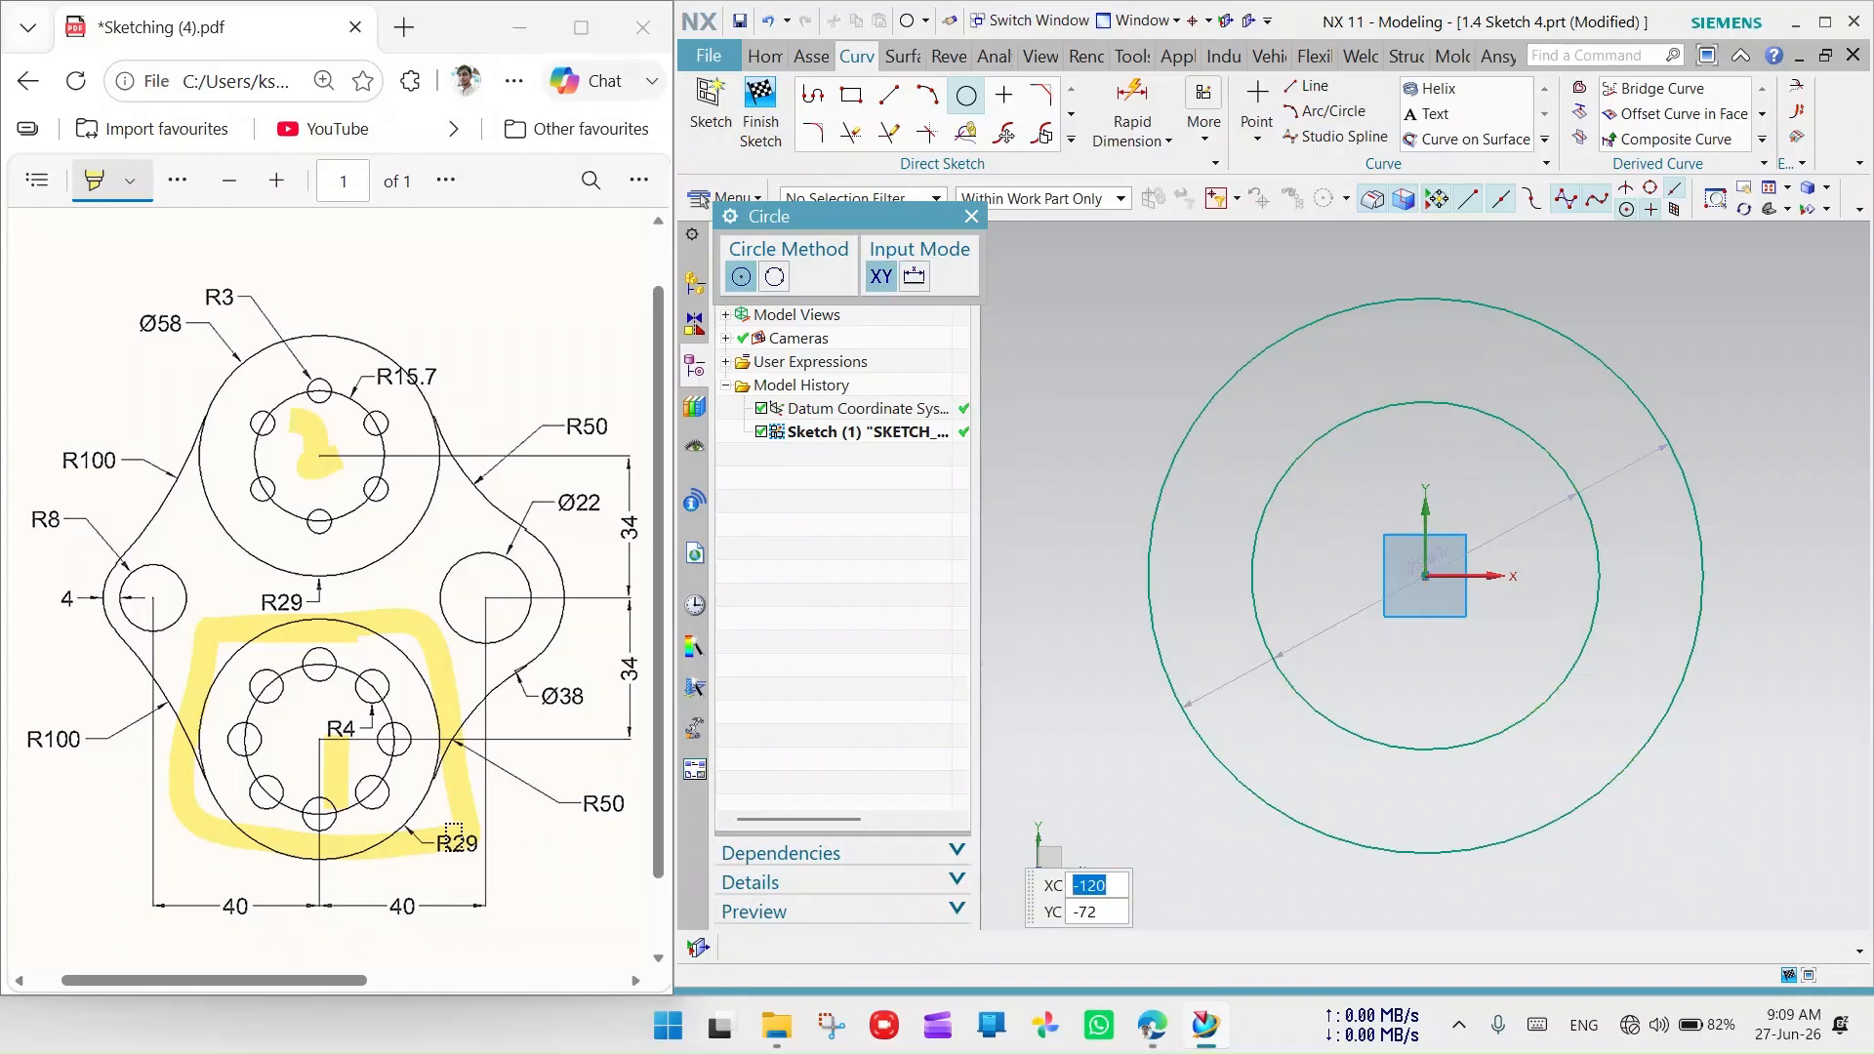
Change the PDF highlighter to a thinner red stroke and mark the R29 label of the lower outer circle
{"action": "left_click", "coordinate": [130, 181]}
{"action": "left_click_drag", "start_coordinate": [246, 466], "coordinate": [212, 467]}
{"action": "left_click", "coordinate": [368, 285]}
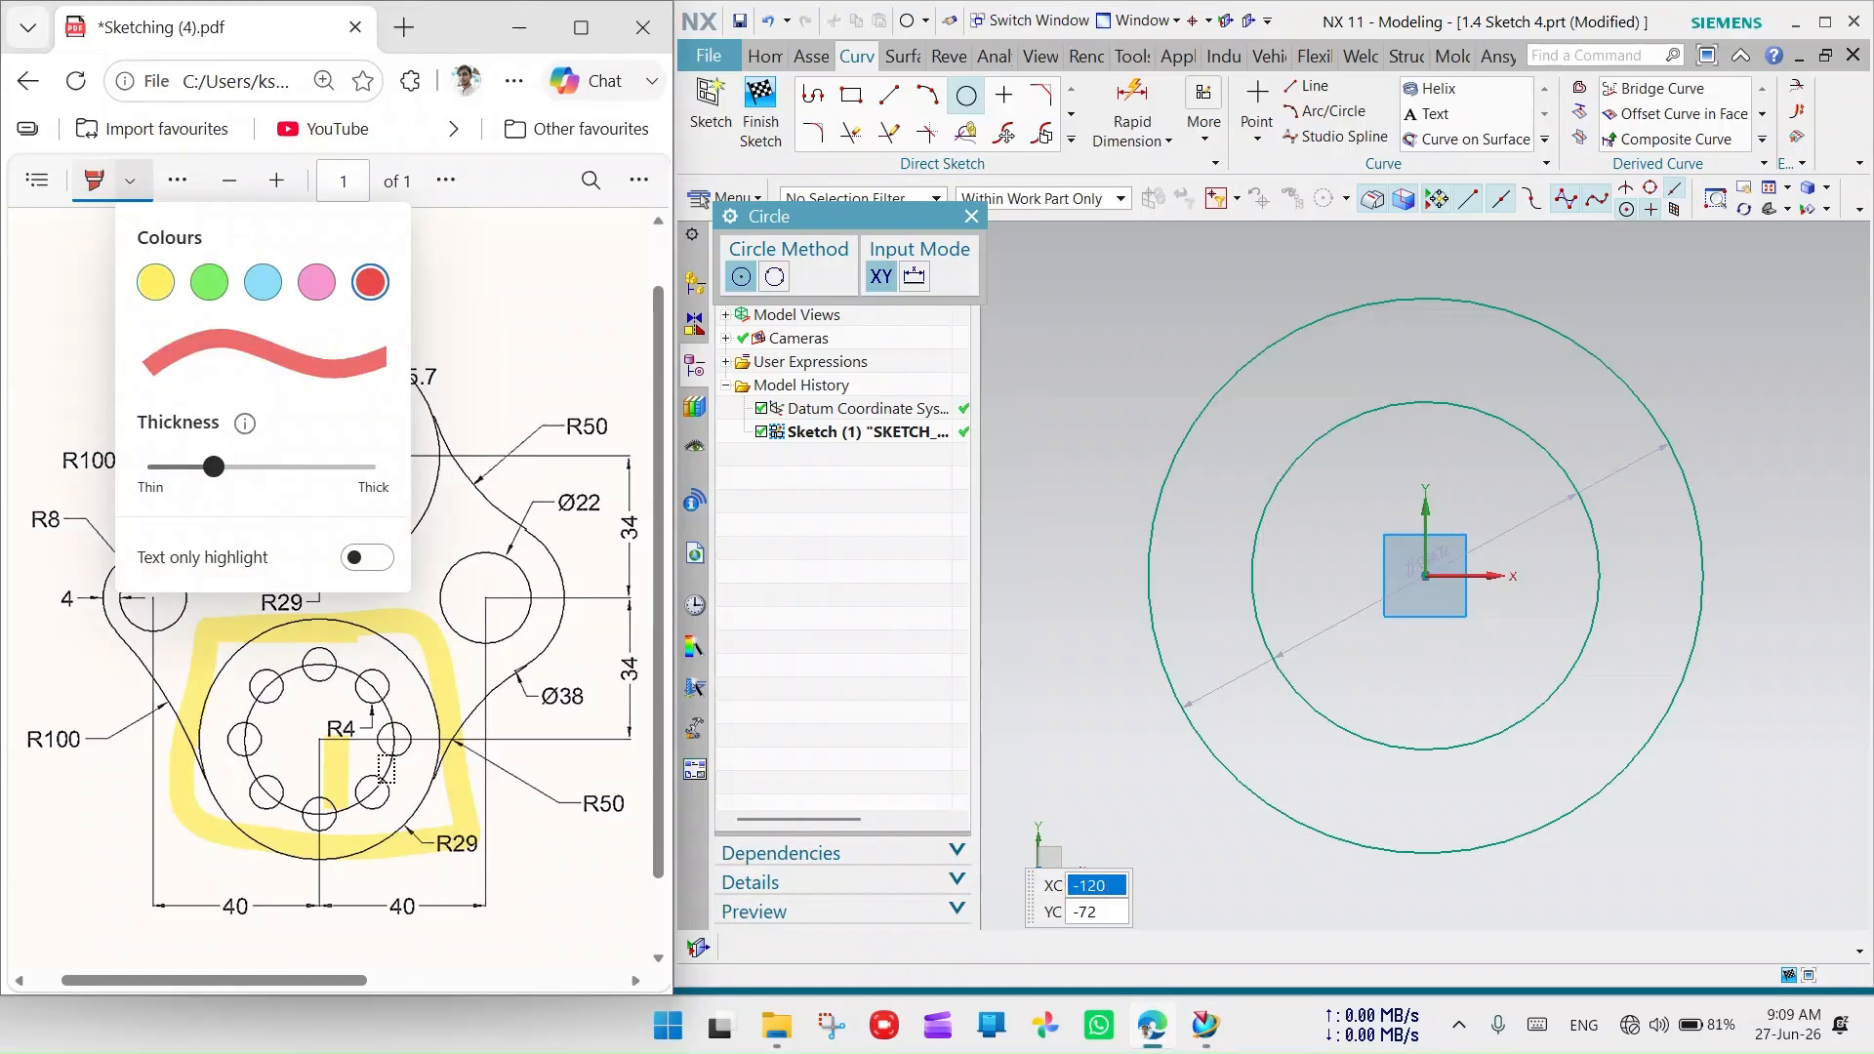
{"action": "left_click", "coordinate": [310, 680]}
{"action": "mouse_move", "coordinate": [406, 860]}
{"action": "left_mouse_down"}
{"action": "mouse_move", "coordinate": [419, 816]}
{"action": "mouse_move", "coordinate": [472, 829]}
{"action": "mouse_move", "coordinate": [398, 837]}
{"action": "mouse_move", "coordinate": [471, 845]}
{"action": "mouse_move", "coordinate": [429, 839]}
{"action": "left_mouse_up"}
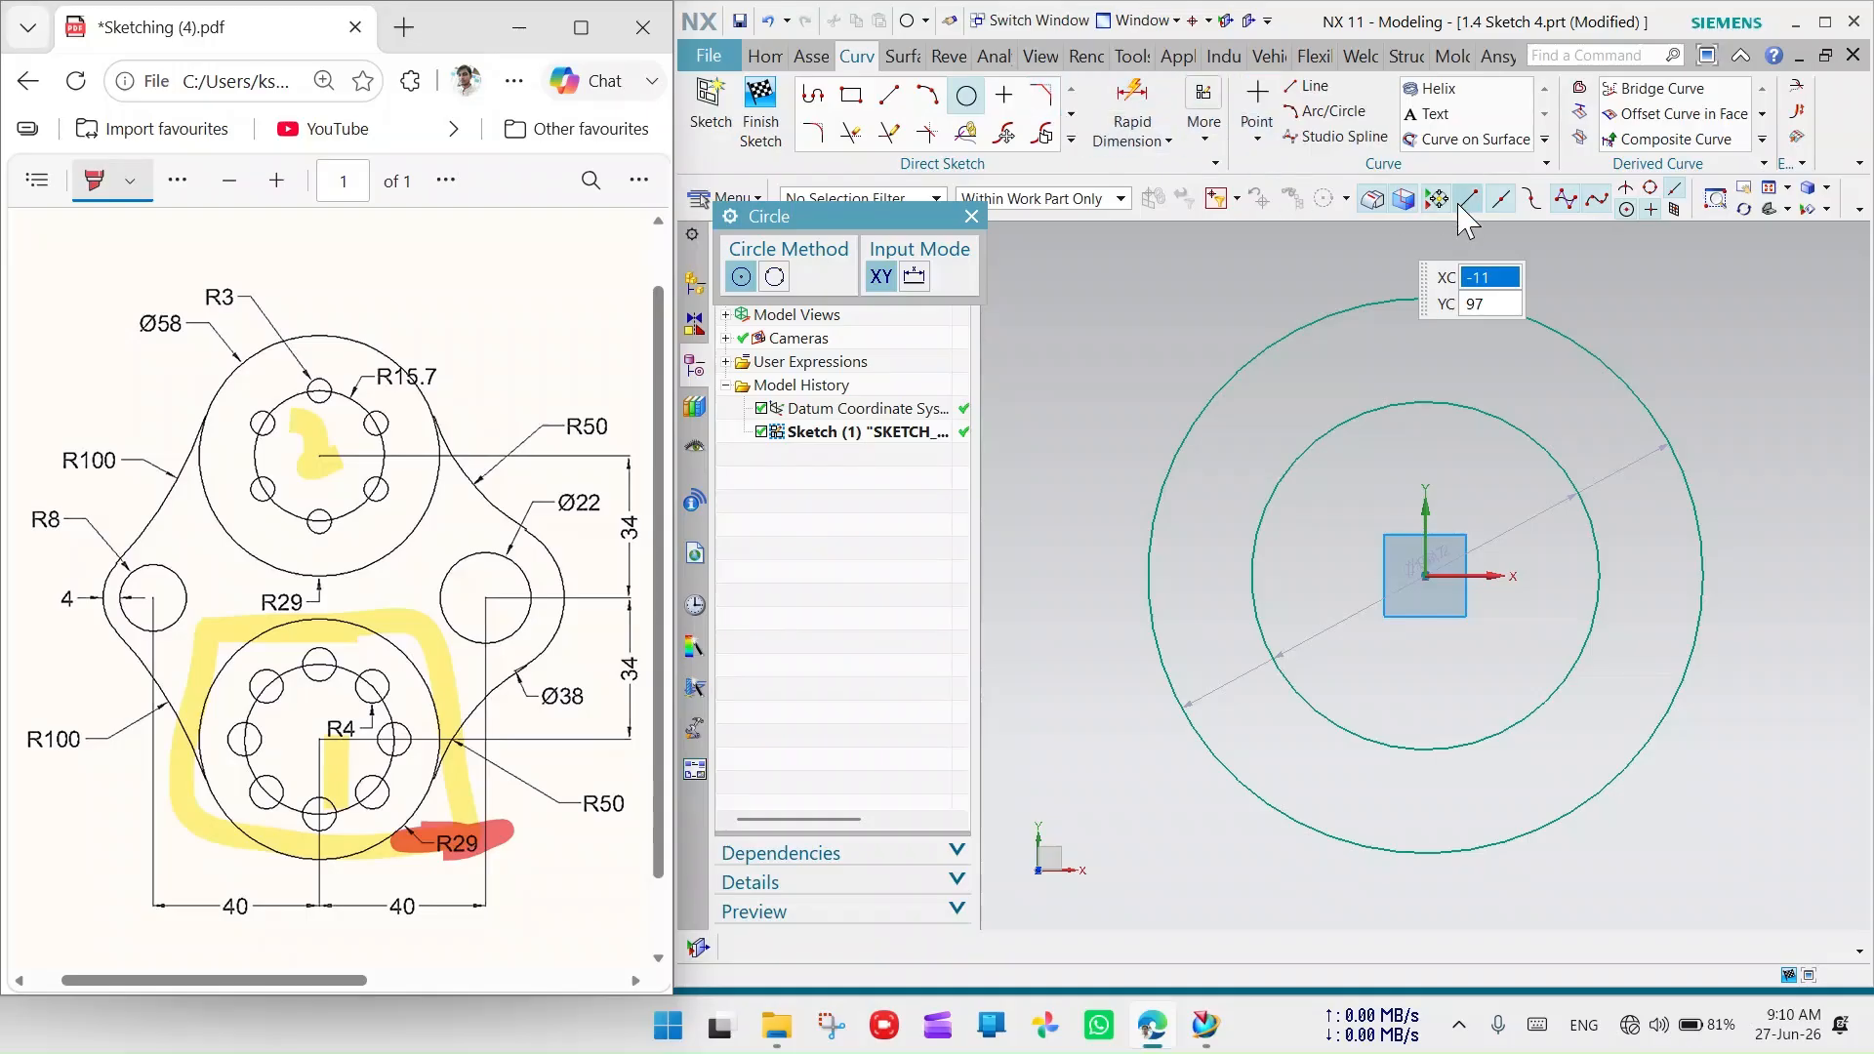
Dimension the outer circle's diameter as 58 mm with Rapid Dimension and move its label closer to the circle
{"action": "left_click", "coordinate": [972, 216]}
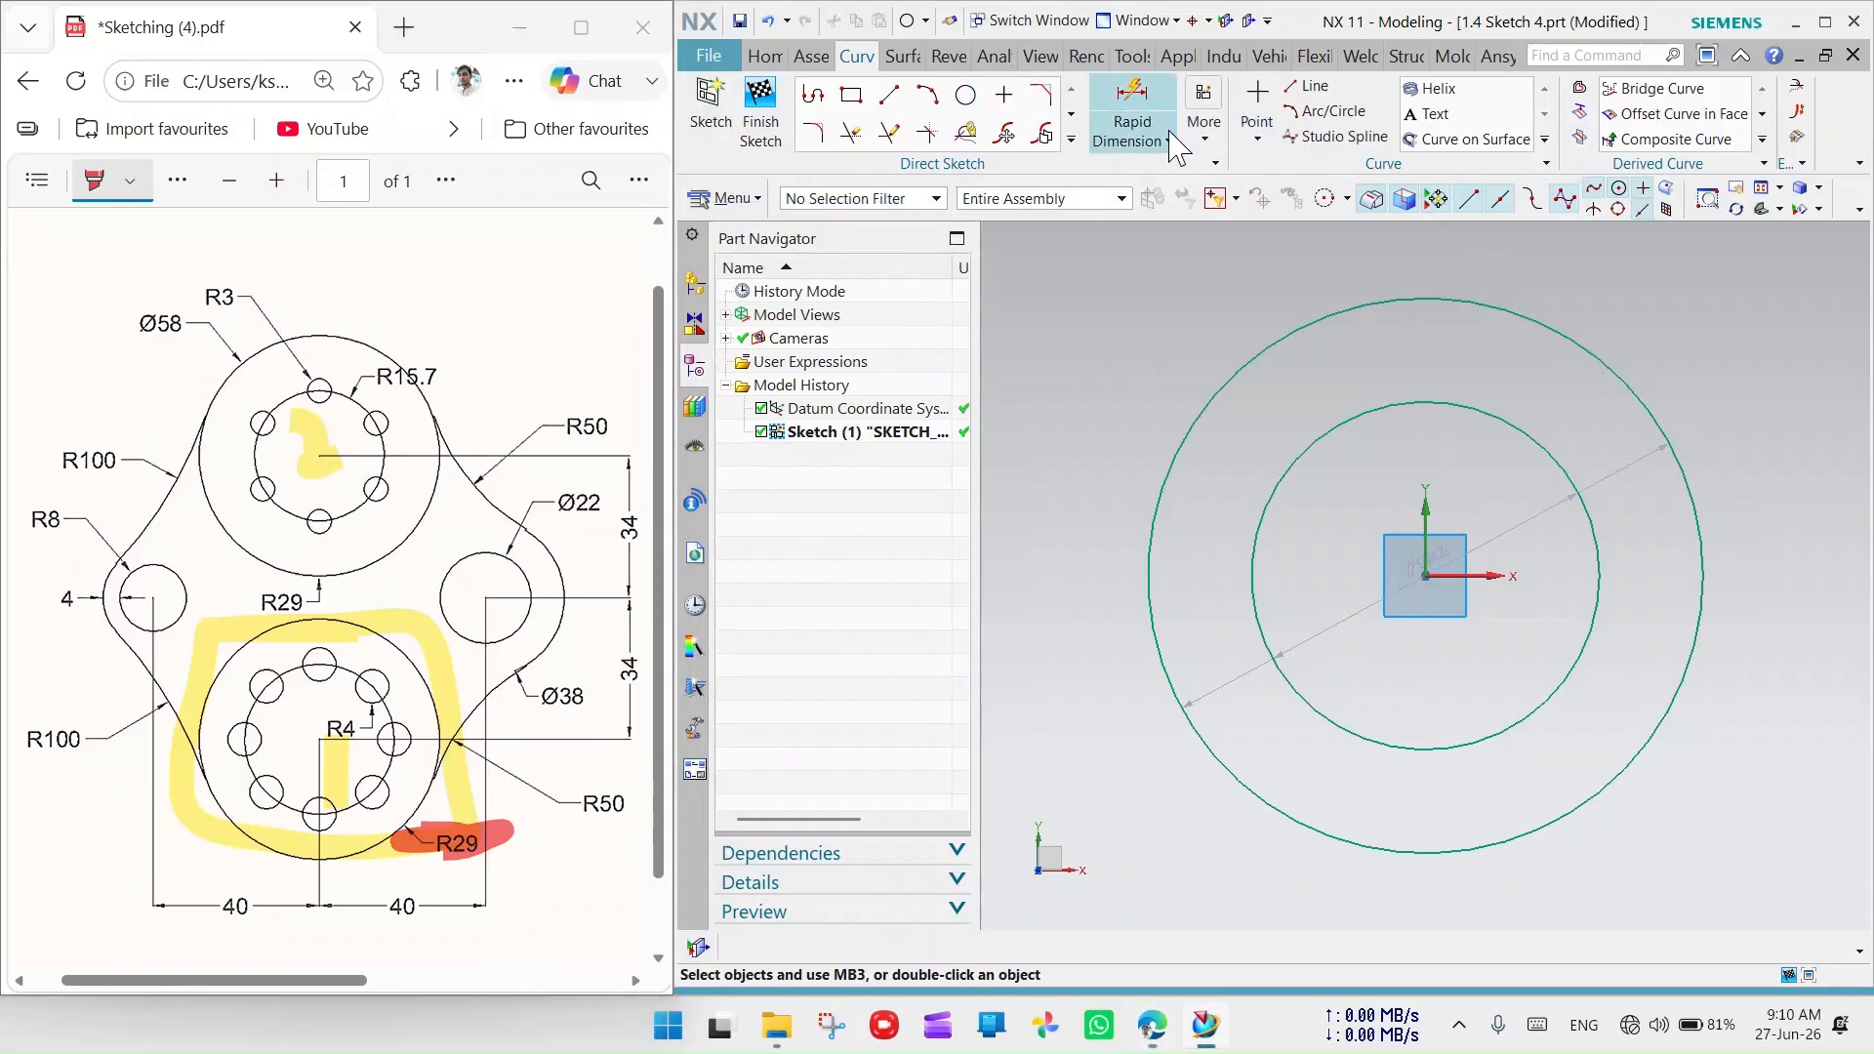
{"action": "left_click", "coordinate": [1132, 110]}
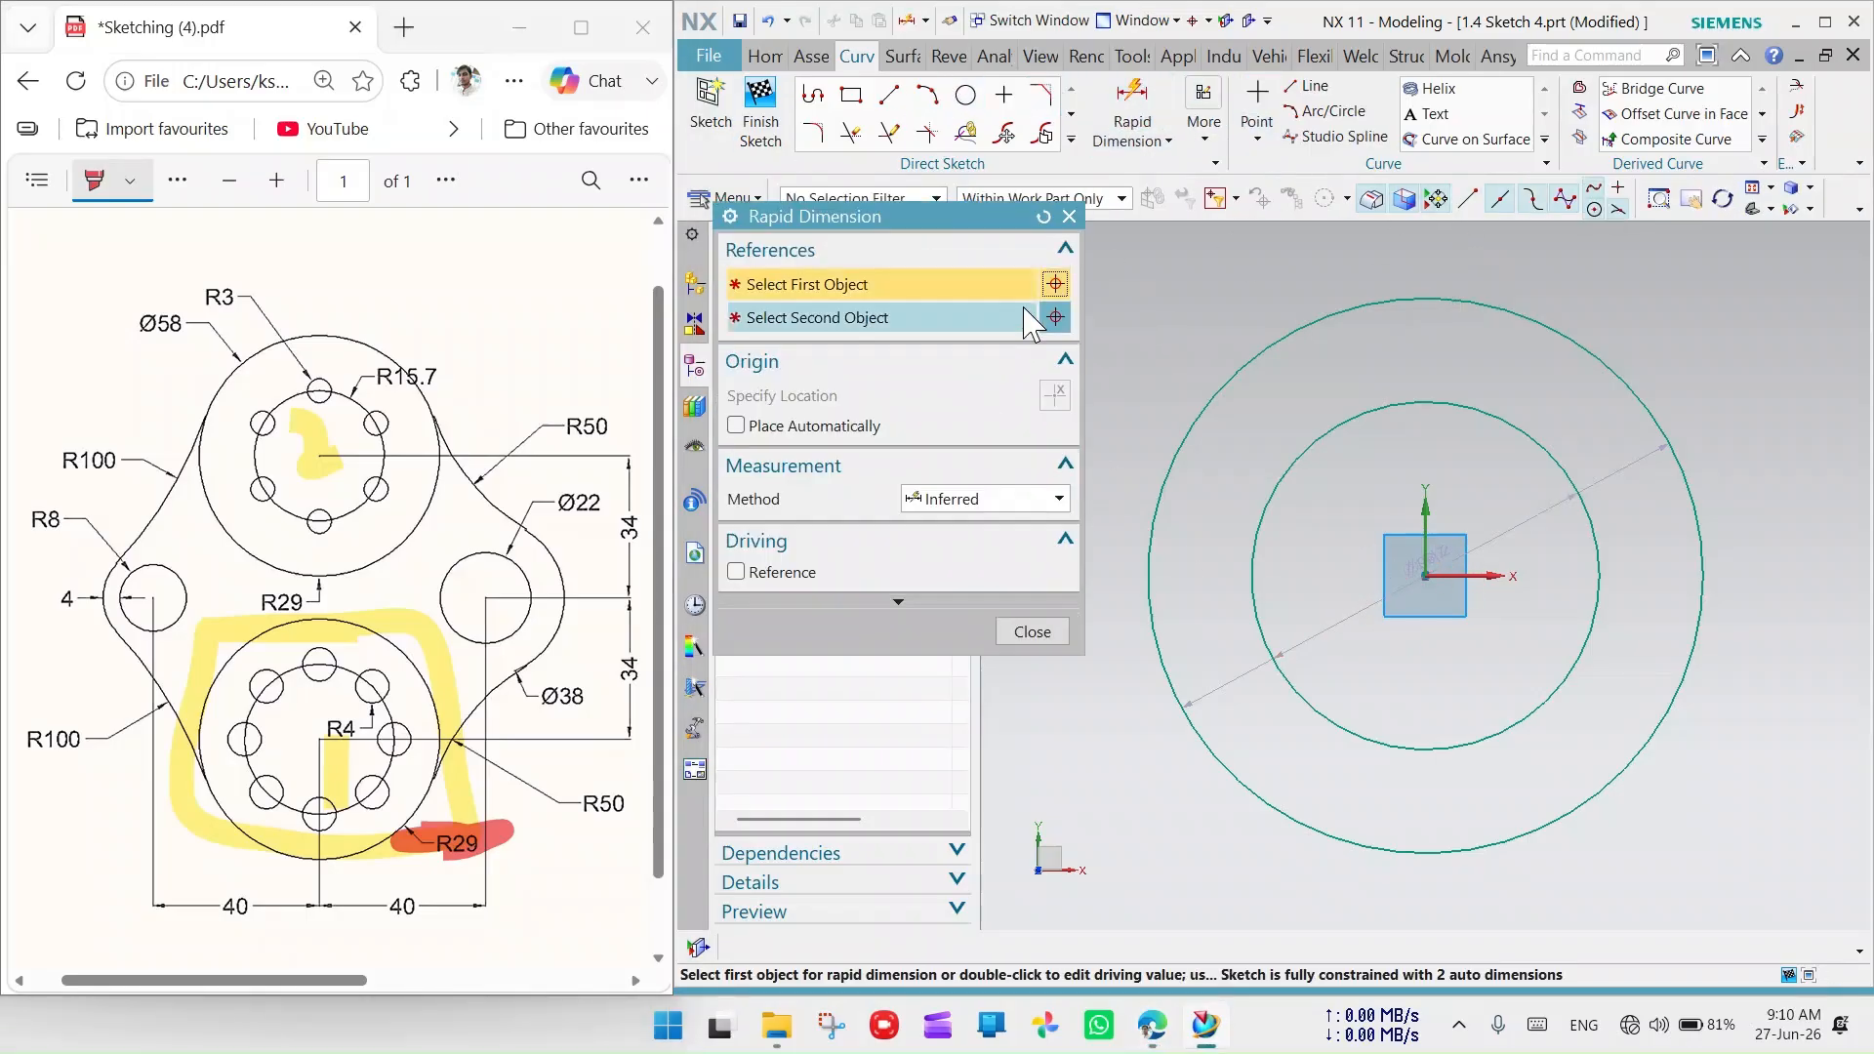
{"action": "left_click", "coordinate": [1347, 294]}
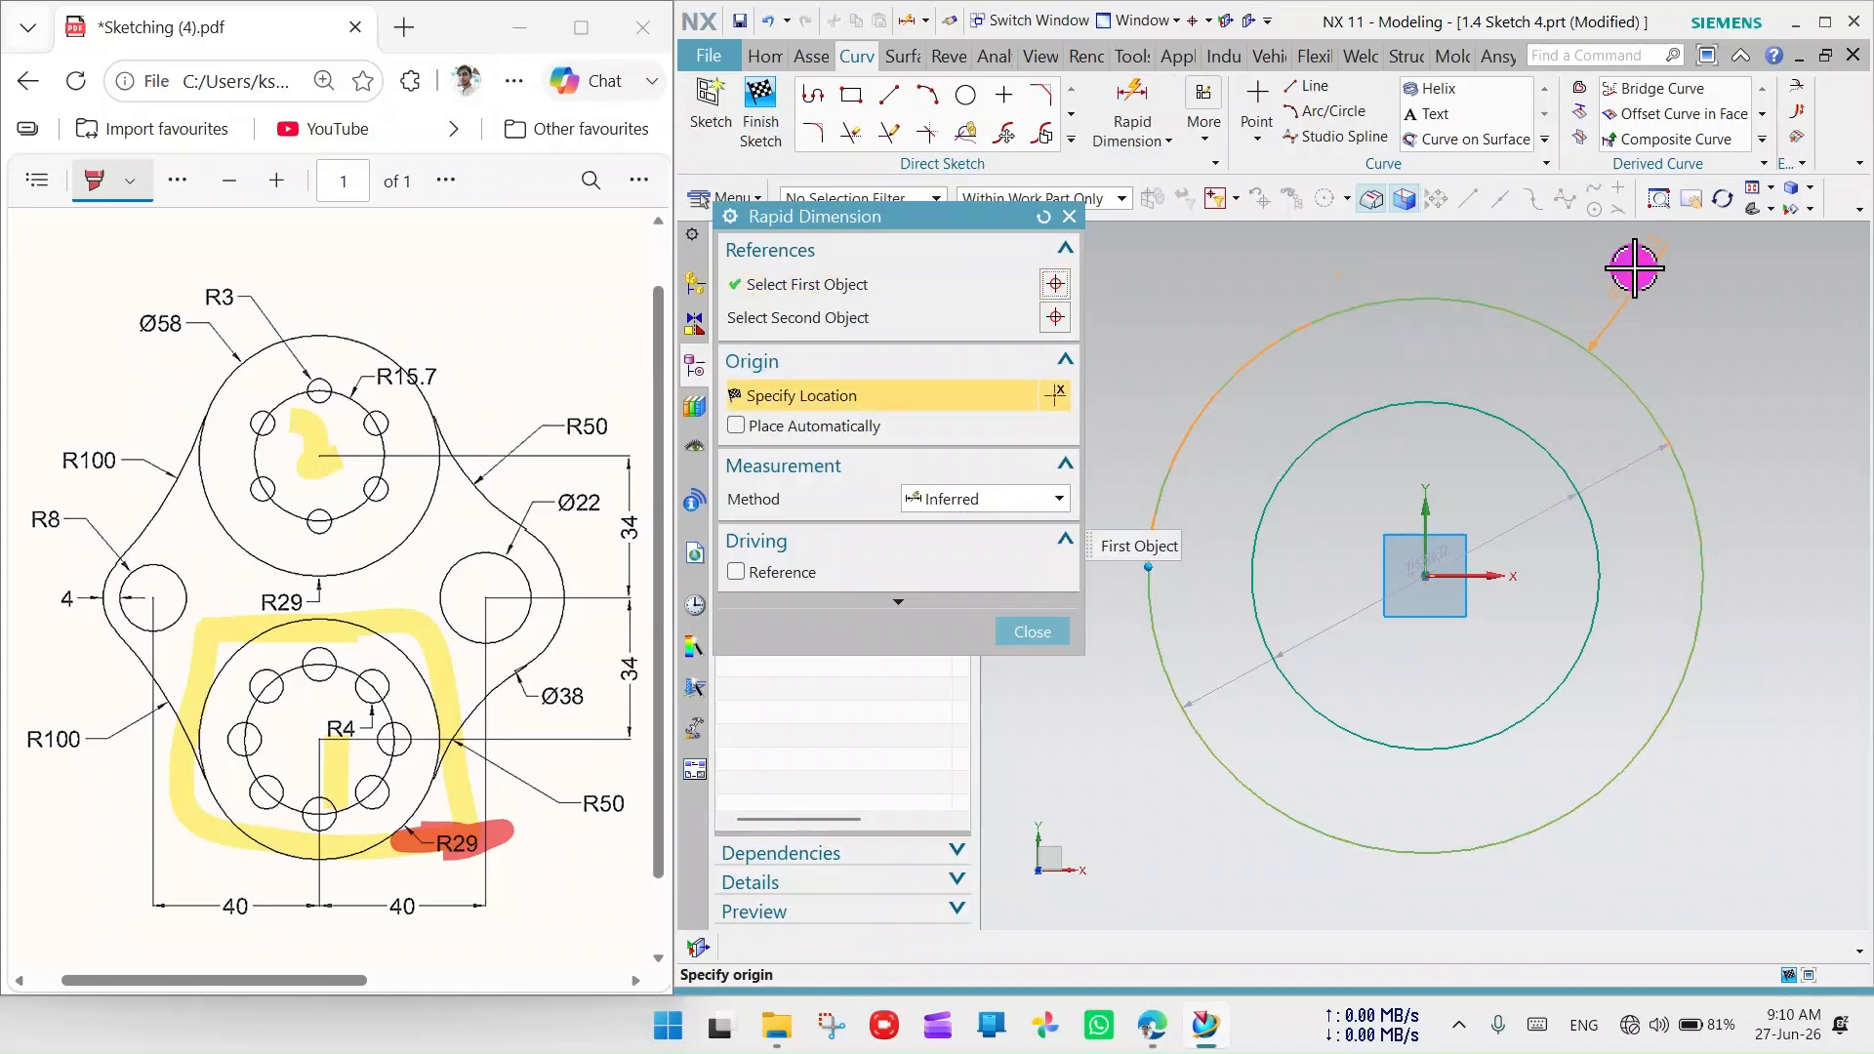
{"action": "left_click", "coordinate": [1641, 266]}
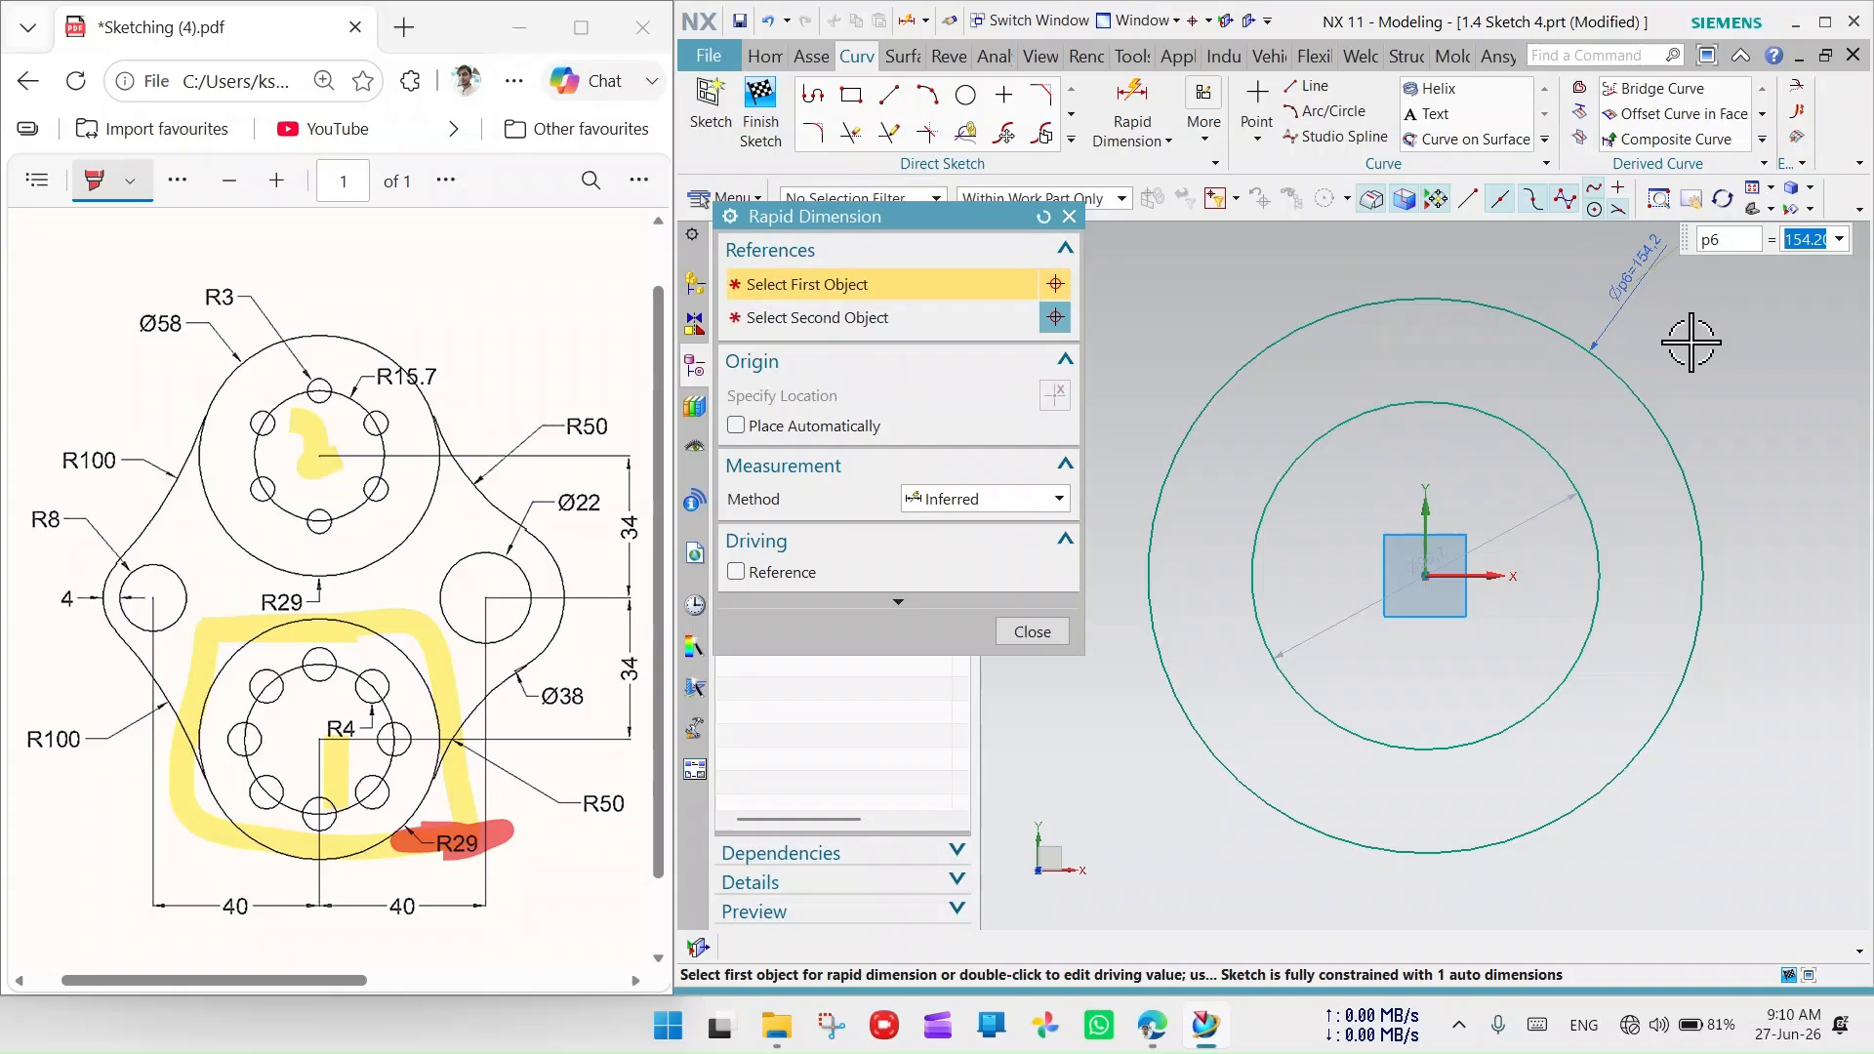
{"action": "type", "text": "58"}
{"action": "key", "text": "Return"}
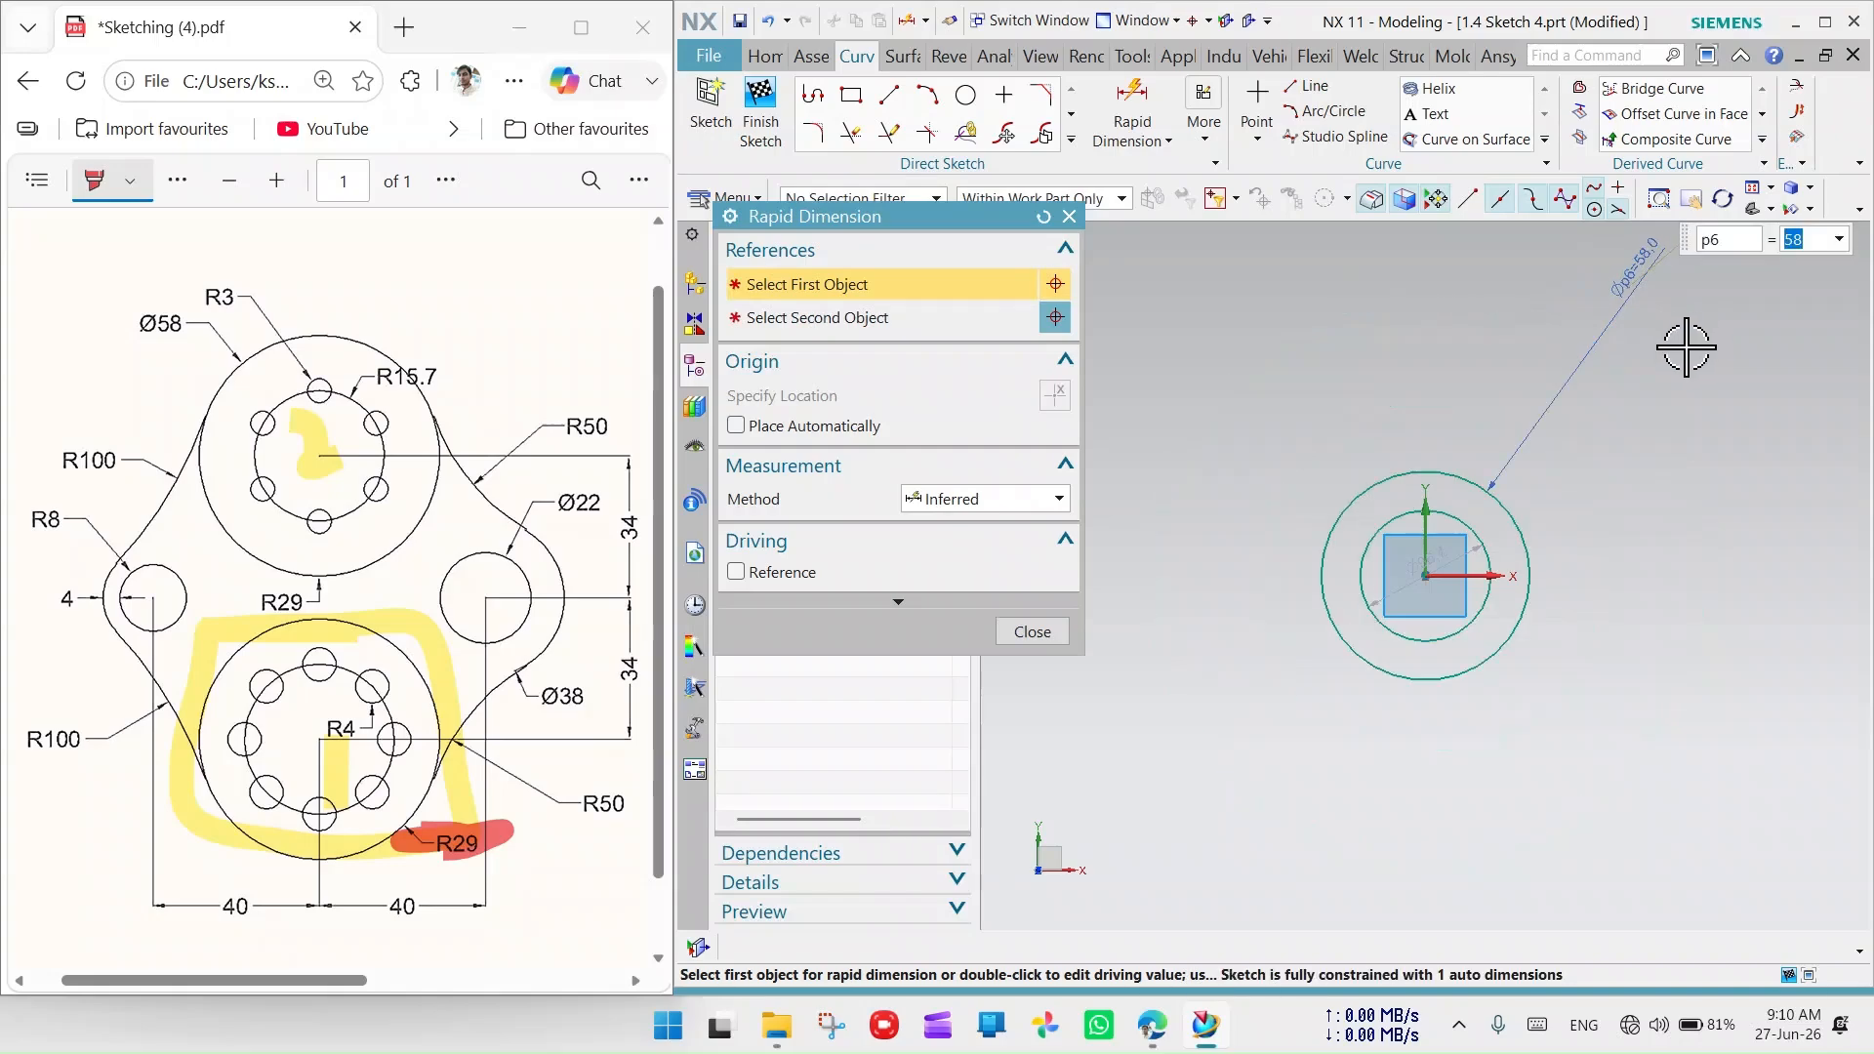
{"action": "left_click_drag", "start_coordinate": [1657, 276], "coordinate": [1555, 455]}
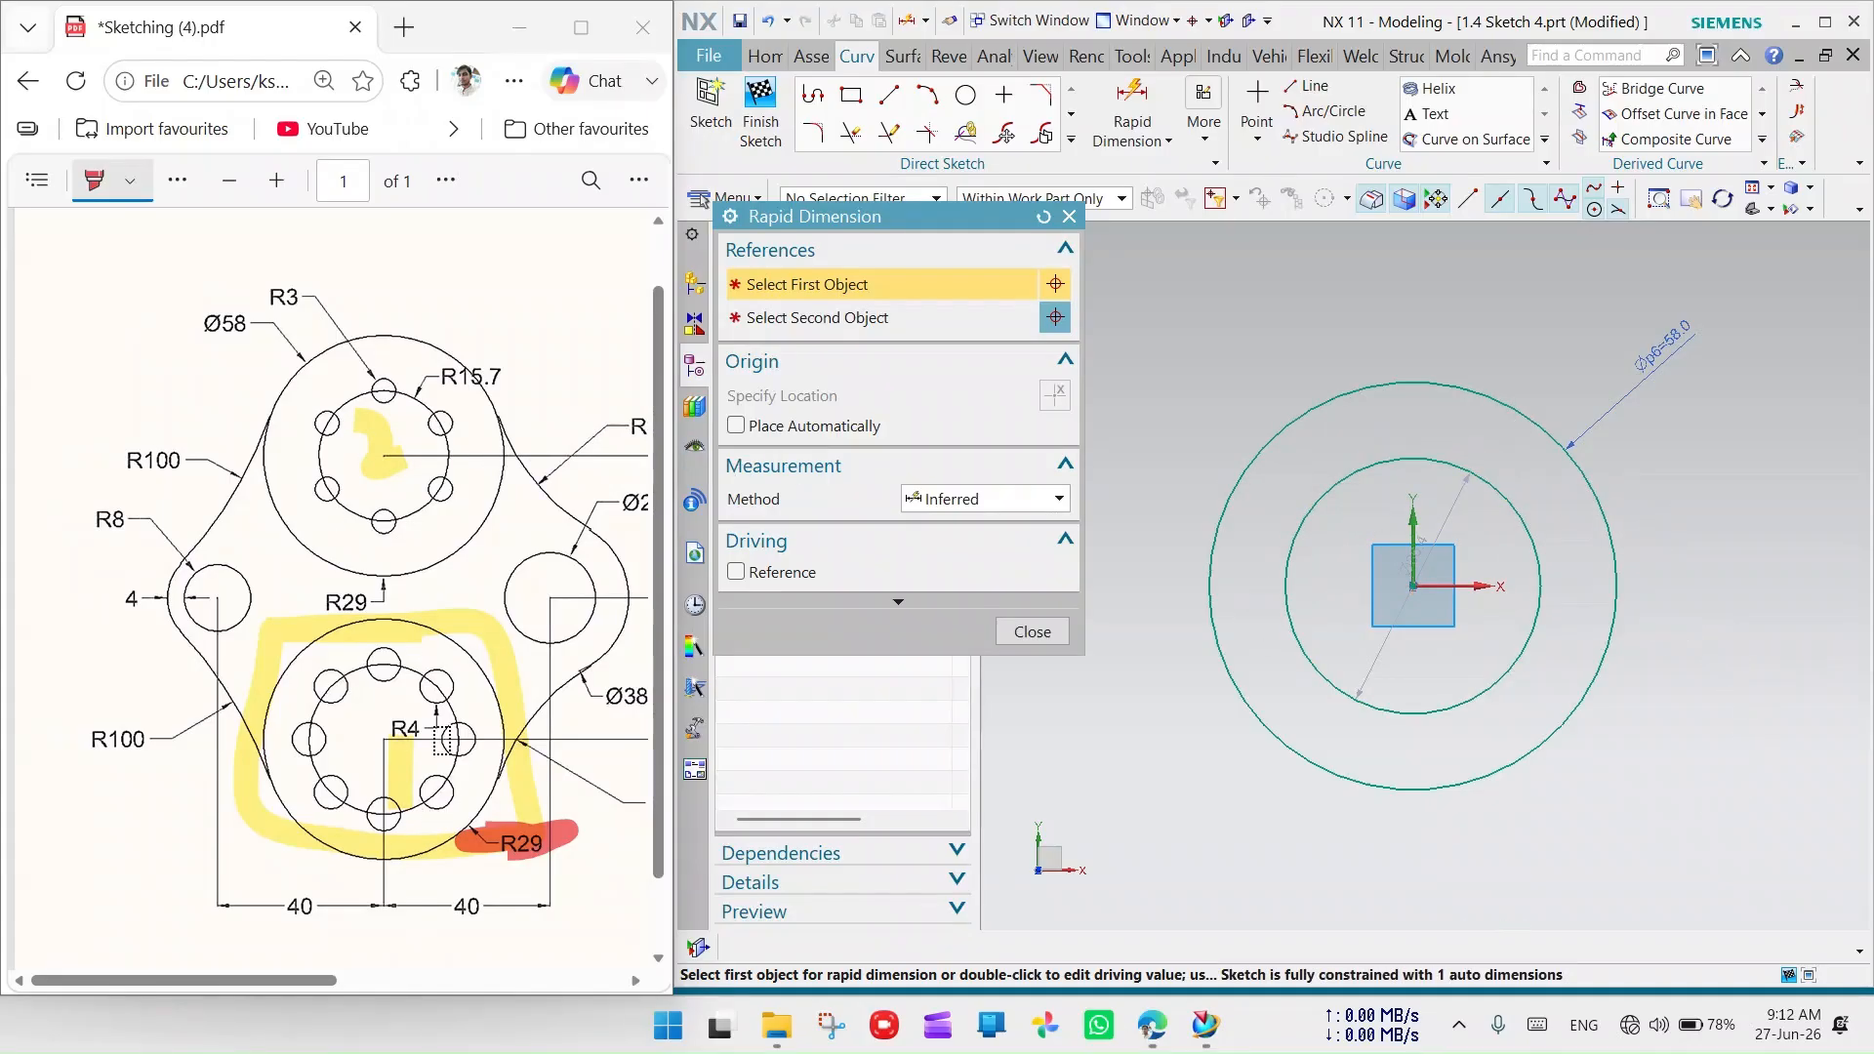
Highlight the R15.7 label in the PDF and dimension the inner circle's diameter as 31.4 mm
{"action": "left_click_drag", "start_coordinate": [430, 375], "coordinate": [515, 373]}
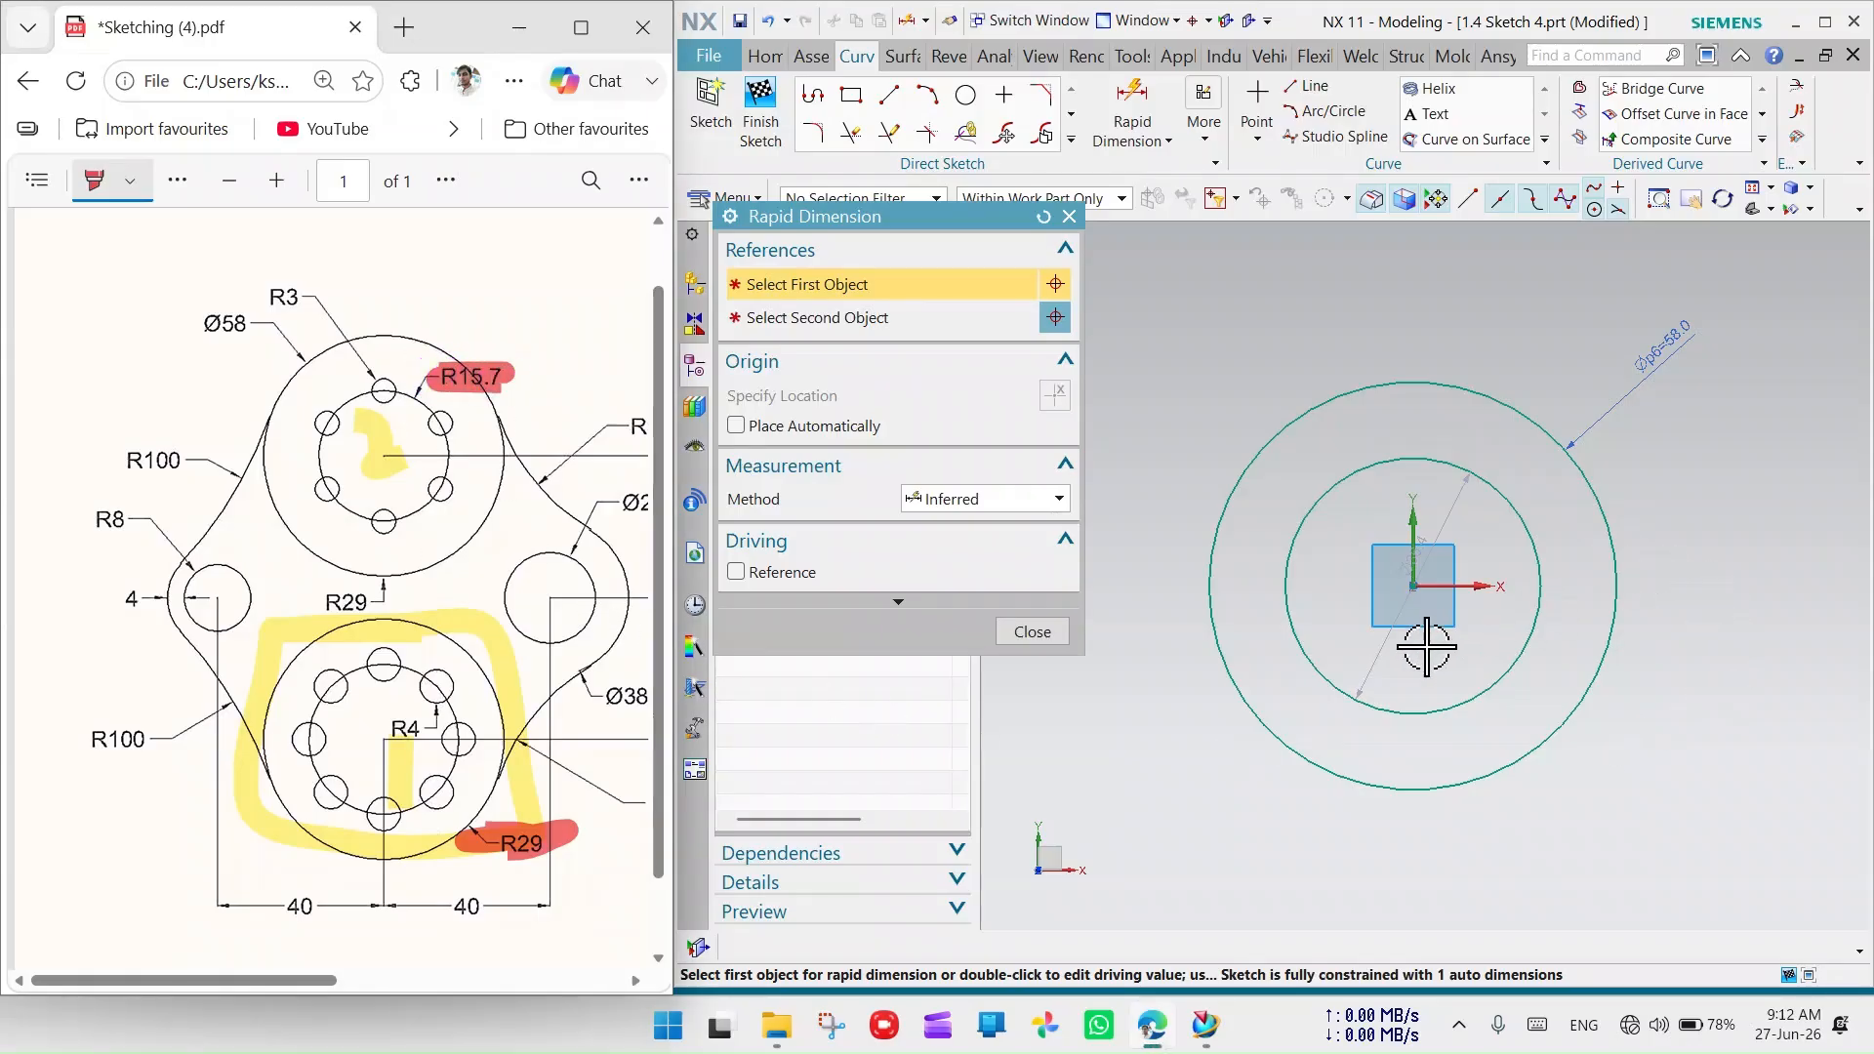
{"action": "left_click", "coordinate": [1422, 457]}
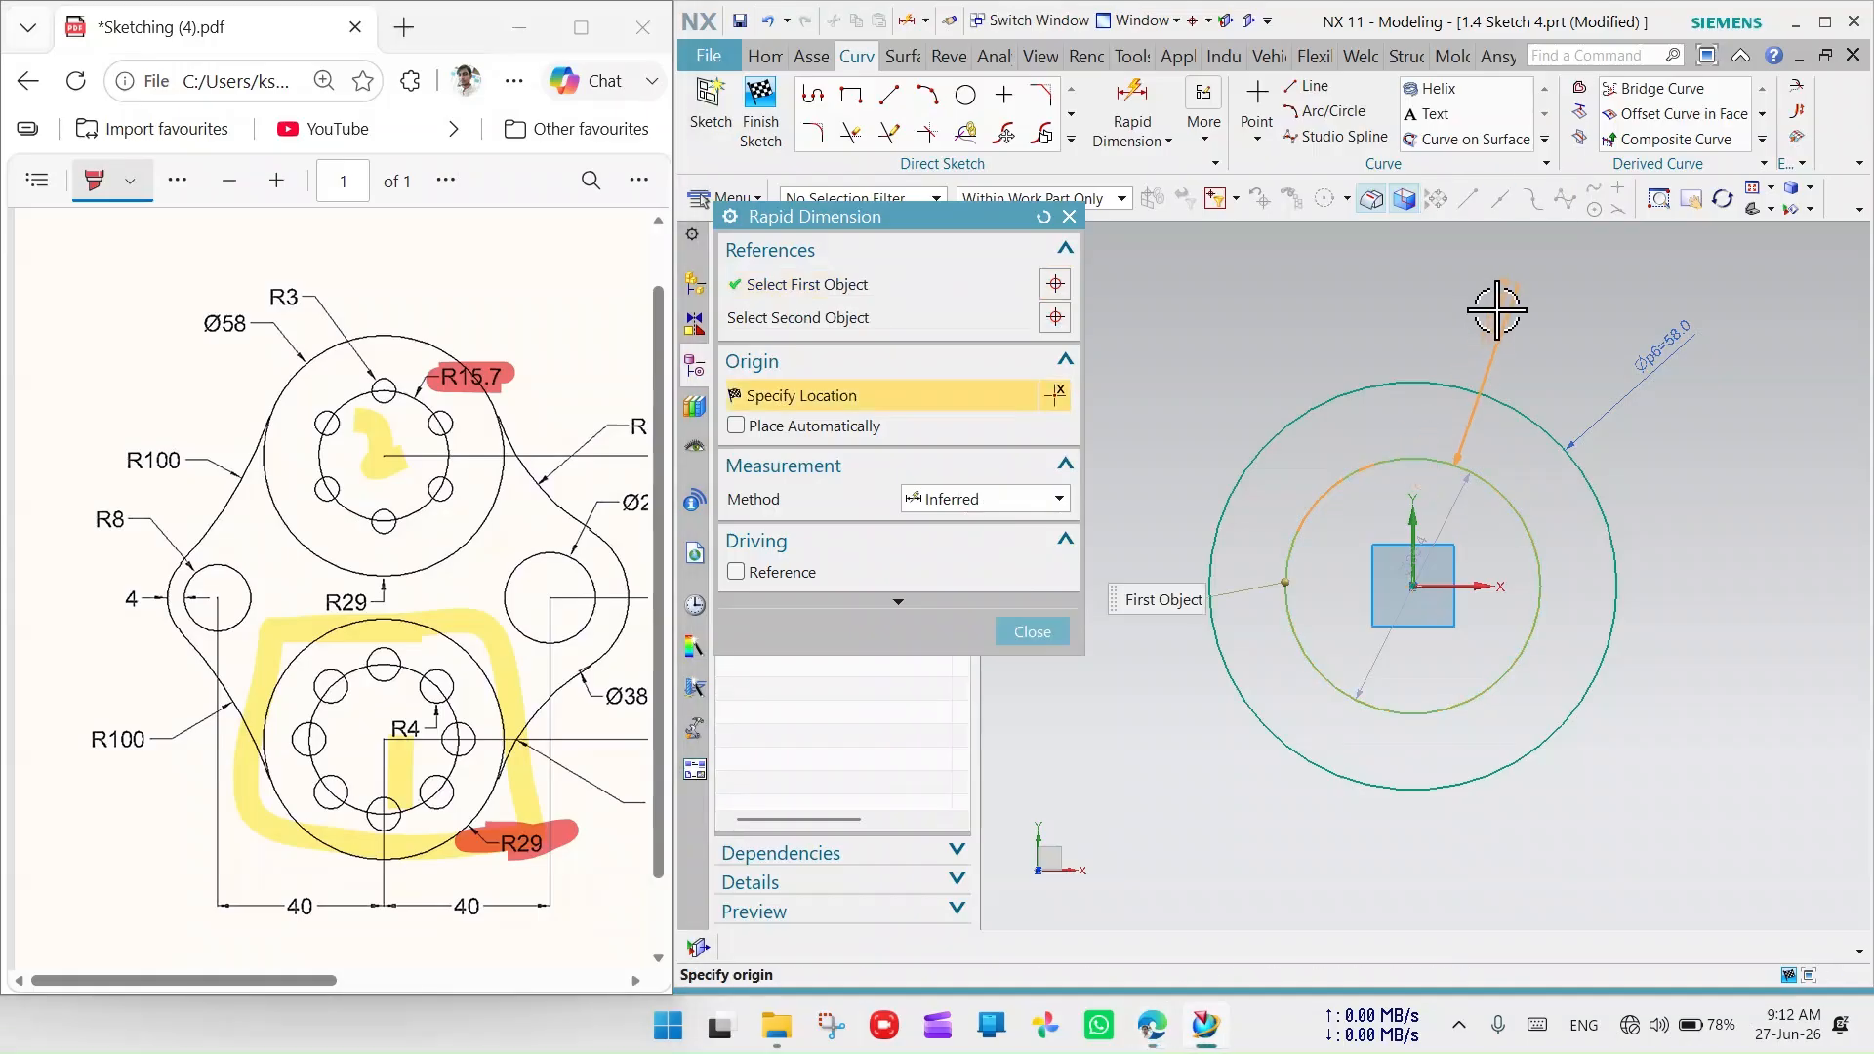
{"action": "left_click", "coordinate": [1512, 290]}
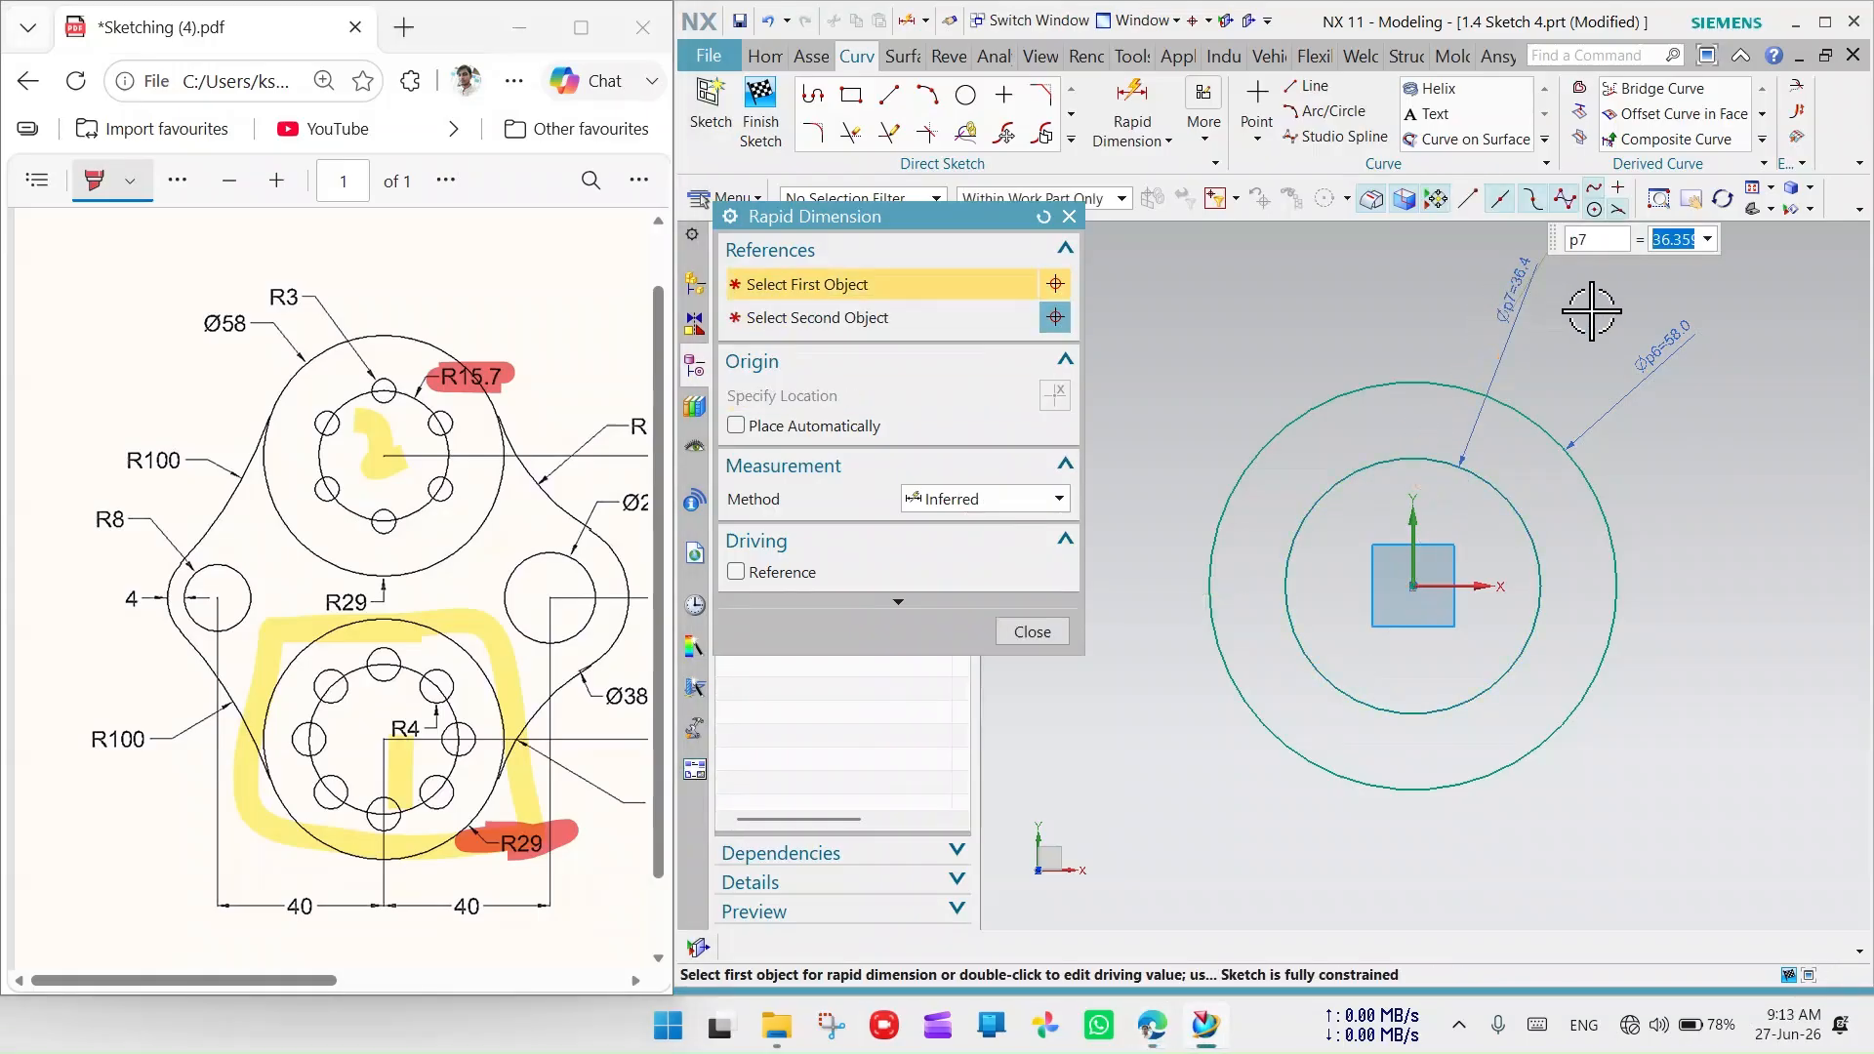
{"action": "type", "text": "31."}
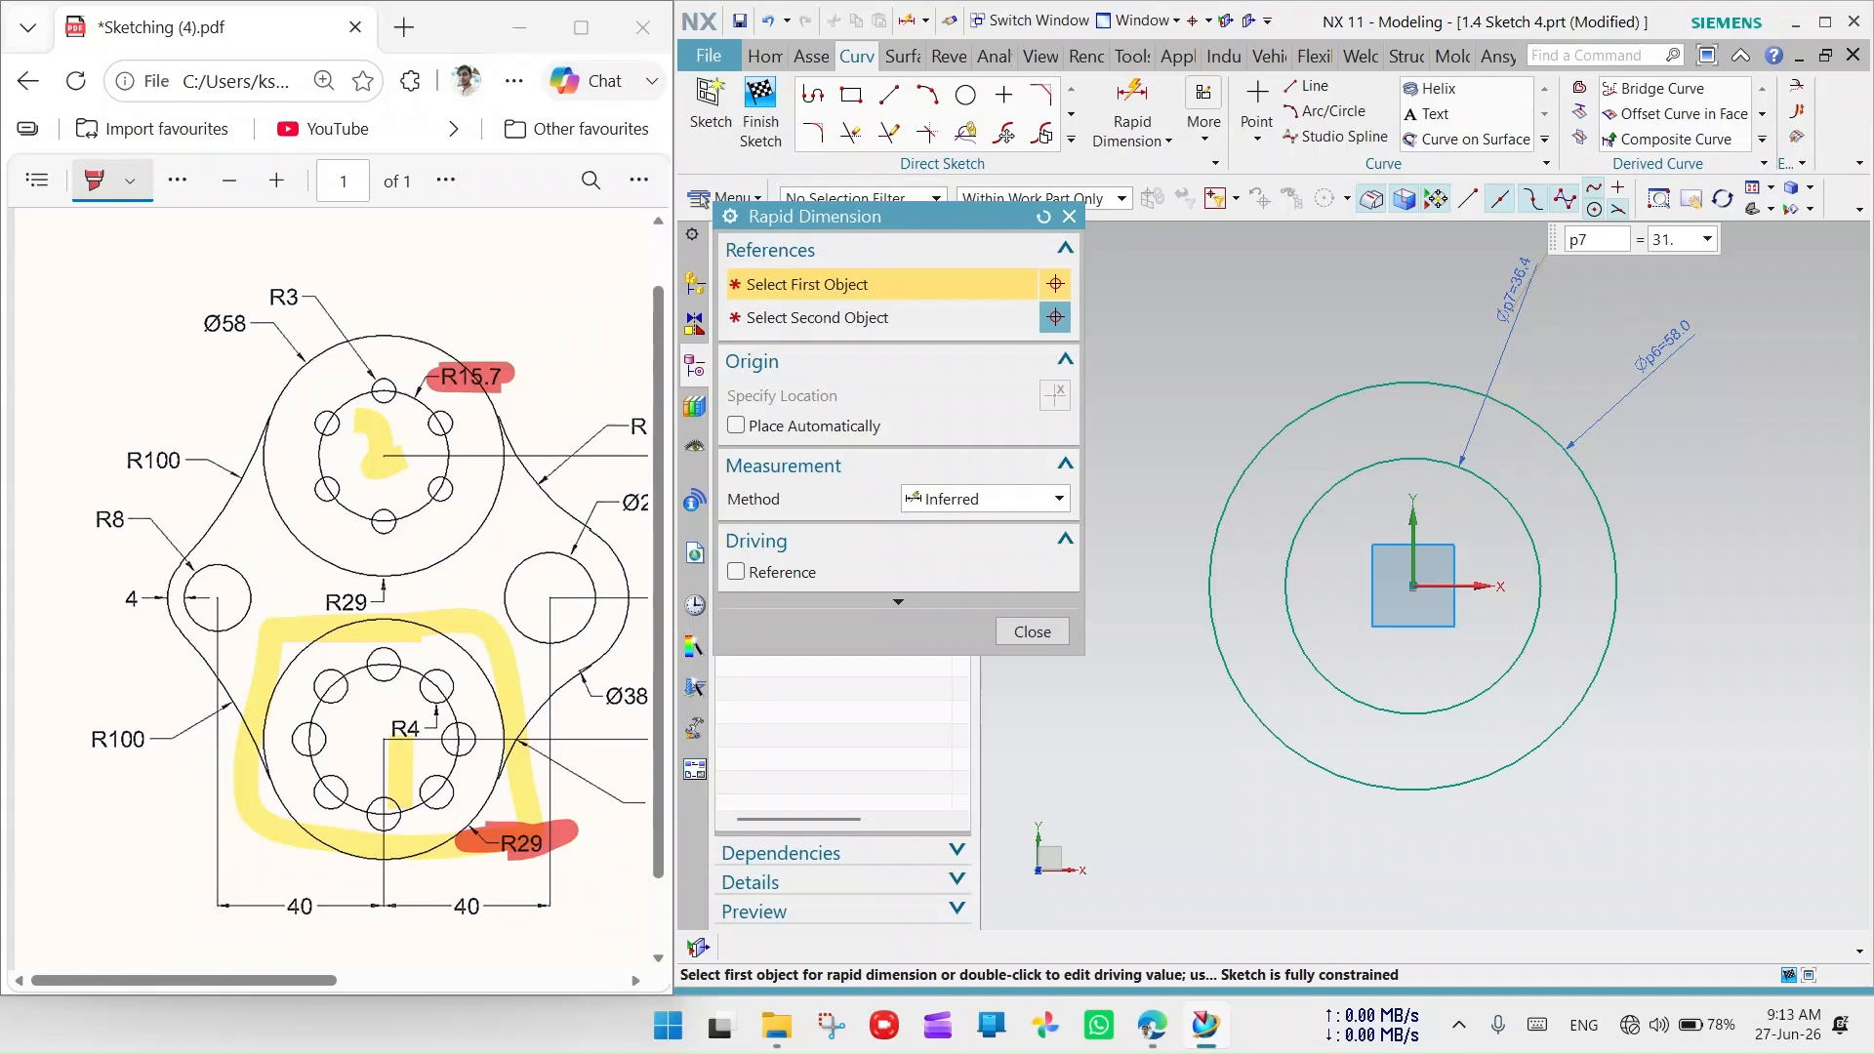
{"action": "type", "text": "4"}
{"action": "key", "text": "Return"}
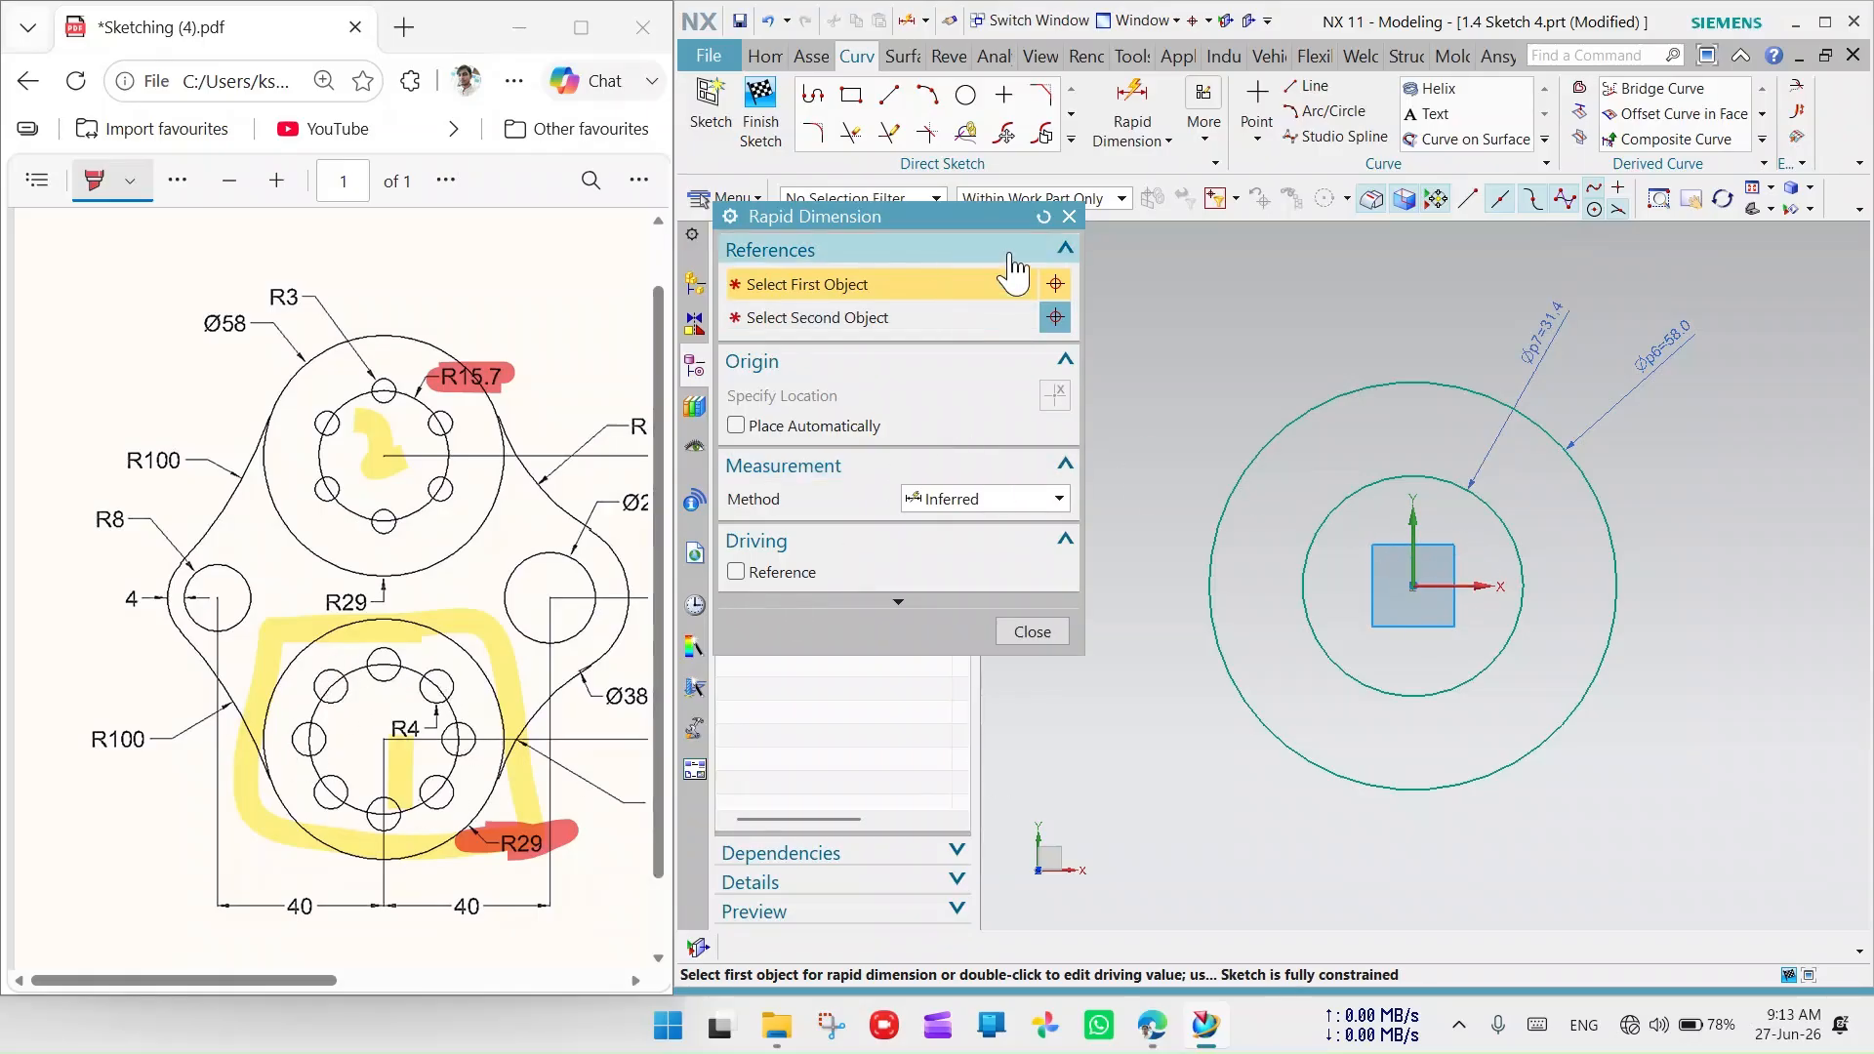
{"action": "left_click", "coordinate": [1069, 216]}
Draw a vertical line 40 mm long upward from the origin at 90 degrees
{"action": "left_click", "coordinate": [966, 95]}
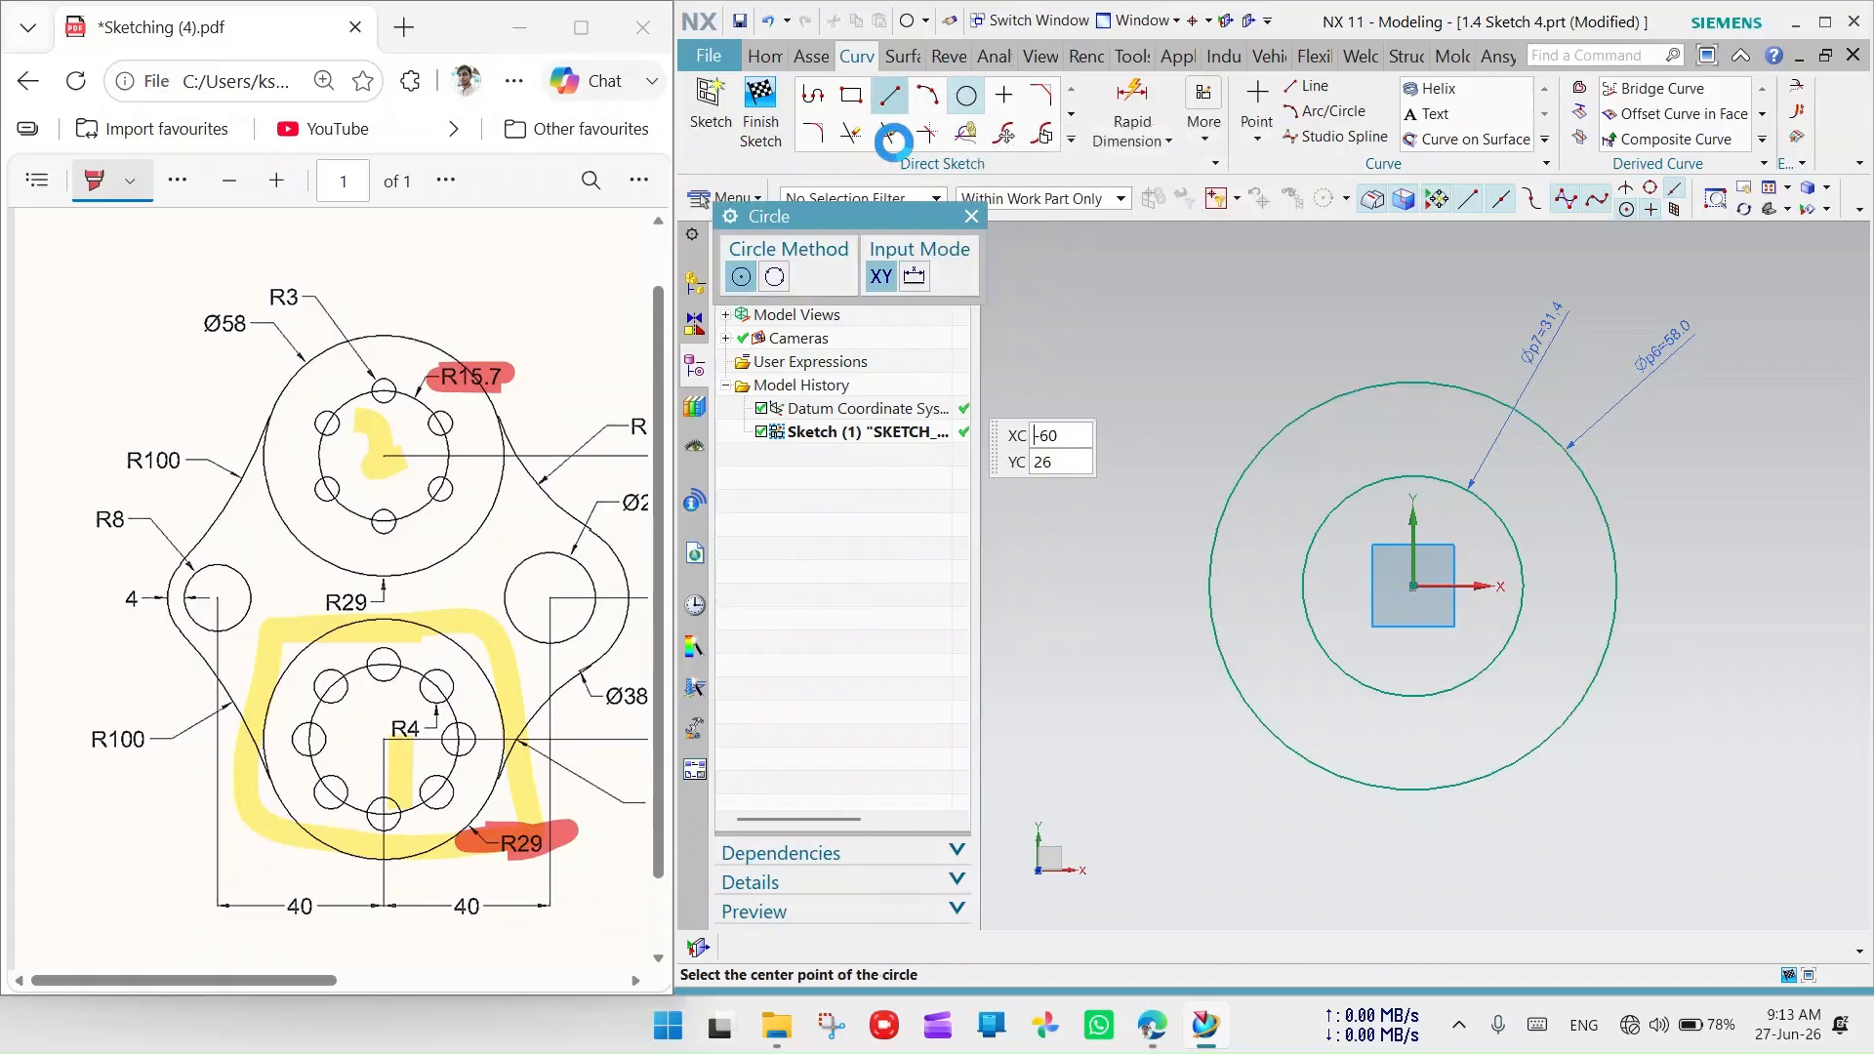
{"action": "left_click", "coordinate": [890, 95]}
{"action": "left_click", "coordinate": [1414, 586]}
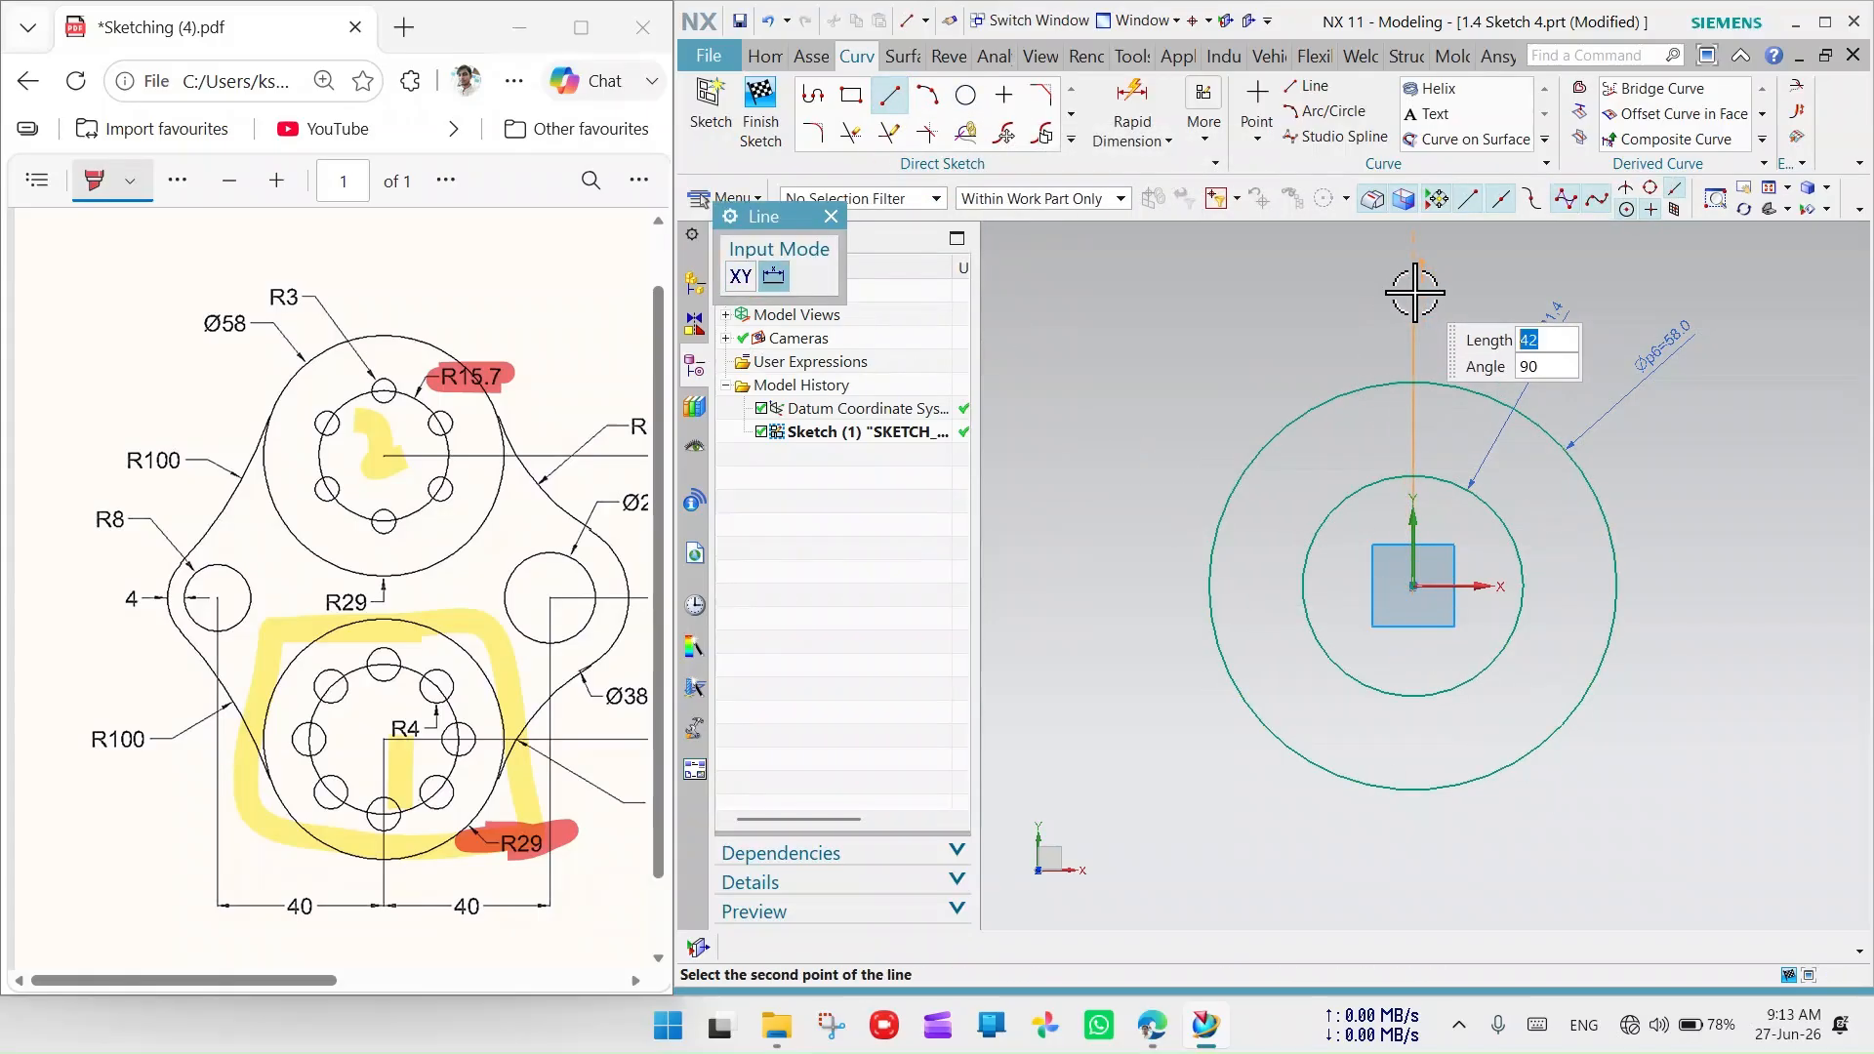
{"action": "type", "text": "40"}
{"action": "key", "text": "Return"}
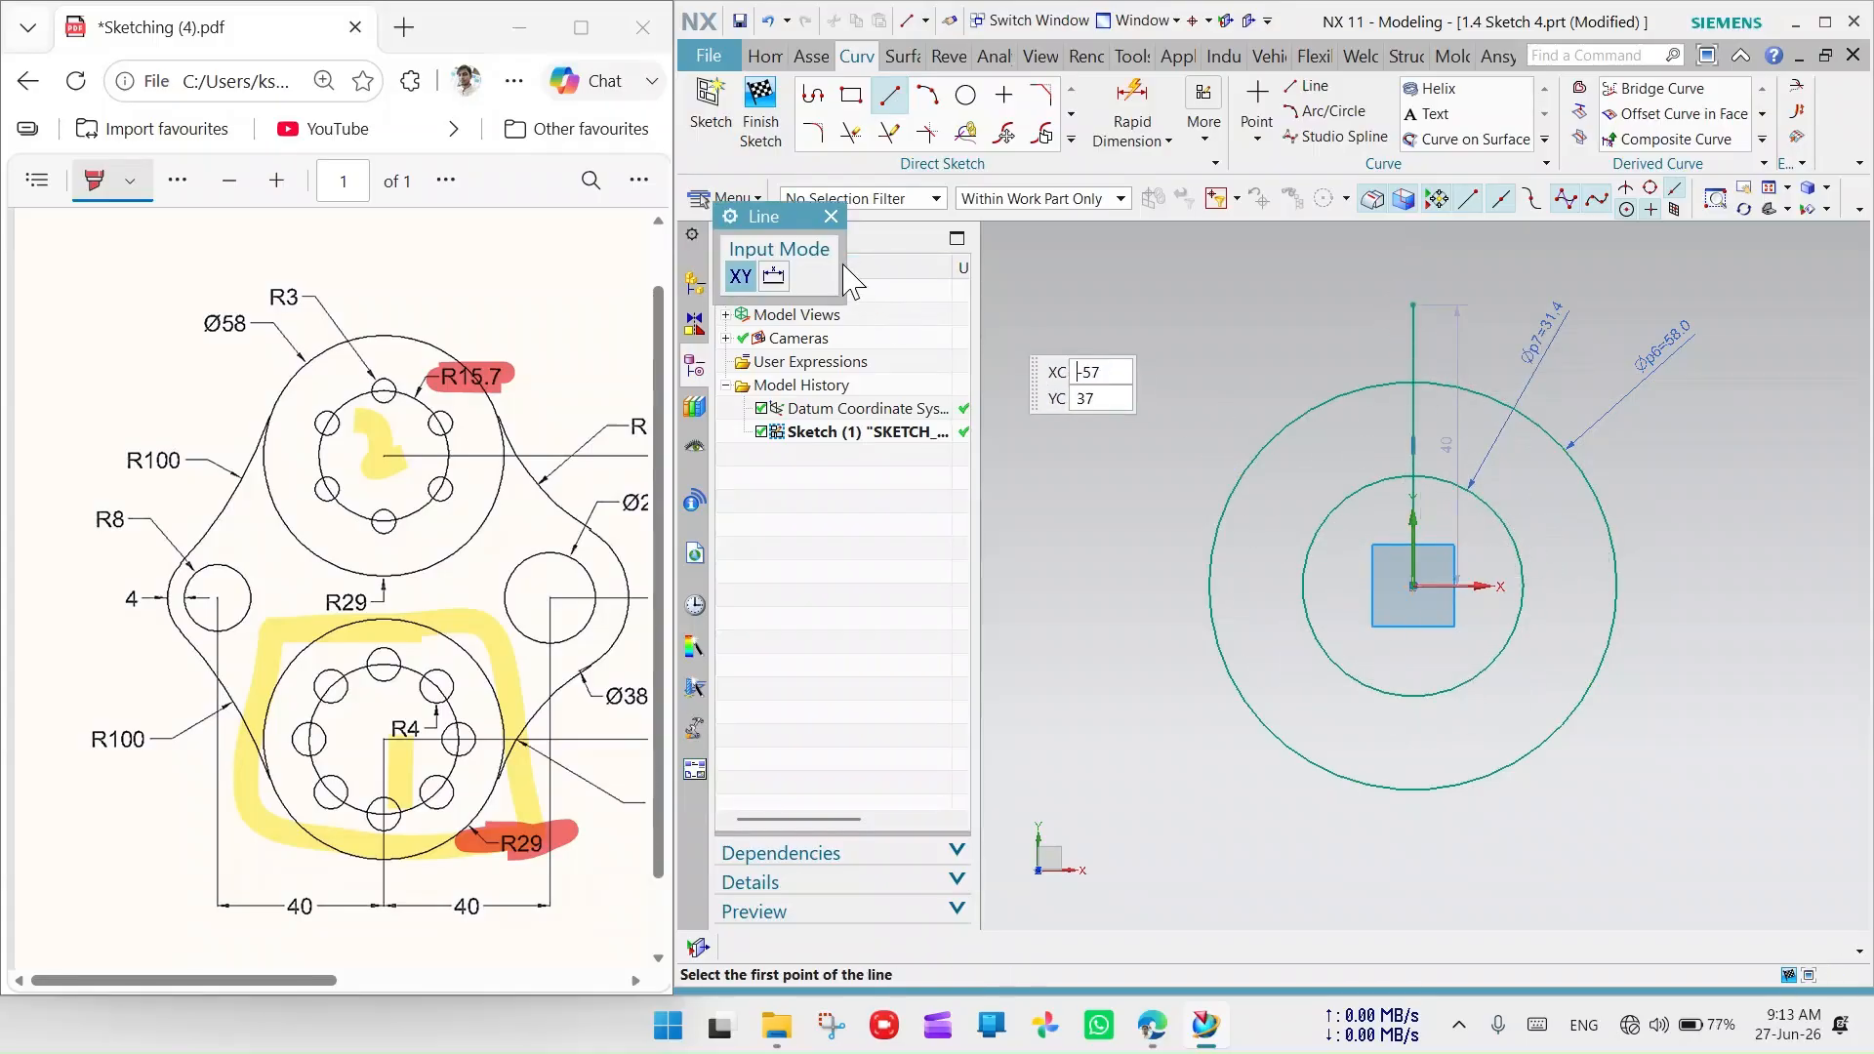
Convert the vertical line above the origin to reference and delete it from the sketch
{"action": "left_click", "coordinate": [831, 215]}
{"action": "right_click", "coordinate": [1414, 342]}
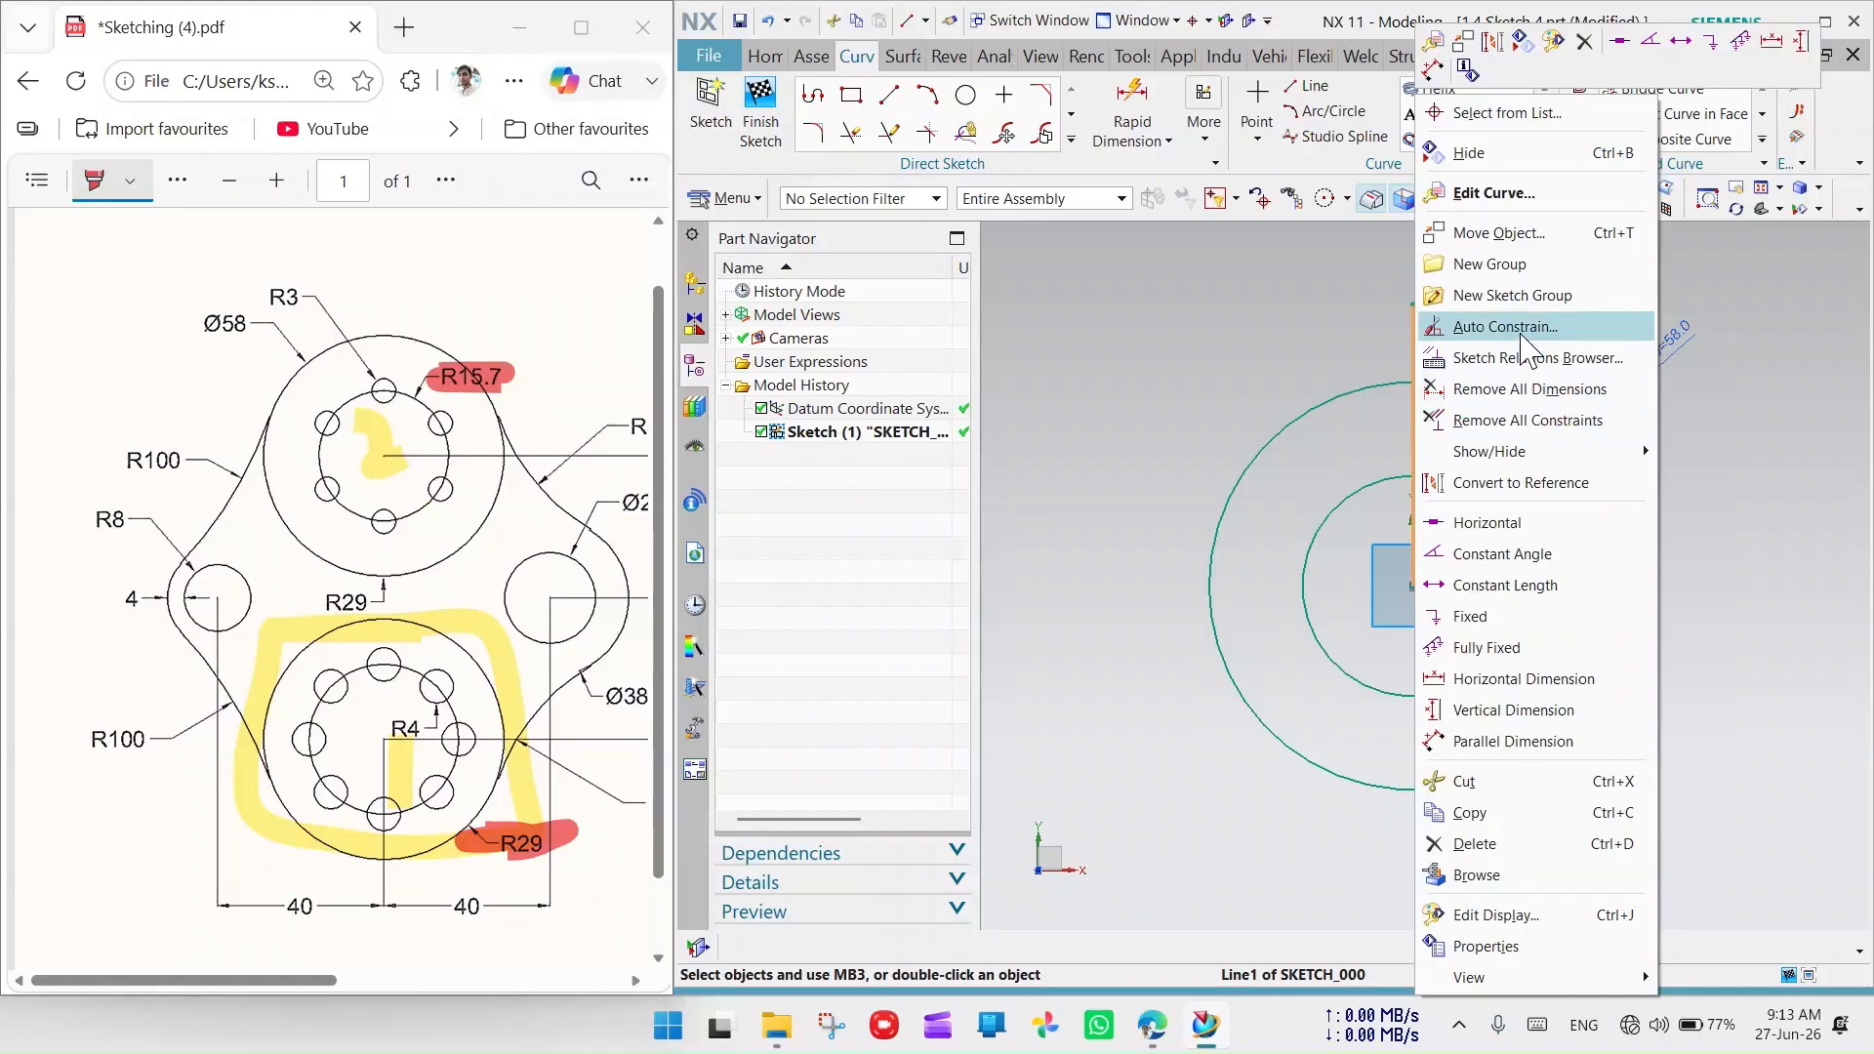
{"action": "left_click", "coordinate": [1533, 489]}
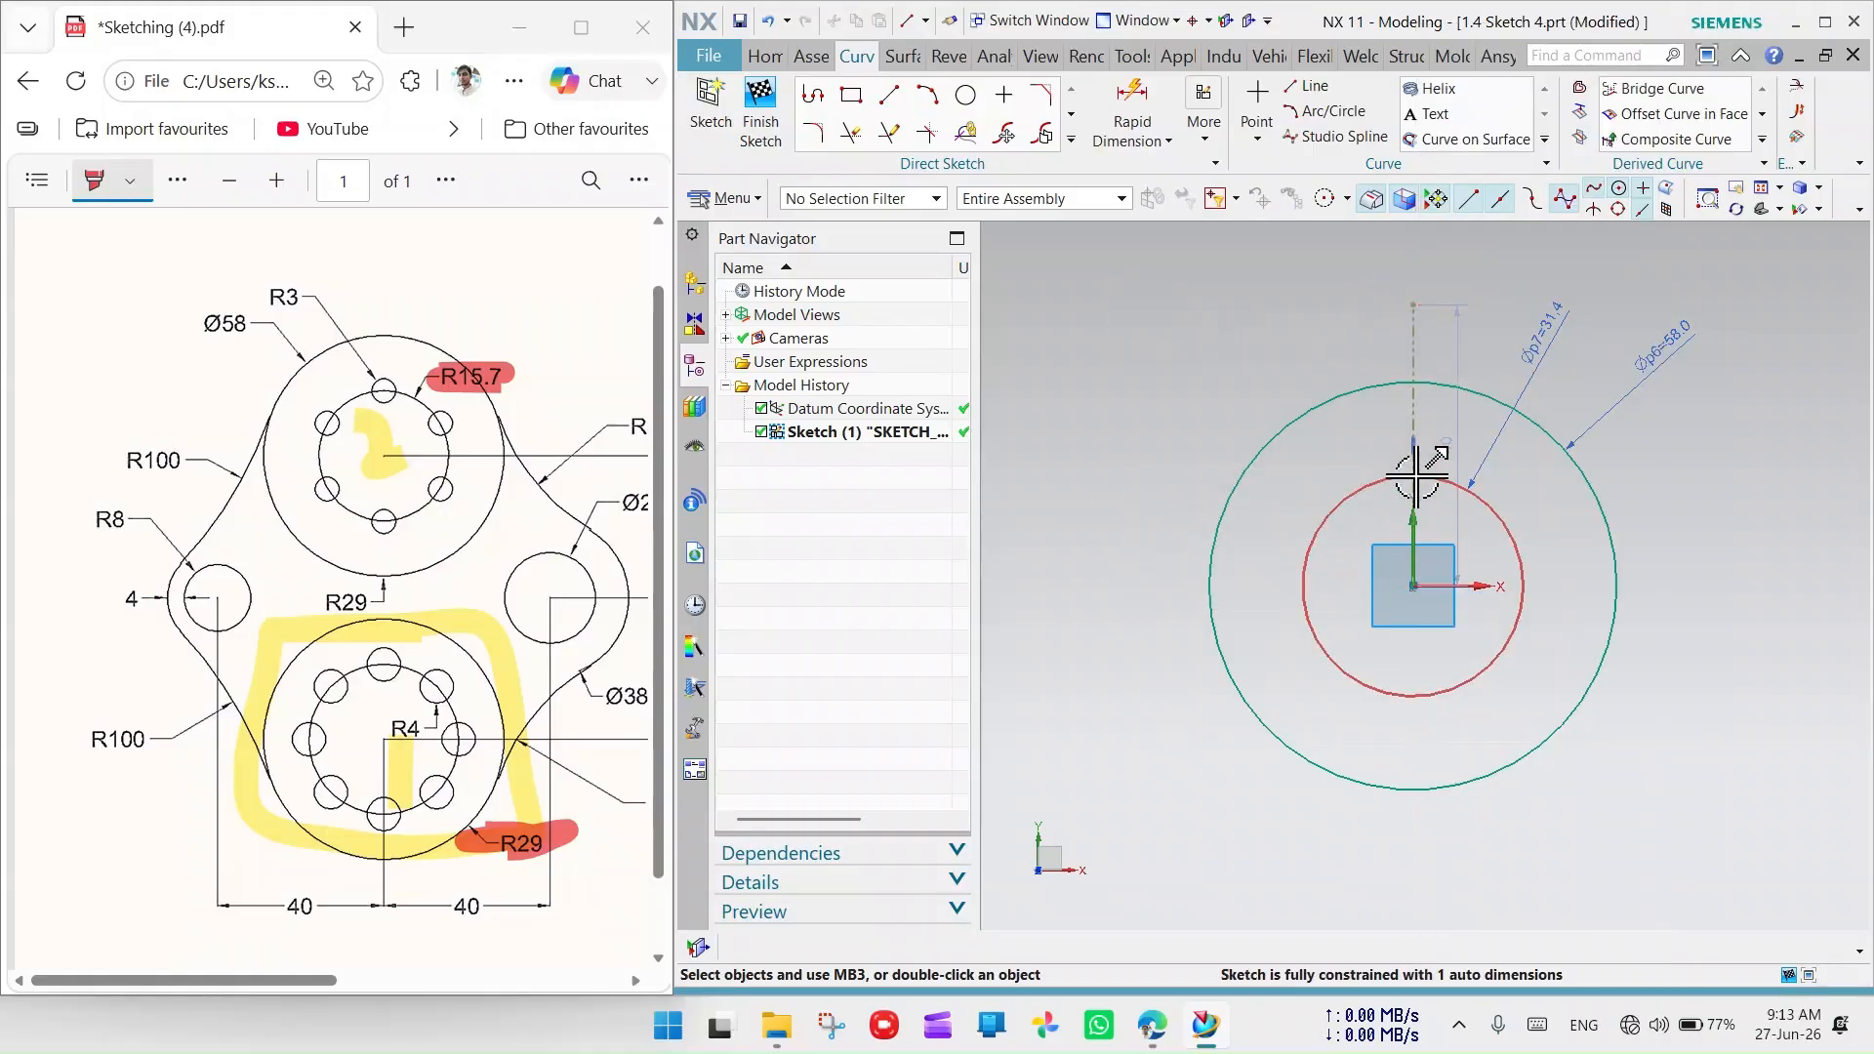
{"action": "scroll", "coordinate": [1415, 476], "scroll_direction": "up", "scroll_amount": 2}
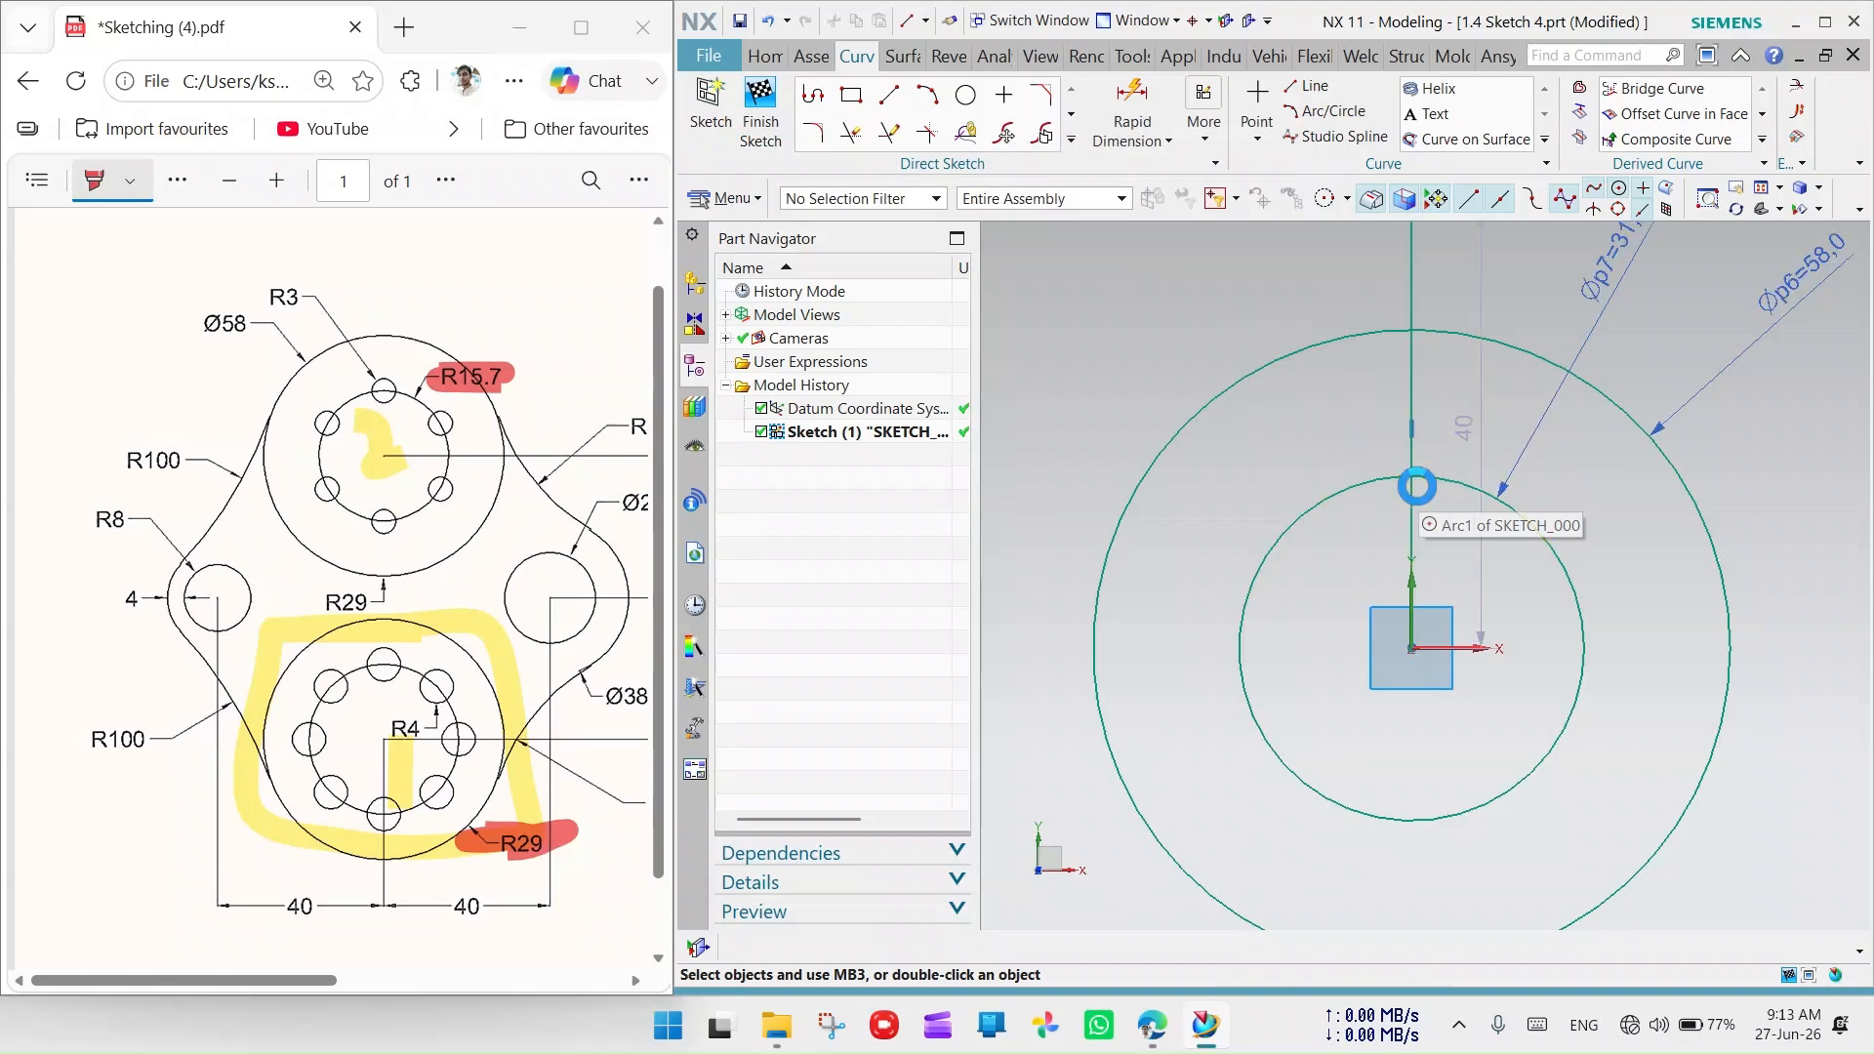
{"action": "key", "text": "Delete"}
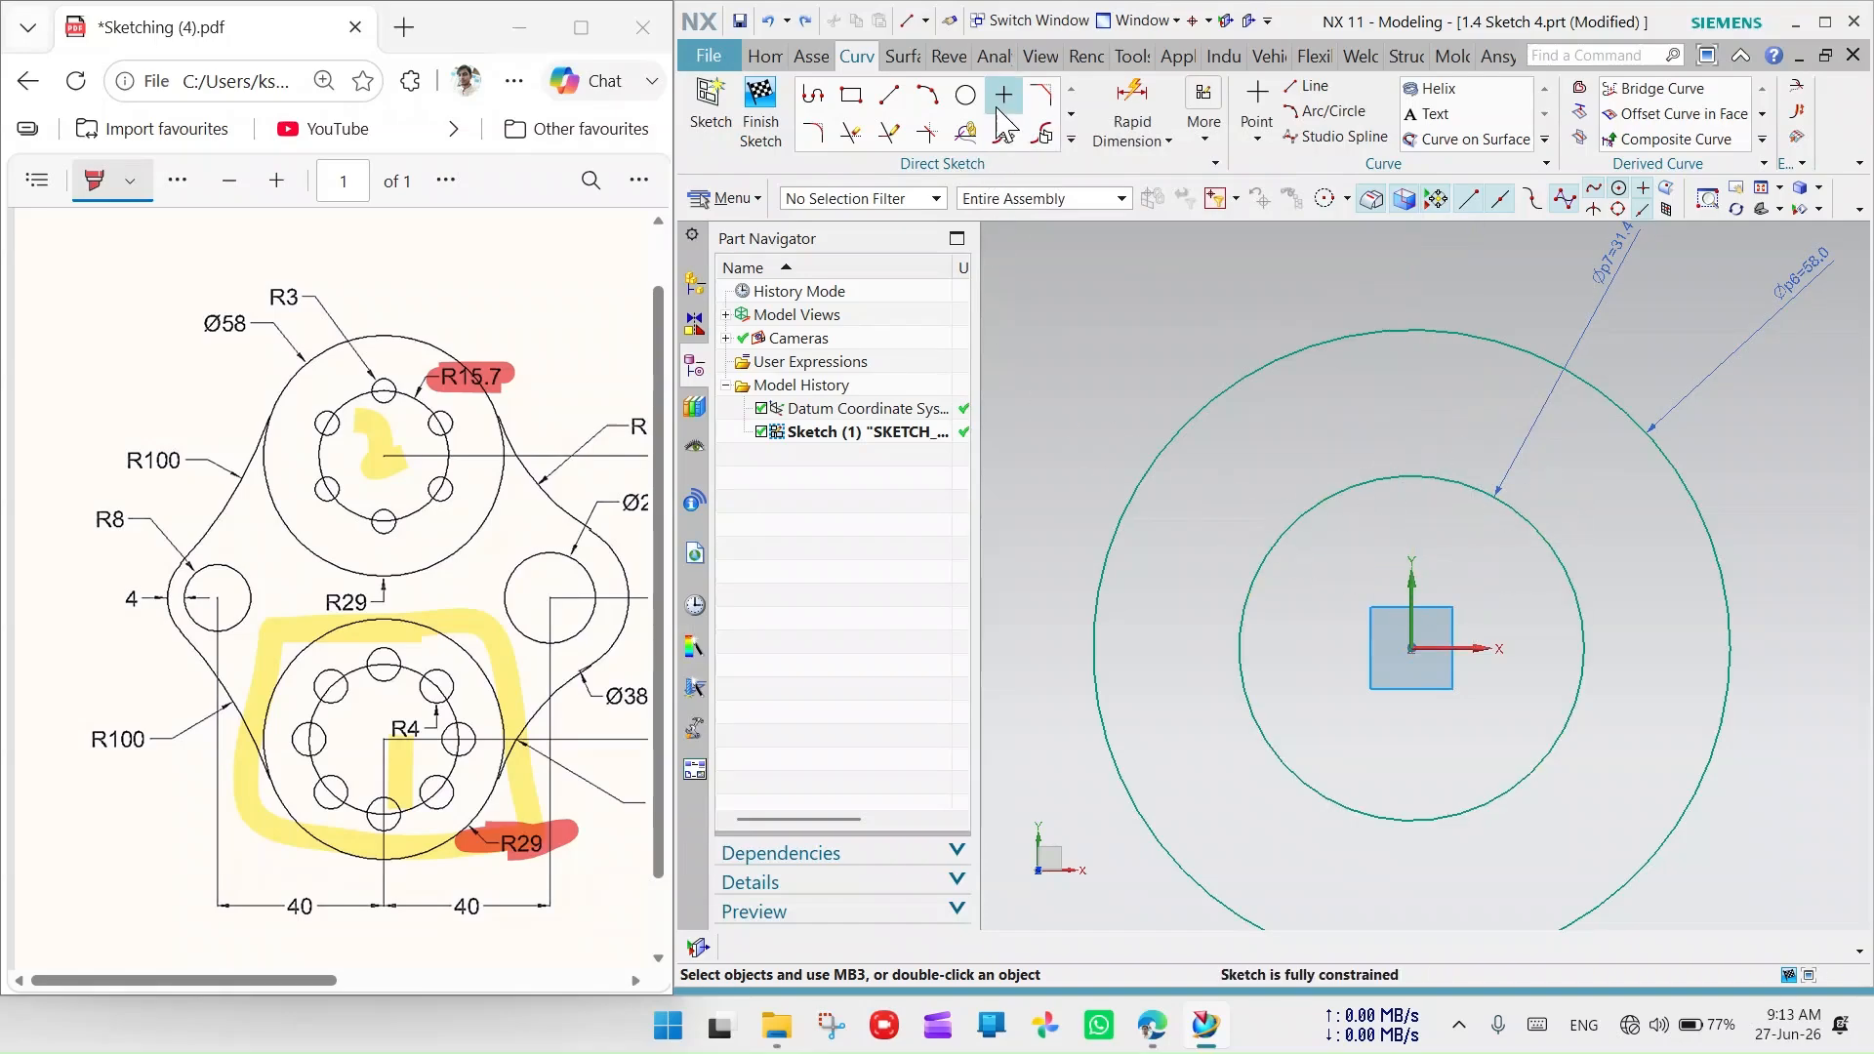
Draw a small circle about 6.2 mm in diameter, centred on the inner circle near its uppermost point
{"action": "left_click", "coordinate": [966, 94]}
{"action": "scroll", "coordinate": [1294, 431], "scroll_direction": "down", "scroll_amount": 2}
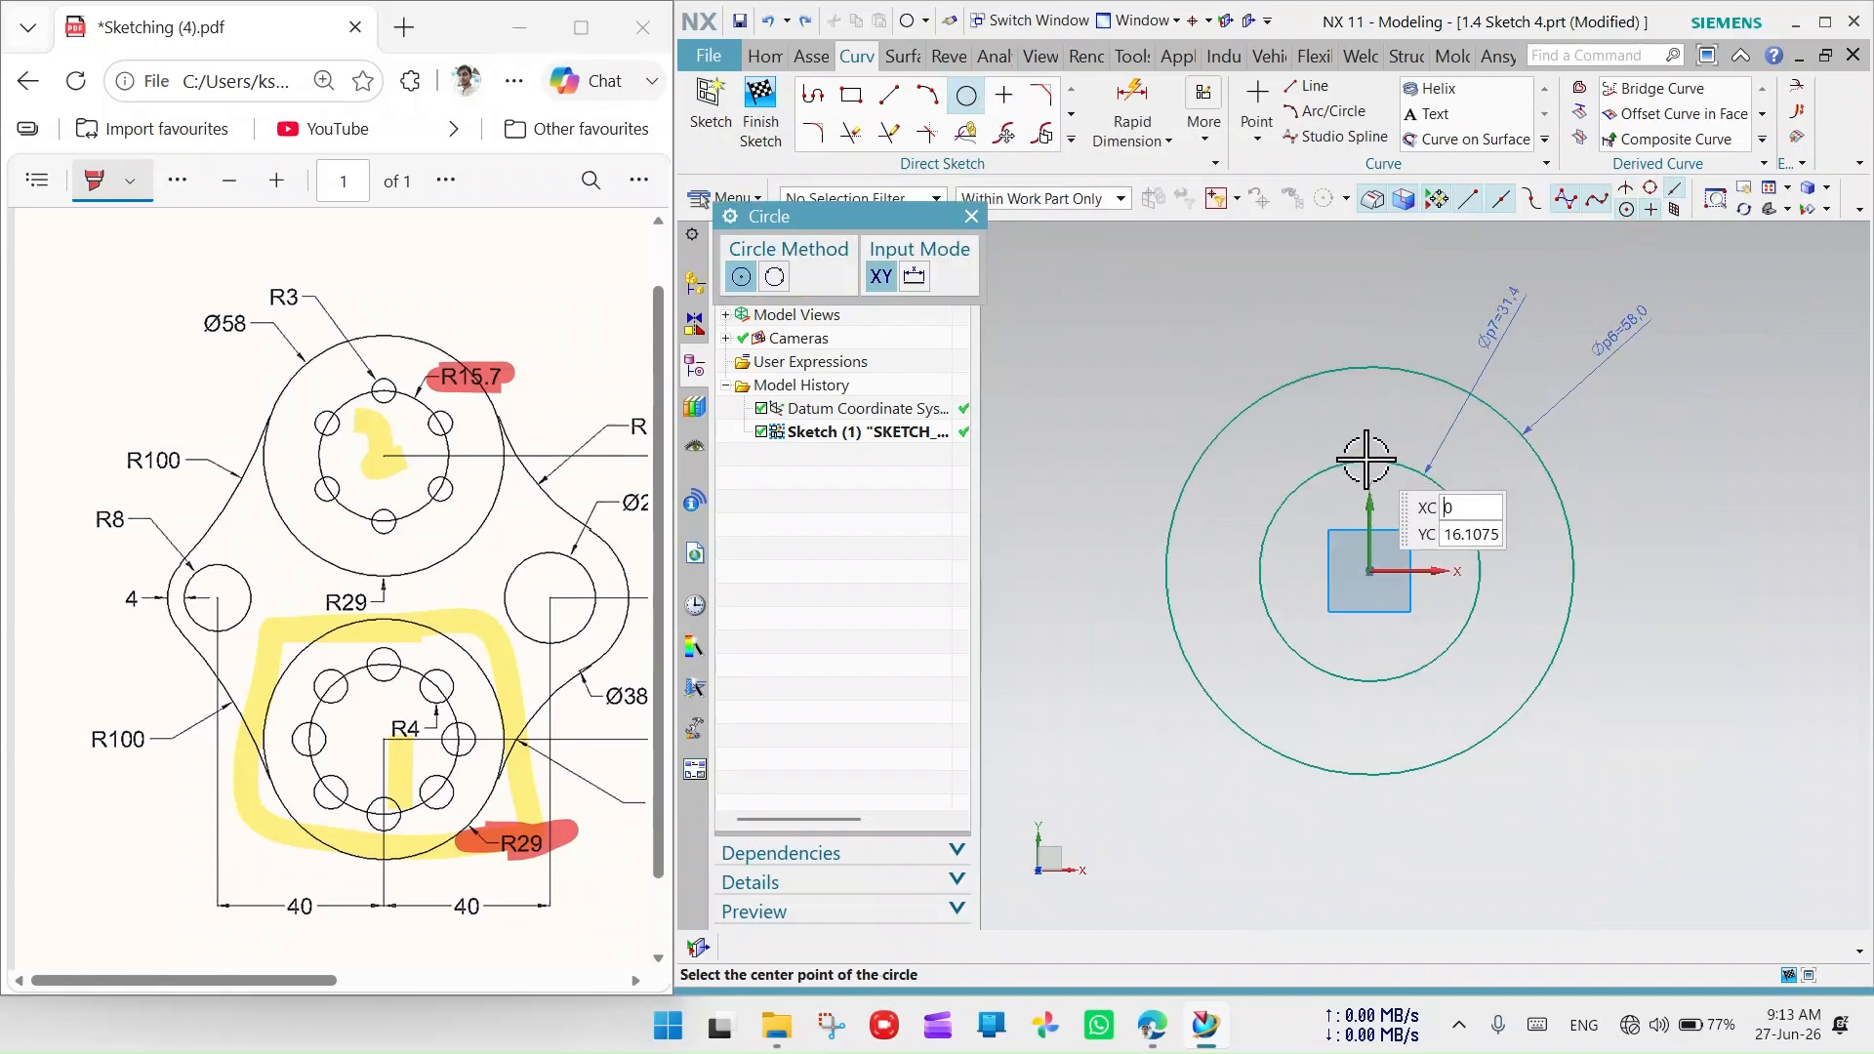
{"action": "mouse_move", "coordinate": [1365, 461]}
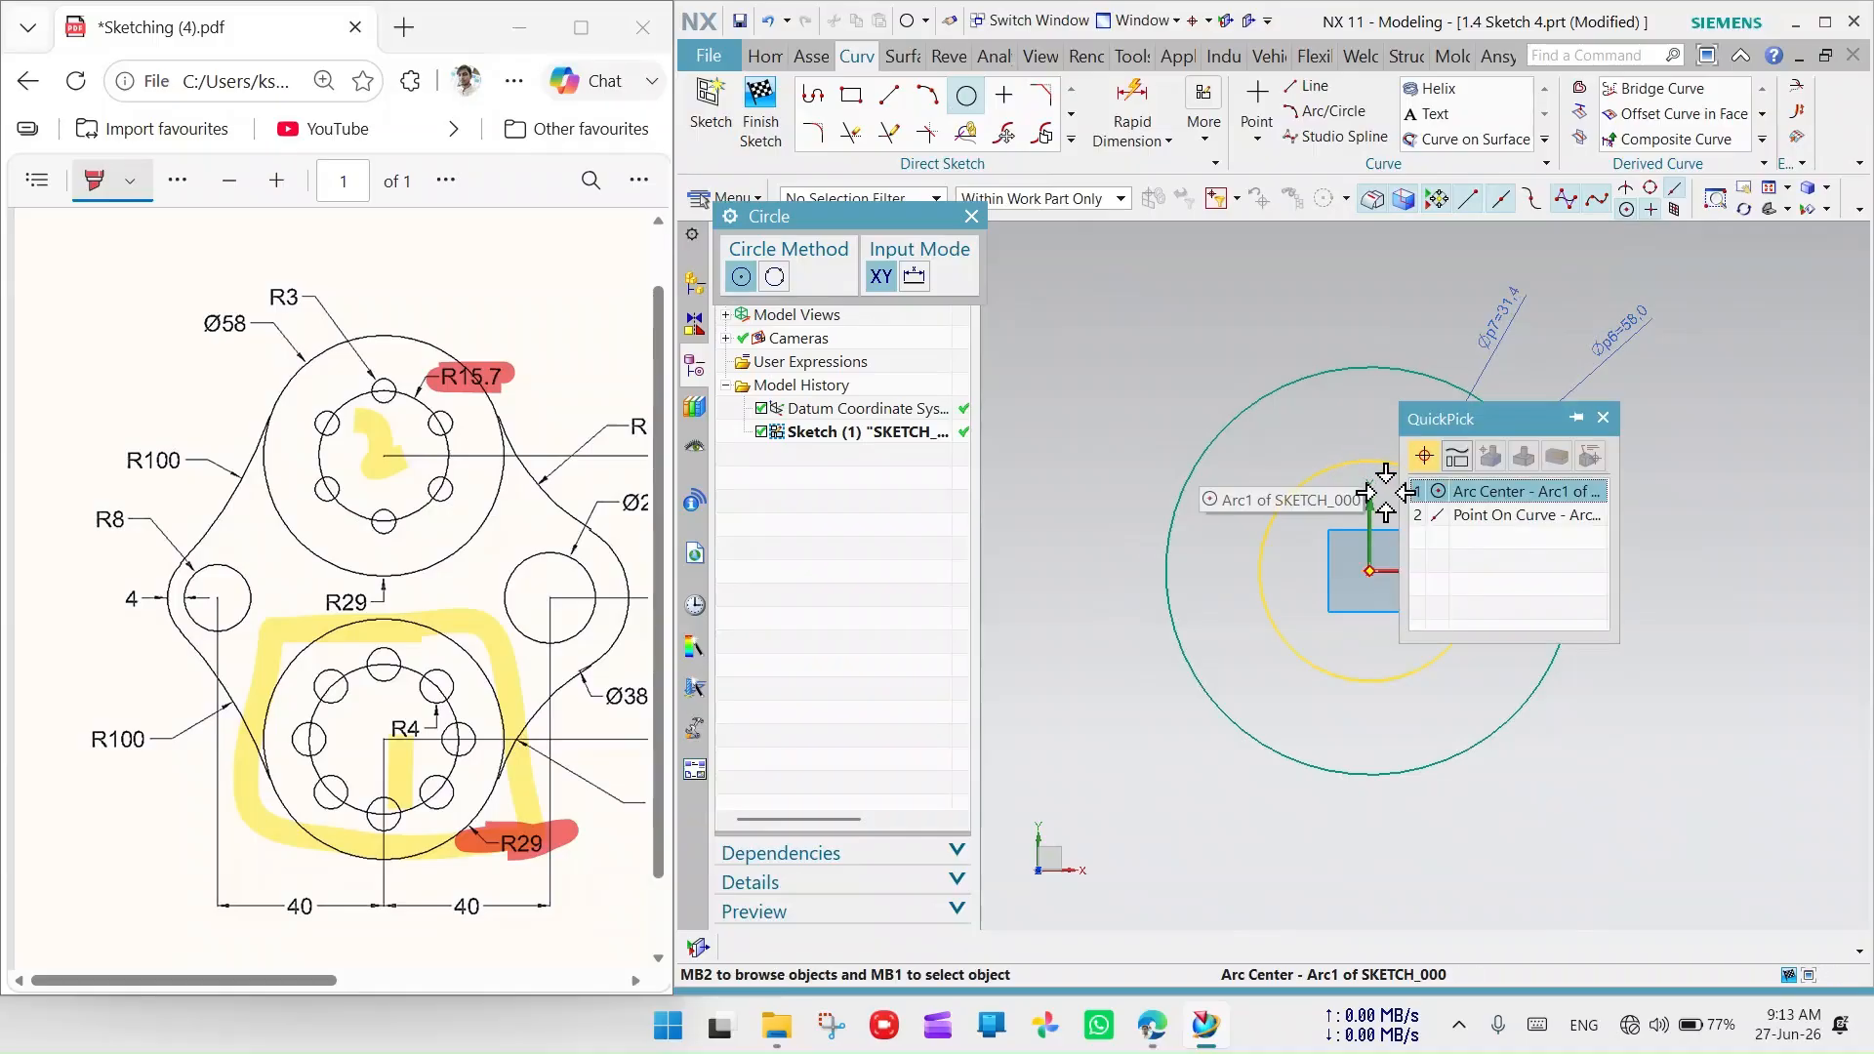
{"action": "left_click", "coordinate": [1601, 486]}
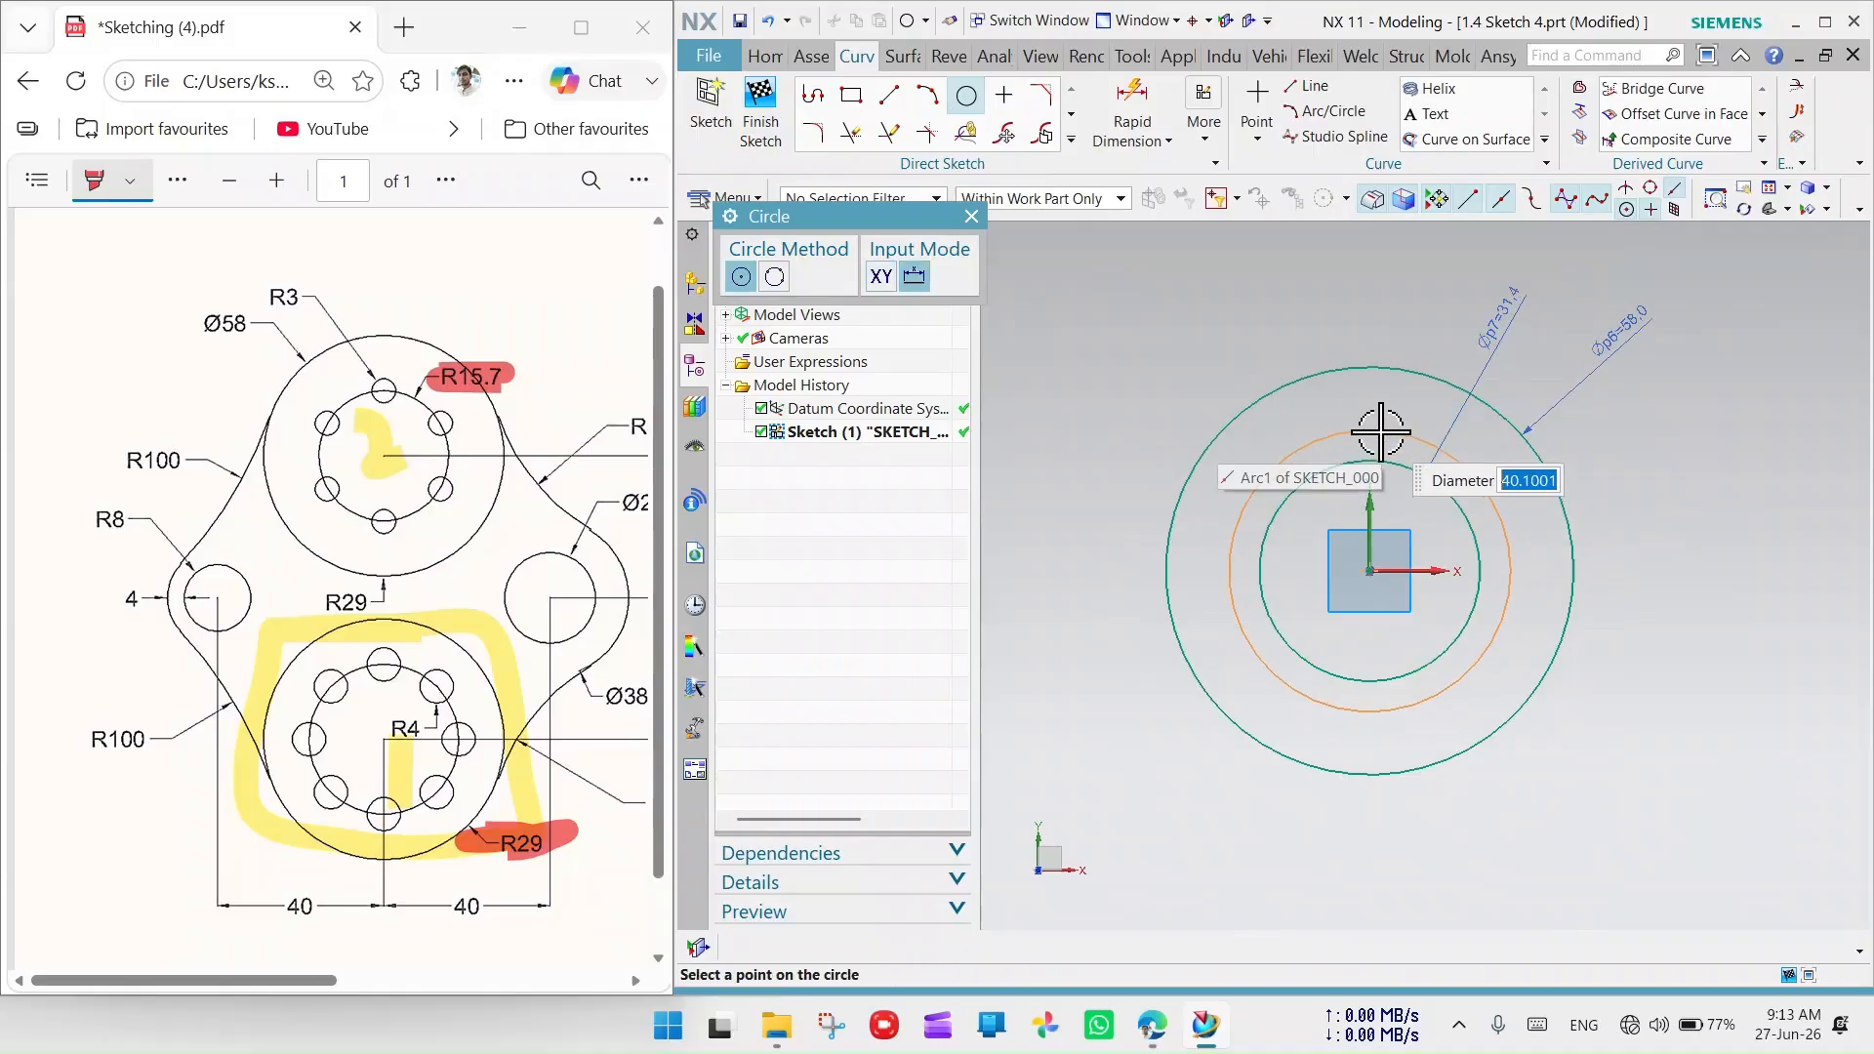
{"action": "key", "text": "Escape"}
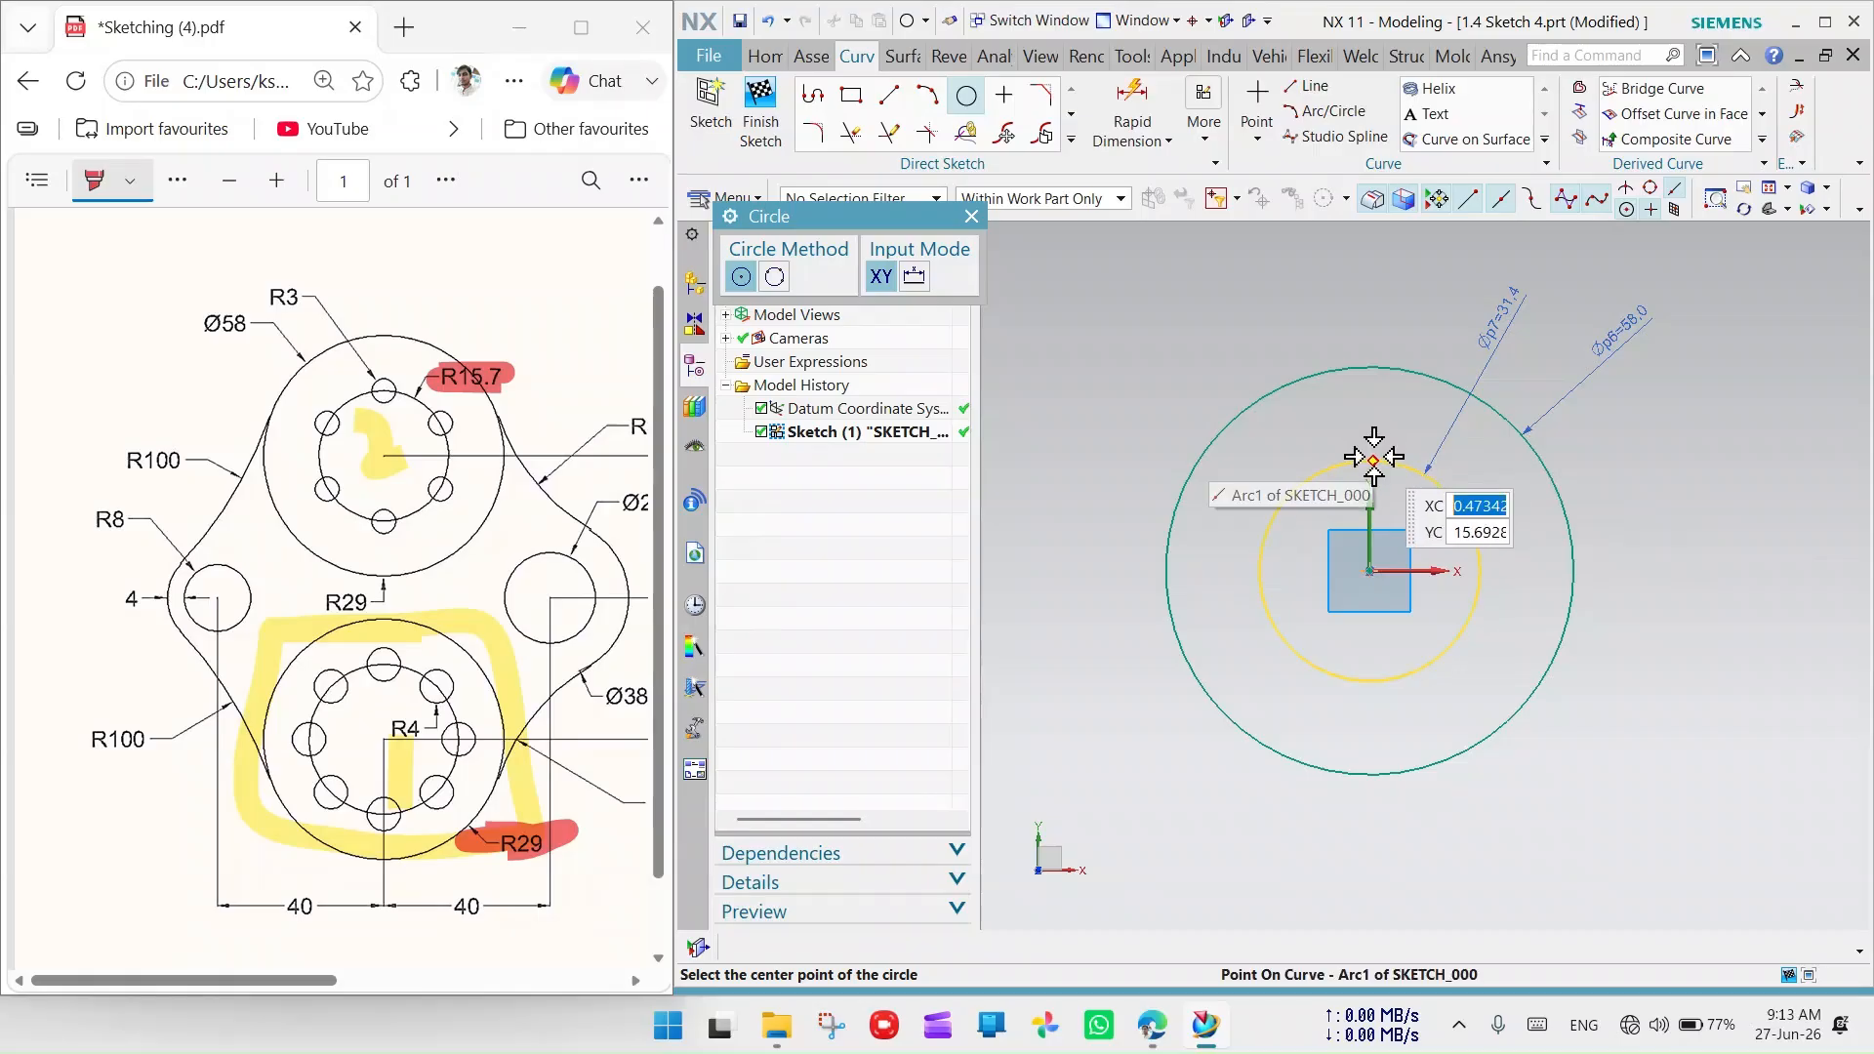
{"action": "left_click", "coordinate": [1372, 459]}
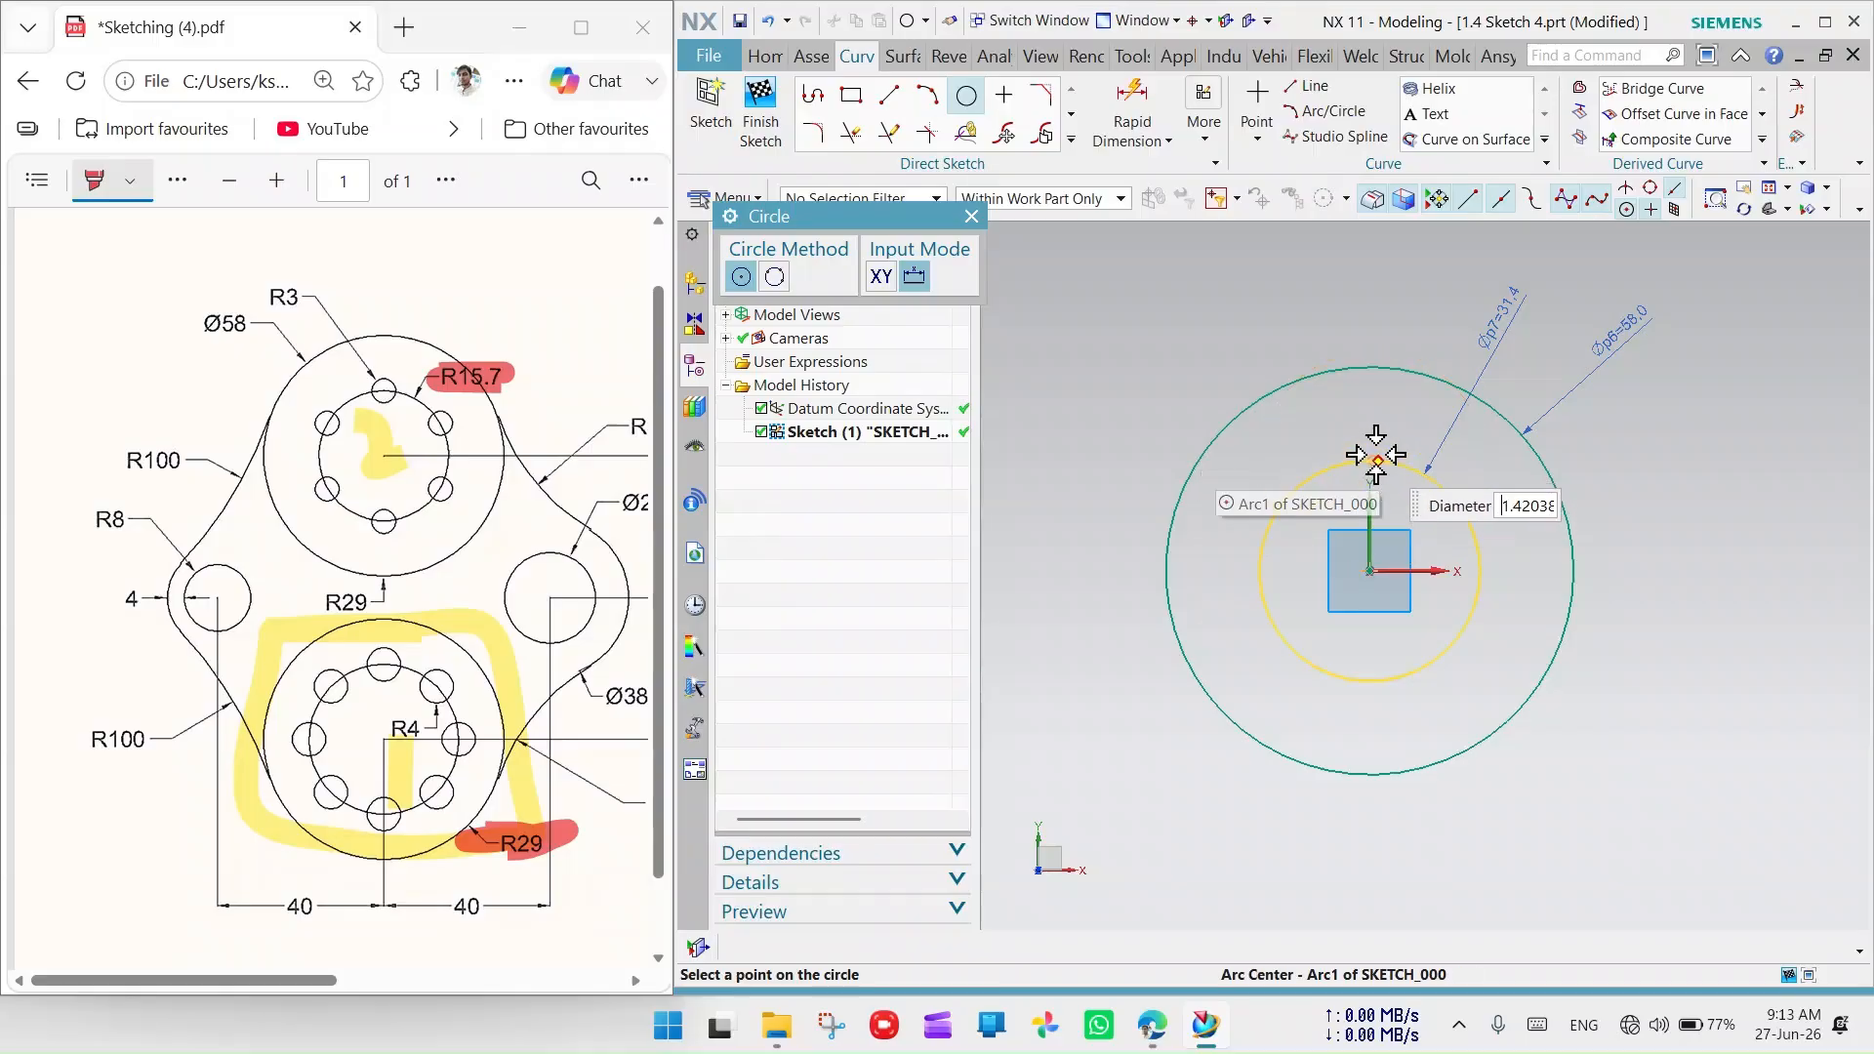
{"action": "left_click", "coordinate": [1364, 439]}
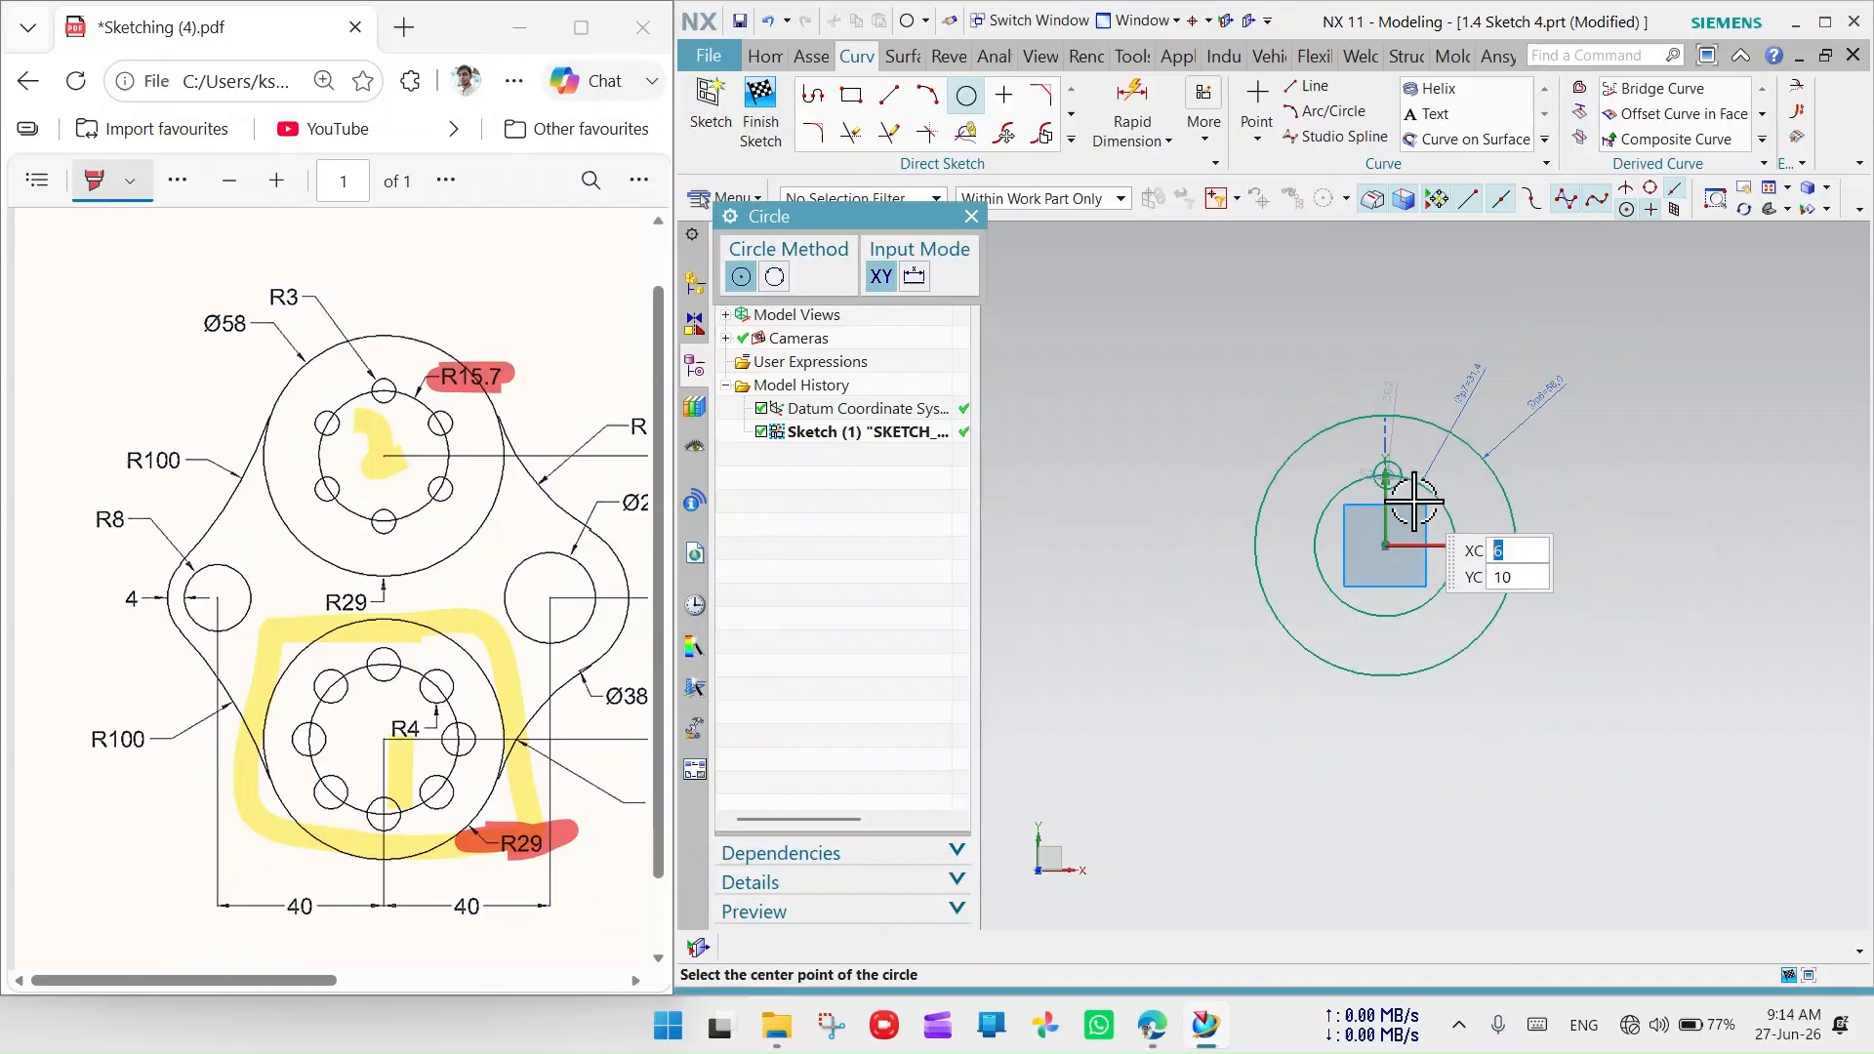
{"action": "scroll", "coordinate": [1397, 481], "scroll_direction": "up", "scroll_amount": 3}
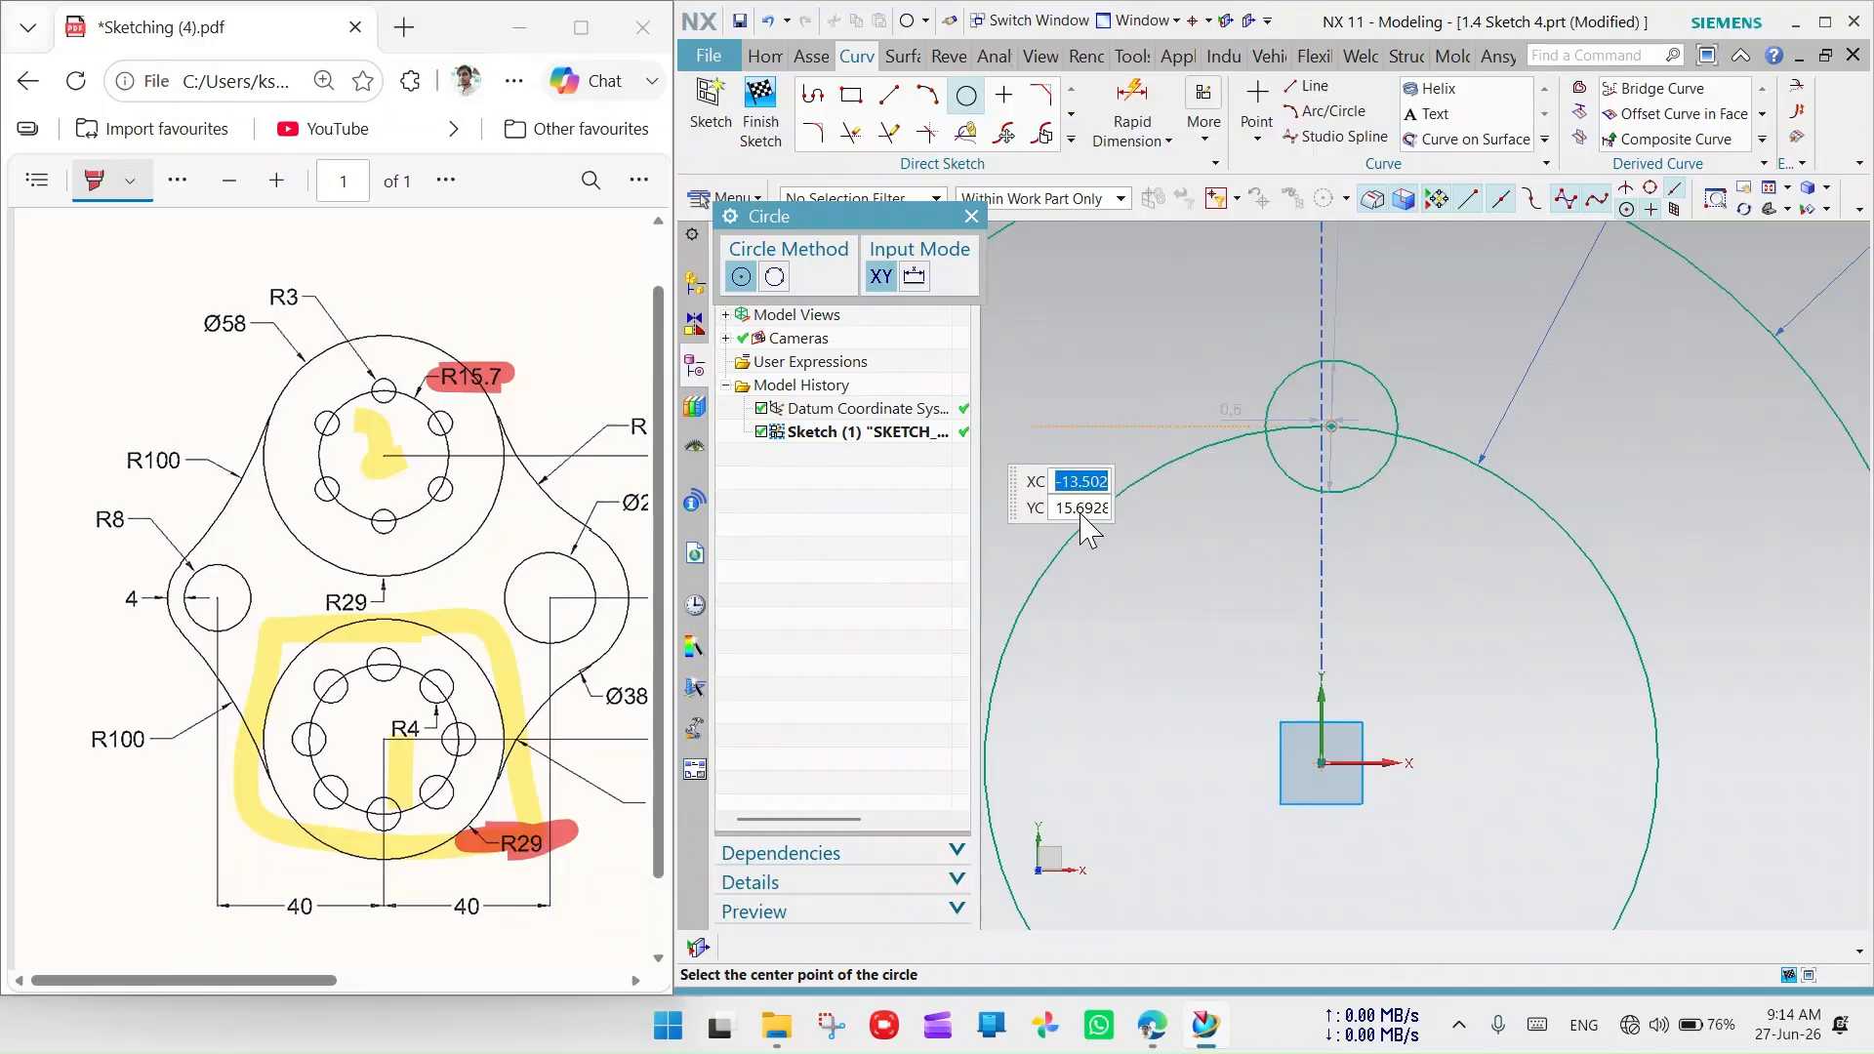
{"action": "left_click", "coordinate": [1331, 428]}
{"action": "key", "text": "Escape"}
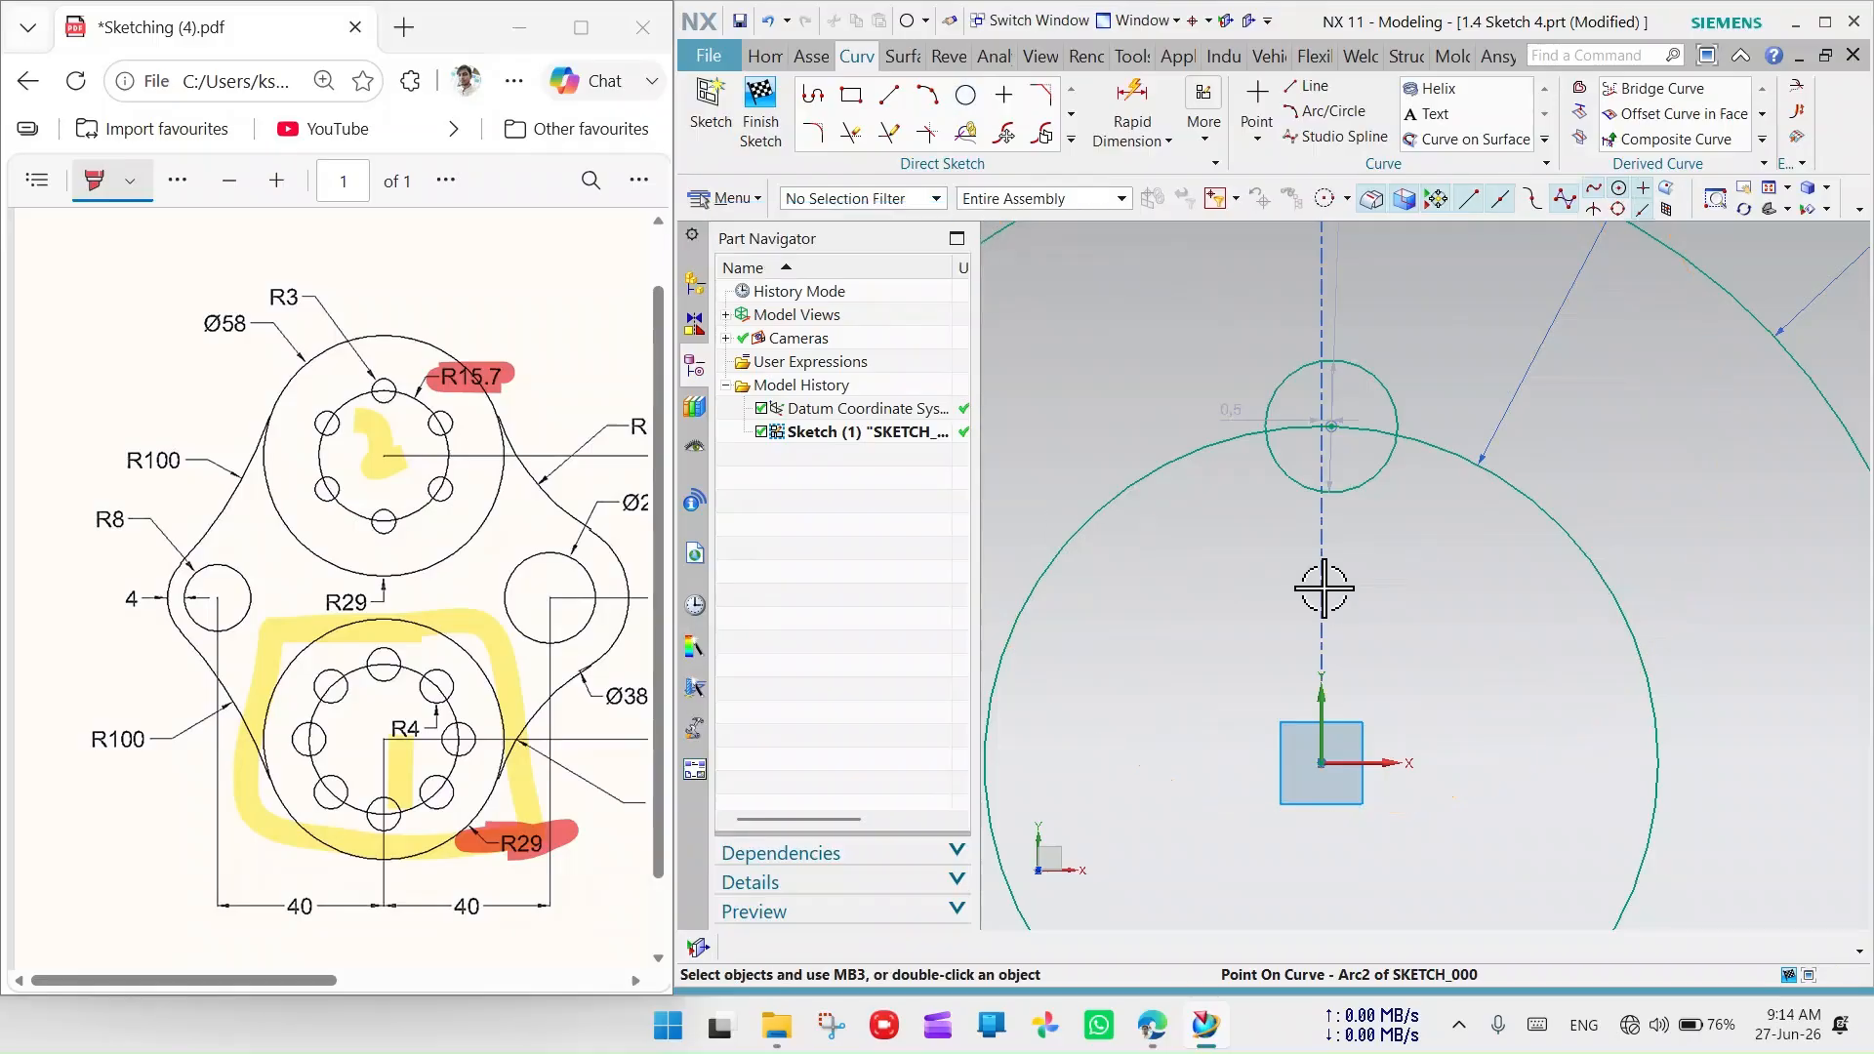
Constrain the small circle's centre to align vertically with the sketch origin
{"action": "left_click", "coordinate": [1330, 427]}
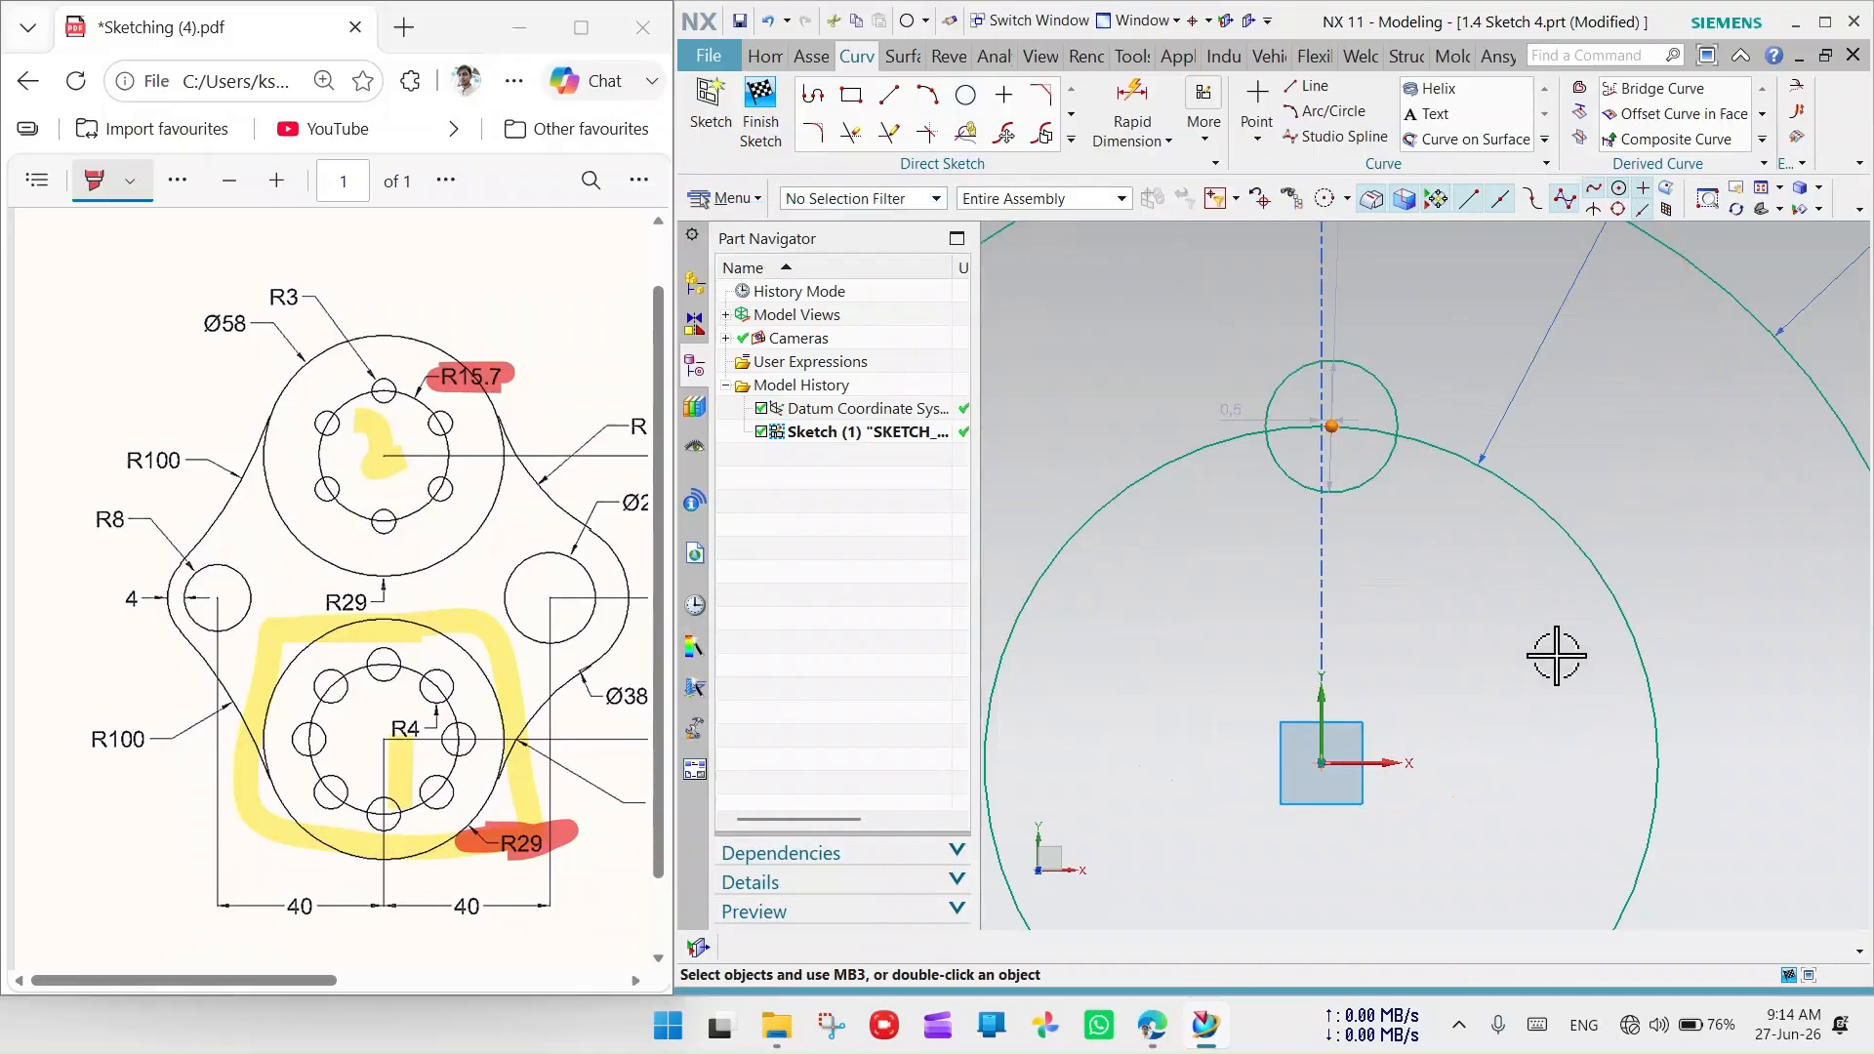
{"action": "left_click", "coordinate": [1322, 763]}
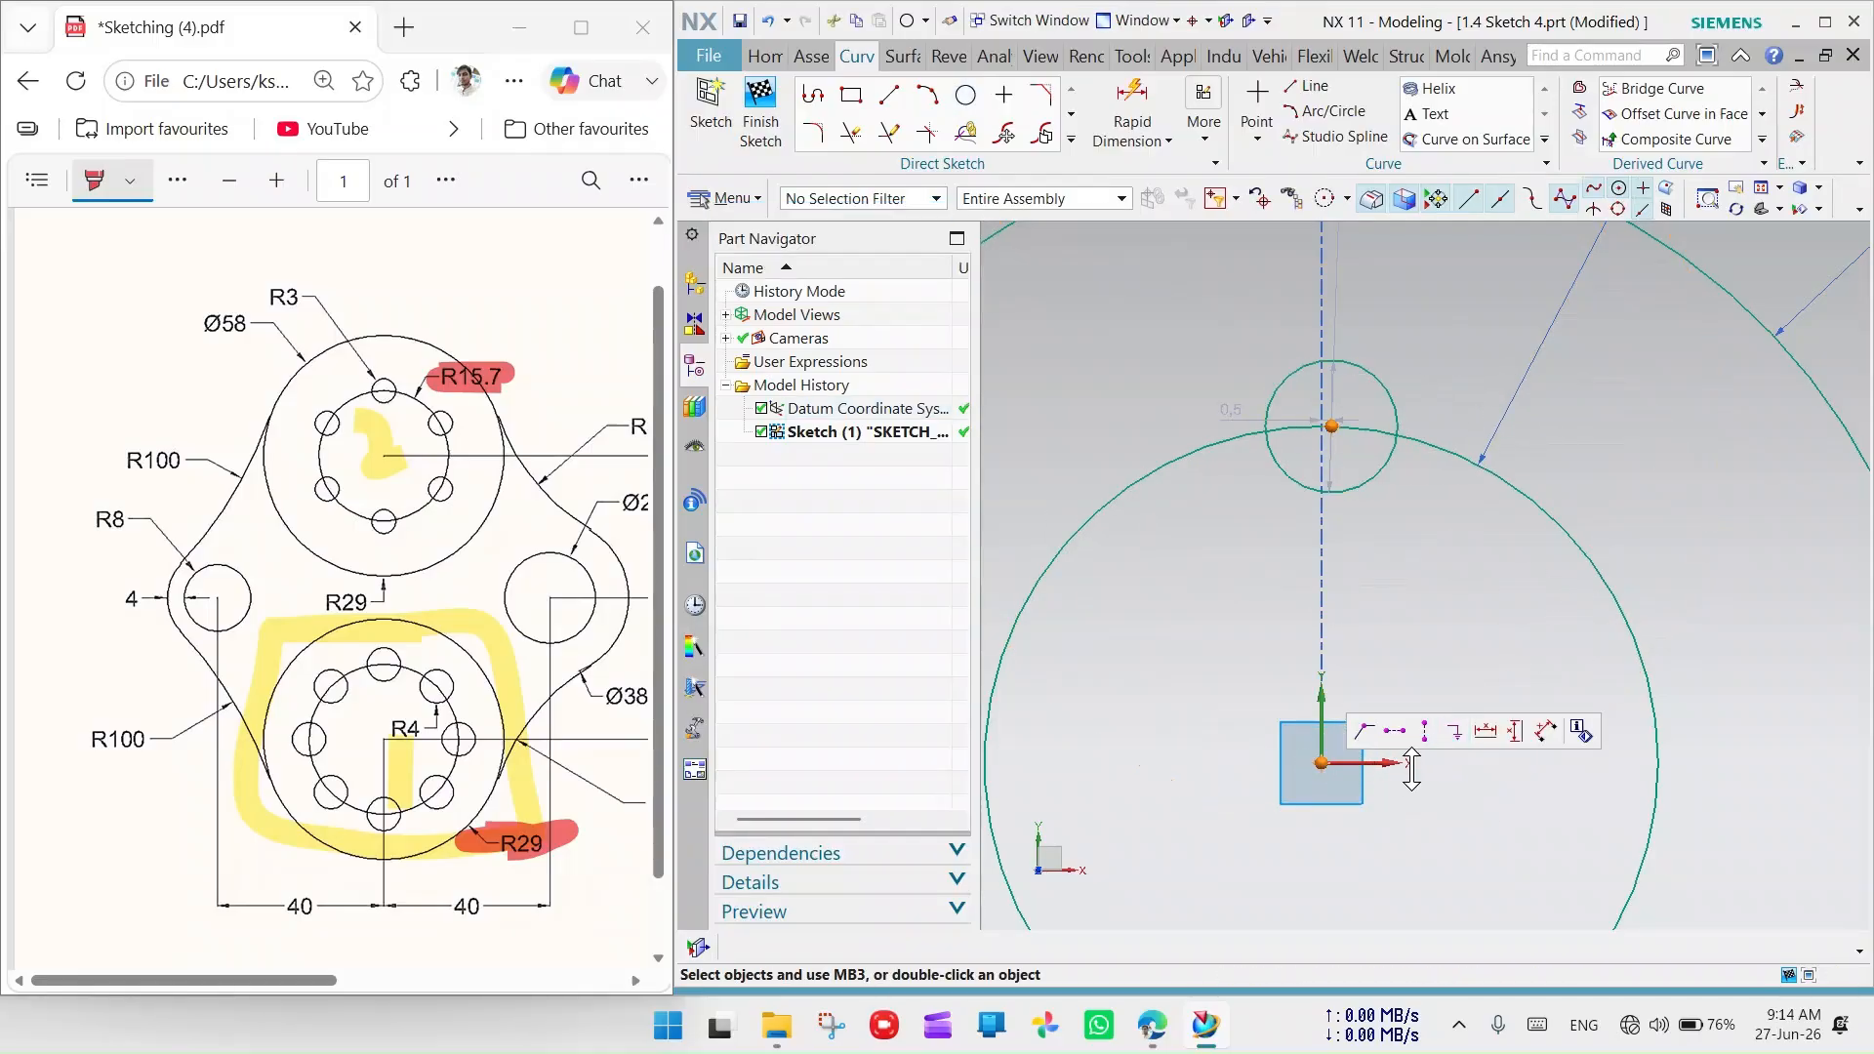
{"action": "left_click", "coordinate": [1427, 731]}
Dimension the small circle's diameter as 8 mm with Rapid Dimension
{"action": "scroll", "coordinate": [1389, 512], "scroll_direction": "down", "scroll_amount": 3}
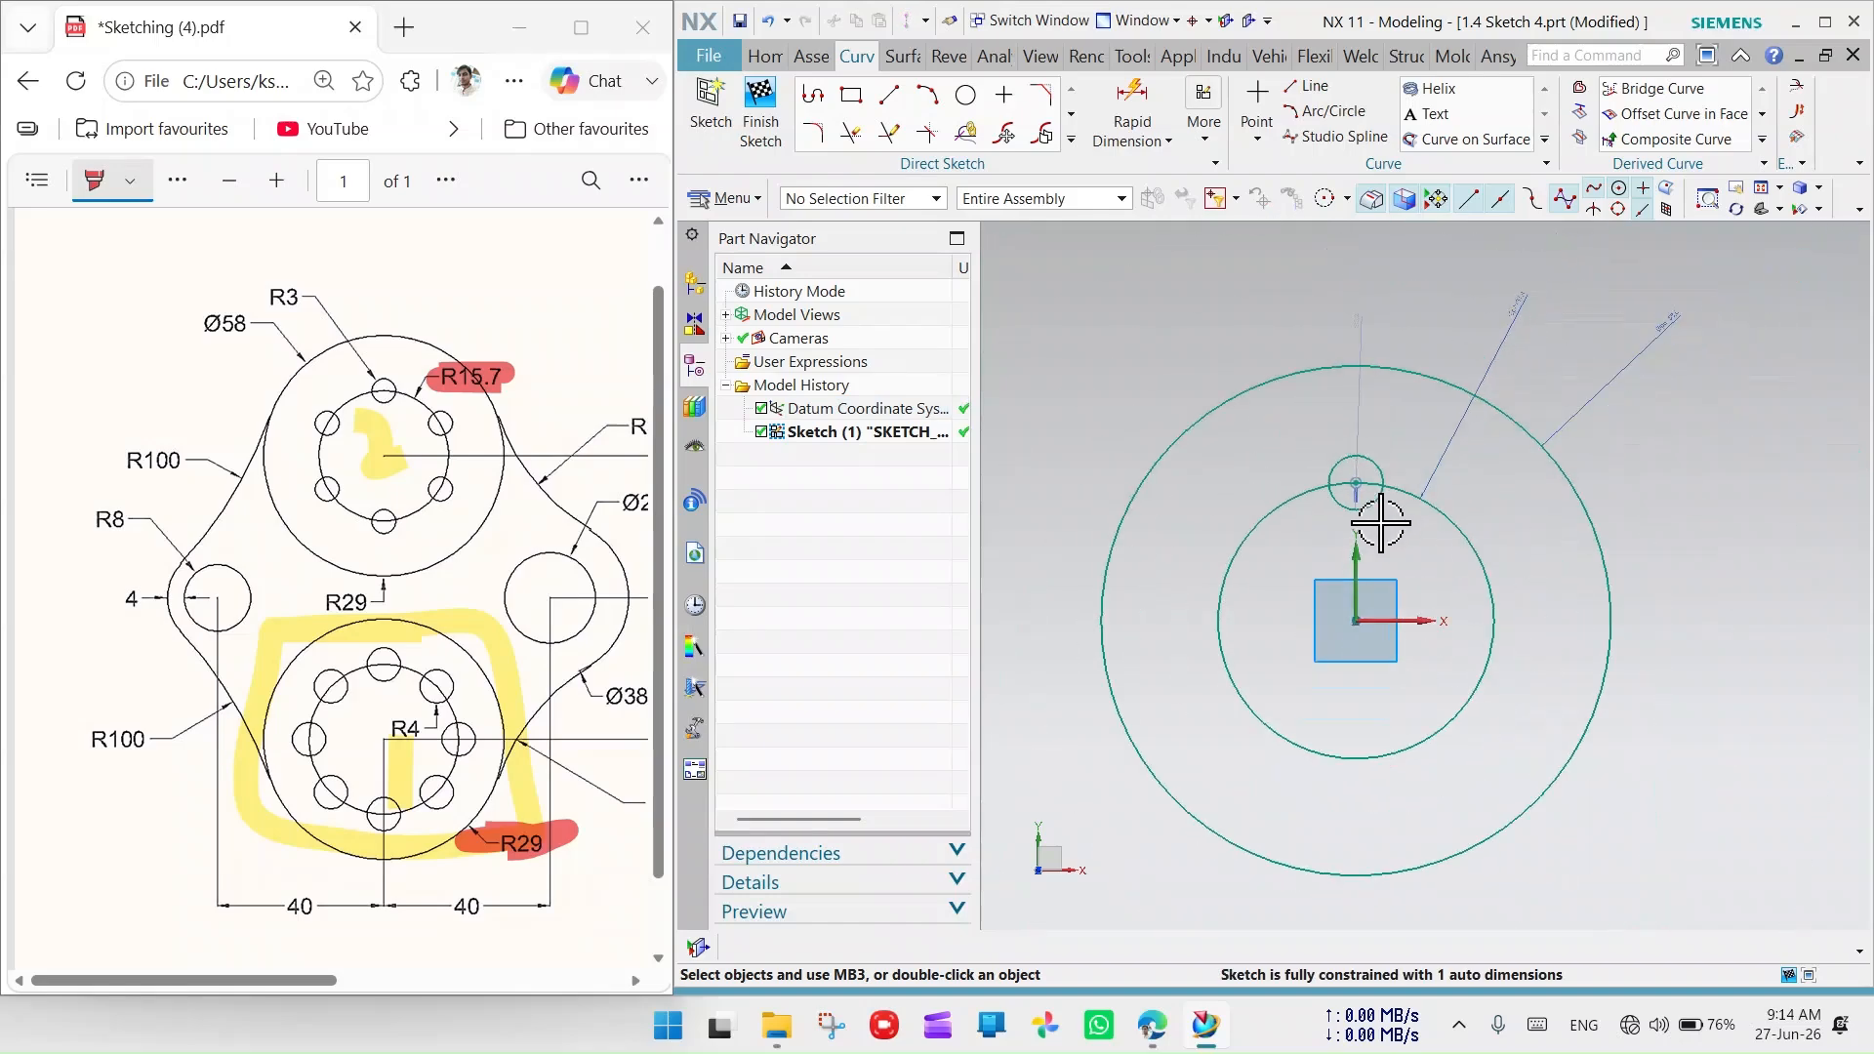
{"action": "left_click", "coordinate": [1132, 110]}
{"action": "left_click", "coordinate": [1304, 364]}
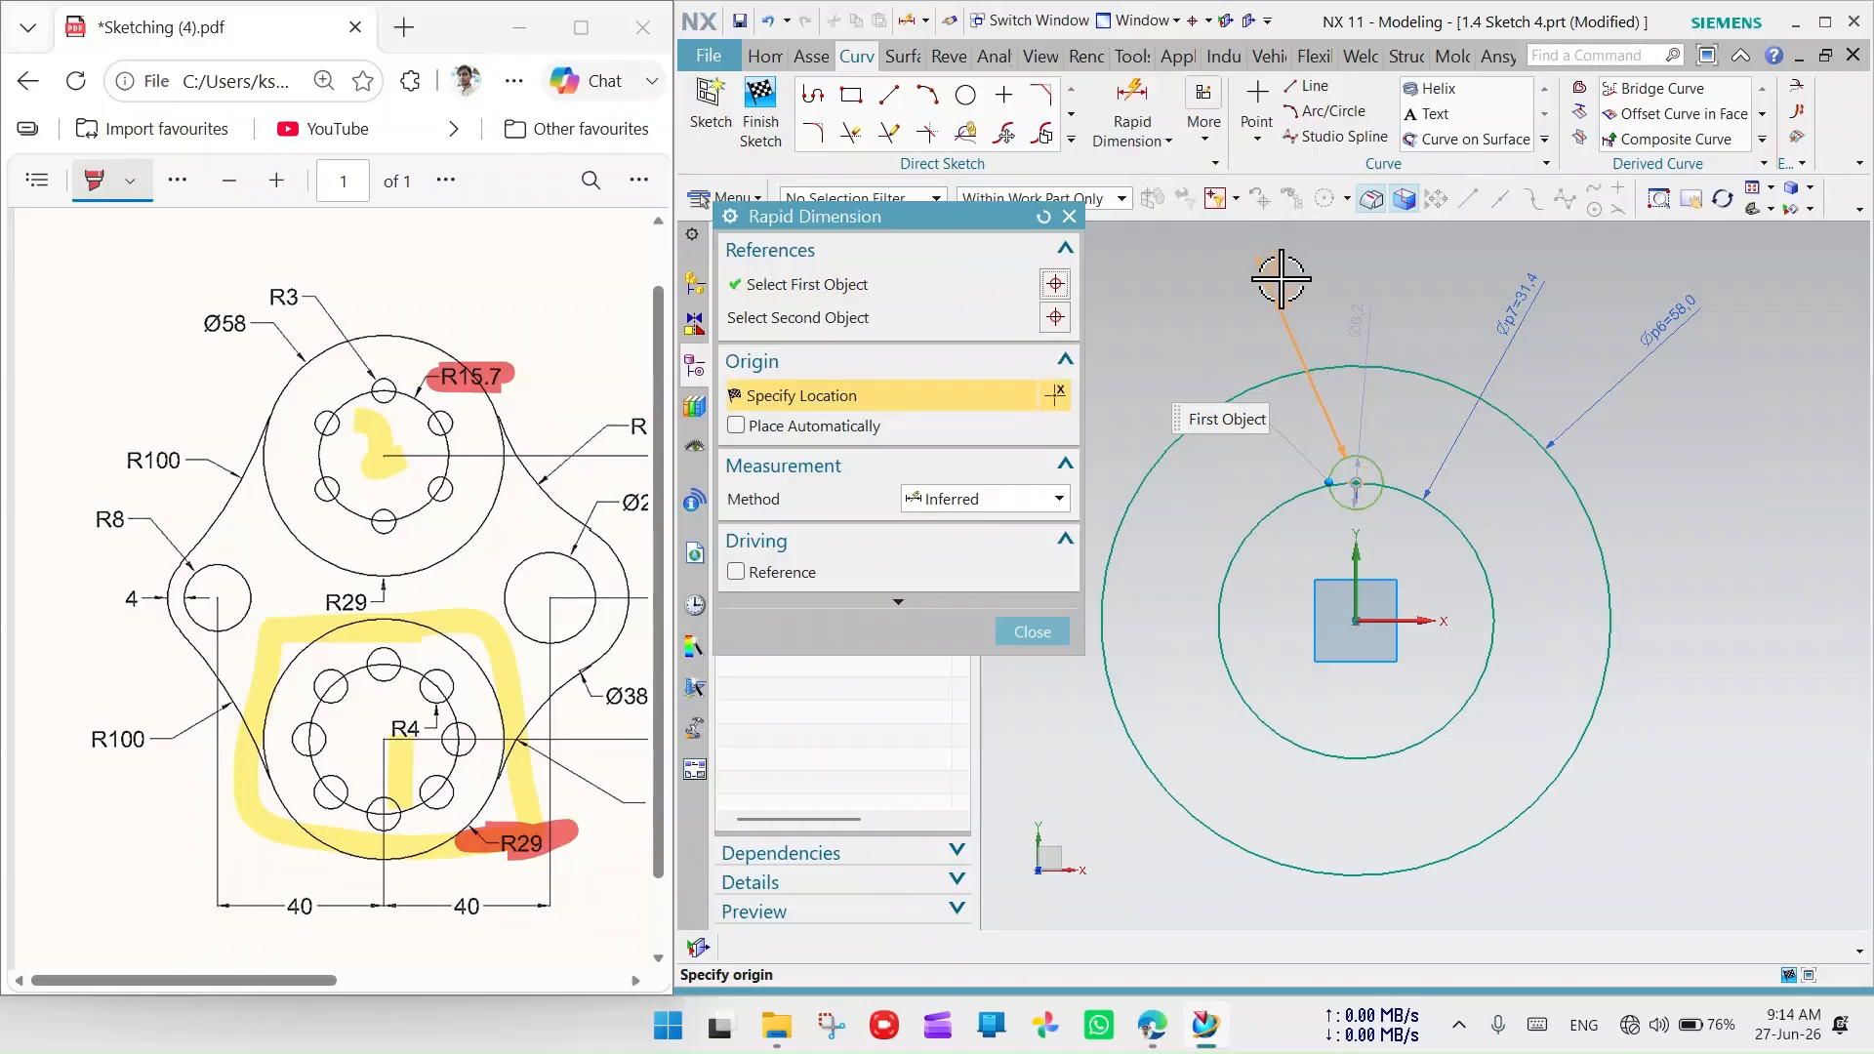
{"action": "left_click", "coordinate": [1296, 313]}
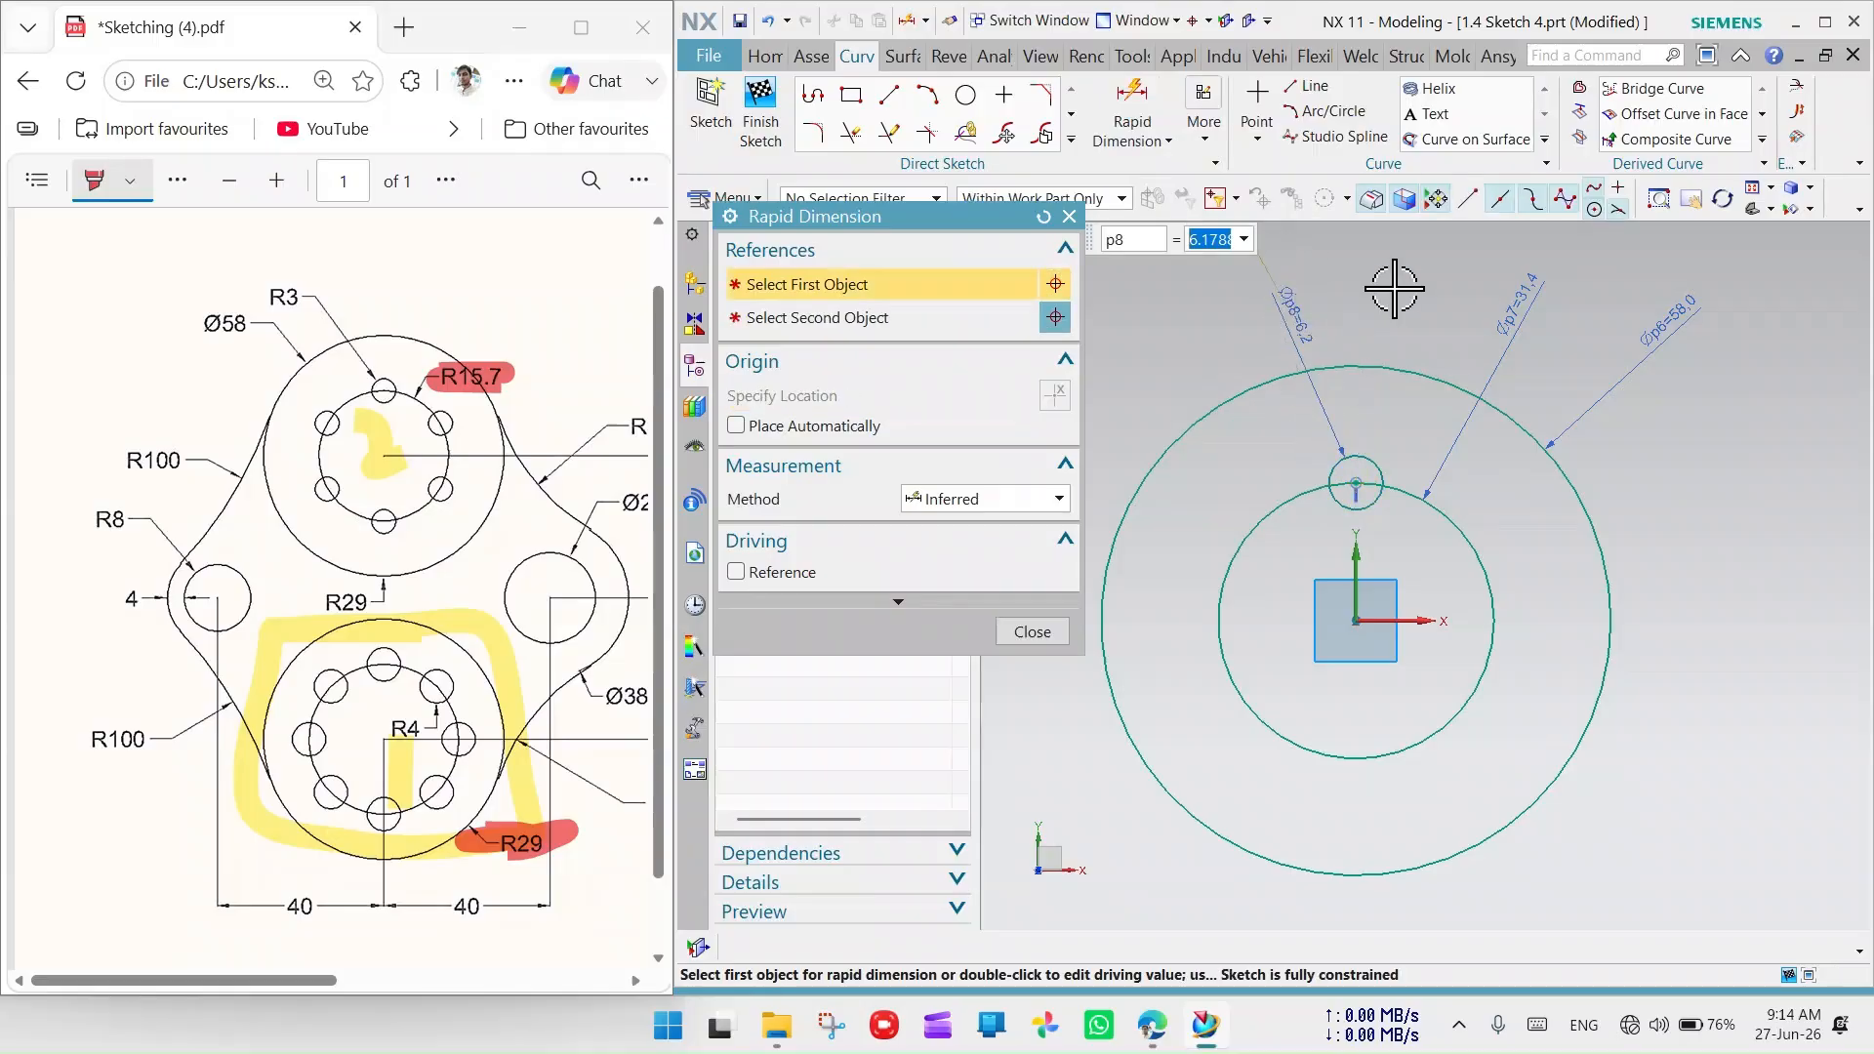
{"action": "key", "text": "Return"}
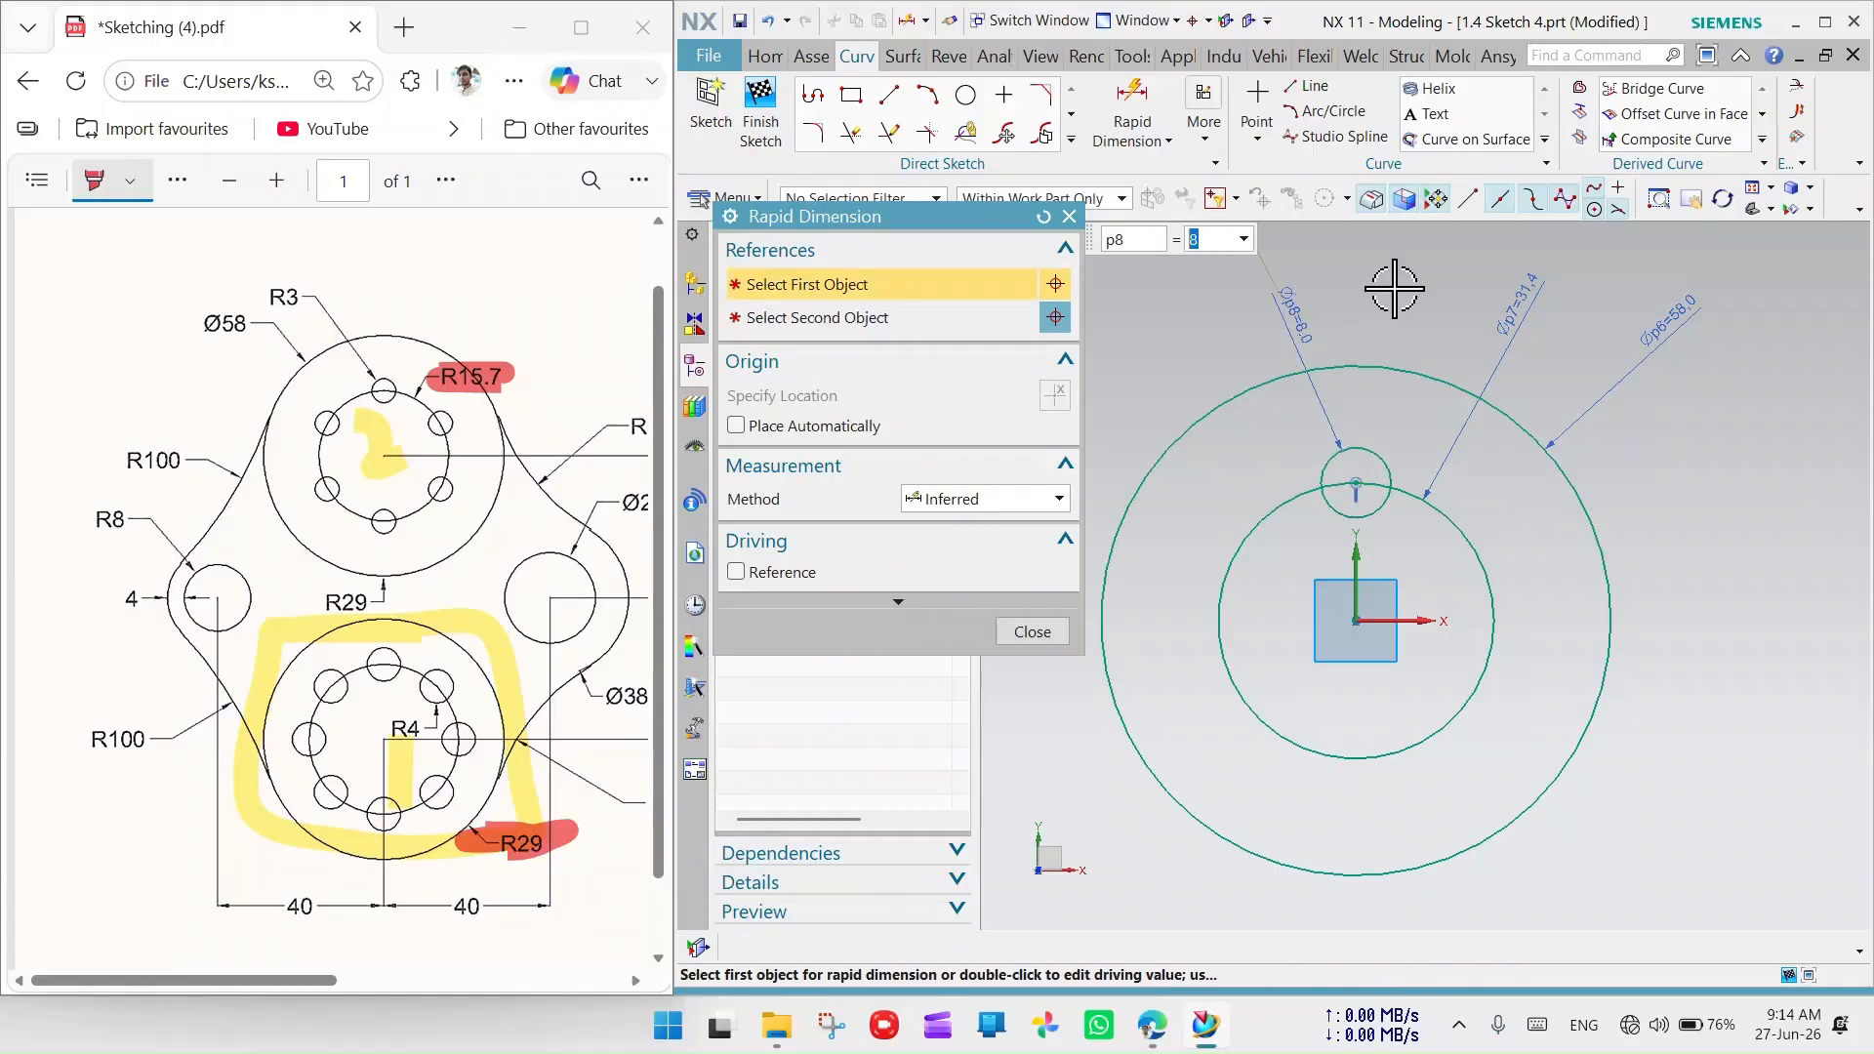
{"action": "key", "text": "Escape"}
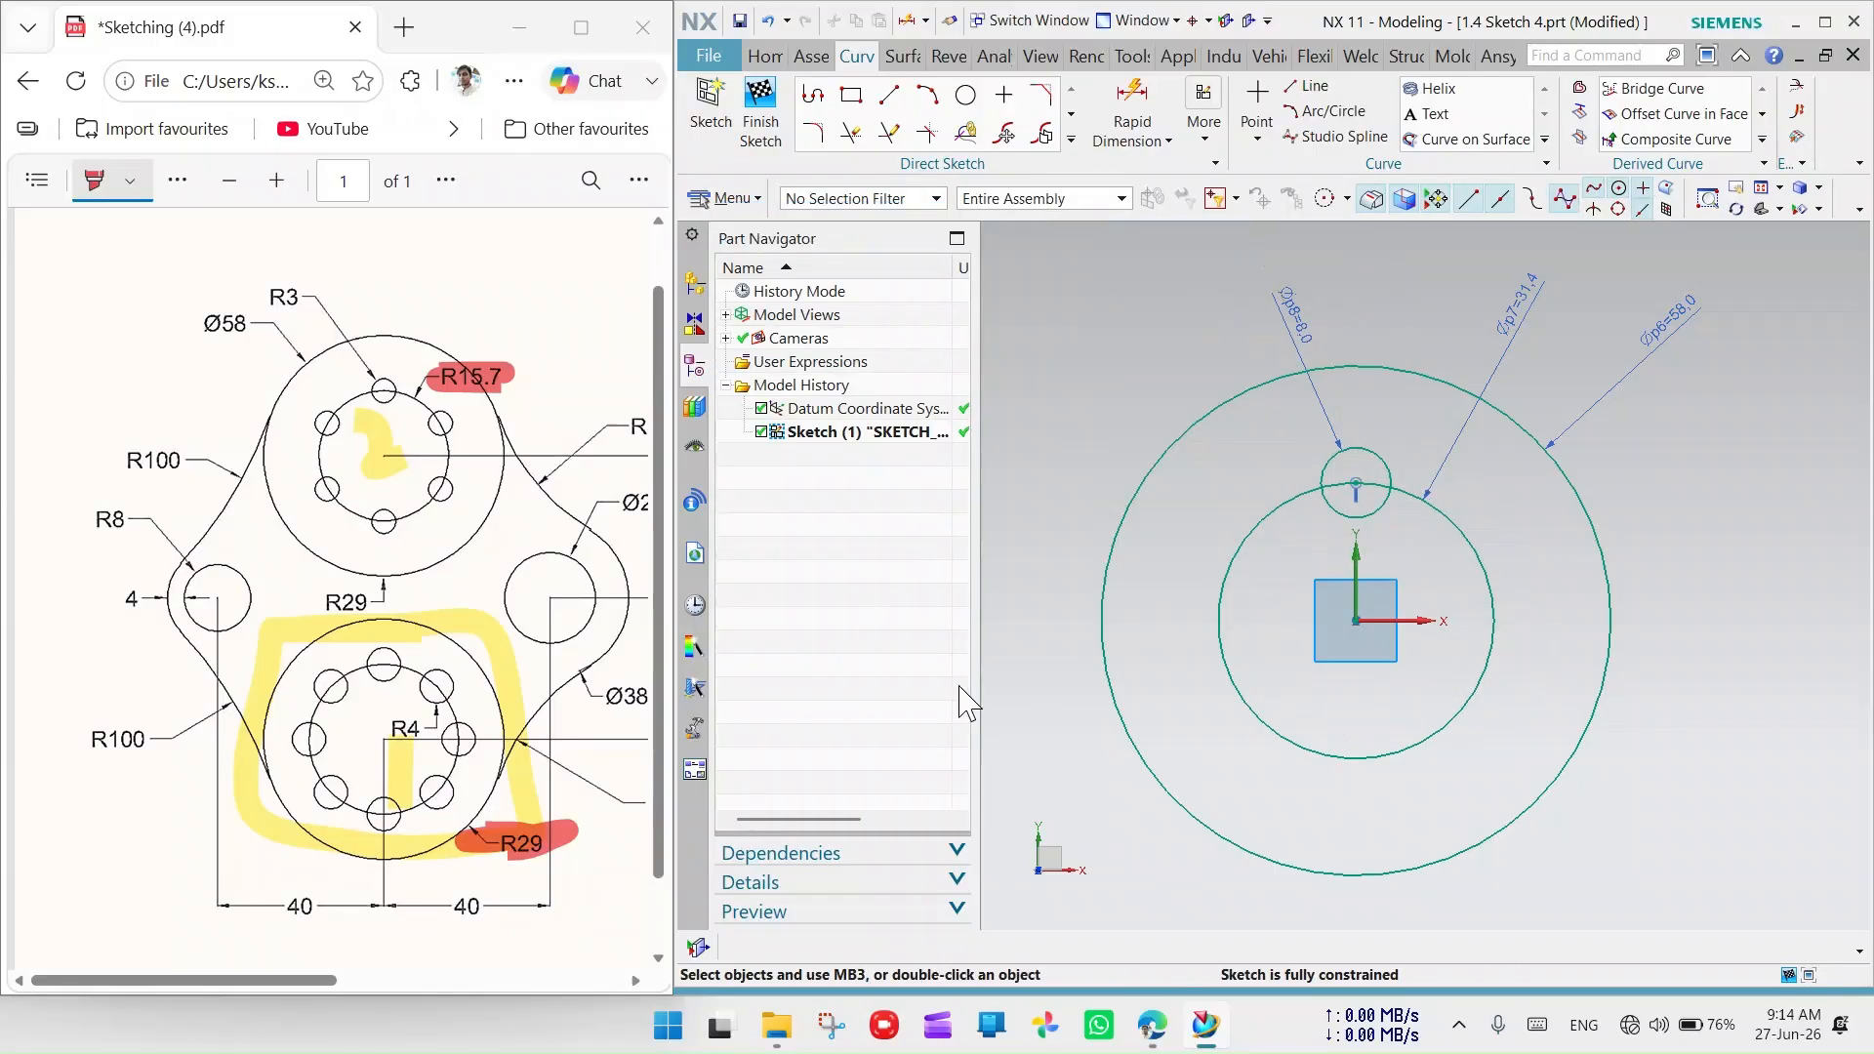
Change the PDF highlighter to a thinner green stroke and mark the uppermost small hole in the lower bolt circle
{"action": "left_click", "coordinate": [137, 184]}
{"action": "left_click", "coordinate": [209, 284]}
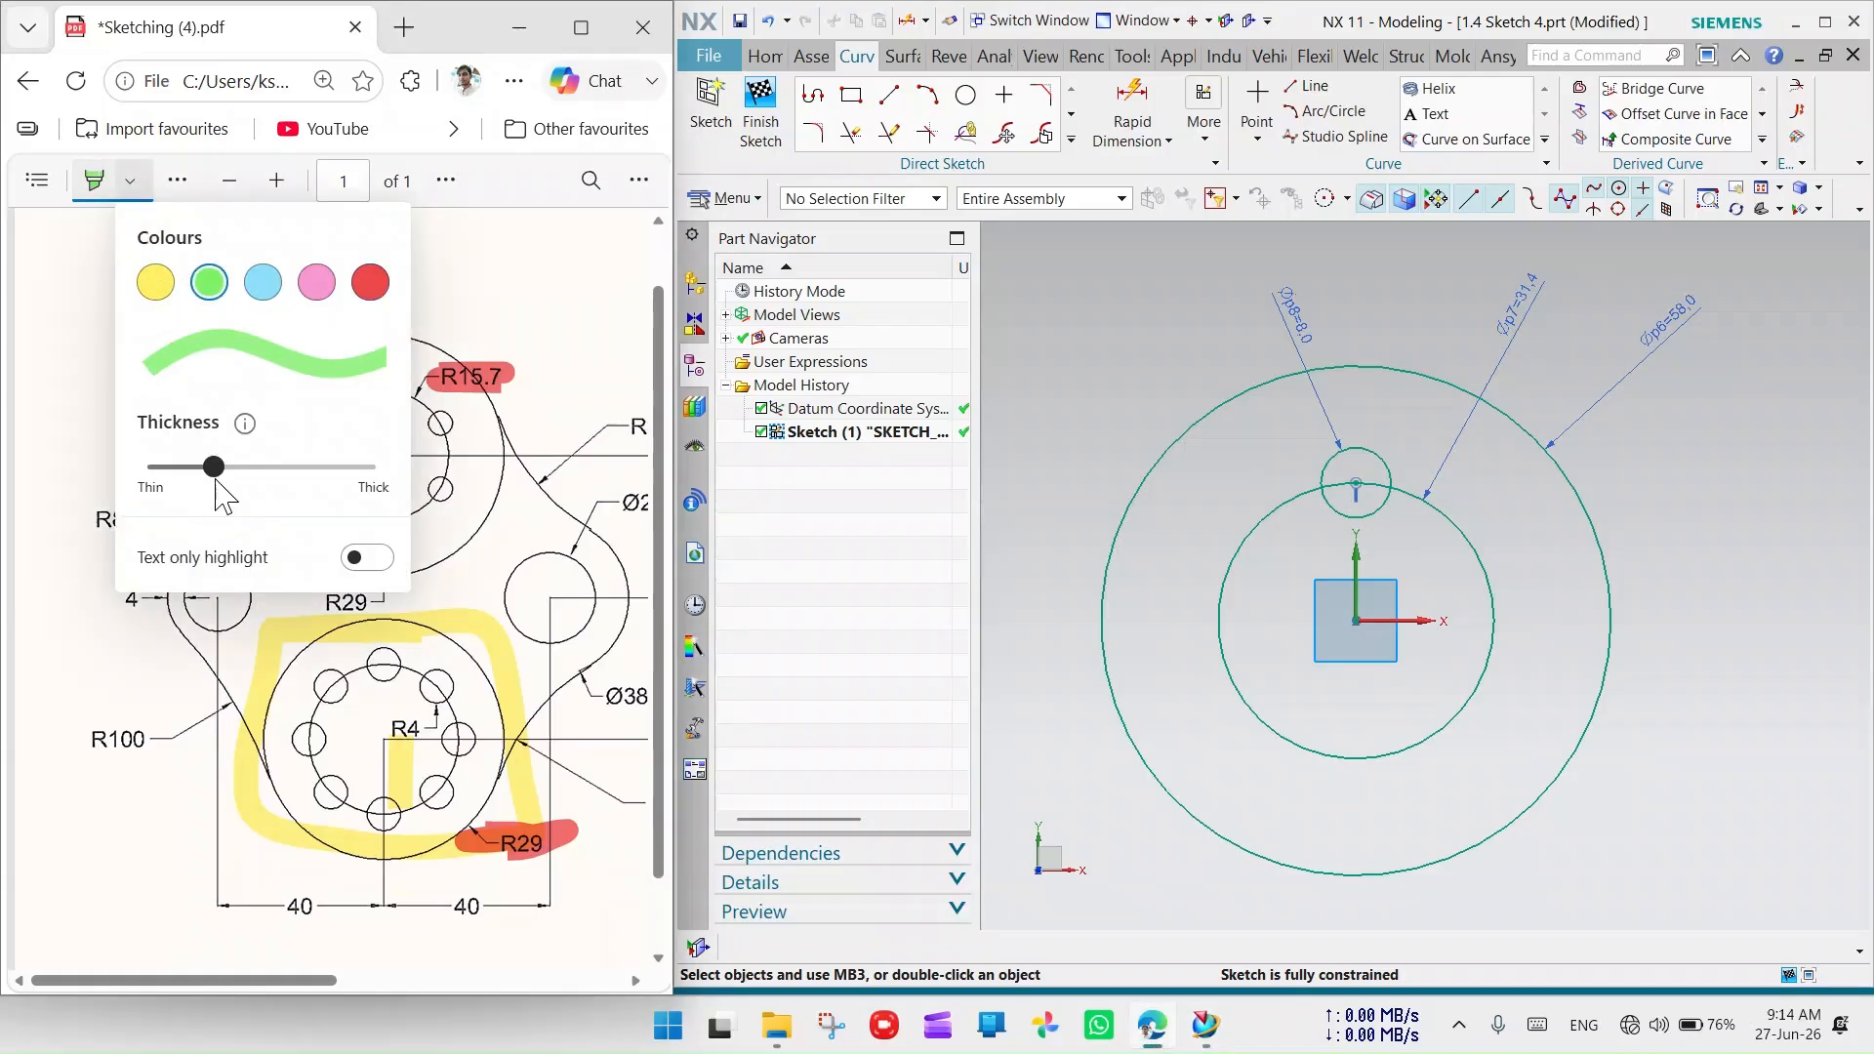
{"action": "left_click_drag", "start_coordinate": [214, 468], "coordinate": [182, 468]}
{"action": "left_click", "coordinate": [383, 748]}
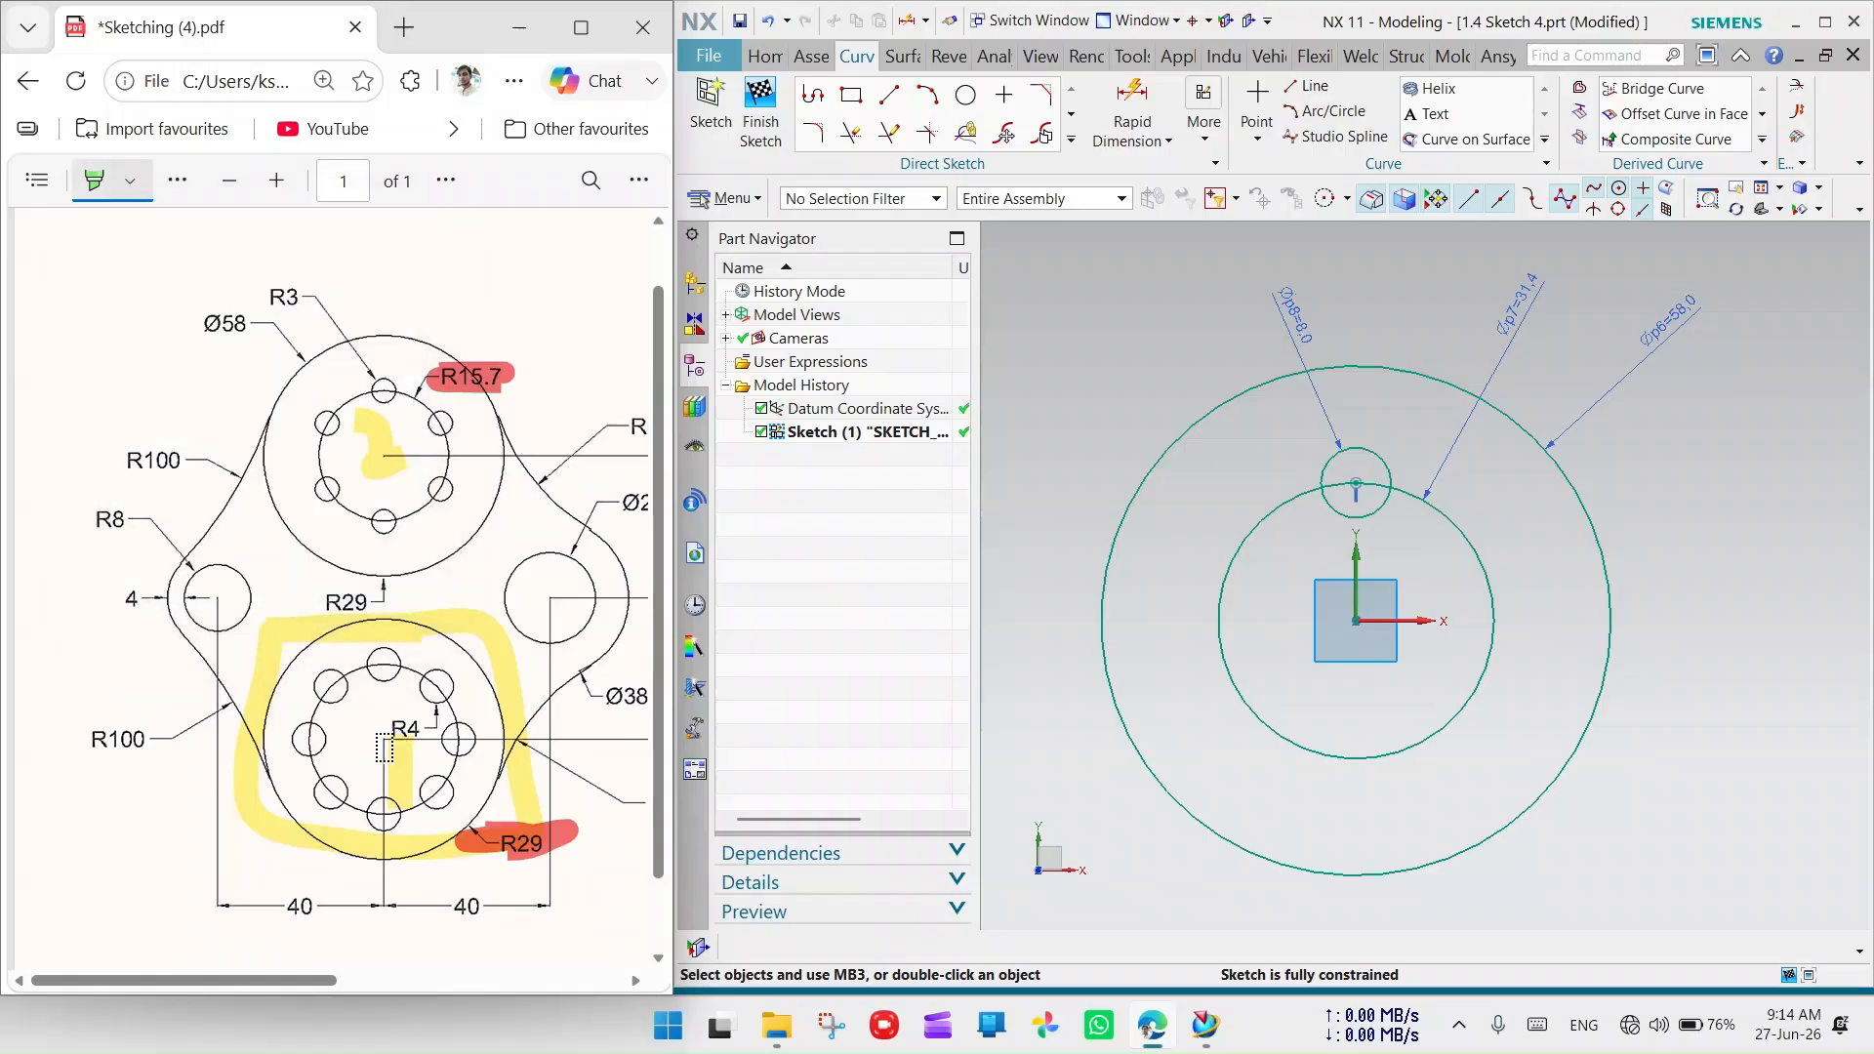
{"action": "scroll", "coordinate": [376, 662], "scroll_direction": "up", "scroll_amount": 1}
{"action": "scroll", "coordinate": [392, 703], "scroll_direction": "down", "scroll_amount": 1}
{"action": "scroll", "coordinate": [392, 686], "scroll_direction": "up", "scroll_amount": 1}
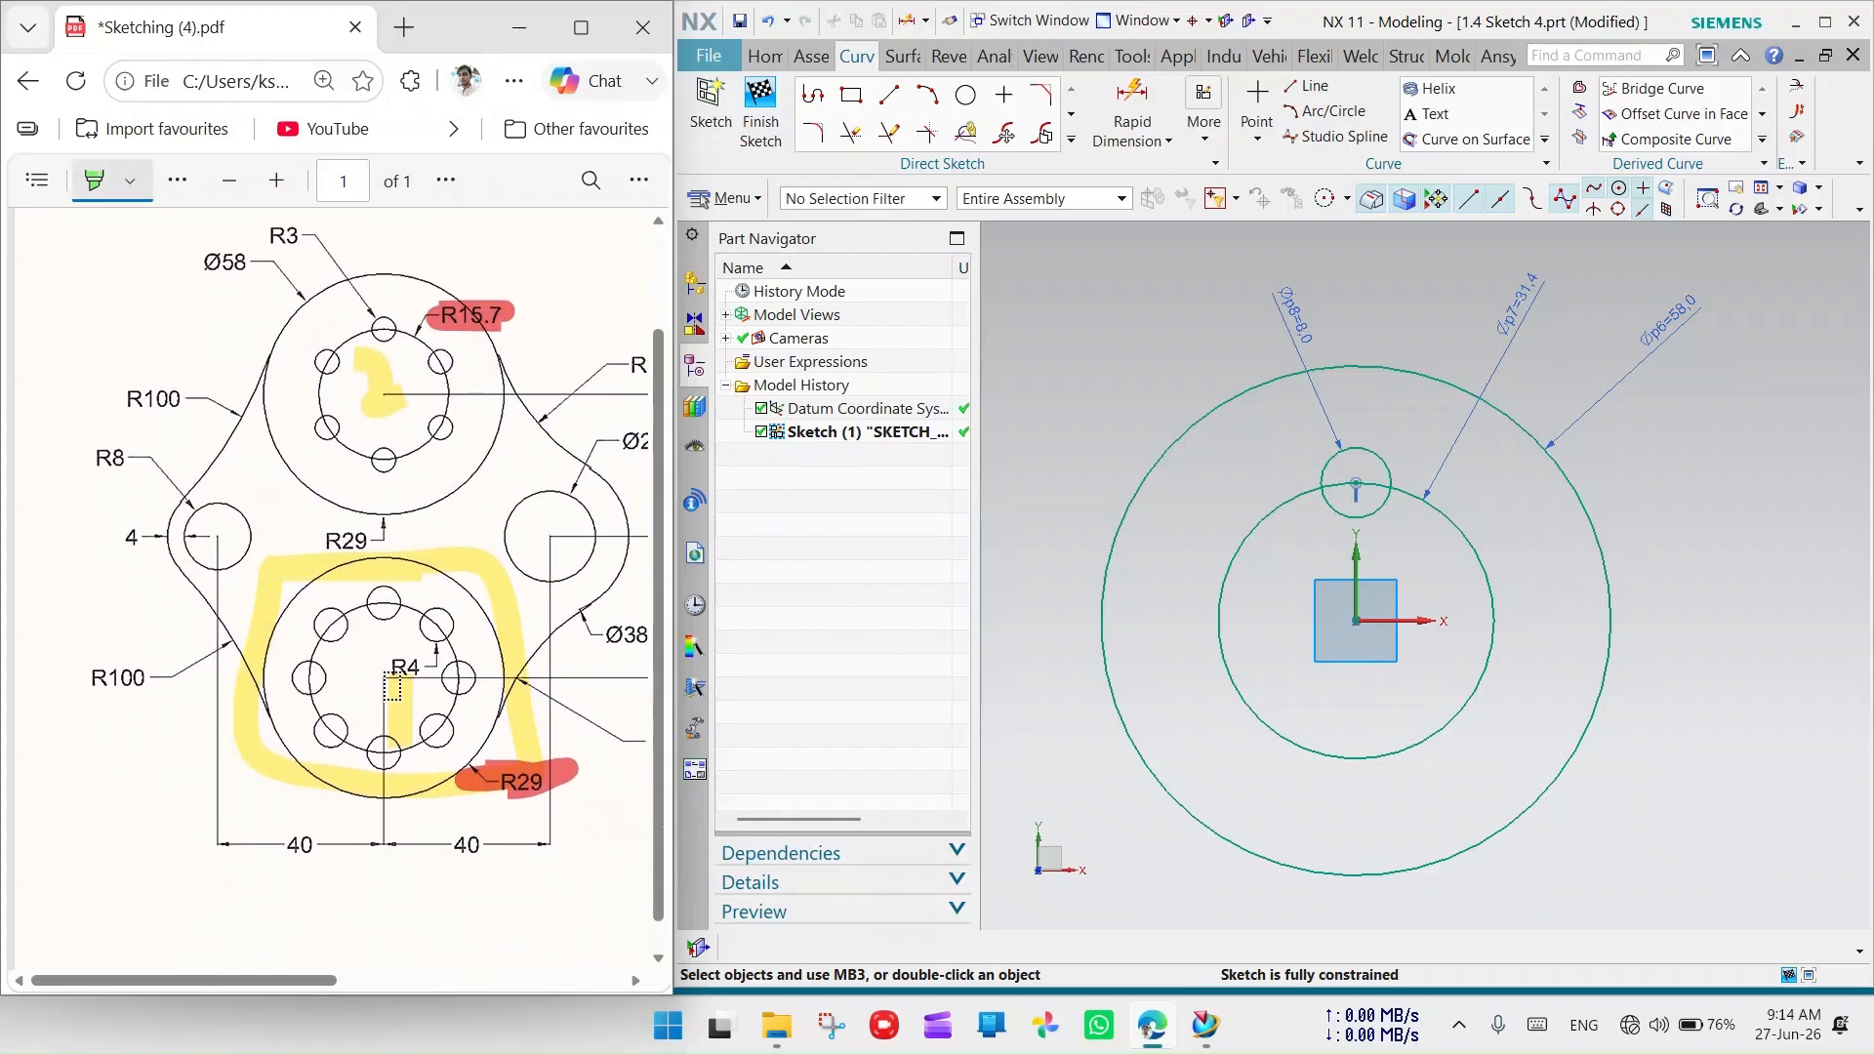
{"action": "left_click_drag", "start_coordinate": [307, 976], "coordinate": [341, 989]}
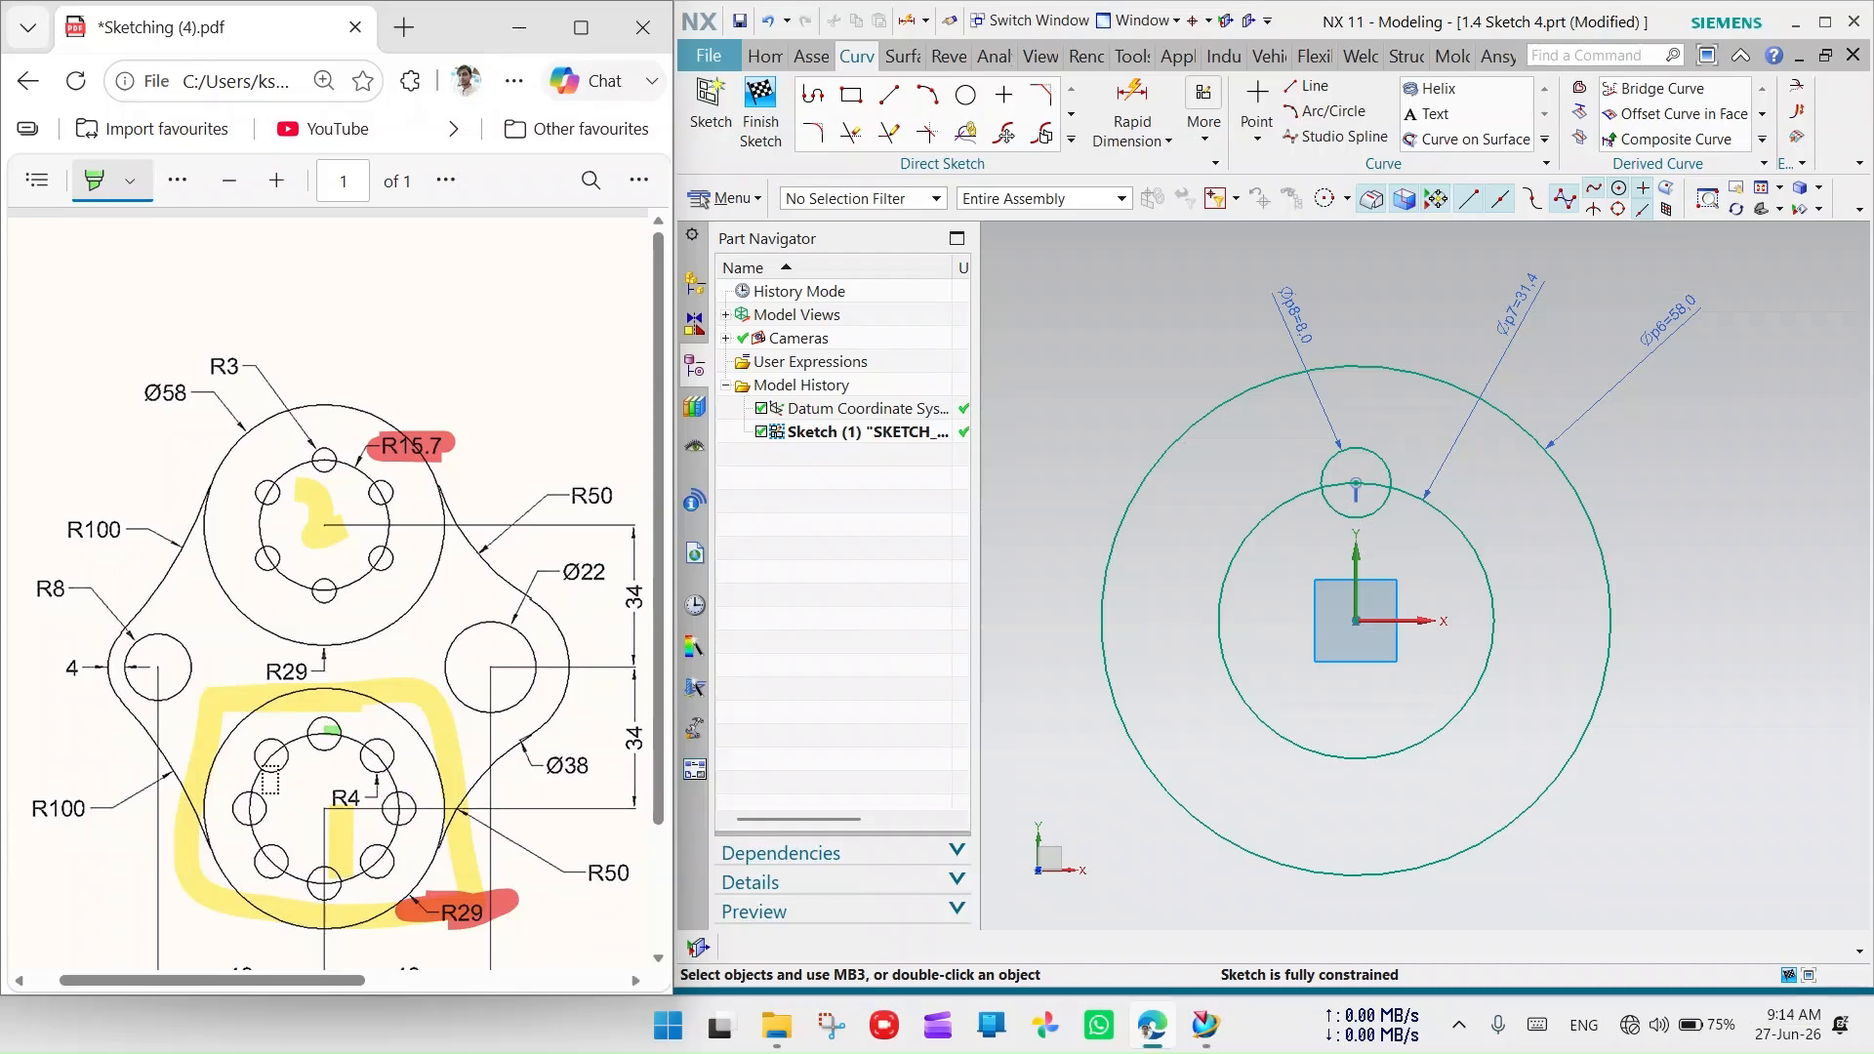
{"action": "left_click", "coordinate": [1072, 139]}
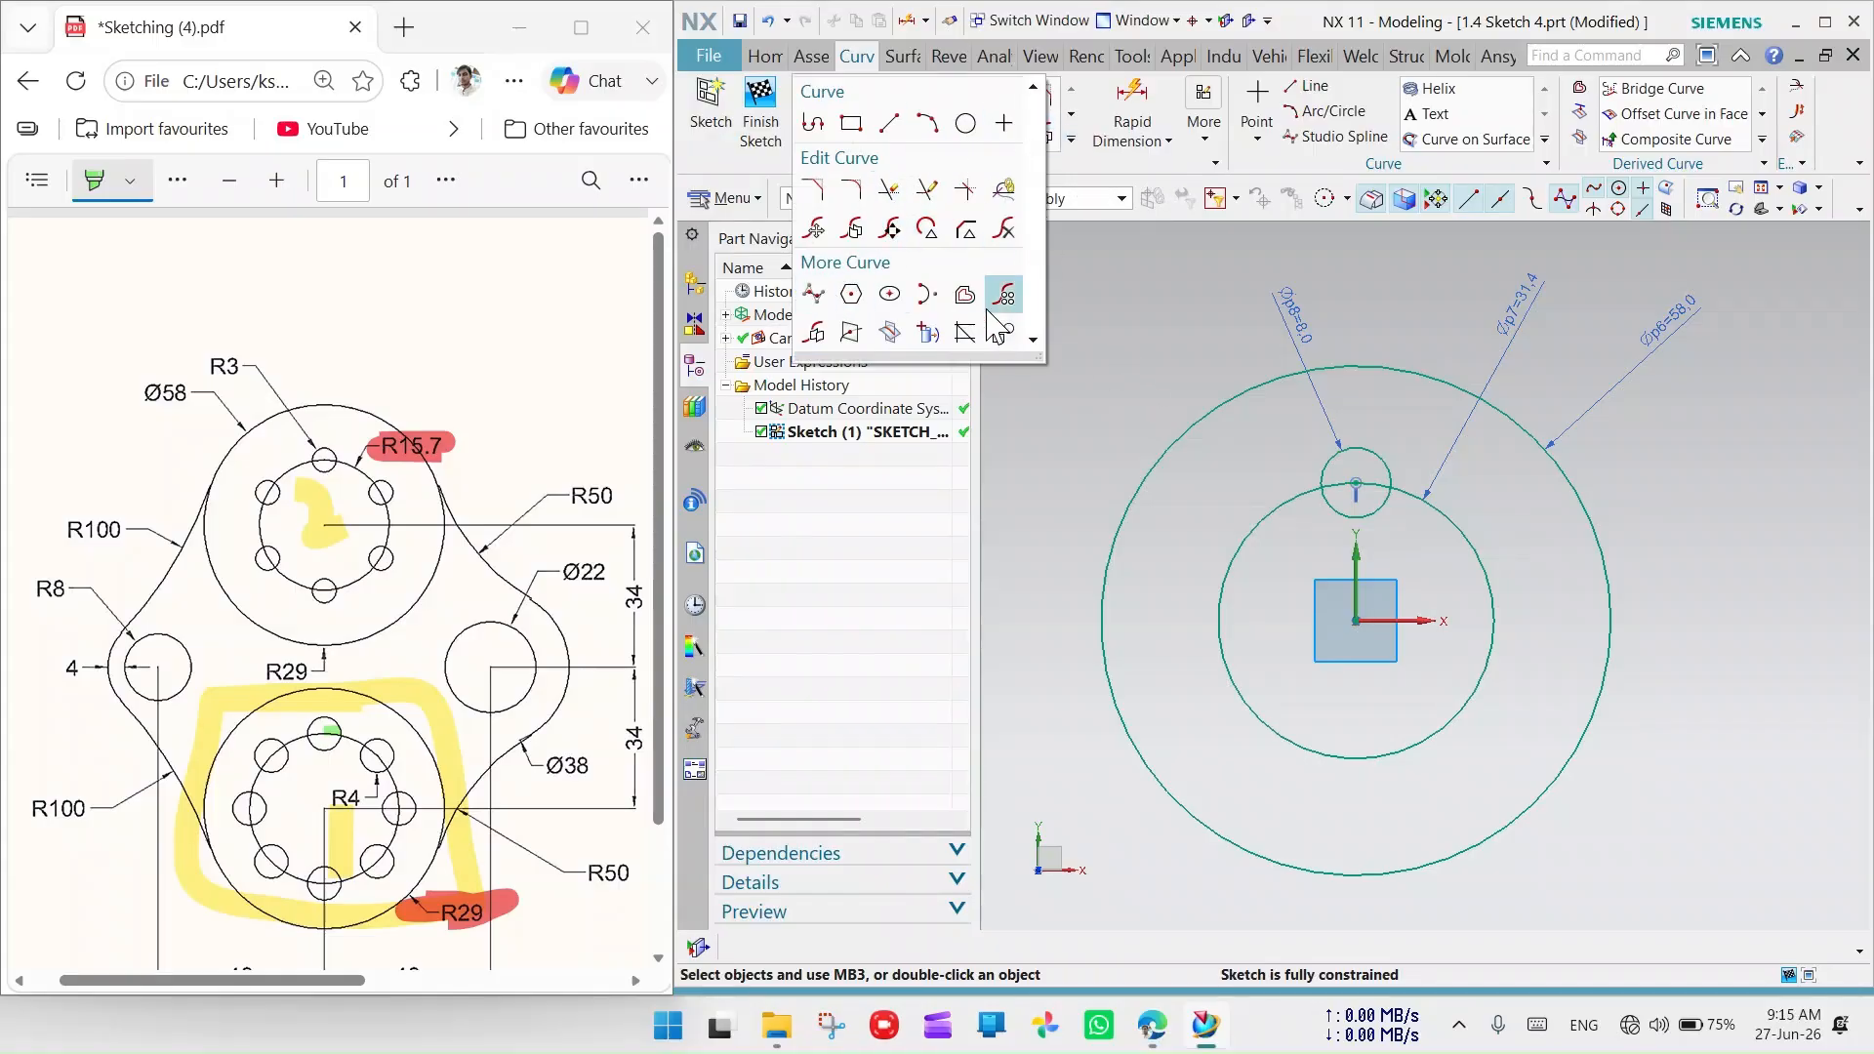
{"action": "left_click", "coordinate": [1095, 318]}
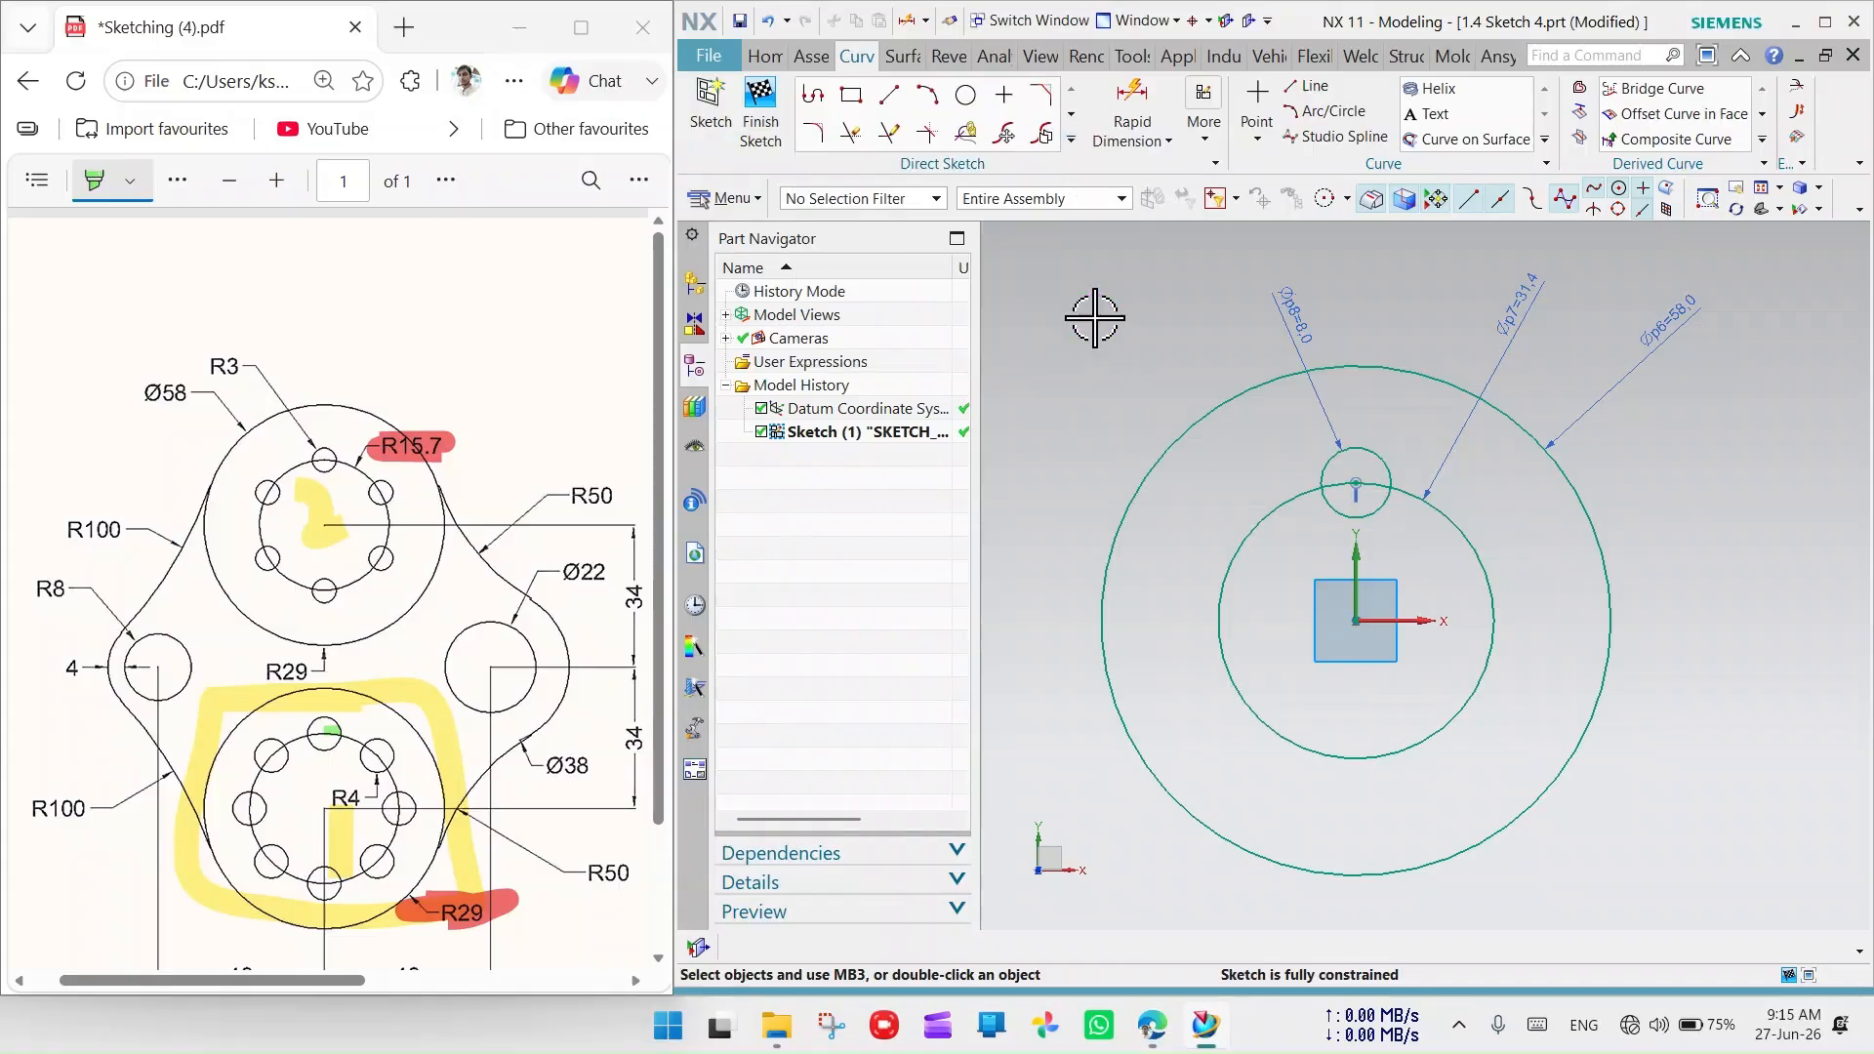
{"action": "left_click", "coordinate": [1072, 140]}
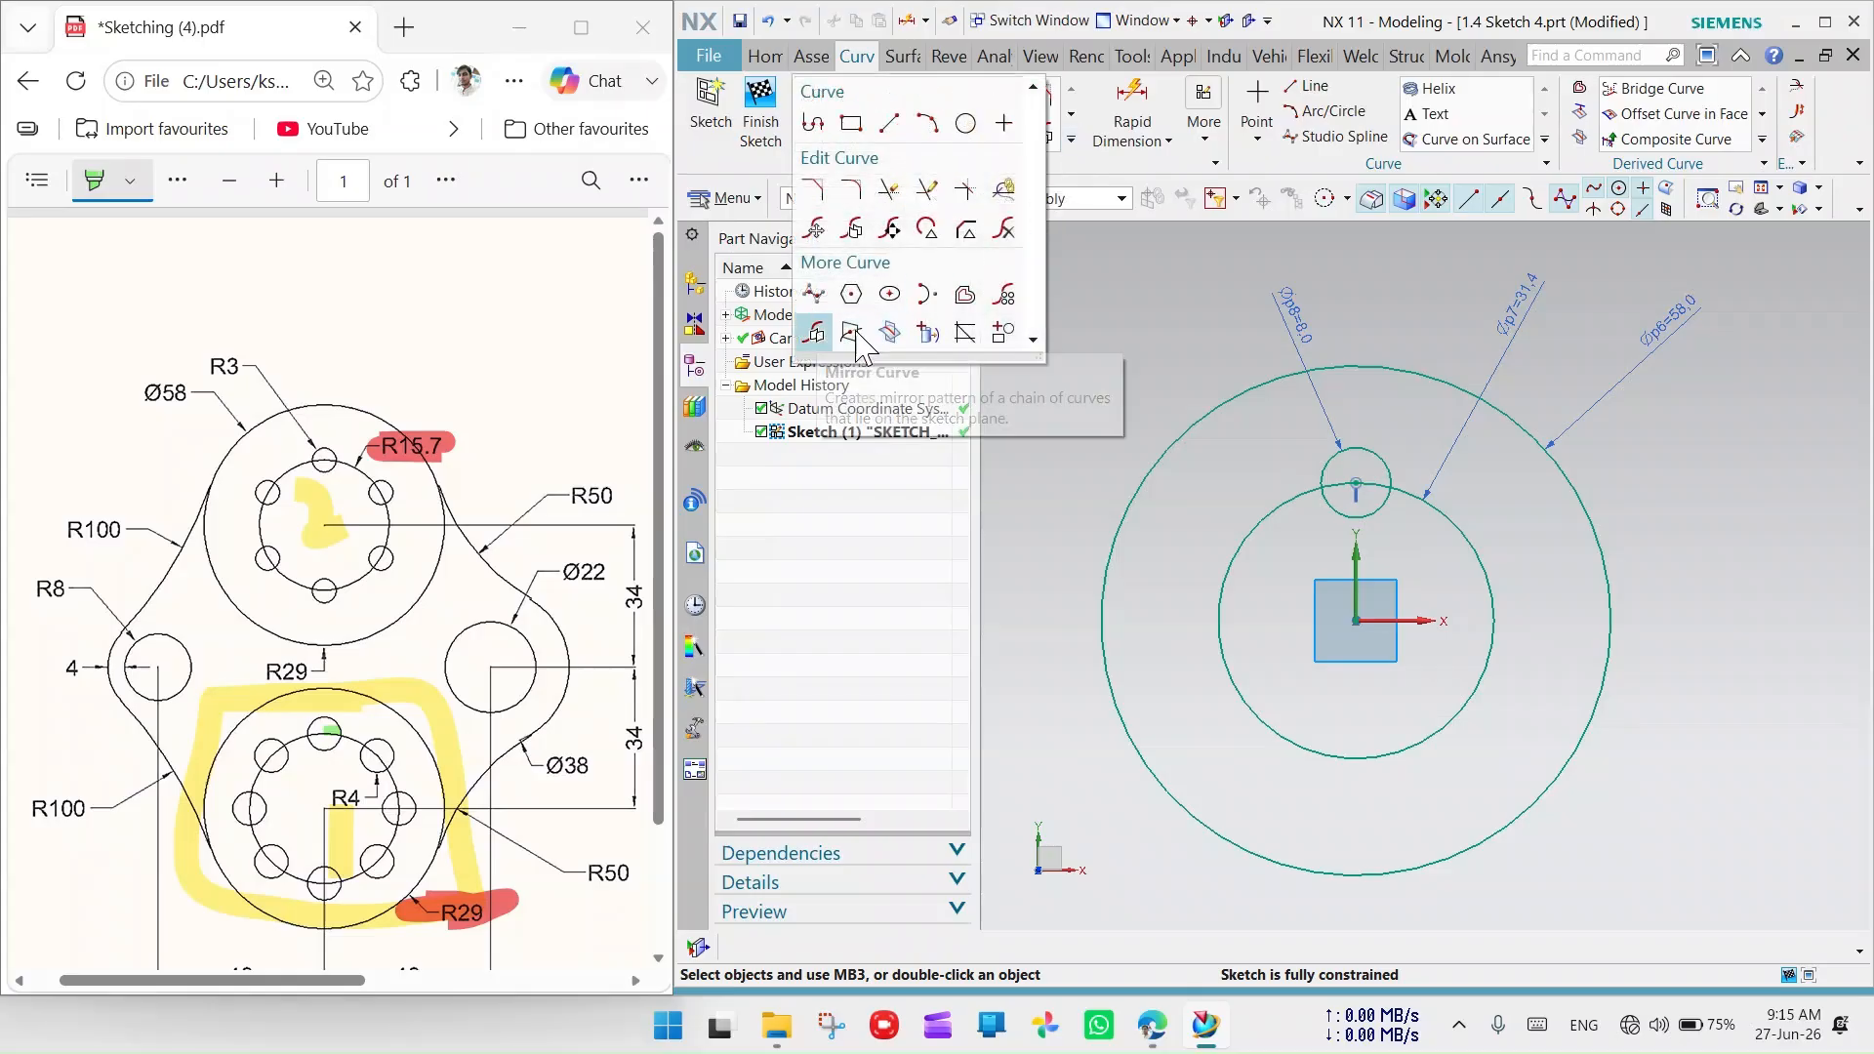
{"action": "left_click", "coordinate": [1002, 296]}
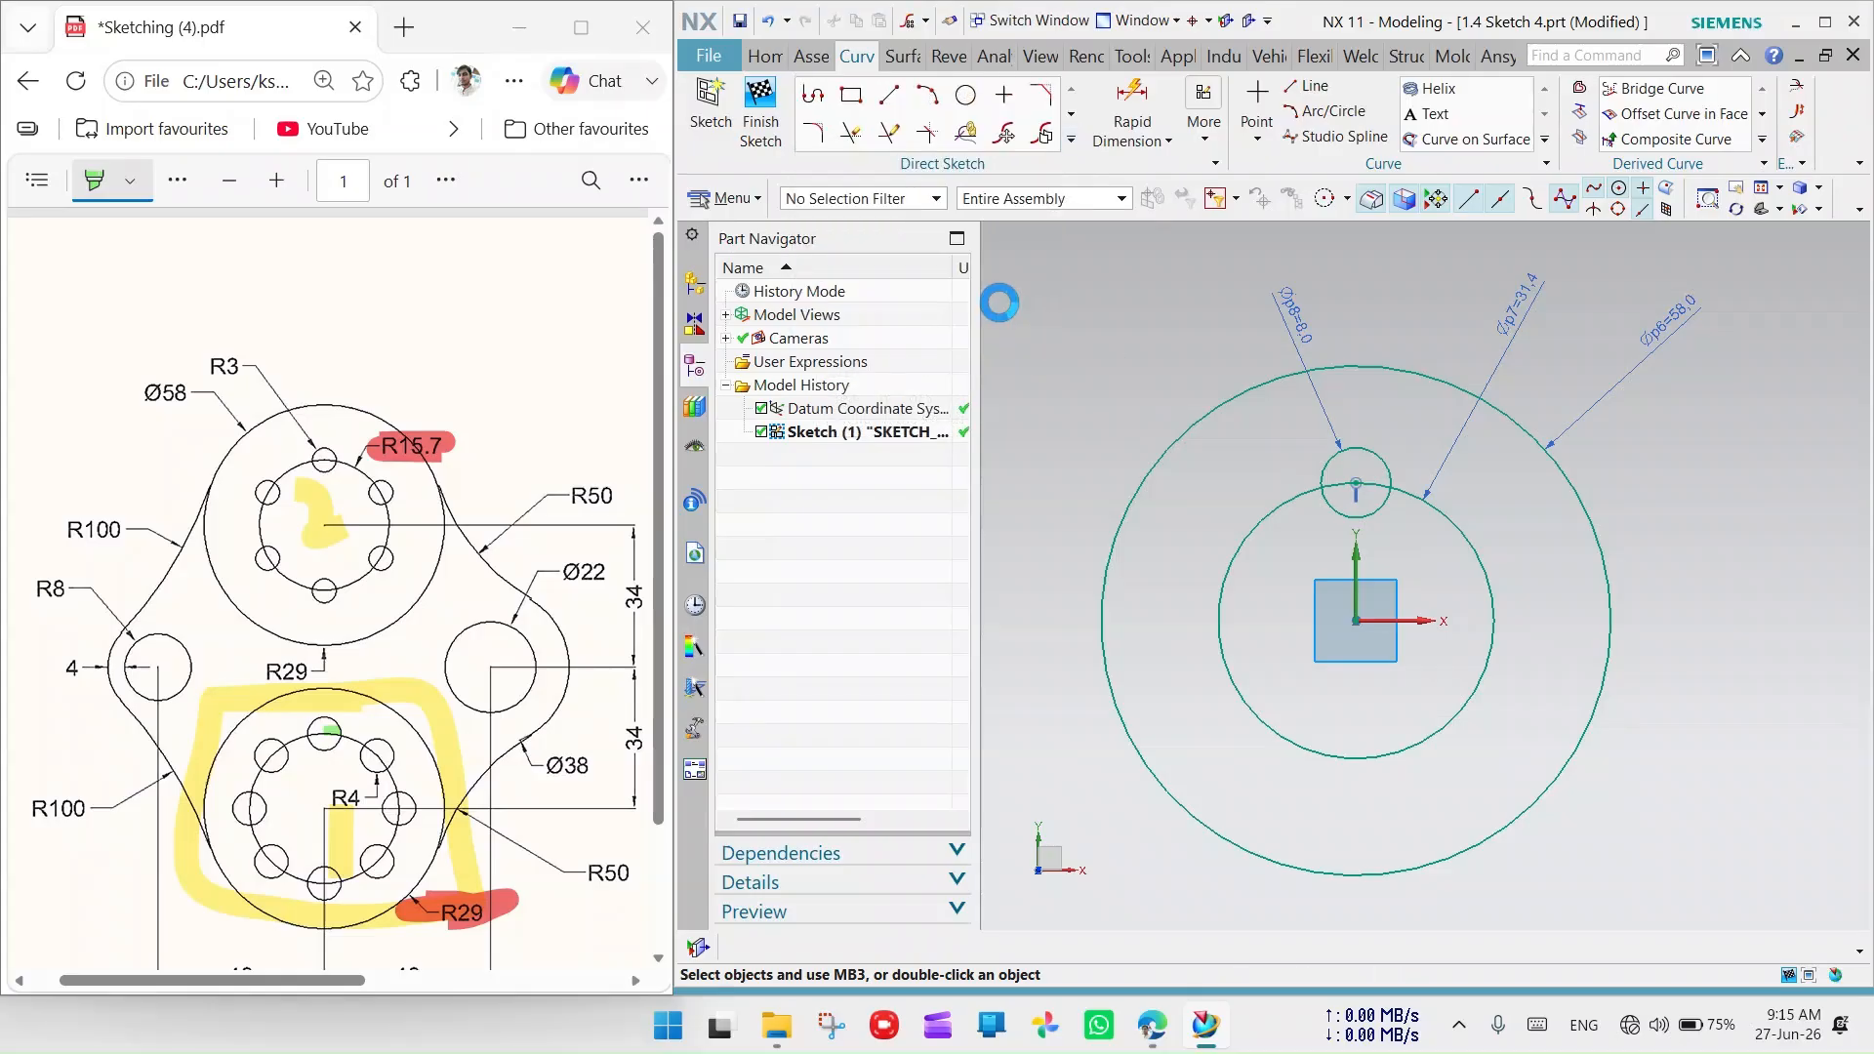
{"action": "left_click", "coordinate": [1068, 220]}
Create a circular Pattern Curve of the 8 mm circle about the origin with a count of 8 over a 360-degree span
{"action": "left_click", "coordinate": [1074, 142]}
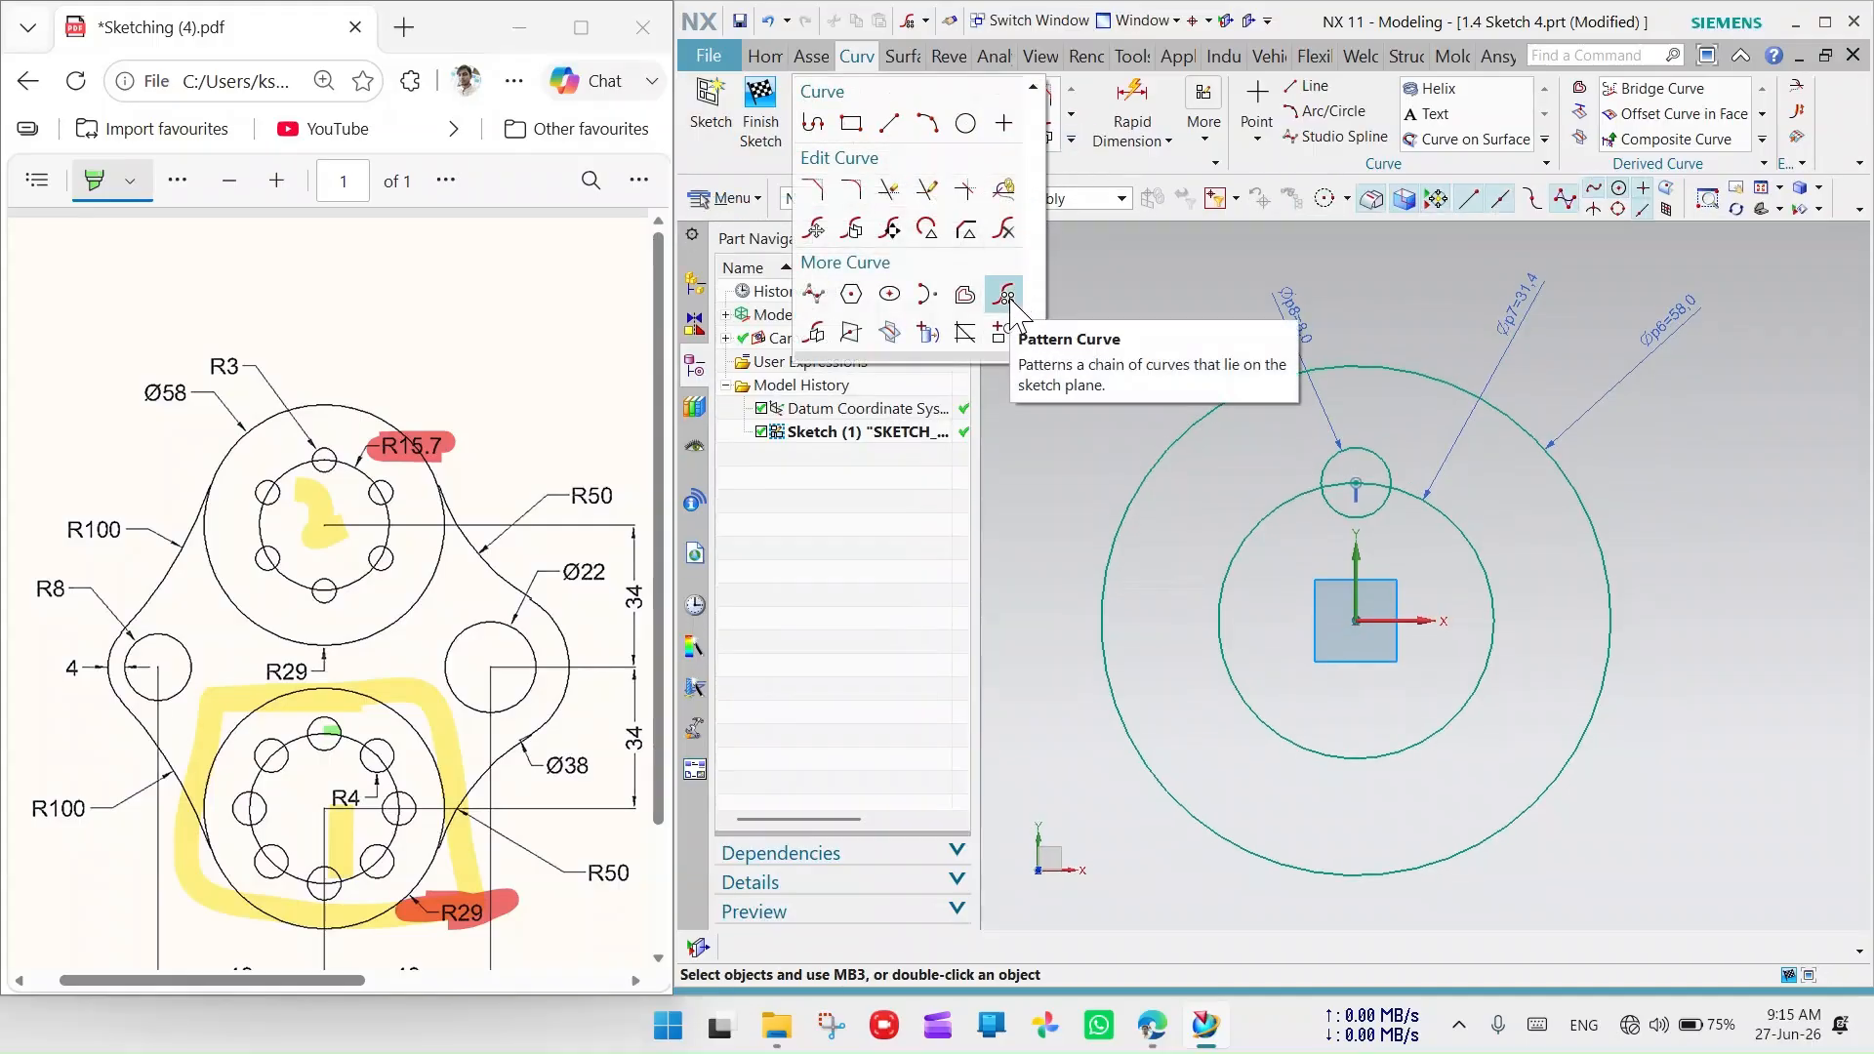
{"action": "left_click", "coordinate": [1006, 295]}
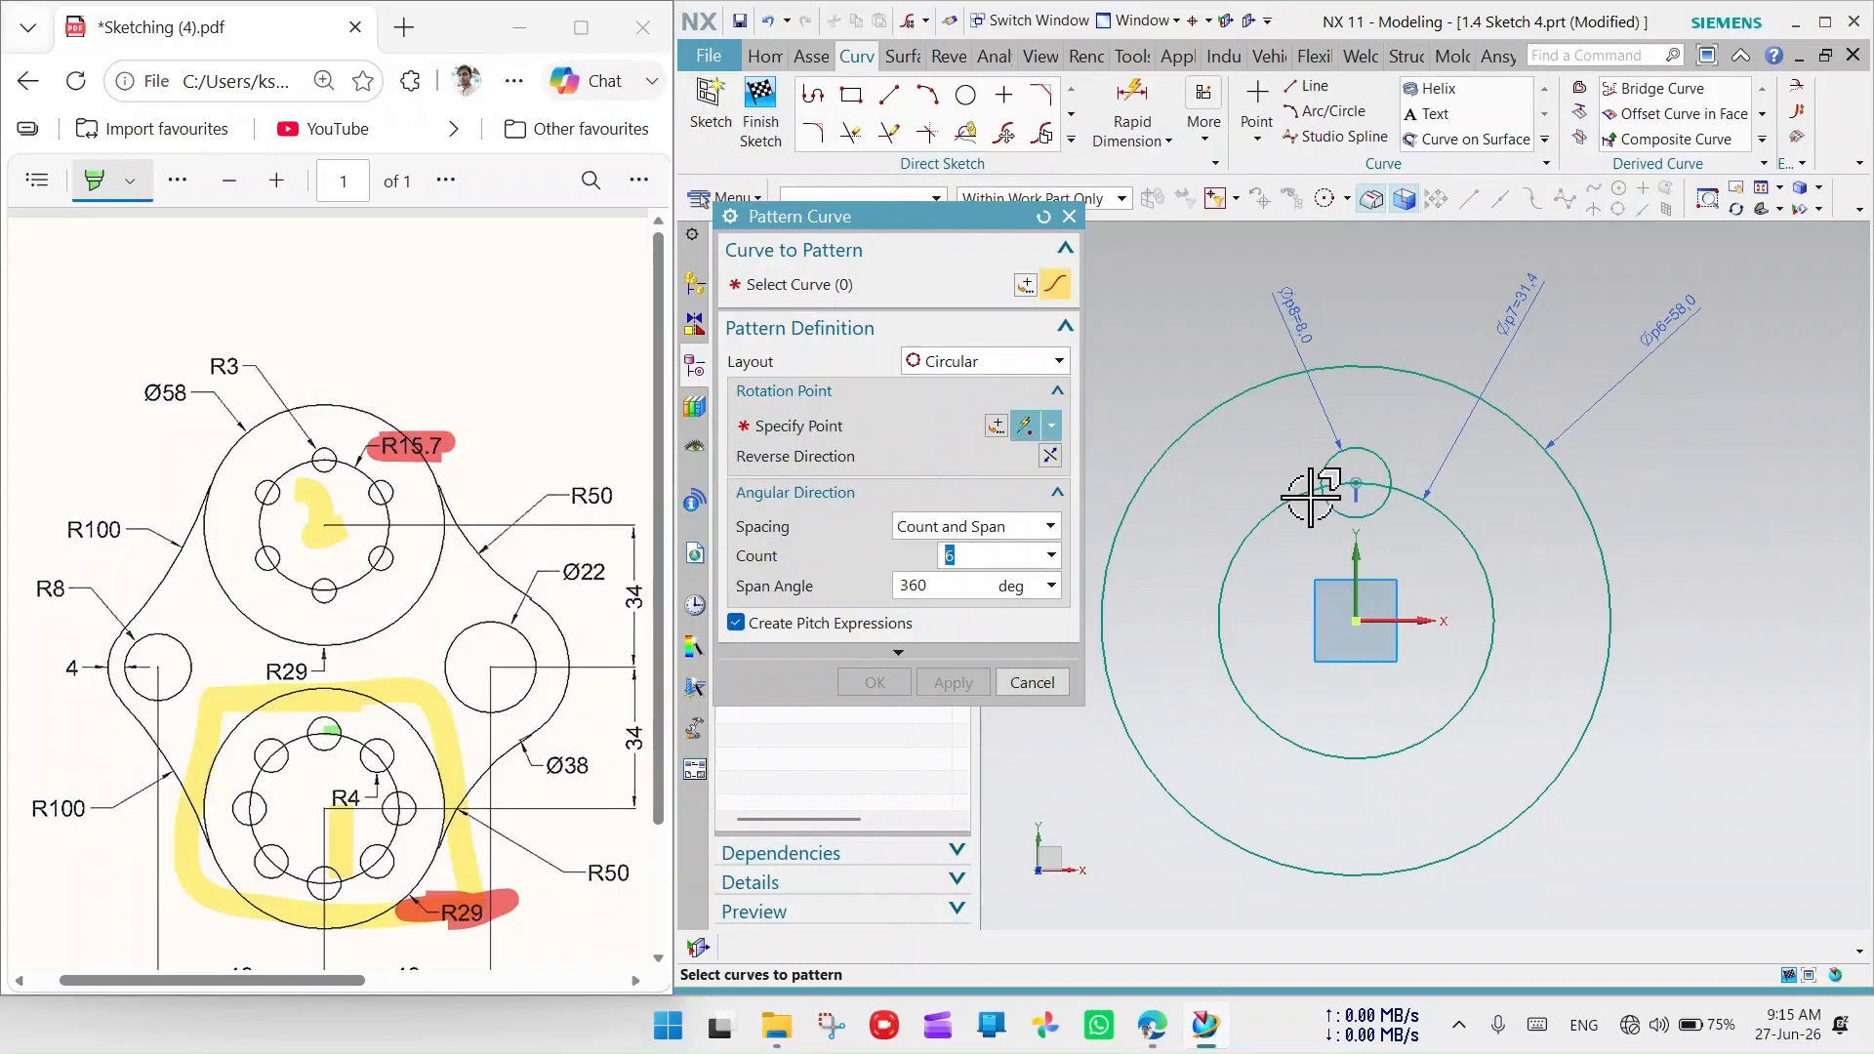
{"action": "left_click", "coordinate": [1356, 453]}
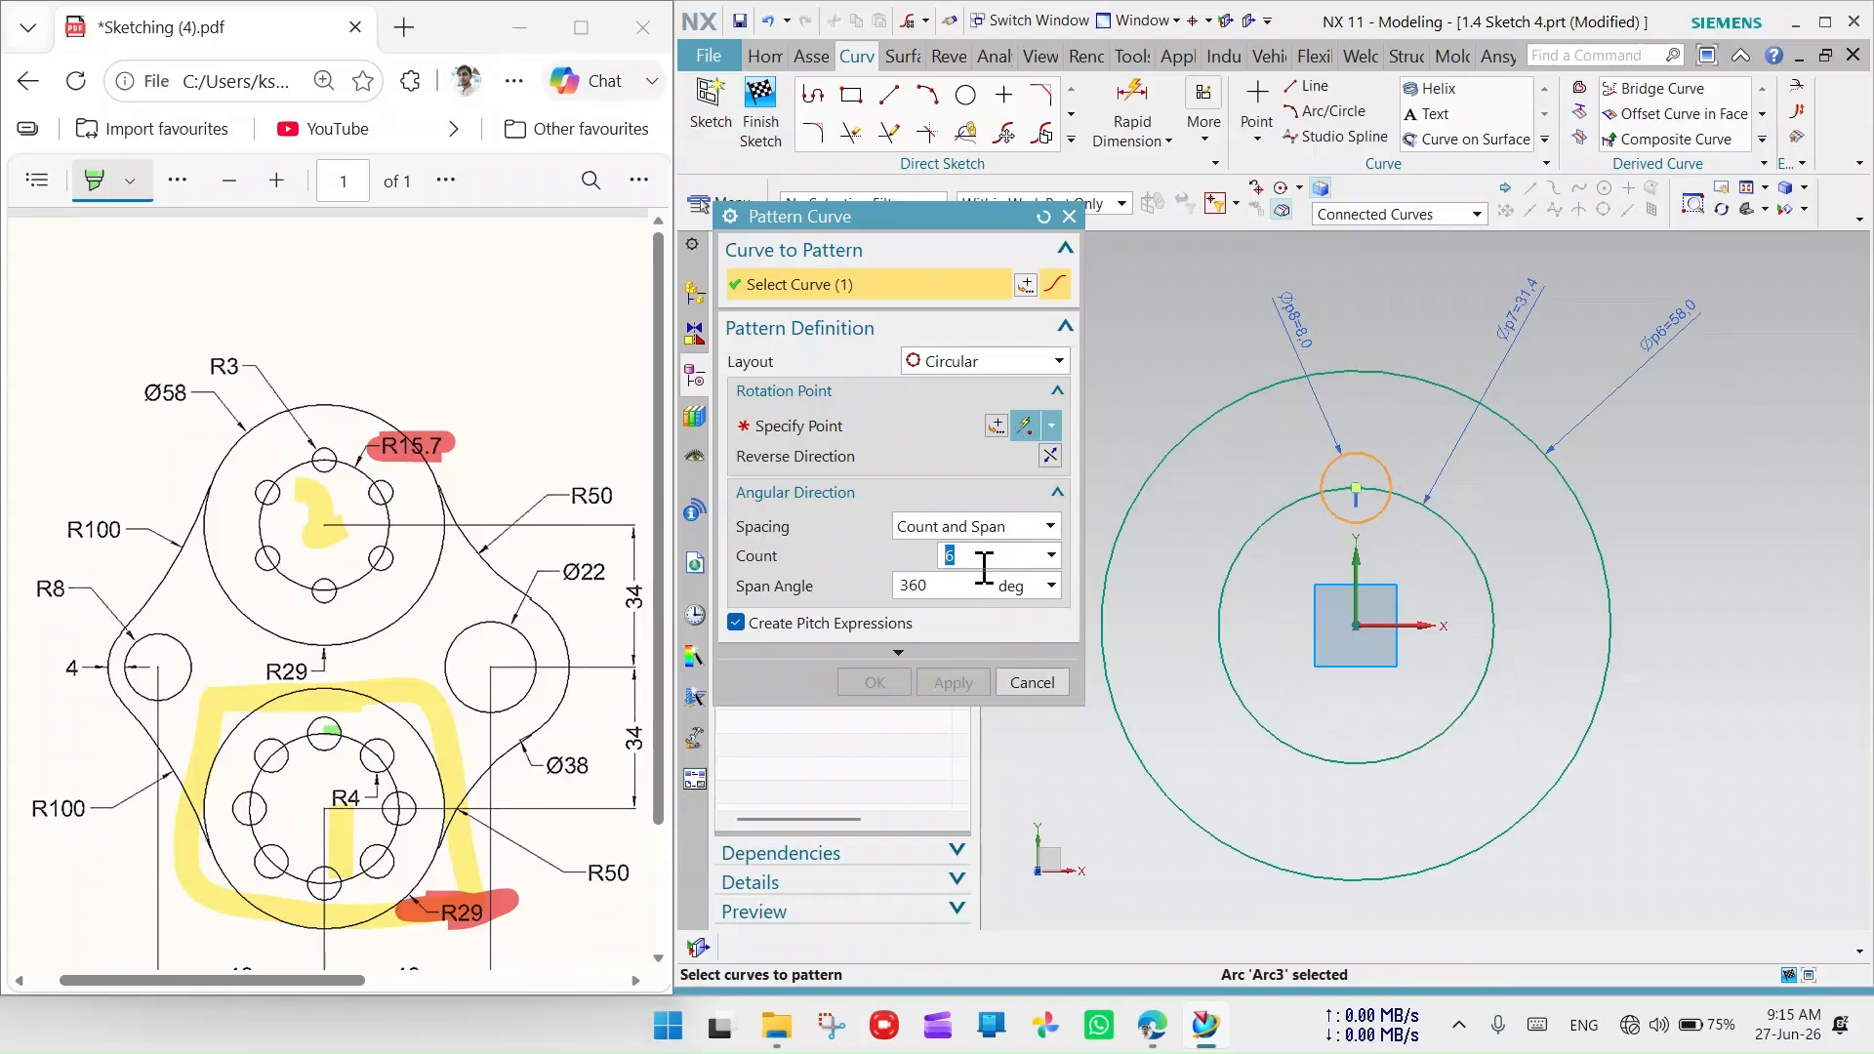
{"action": "left_click_drag", "start_coordinate": [977, 559], "coordinate": [920, 559]}
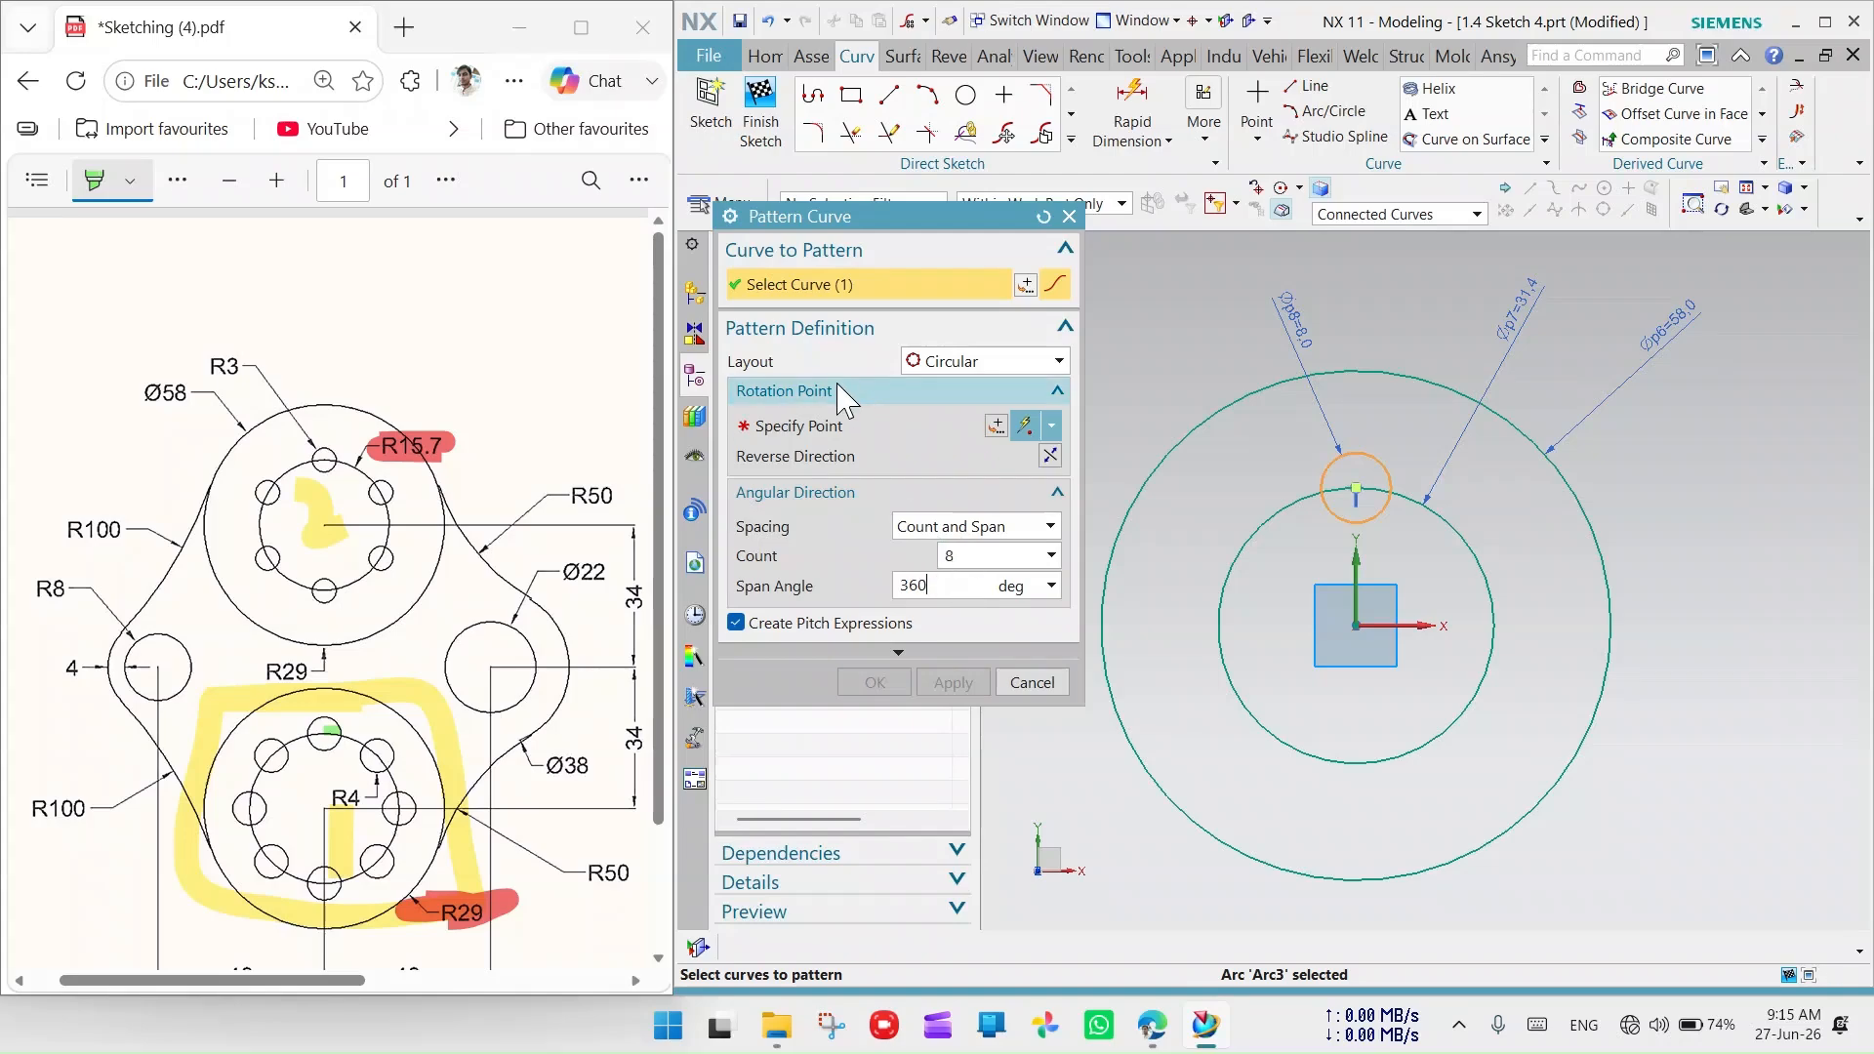
{"action": "left_click", "coordinate": [825, 424]}
{"action": "left_click", "coordinate": [1356, 619]}
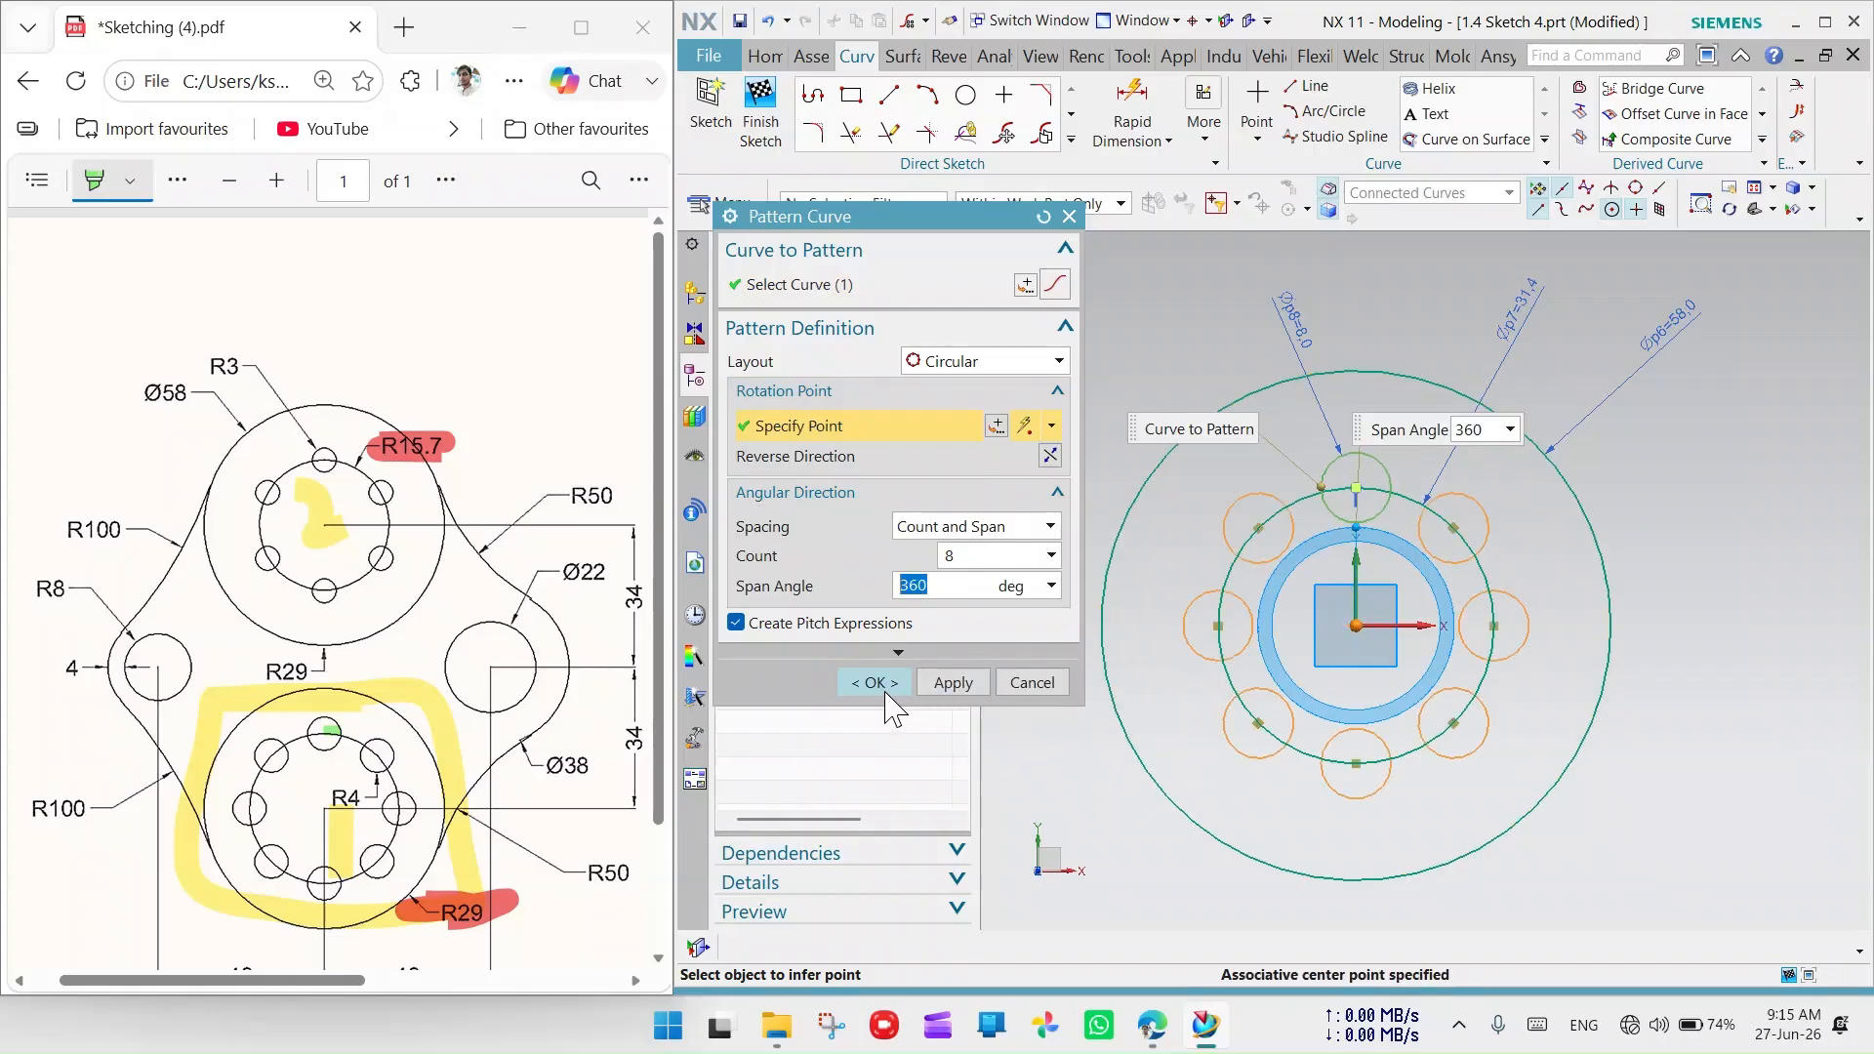
{"action": "left_click", "coordinate": [876, 683]}
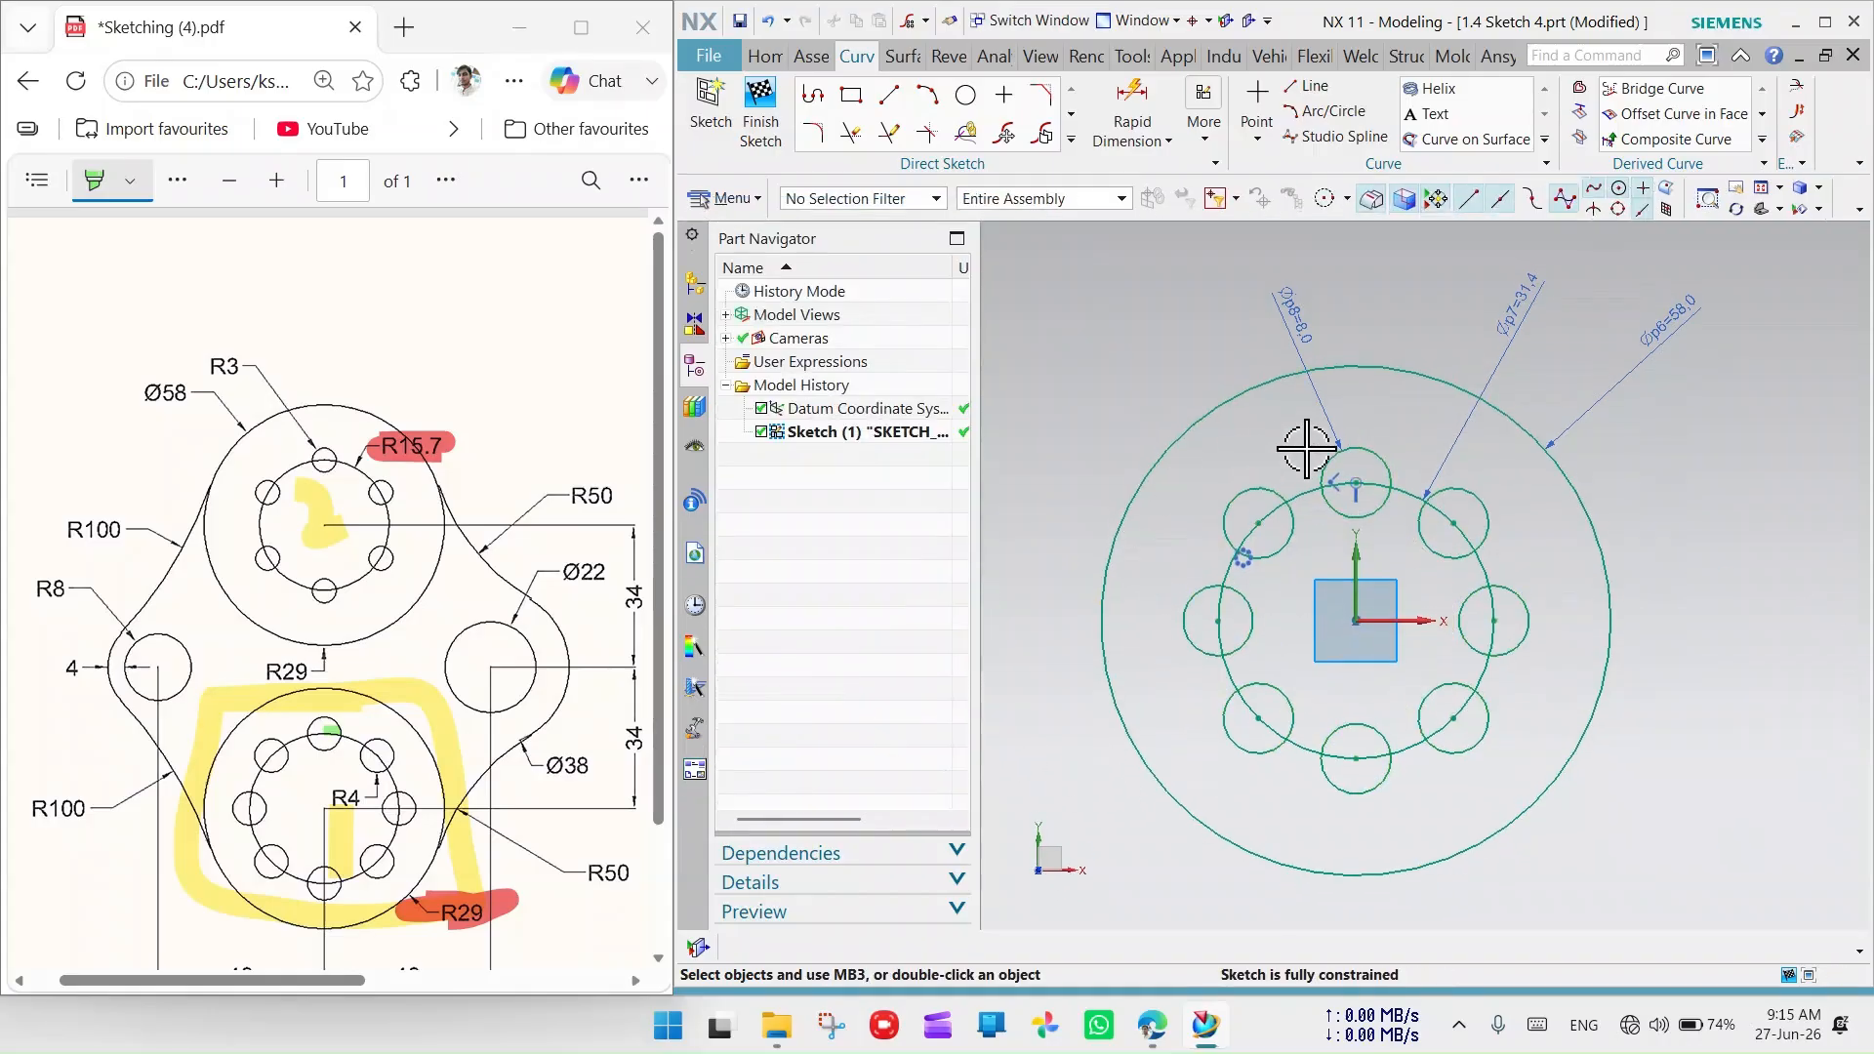
{"action": "scroll", "coordinate": [1298, 655], "scroll_direction": "down", "scroll_amount": 2}
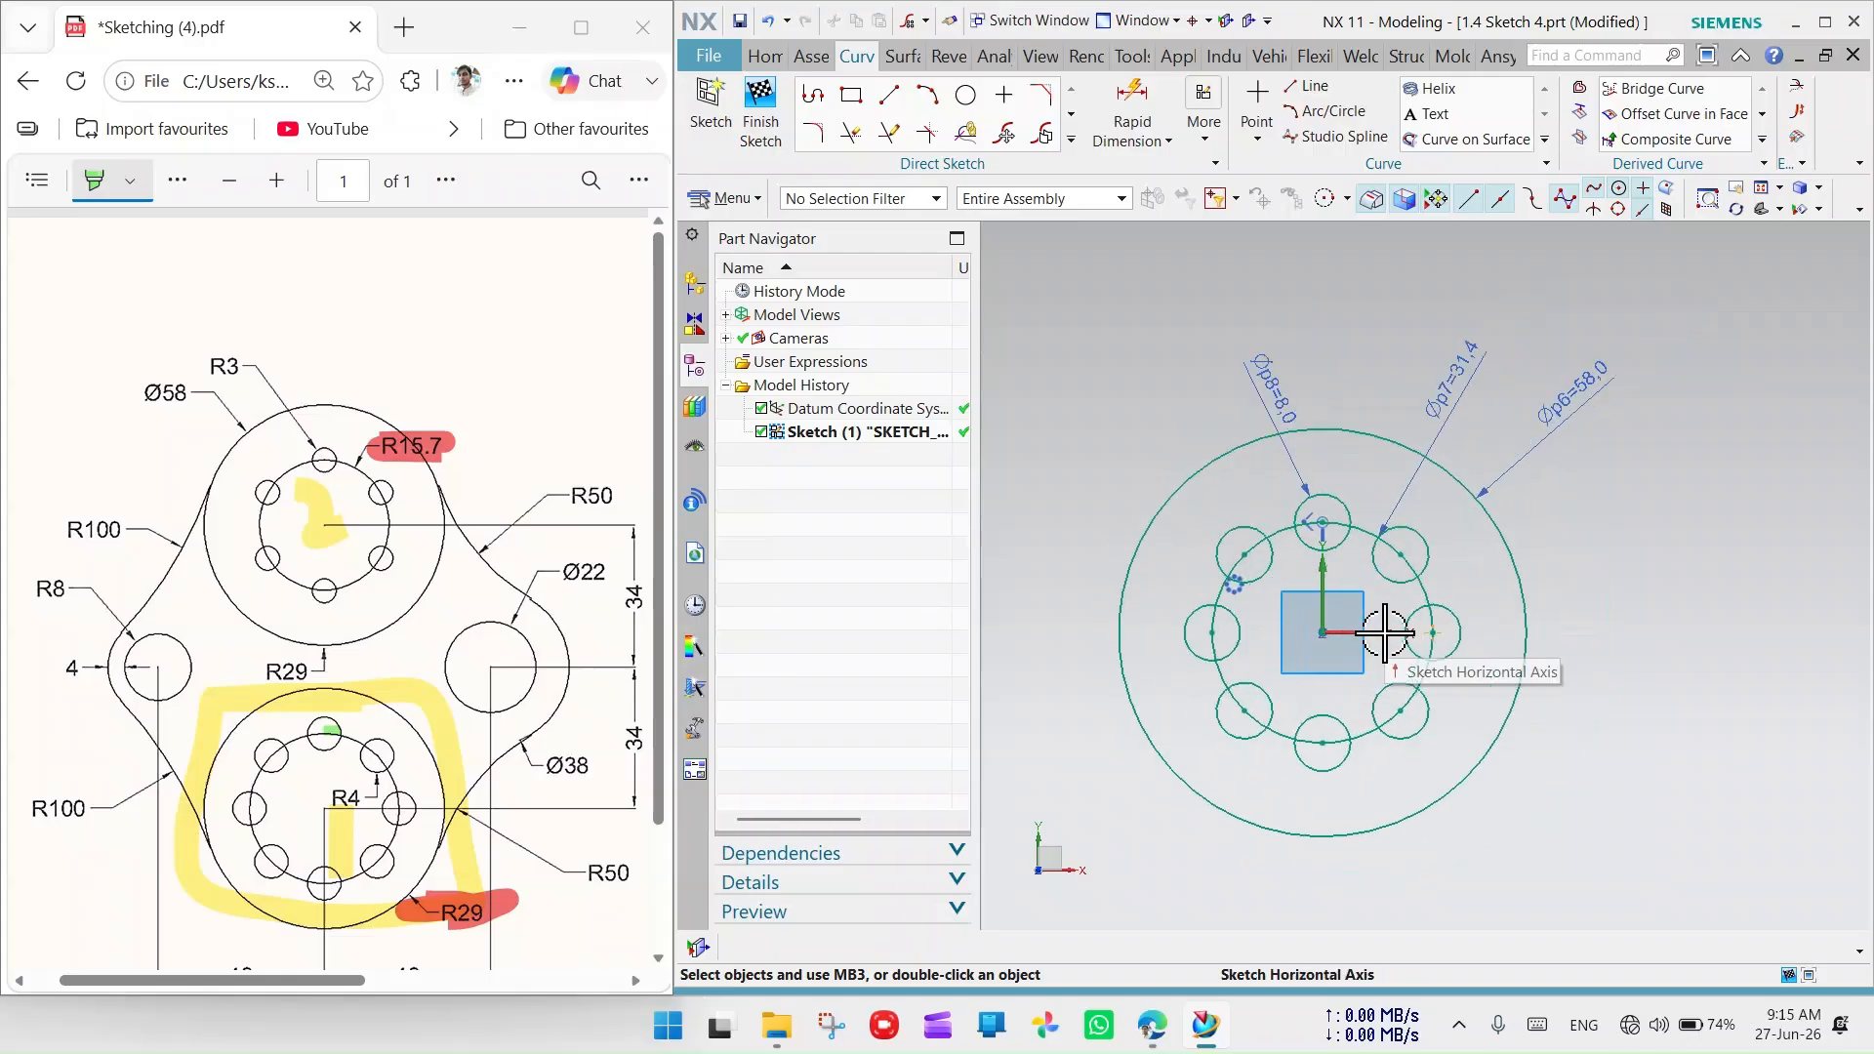
{"action": "scroll", "coordinate": [1385, 635], "scroll_direction": "down", "scroll_amount": 2}
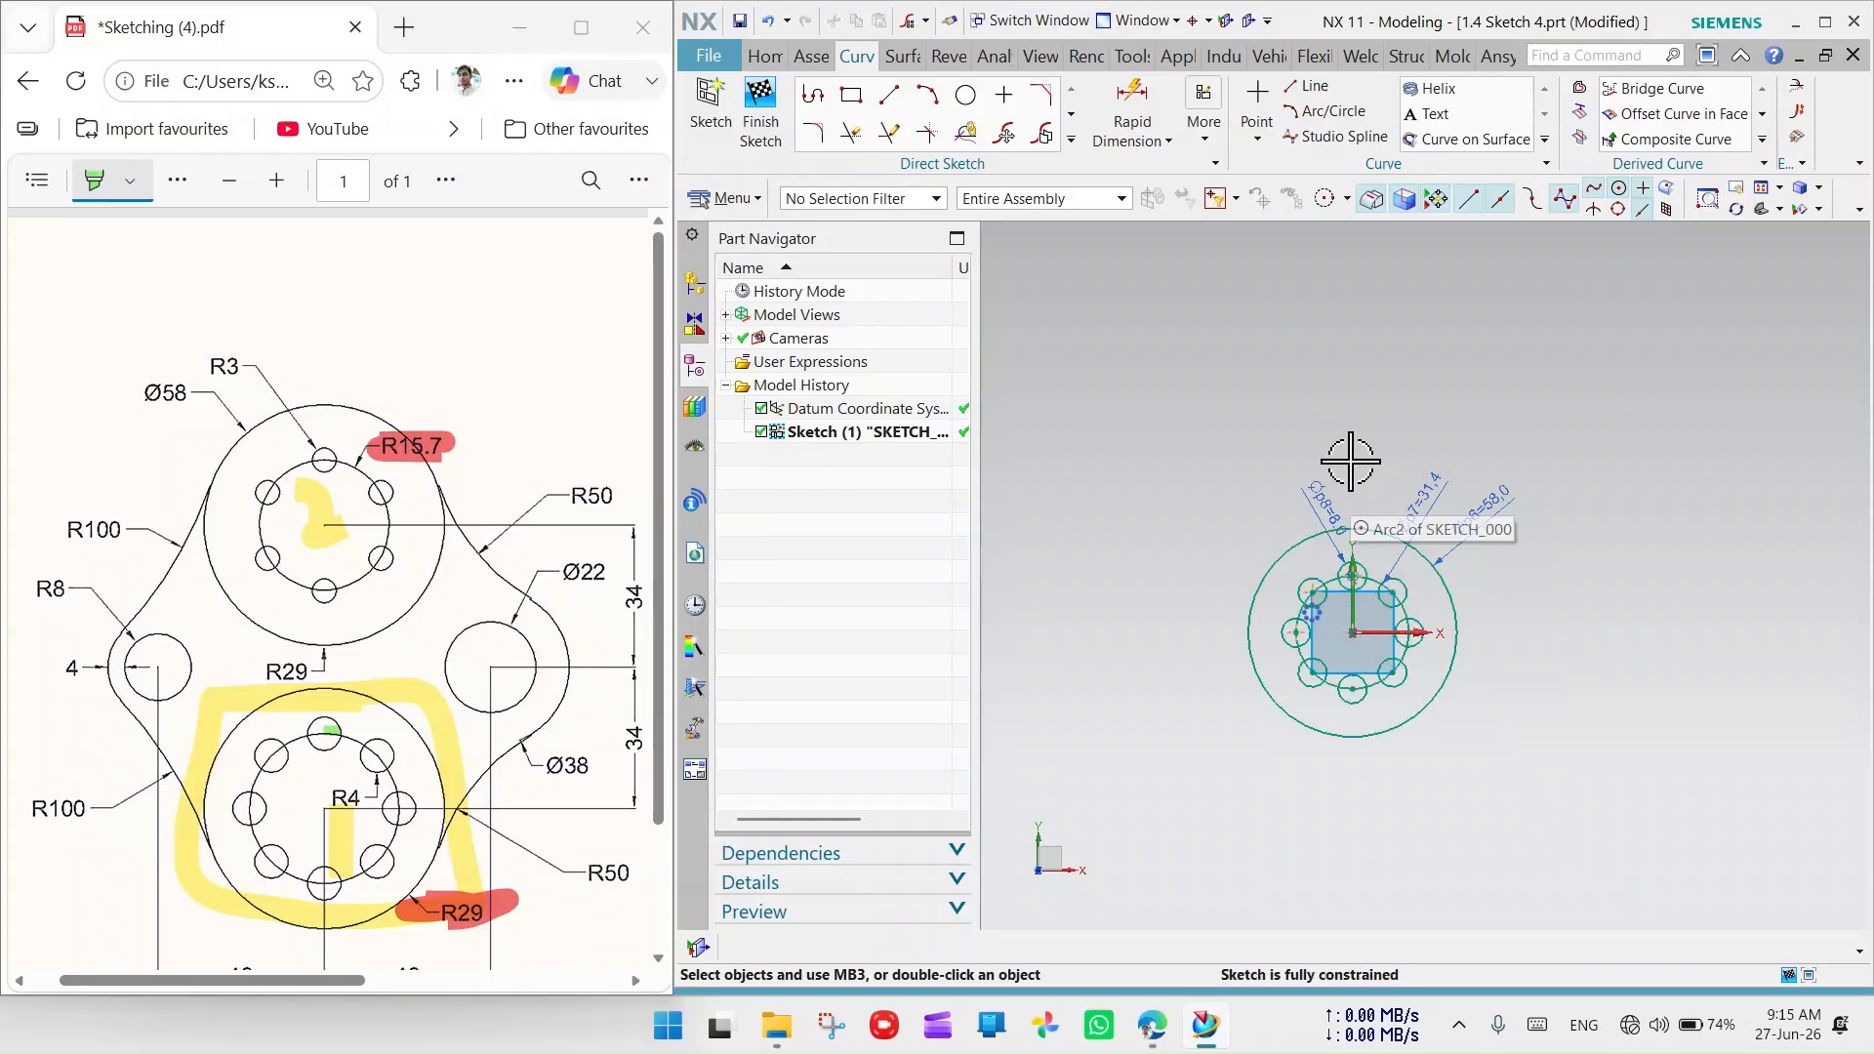
Draw two concentric circles above the existing bolt circle, the inner one about 38.4 mm in diameter, using the Circle tool
{"action": "scroll", "coordinate": [1372, 402], "scroll_direction": "up", "scroll_amount": 2}
{"action": "scroll", "coordinate": [1375, 401], "scroll_direction": "up", "scroll_amount": 1}
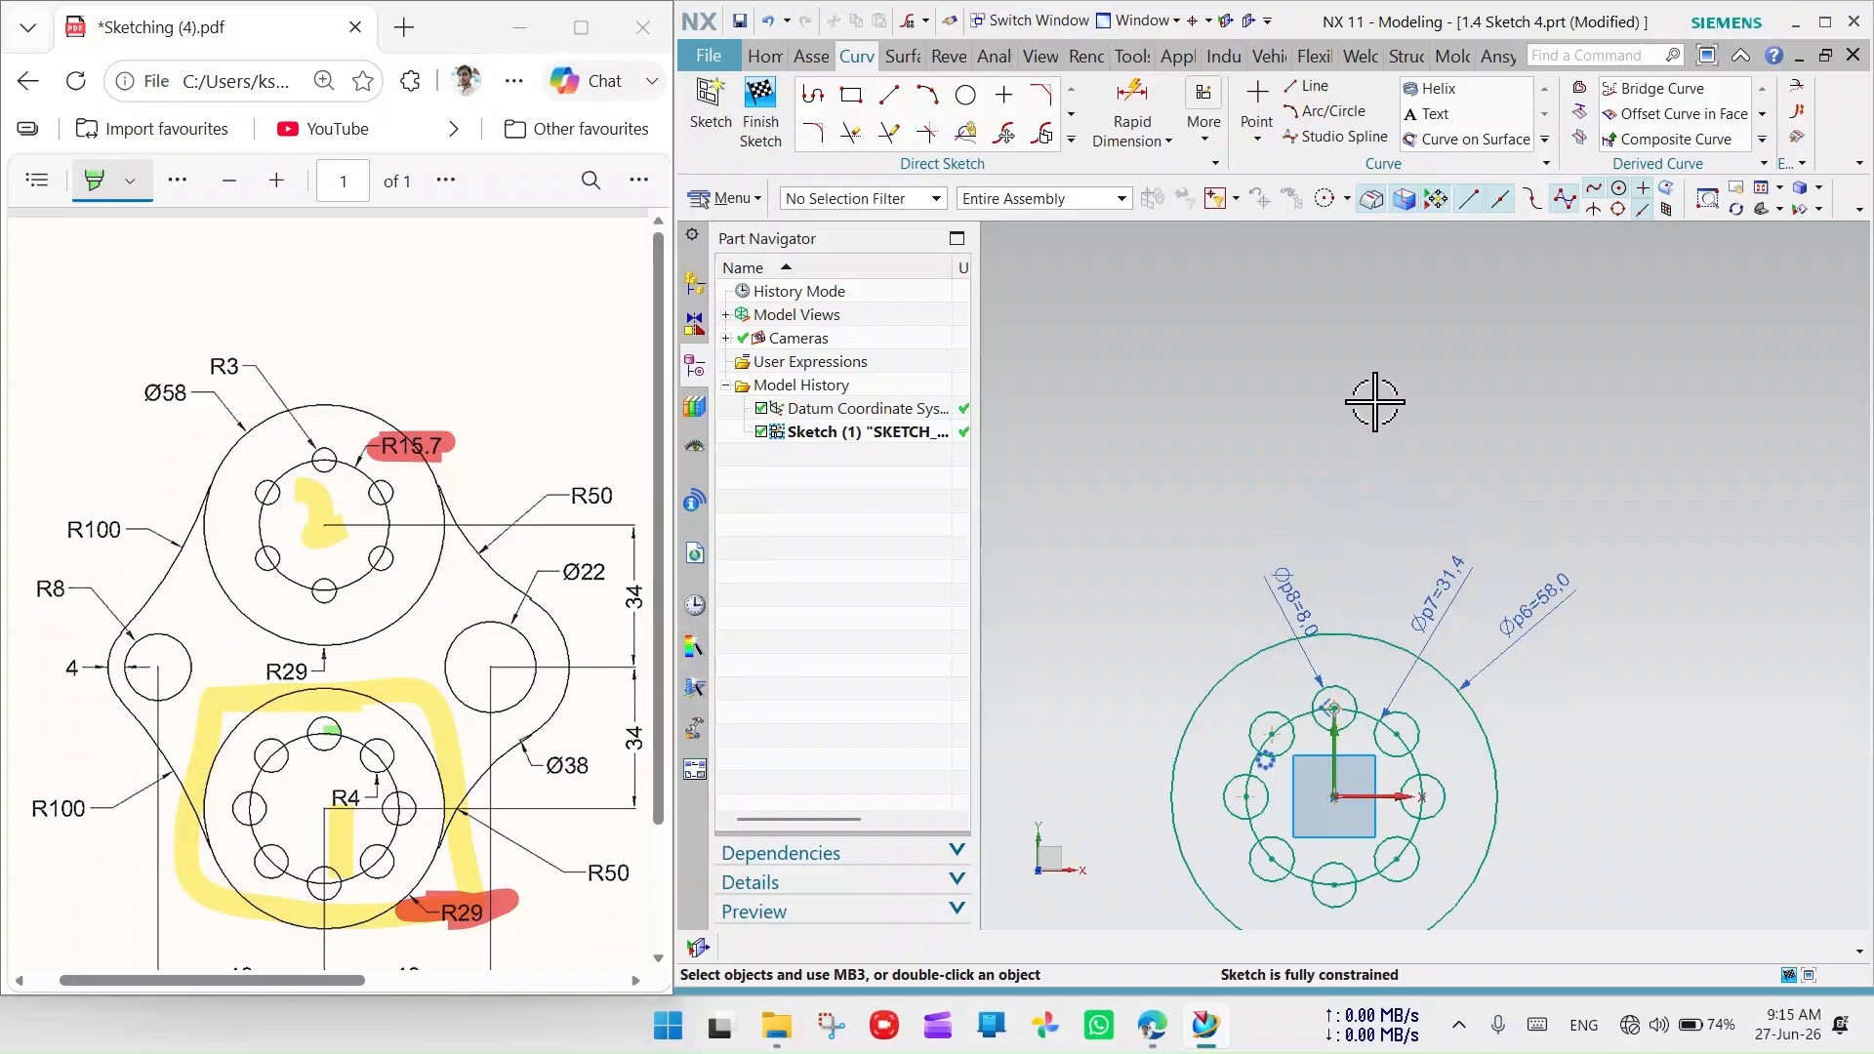
{"action": "scroll", "coordinate": [1375, 401], "scroll_direction": "down", "scroll_amount": 1}
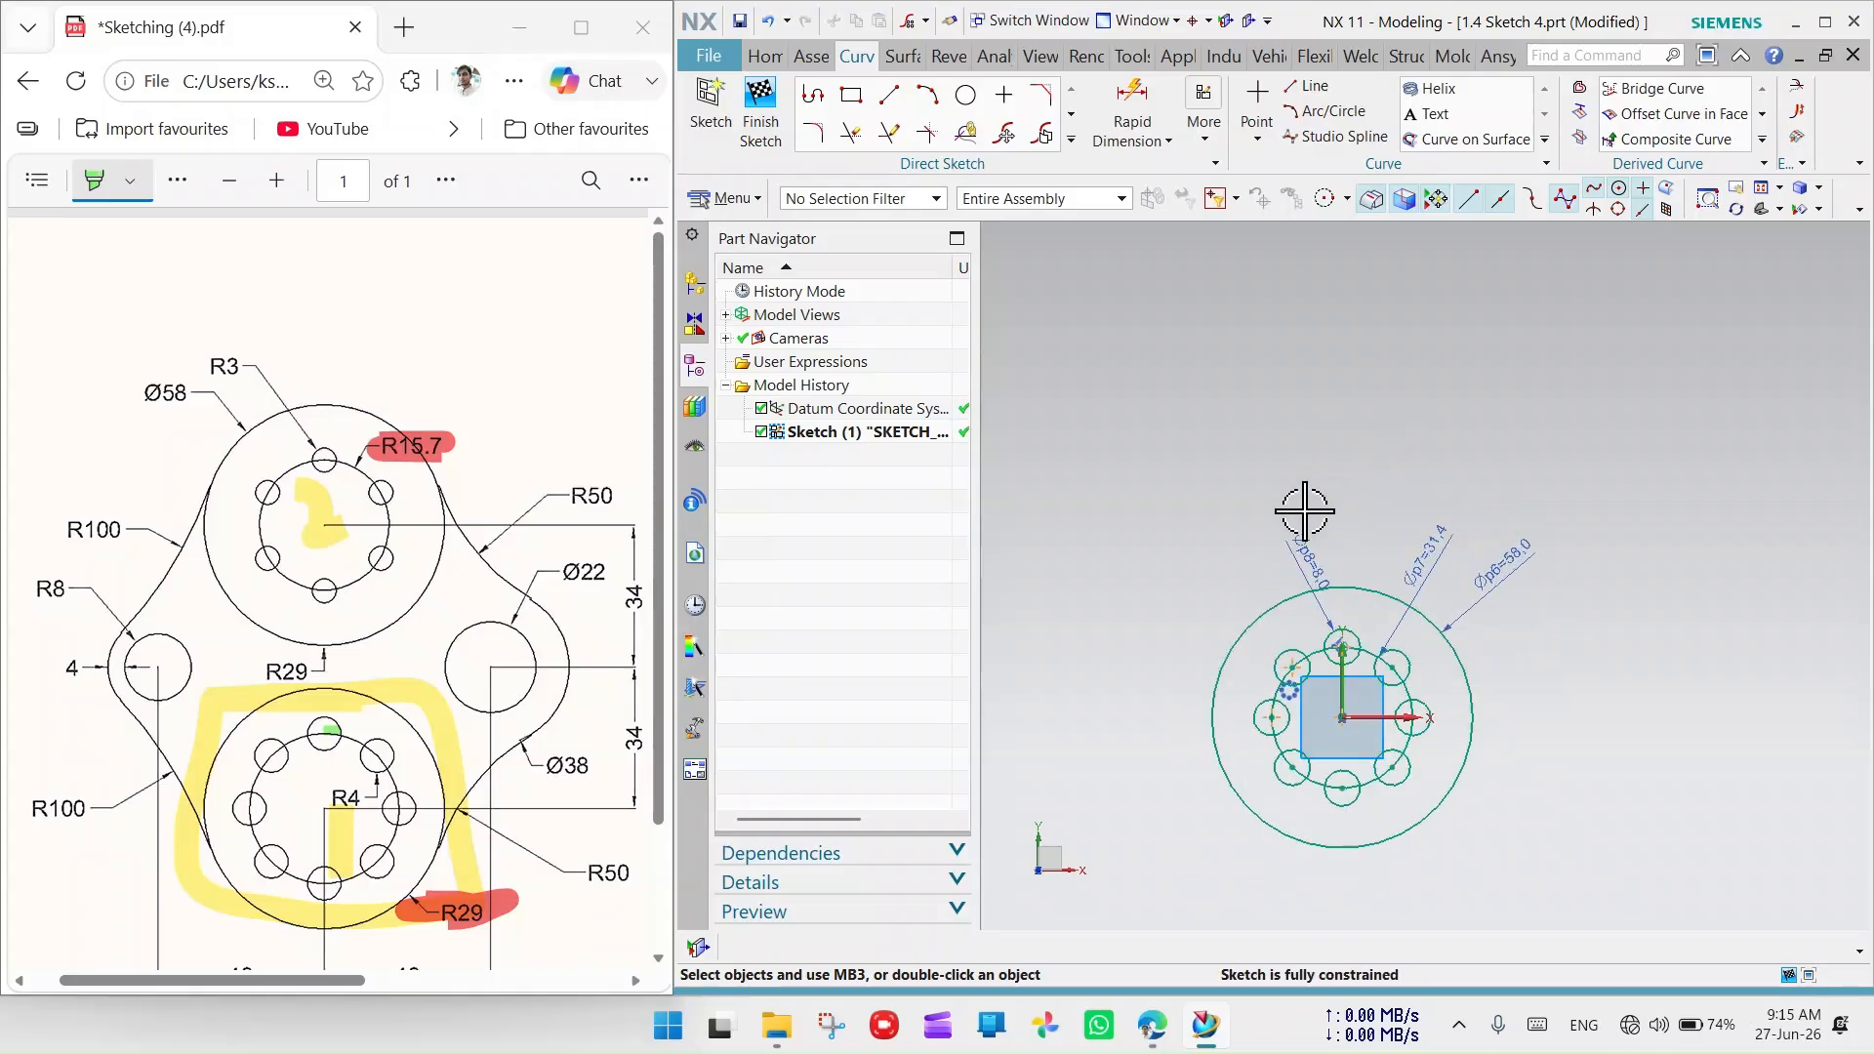
{"action": "left_click", "coordinate": [967, 97]}
{"action": "left_click", "coordinate": [1351, 335]}
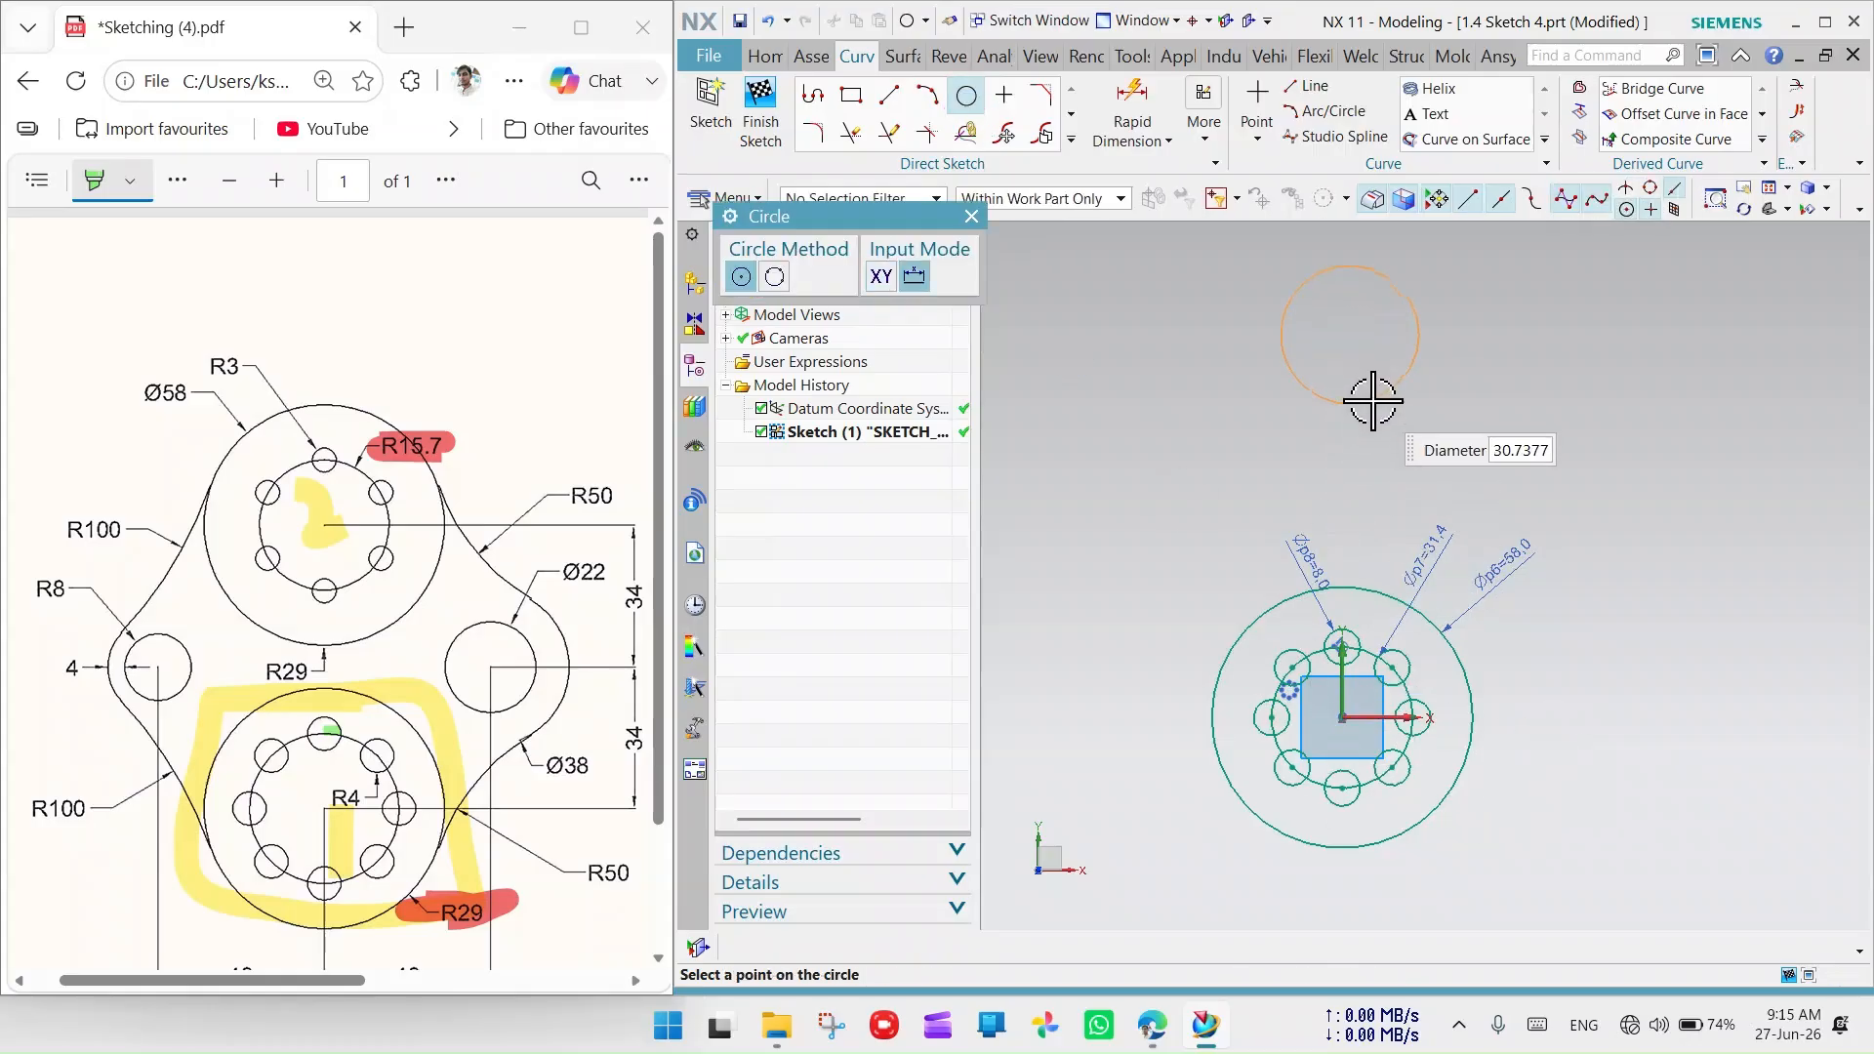
{"action": "left_click", "coordinate": [1376, 414]}
{"action": "scroll", "coordinate": [1337, 345], "scroll_direction": "down", "scroll_amount": 3}
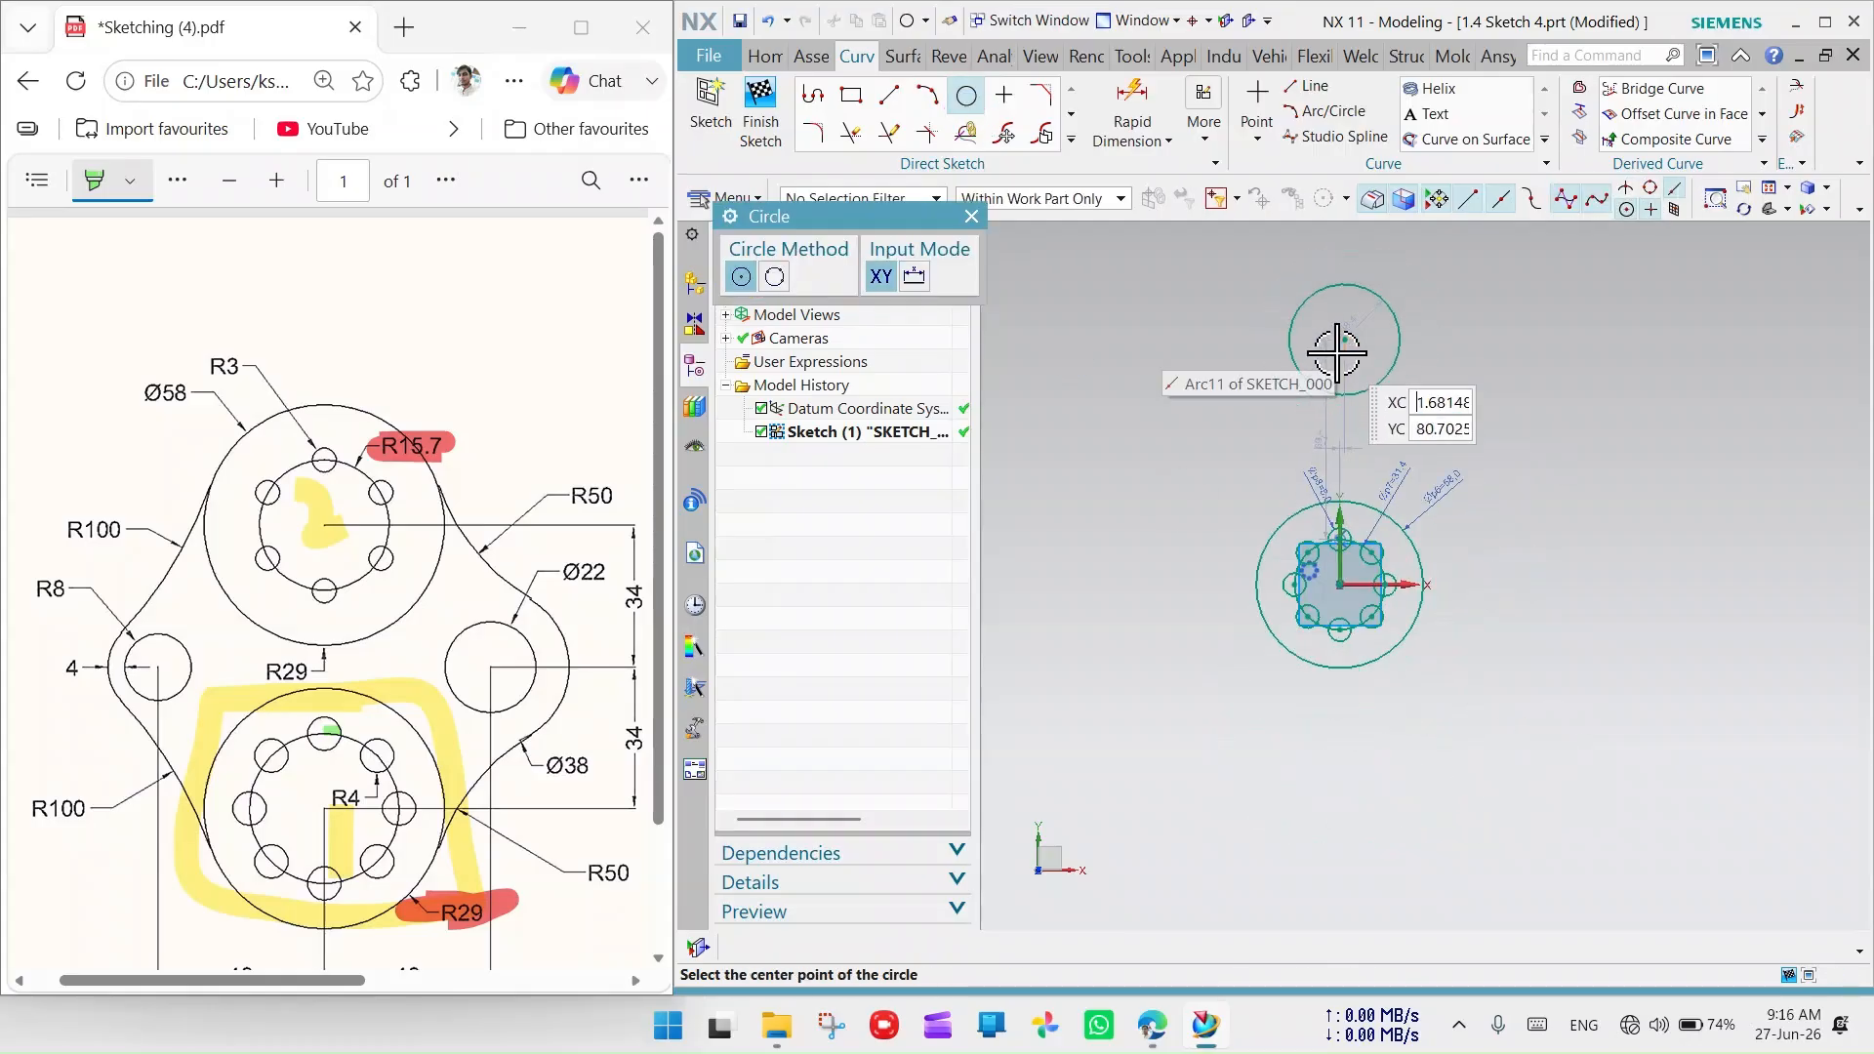
{"action": "scroll", "coordinate": [1339, 258], "scroll_direction": "up", "scroll_amount": 3}
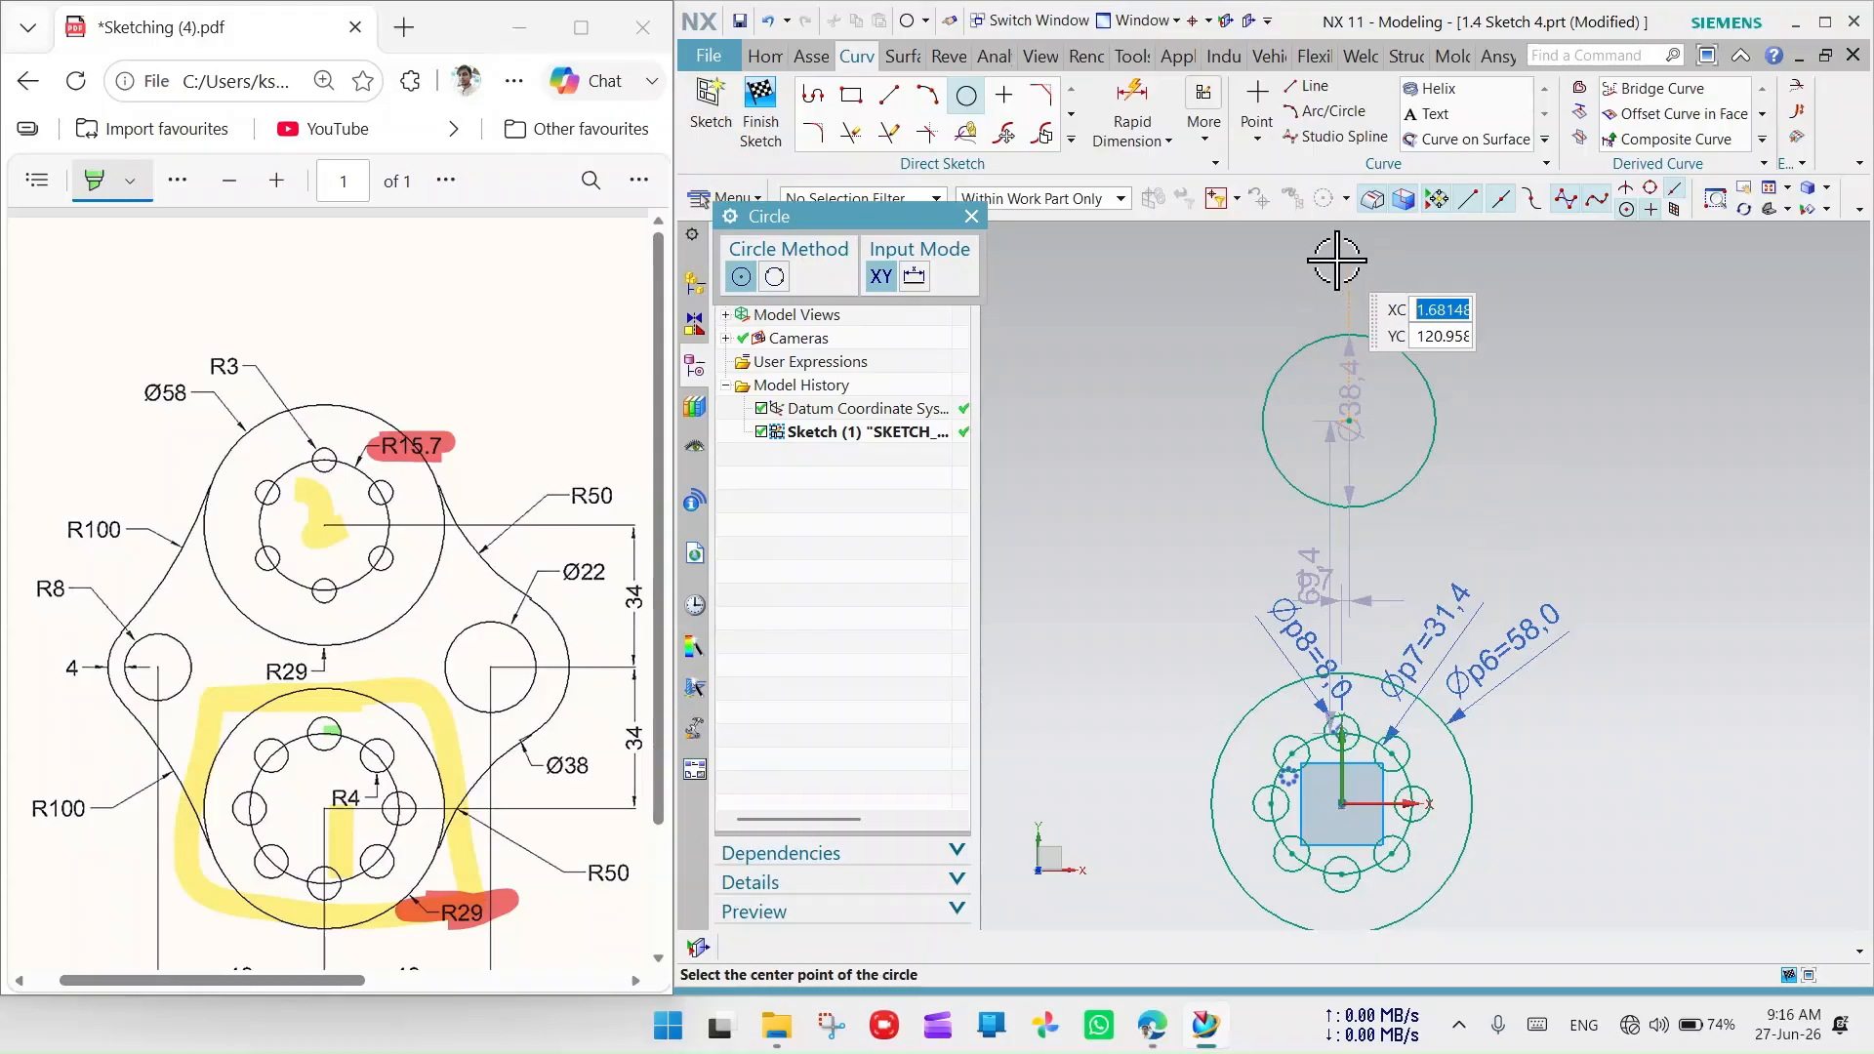
{"action": "left_click", "coordinate": [1350, 420]}
{"action": "left_click", "coordinate": [1438, 576]}
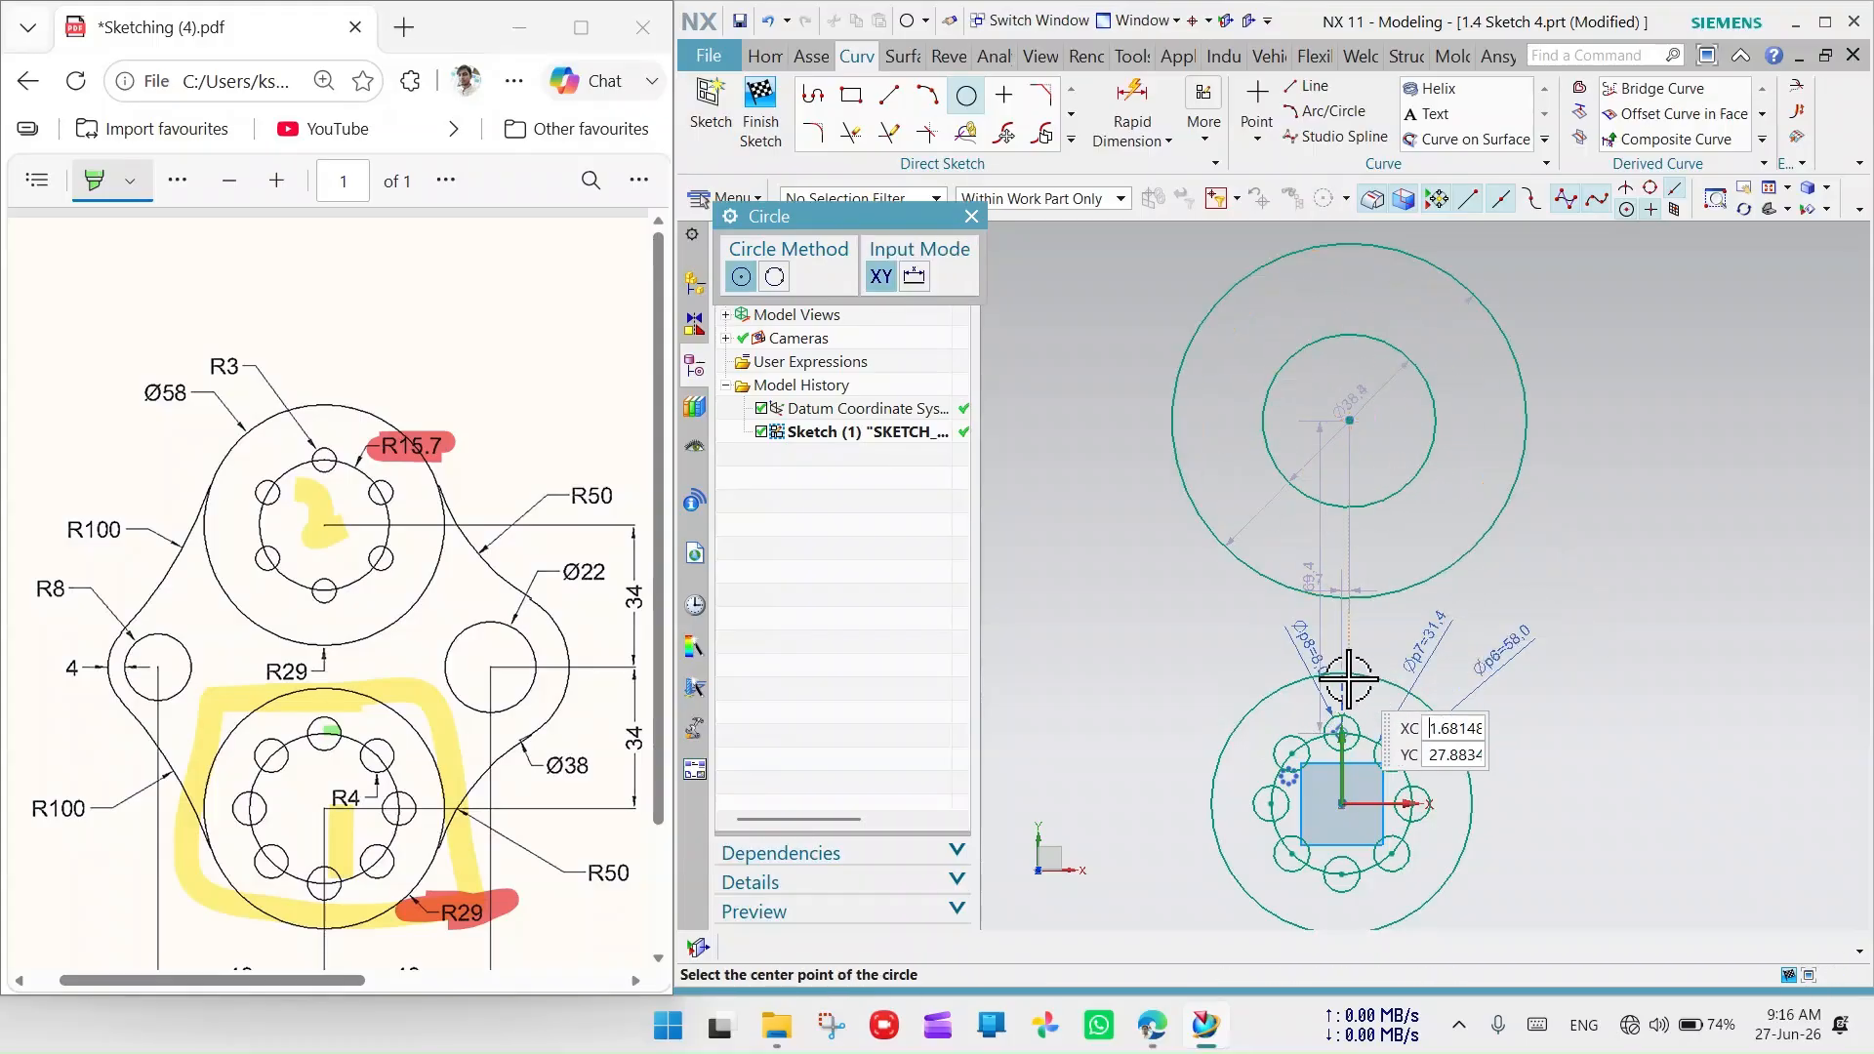
{"action": "left_click", "coordinate": [972, 217]}
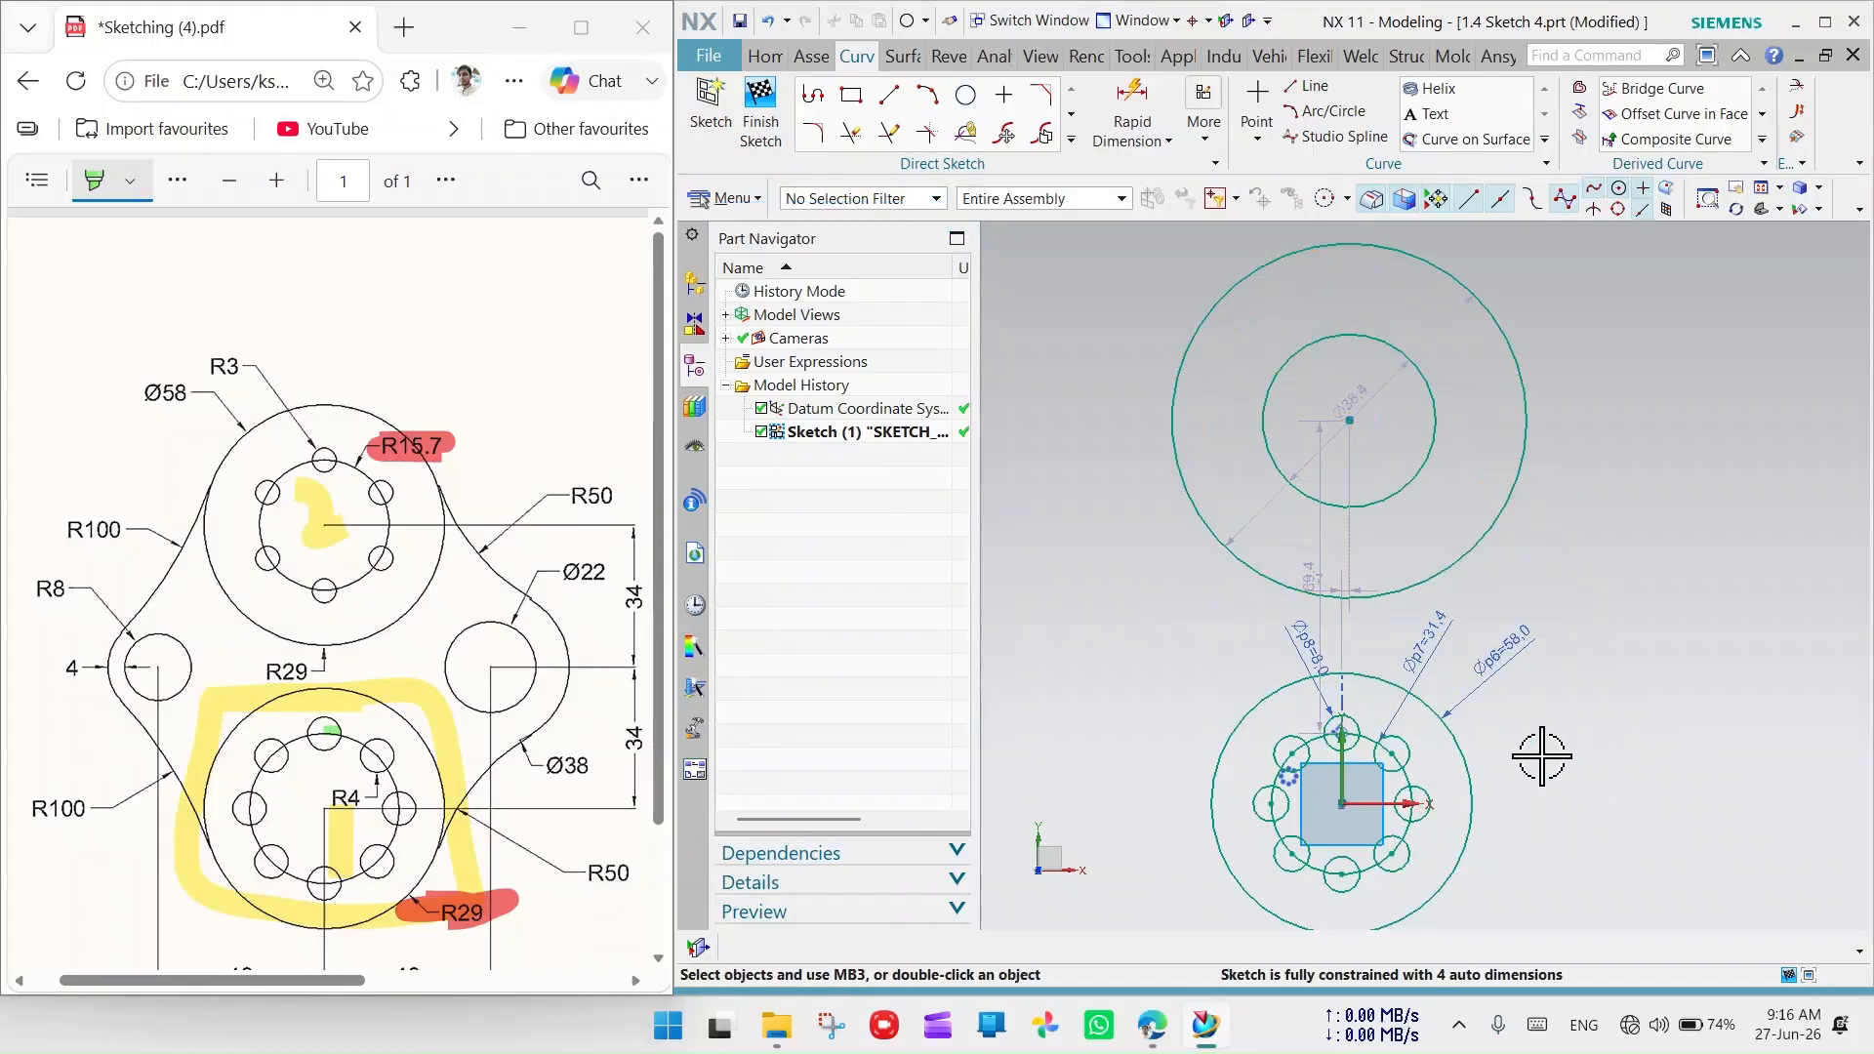
Apply Equal Radius constraints between the two outer circles and between the upper inner circle and the lower 31.4 mm bolt circle
{"action": "left_click", "coordinate": [1442, 719]}
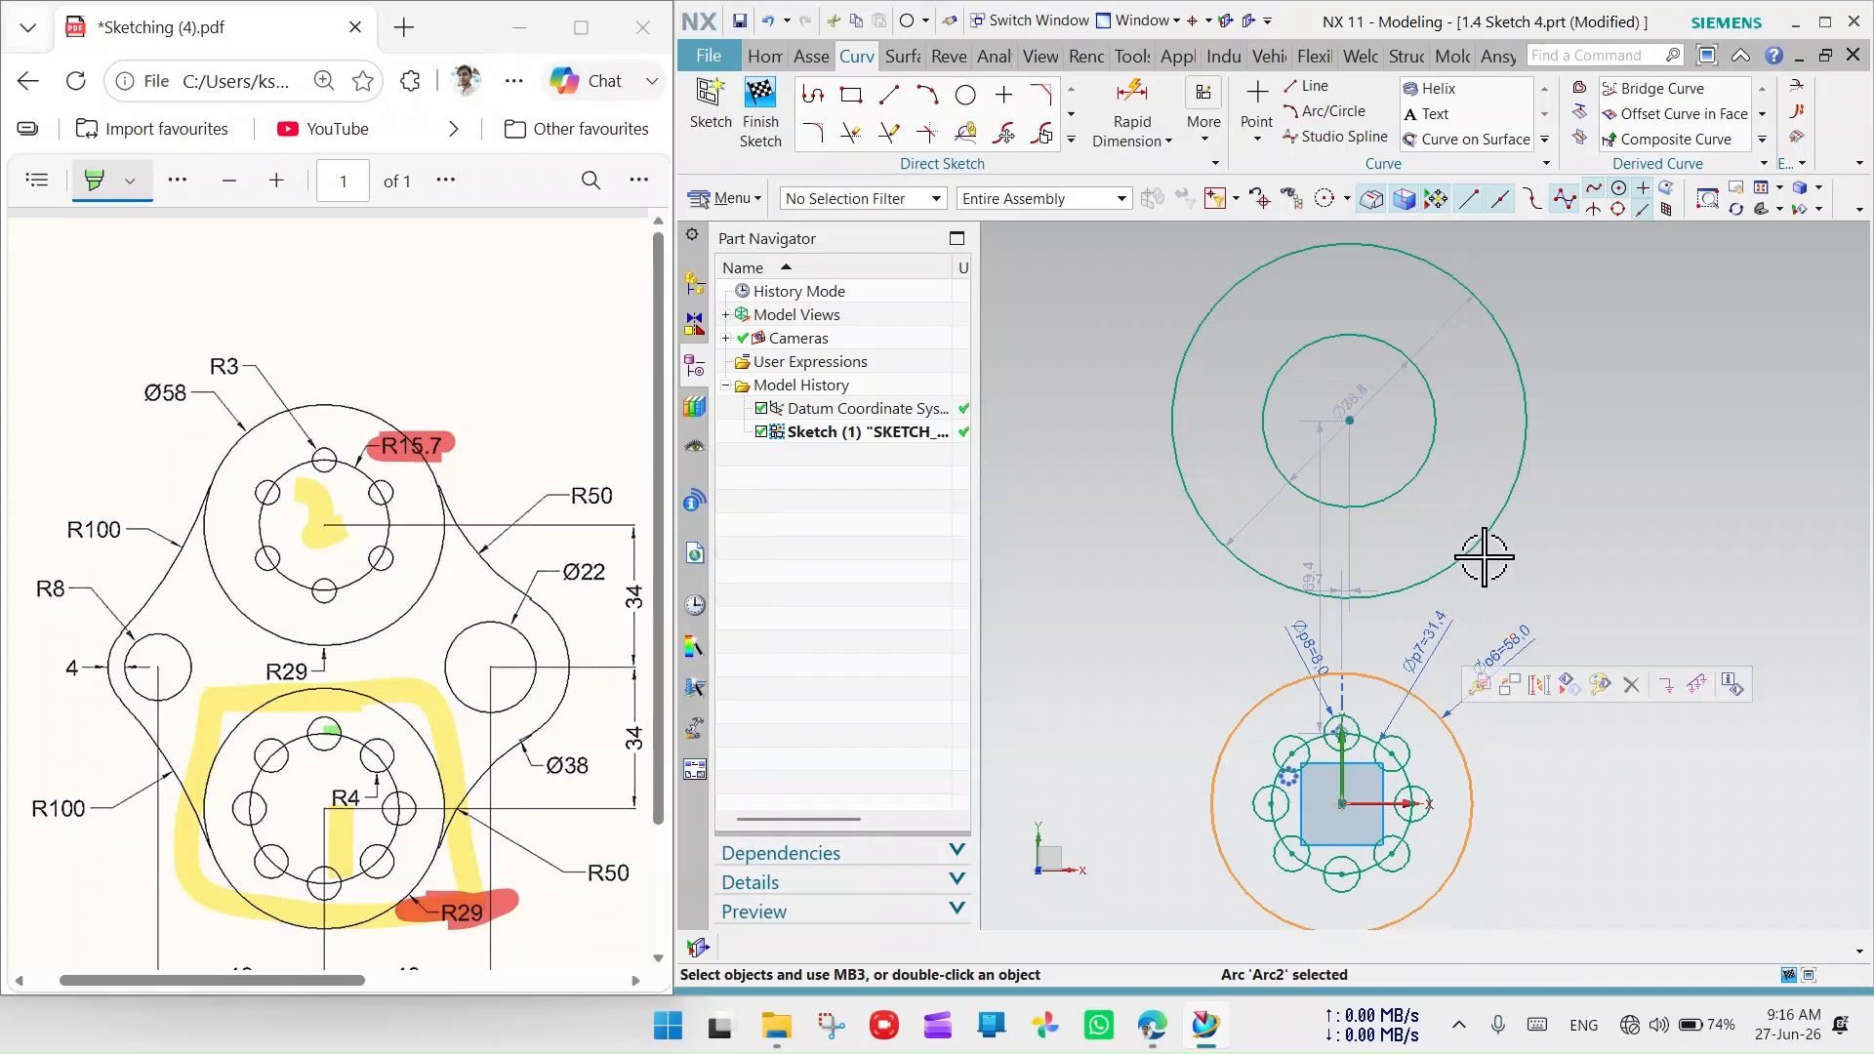
{"action": "left_click", "coordinate": [1484, 546]}
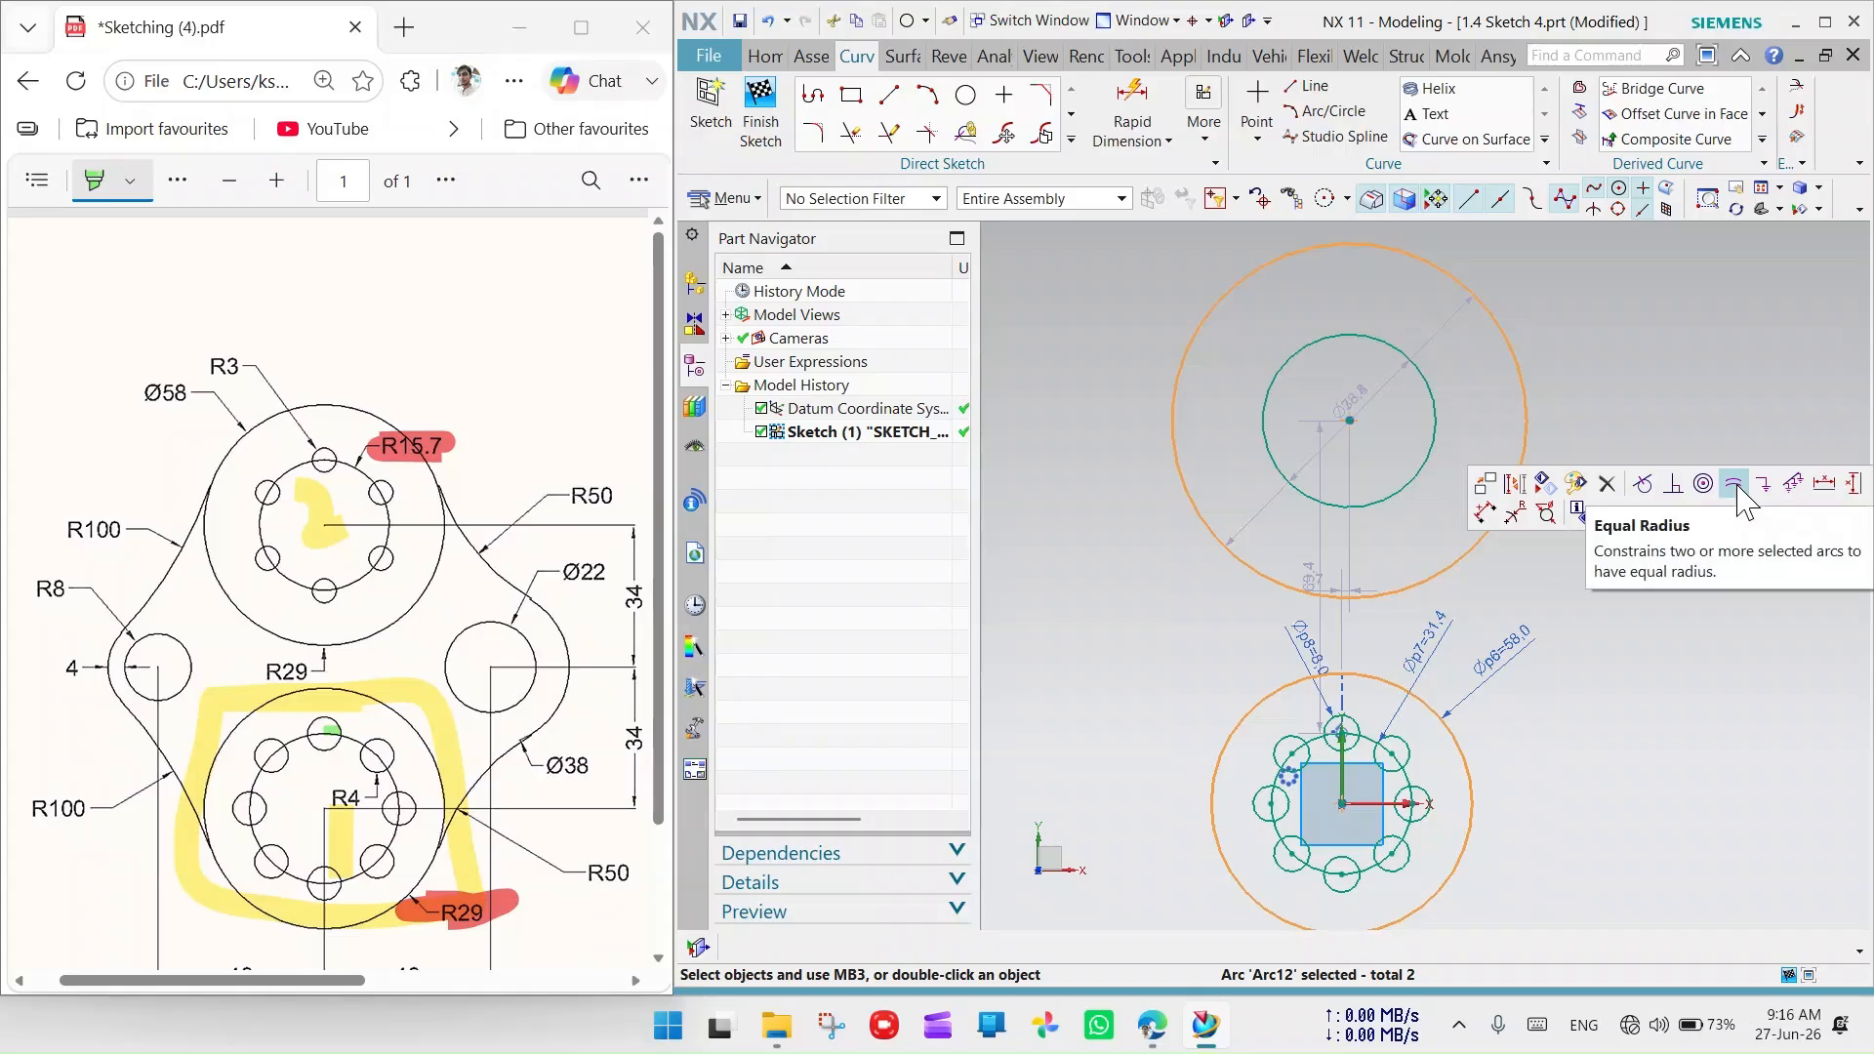
{"action": "left_click", "coordinate": [1736, 486]}
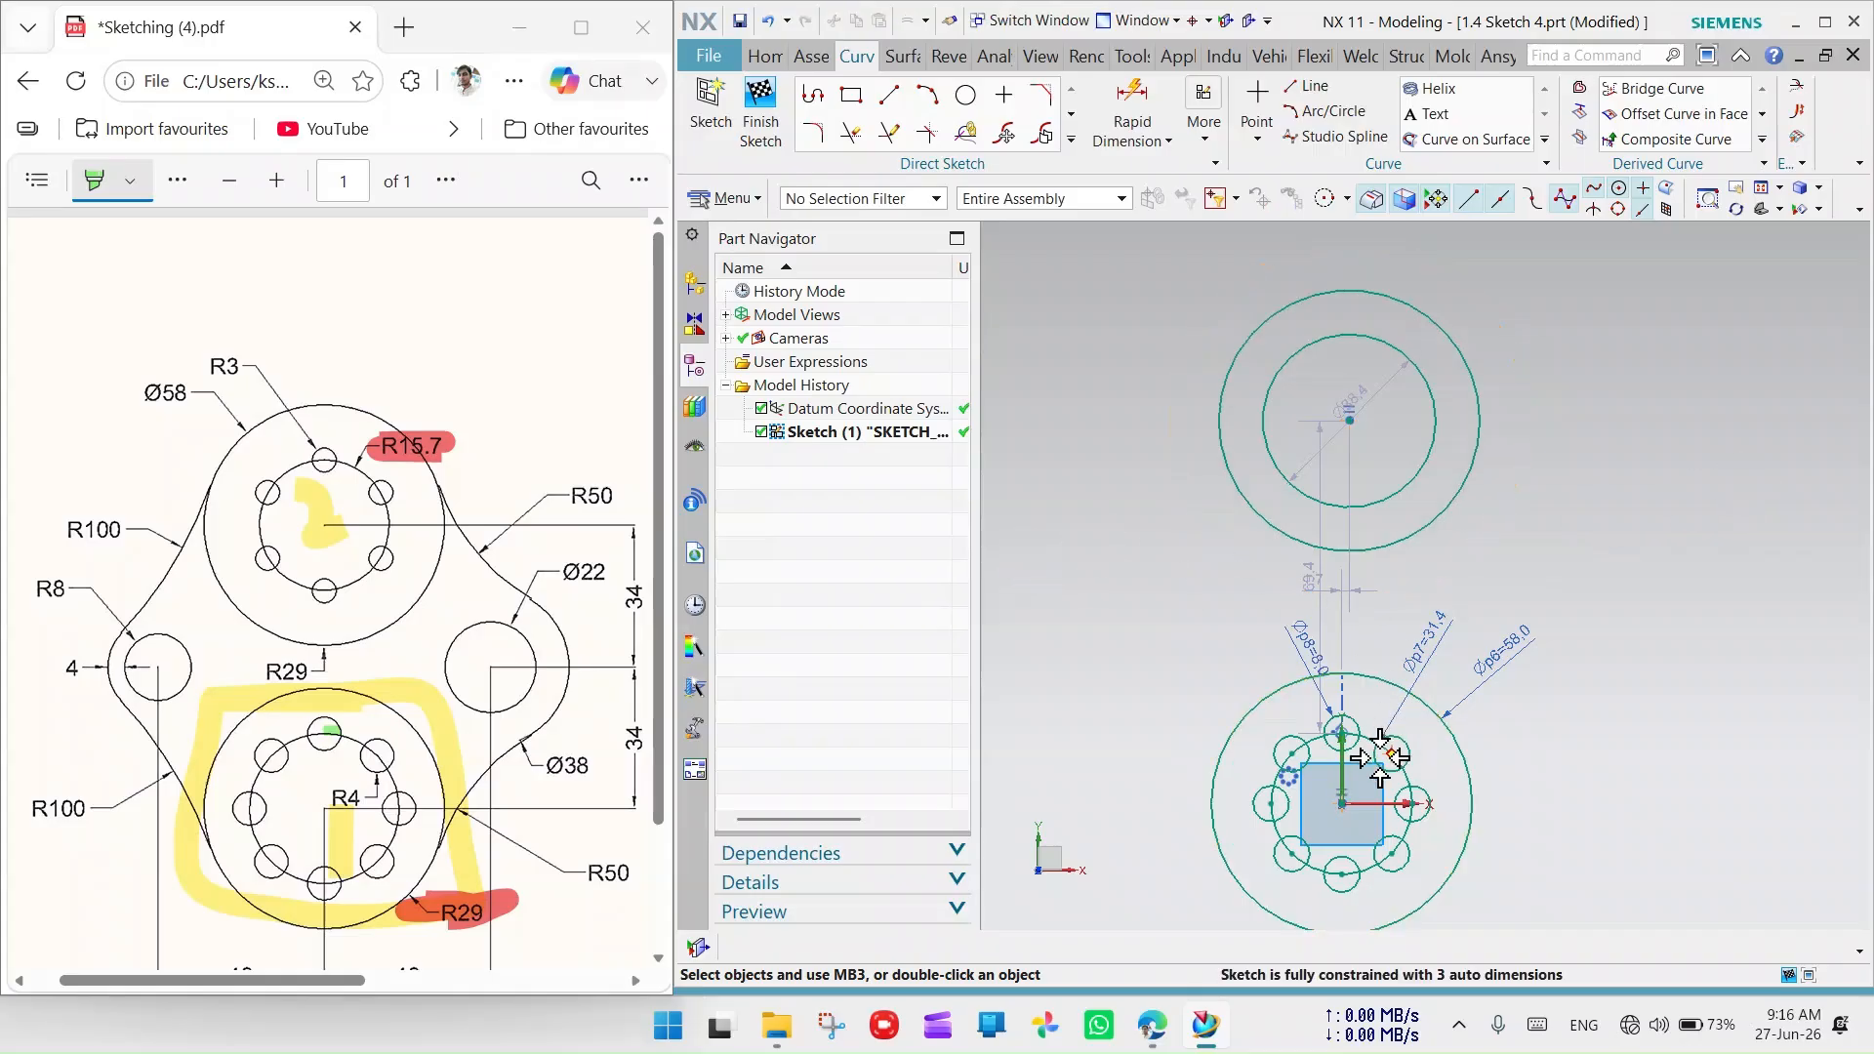
{"action": "scroll", "coordinate": [1368, 750], "scroll_direction": "up", "scroll_amount": 5}
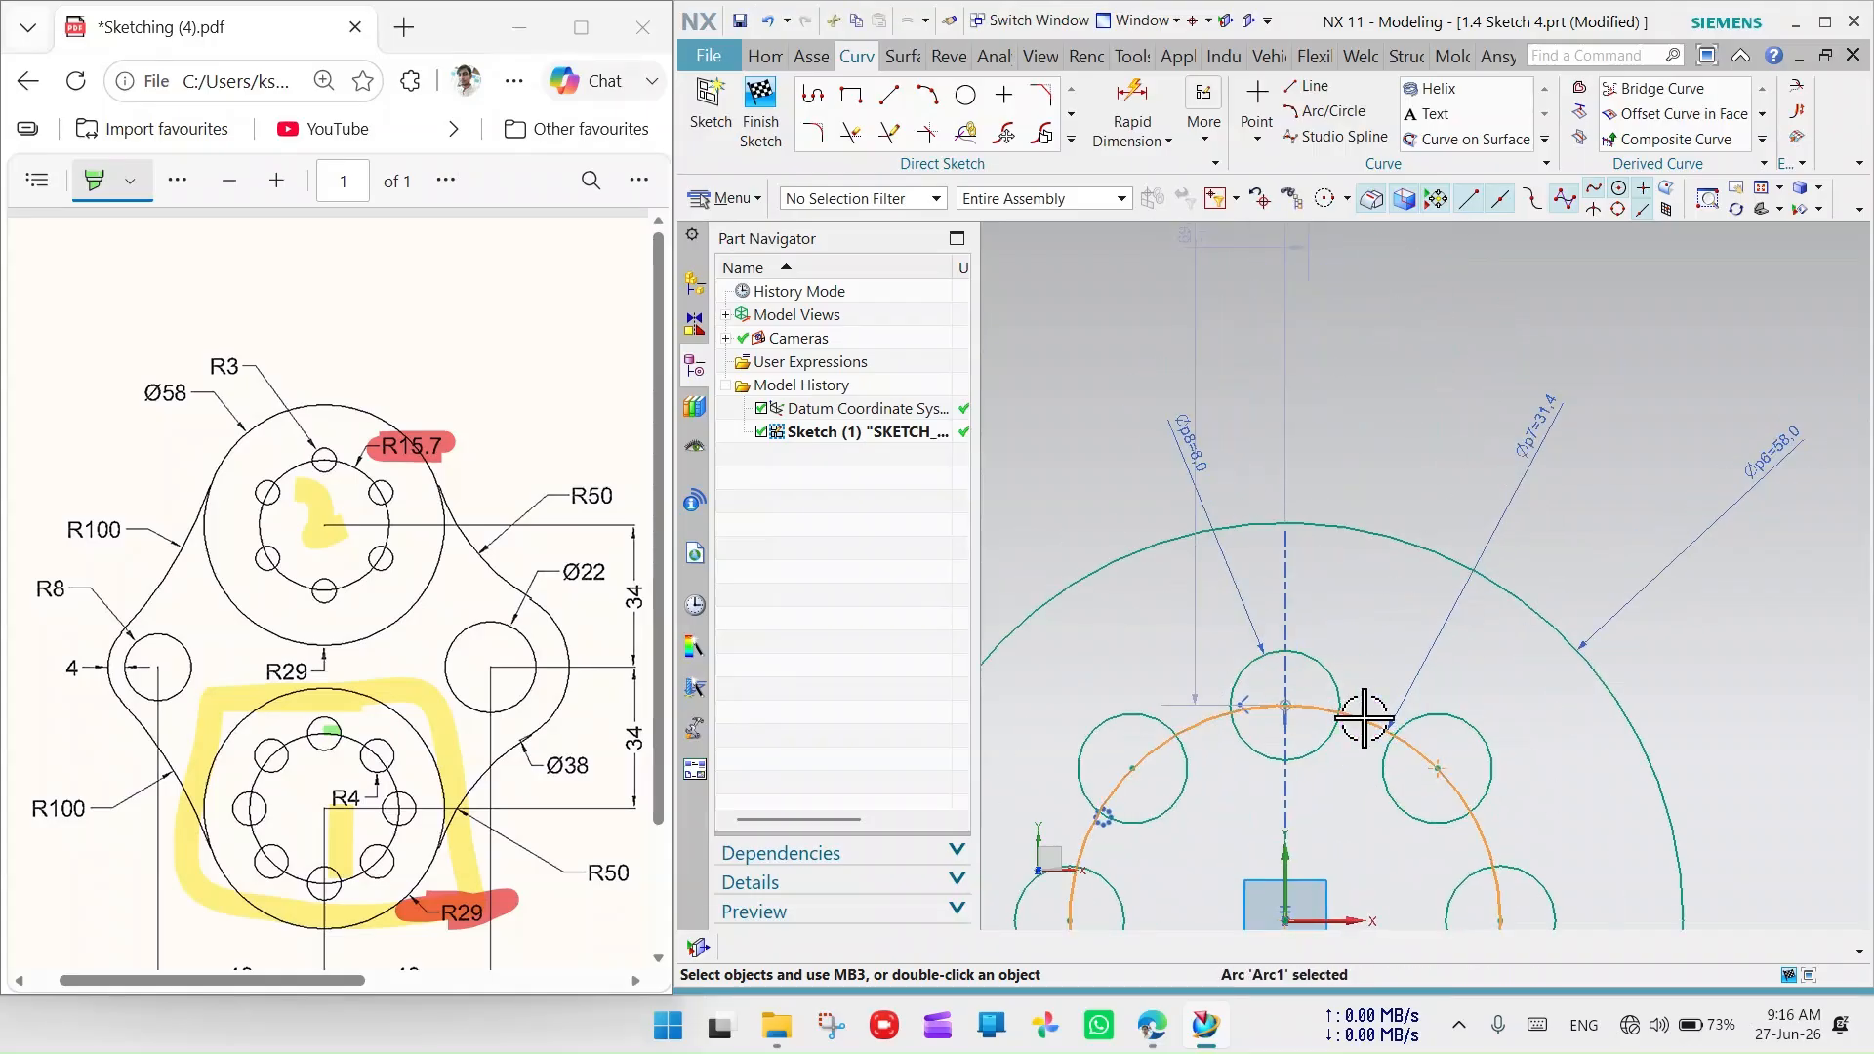
{"action": "scroll", "coordinate": [1372, 727], "scroll_direction": "down", "scroll_amount": 5}
{"action": "left_click", "coordinate": [1433, 480]}
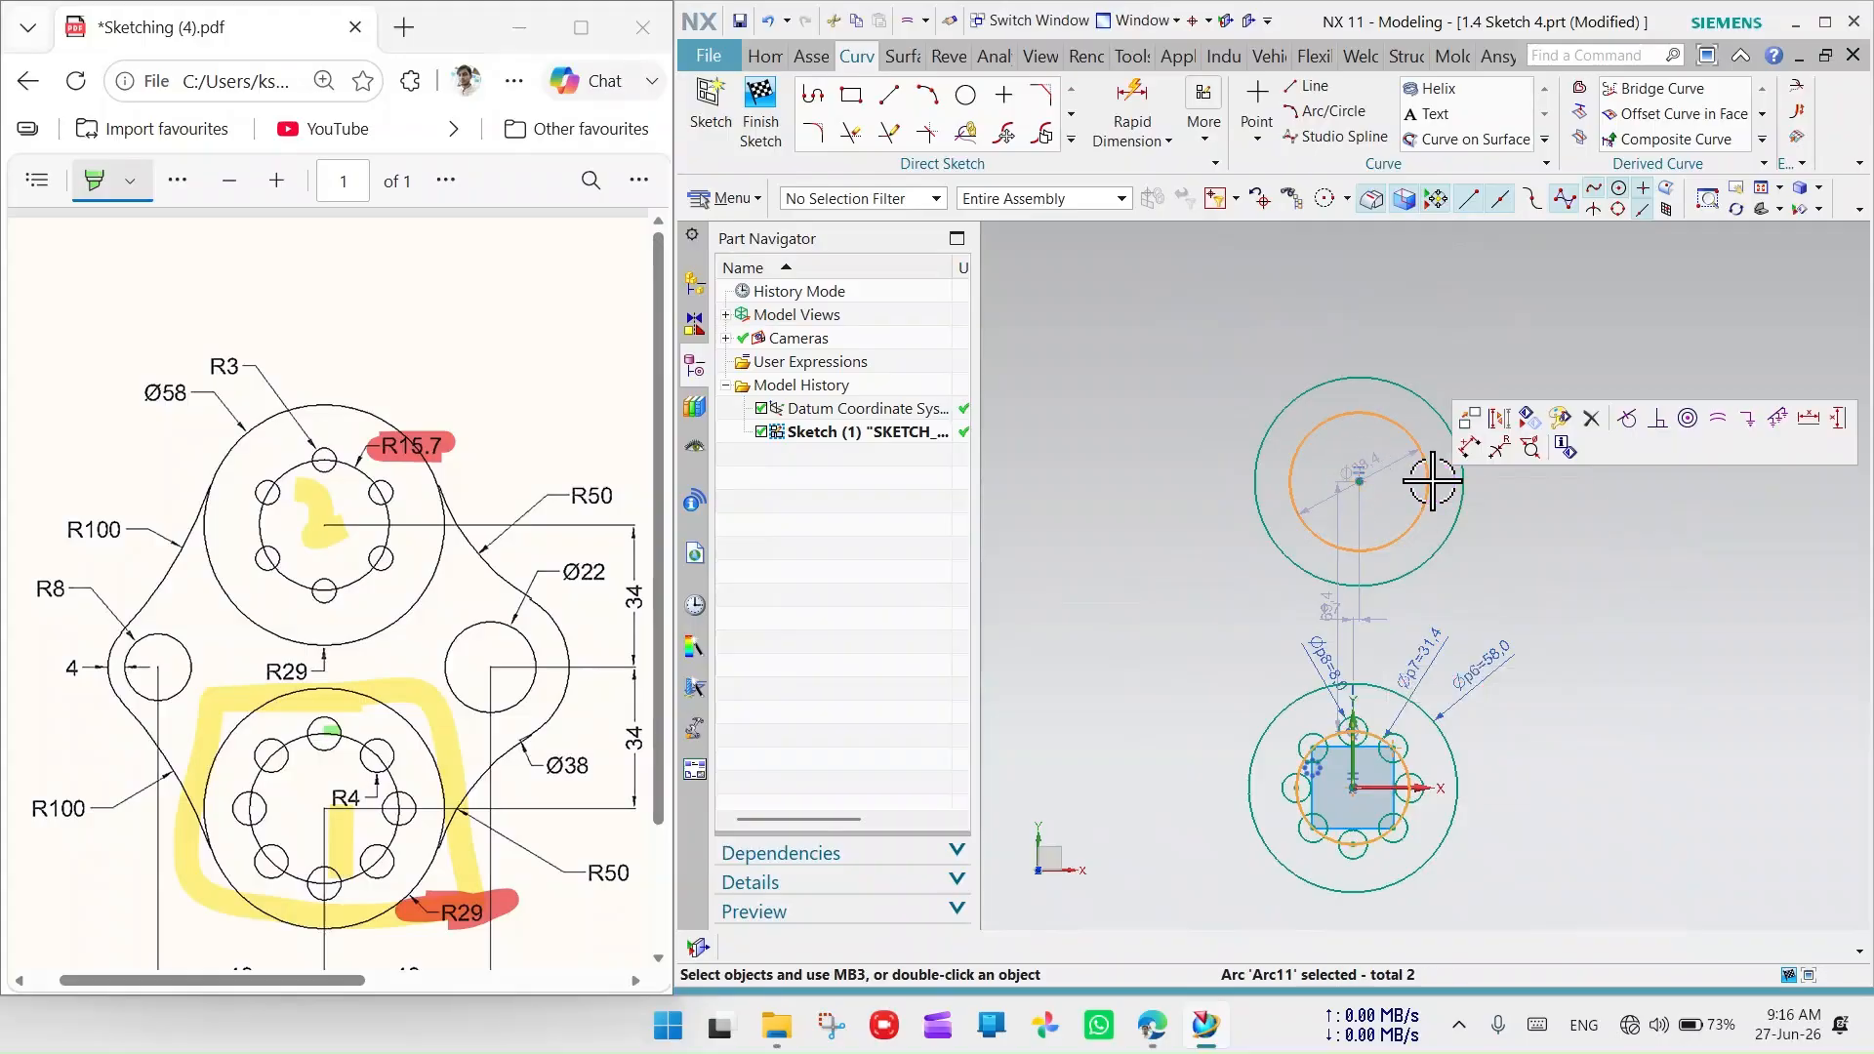
{"action": "left_click", "coordinate": [1718, 421]}
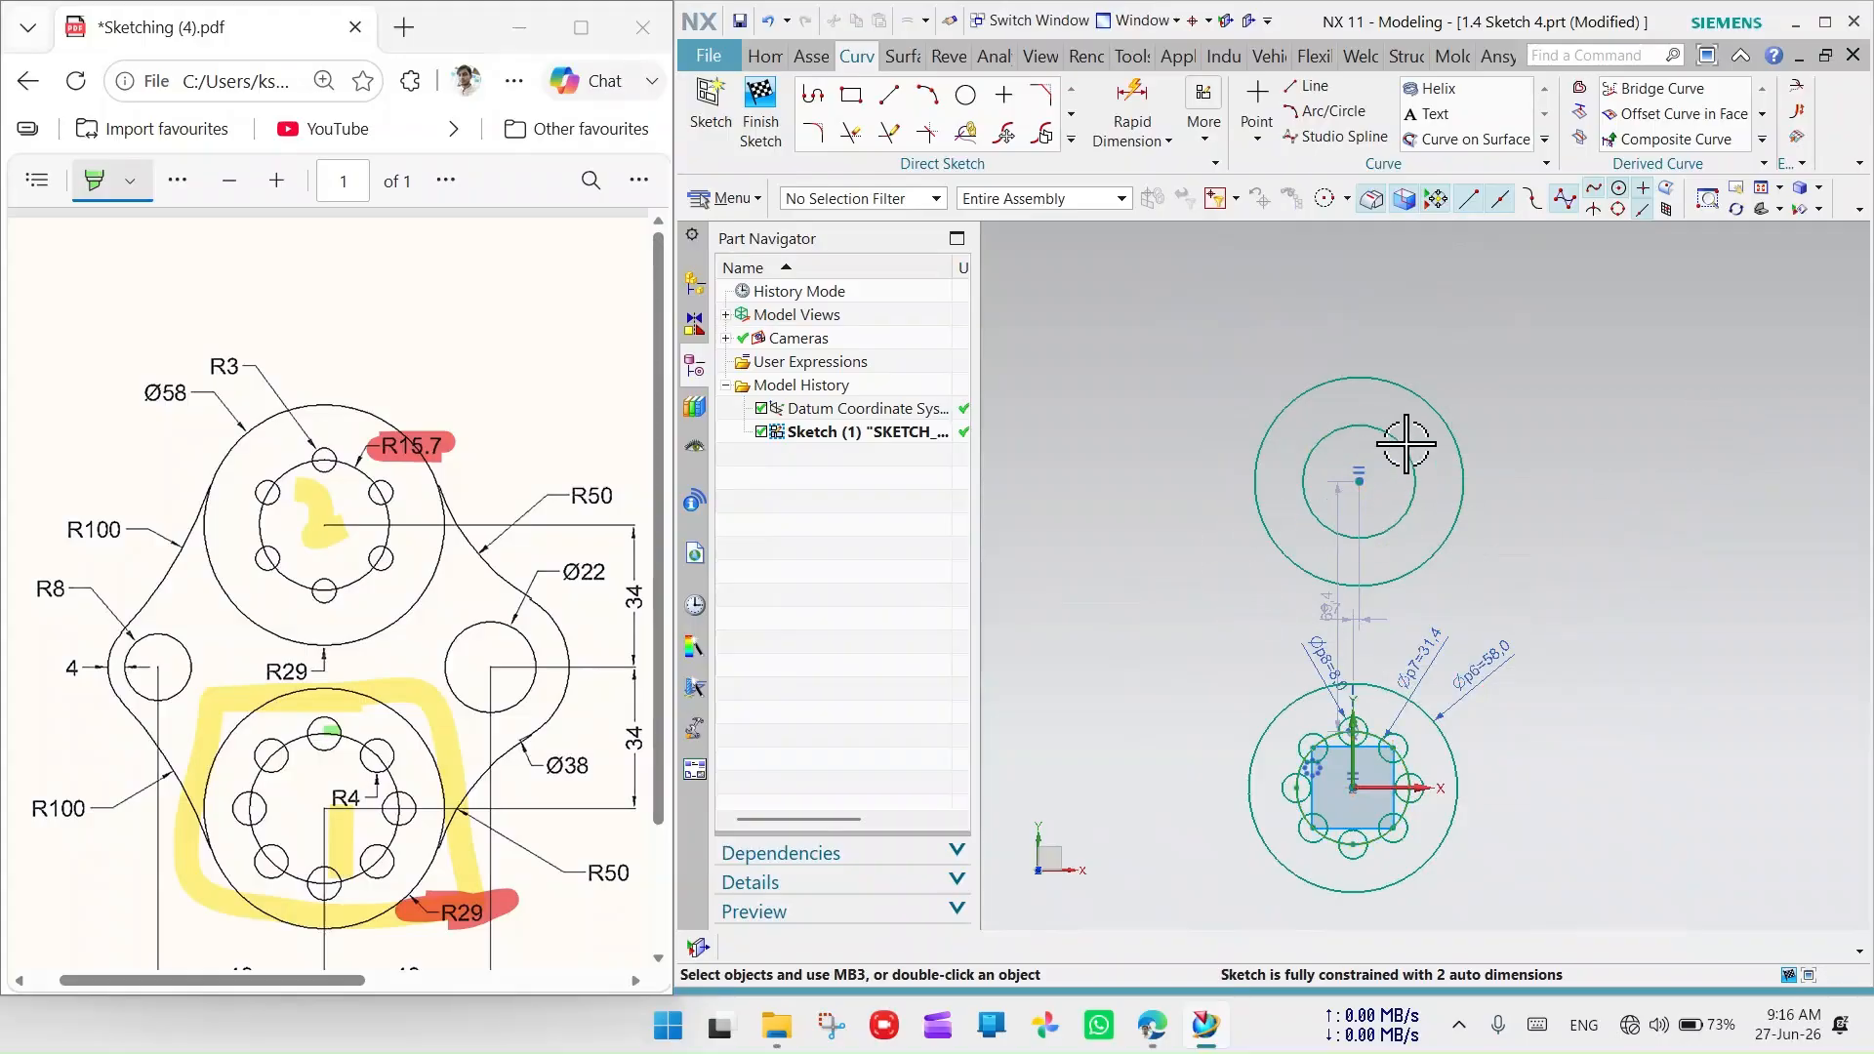
Constrain the upper concentric circles' centre to align vertically with the sketch origin
{"action": "scroll", "coordinate": [1347, 625], "scroll_direction": "up", "scroll_amount": 3}
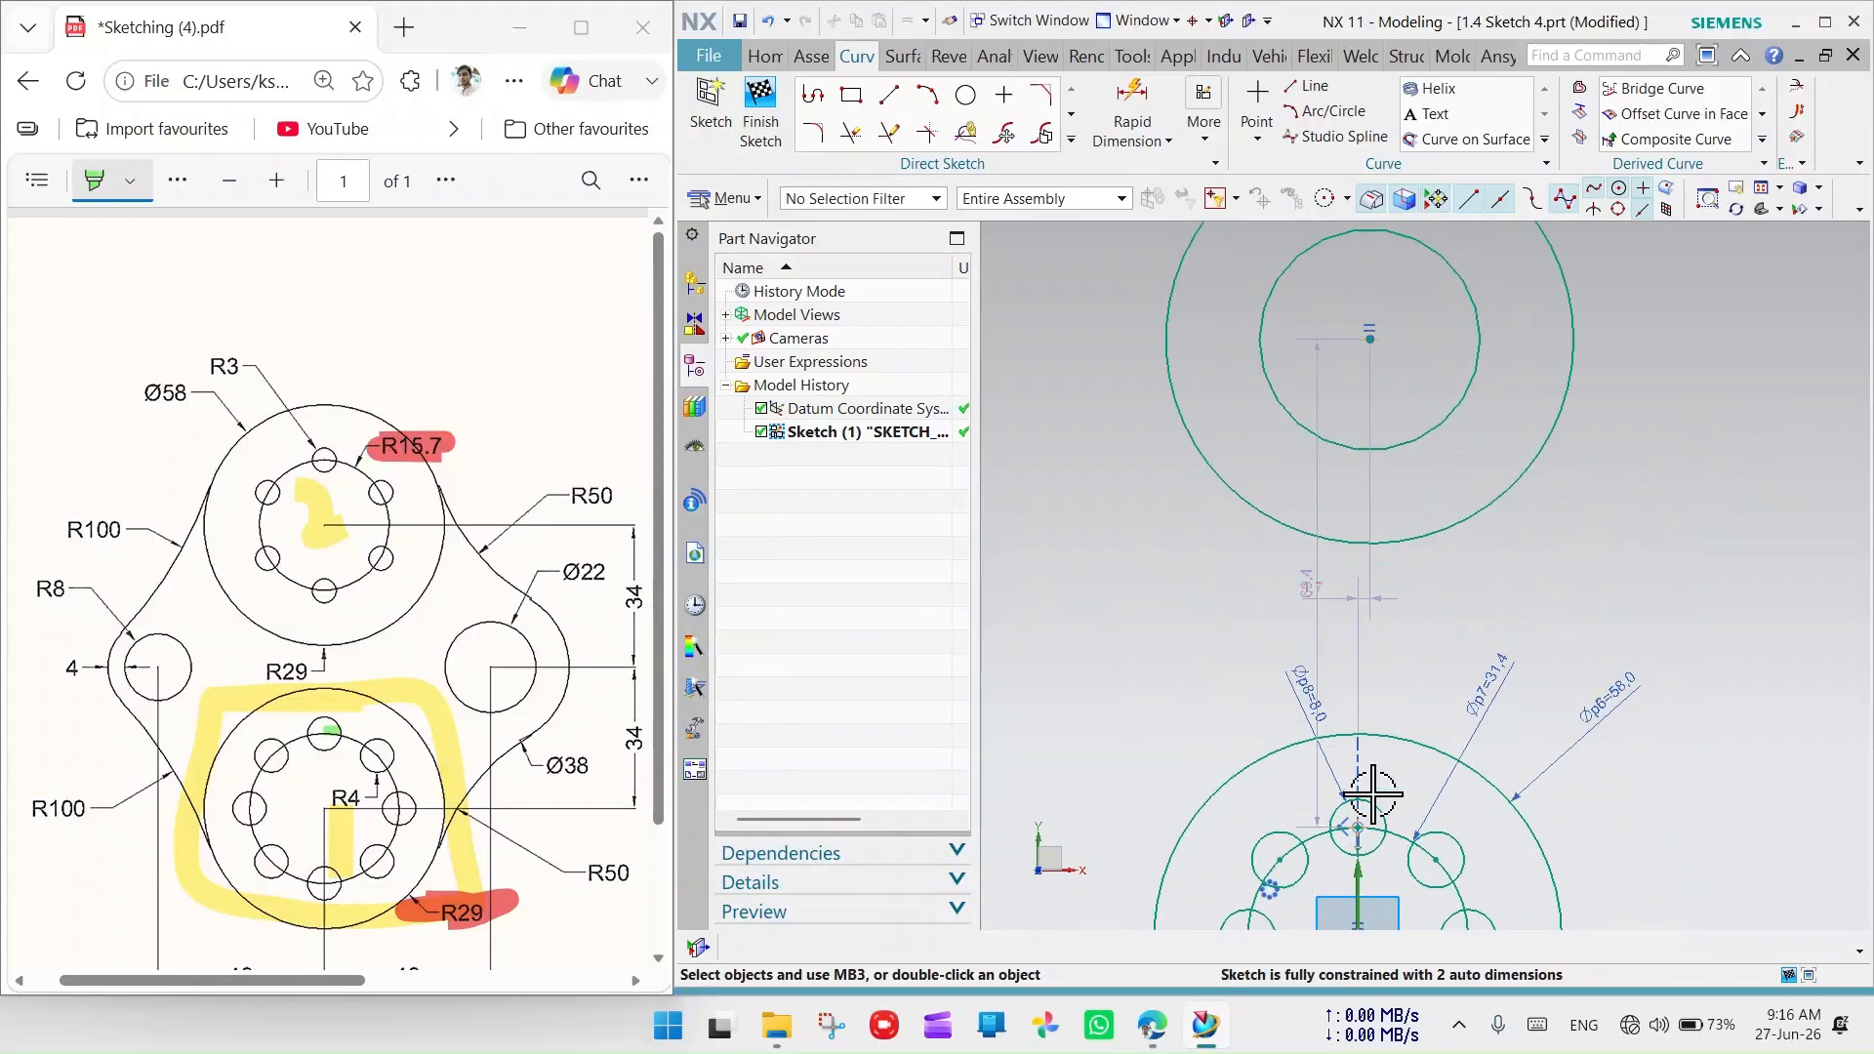
{"action": "scroll", "coordinate": [1363, 722], "scroll_direction": "down", "scroll_amount": 2}
{"action": "scroll", "coordinate": [1364, 828], "scroll_direction": "up", "scroll_amount": 3}
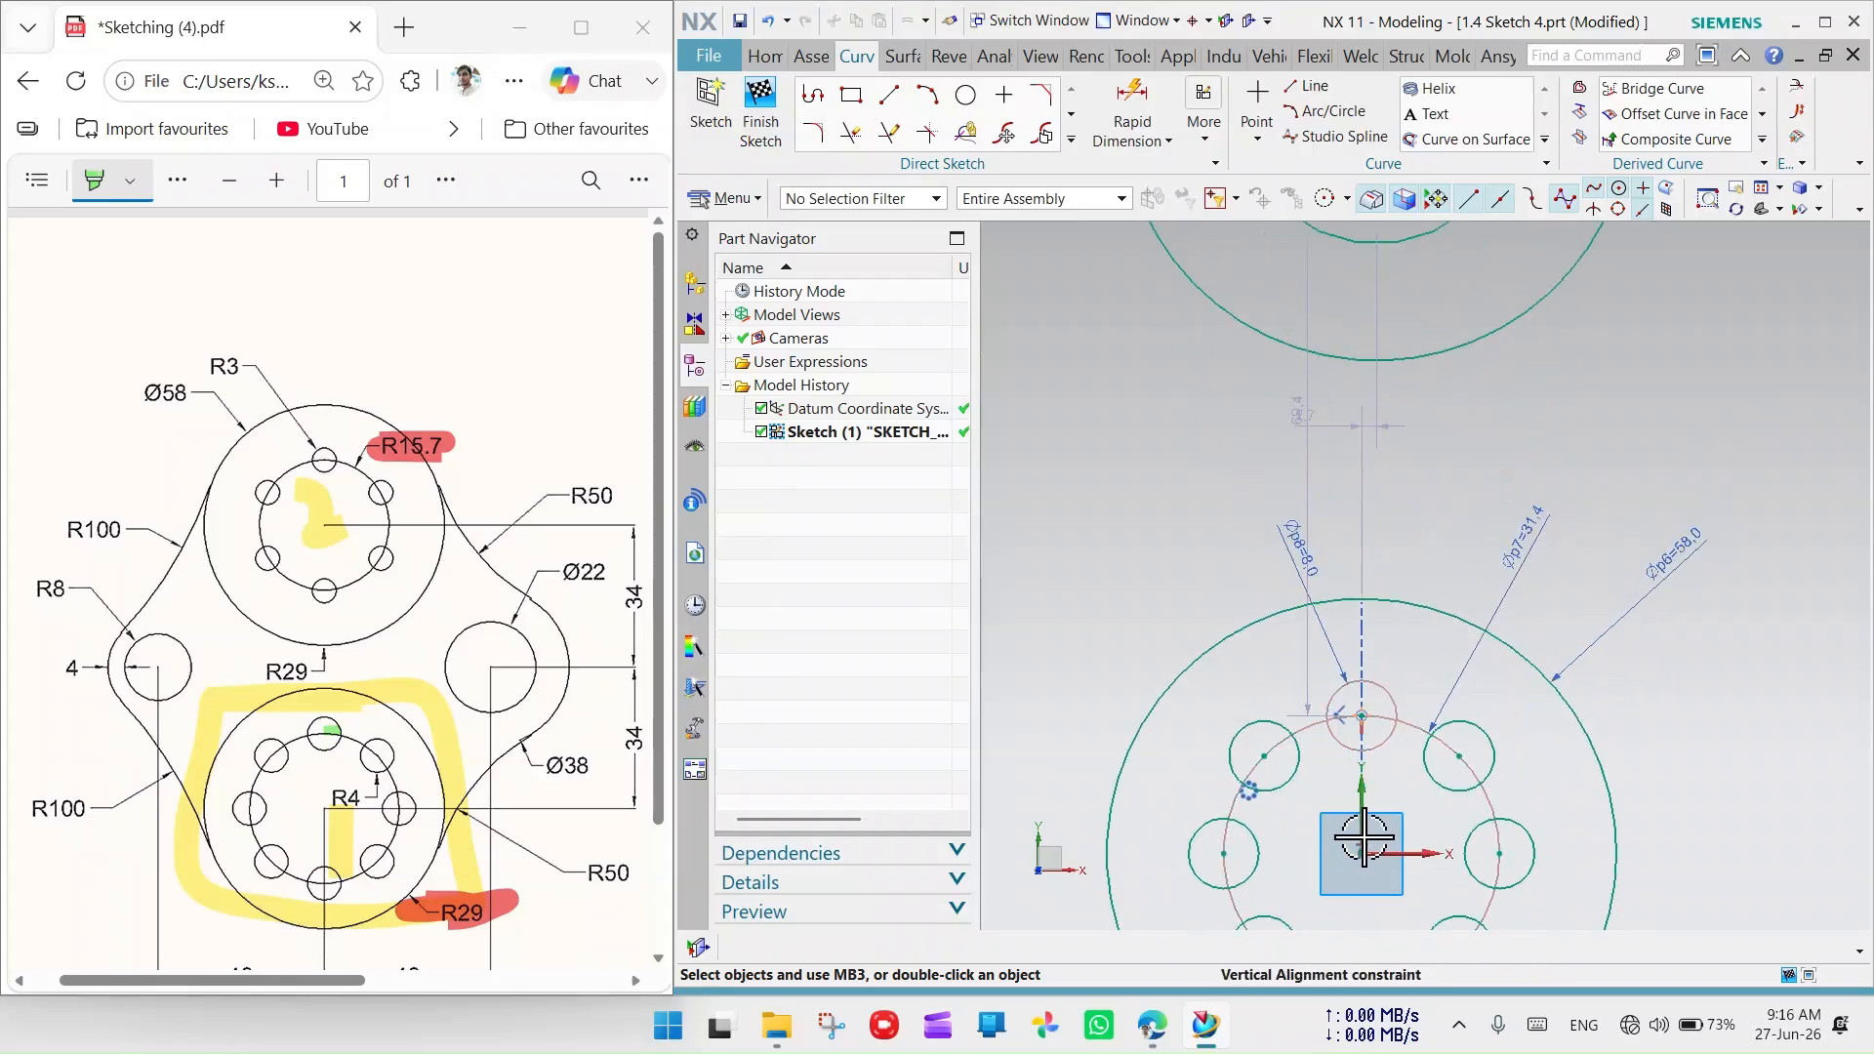
{"action": "scroll", "coordinate": [1452, 657], "scroll_direction": "down", "scroll_amount": 3}
{"action": "scroll", "coordinate": [1424, 406], "scroll_direction": "up", "scroll_amount": 3}
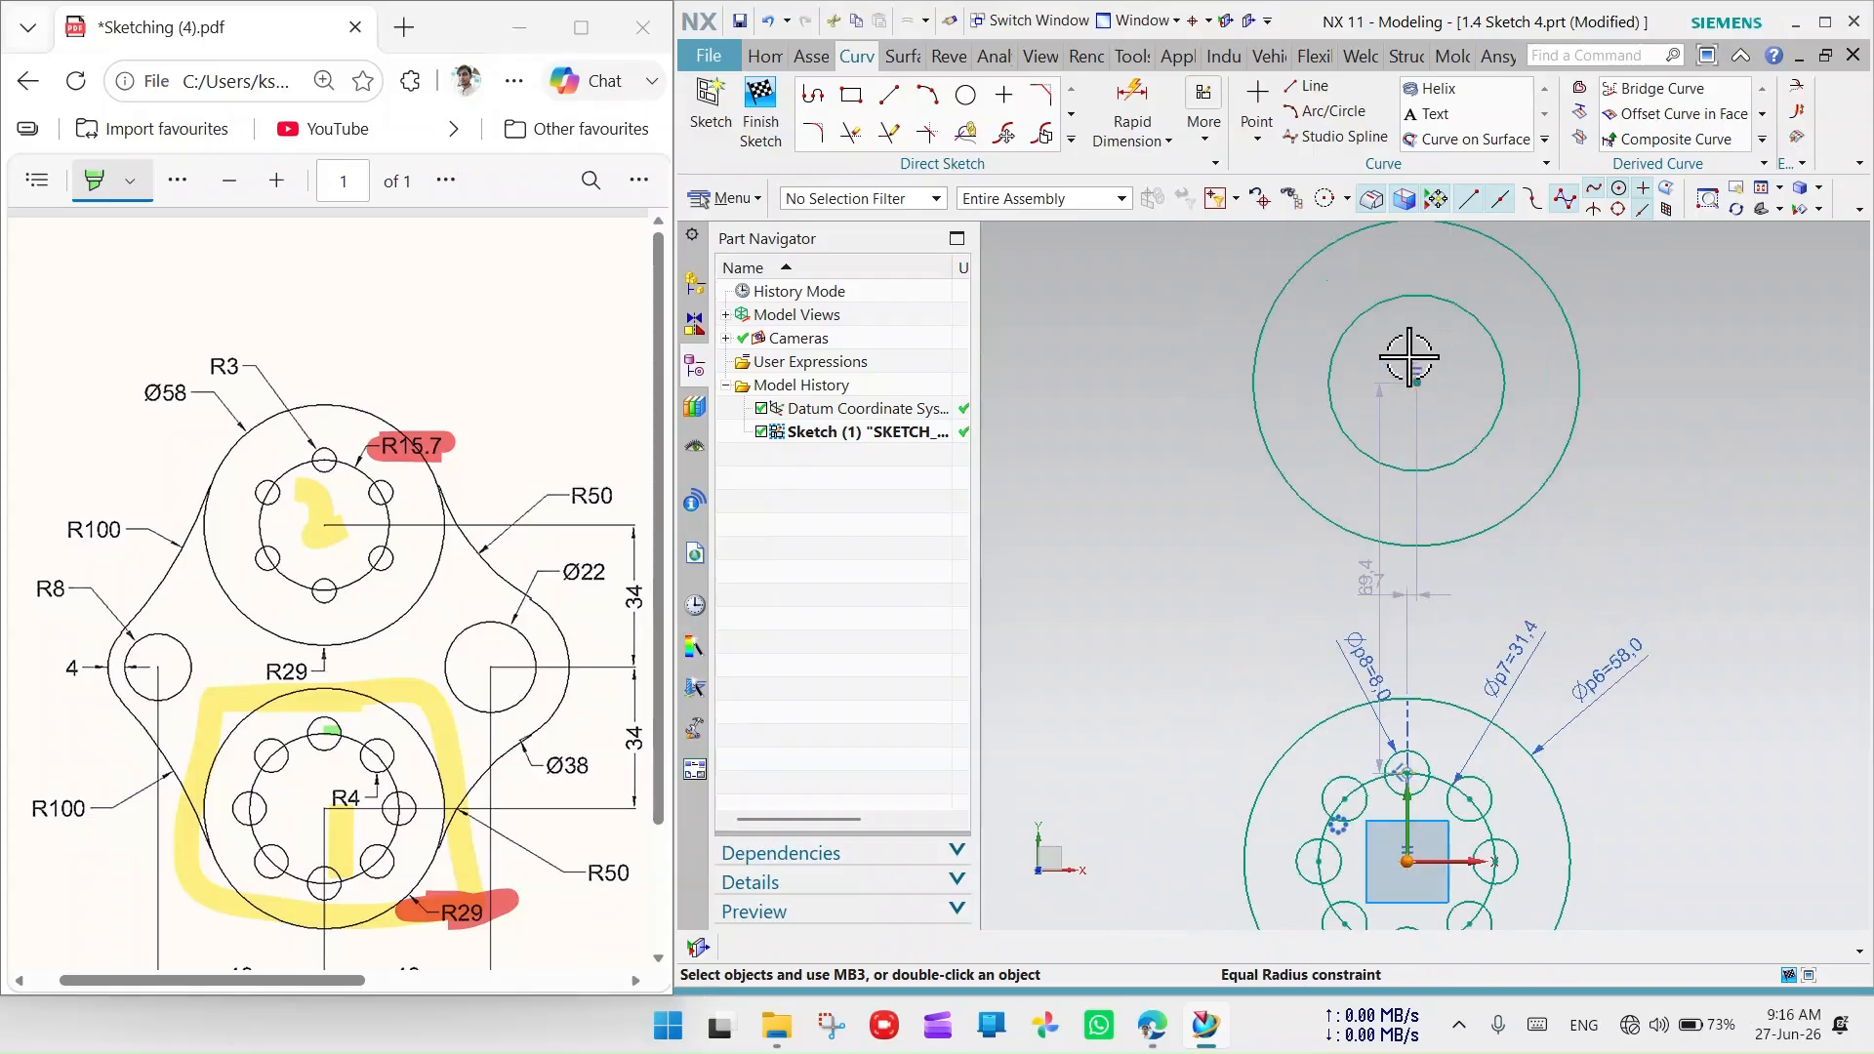
{"action": "left_click", "coordinate": [1424, 398]}
{"action": "left_click", "coordinate": [1521, 377]}
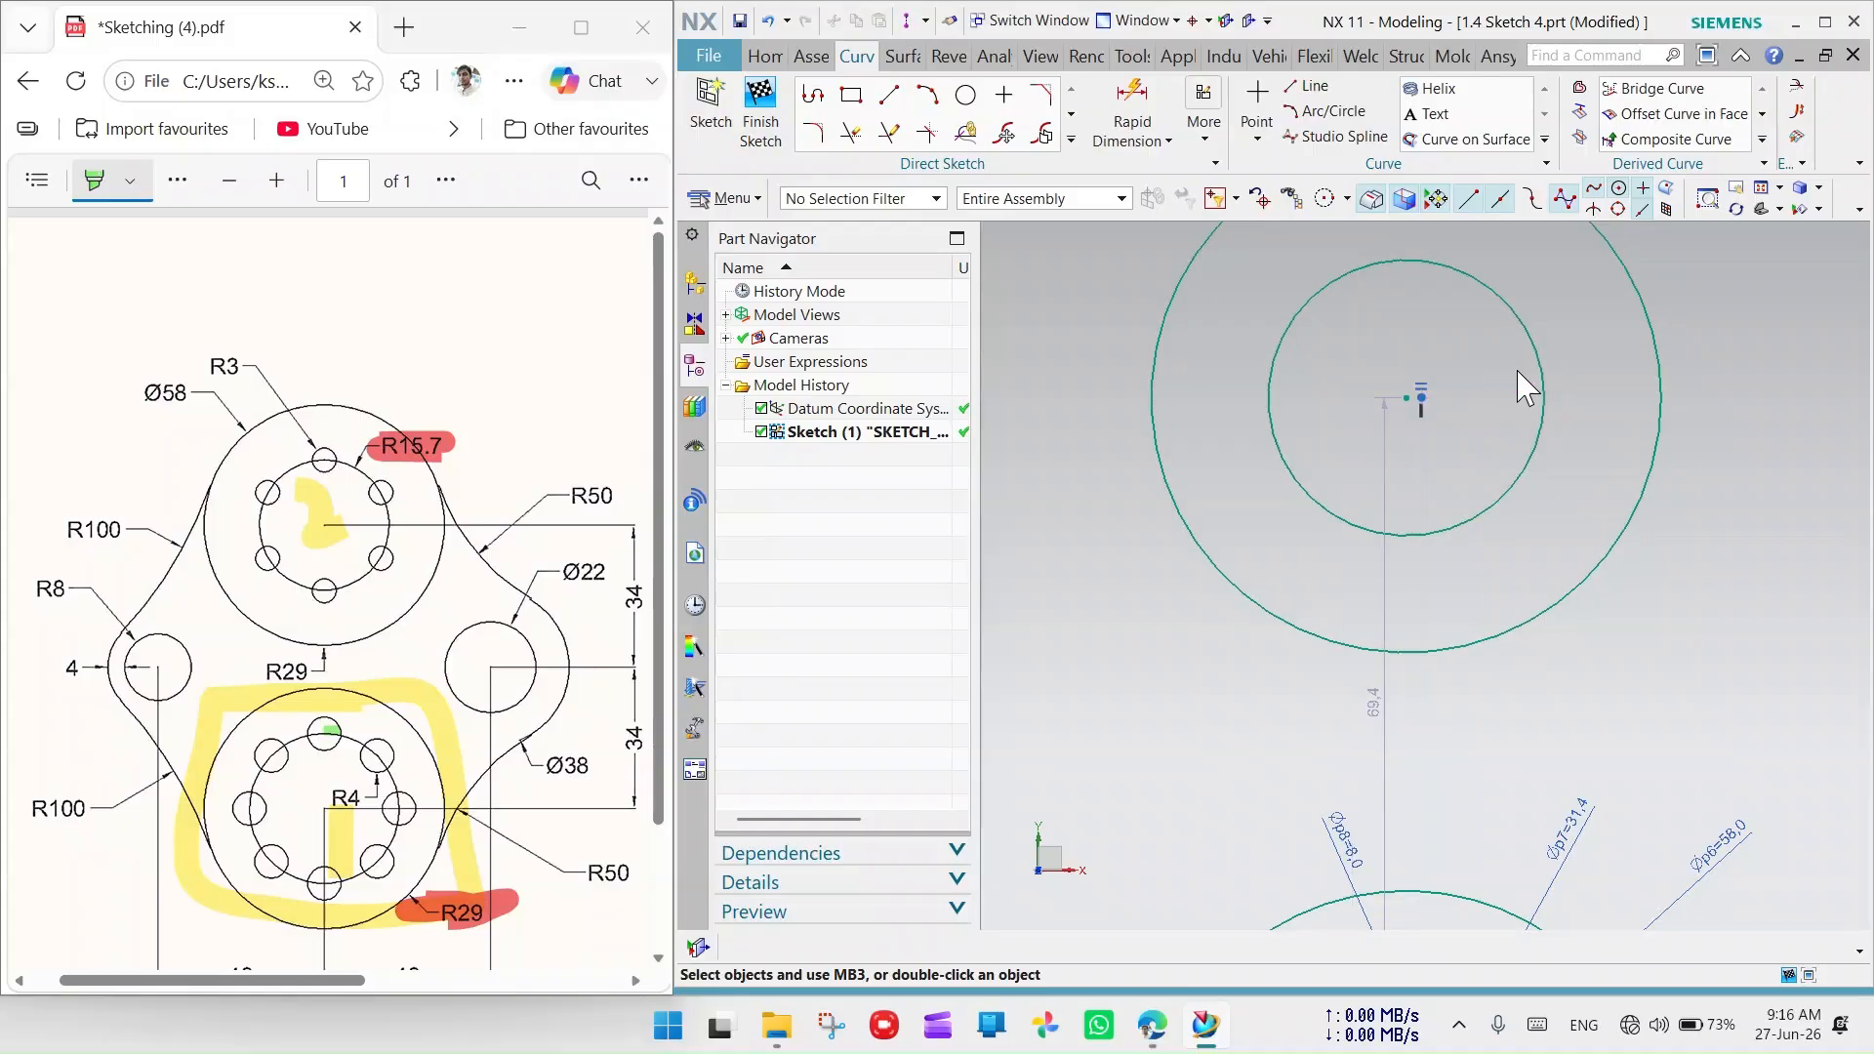
{"action": "scroll", "coordinate": [1413, 431], "scroll_direction": "down", "scroll_amount": 3}
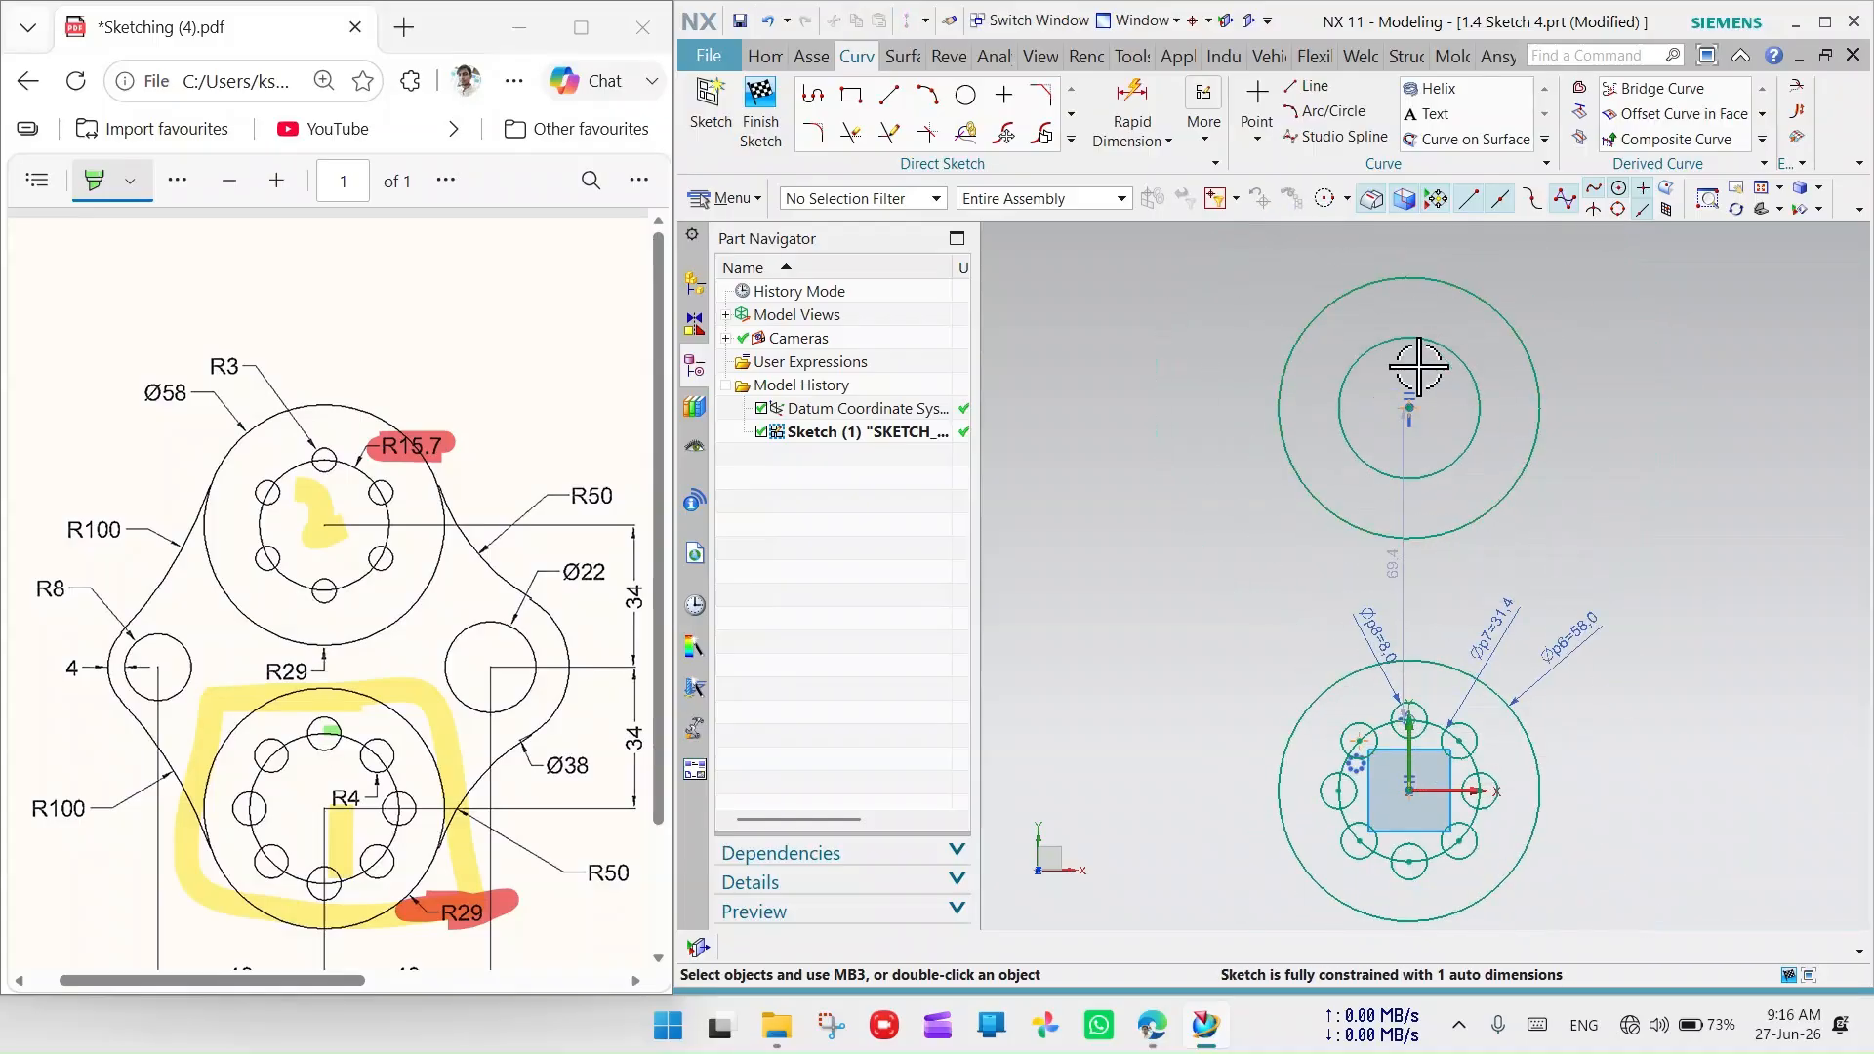
Reposition the 8, 31.4 and 58 mm diameter dimensions of the lower circles so their labels are spread apart
{"action": "mouse_move", "coordinate": [1377, 647]}
{"action": "left_mouse_down"}
{"action": "mouse_move", "coordinate": [1239, 569]}
{"action": "mouse_move", "coordinate": [1473, 536]}
{"action": "mouse_move", "coordinate": [1460, 564]}
{"action": "left_mouse_up"}
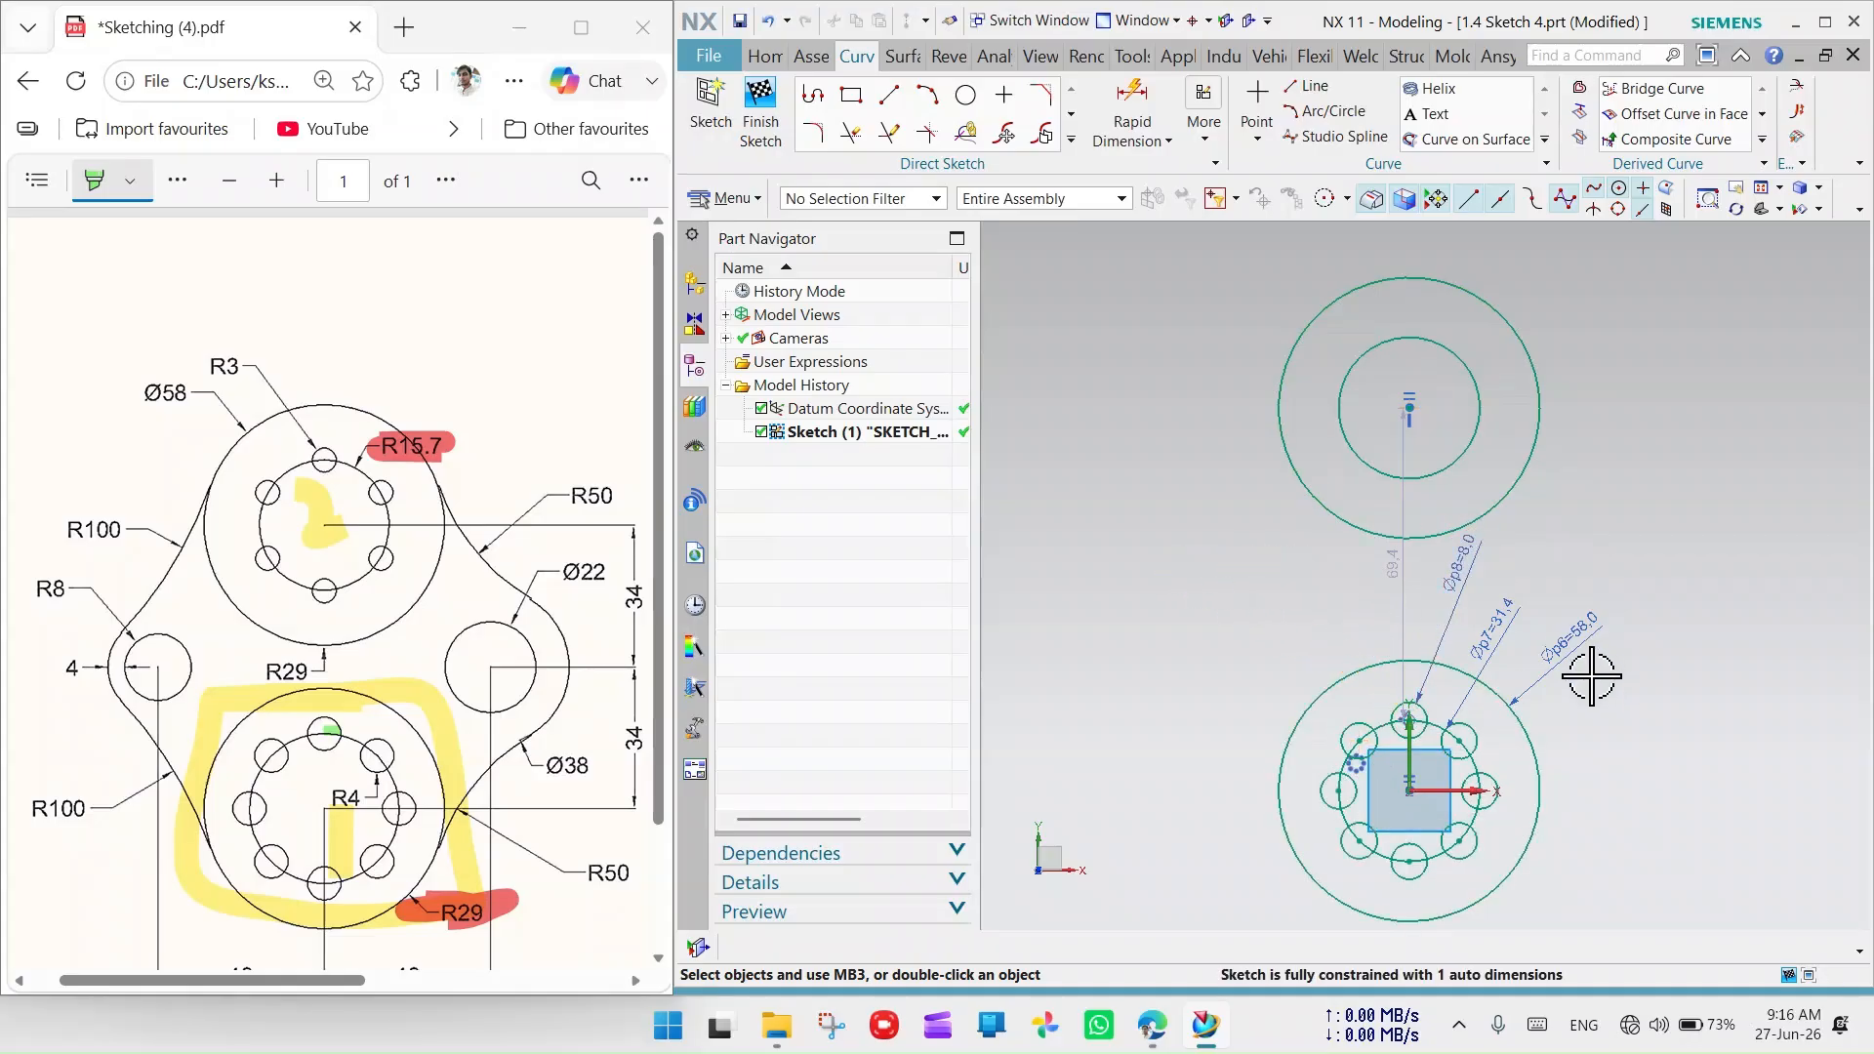
{"action": "left_click_drag", "start_coordinate": [1590, 670], "coordinate": [1640, 776]}
{"action": "left_click_drag", "start_coordinate": [1524, 669], "coordinate": [1562, 687]}
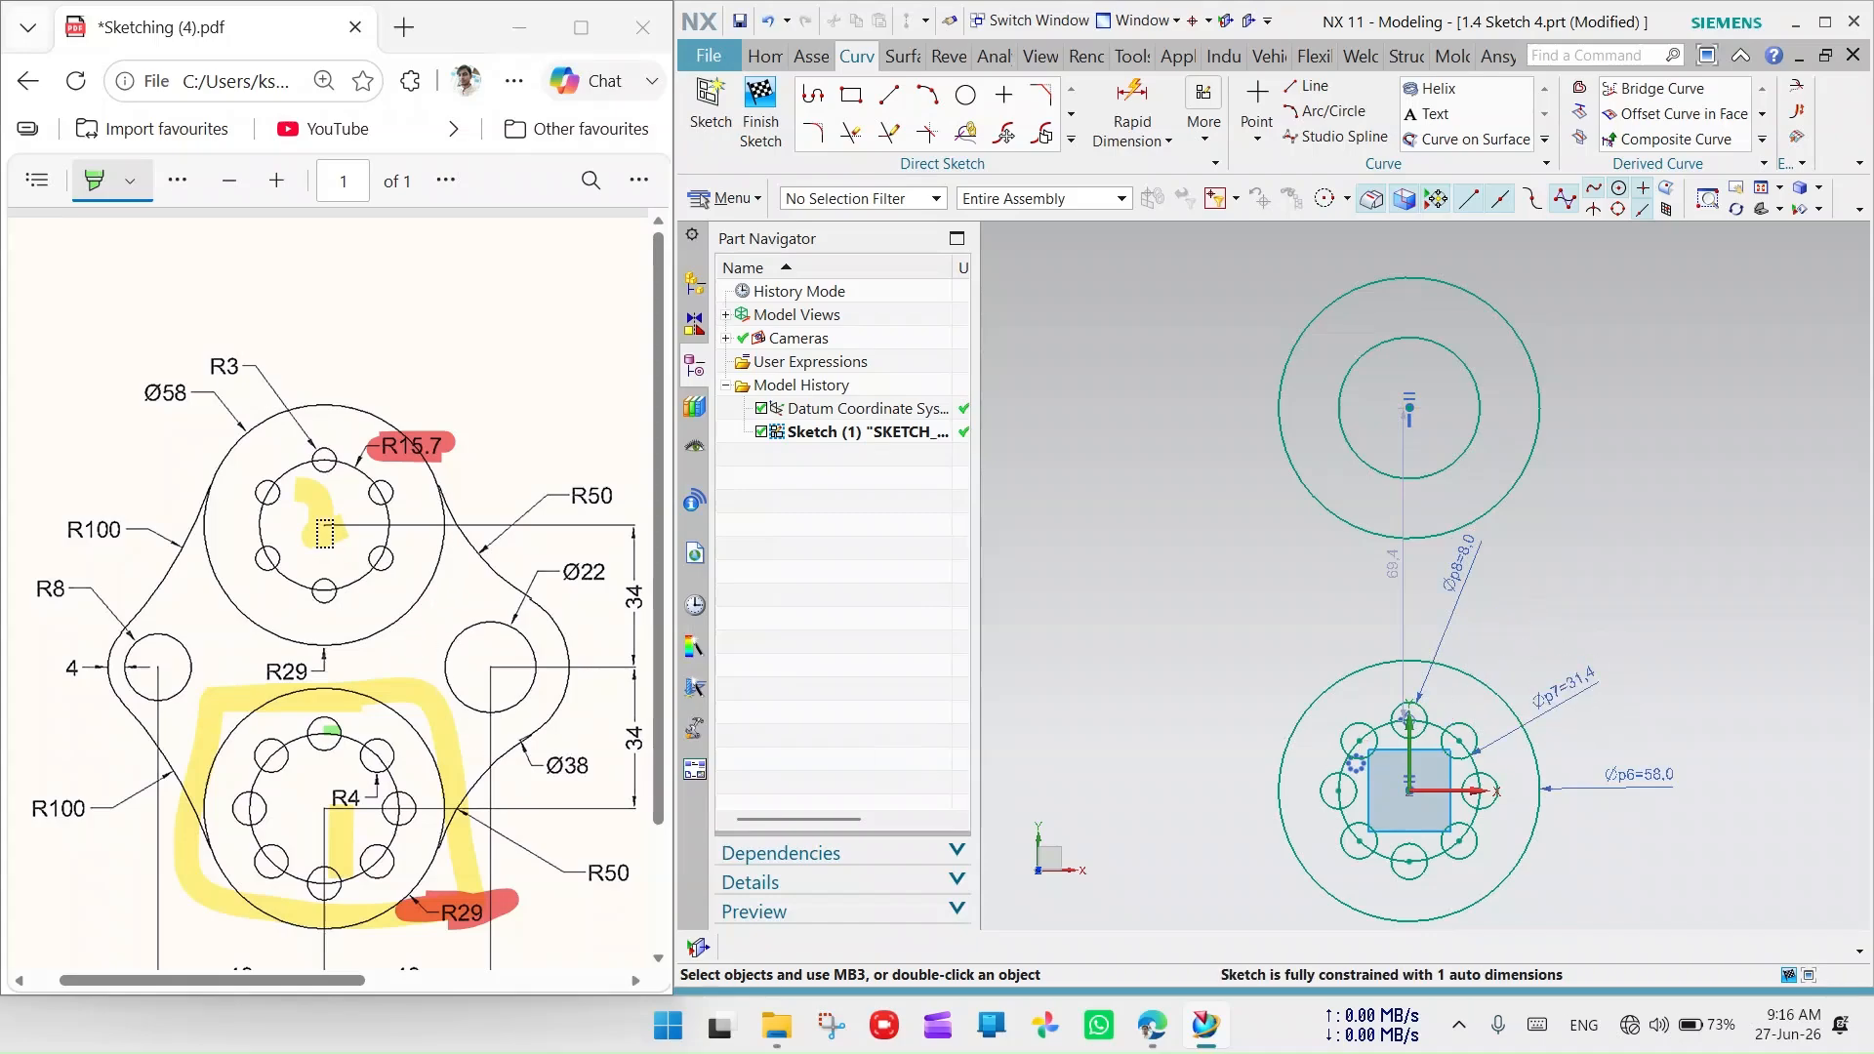
Mark both bolt-circle centres in the PDF, then set the vertical dimension from the uppermost 8 mm hole's centre to the upper circles' centre to 68 mm
{"action": "left_click", "coordinate": [328, 539]}
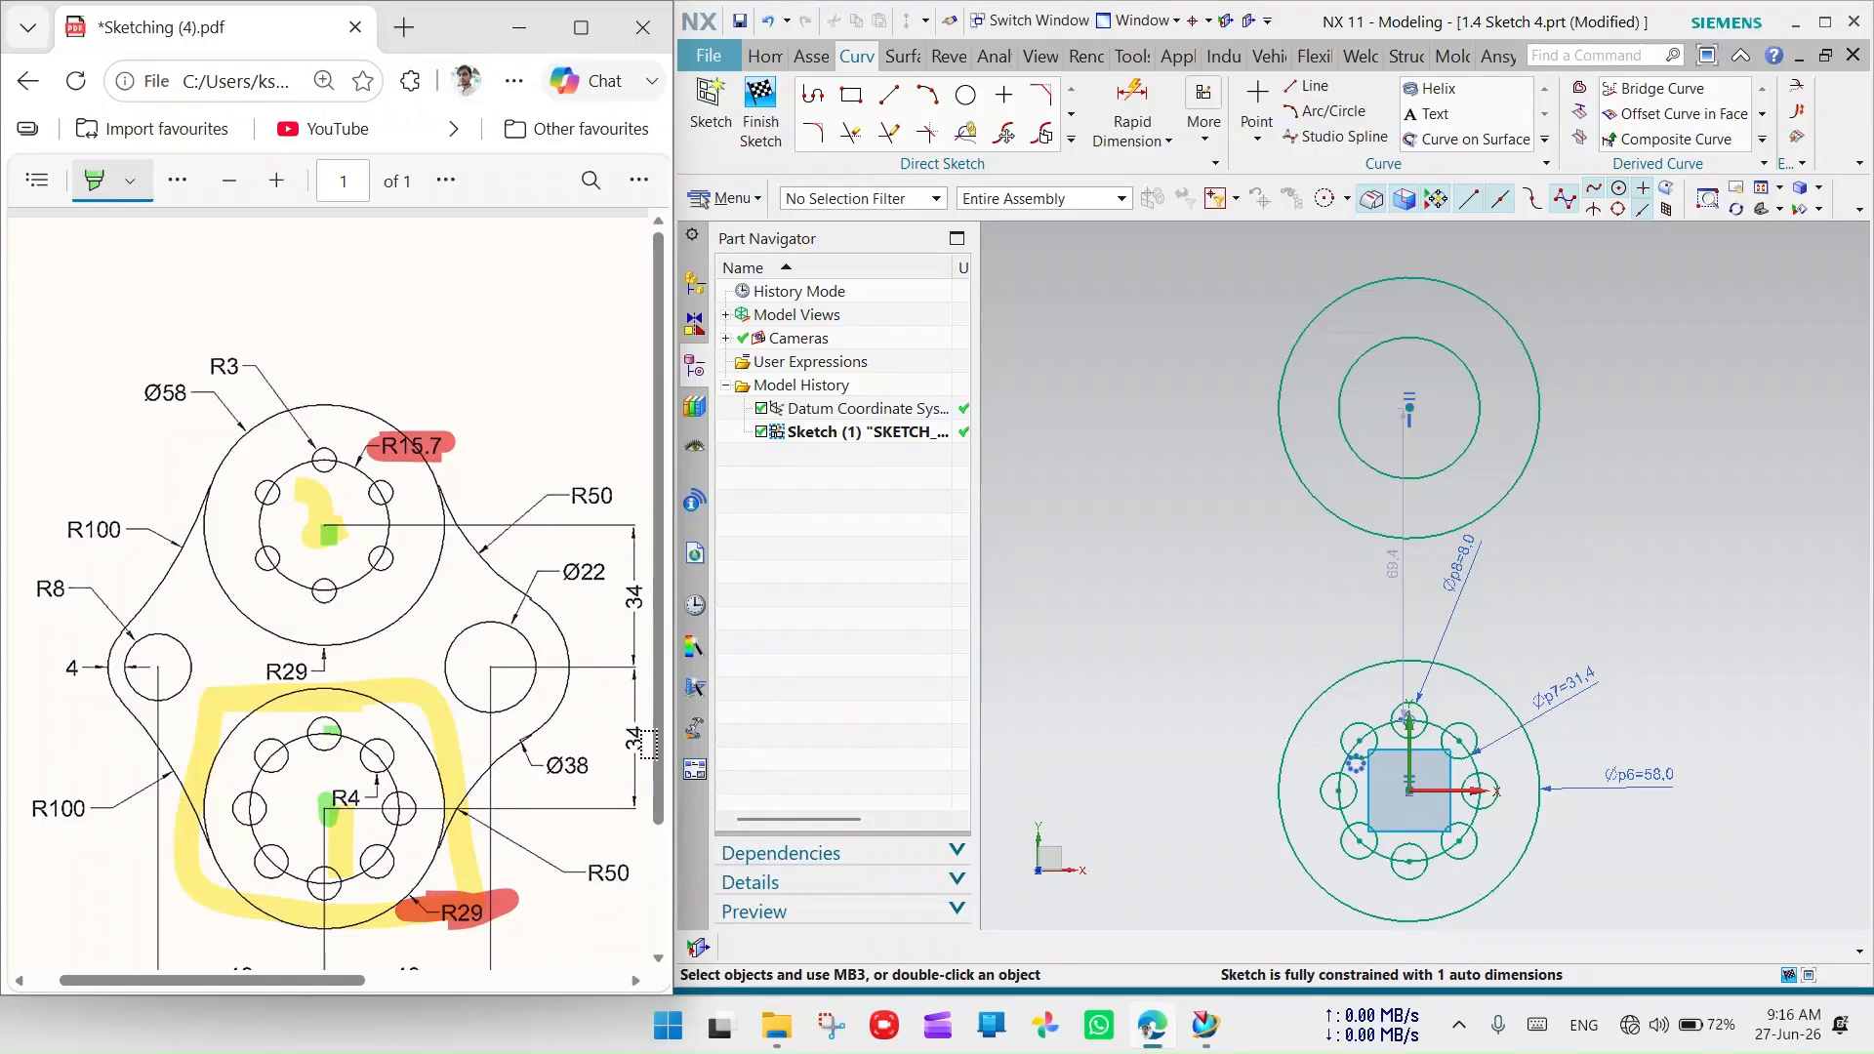
{"action": "left_click_drag", "start_coordinate": [1404, 565], "coordinate": [1128, 537]}
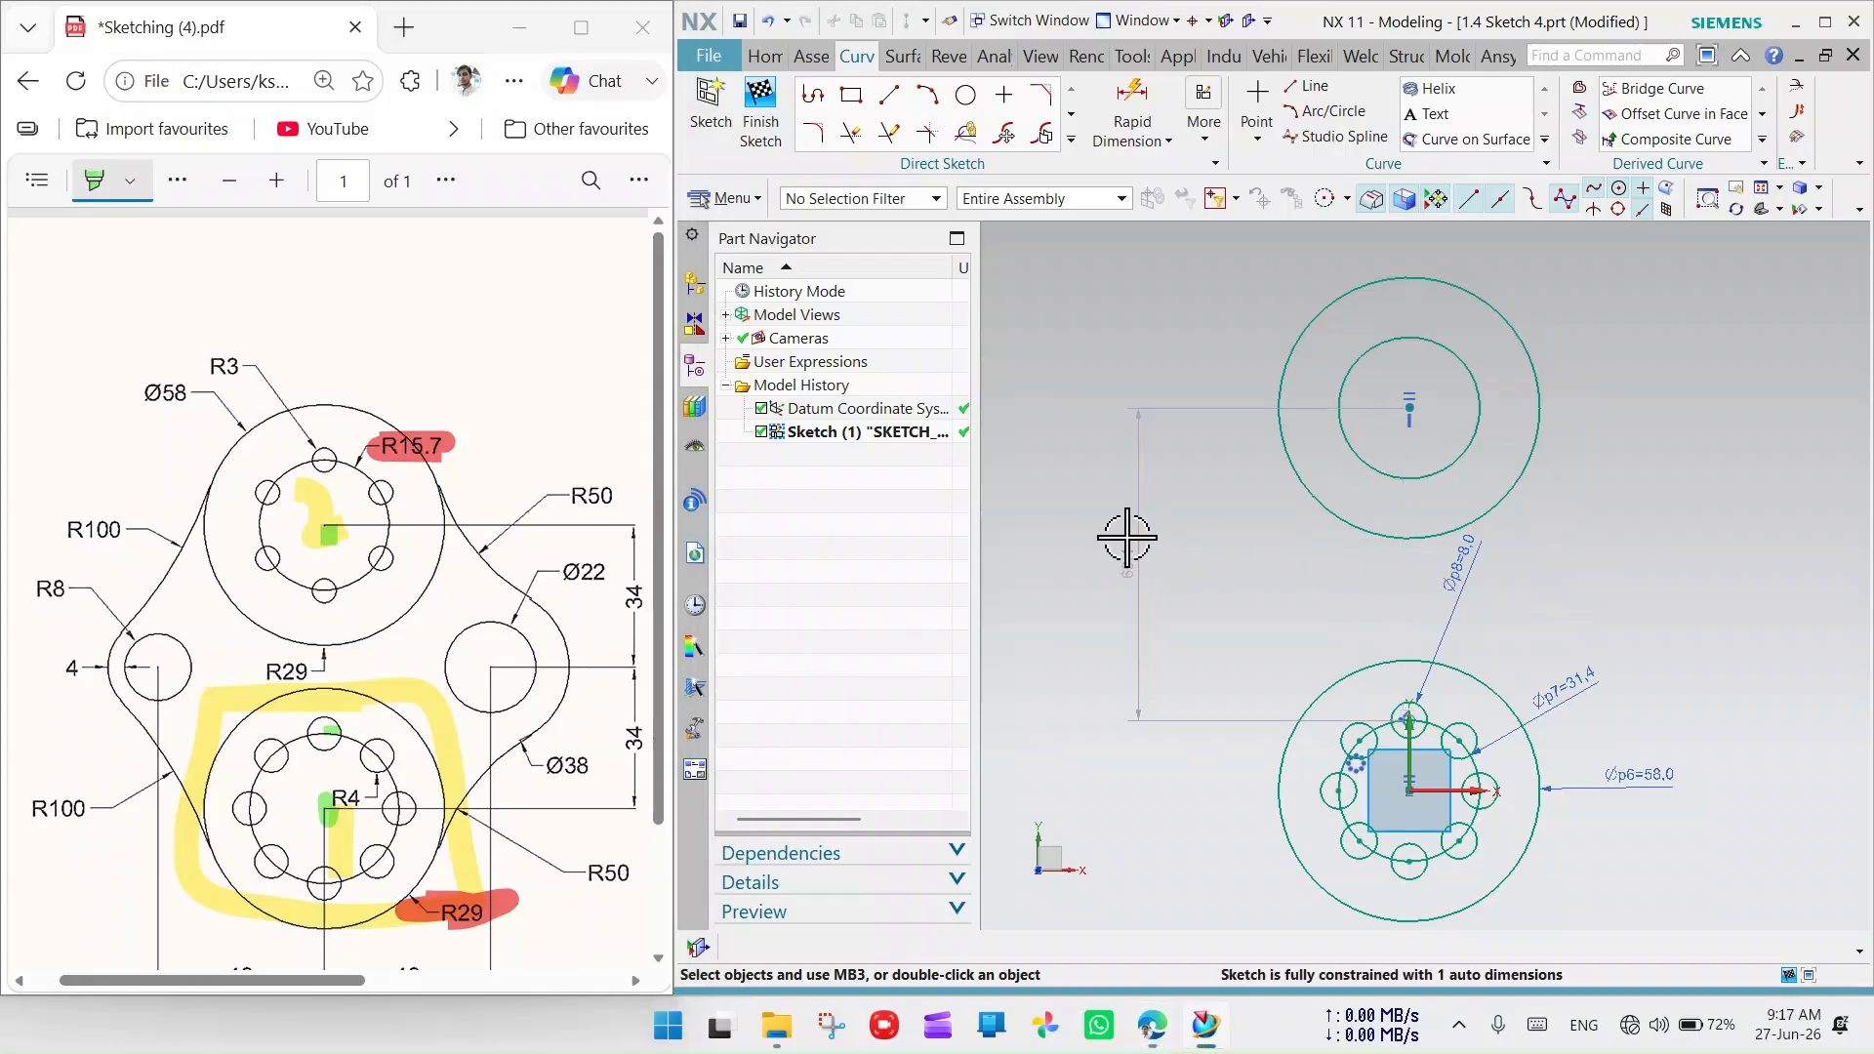
{"action": "double_click", "coordinate": [1139, 536]}
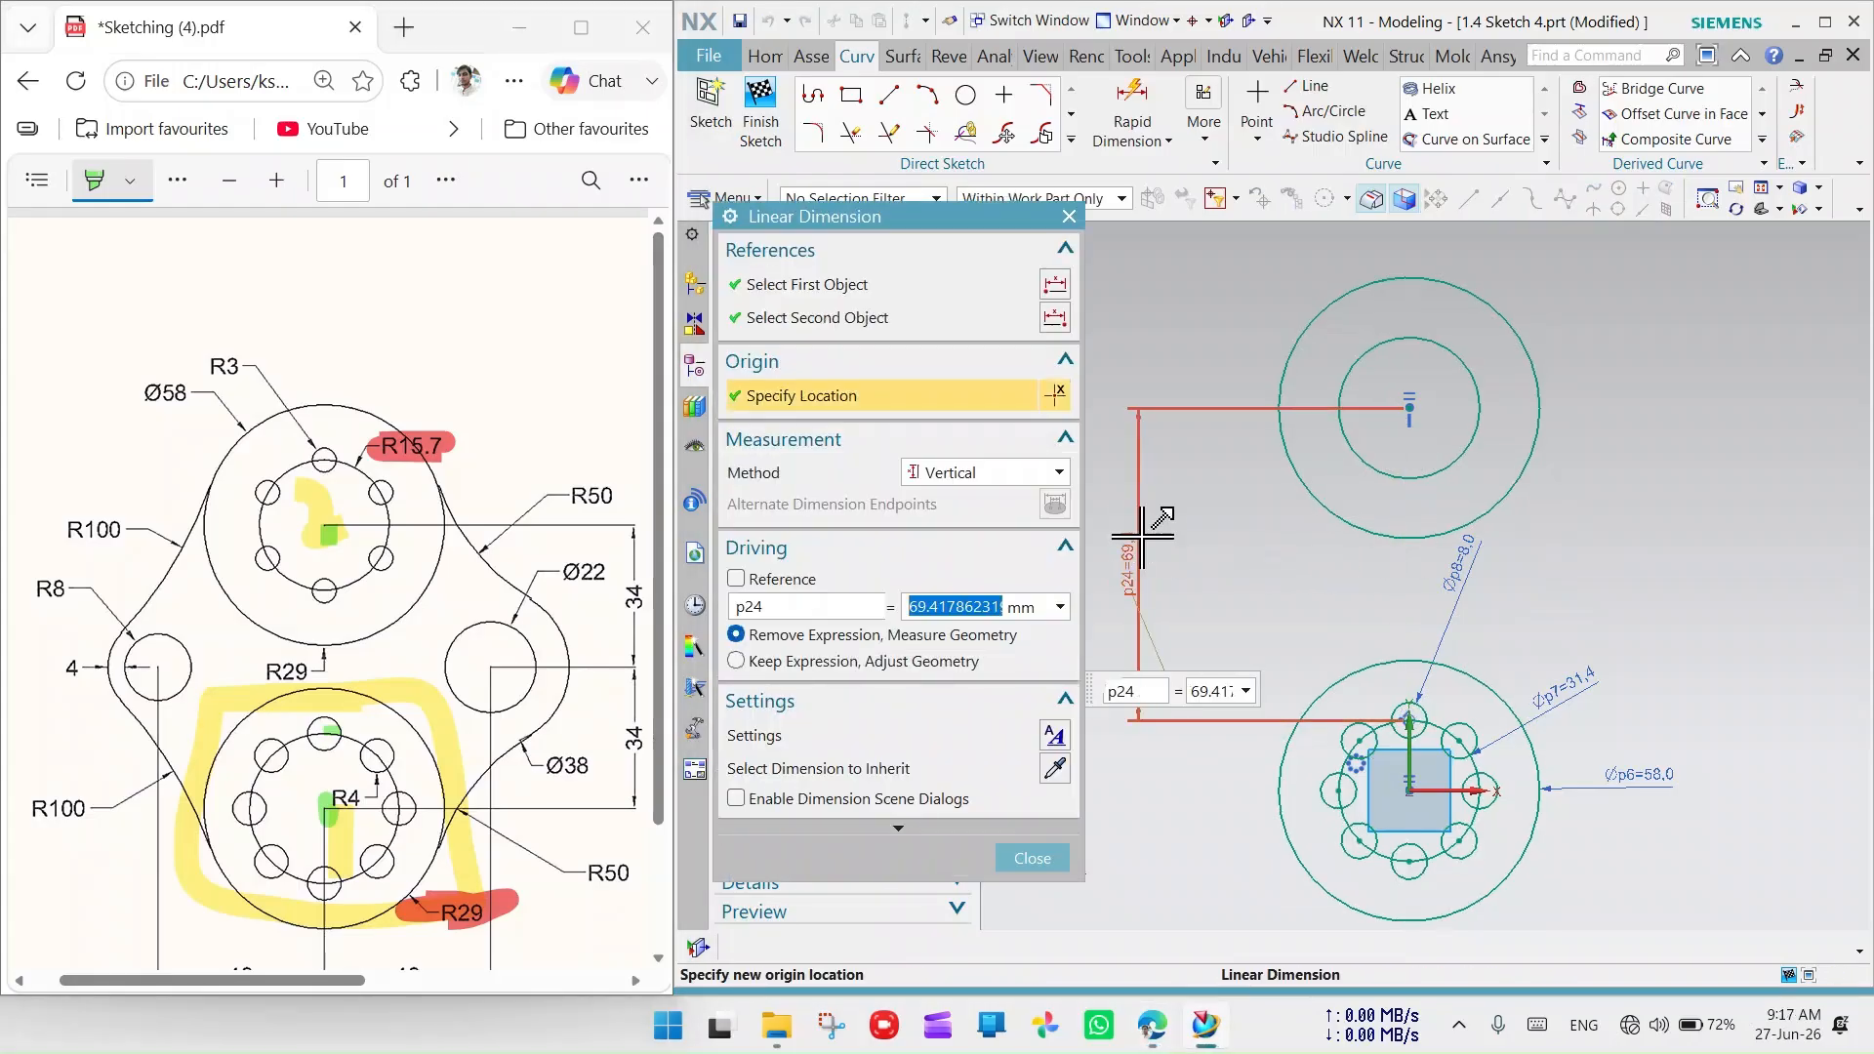
{"action": "type", "text": "68"}
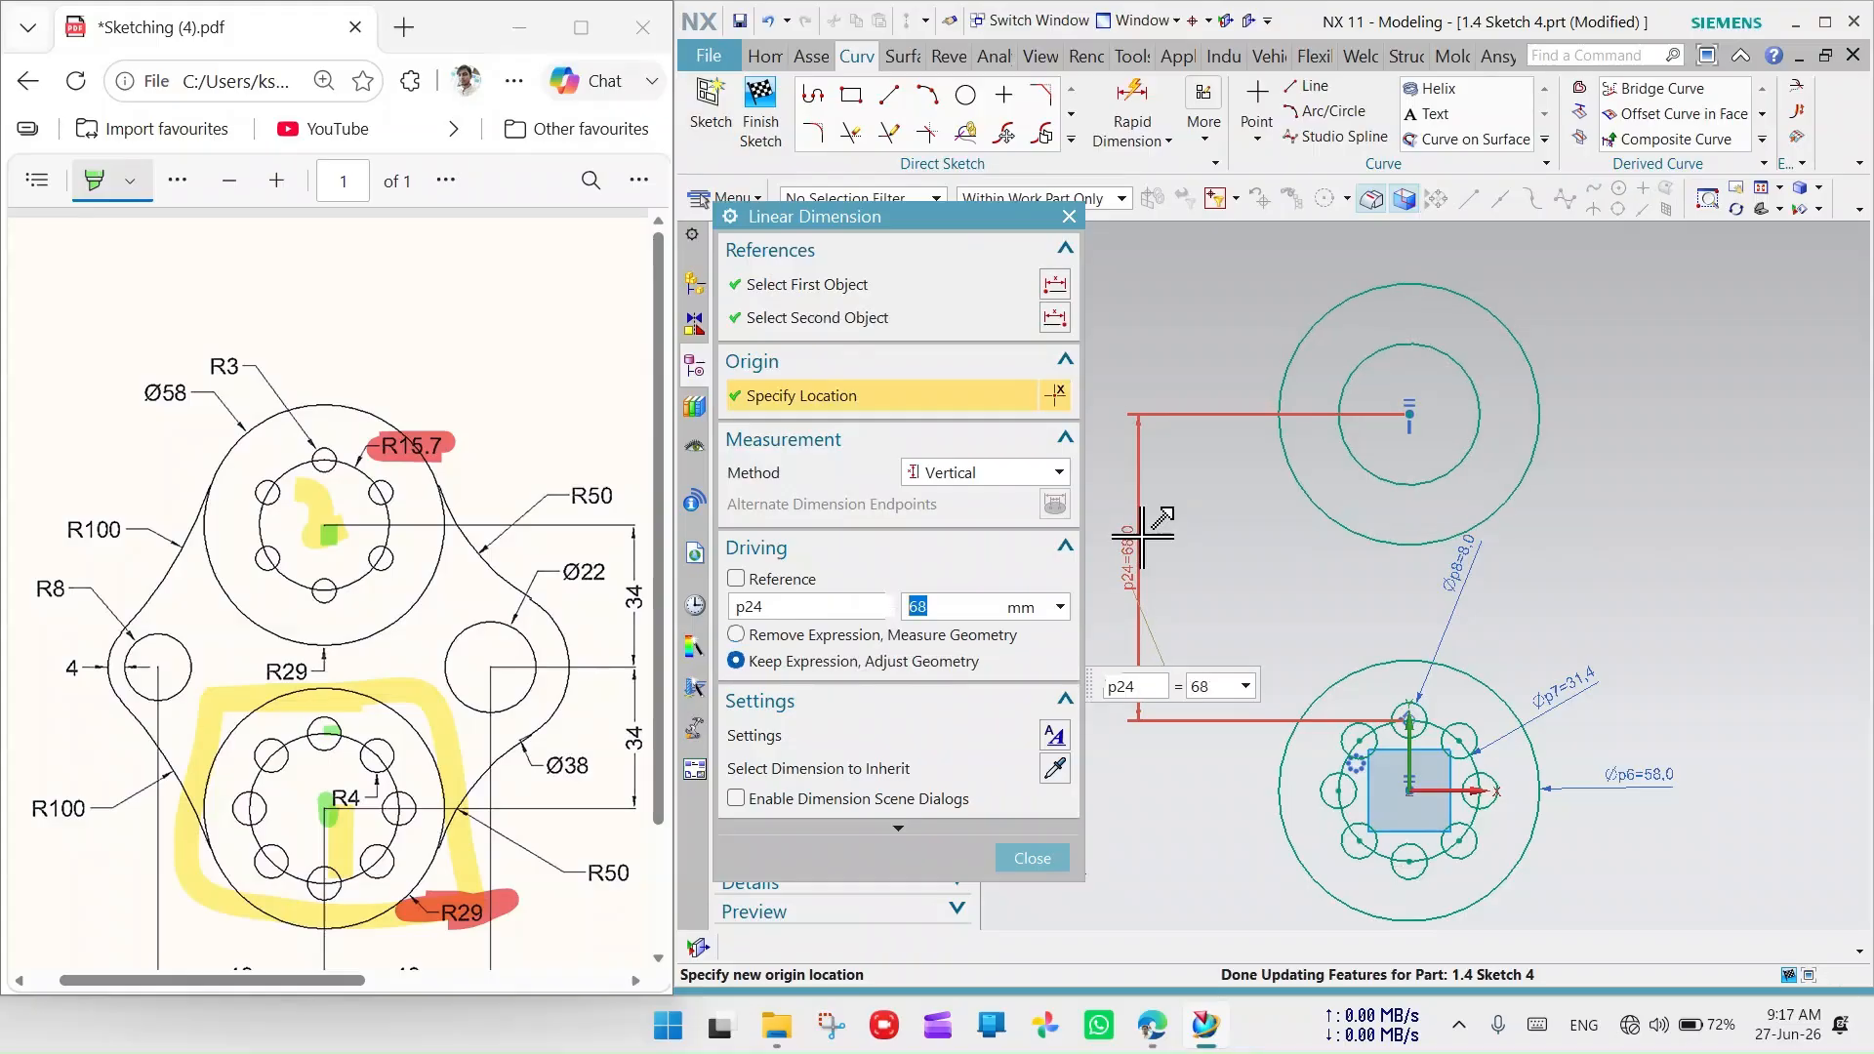
{"action": "left_click", "coordinate": [1069, 215]}
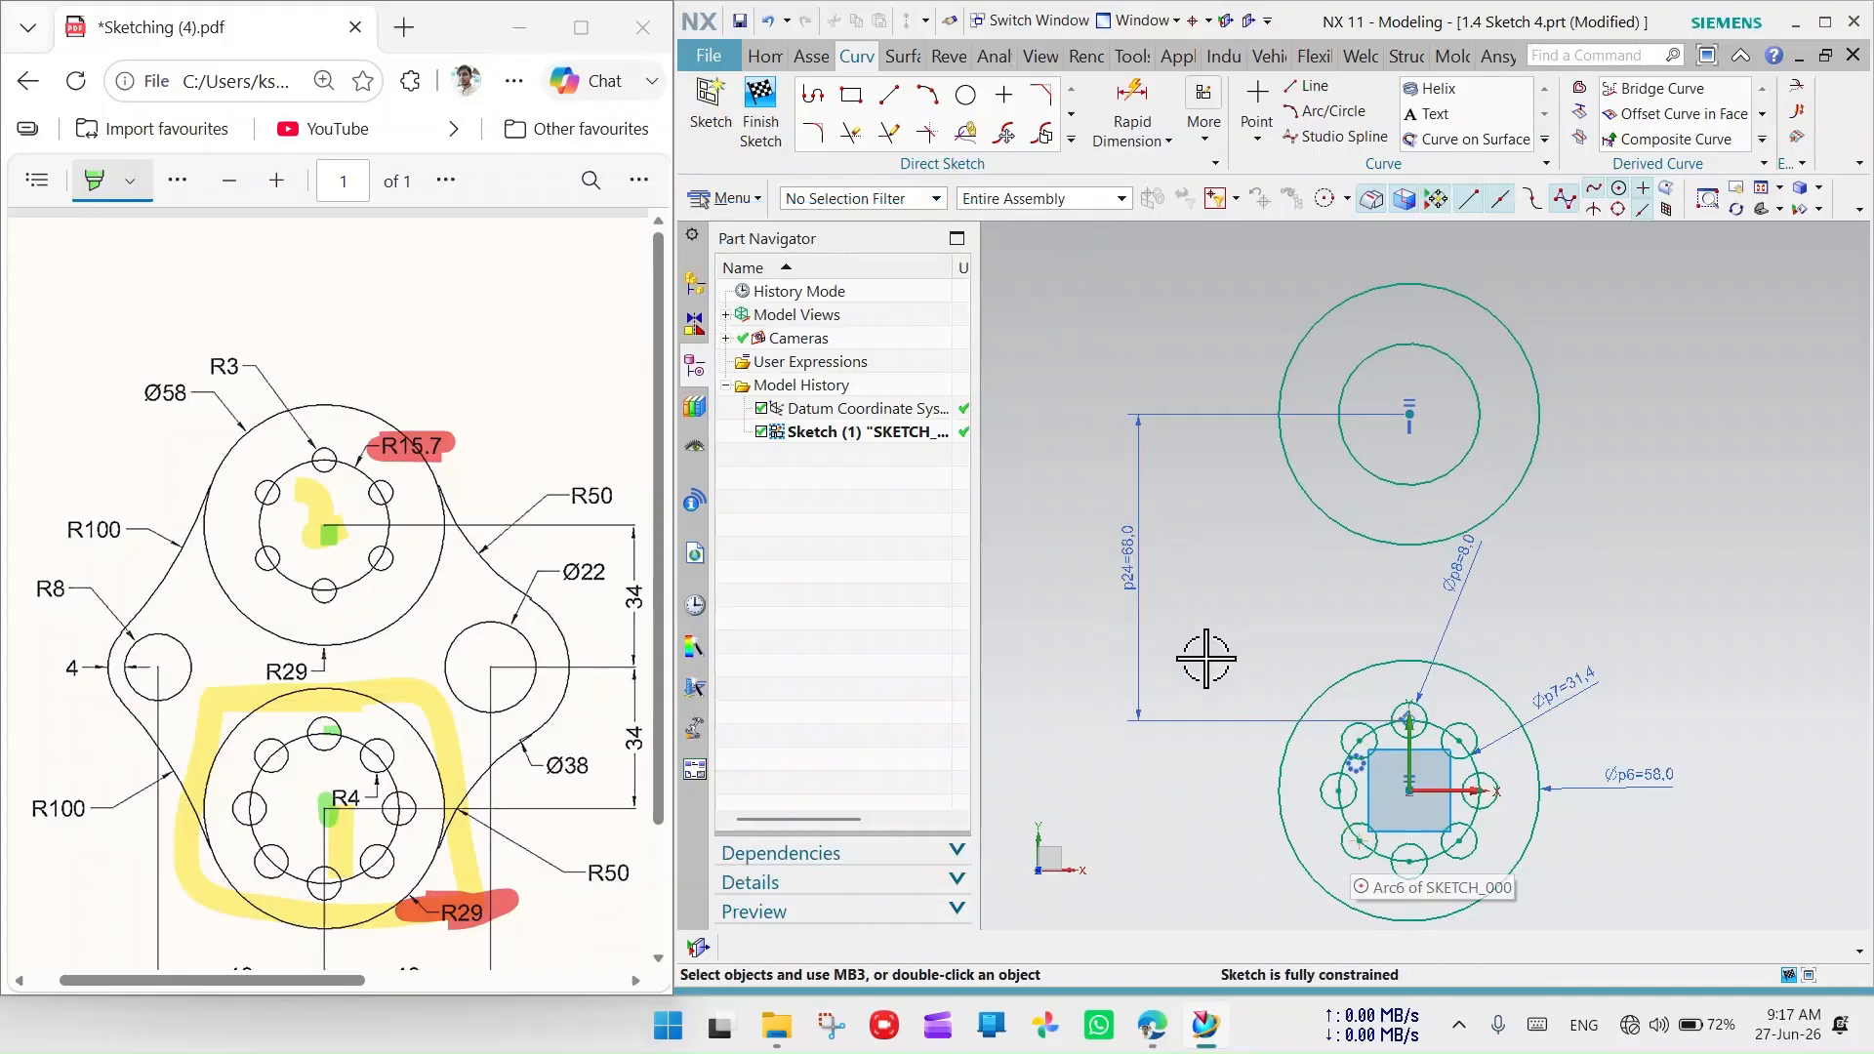
{"action": "left_click_drag", "start_coordinate": [1461, 564], "coordinate": [1523, 563]}
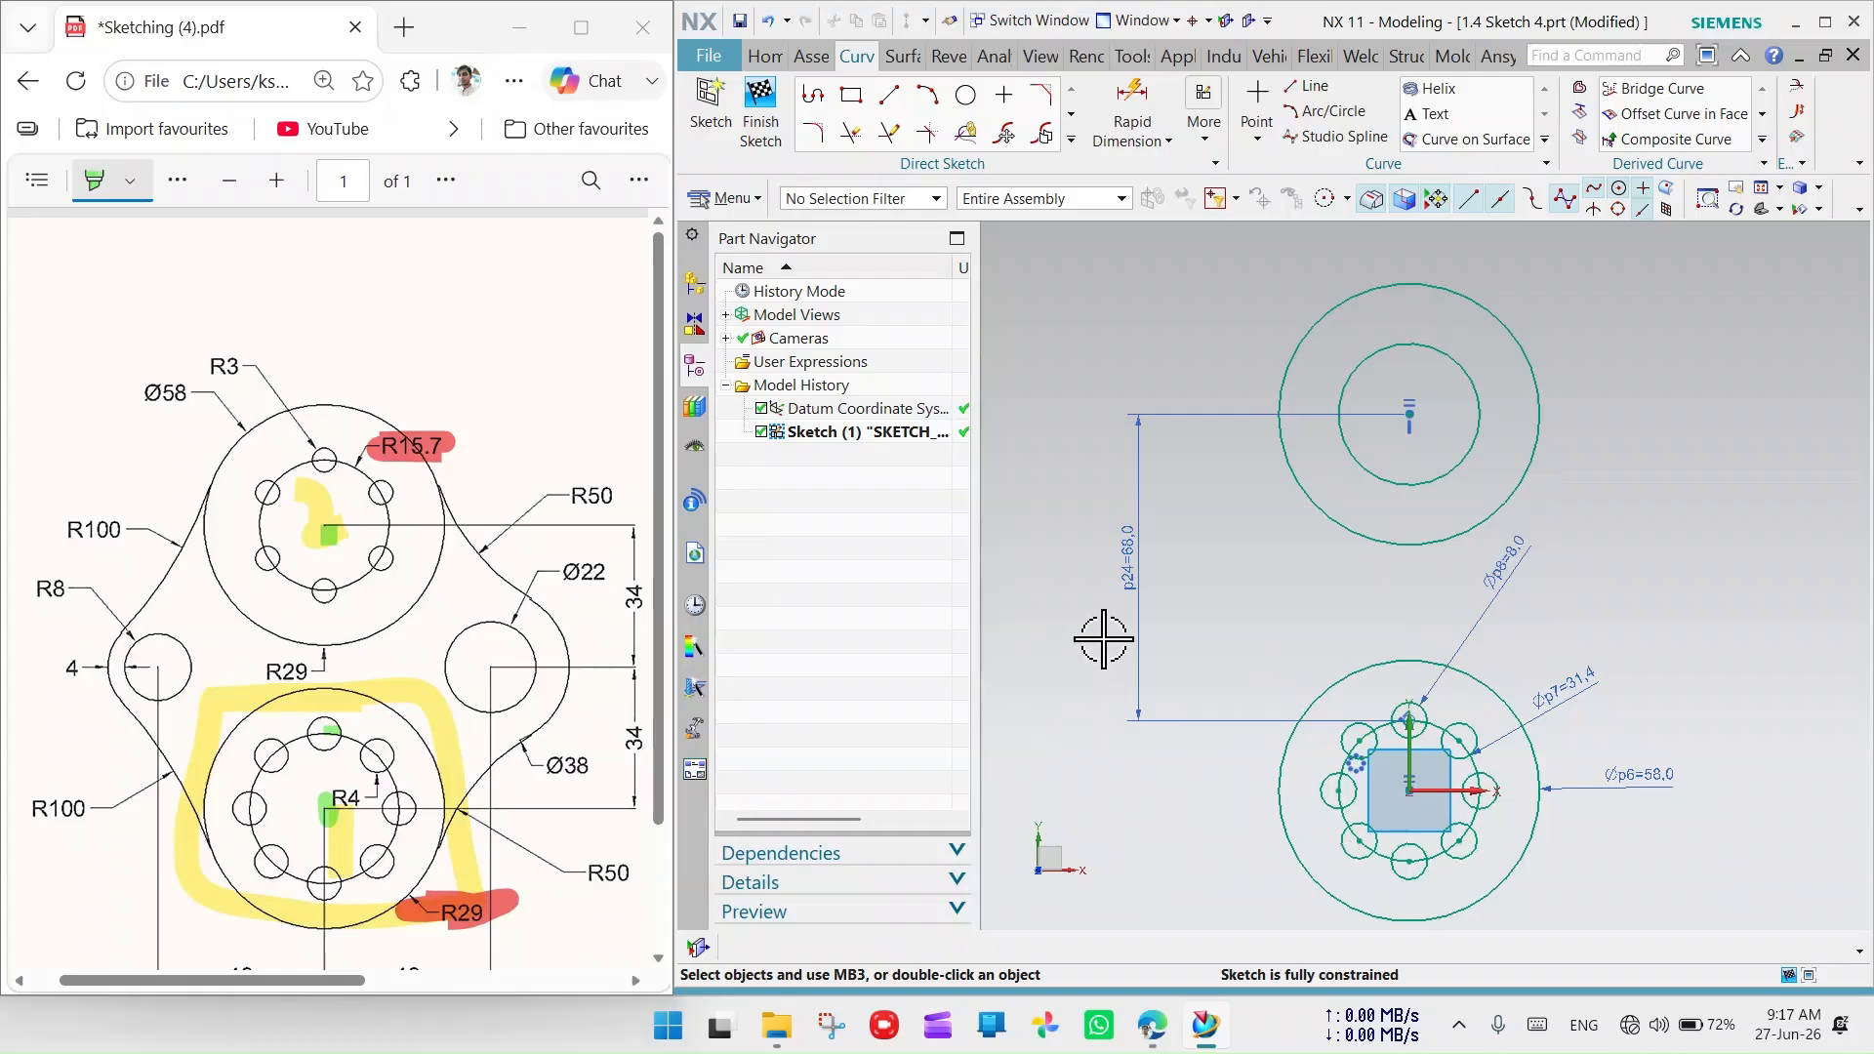
Draw a small circle about 6.87 mm in diameter centred on the upper inner circle near its topmost point
{"action": "scroll", "coordinate": [1204, 649], "scroll_direction": "down", "scroll_amount": 2}
{"action": "scroll", "coordinate": [1444, 664], "scroll_direction": "down", "scroll_amount": 1}
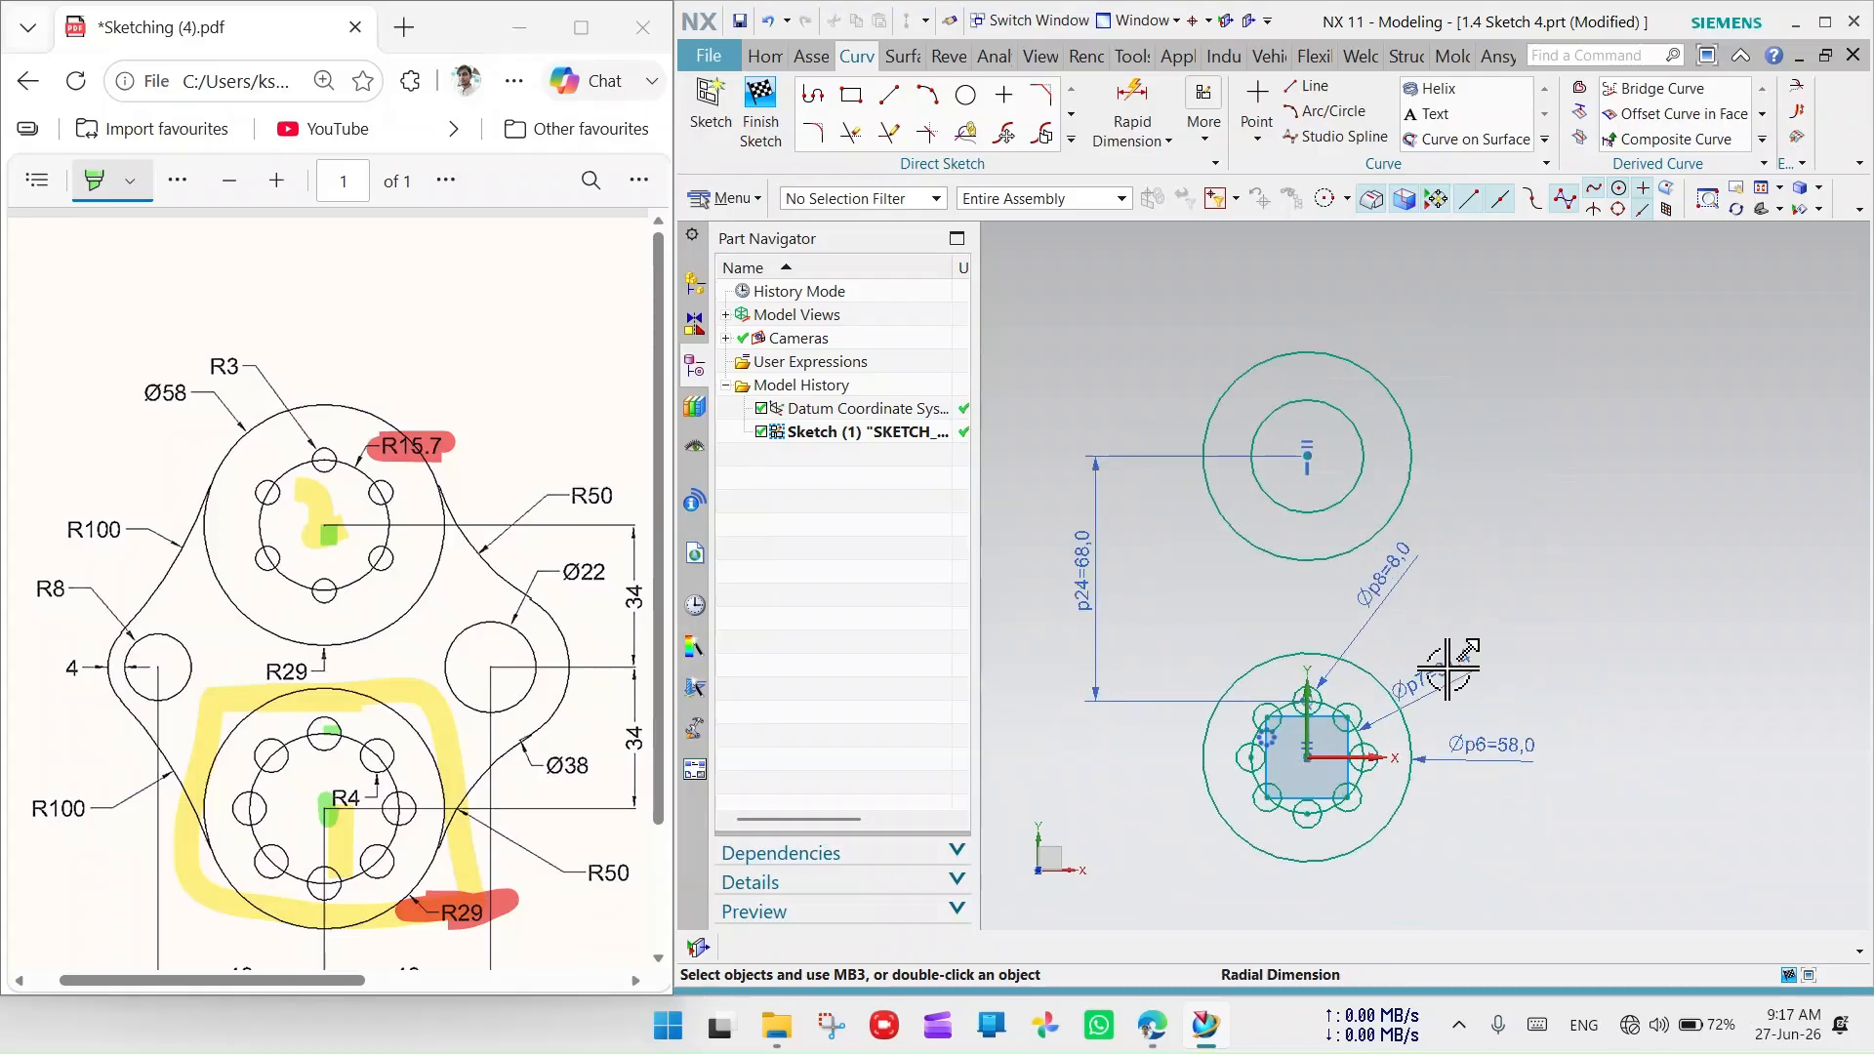
{"action": "scroll", "coordinate": [1302, 408], "scroll_direction": "up", "scroll_amount": 3}
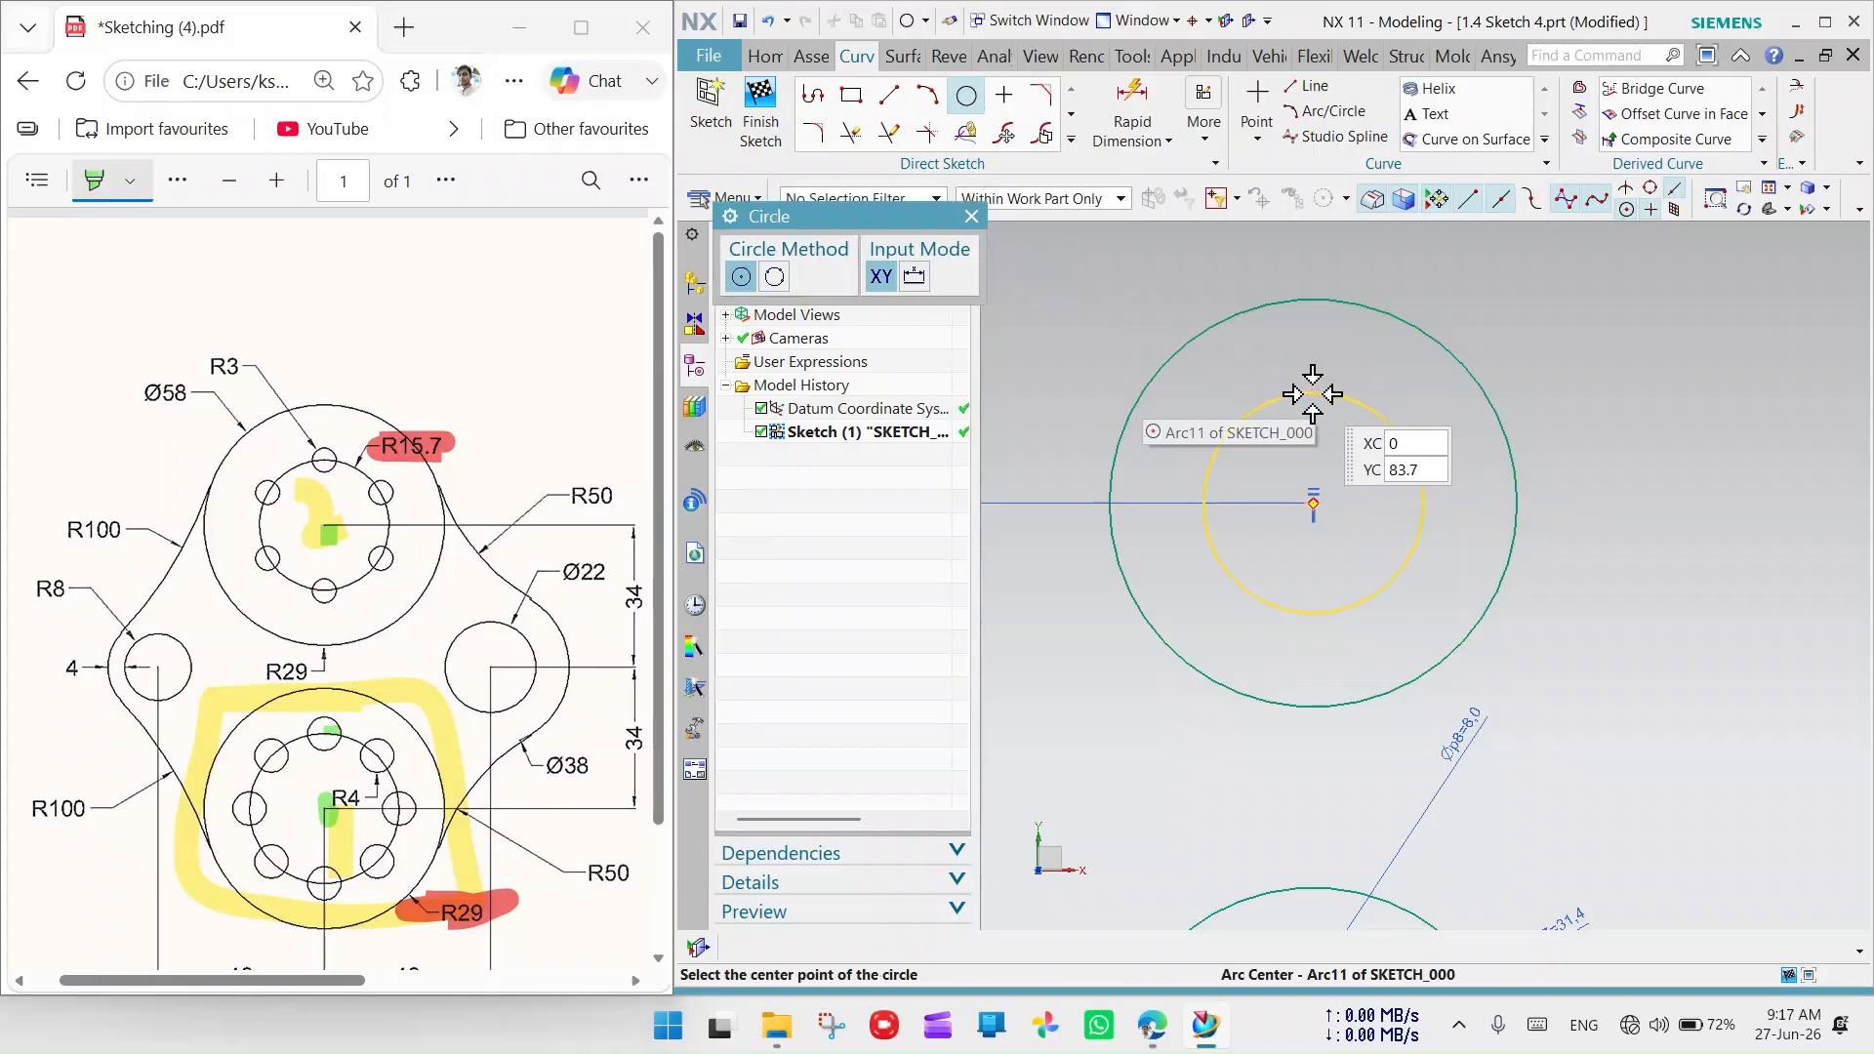
{"action": "left_click", "coordinate": [1314, 392]}
{"action": "type", "text": "6.86585"}
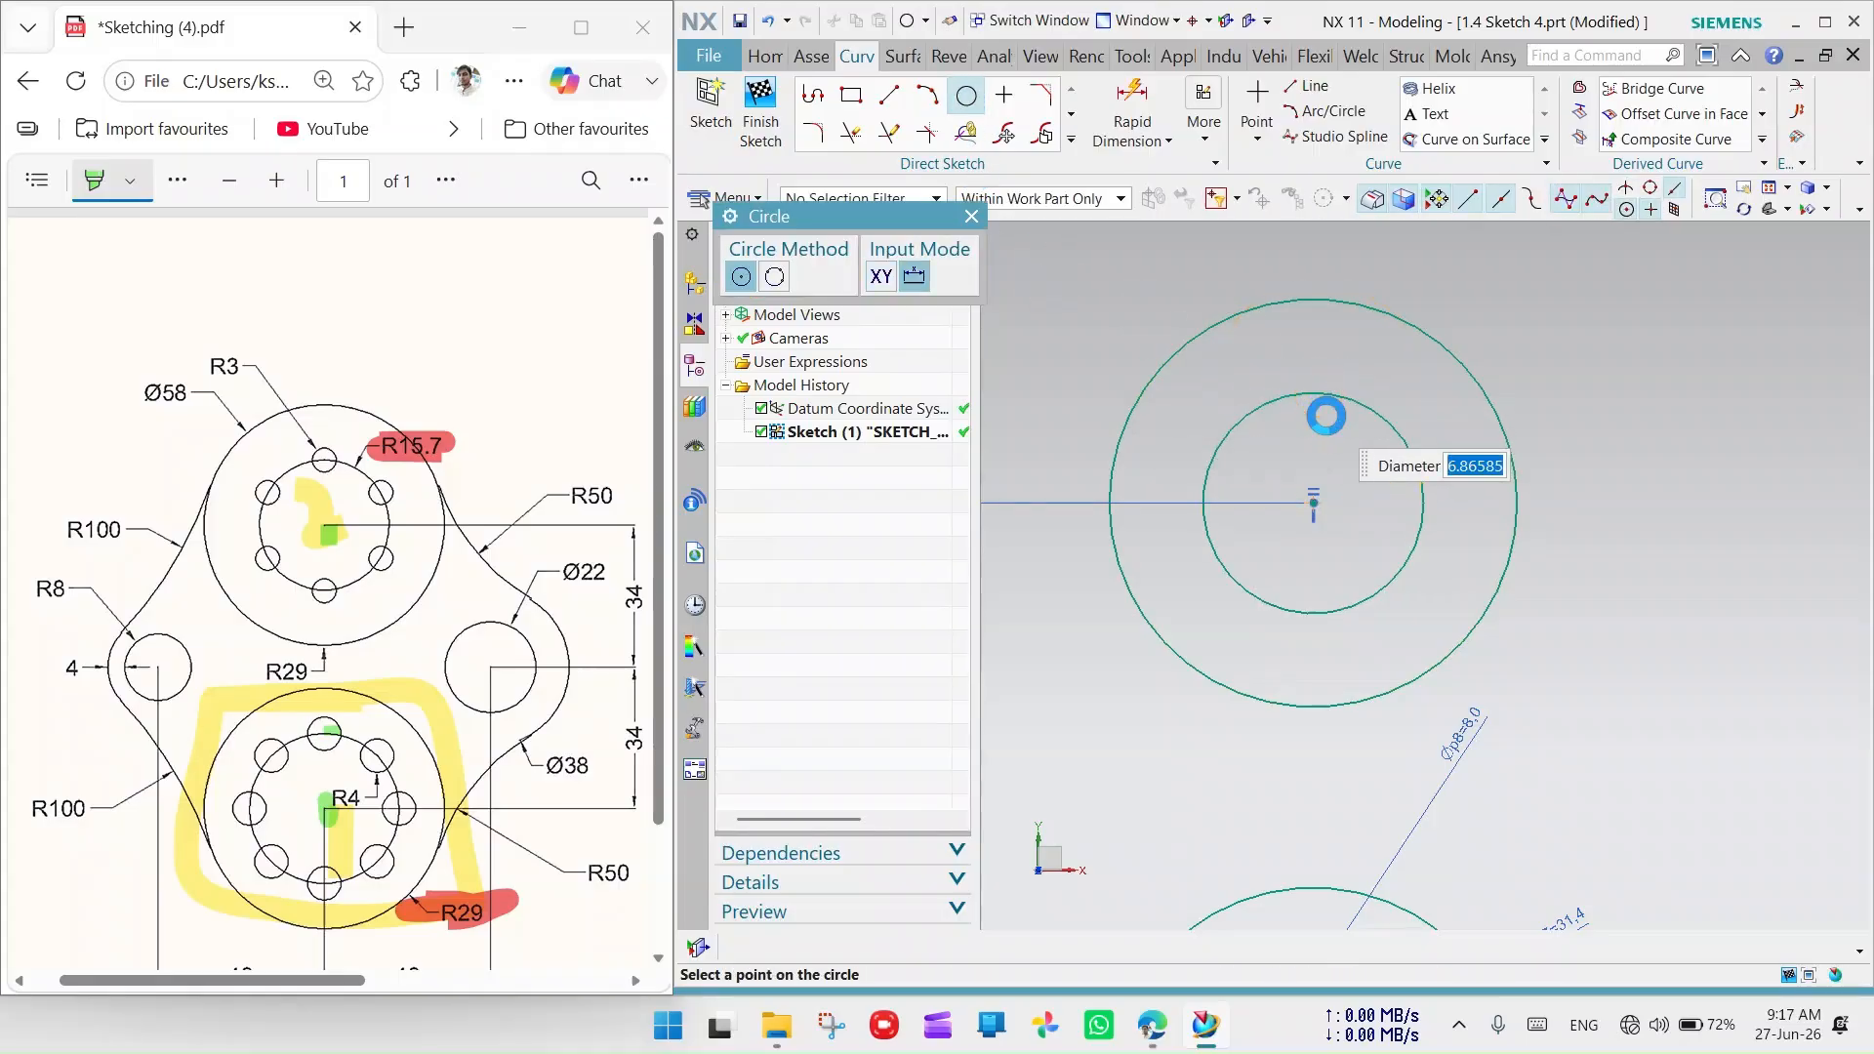
{"action": "key", "text": "Return"}
{"action": "scroll", "coordinate": [1269, 435], "scroll_direction": "up", "scroll_amount": 2}
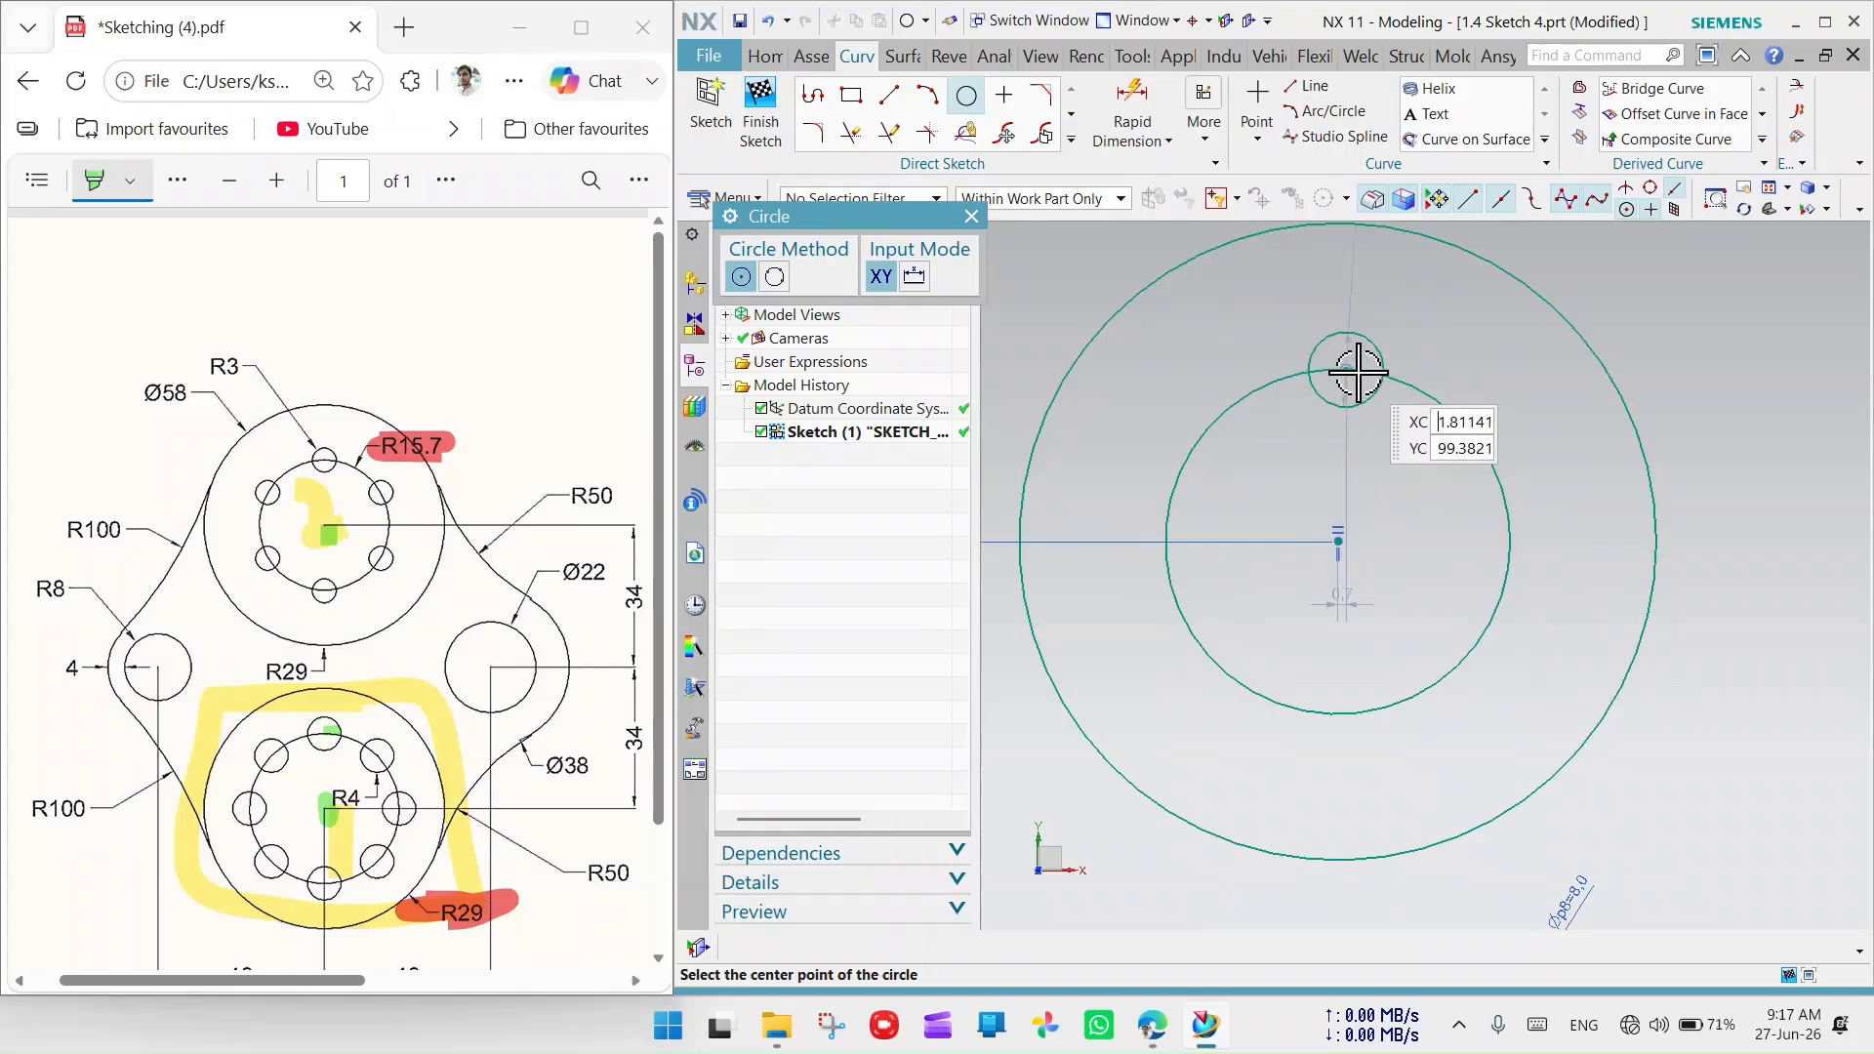
{"action": "left_click", "coordinate": [973, 217]}
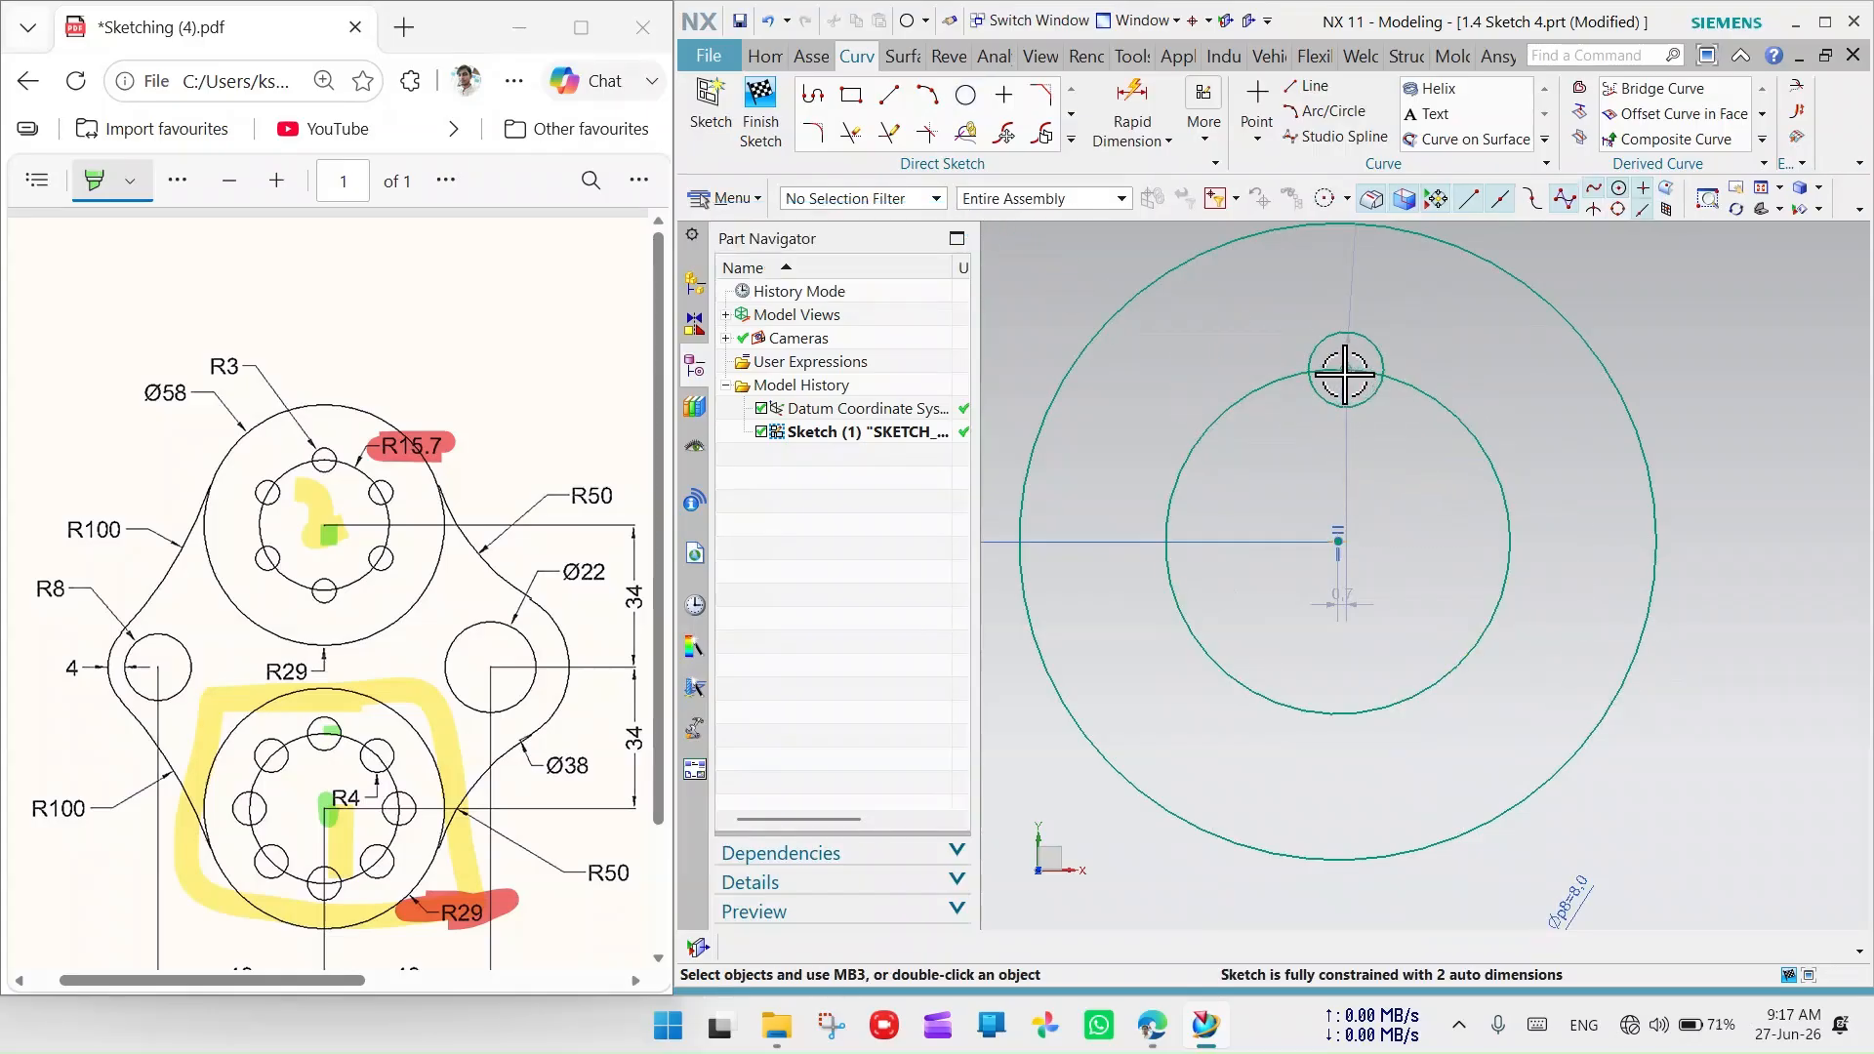
Constrain the new small circle's centre to align vertically with the upper concentric circles' centre
{"action": "left_click_drag", "start_coordinate": [1345, 369], "coordinate": [1344, 605]}
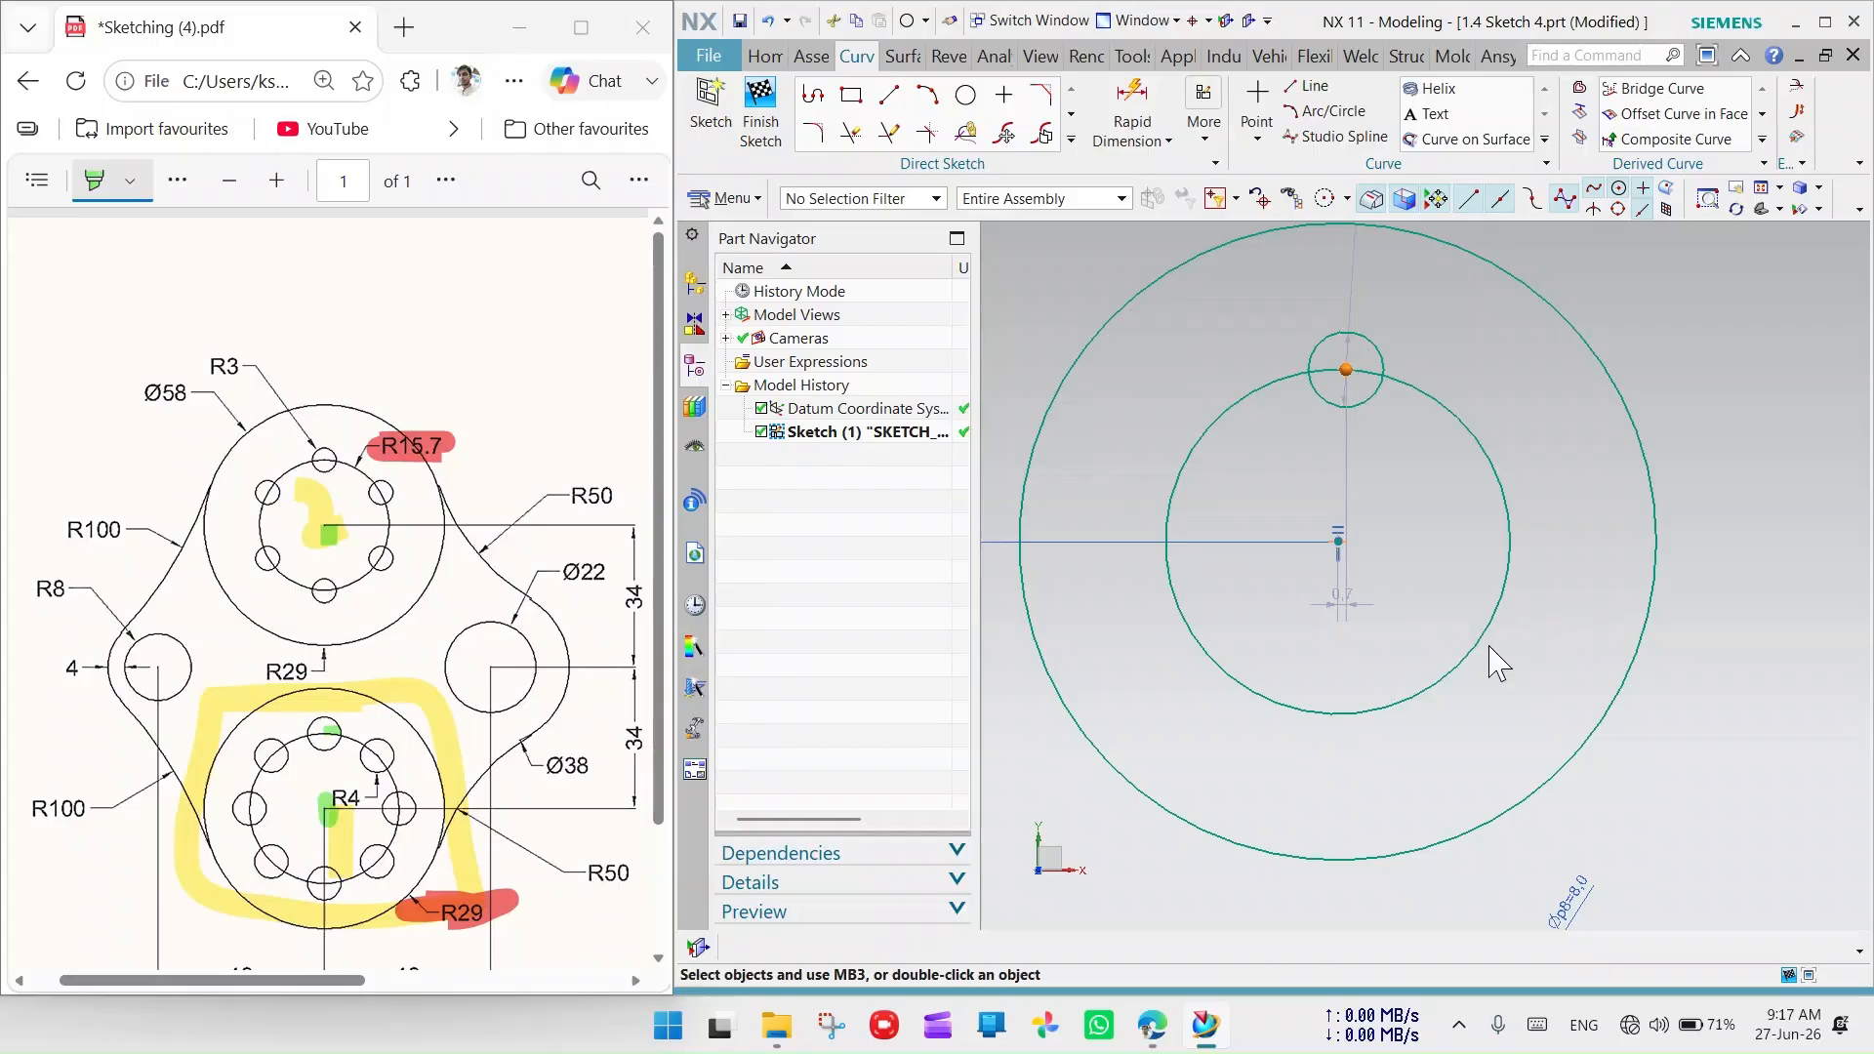
{"action": "left_click", "coordinate": [1339, 542]}
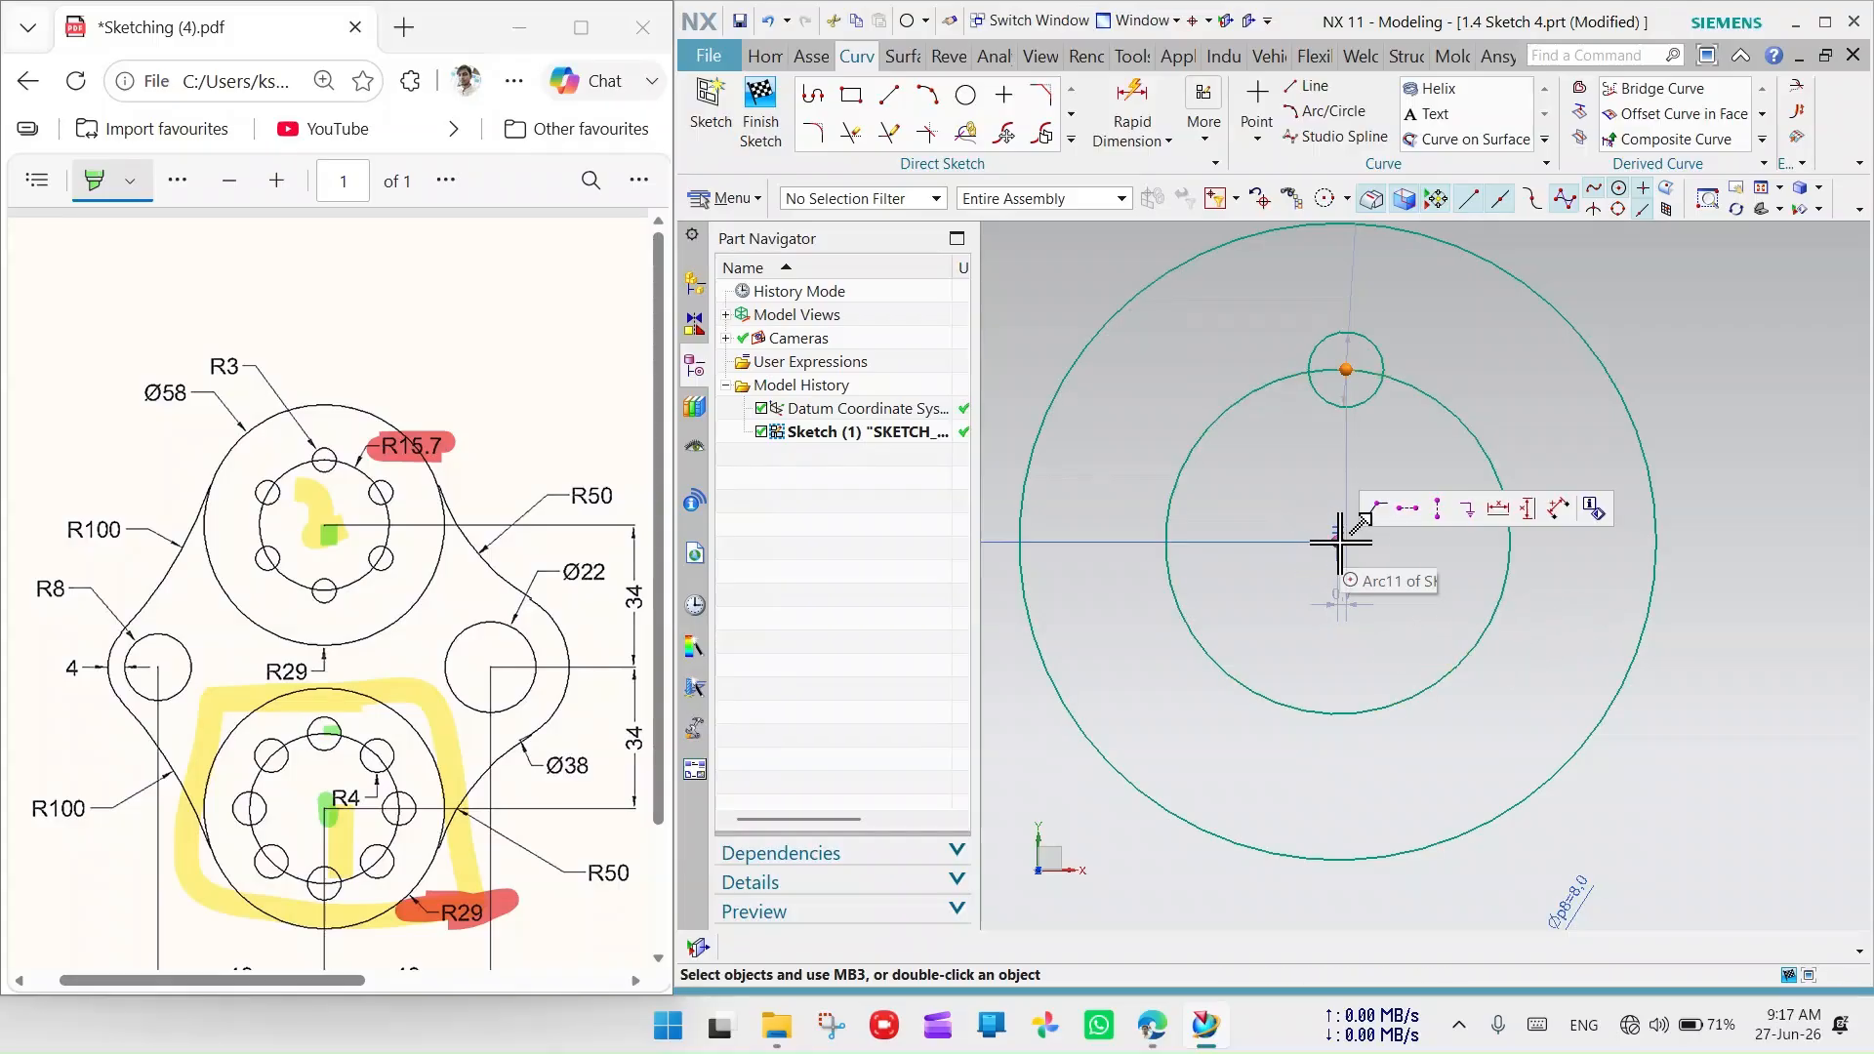
{"action": "left_click", "coordinate": [1429, 509]}
Set the new small circle's diameter to 6 mm and move its dimension label outside the upper circles
{"action": "scroll", "coordinate": [1288, 586], "scroll_direction": "down", "scroll_amount": 2}
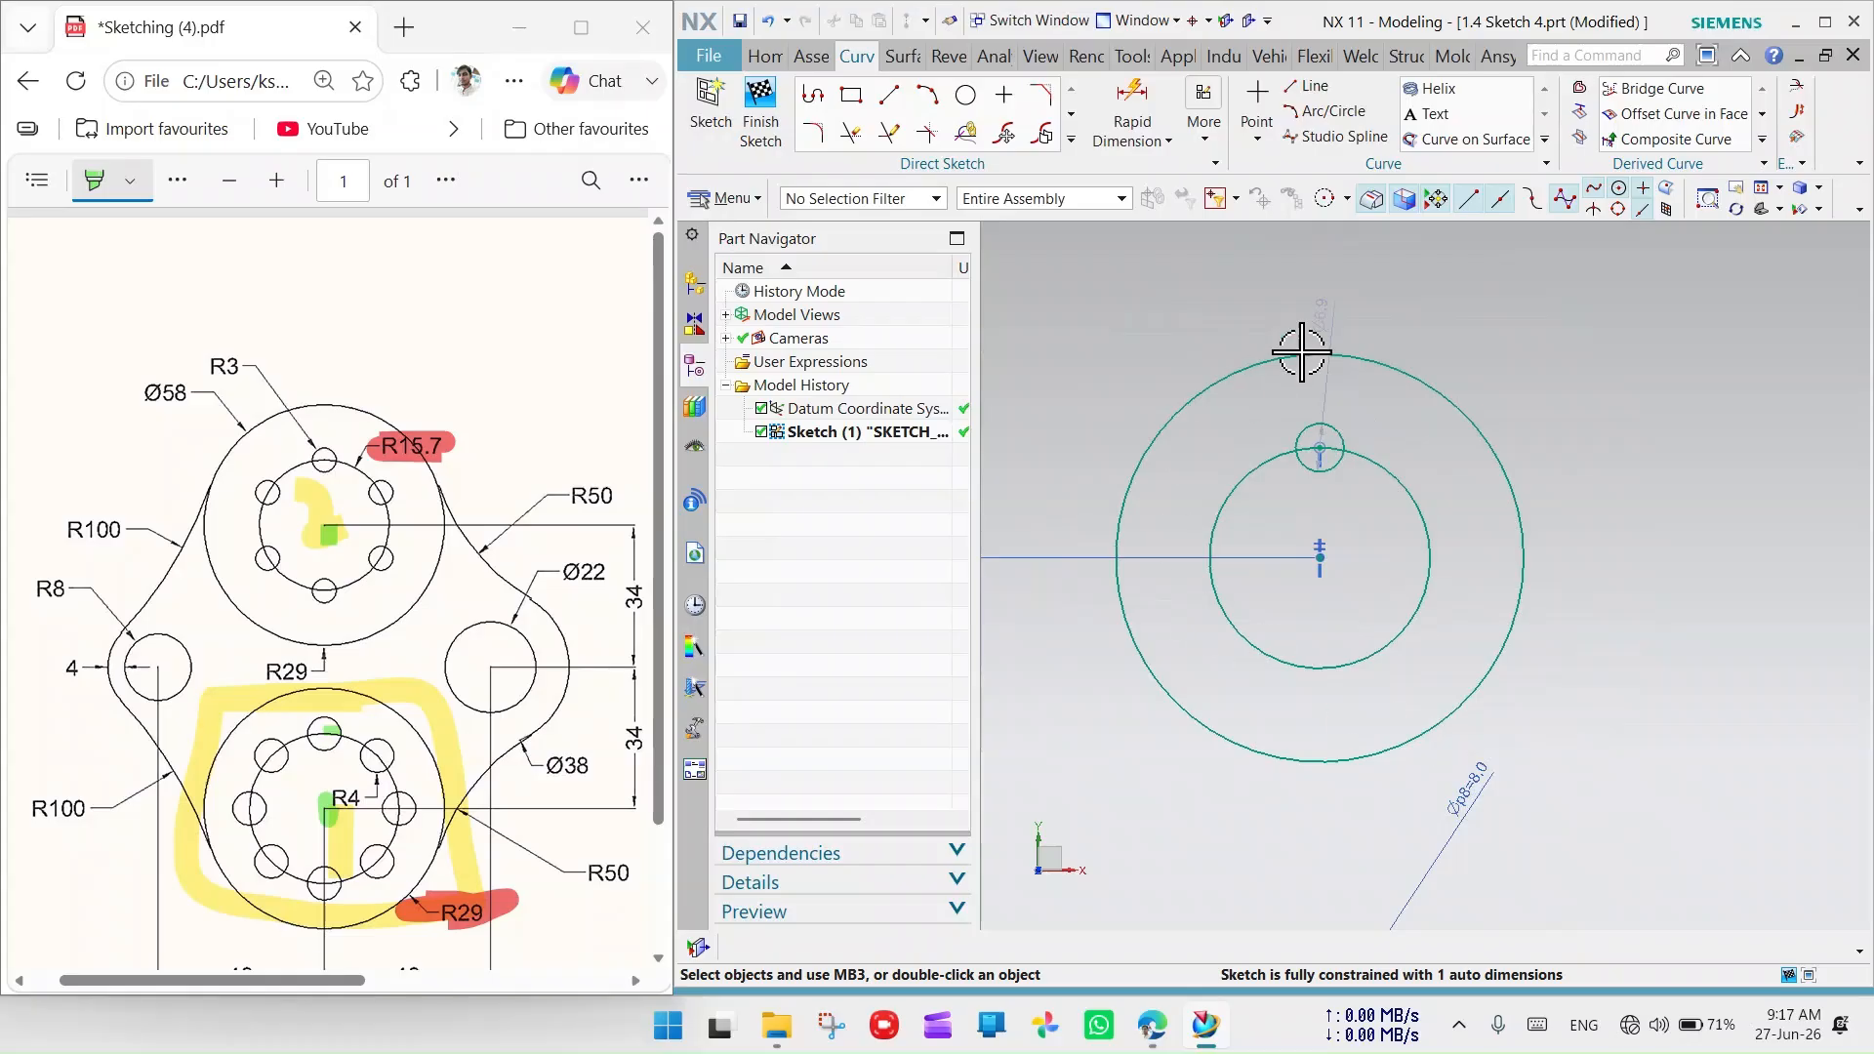
{"action": "left_click", "coordinate": [1326, 315]}
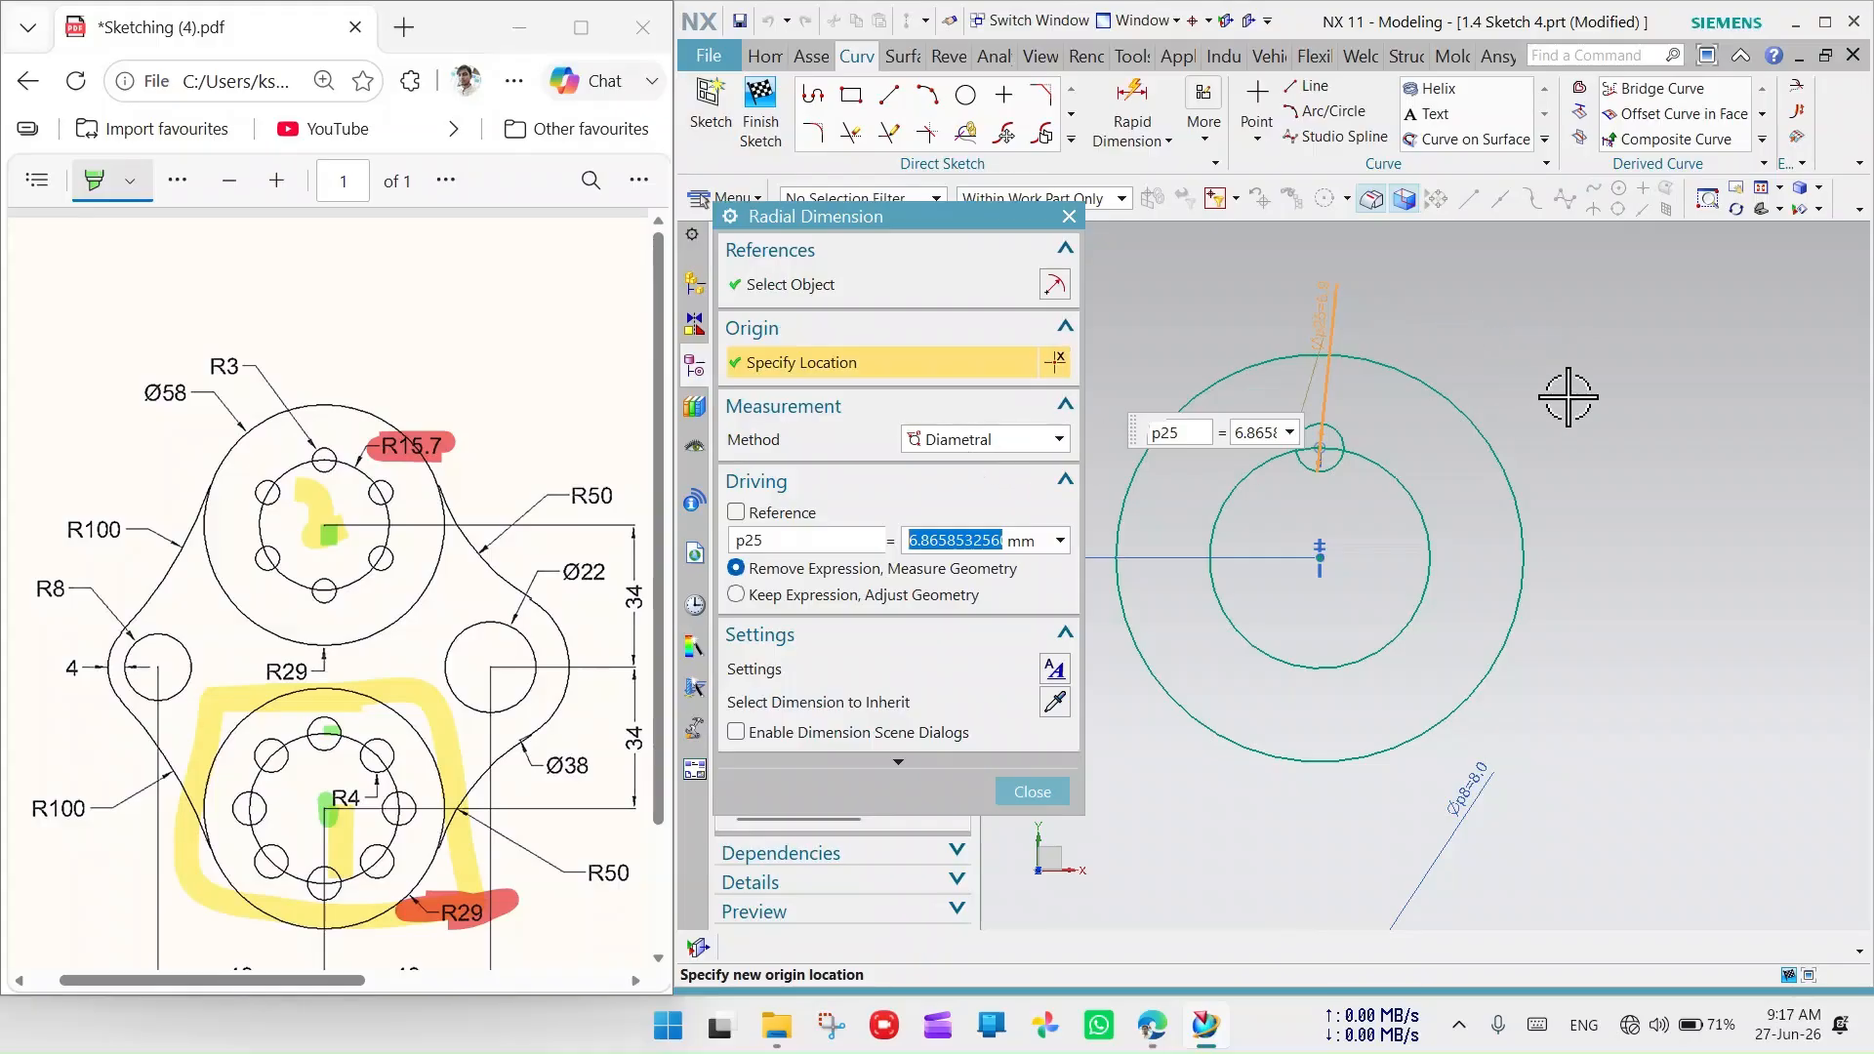
{"action": "left_click", "coordinate": [1026, 796]}
{"action": "left_click_drag", "start_coordinate": [1335, 344], "coordinate": [1451, 301]}
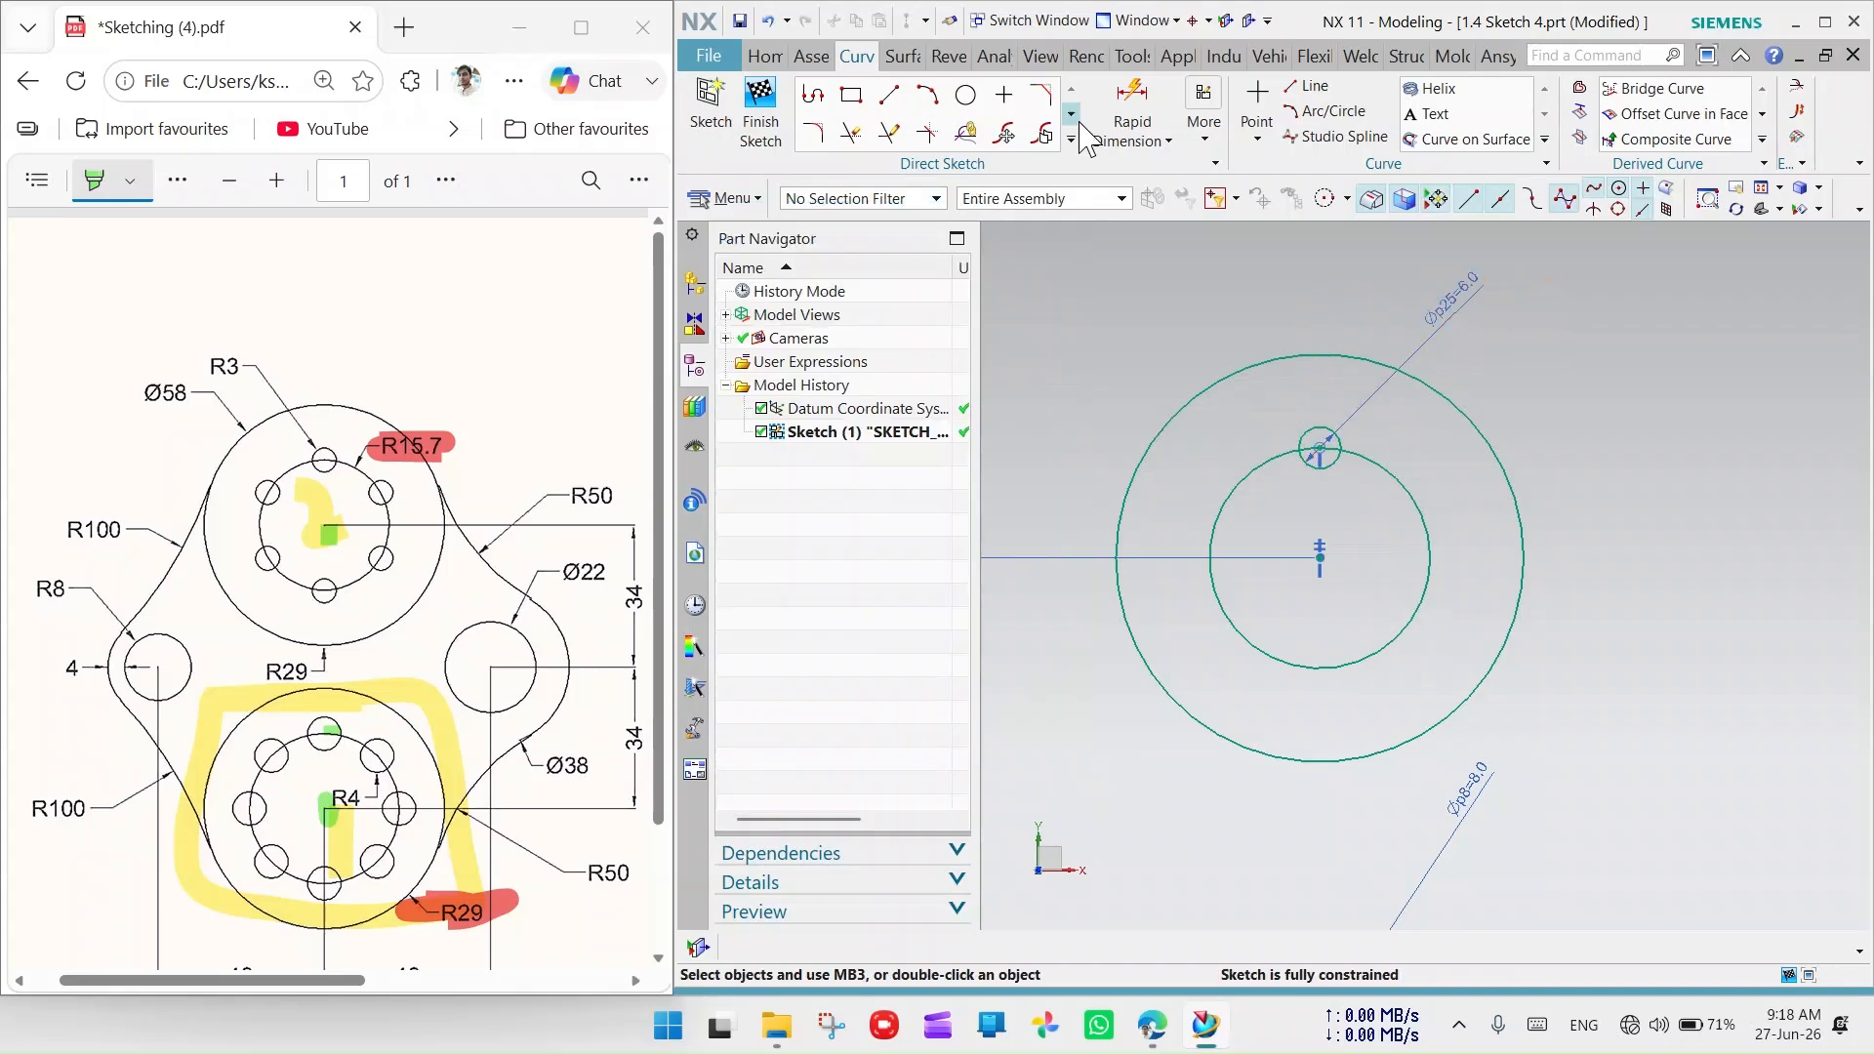
Pattern the 6 mm circle circularly about the upper circles' centre with a count of 6 over a 360° span
{"action": "left_click", "coordinate": [1071, 139]}
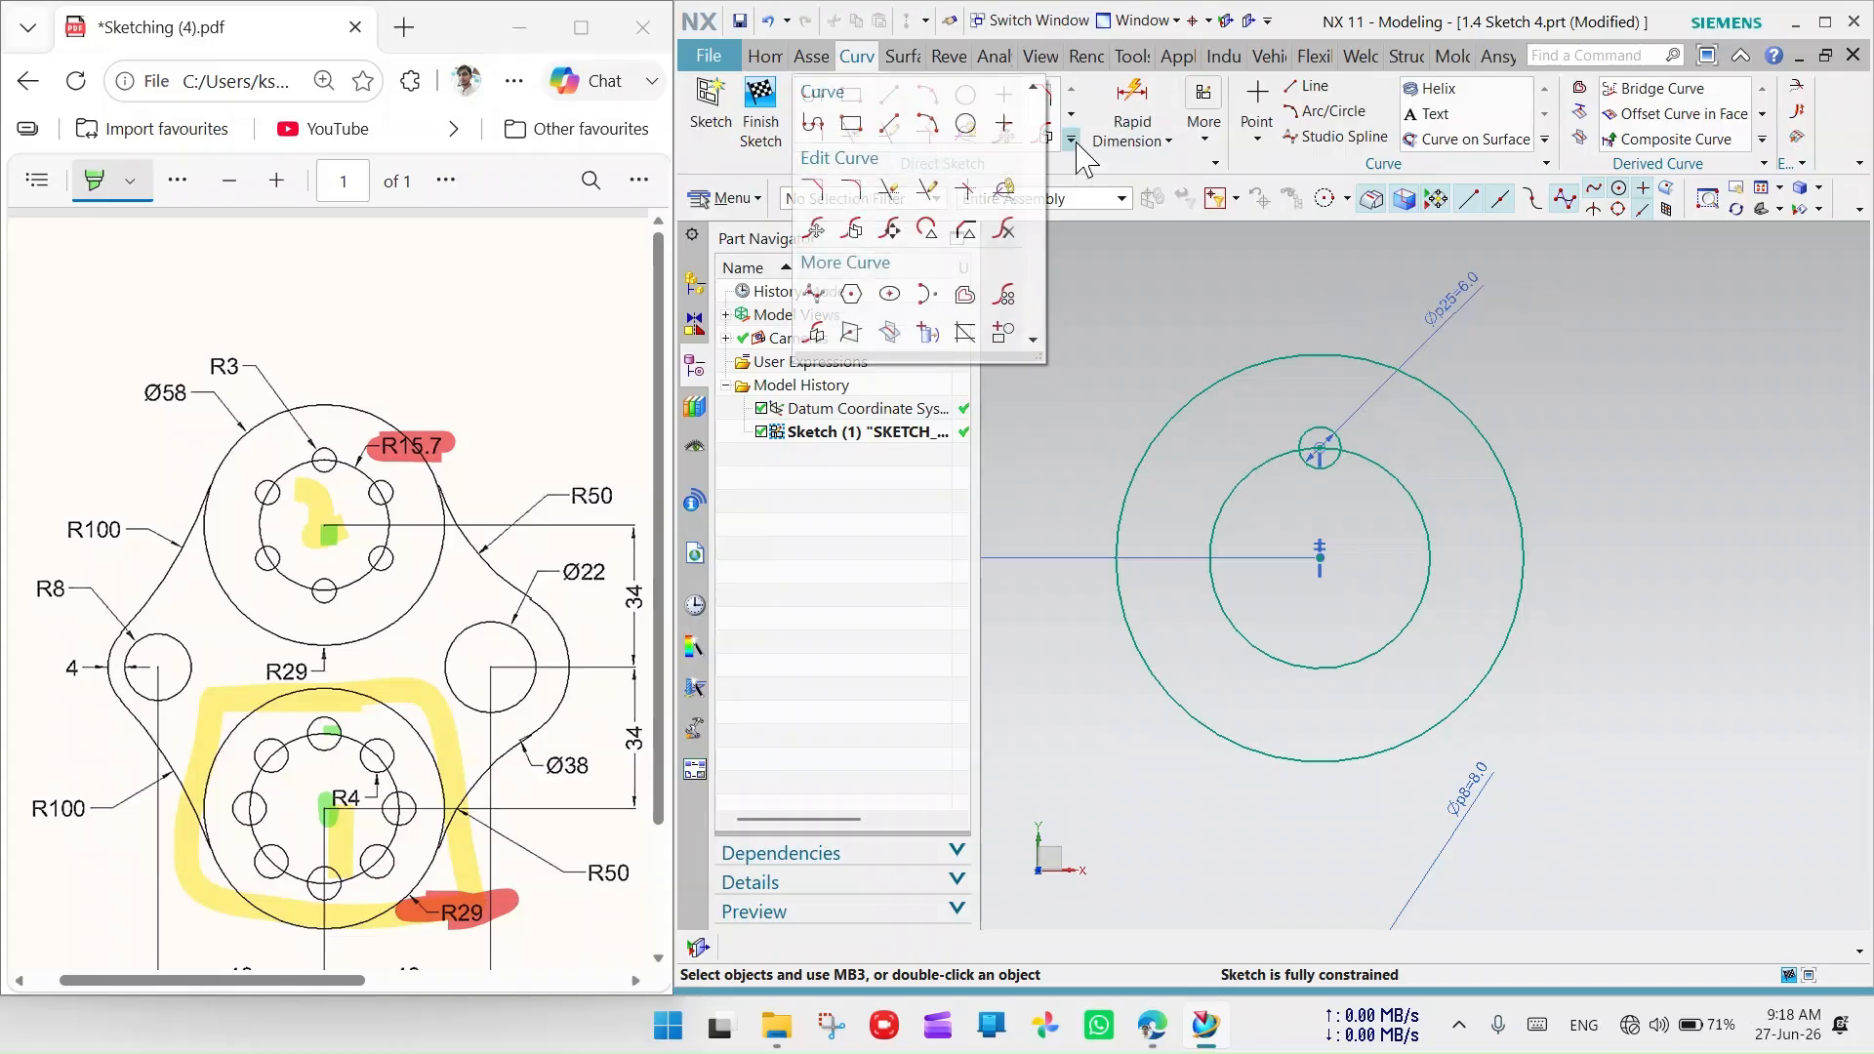
{"action": "left_click", "coordinate": [1006, 295]}
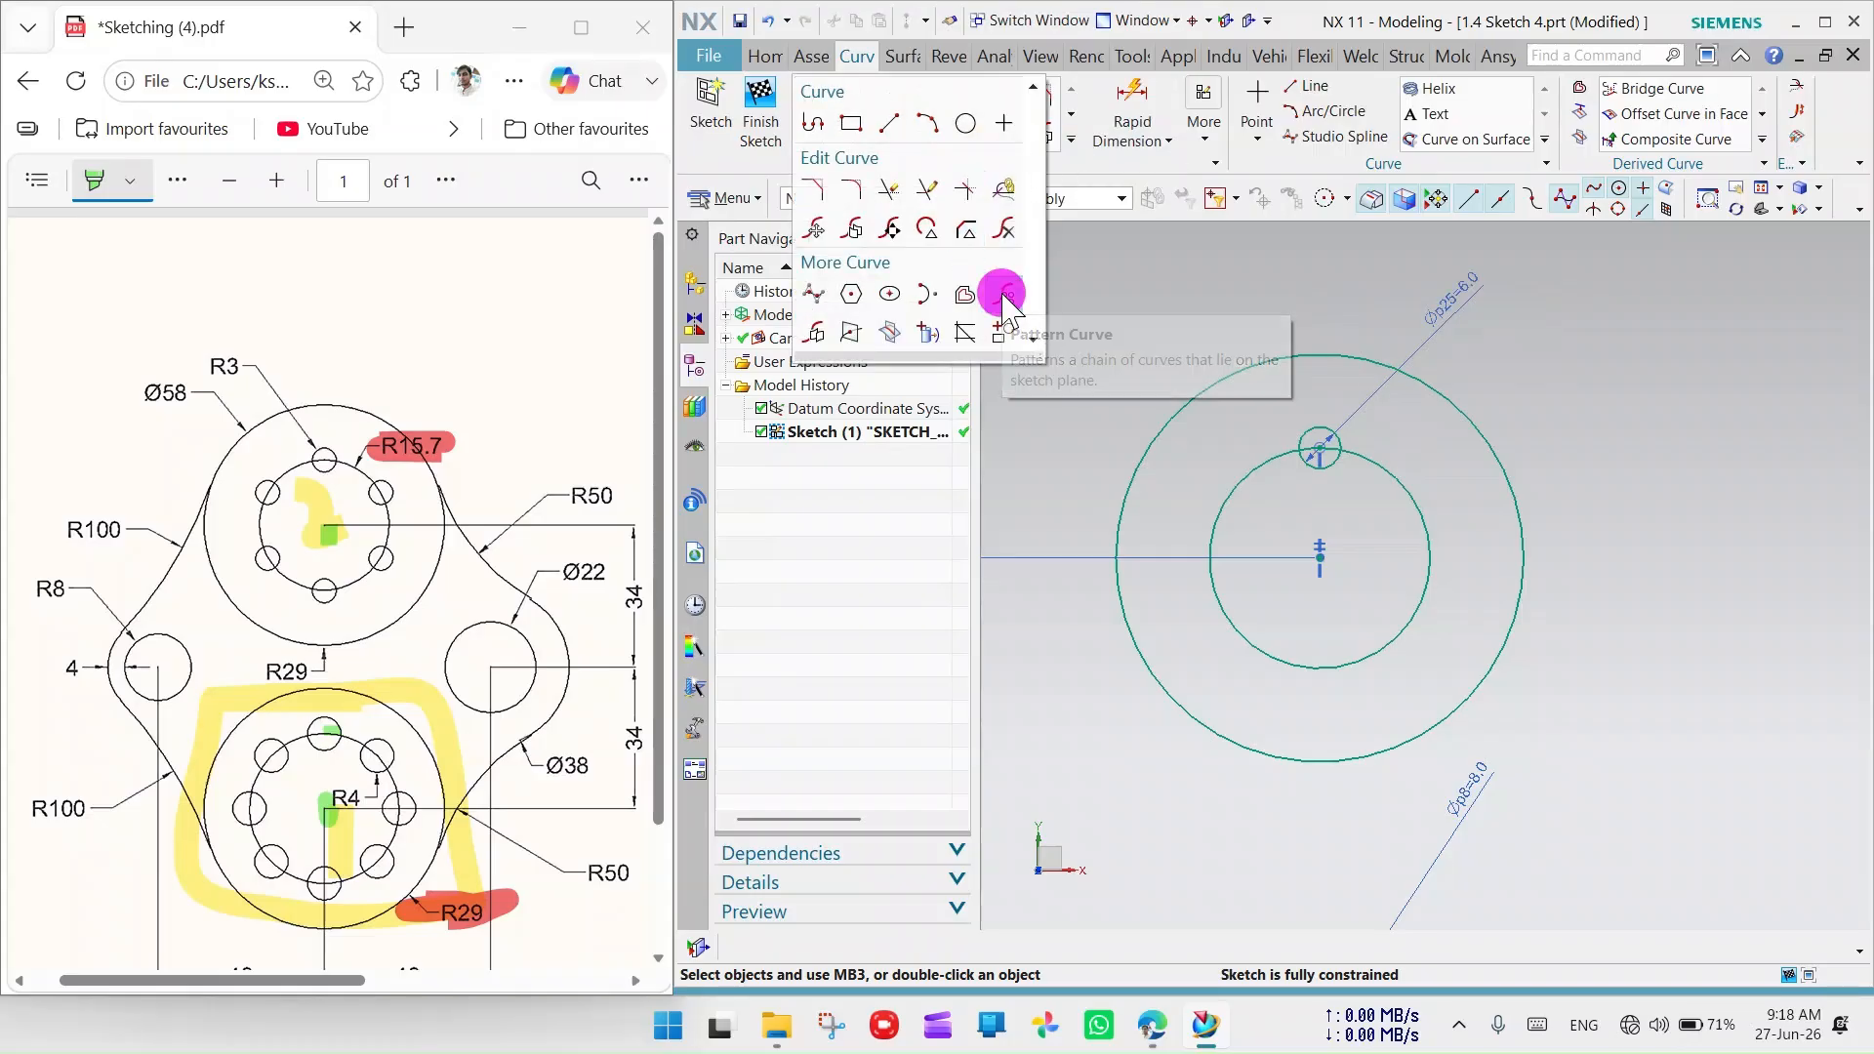
{"action": "left_click", "coordinate": [1310, 431]}
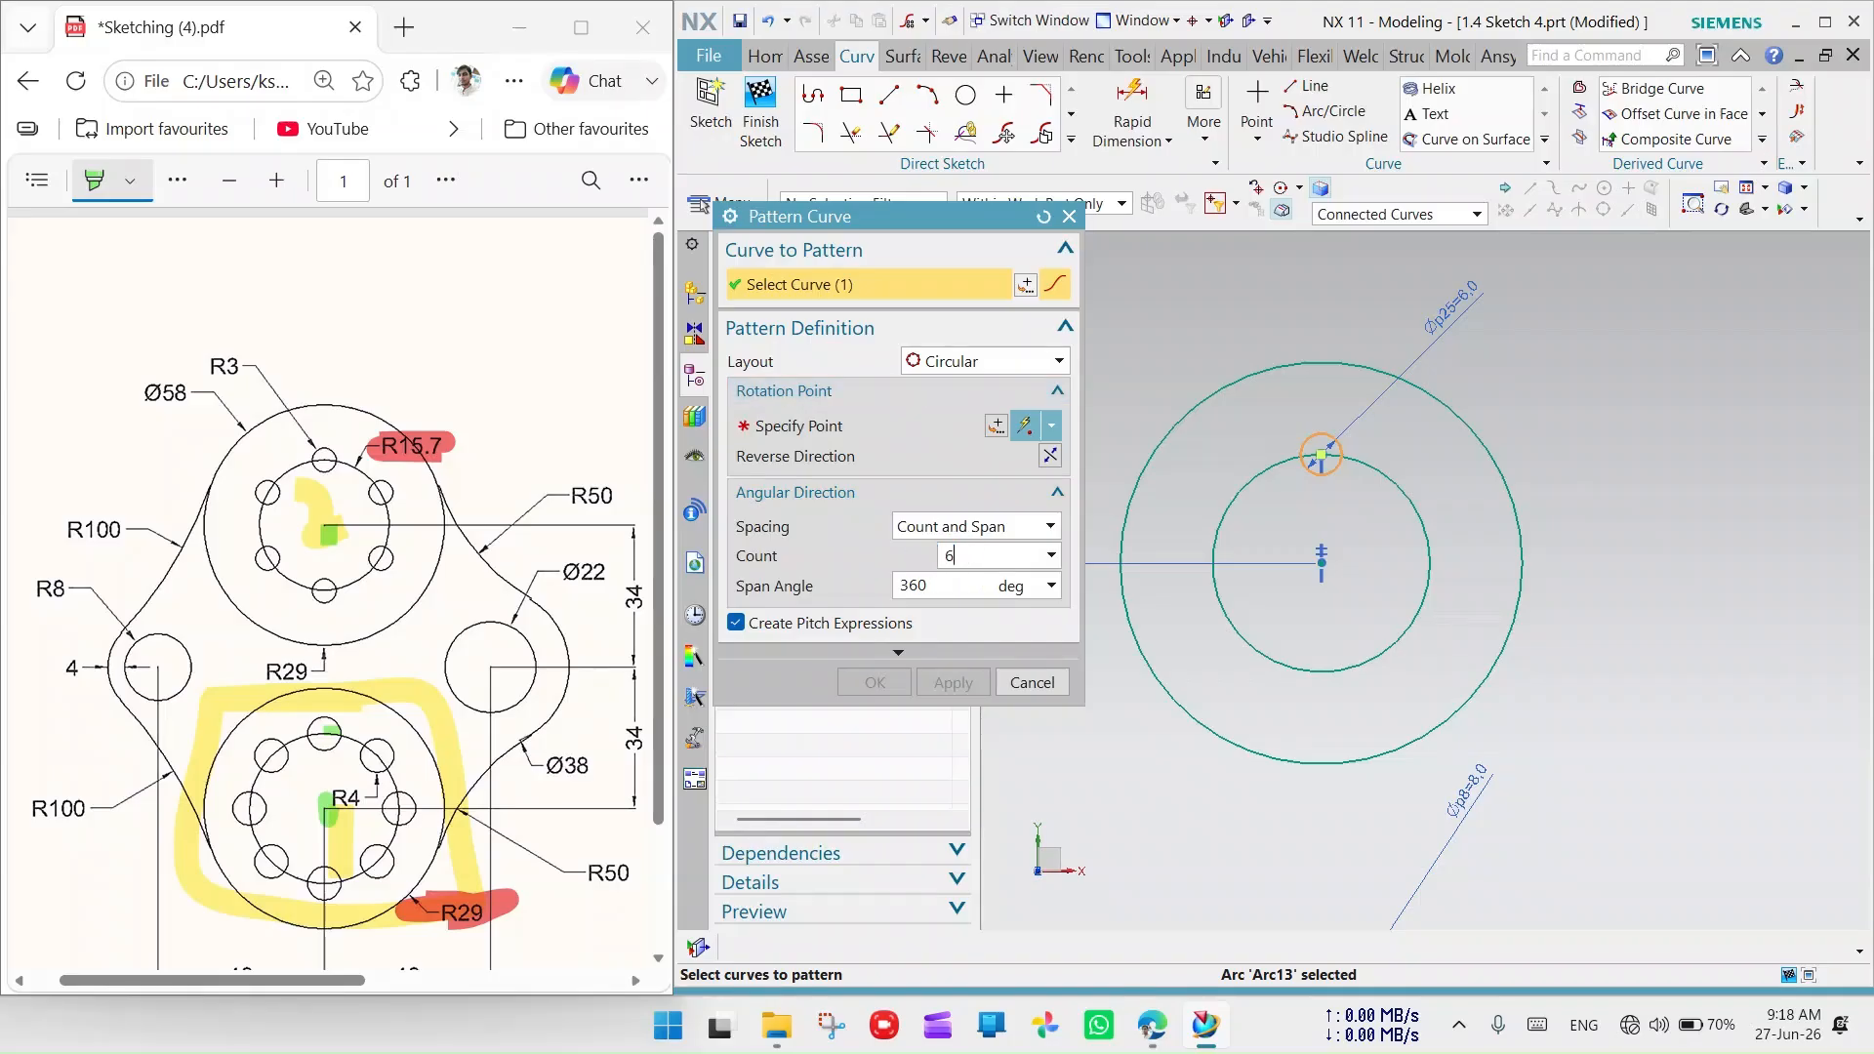
{"action": "left_click", "coordinate": [835, 426]}
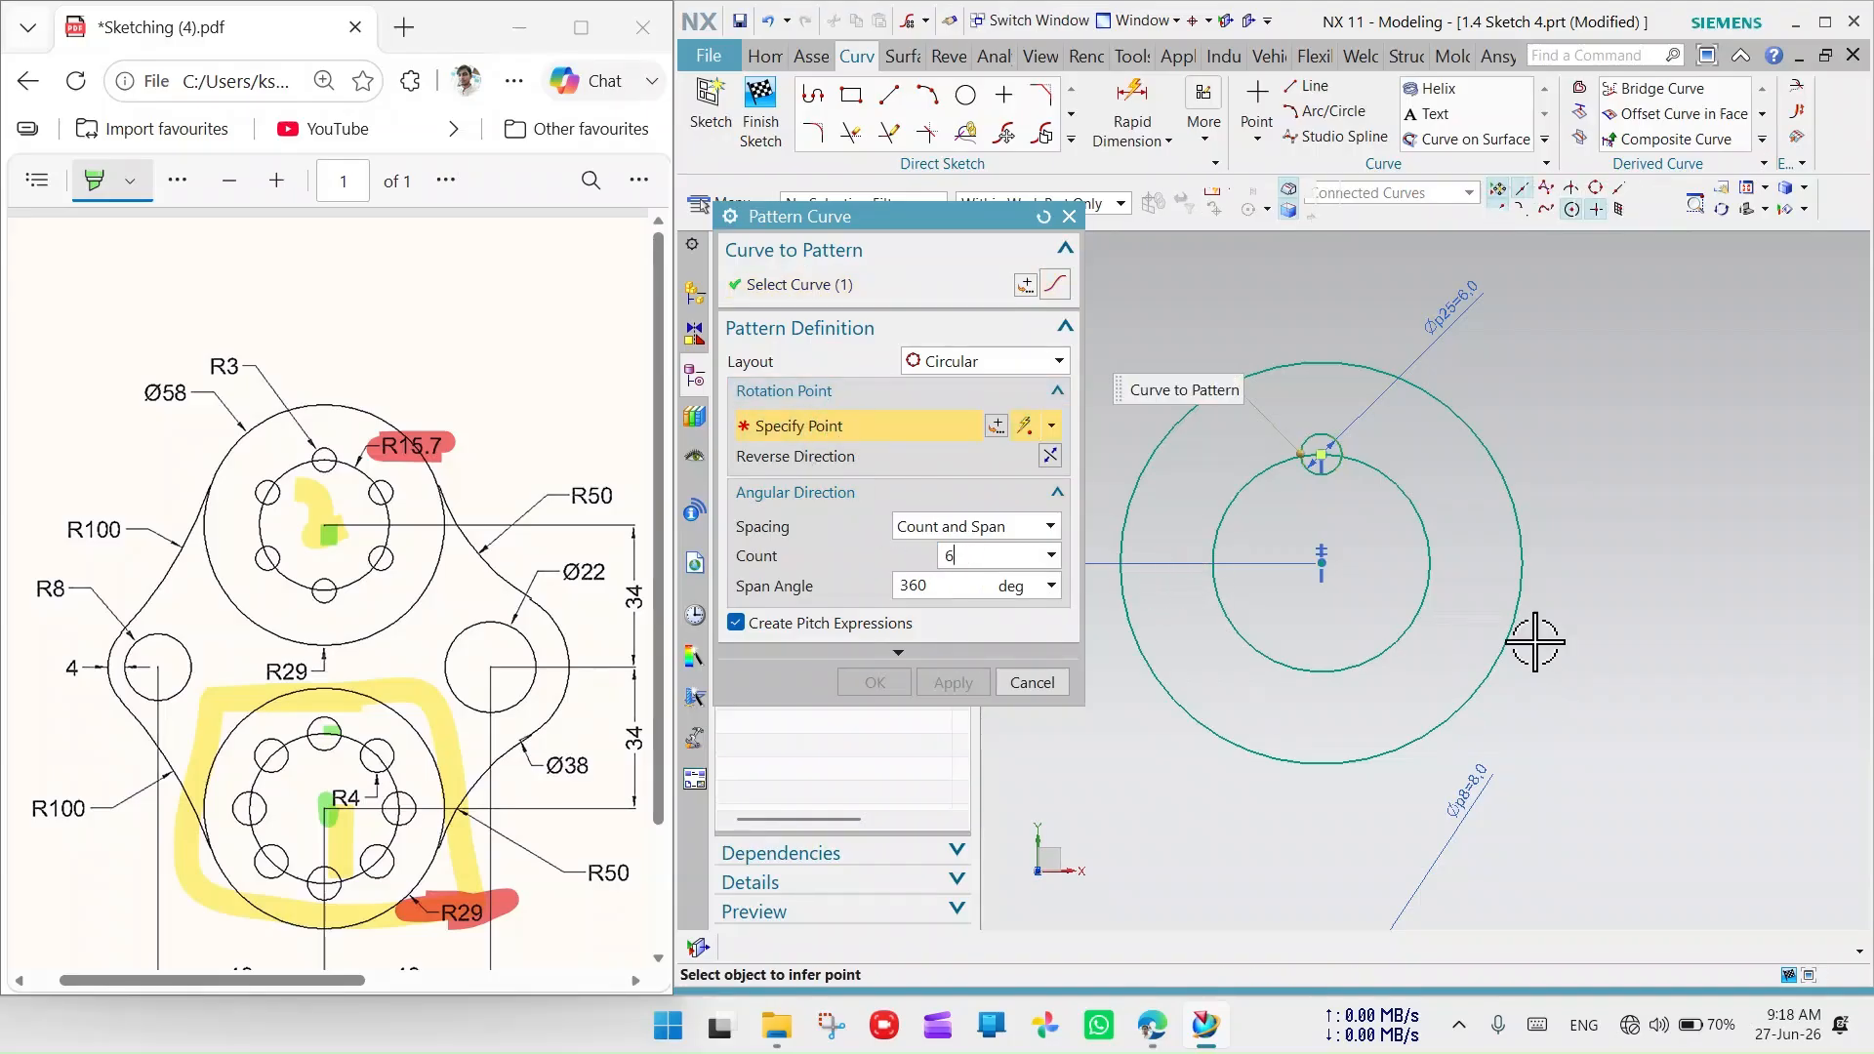
{"action": "left_click", "coordinate": [1323, 565]}
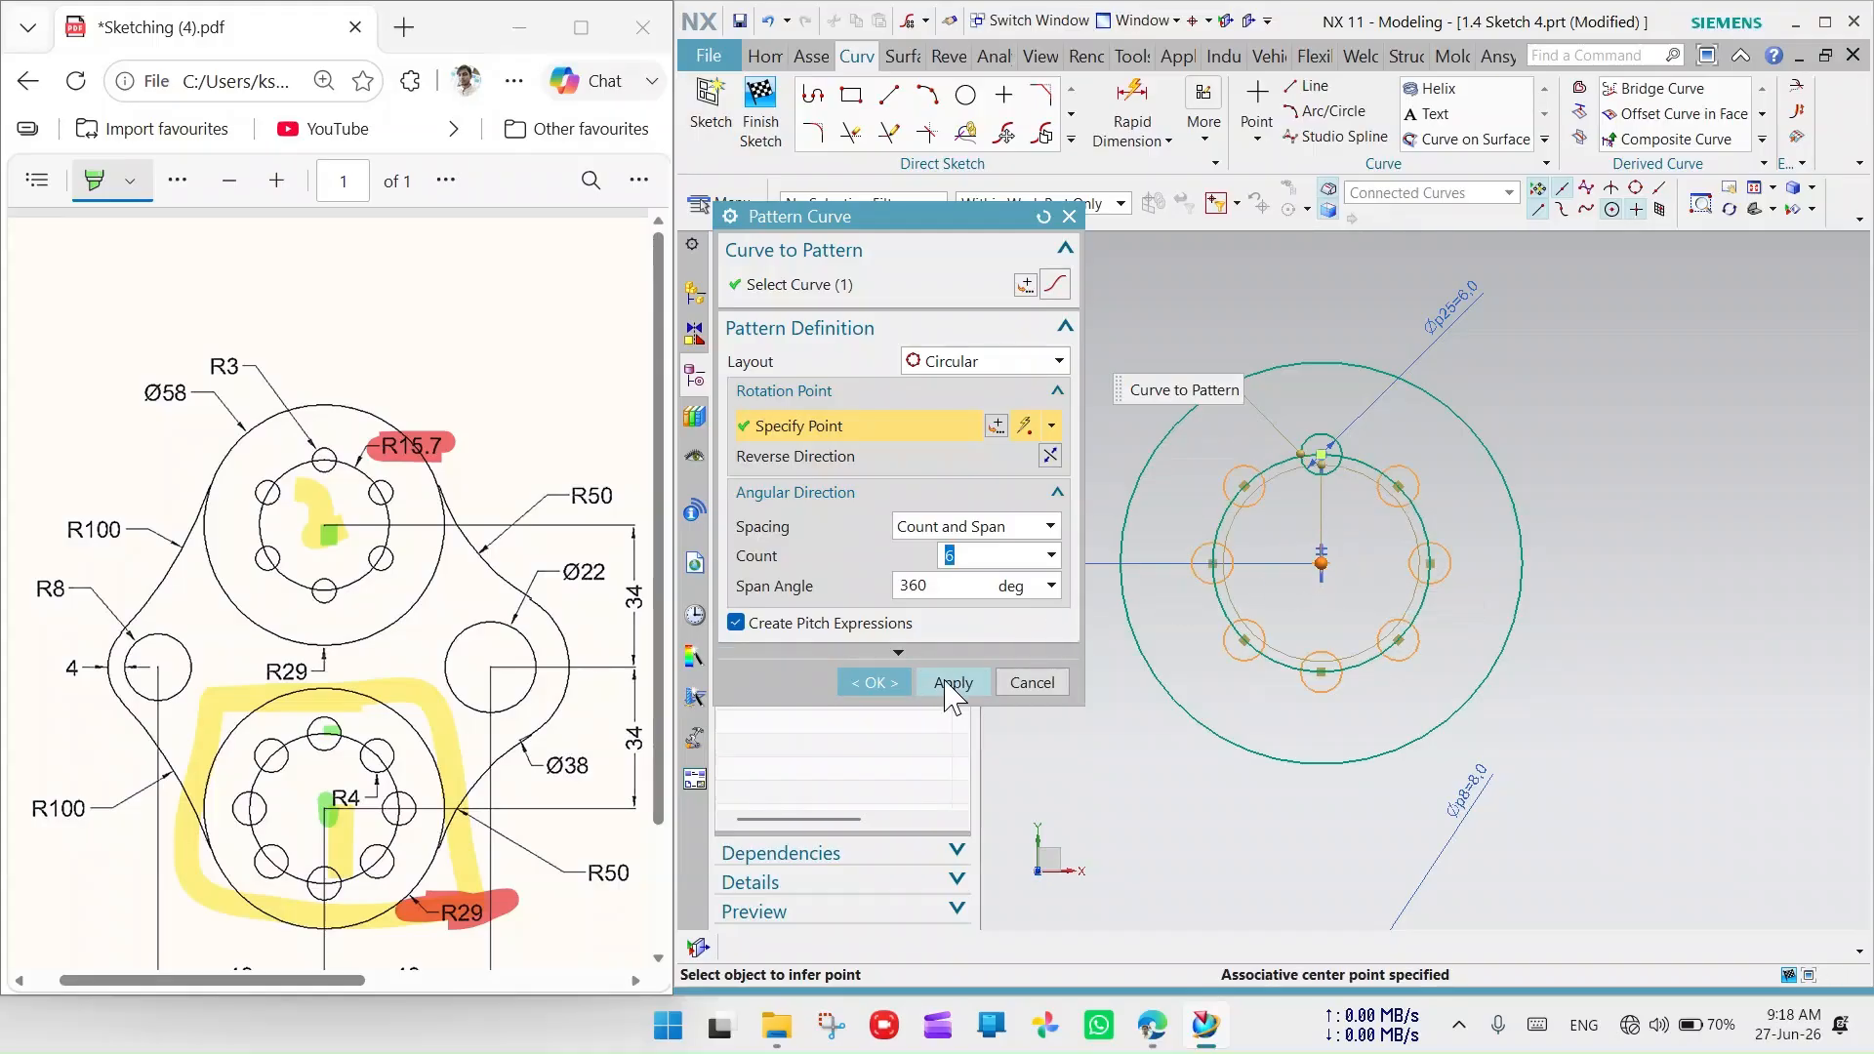
{"action": "left_click", "coordinate": [887, 683]}
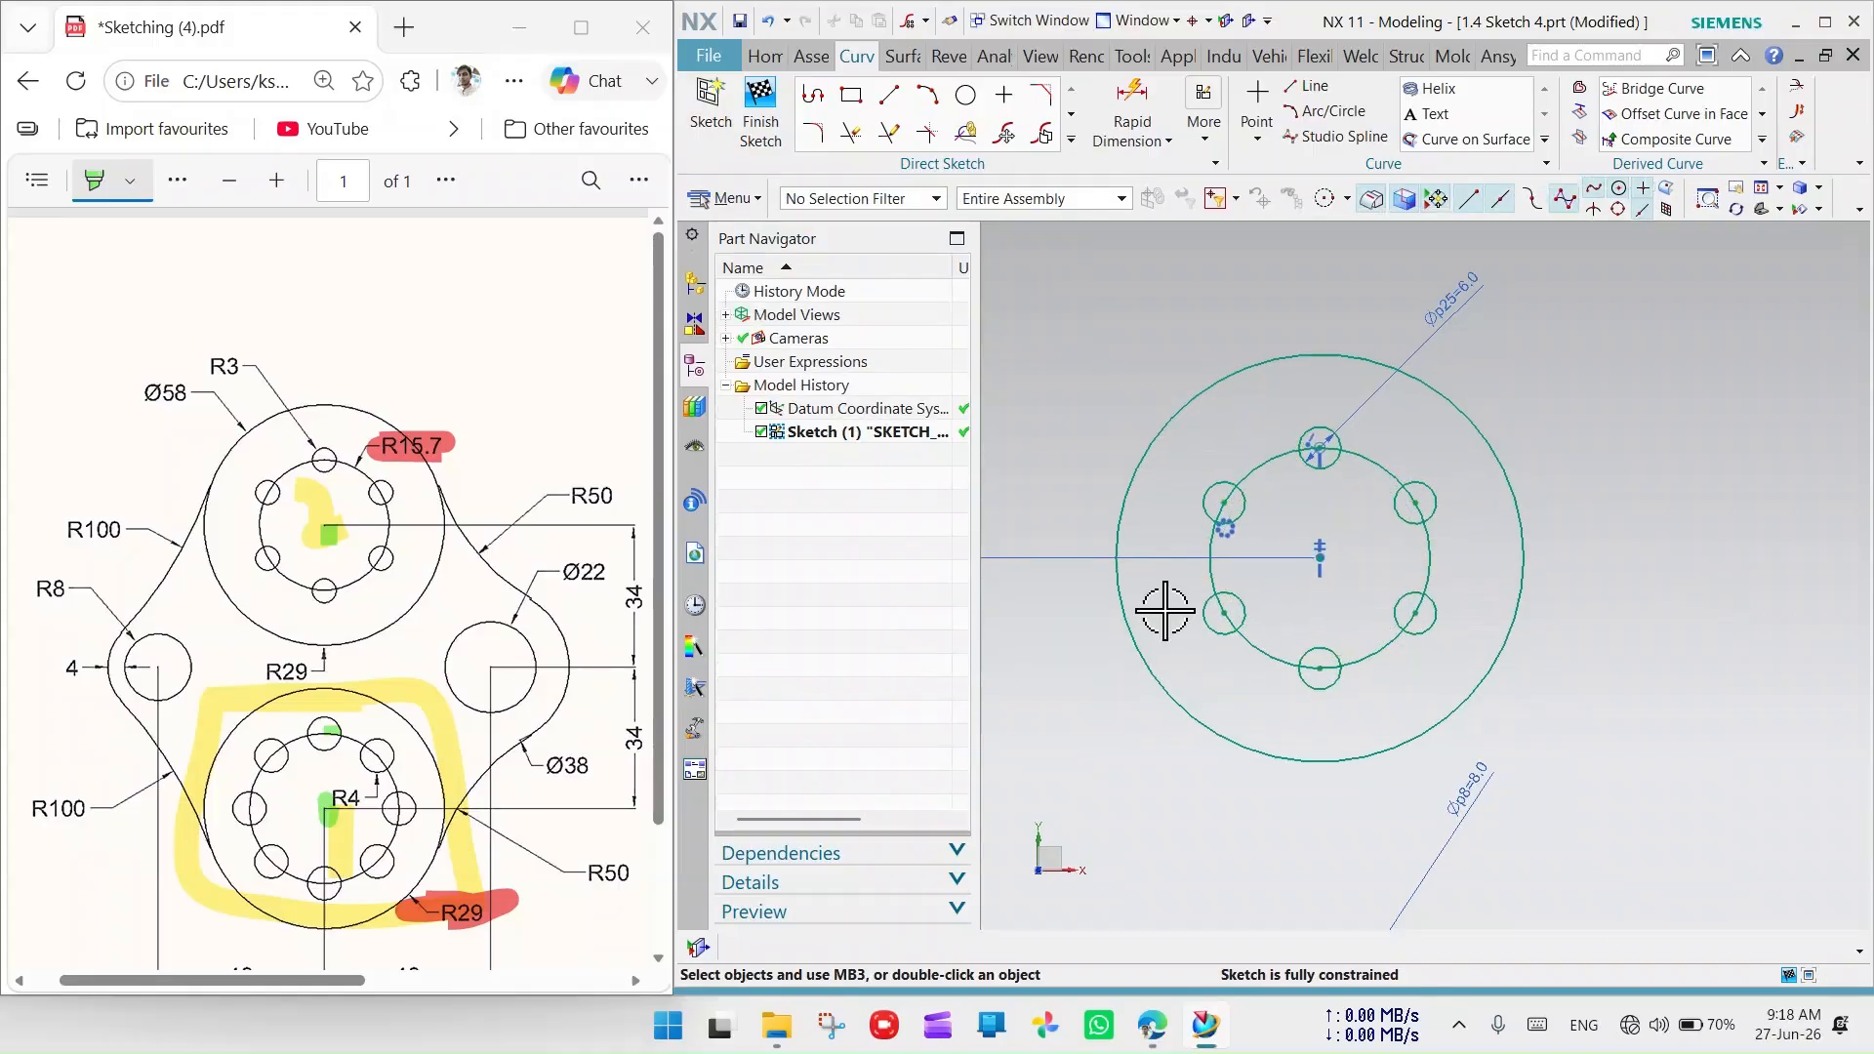
Draw a circle about 40.7 mm in diameter to the right of the two hole groups, at a height between them
{"action": "scroll", "coordinate": [1330, 661], "scroll_direction": "down", "scroll_amount": 5}
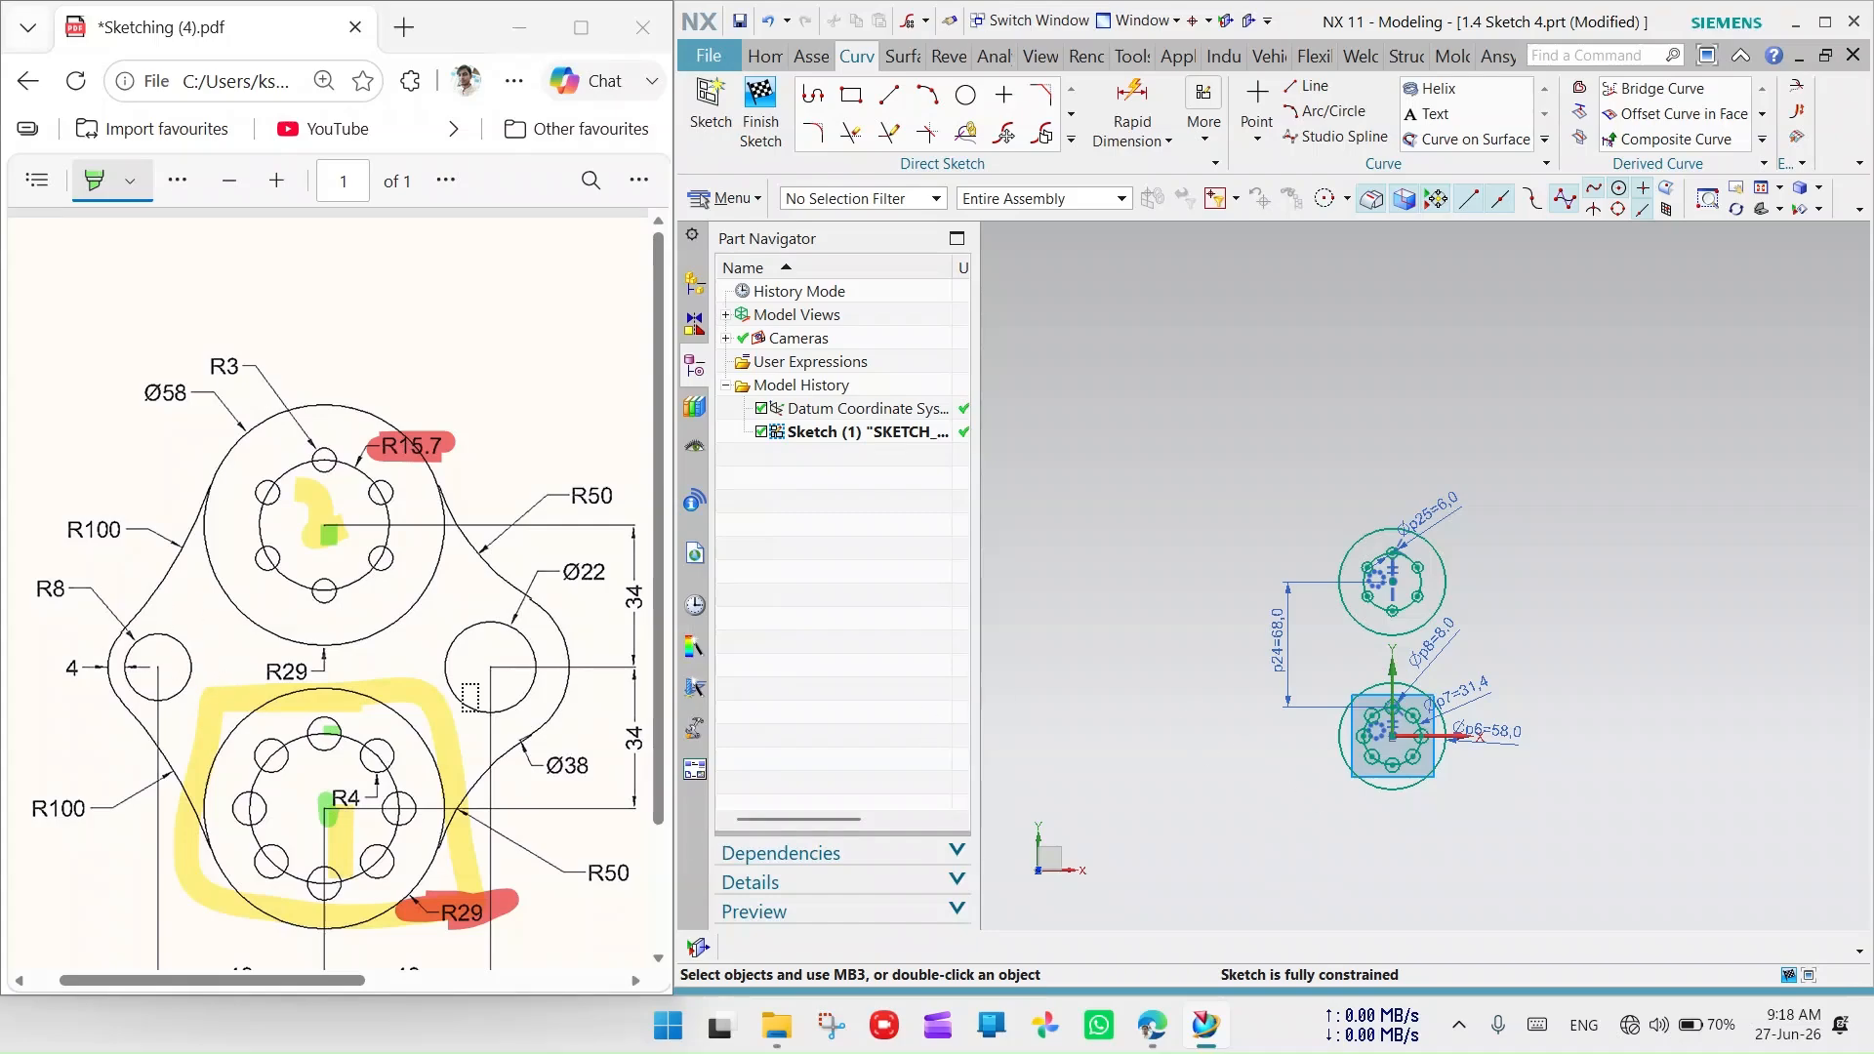
{"action": "scroll", "coordinate": [1446, 630], "scroll_direction": "up", "scroll_amount": 2}
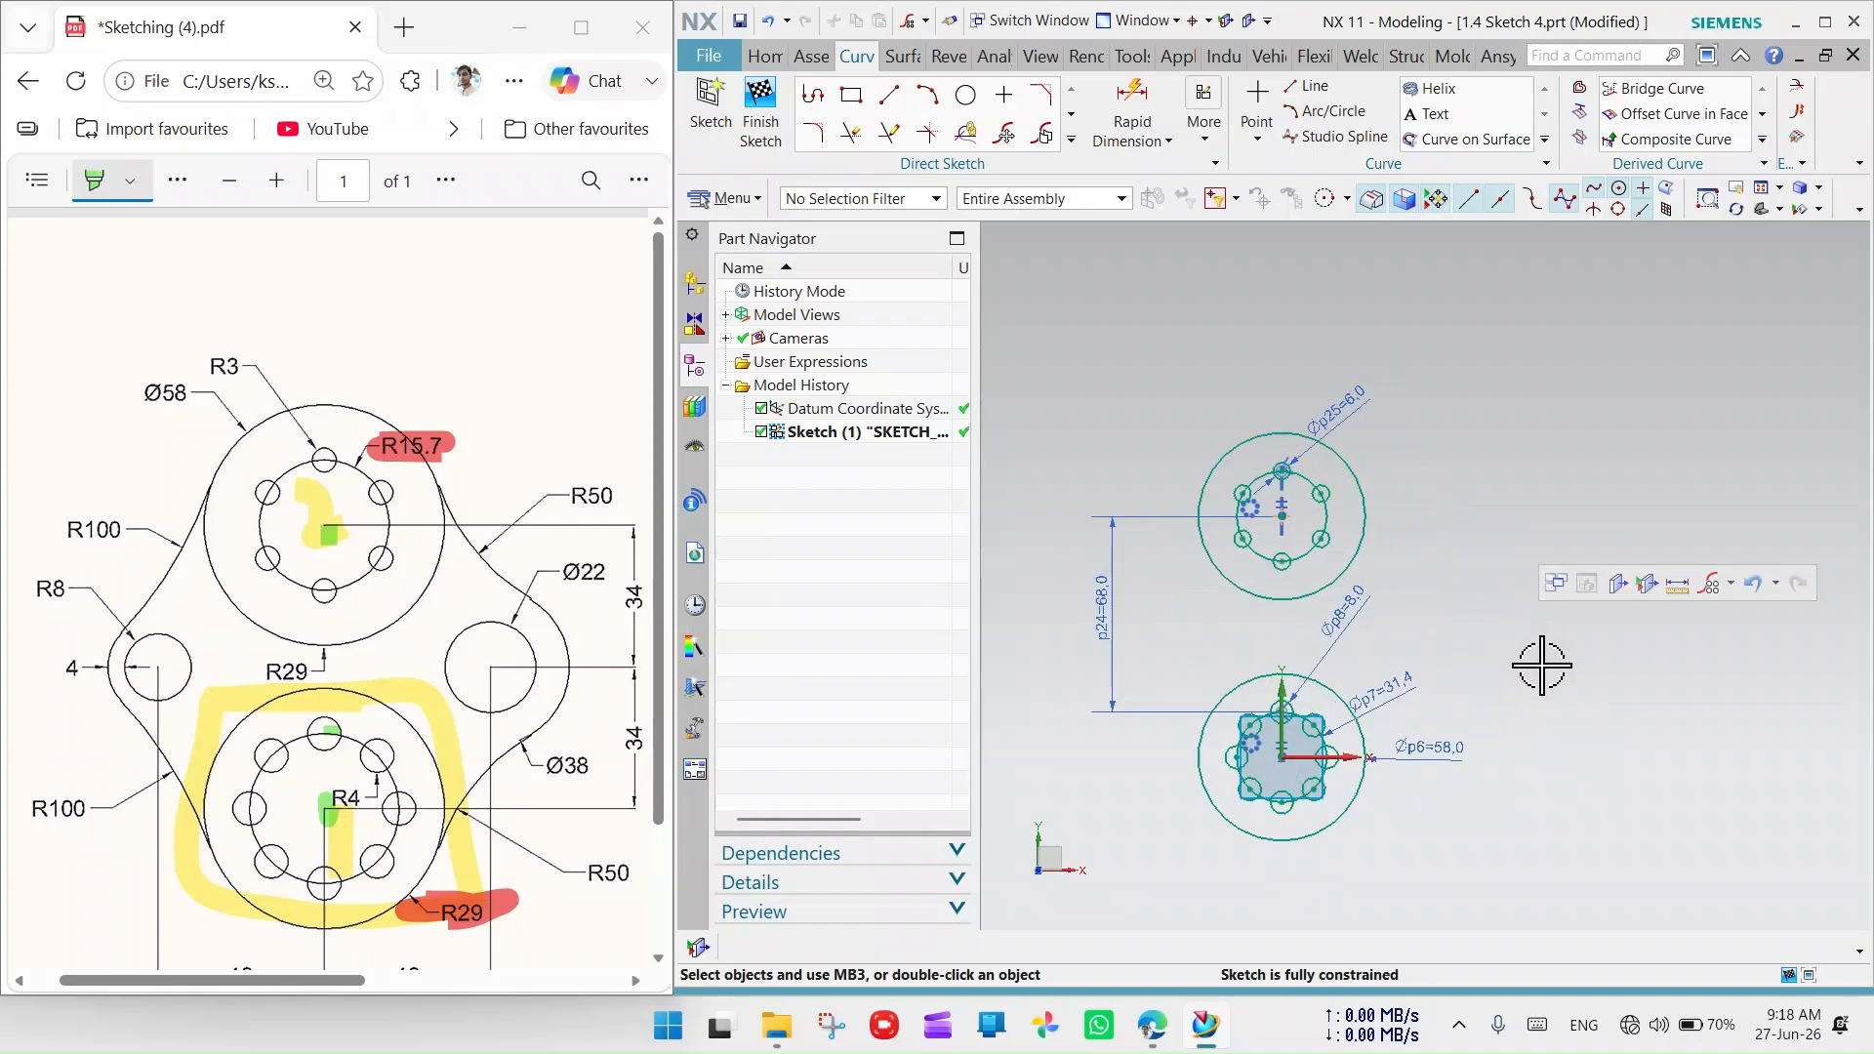
{"action": "left_click", "coordinate": [967, 95]}
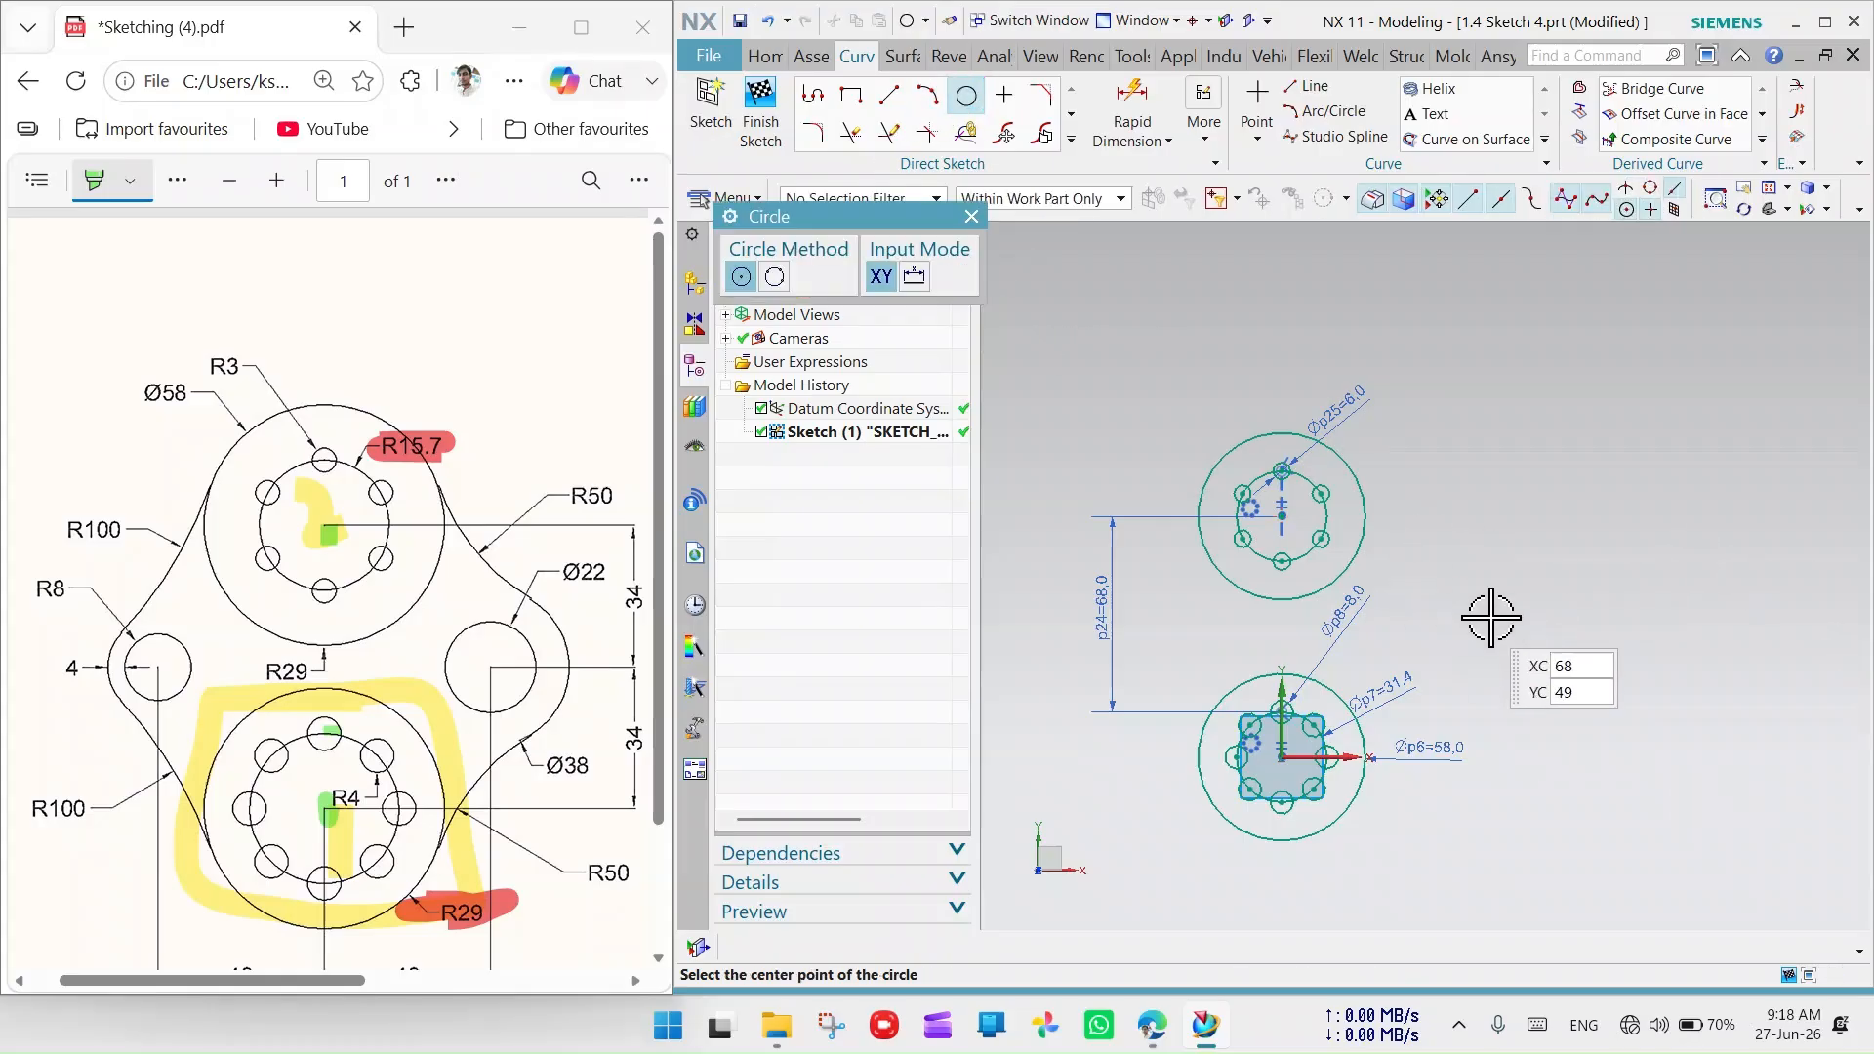
{"action": "left_click", "coordinate": [1533, 614]}
{"action": "left_click", "coordinate": [1562, 664]}
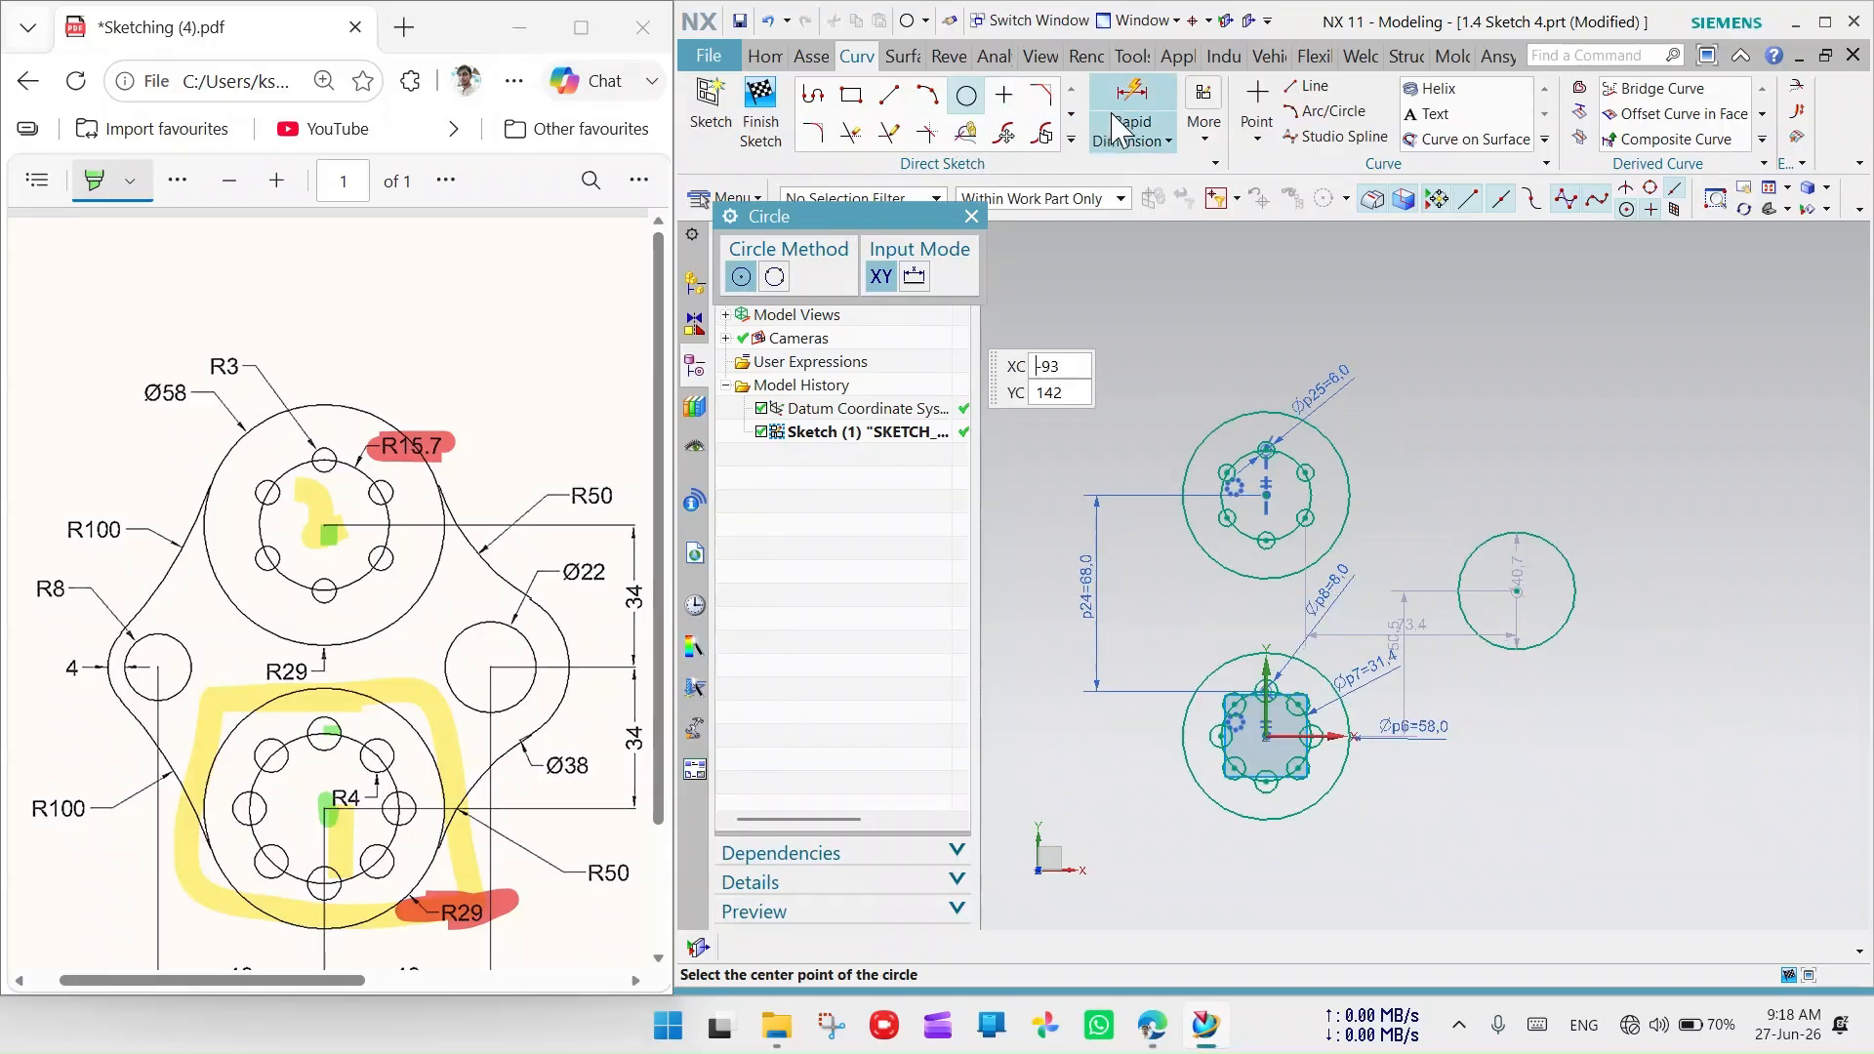
{"action": "left_click", "coordinate": [971, 216]}
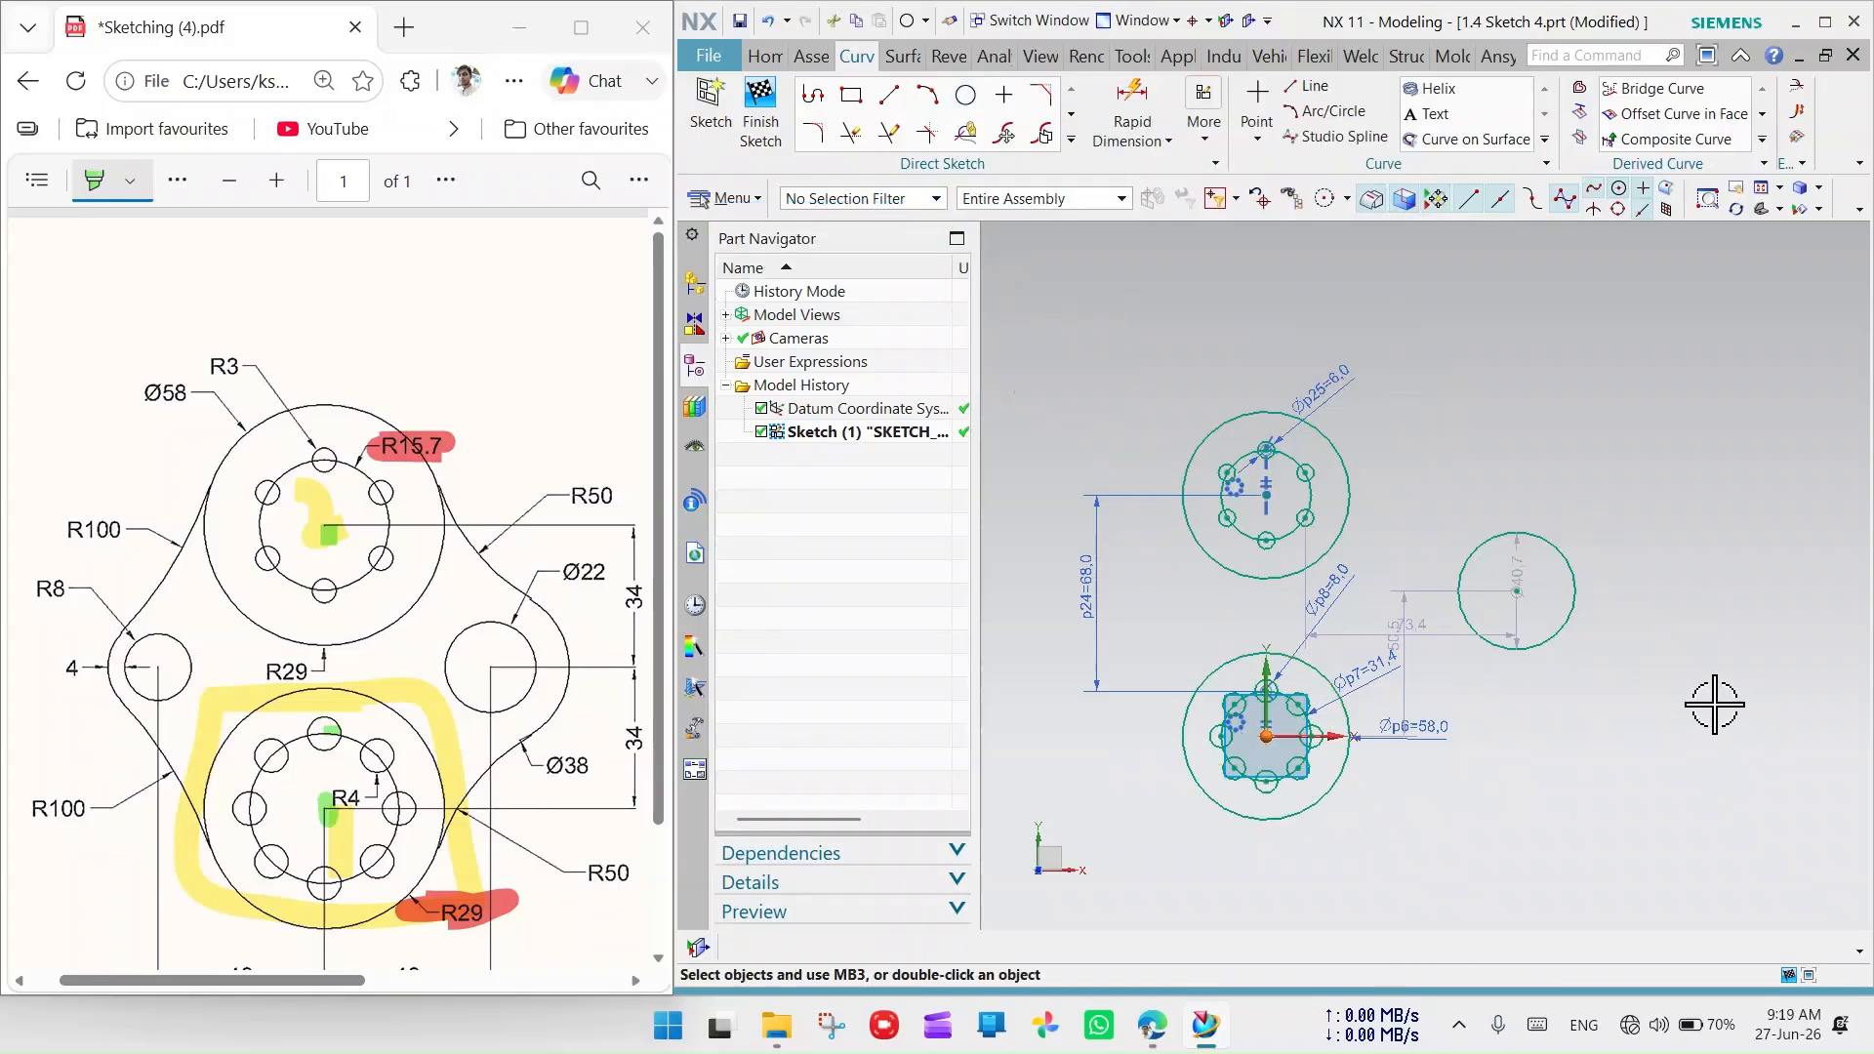
Dimension the vertical distance from the lower circles' centre to the right-hand circle's centre as 34 mm
{"action": "left_click", "coordinate": [1132, 106]}
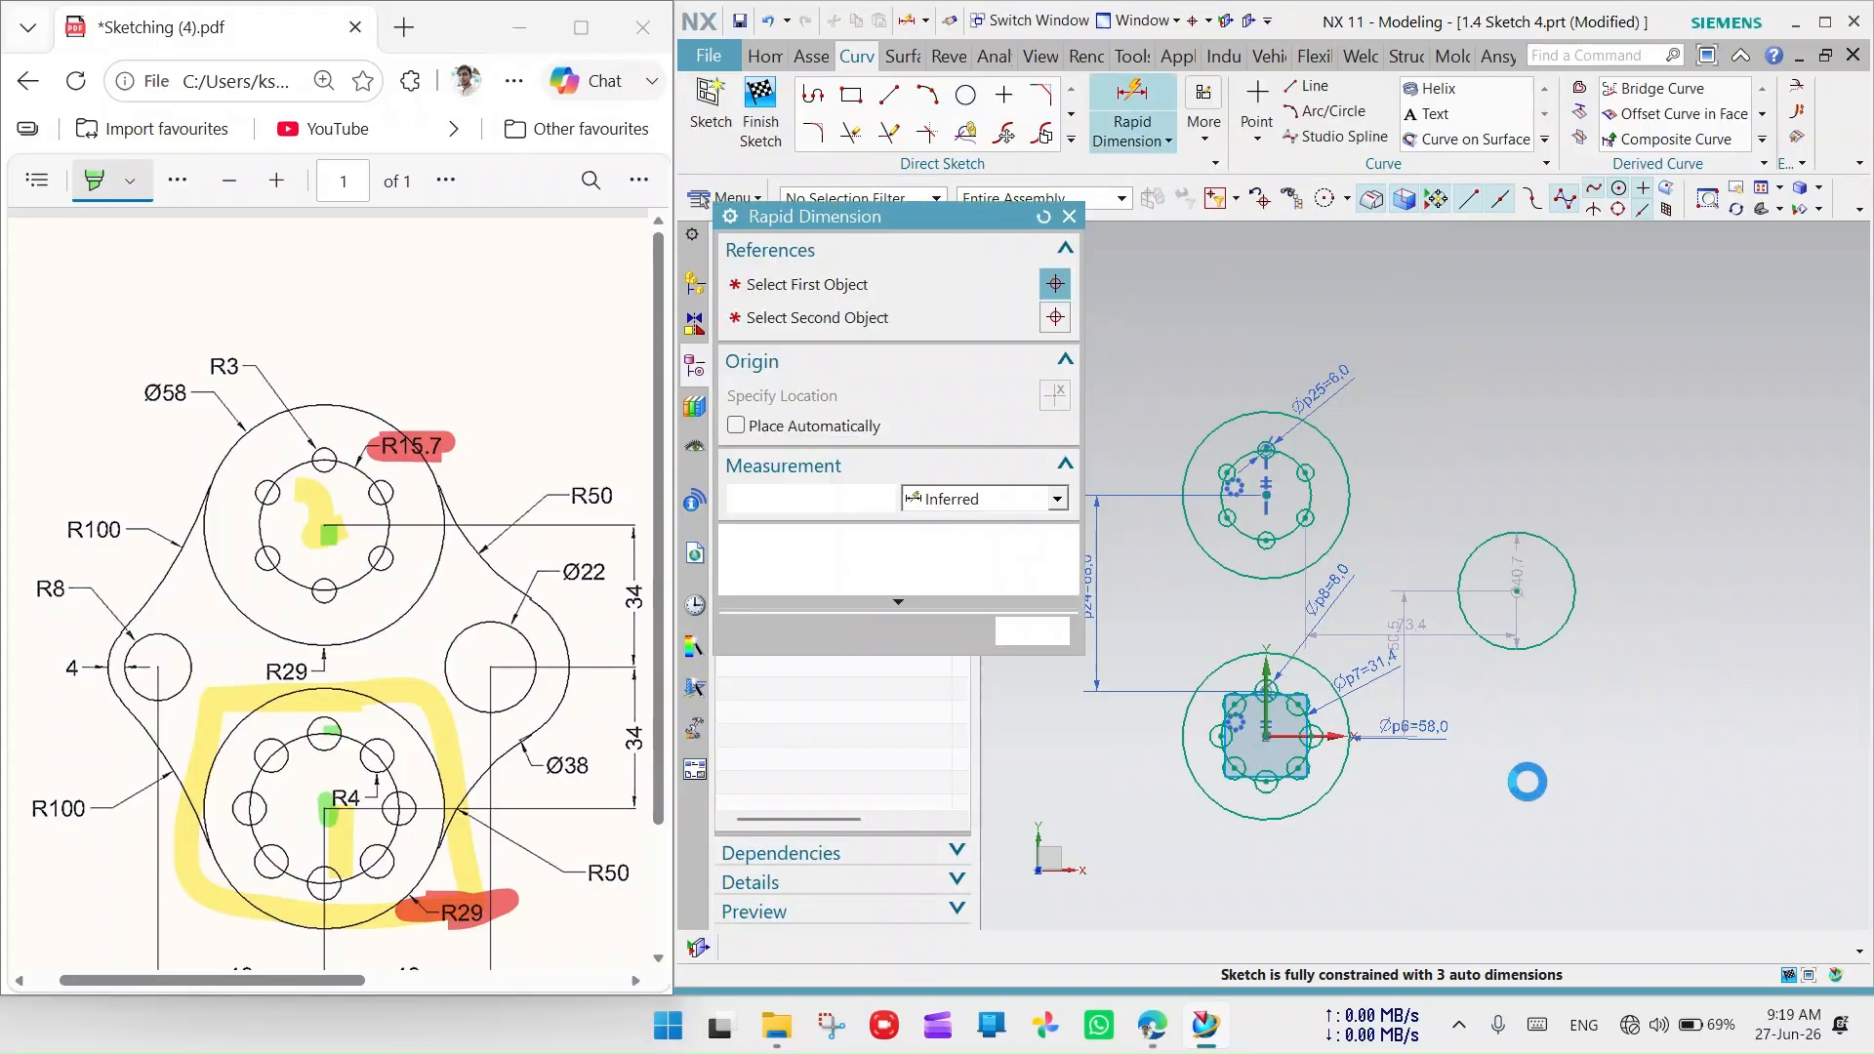
{"action": "left_click", "coordinate": [1266, 737]}
{"action": "left_click", "coordinate": [1518, 592]}
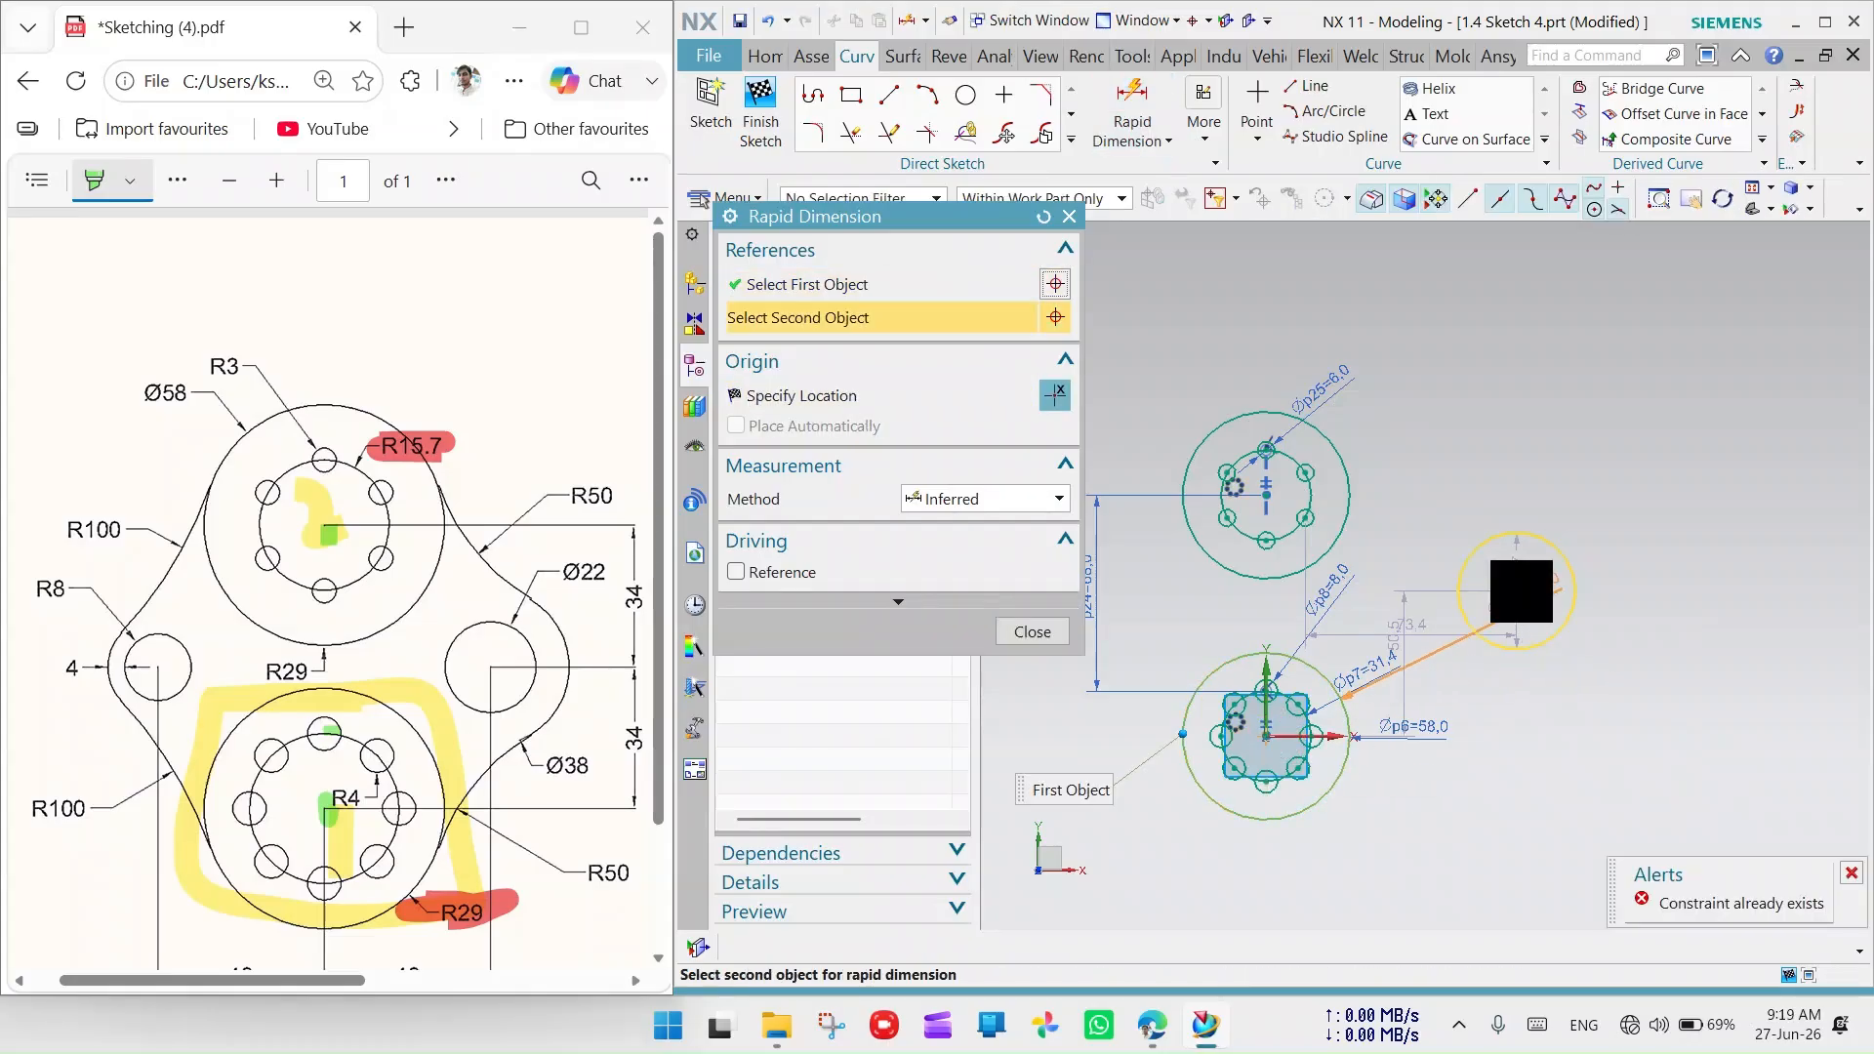
{"action": "left_click", "coordinate": [1709, 701]}
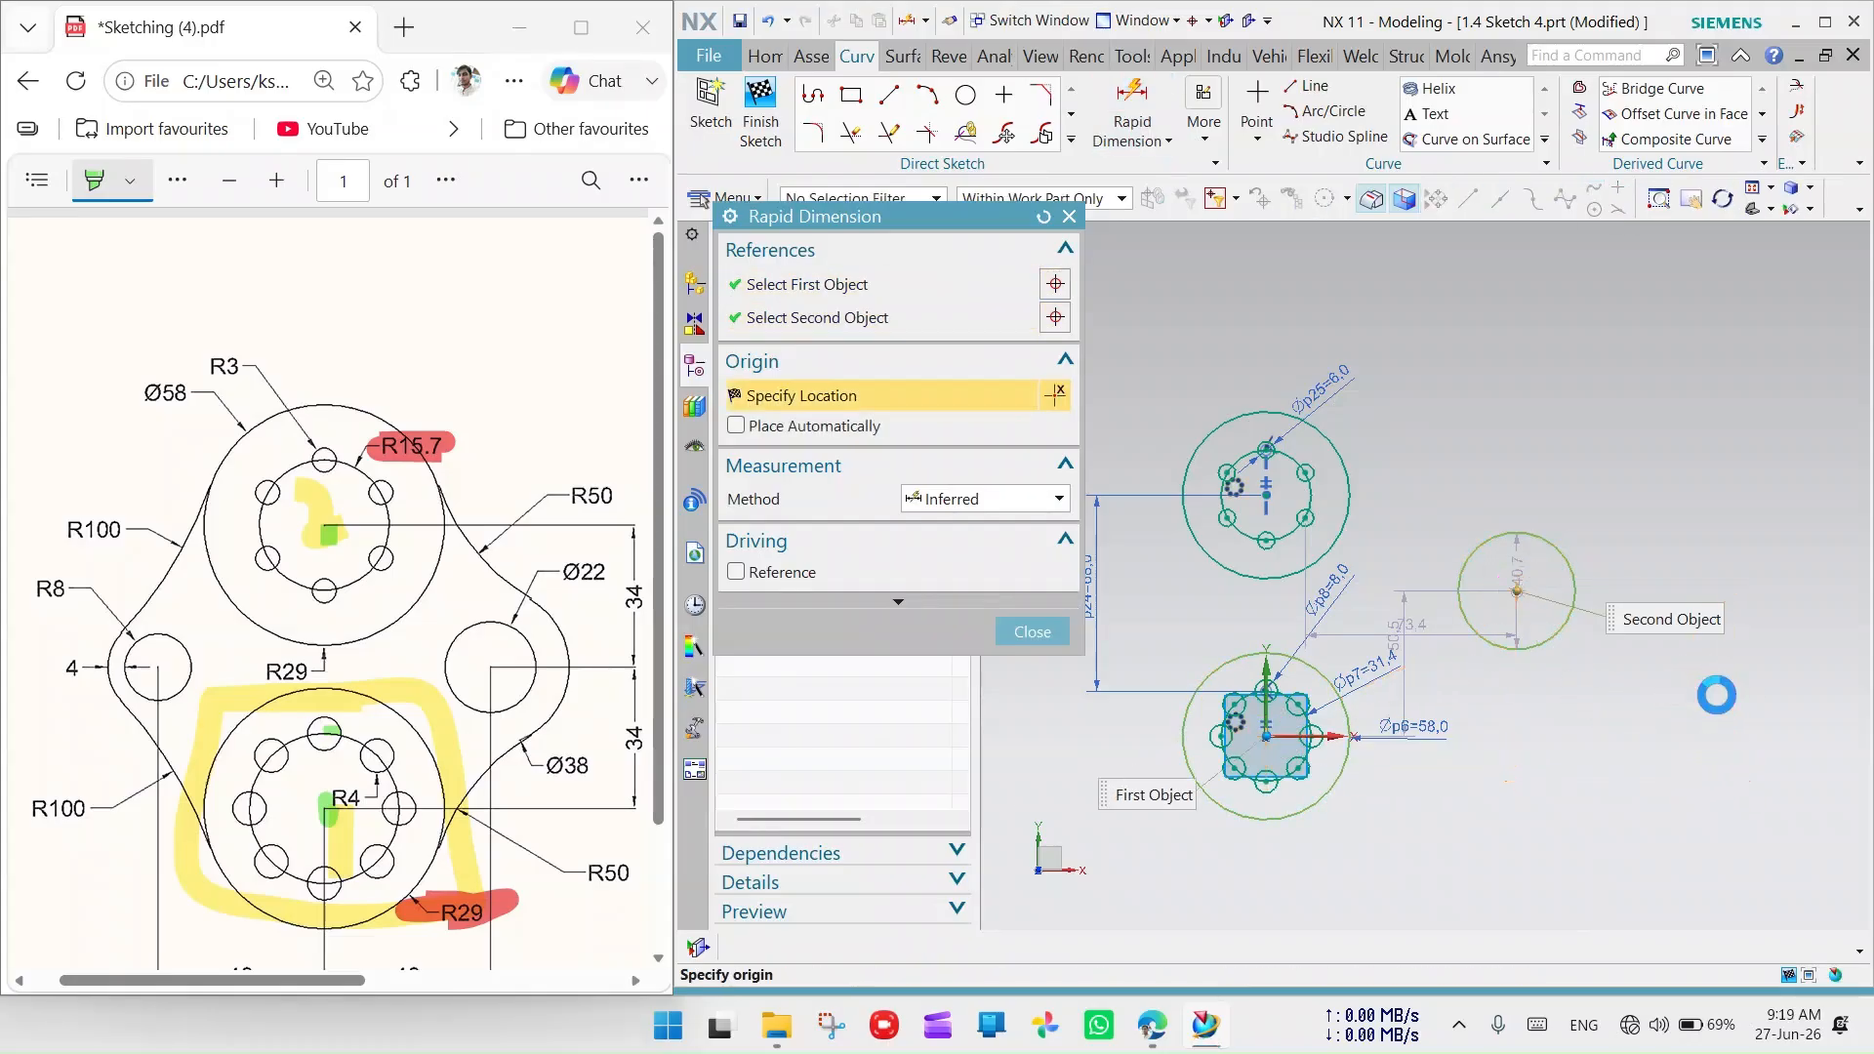
{"action": "double_click", "coordinate": [1602, 730]}
{"action": "type", "text": "3"}
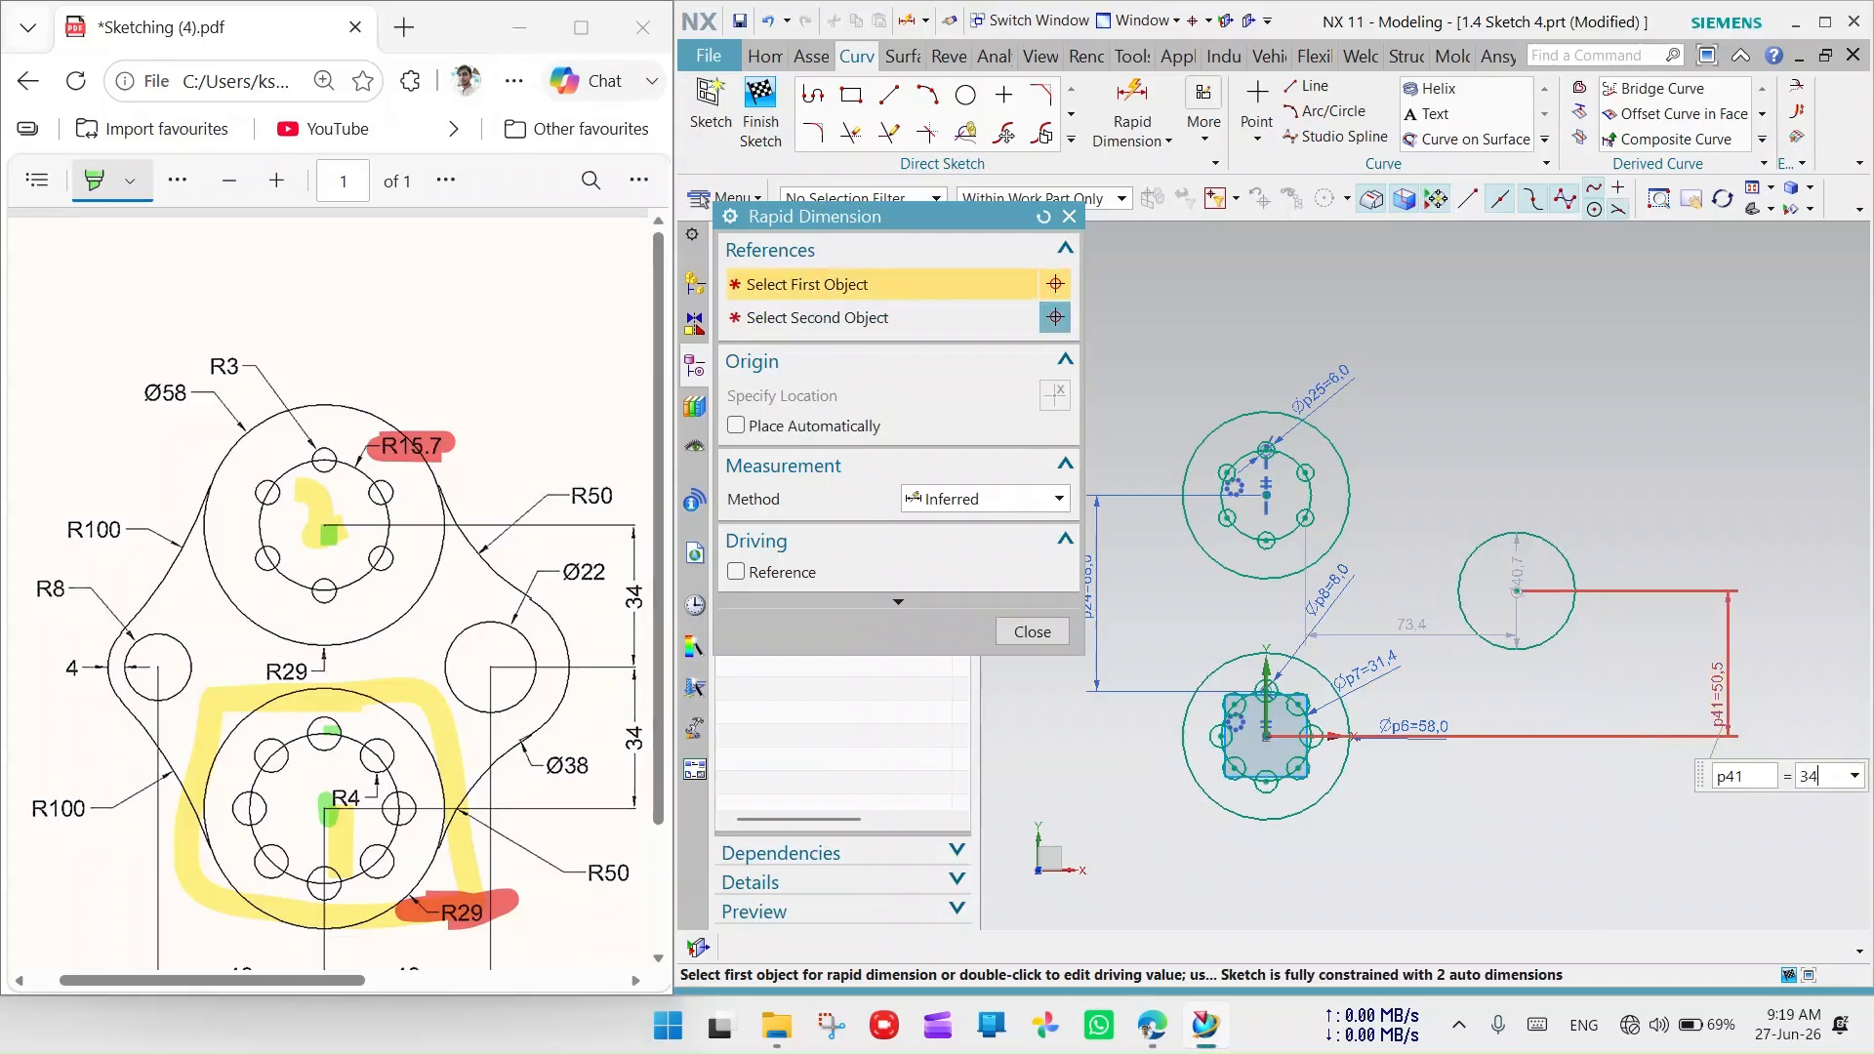
{"action": "type", "text": "4"}
{"action": "key", "text": "Return"}
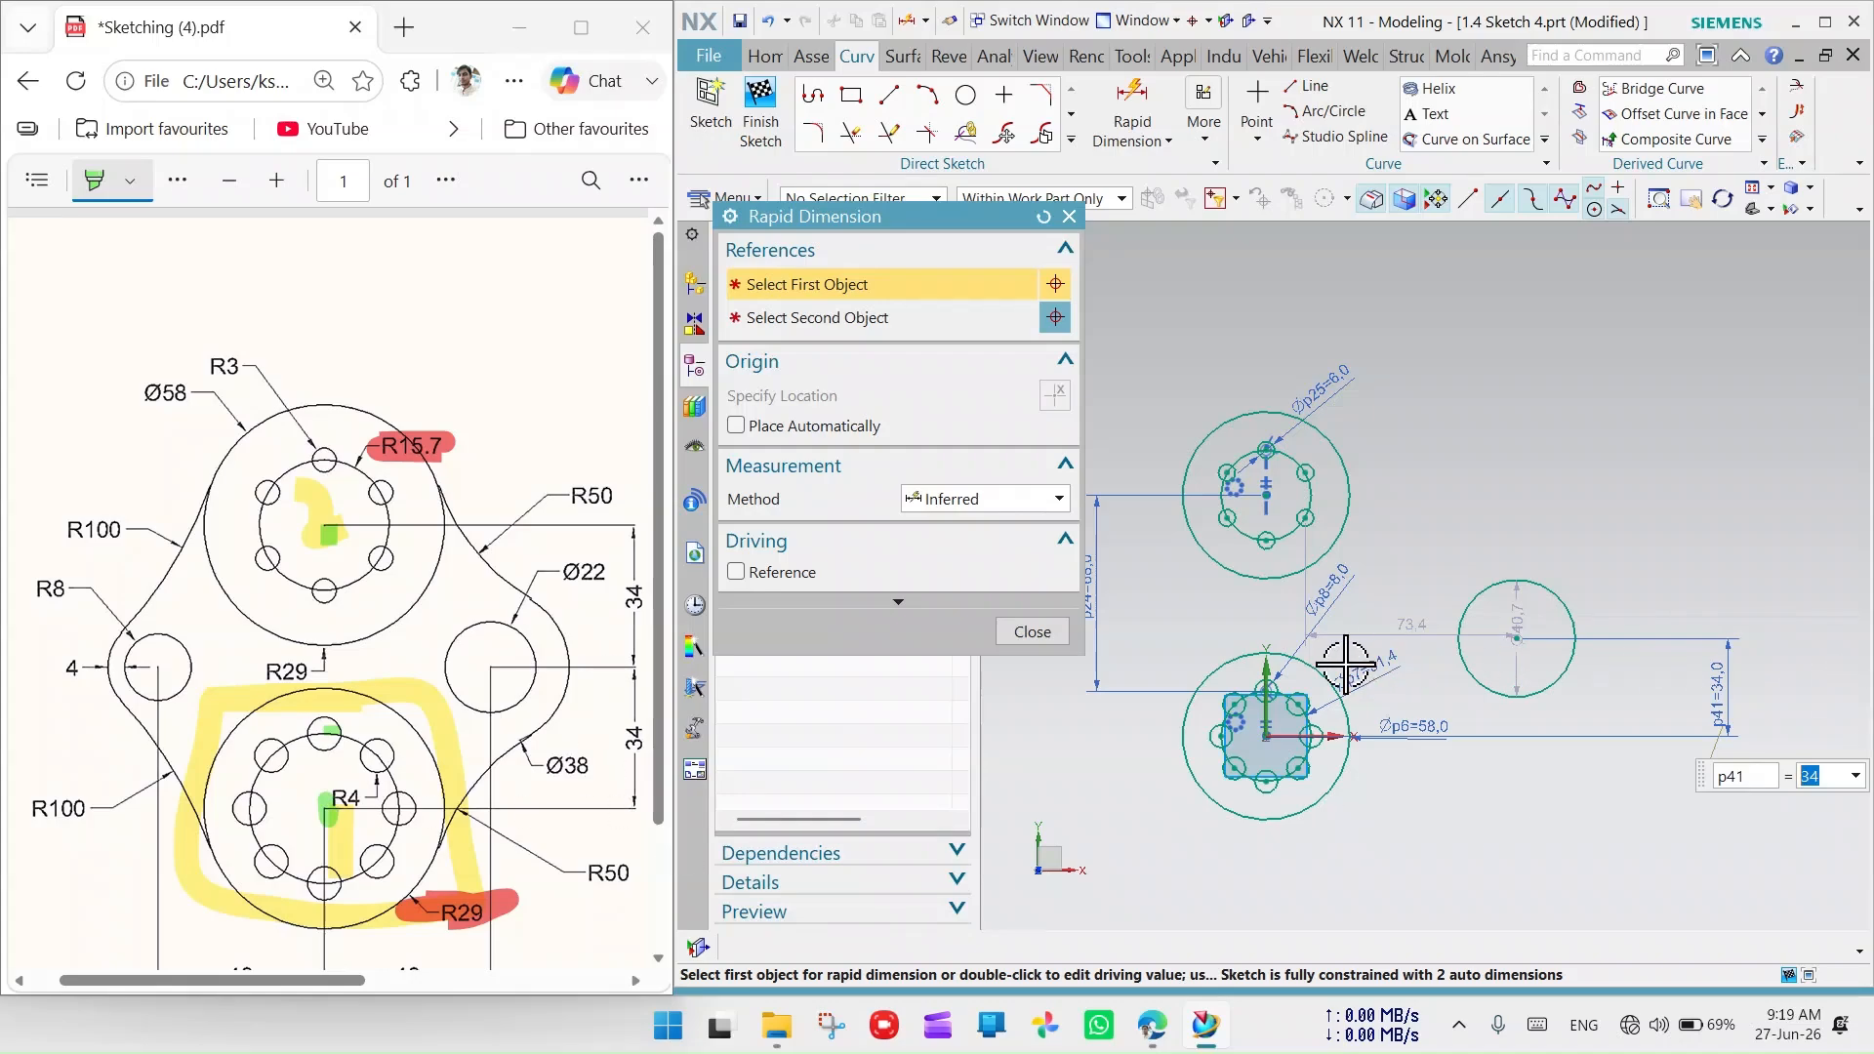
Check the horizontal spacing in the PDF, then dimension the right-hand circle's centre 40 mm horizontally from the lower circles' centre
{"action": "scroll", "coordinate": [449, 745], "scroll_direction": "down", "scroll_amount": 3}
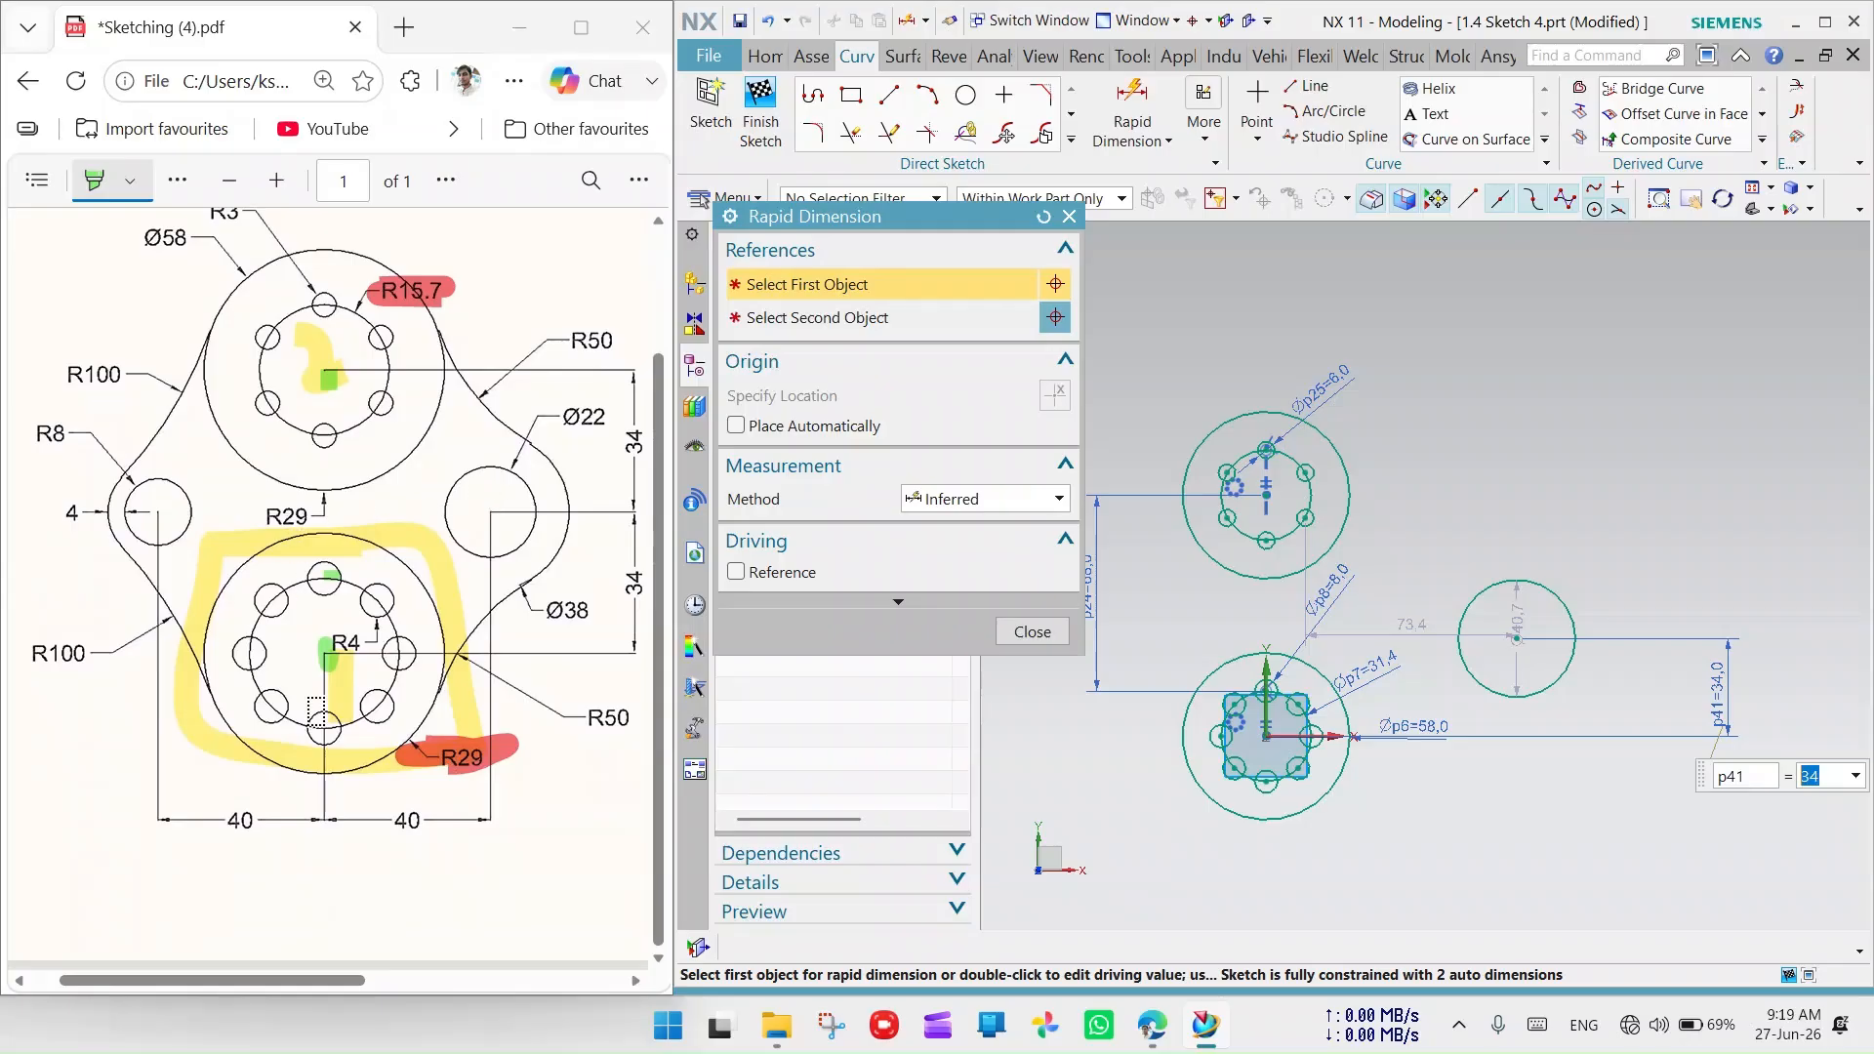
{"action": "left_click", "coordinate": [1518, 639]}
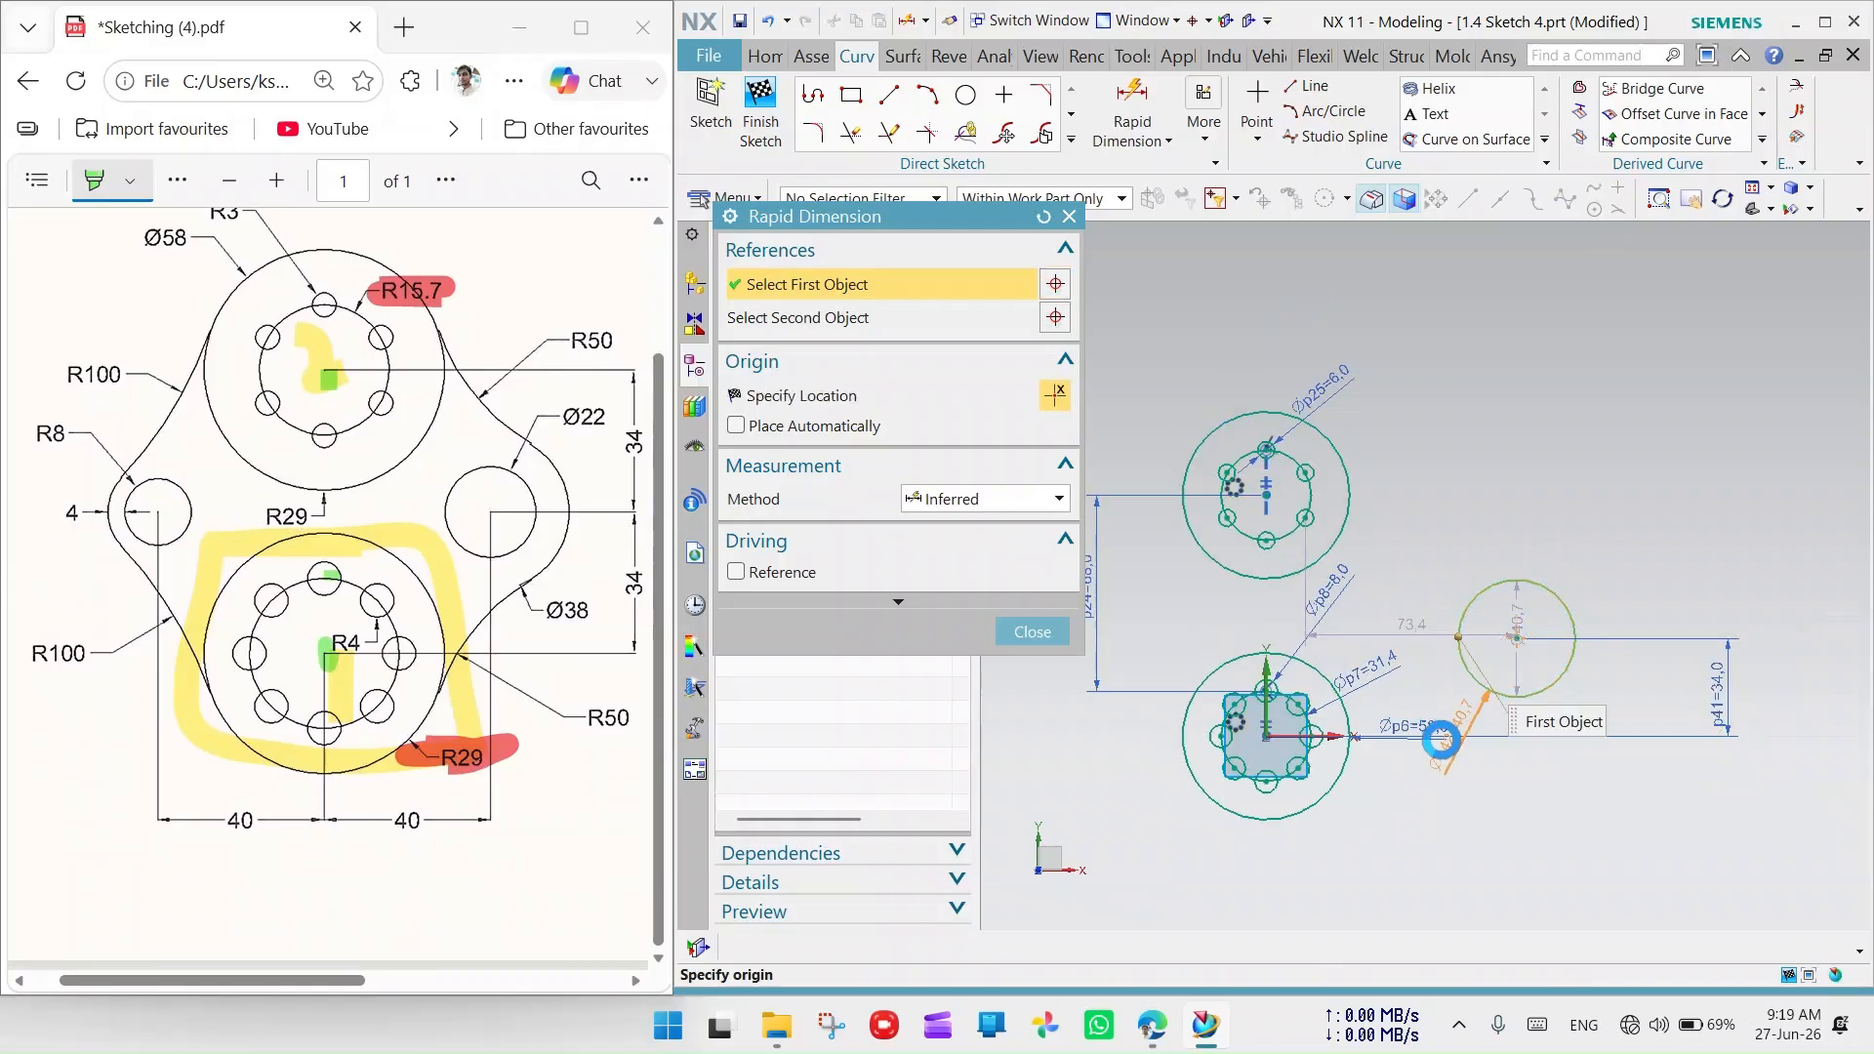
{"action": "left_click", "coordinate": [1267, 739]}
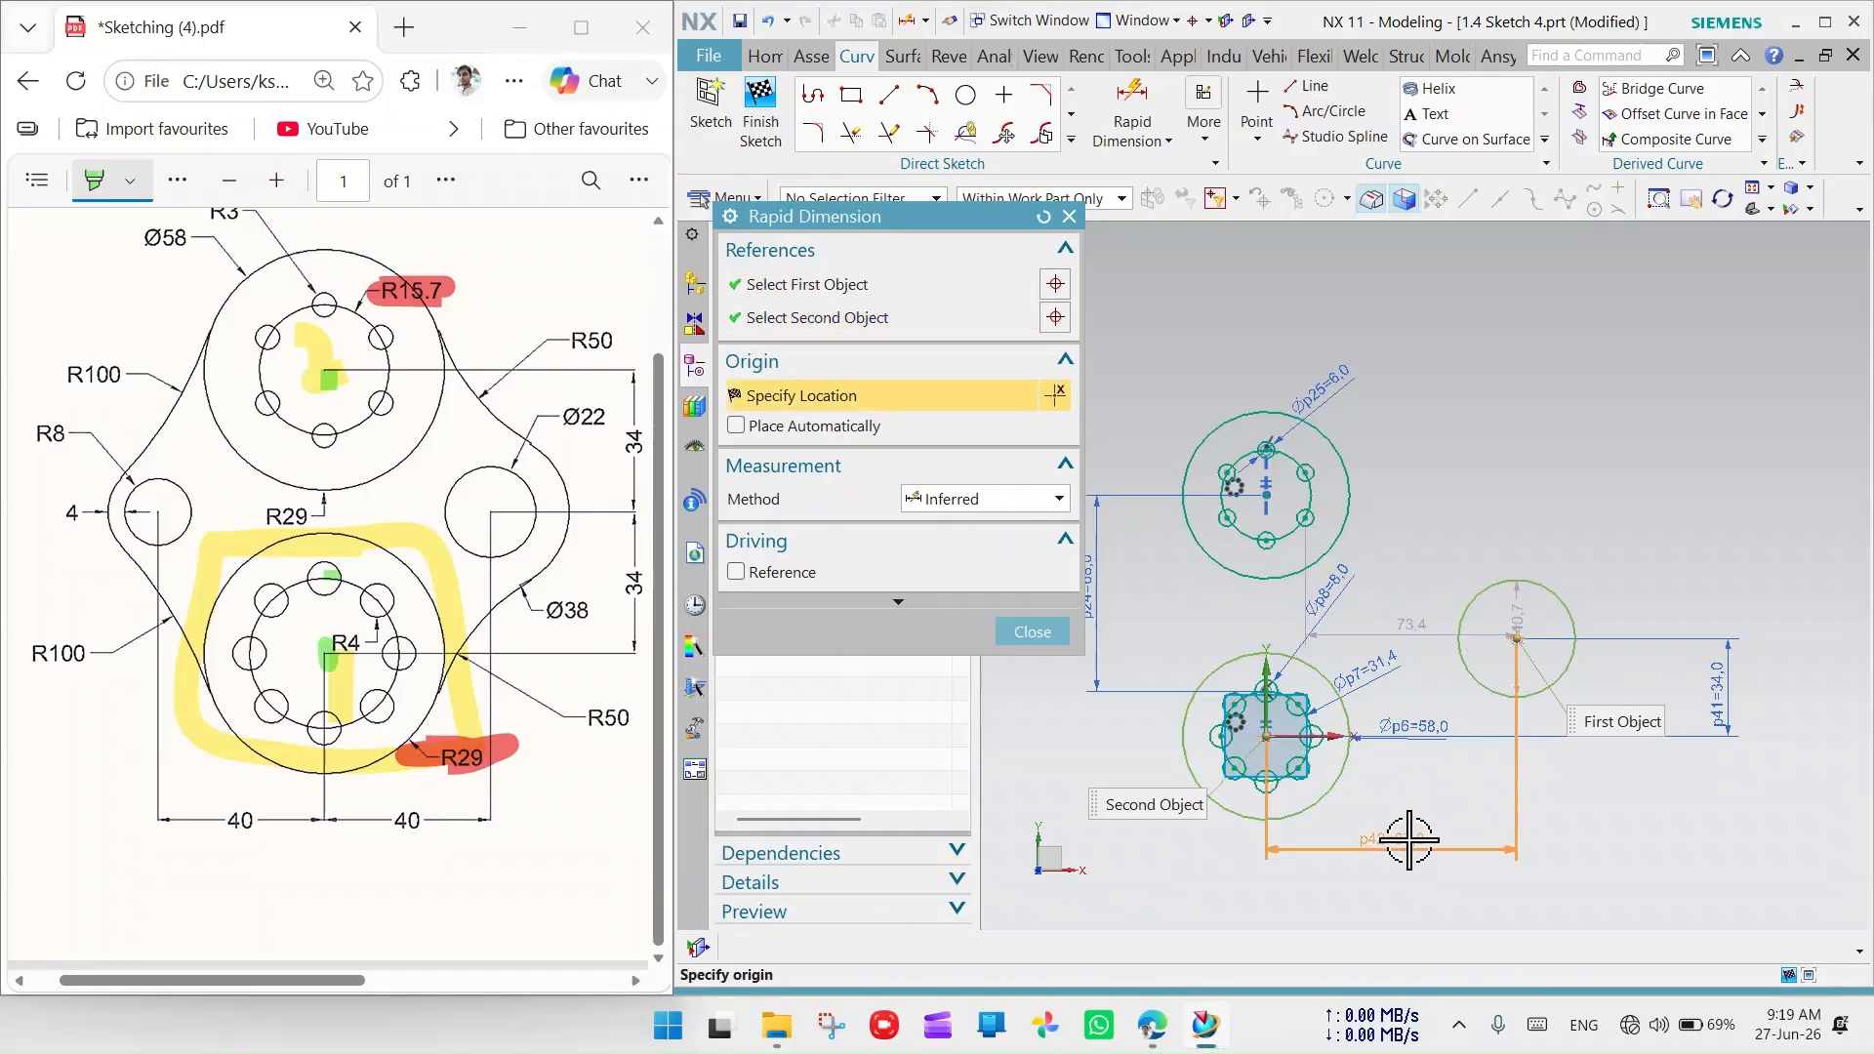
{"action": "left_click", "coordinate": [1409, 857]}
{"action": "type", "text": "4"}
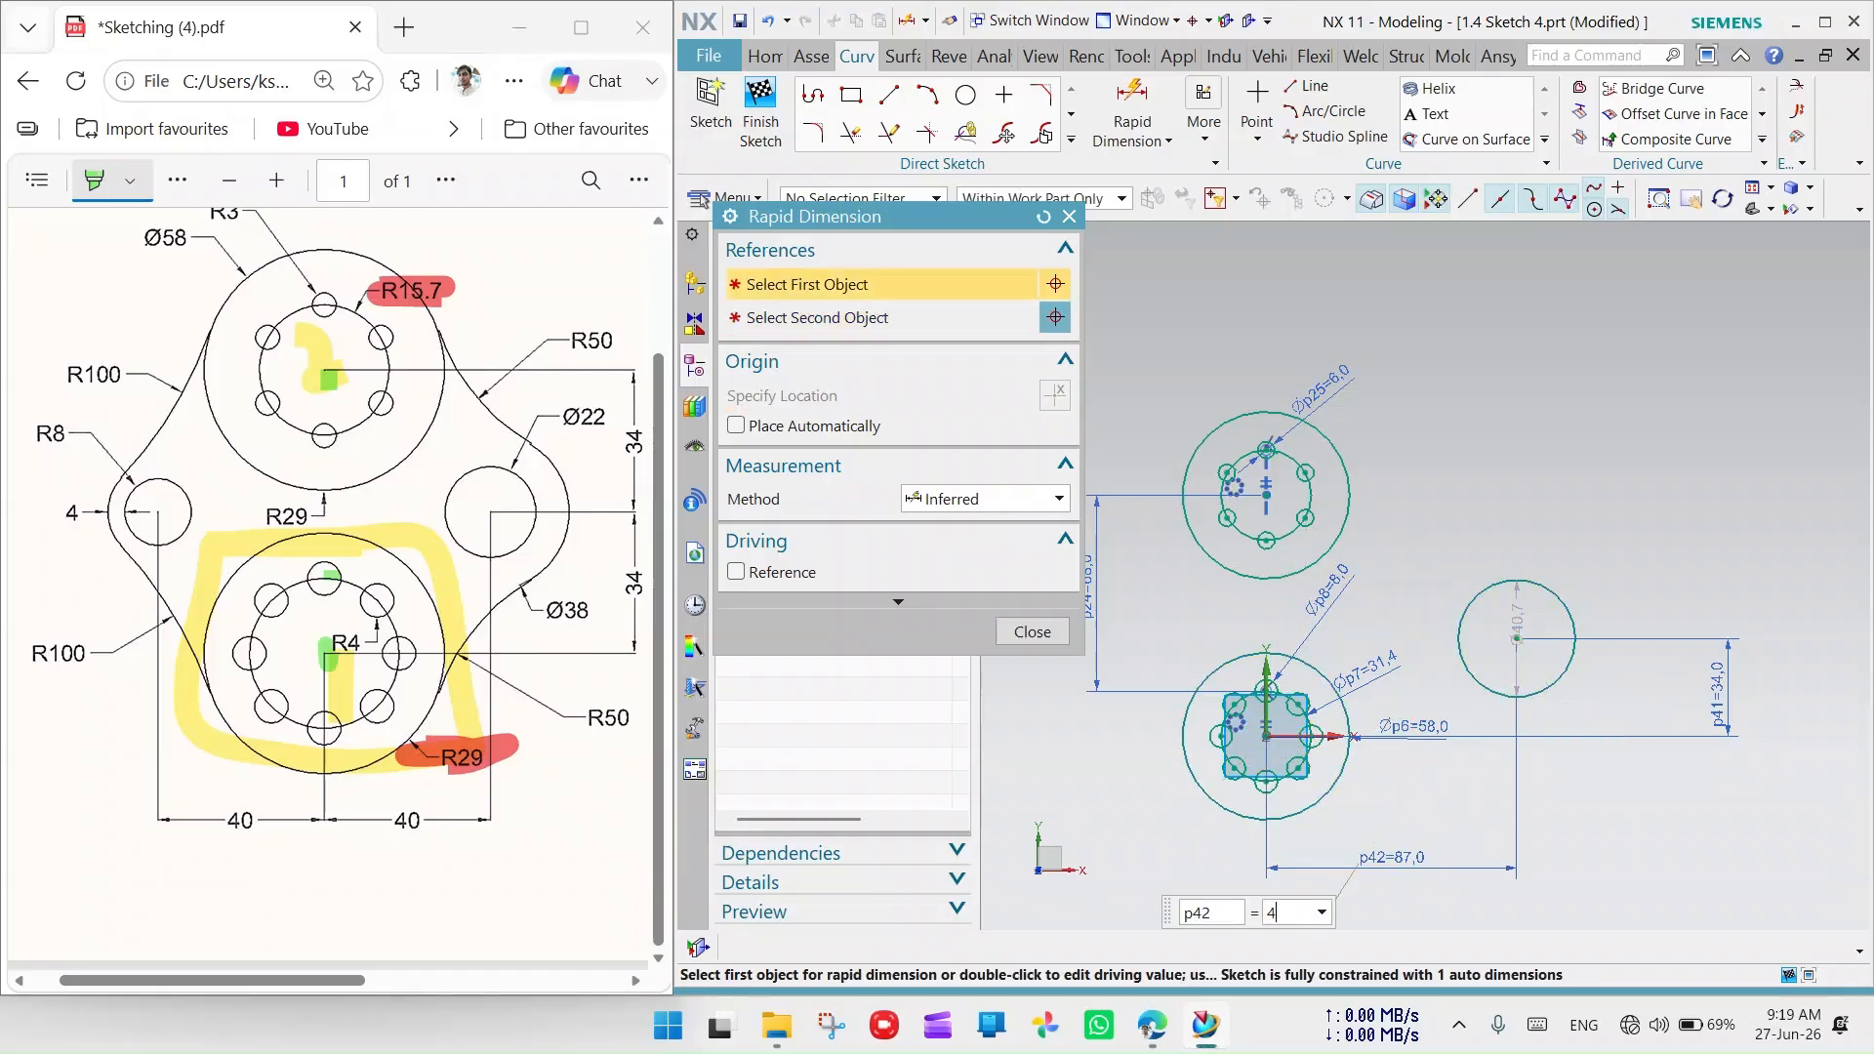
{"action": "type", "text": "0"}
{"action": "key", "text": "Return"}
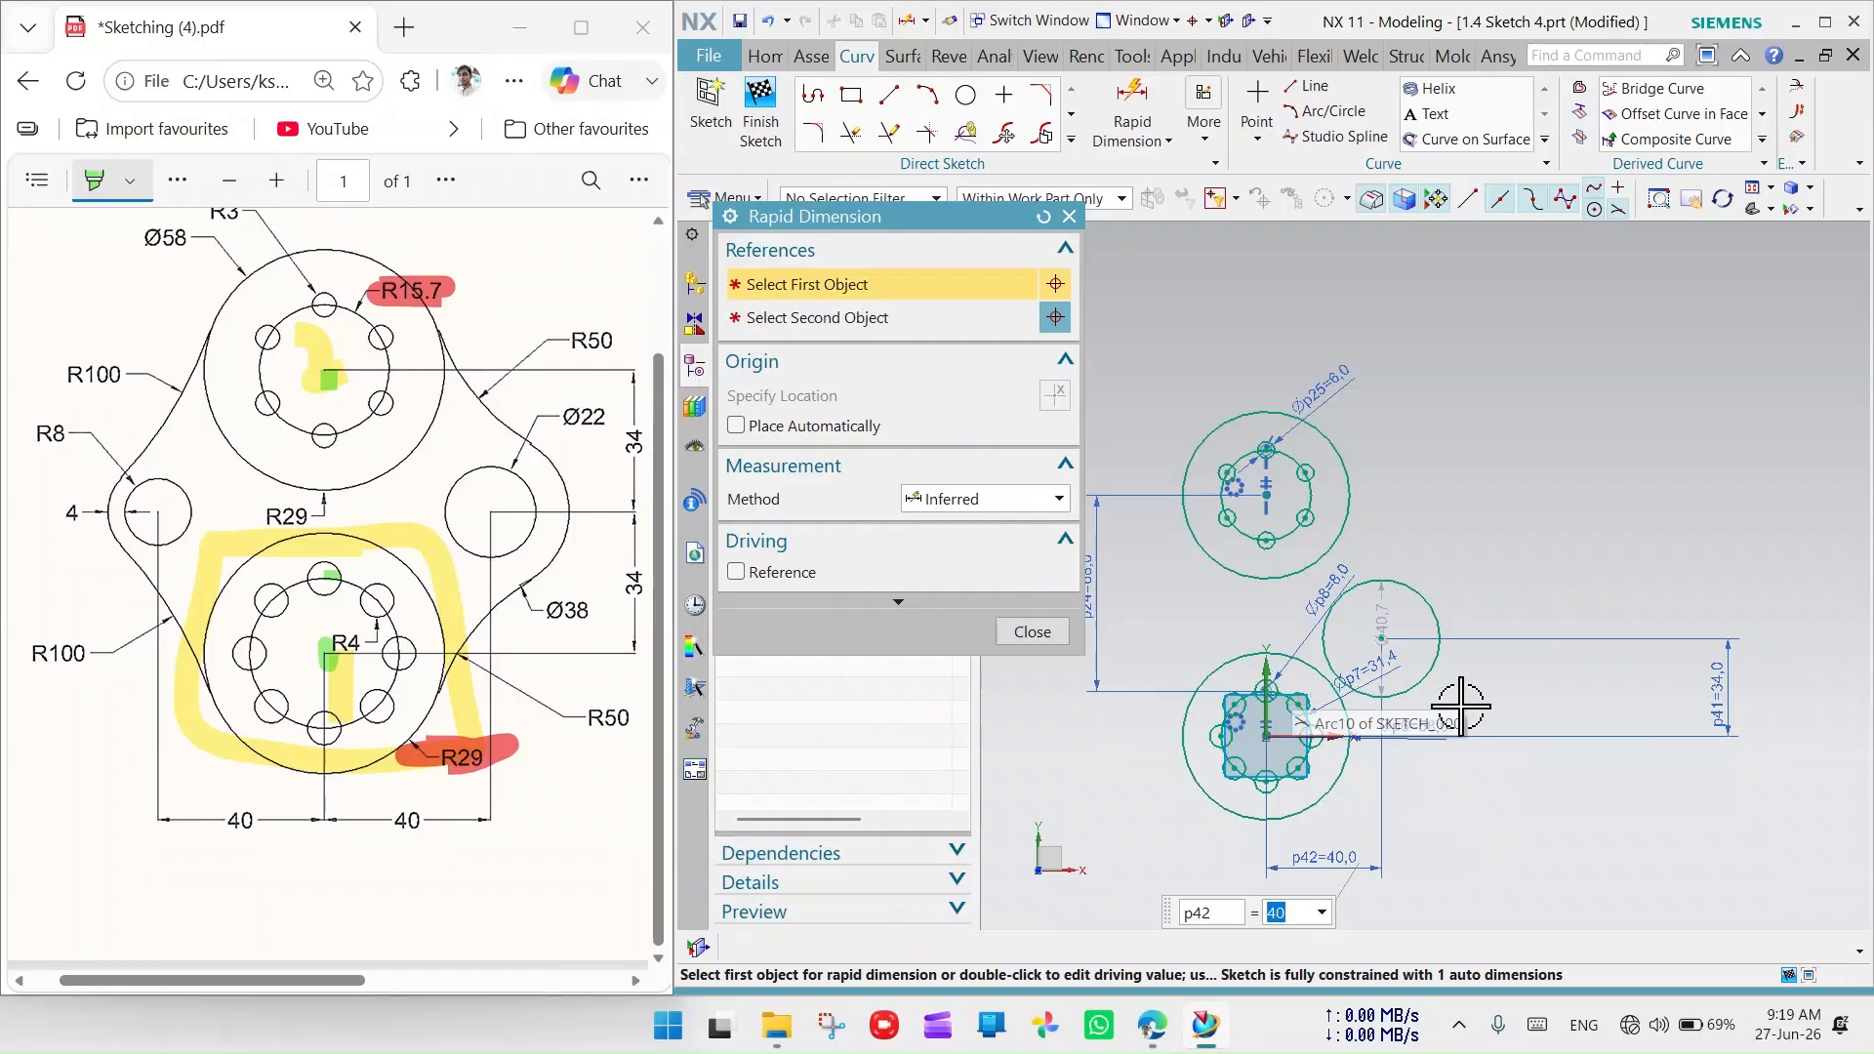
Dimension the right-hand circle's diameter as 22 mm
{"action": "scroll", "coordinate": [1460, 706], "scroll_direction": "down", "scroll_amount": 2}
{"action": "scroll", "coordinate": [1232, 675], "scroll_direction": "up", "scroll_amount": 3}
{"action": "scroll", "coordinate": [1415, 757], "scroll_direction": "down", "scroll_amount": 2}
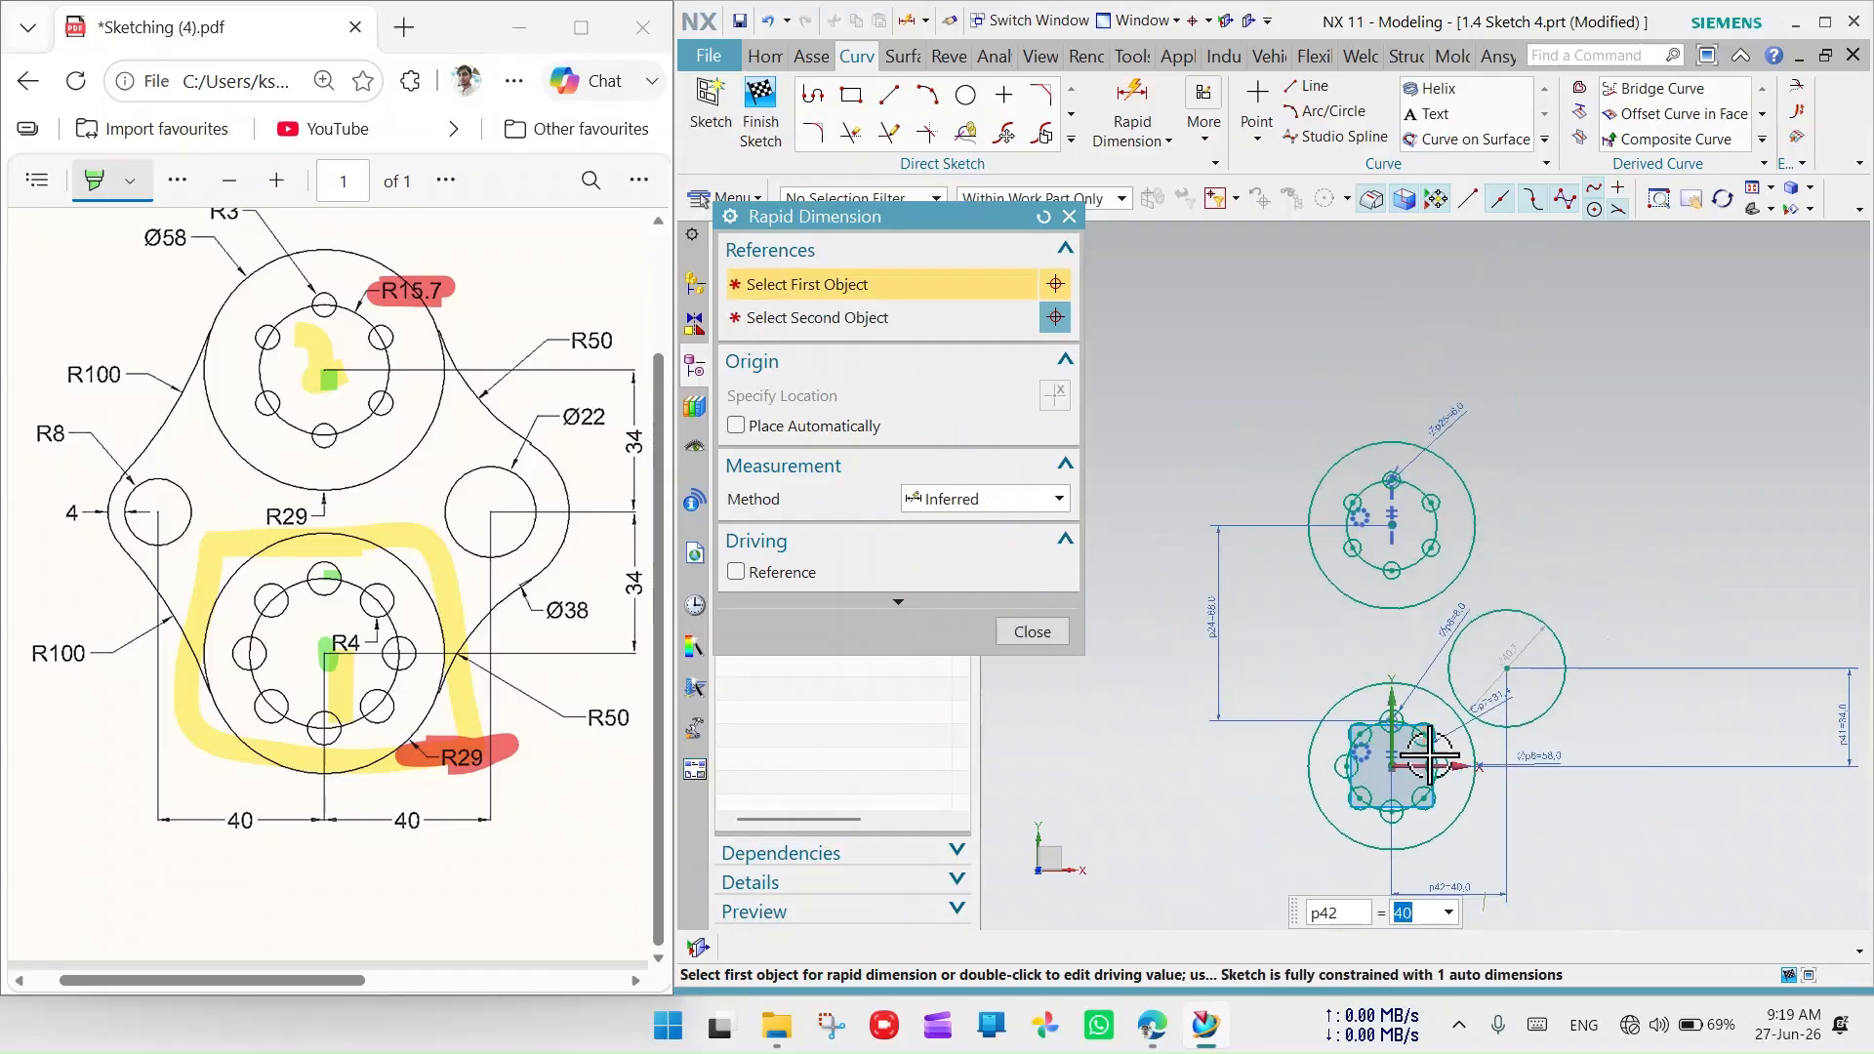
{"action": "scroll", "coordinate": [1556, 774], "scroll_direction": "up", "scroll_amount": 2}
{"action": "left_click", "coordinate": [1519, 572]}
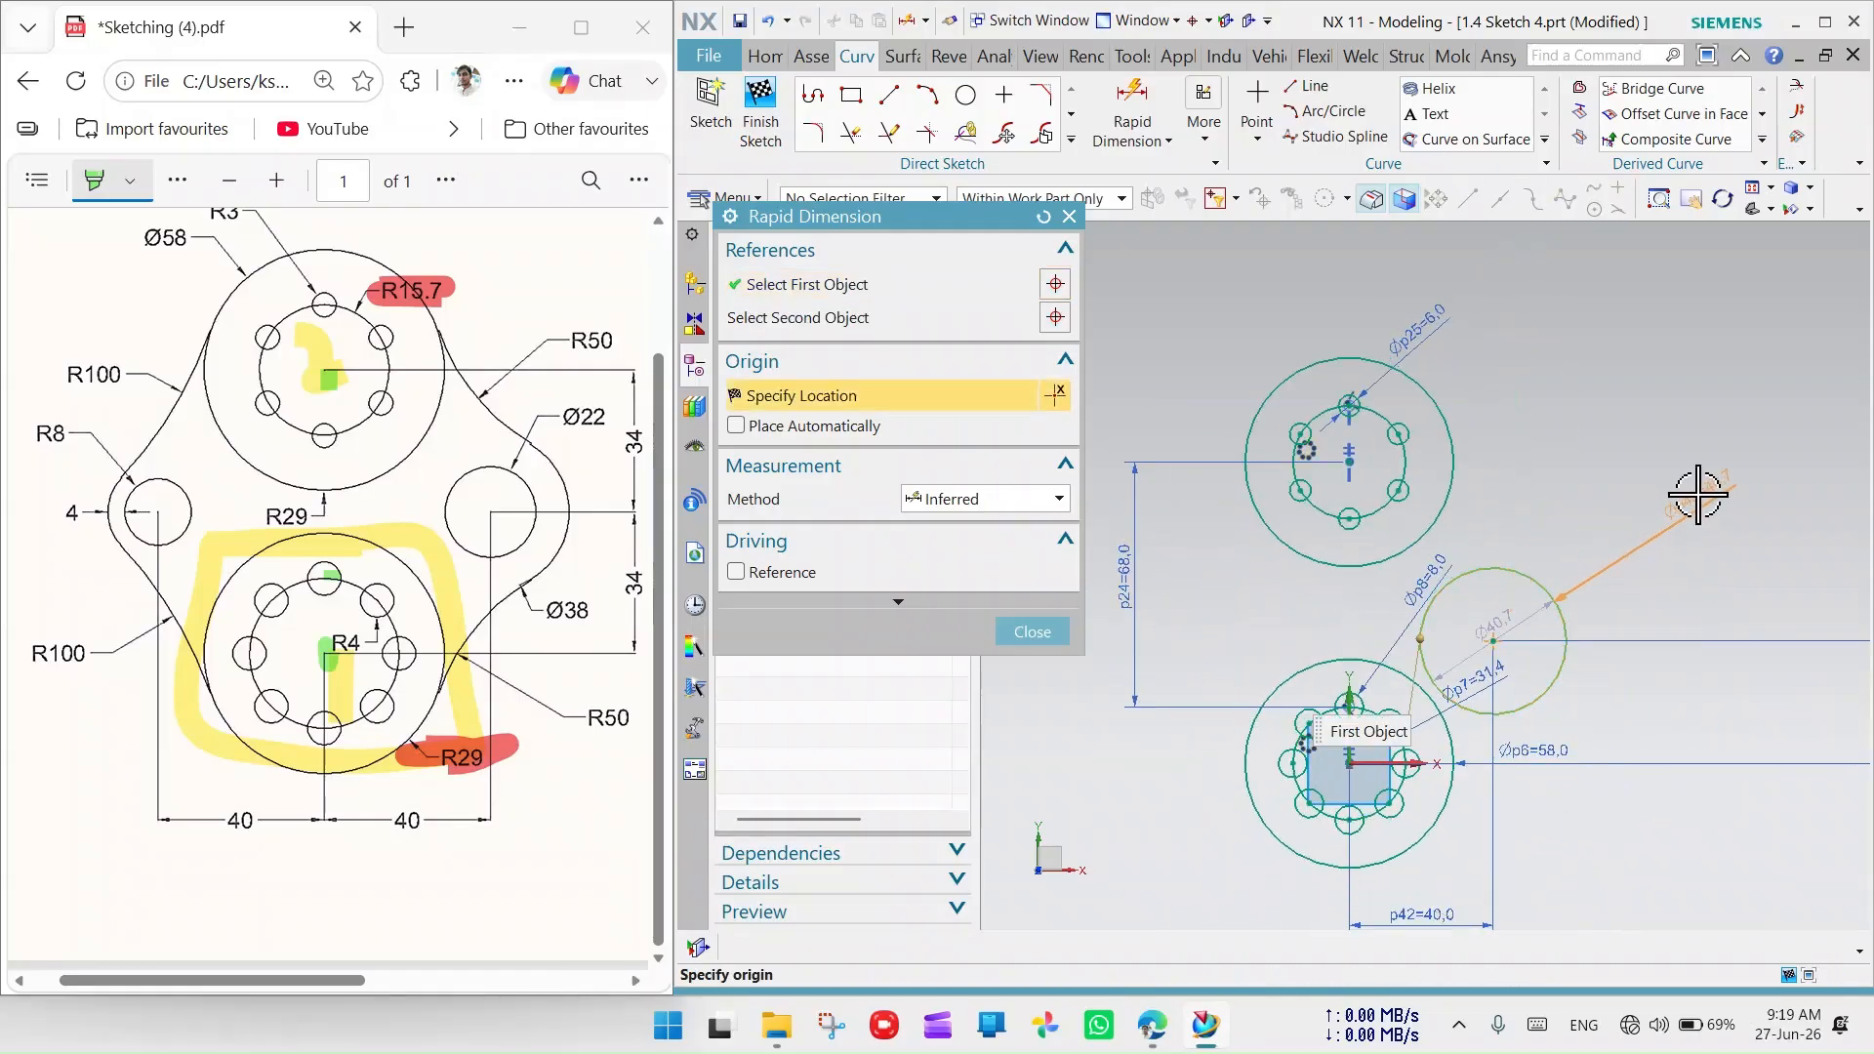
{"action": "left_click", "coordinate": [1699, 495]}
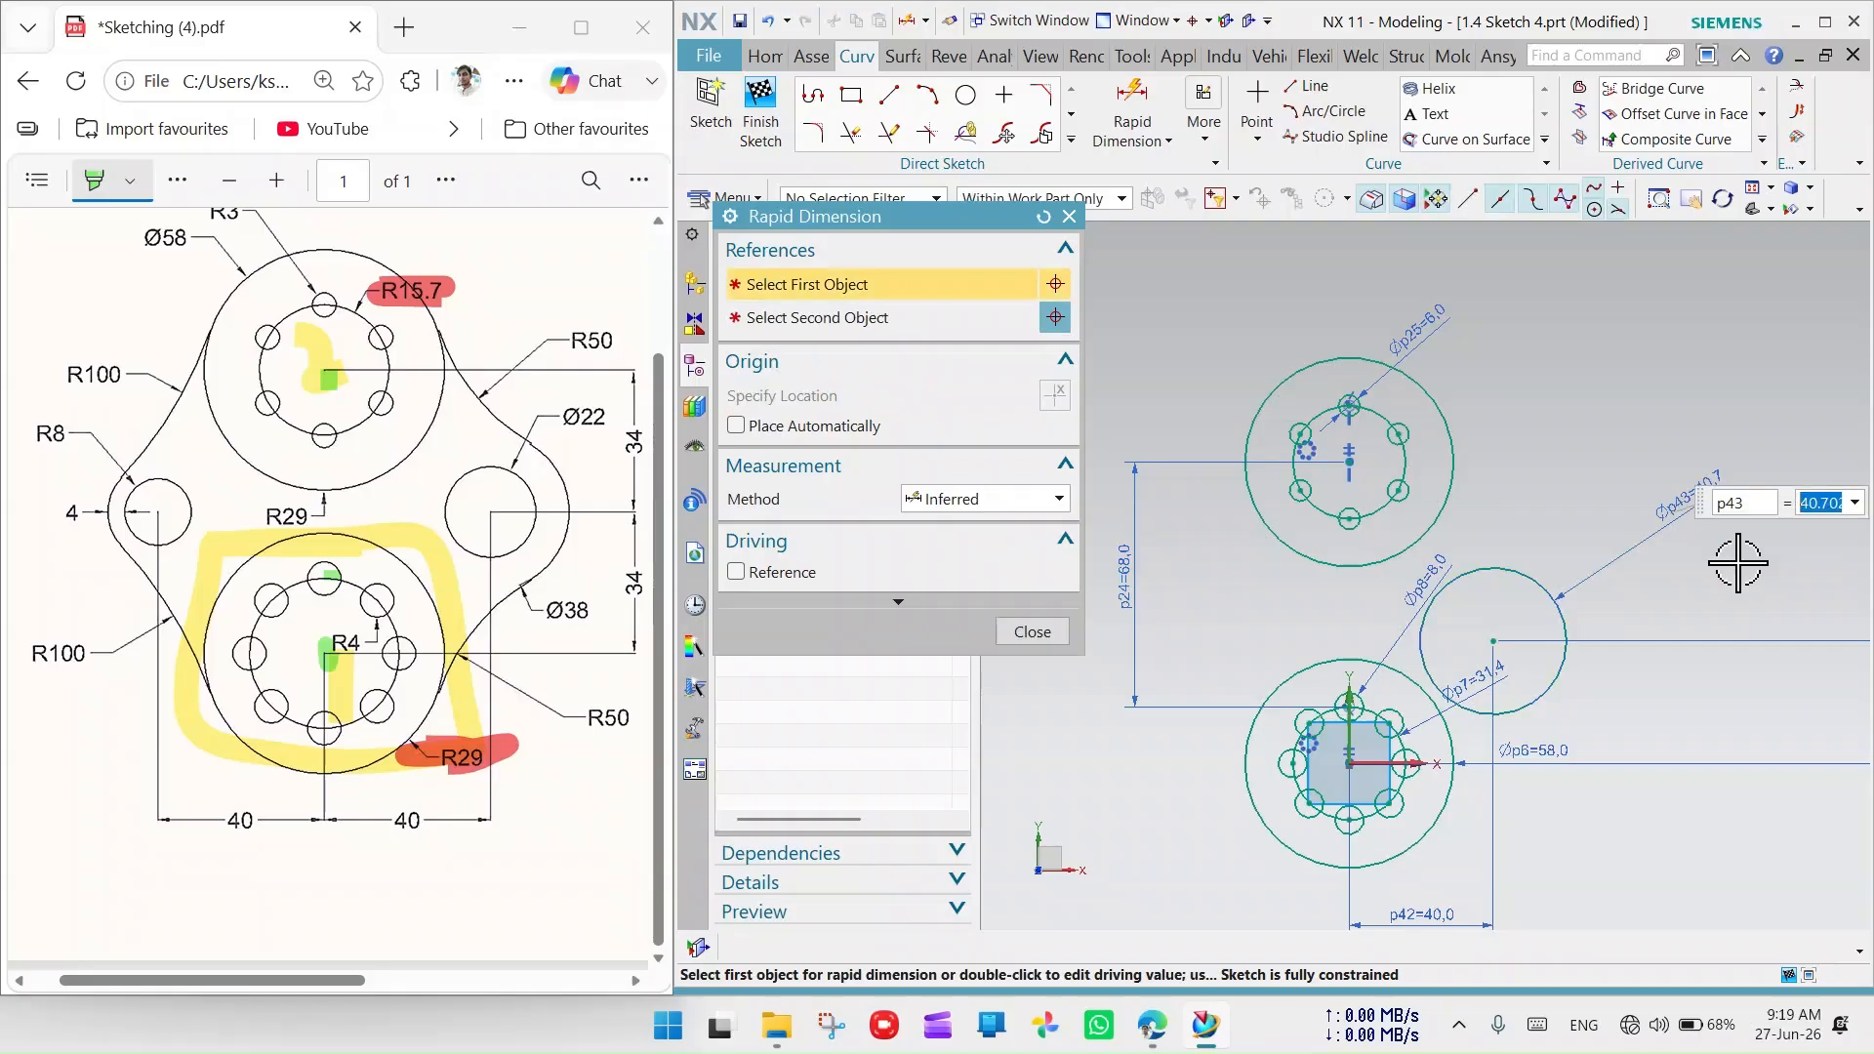
{"action": "type", "text": "22"}
{"action": "key", "text": "Return"}
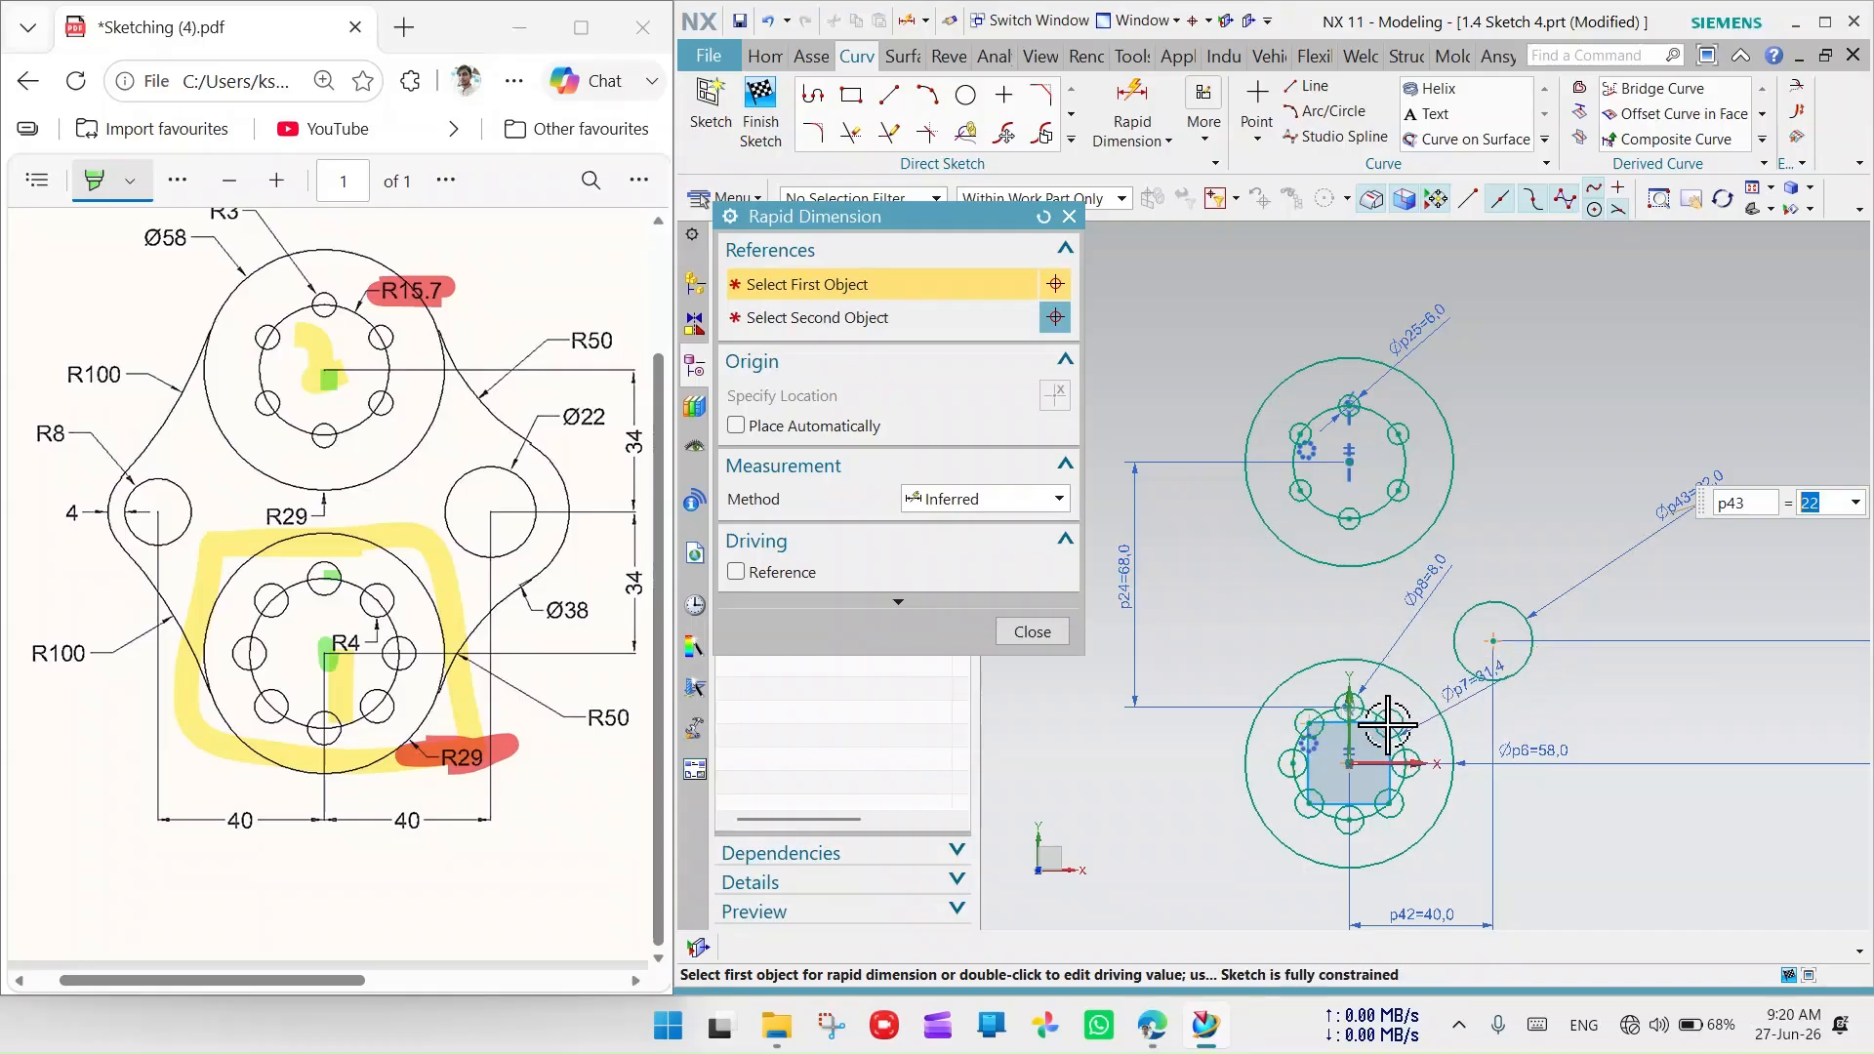
Delete the 68 mm vertical dimension between the uppermost 8 mm hole's centre and the upper circles' centre
{"action": "scroll", "coordinate": [1339, 711], "scroll_direction": "up", "scroll_amount": 3}
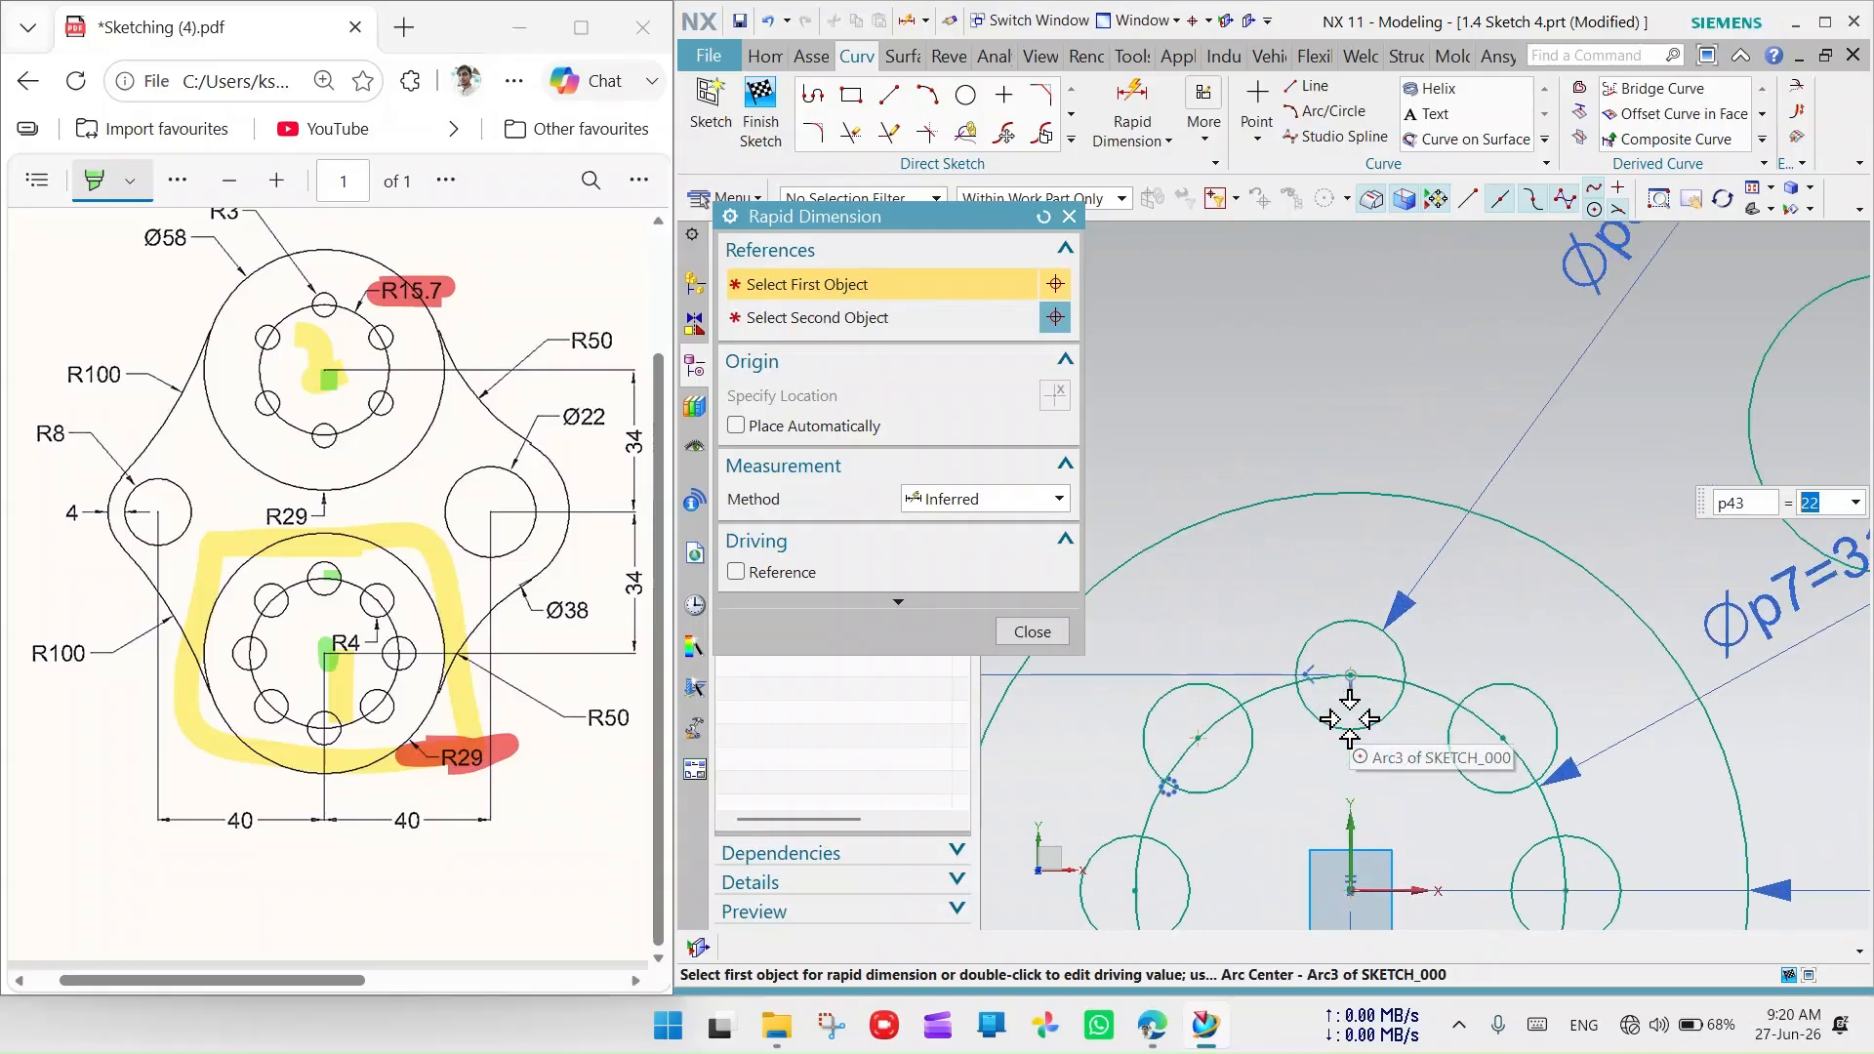
{"action": "scroll", "coordinate": [1347, 719], "scroll_direction": "down", "scroll_amount": 3}
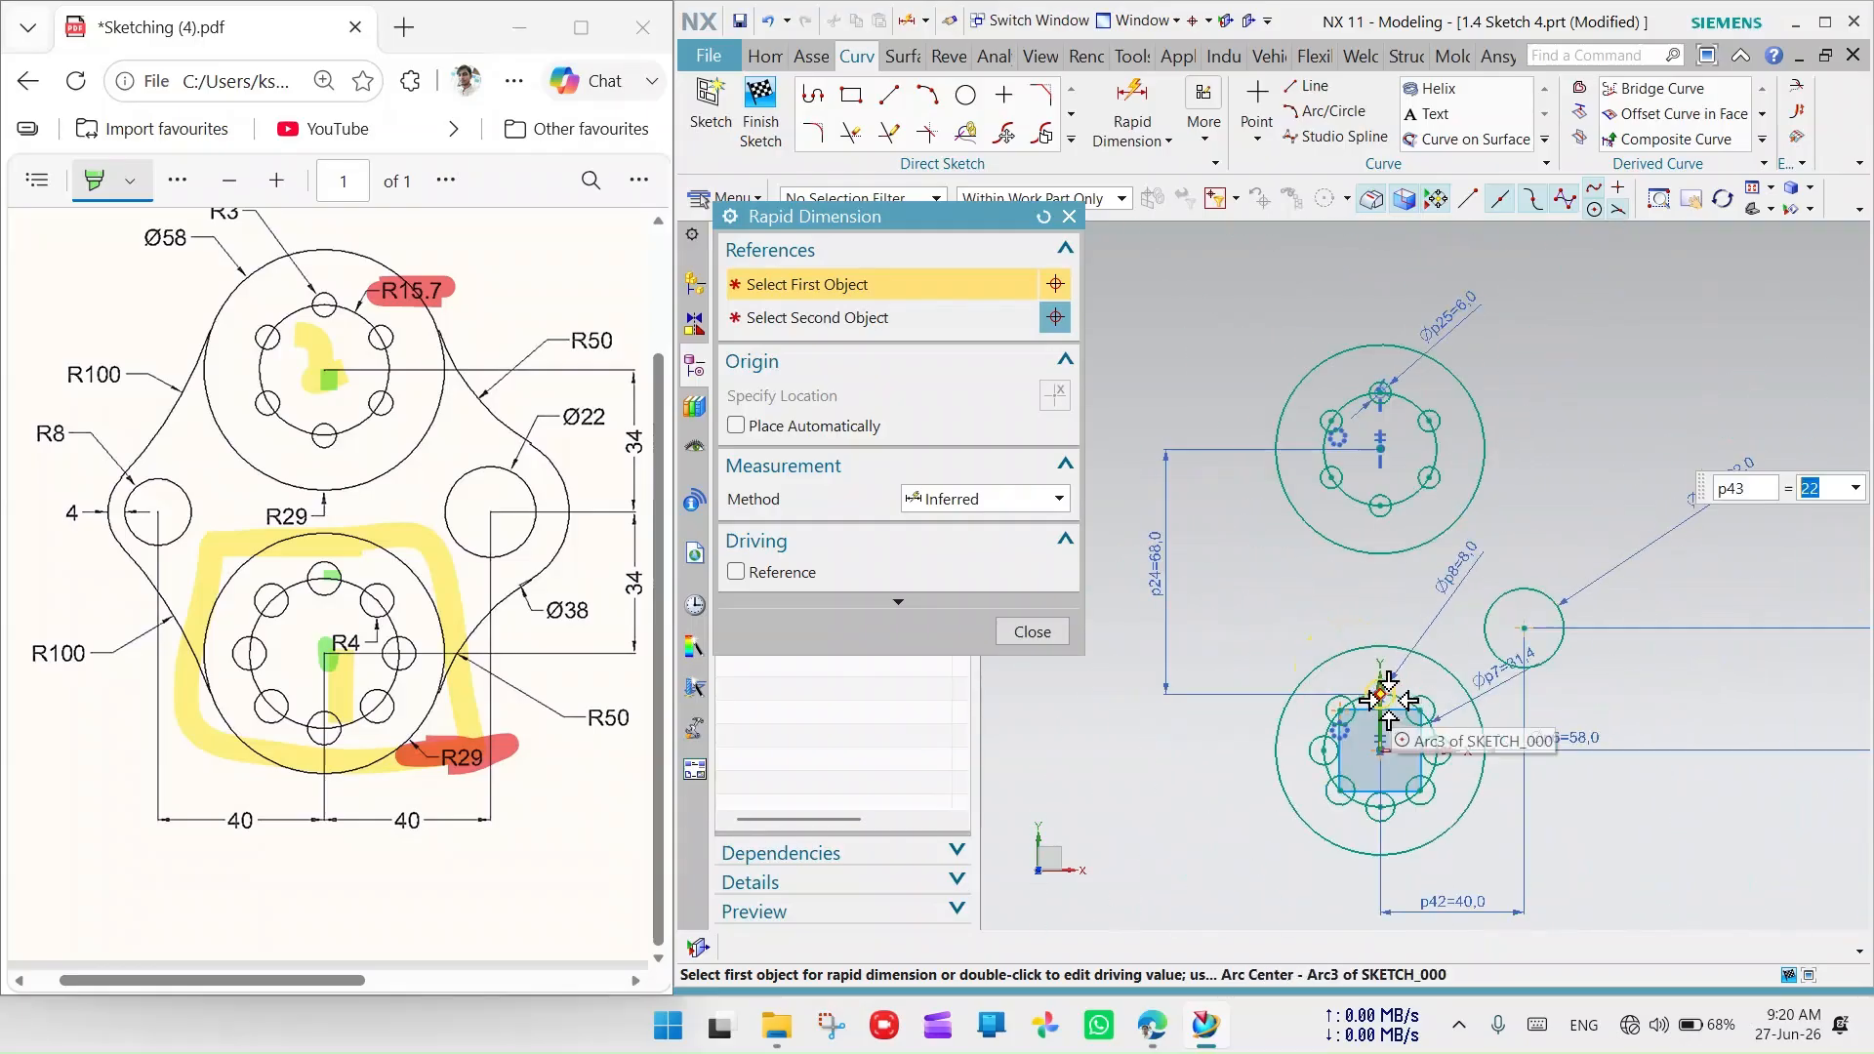
{"action": "right_click", "coordinate": [1160, 564]}
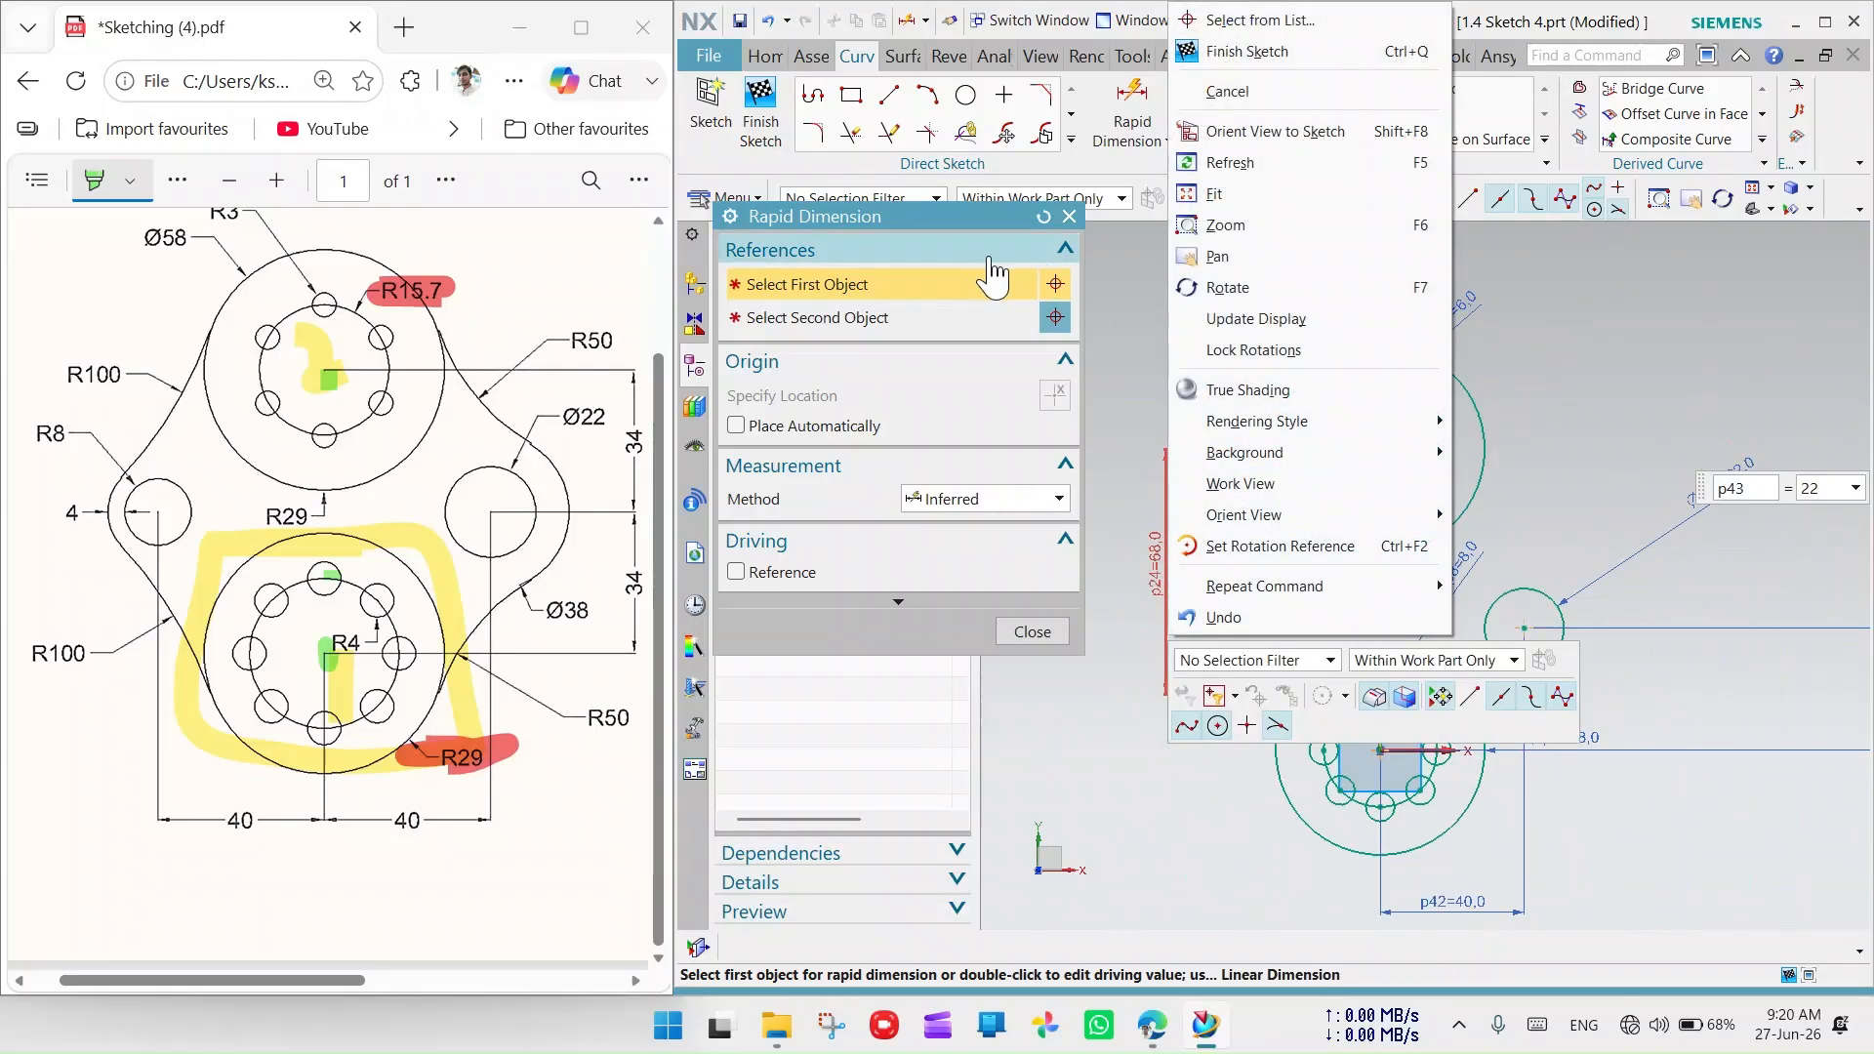
{"action": "left_click", "coordinate": [1069, 216]}
{"action": "right_click", "coordinate": [1157, 600]}
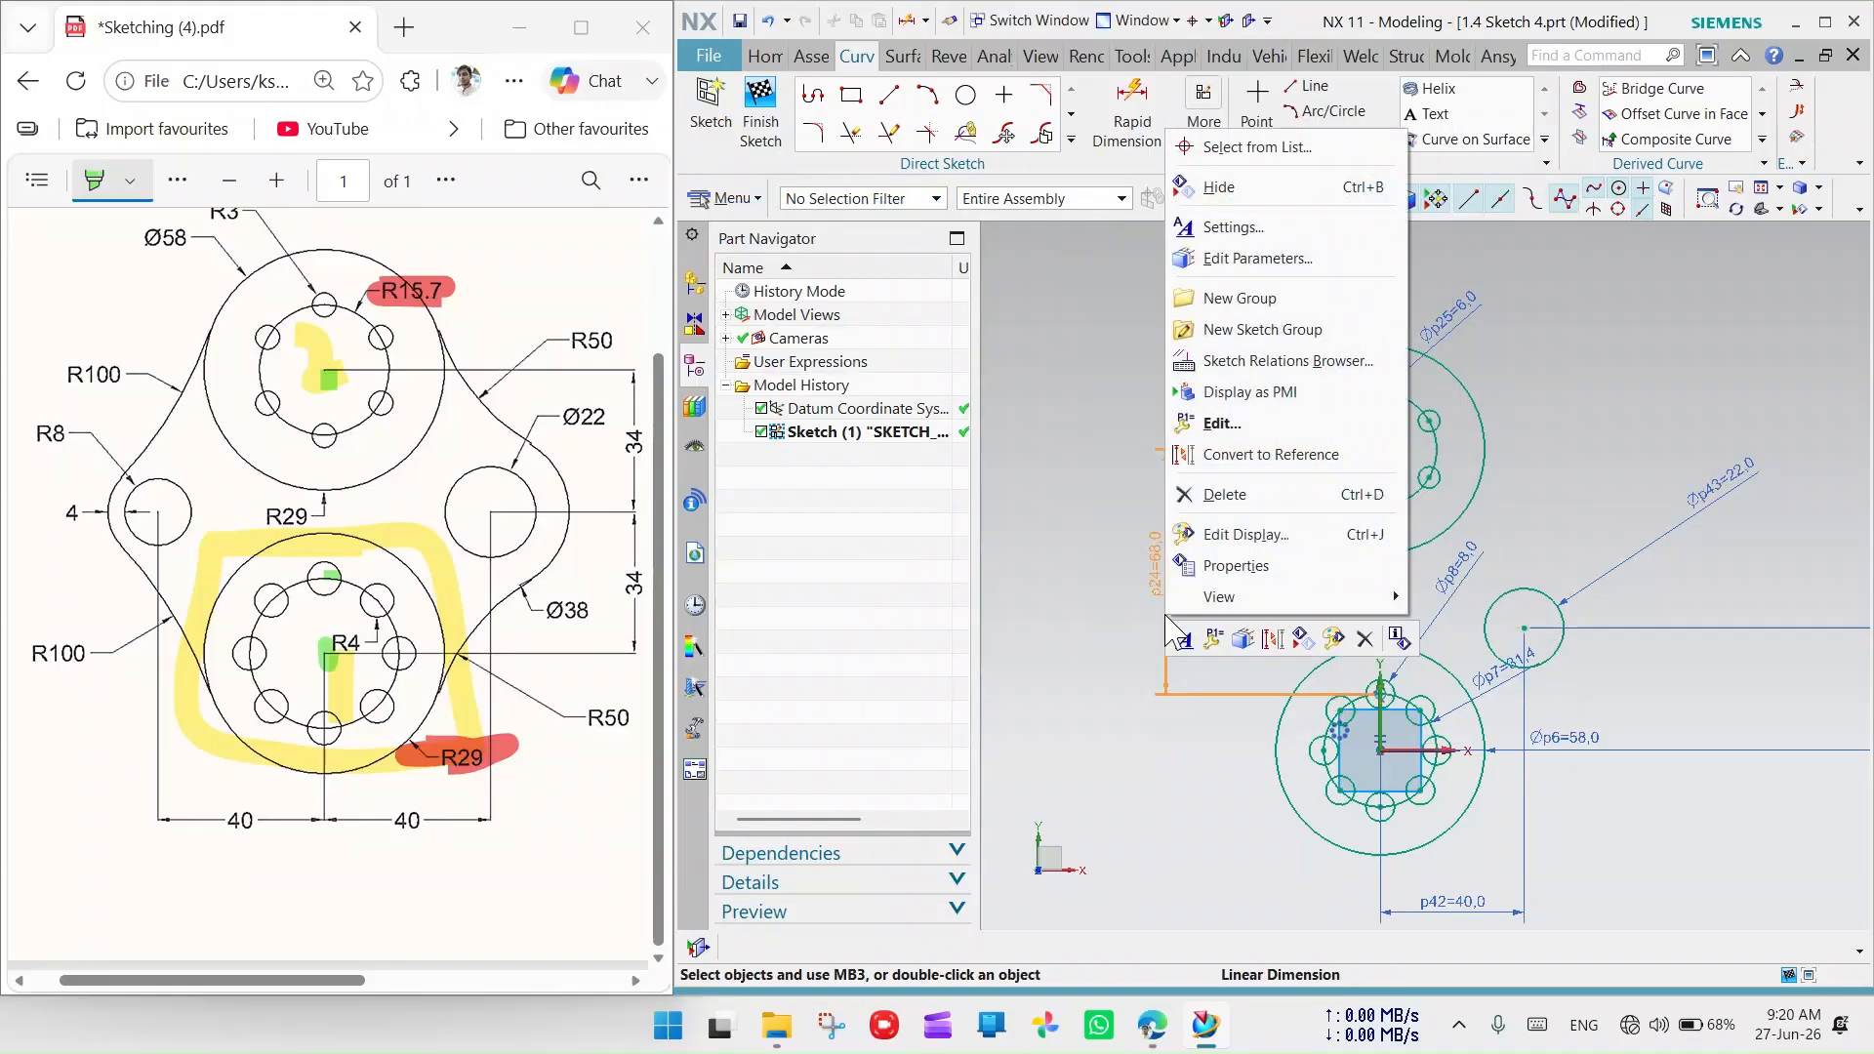
{"action": "left_click", "coordinate": [1255, 495]}
{"action": "left_click", "coordinate": [1274, 564]}
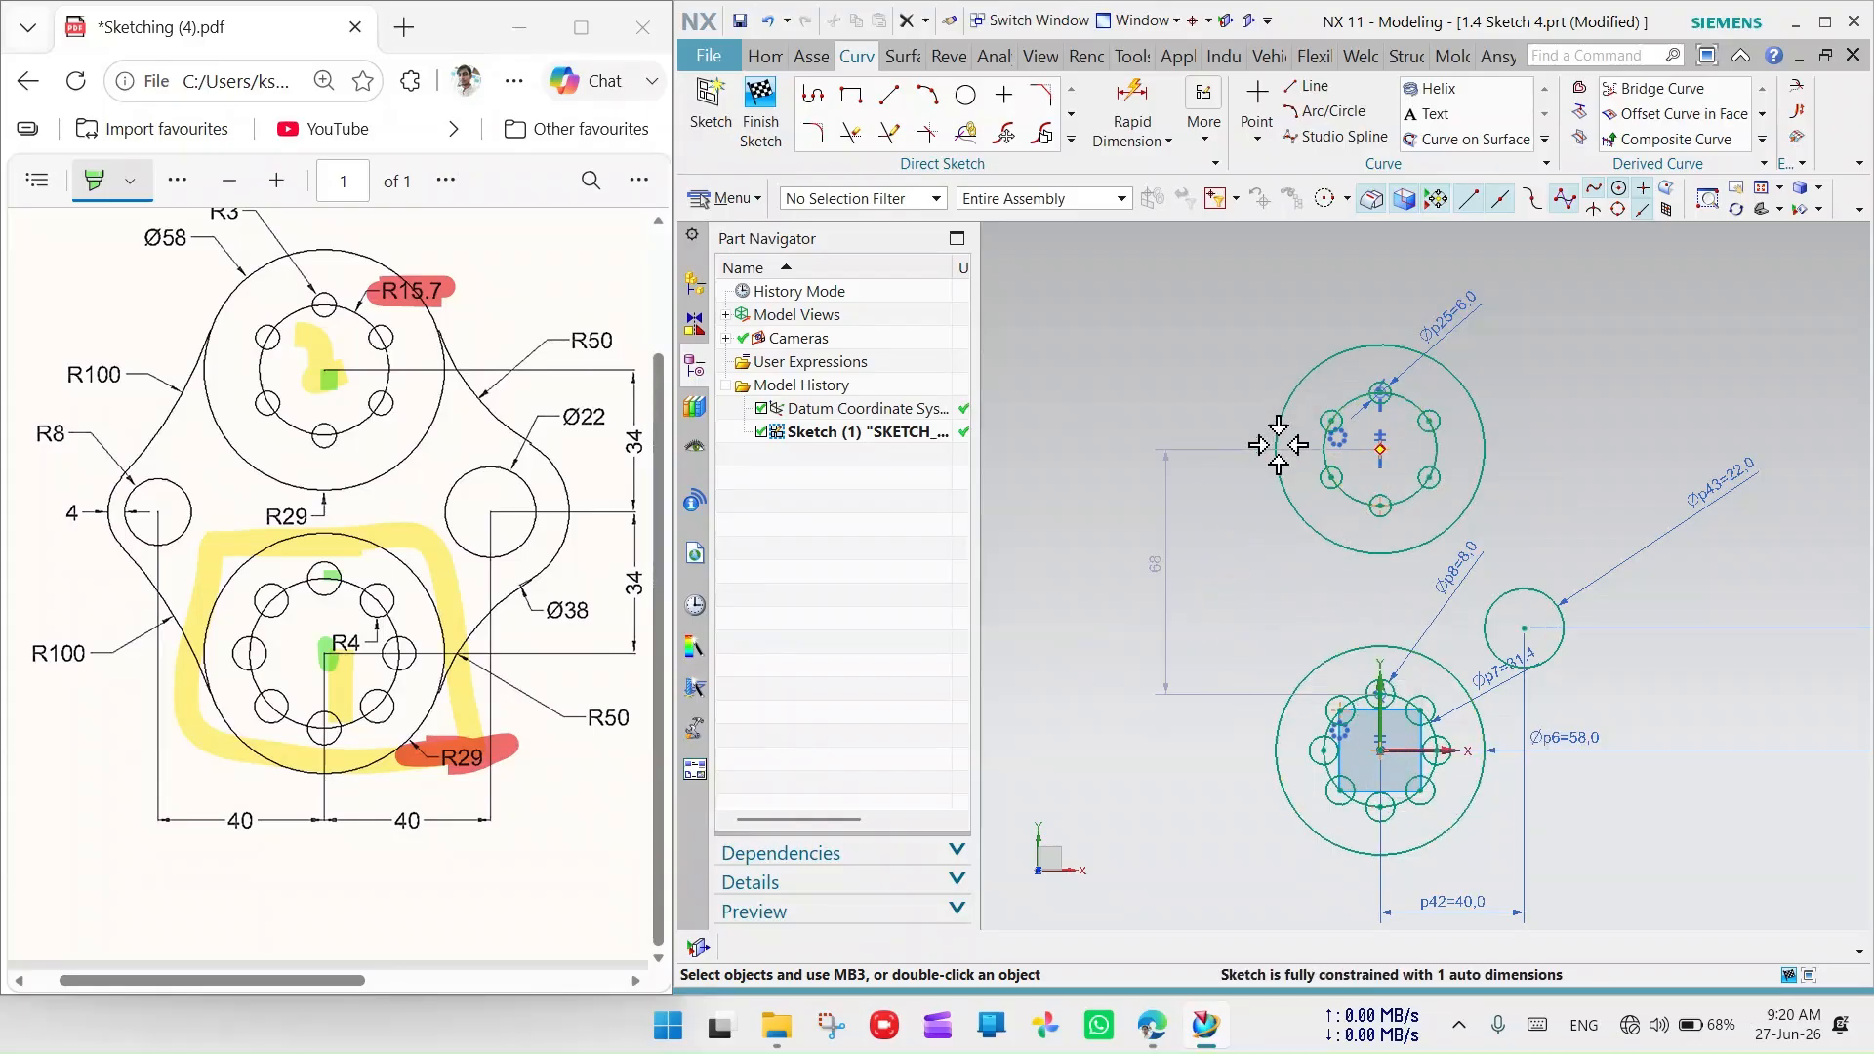
Dimension the vertical distance between the upper and lower circles' centres as 68 mm and reposition this and the 40 mm horizontal dimension
{"action": "left_click", "coordinate": [1145, 118]}
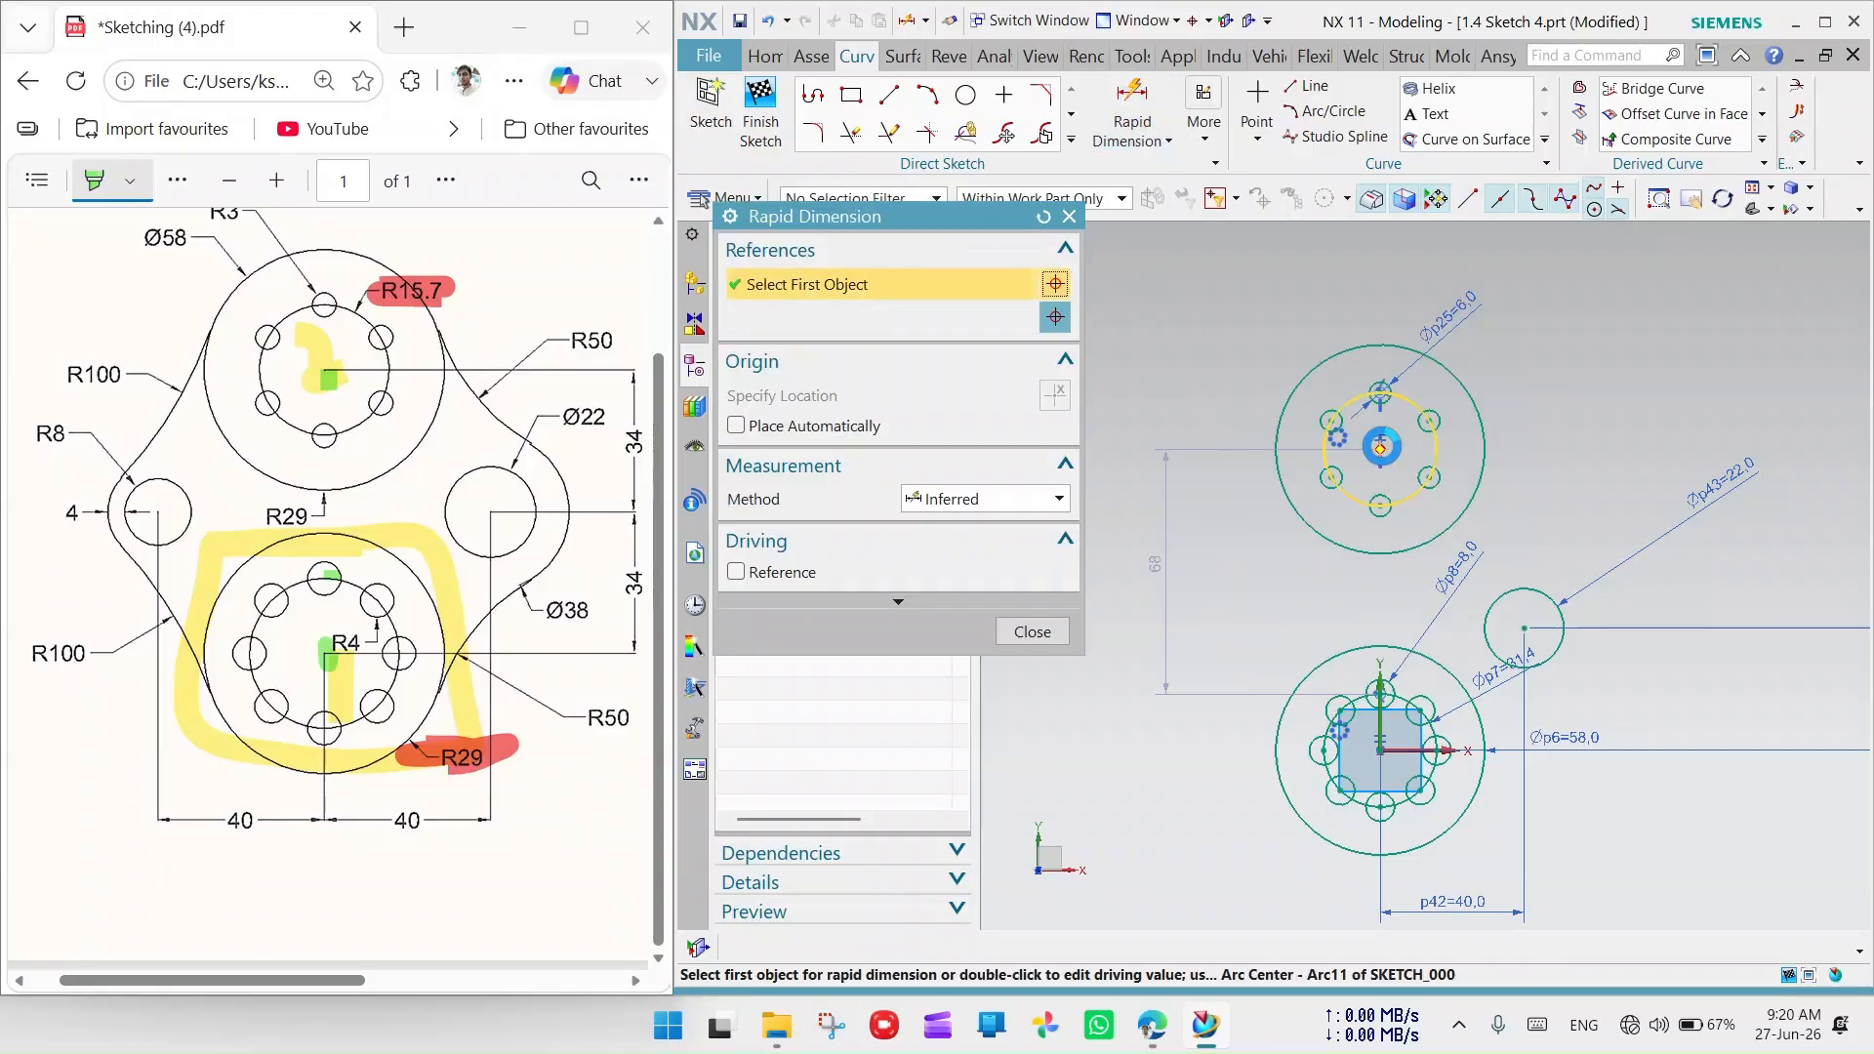
{"action": "left_click", "coordinate": [1381, 507]}
{"action": "left_click", "coordinate": [1380, 752]}
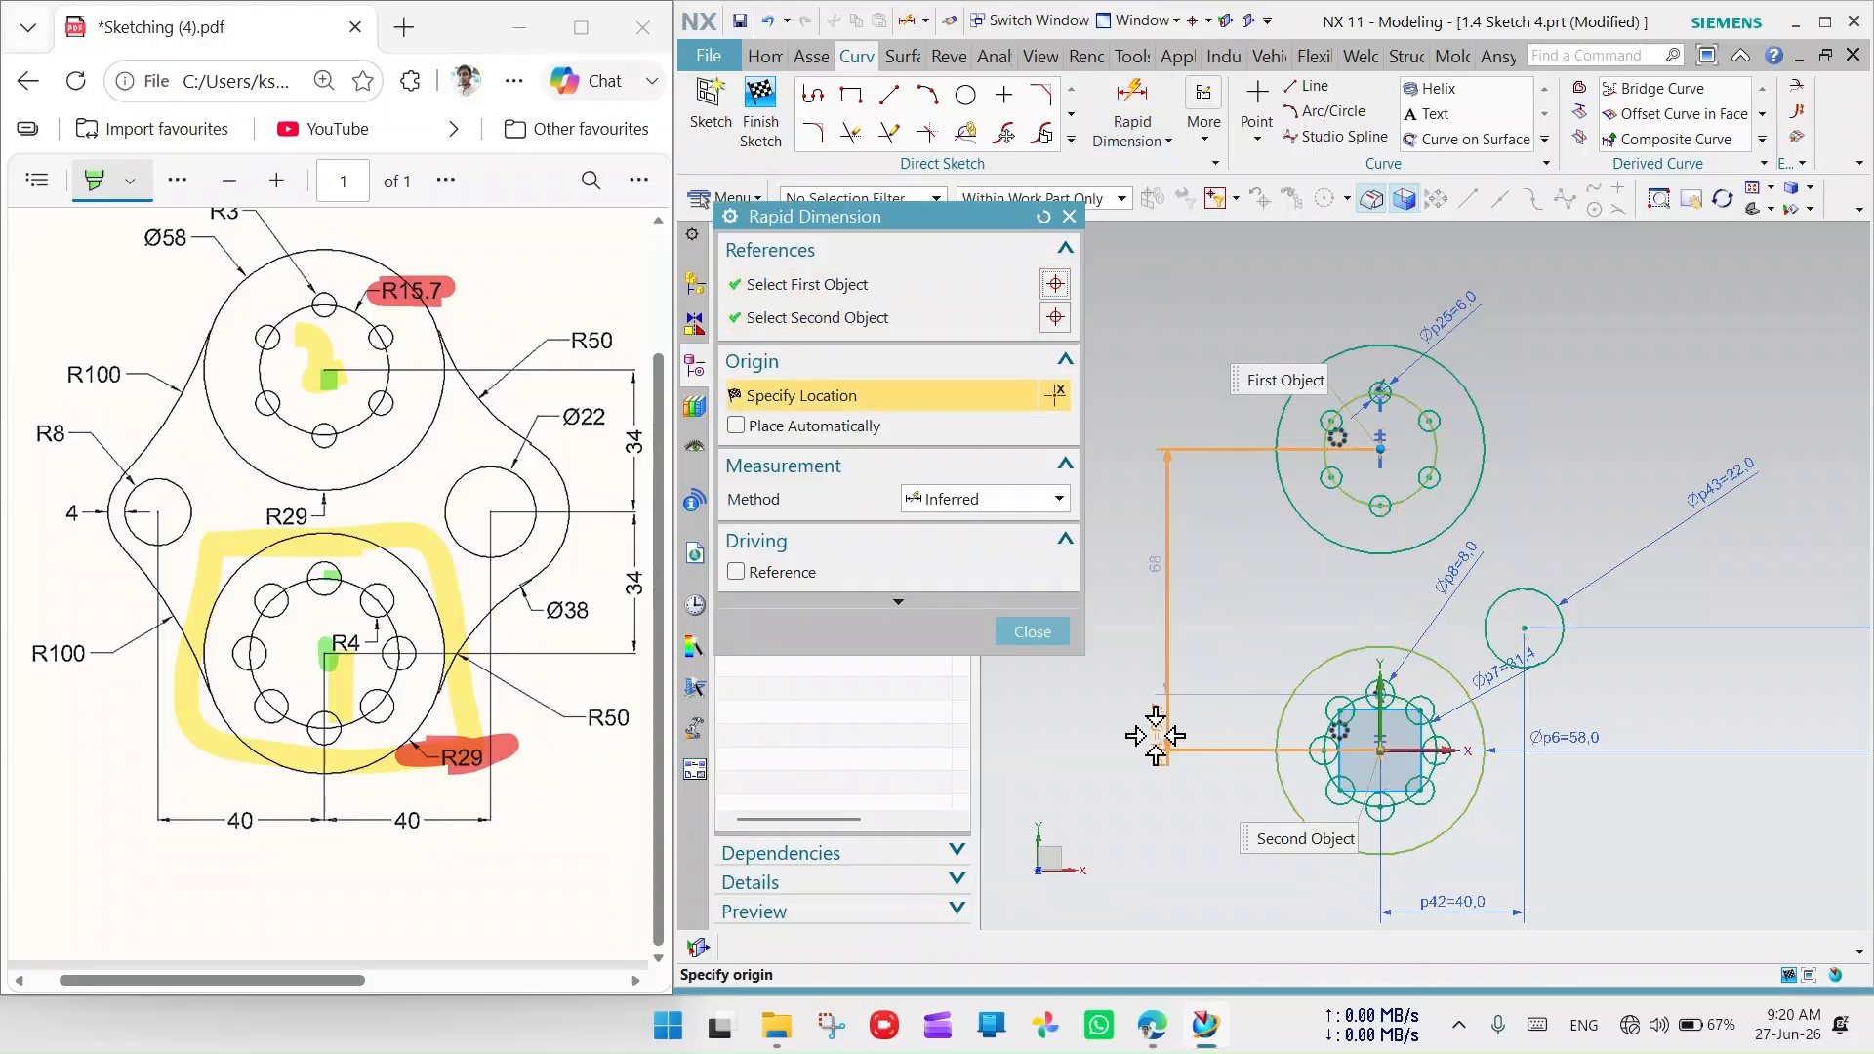
{"action": "left_click", "coordinate": [1123, 697]}
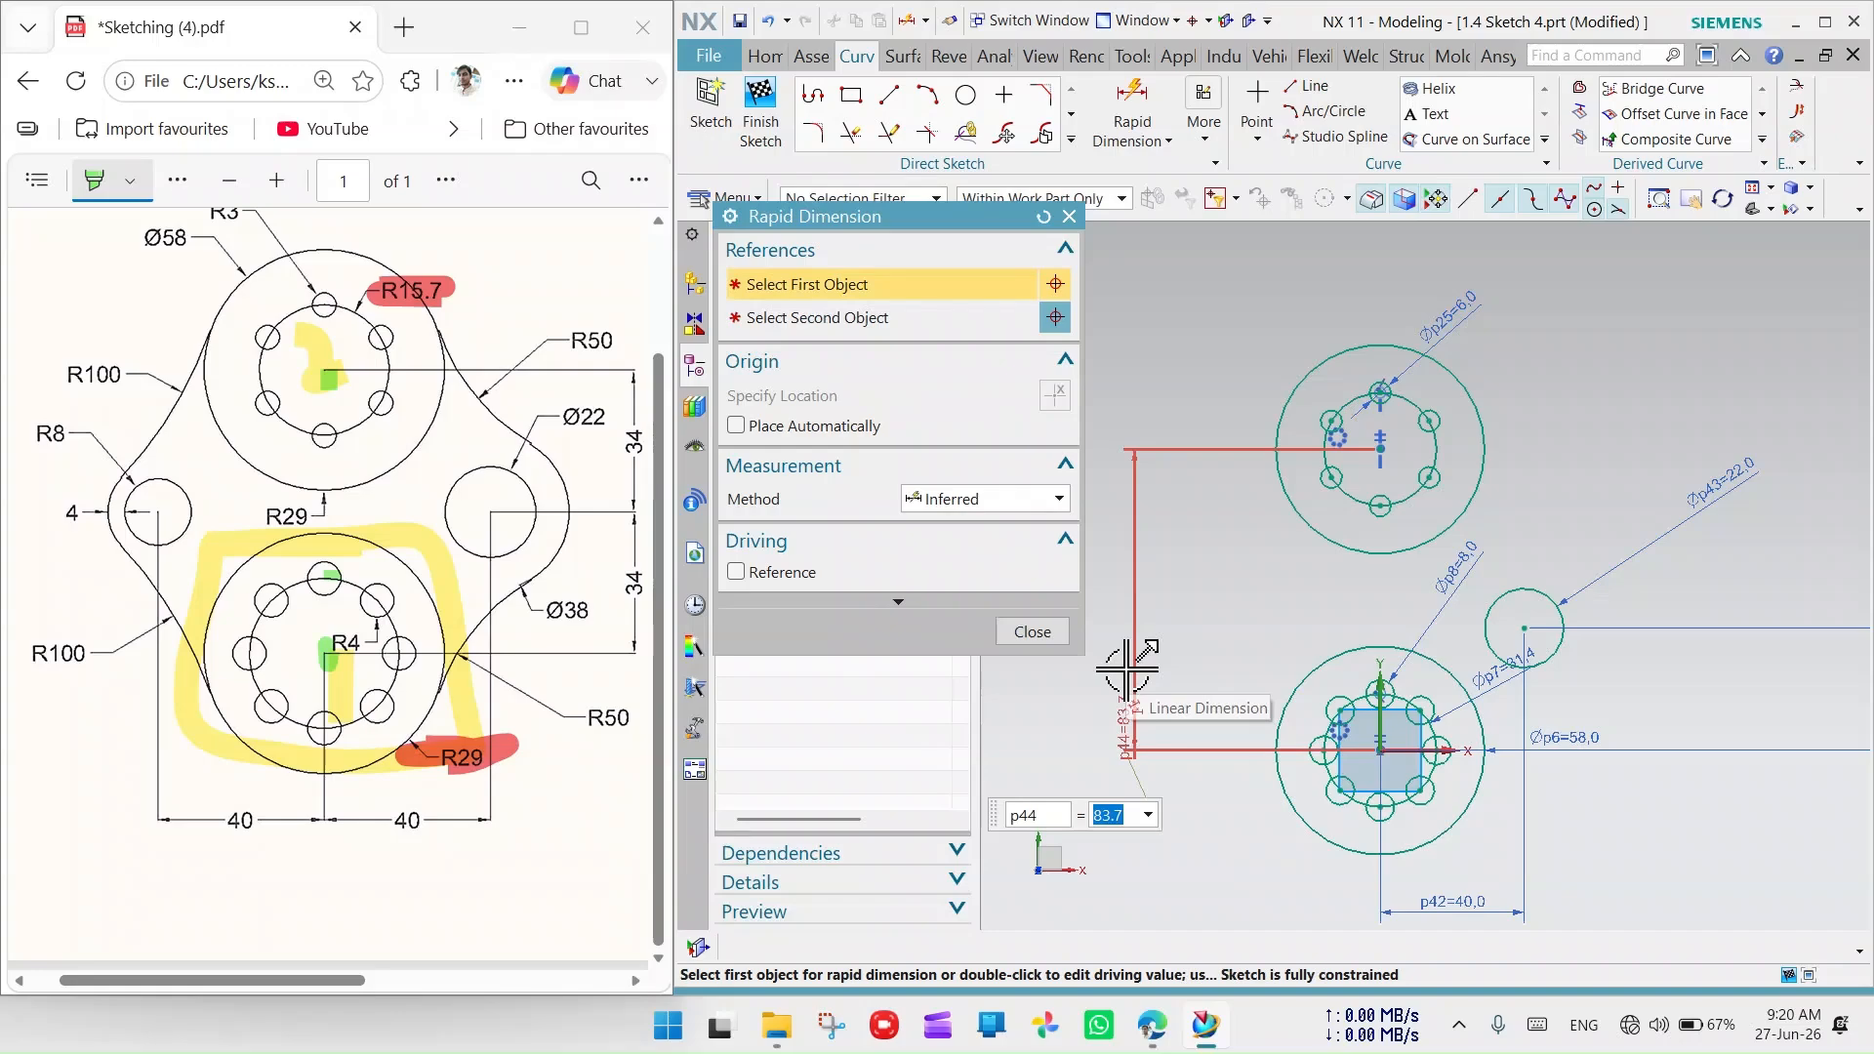
{"action": "type", "text": "68"}
{"action": "key", "text": "Return"}
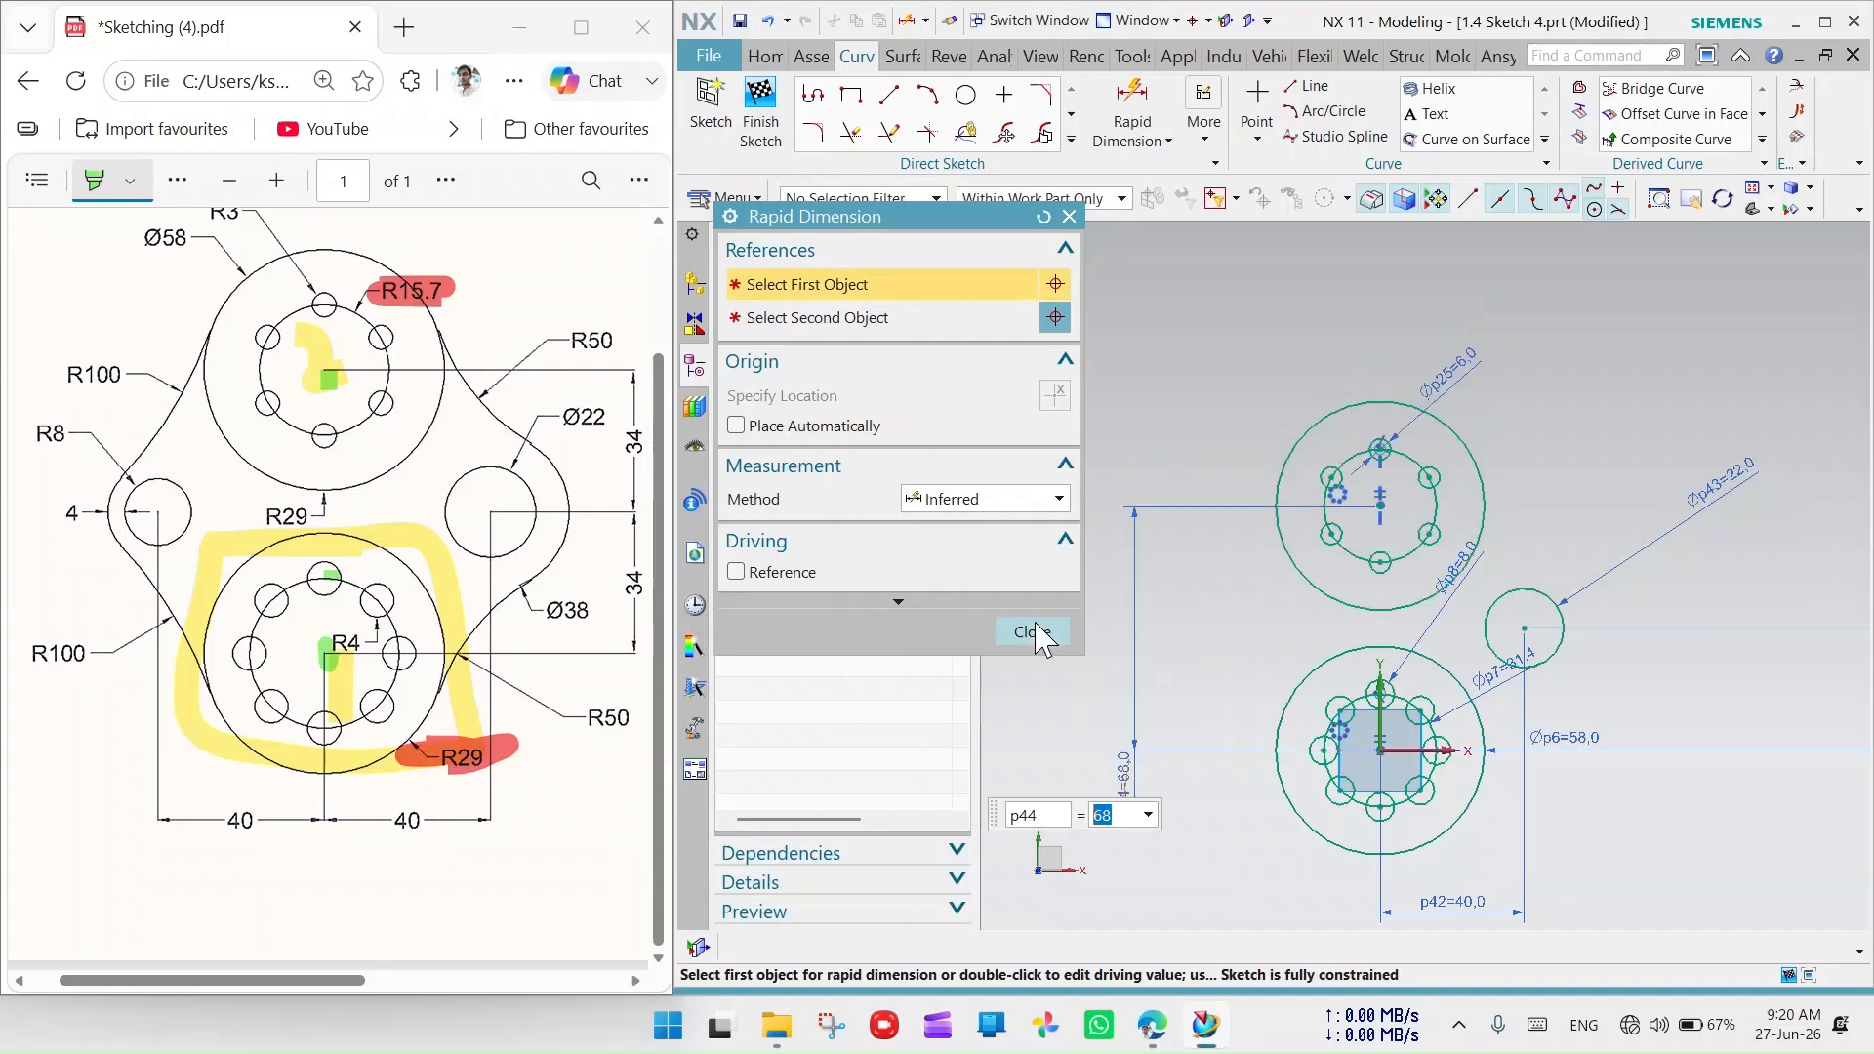
{"action": "left_click", "coordinate": [1031, 631]}
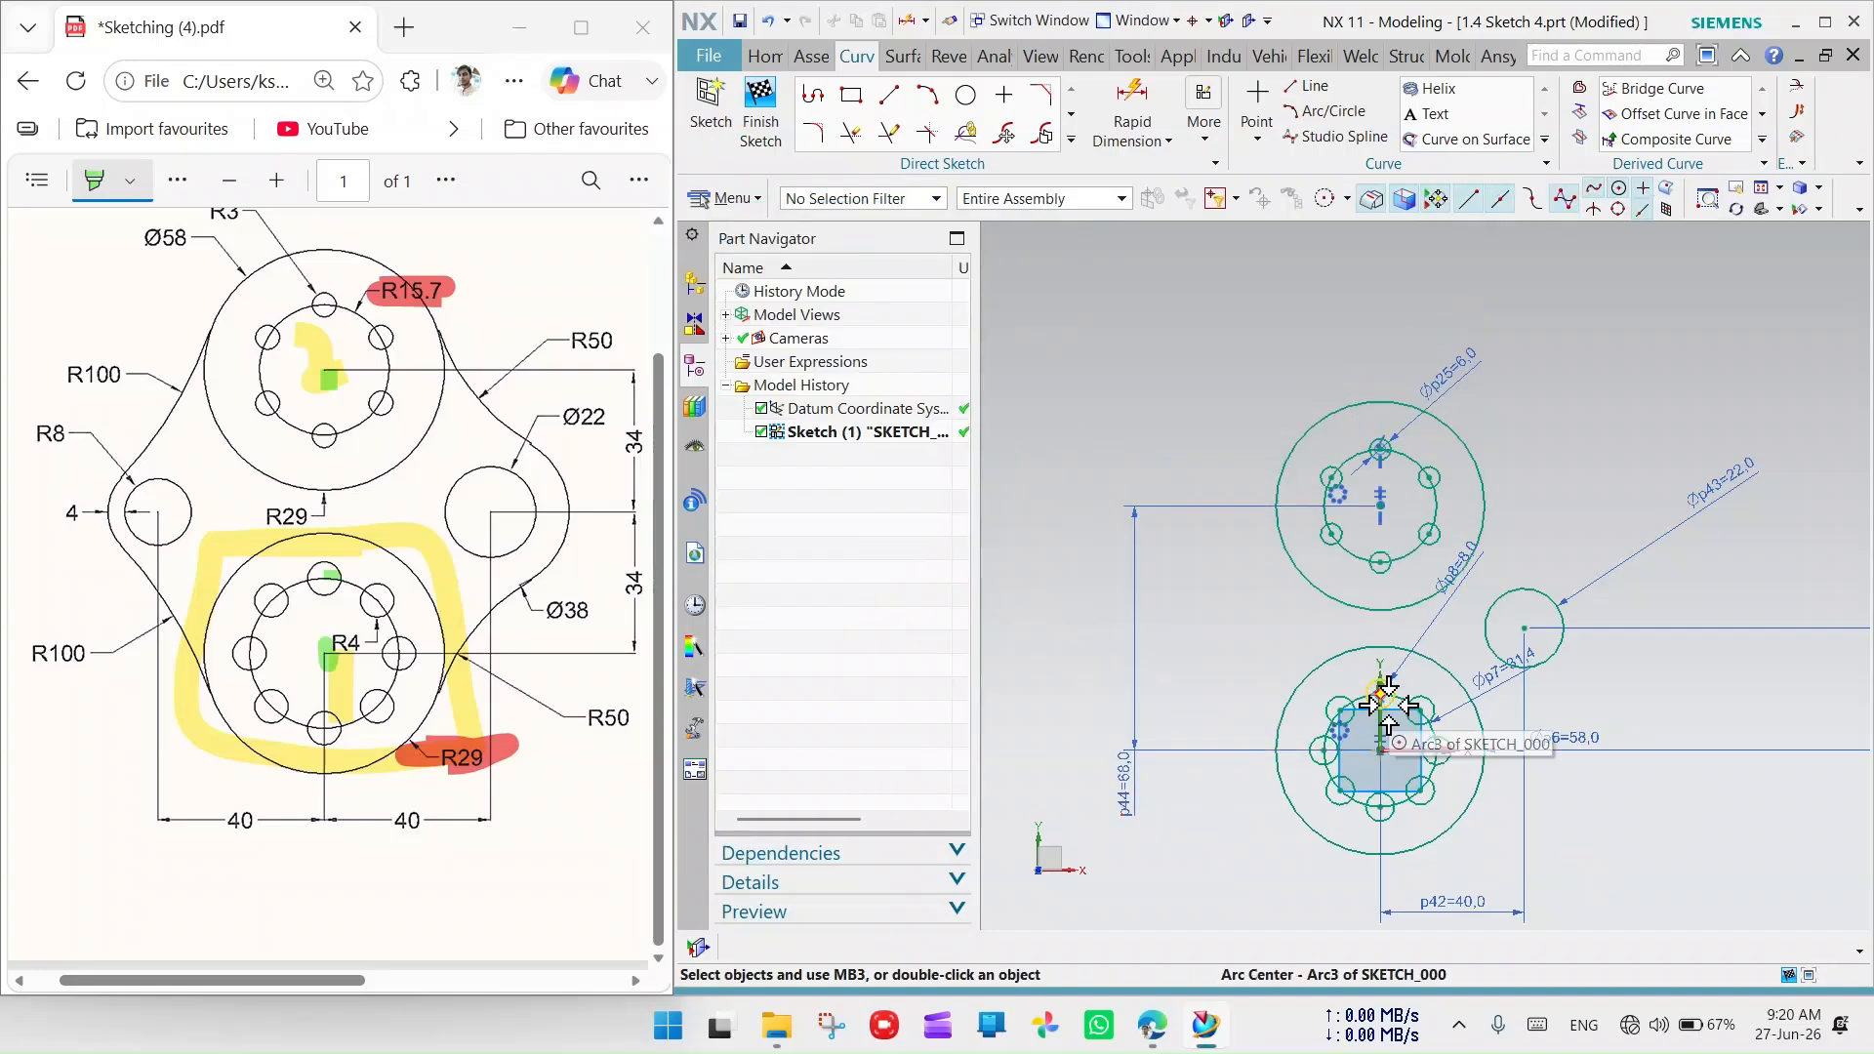
{"action": "mouse_move", "coordinate": [1128, 789]}
{"action": "left_mouse_down"}
{"action": "mouse_move", "coordinate": [1099, 635]}
{"action": "mouse_move", "coordinate": [1132, 641]}
{"action": "left_mouse_up"}
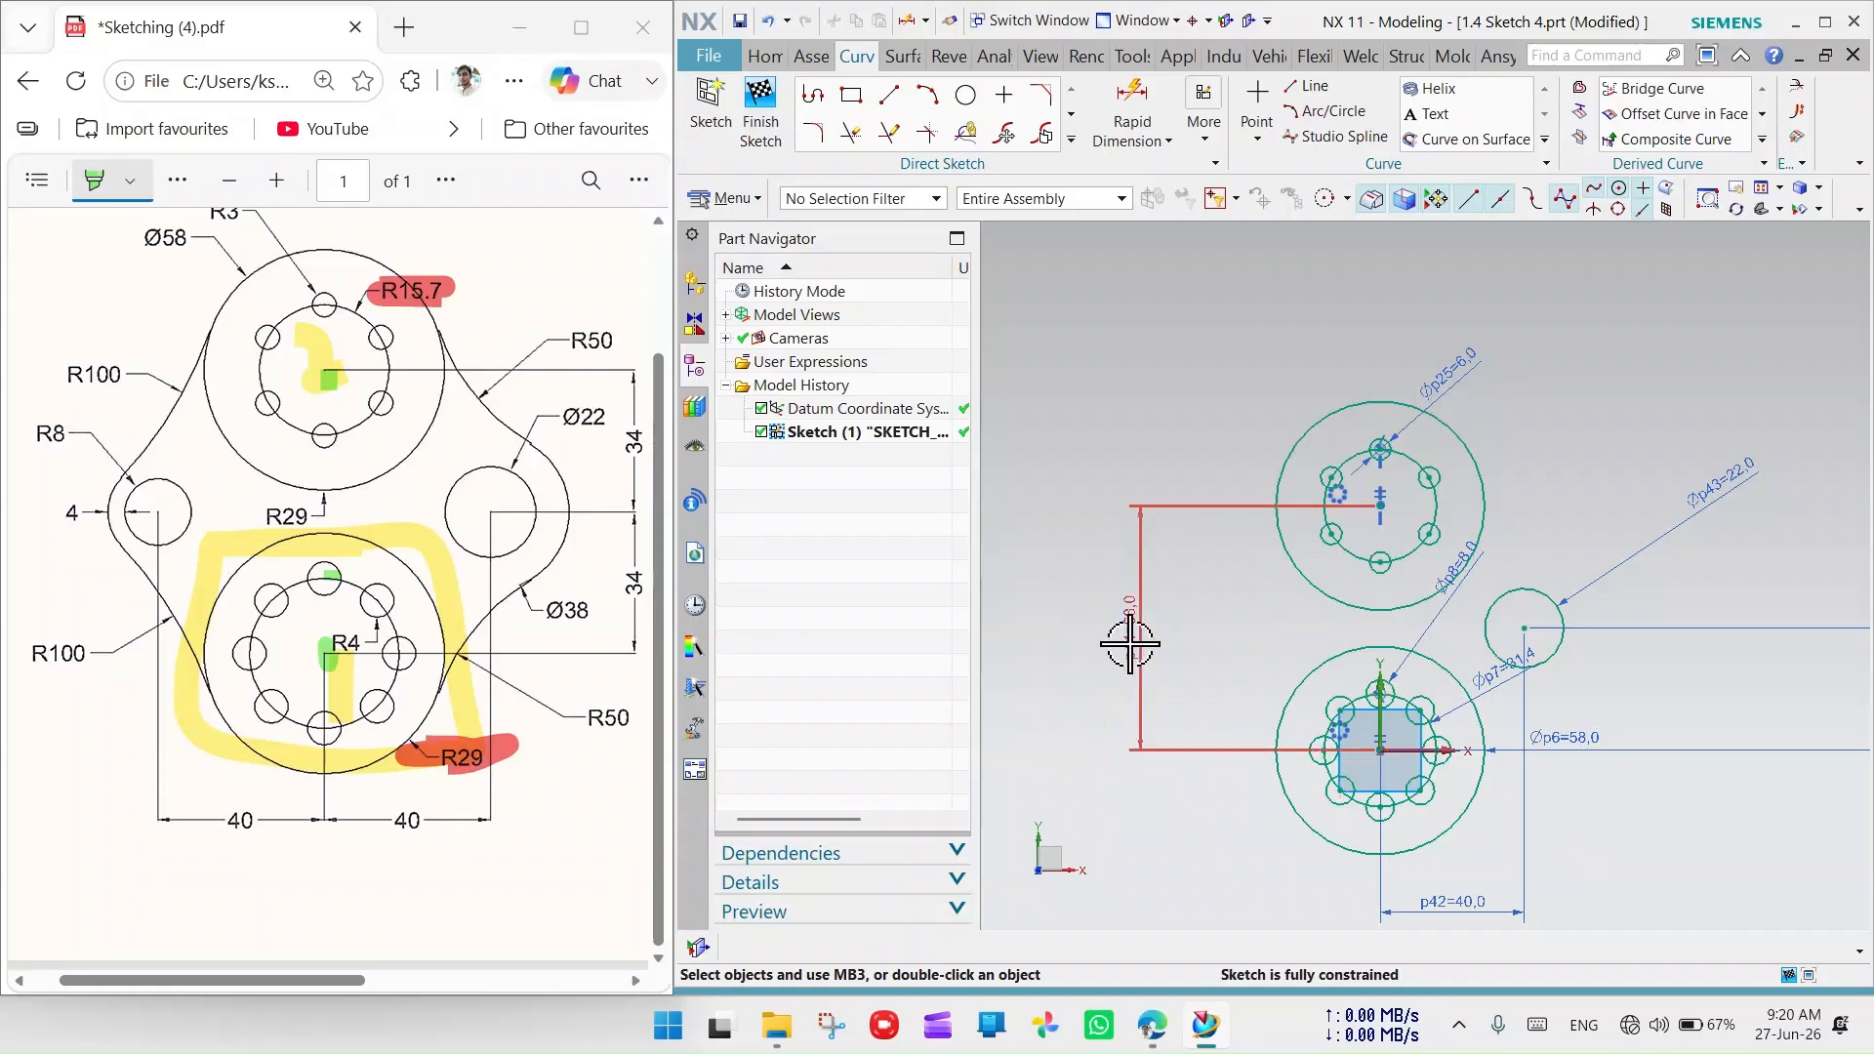
{"action": "left_click_drag", "start_coordinate": [1465, 904], "coordinate": [1465, 894]}
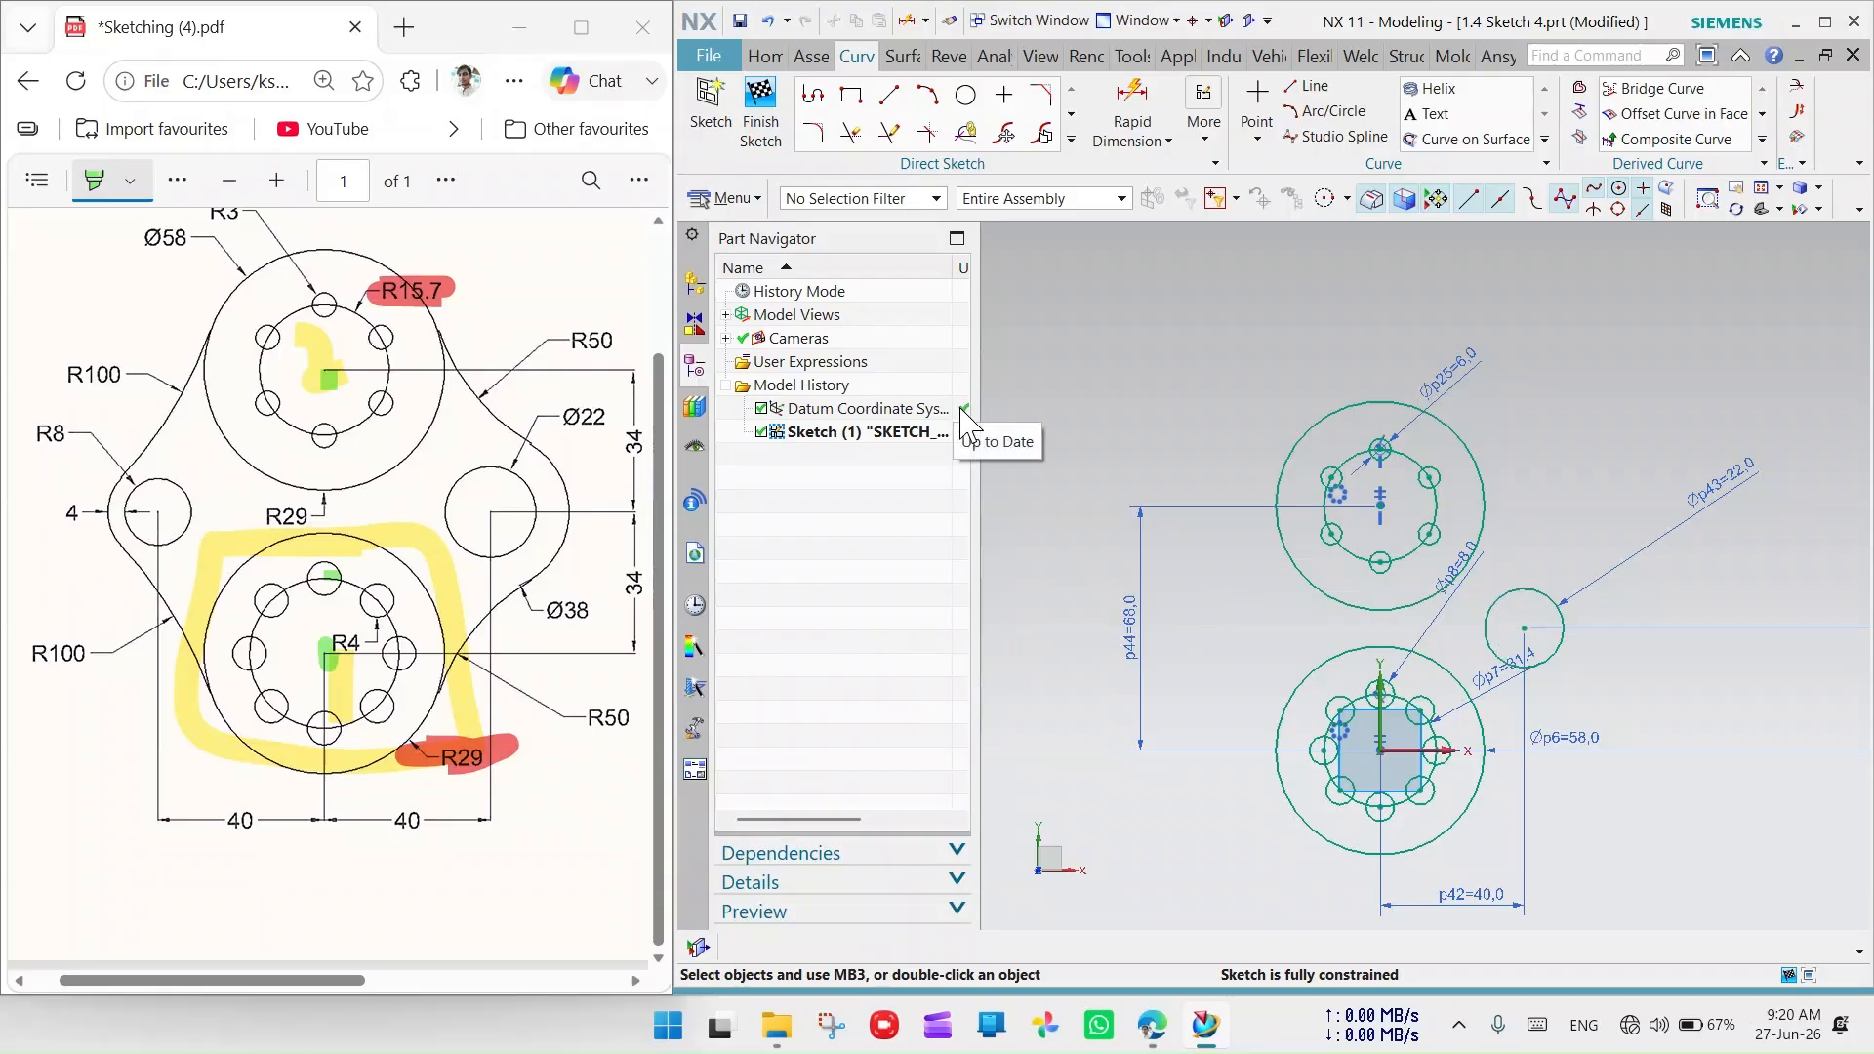
Draw a circle about 13 mm in diameter to the left of the hole groups, level with the right-hand circle's centre
{"action": "left_click", "coordinate": [974, 104]}
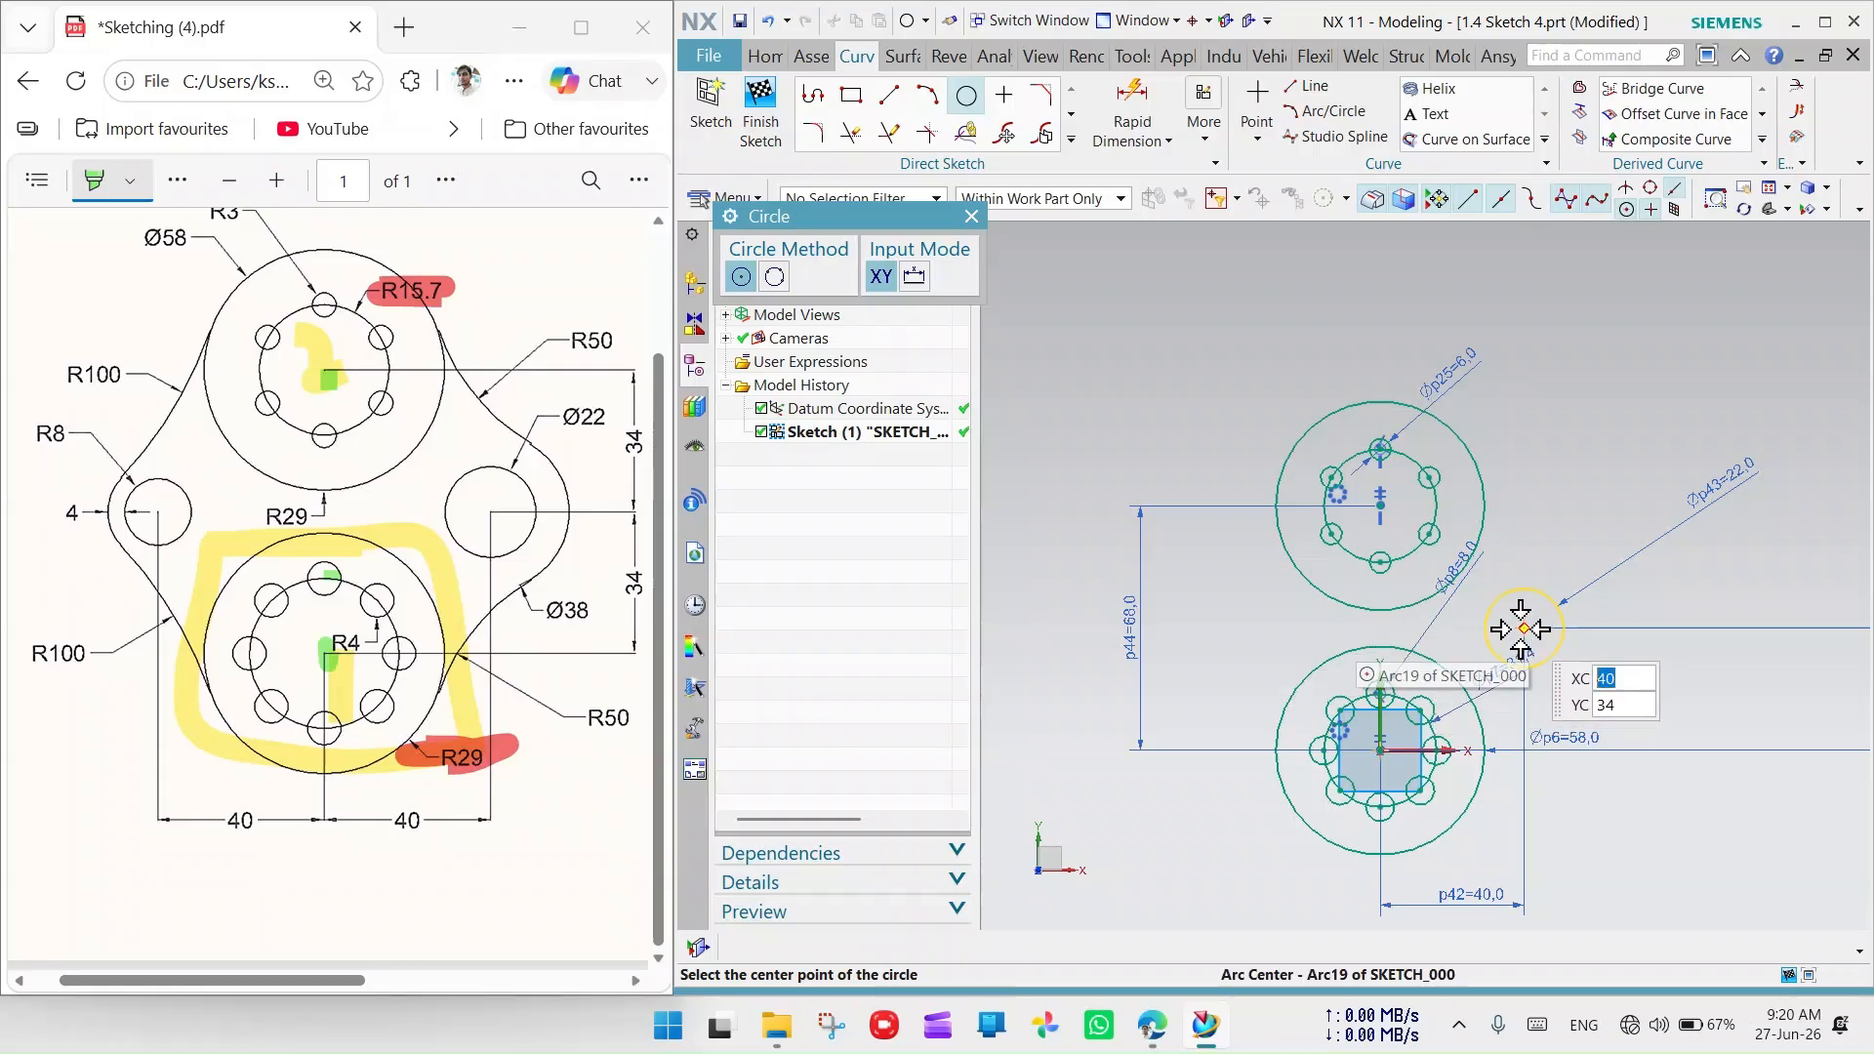
{"action": "left_click", "coordinate": [1188, 628]}
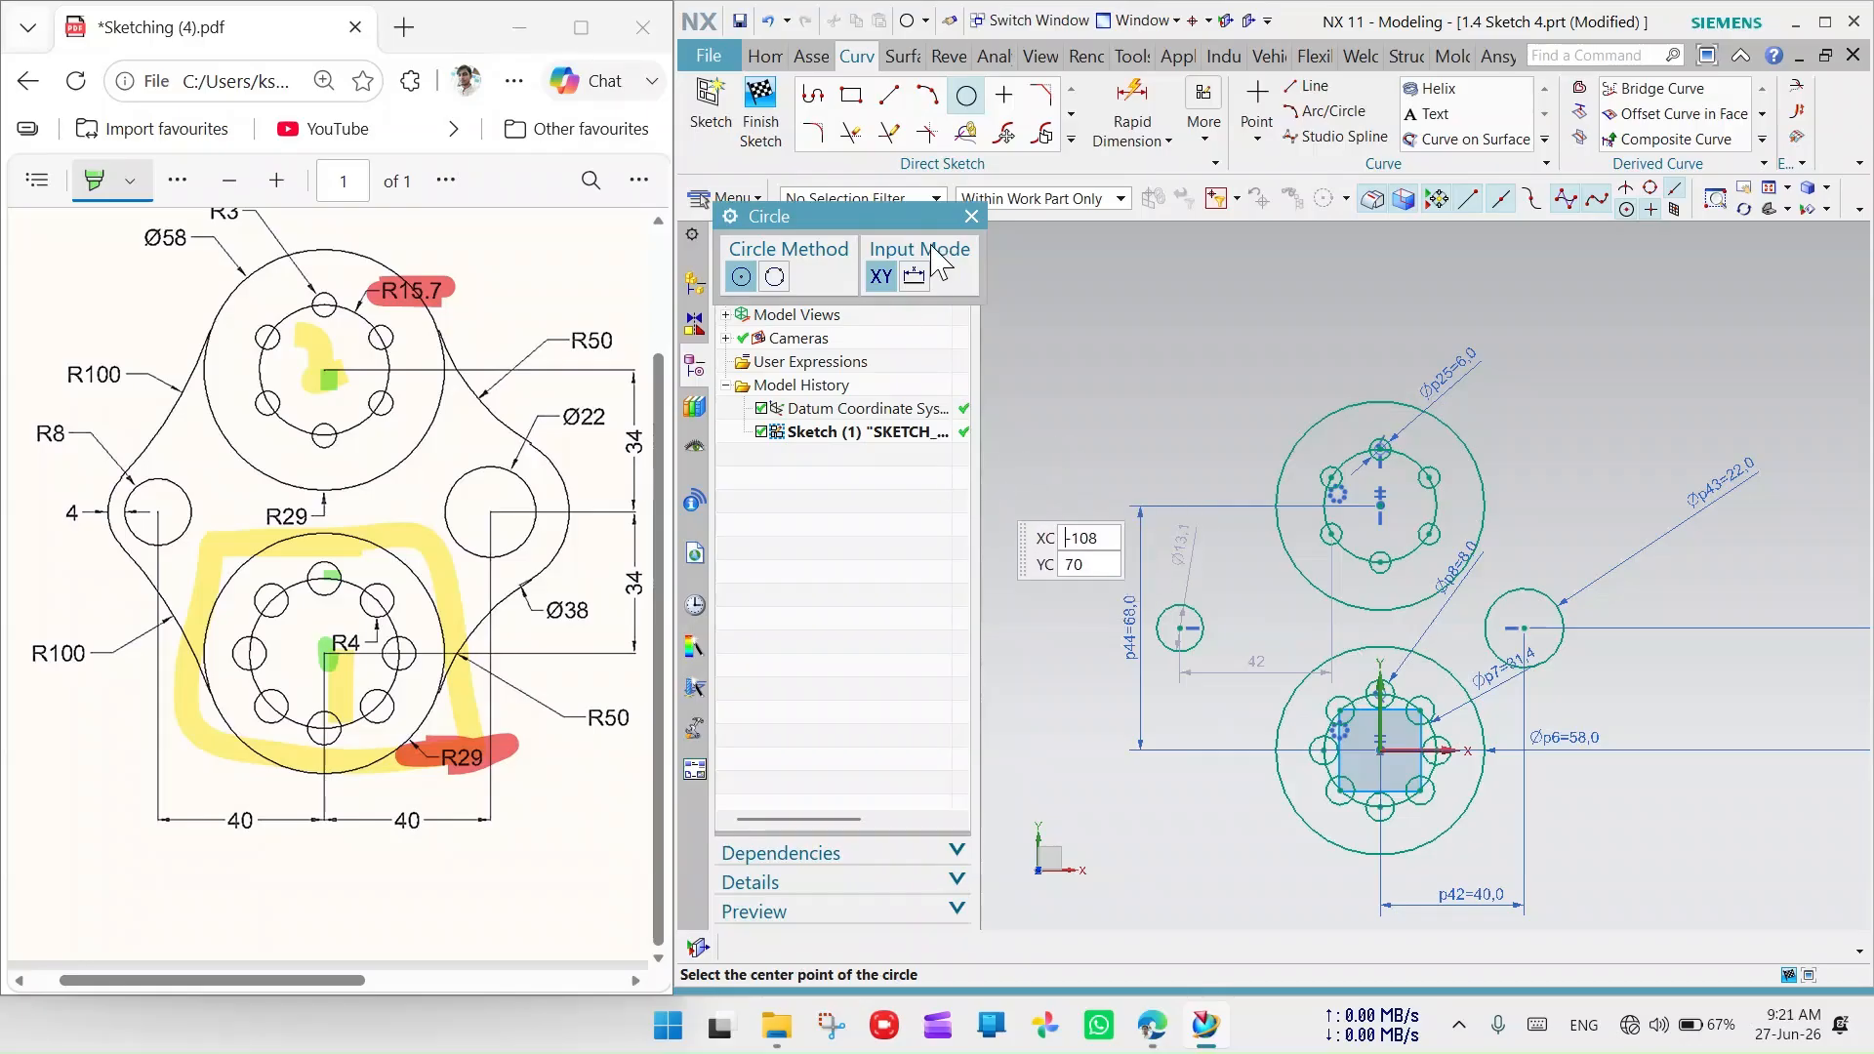
{"action": "left_click", "coordinate": [972, 217]}
Dimension the left-hand circle's centre 40 mm horizontally from the lower circles' centre
{"action": "scroll", "coordinate": [1152, 640], "scroll_direction": "up", "scroll_amount": 1}
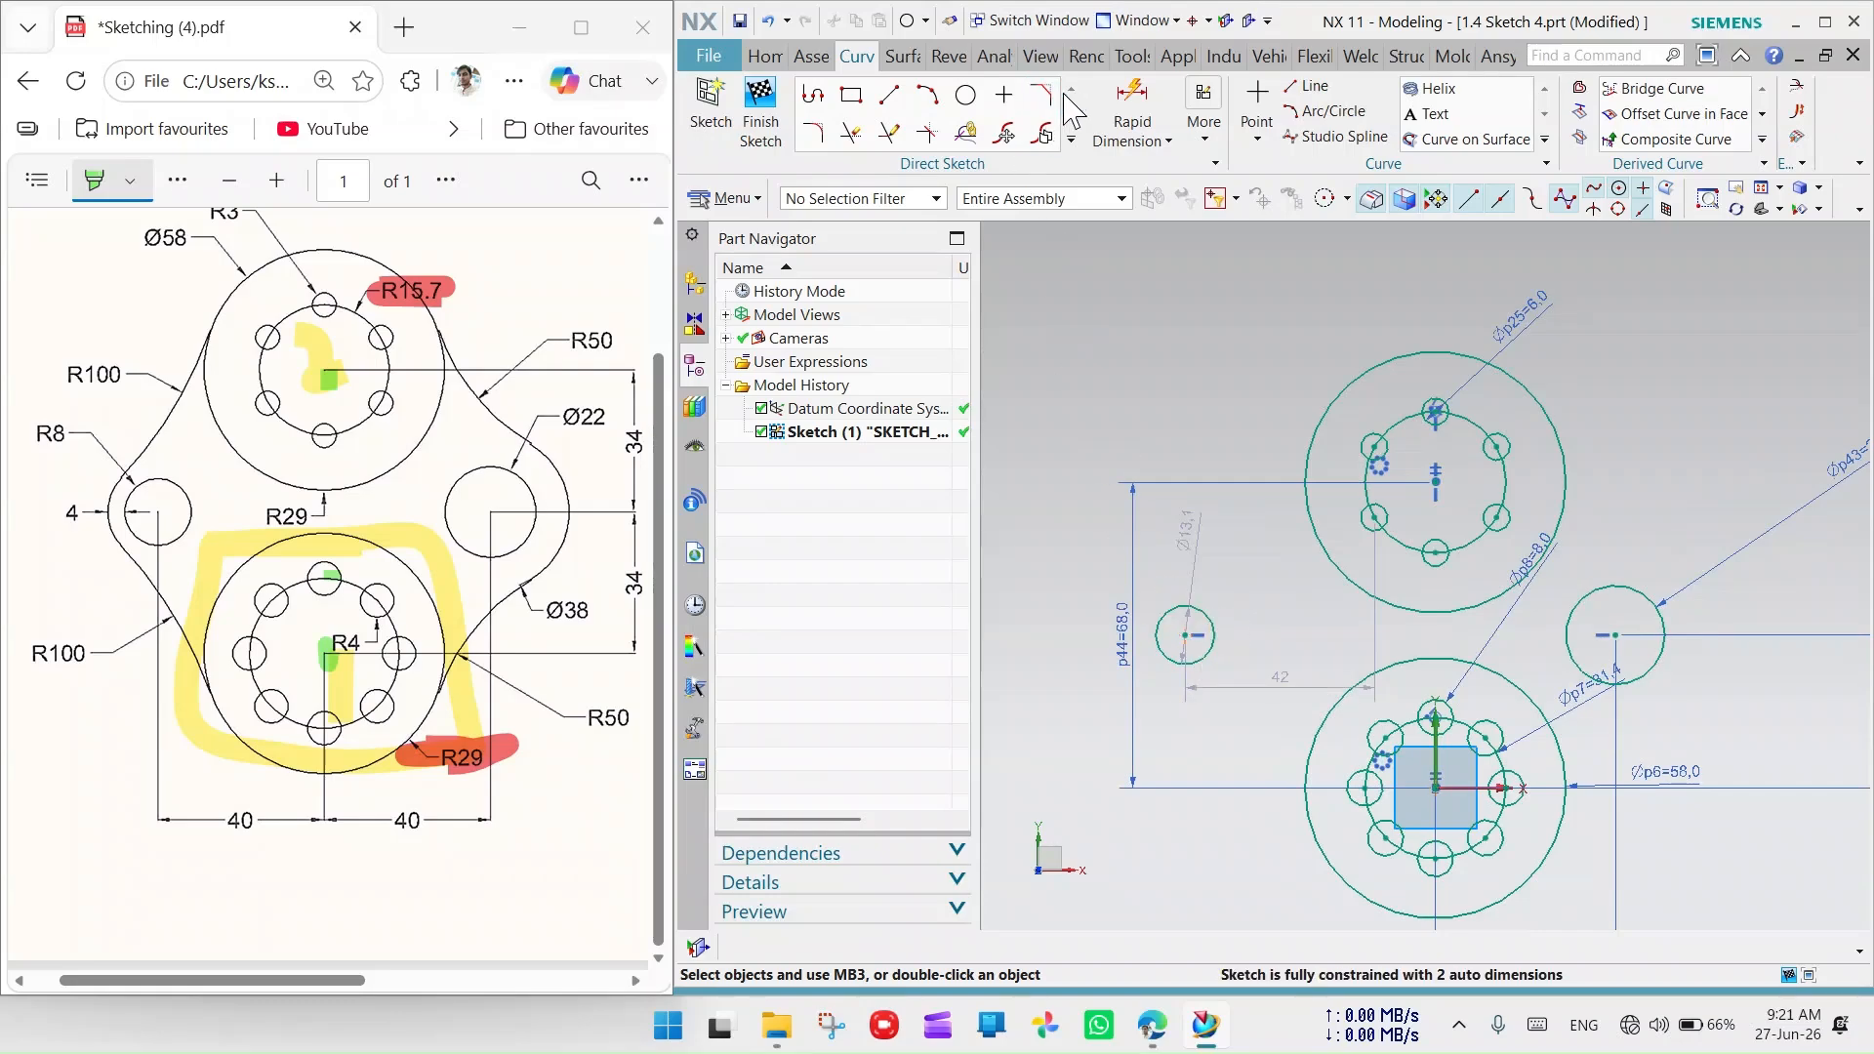
{"action": "left_click", "coordinate": [1133, 105]}
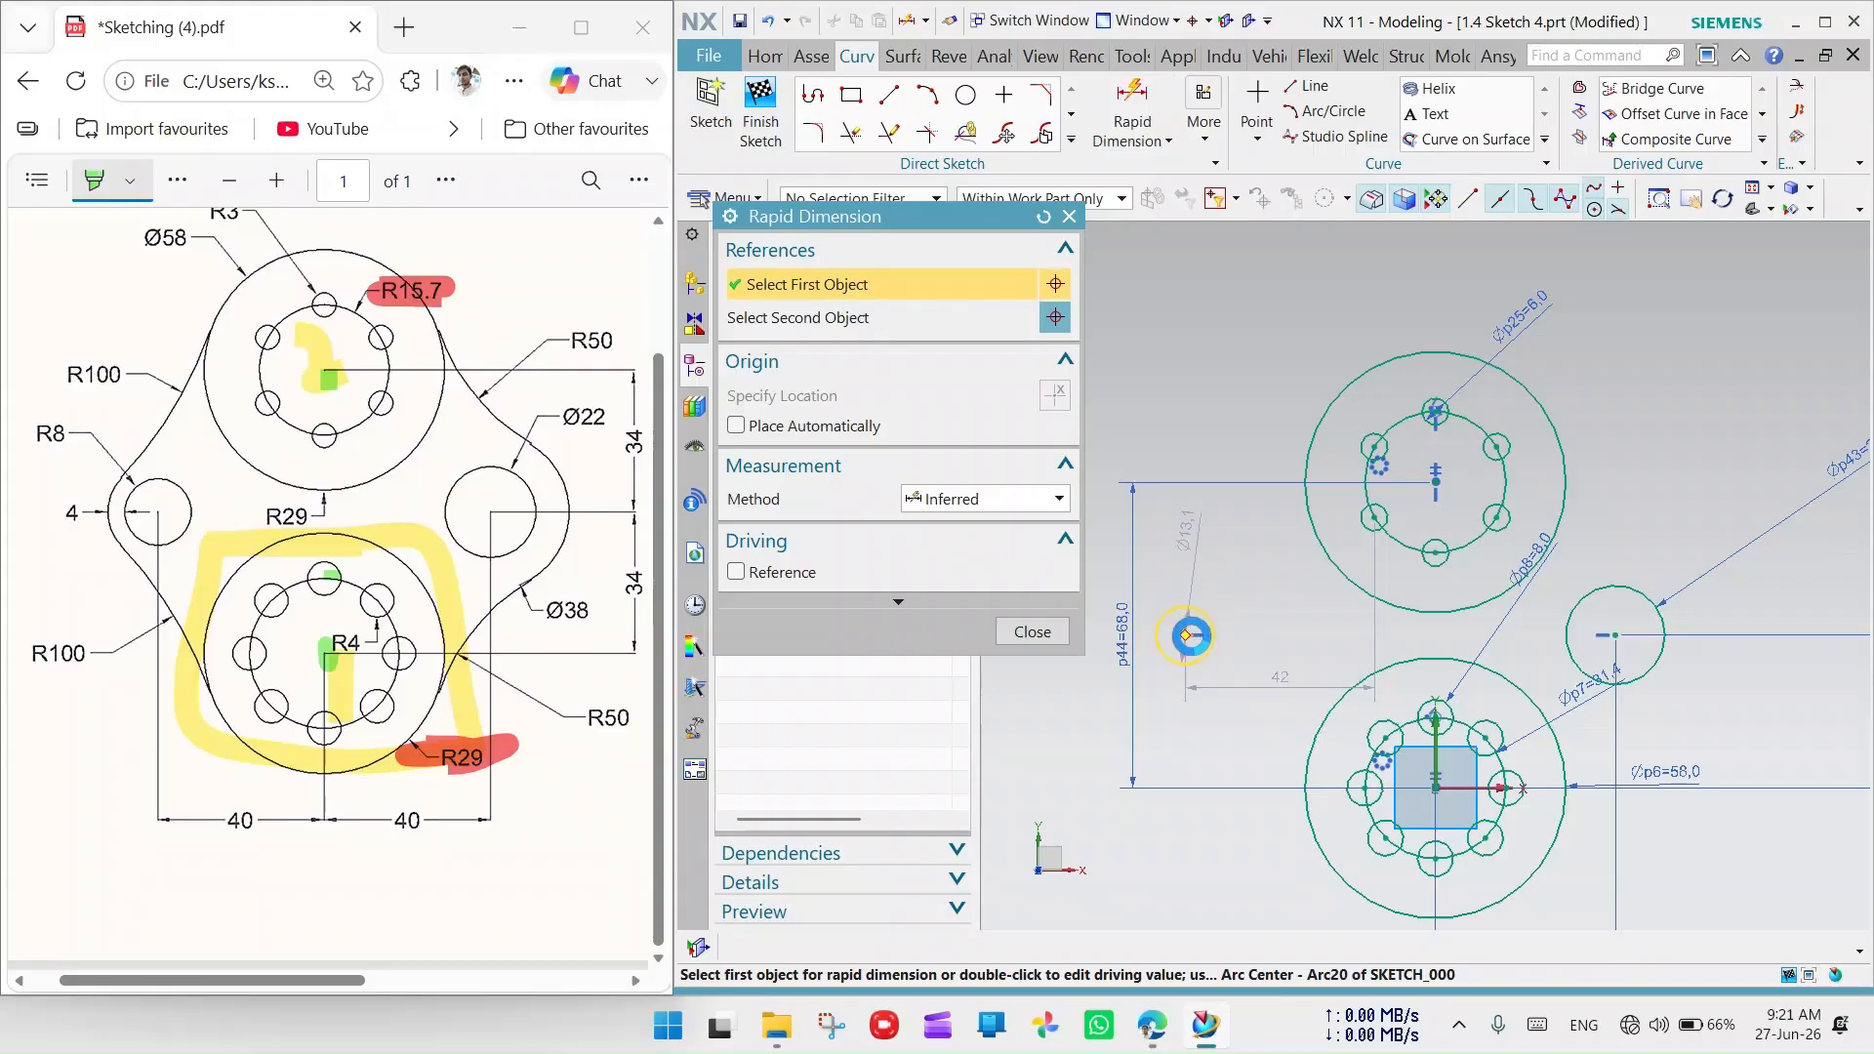
{"action": "left_click", "coordinate": [1187, 634]}
{"action": "left_click", "coordinate": [1438, 786]}
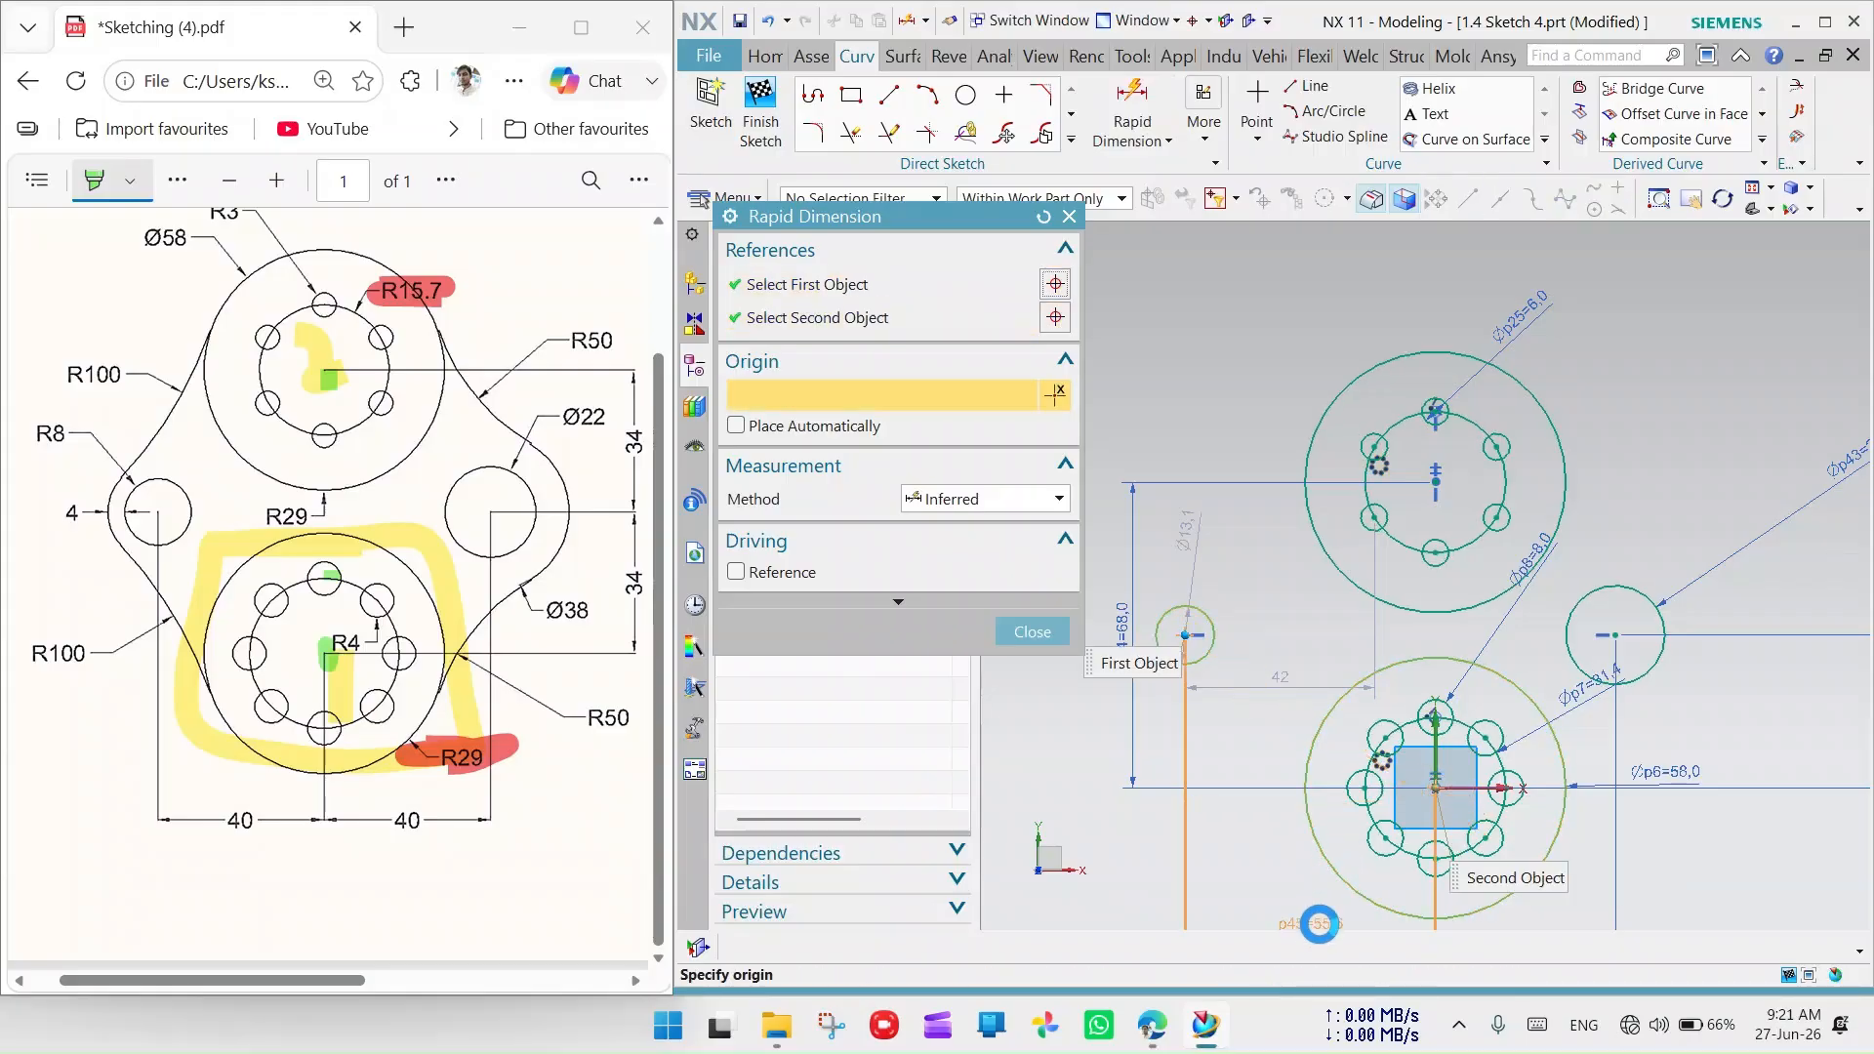
{"action": "scroll", "coordinate": [1310, 878], "scroll_direction": "down", "scroll_amount": 3}
{"action": "scroll", "coordinate": [1315, 899], "scroll_direction": "up", "scroll_amount": 3}
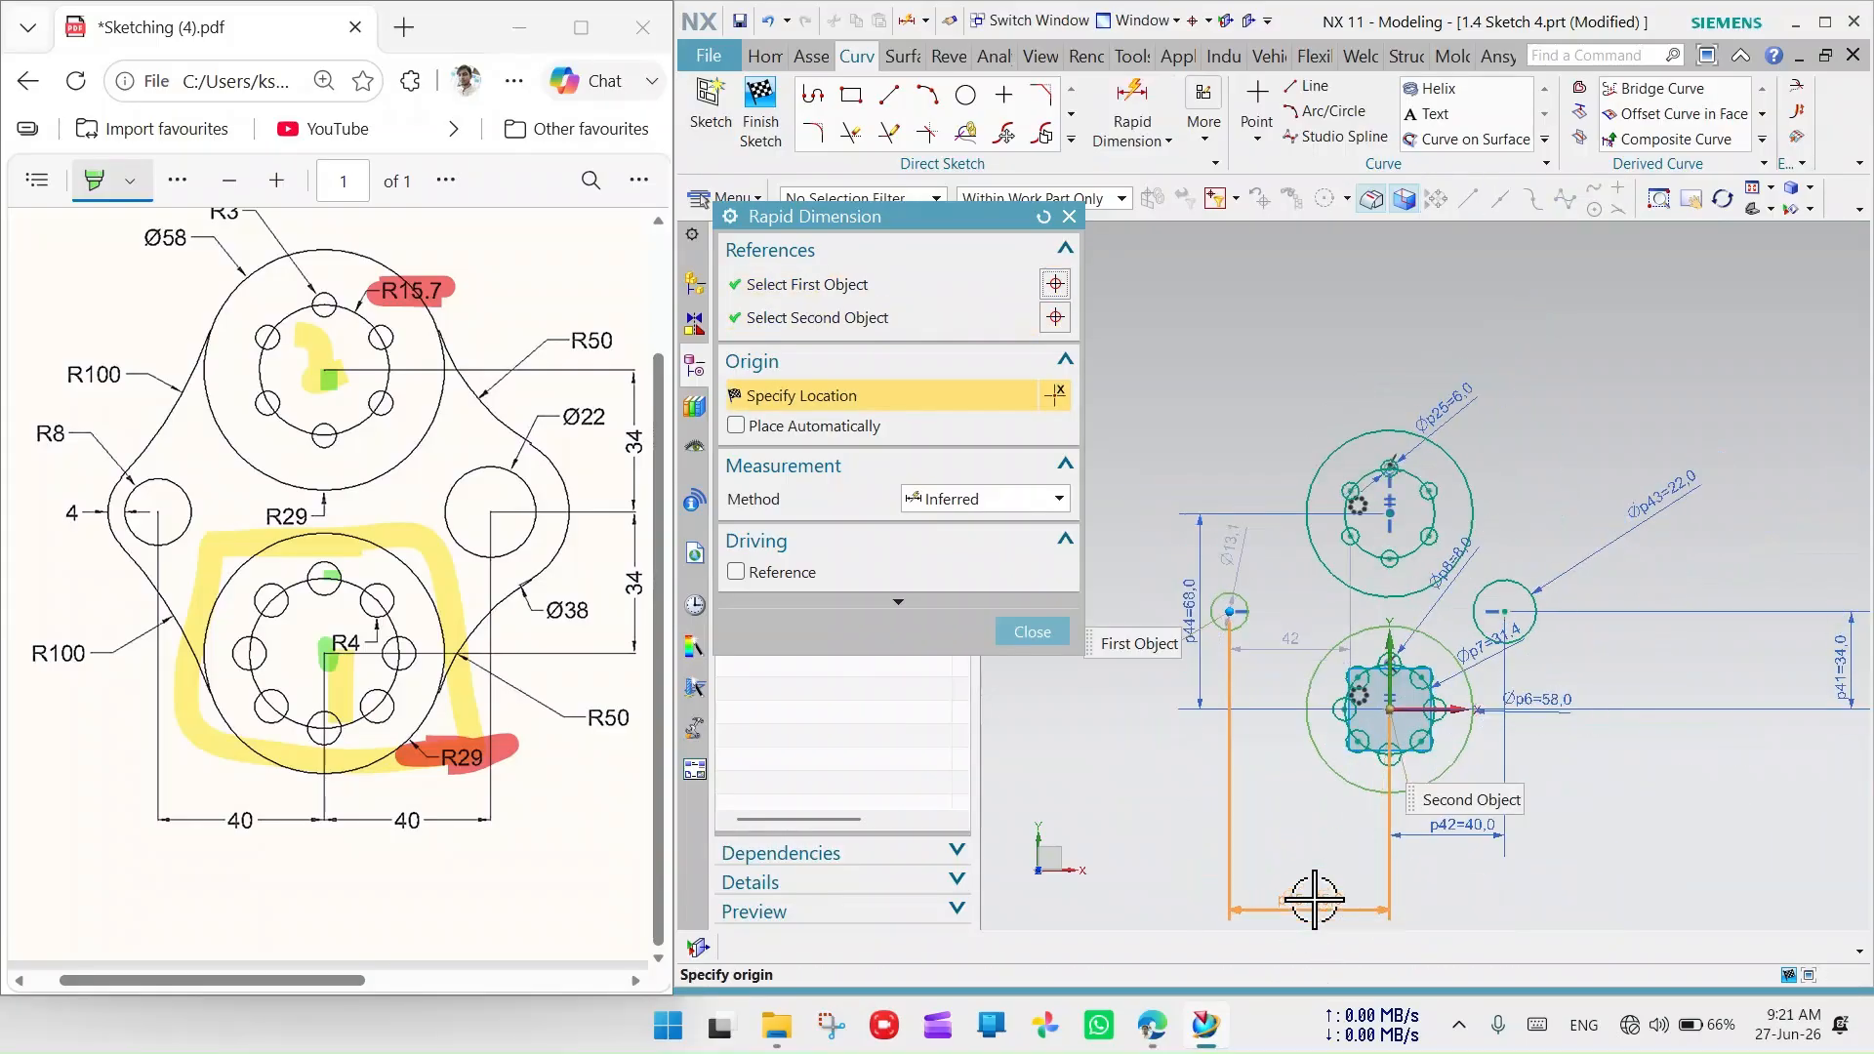
{"action": "left_click", "coordinate": [1320, 814]}
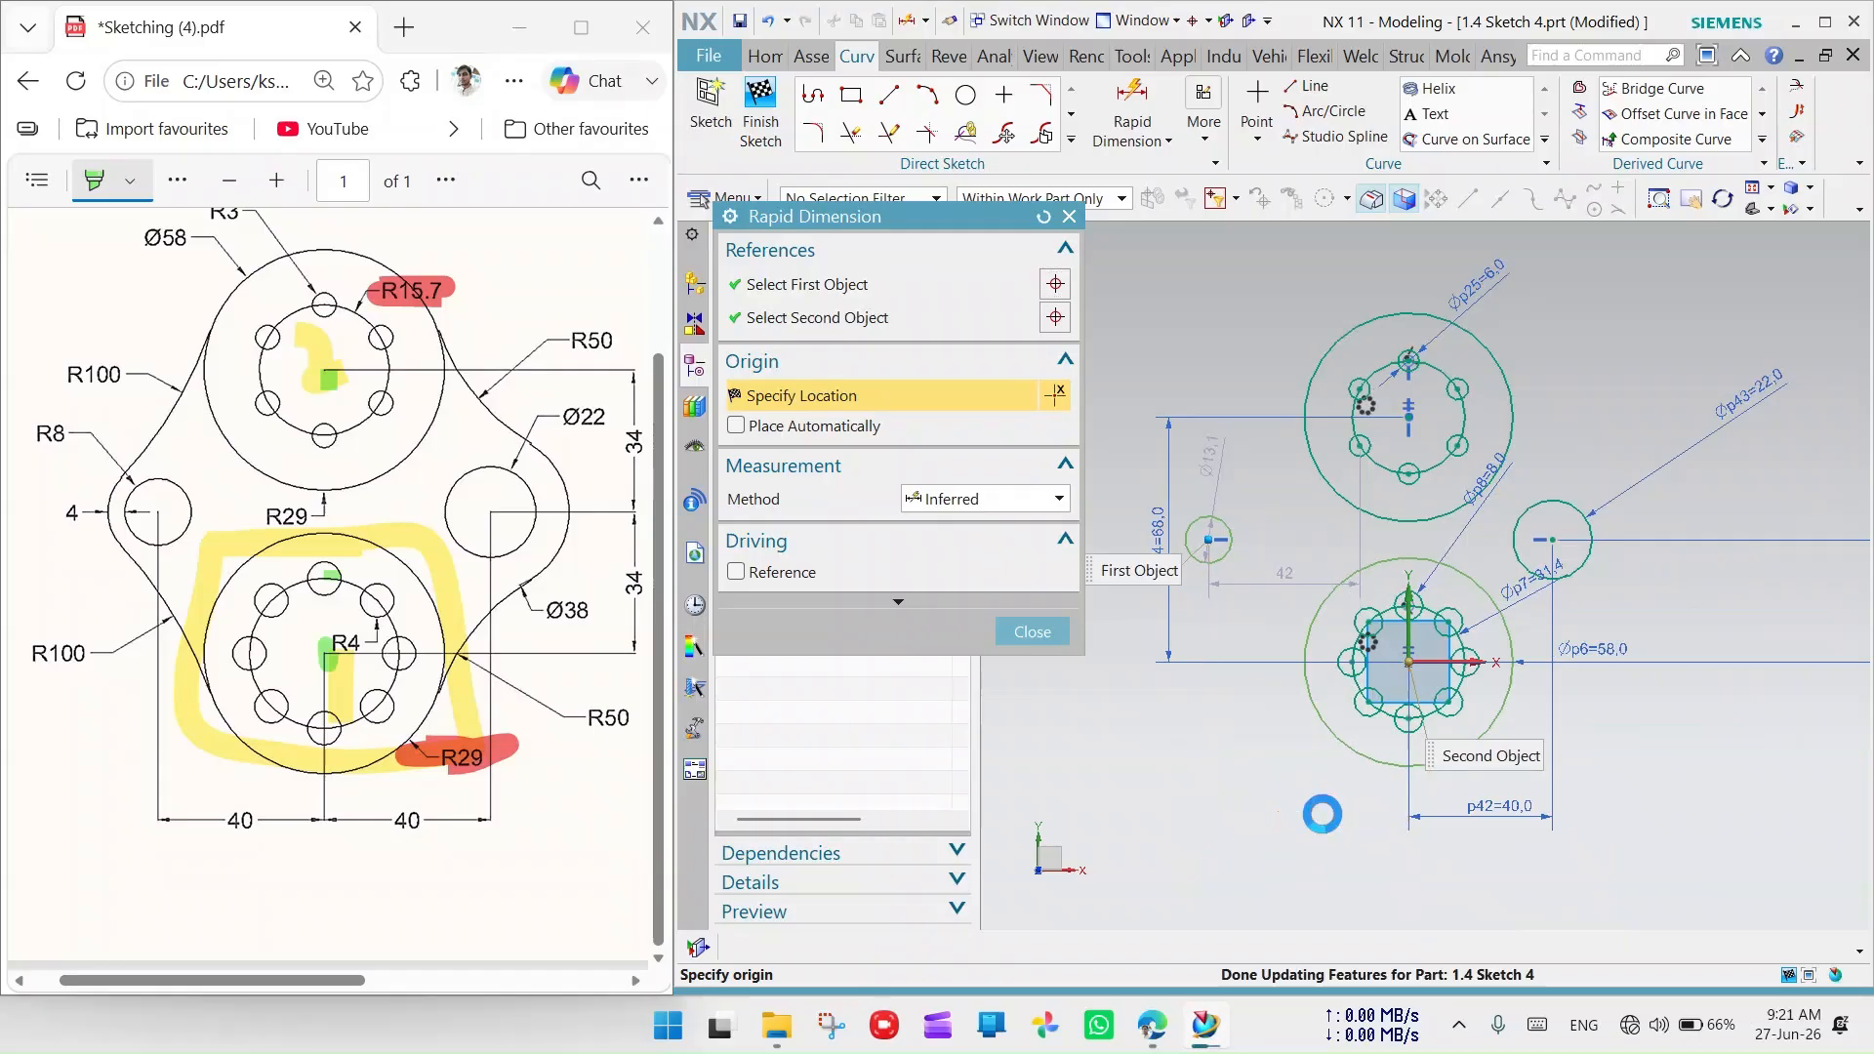
{"action": "type", "text": "40"}
{"action": "key", "text": "Return"}
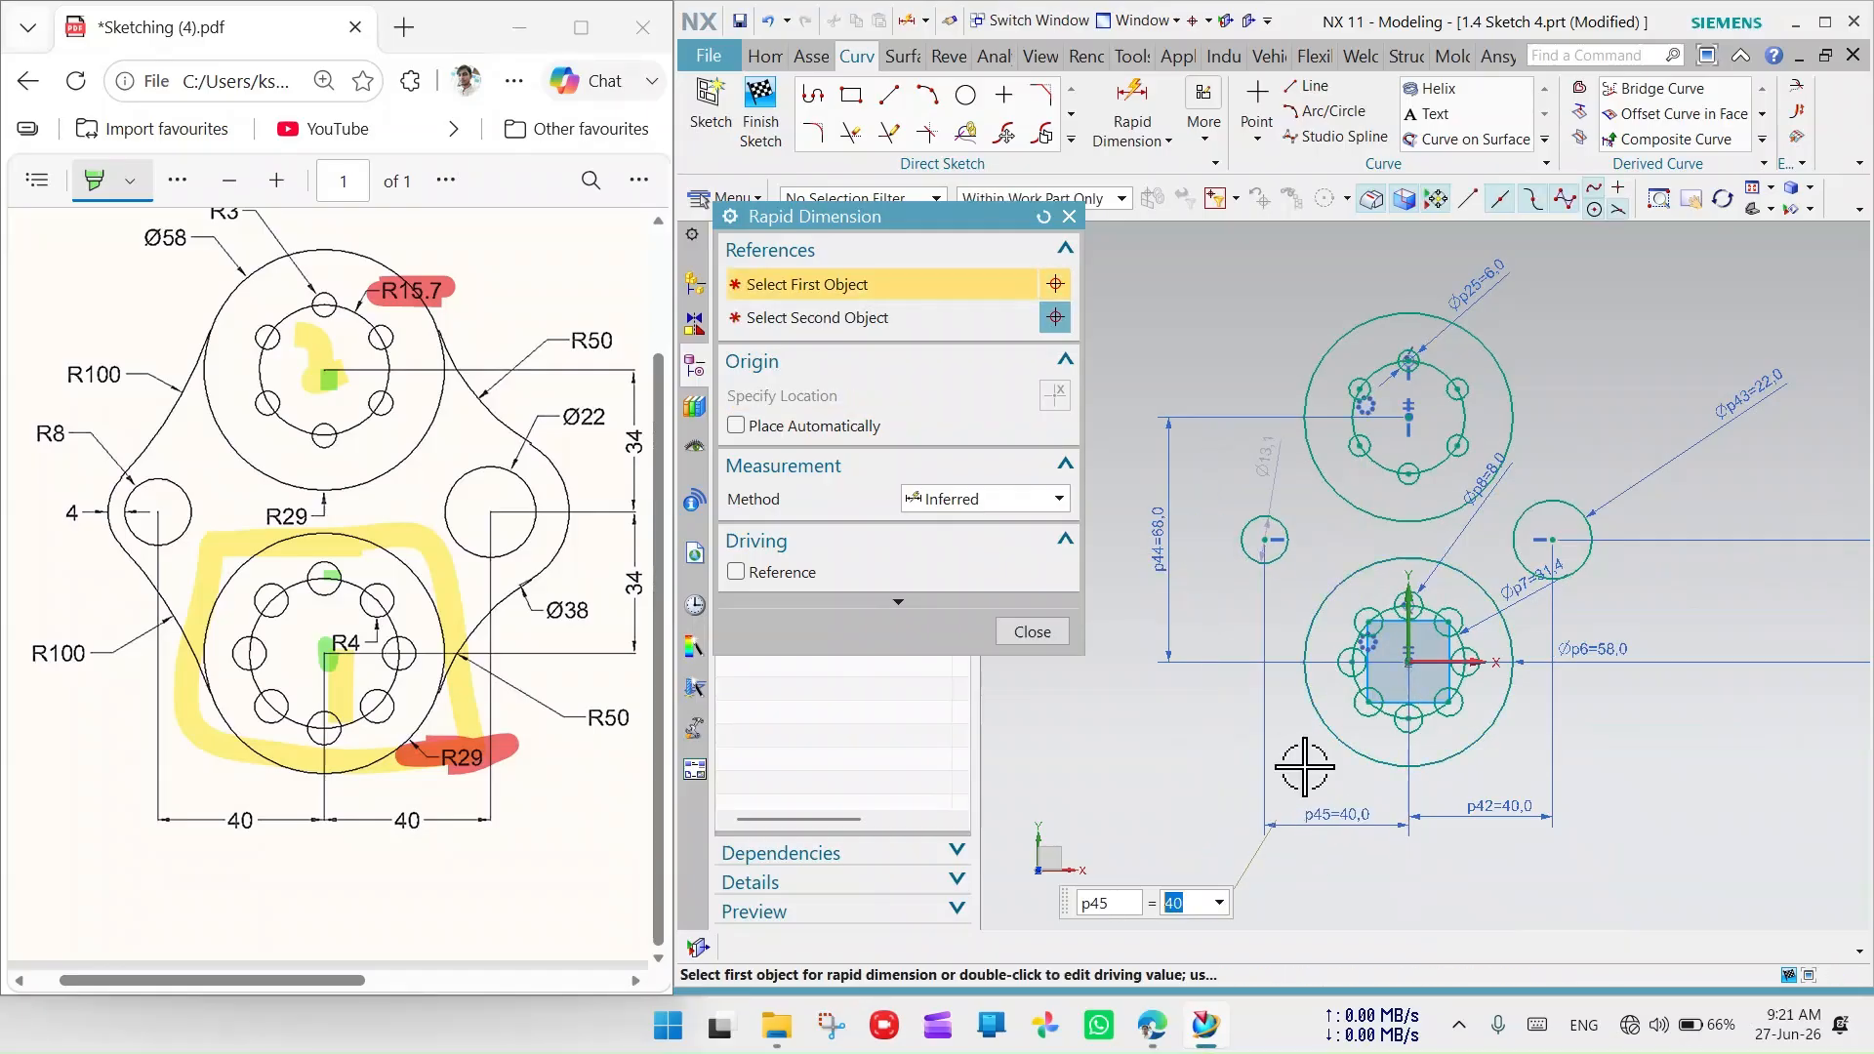
Dimension the left-hand circle's diameter as 16 mm
{"action": "left_click", "coordinate": [1260, 517]}
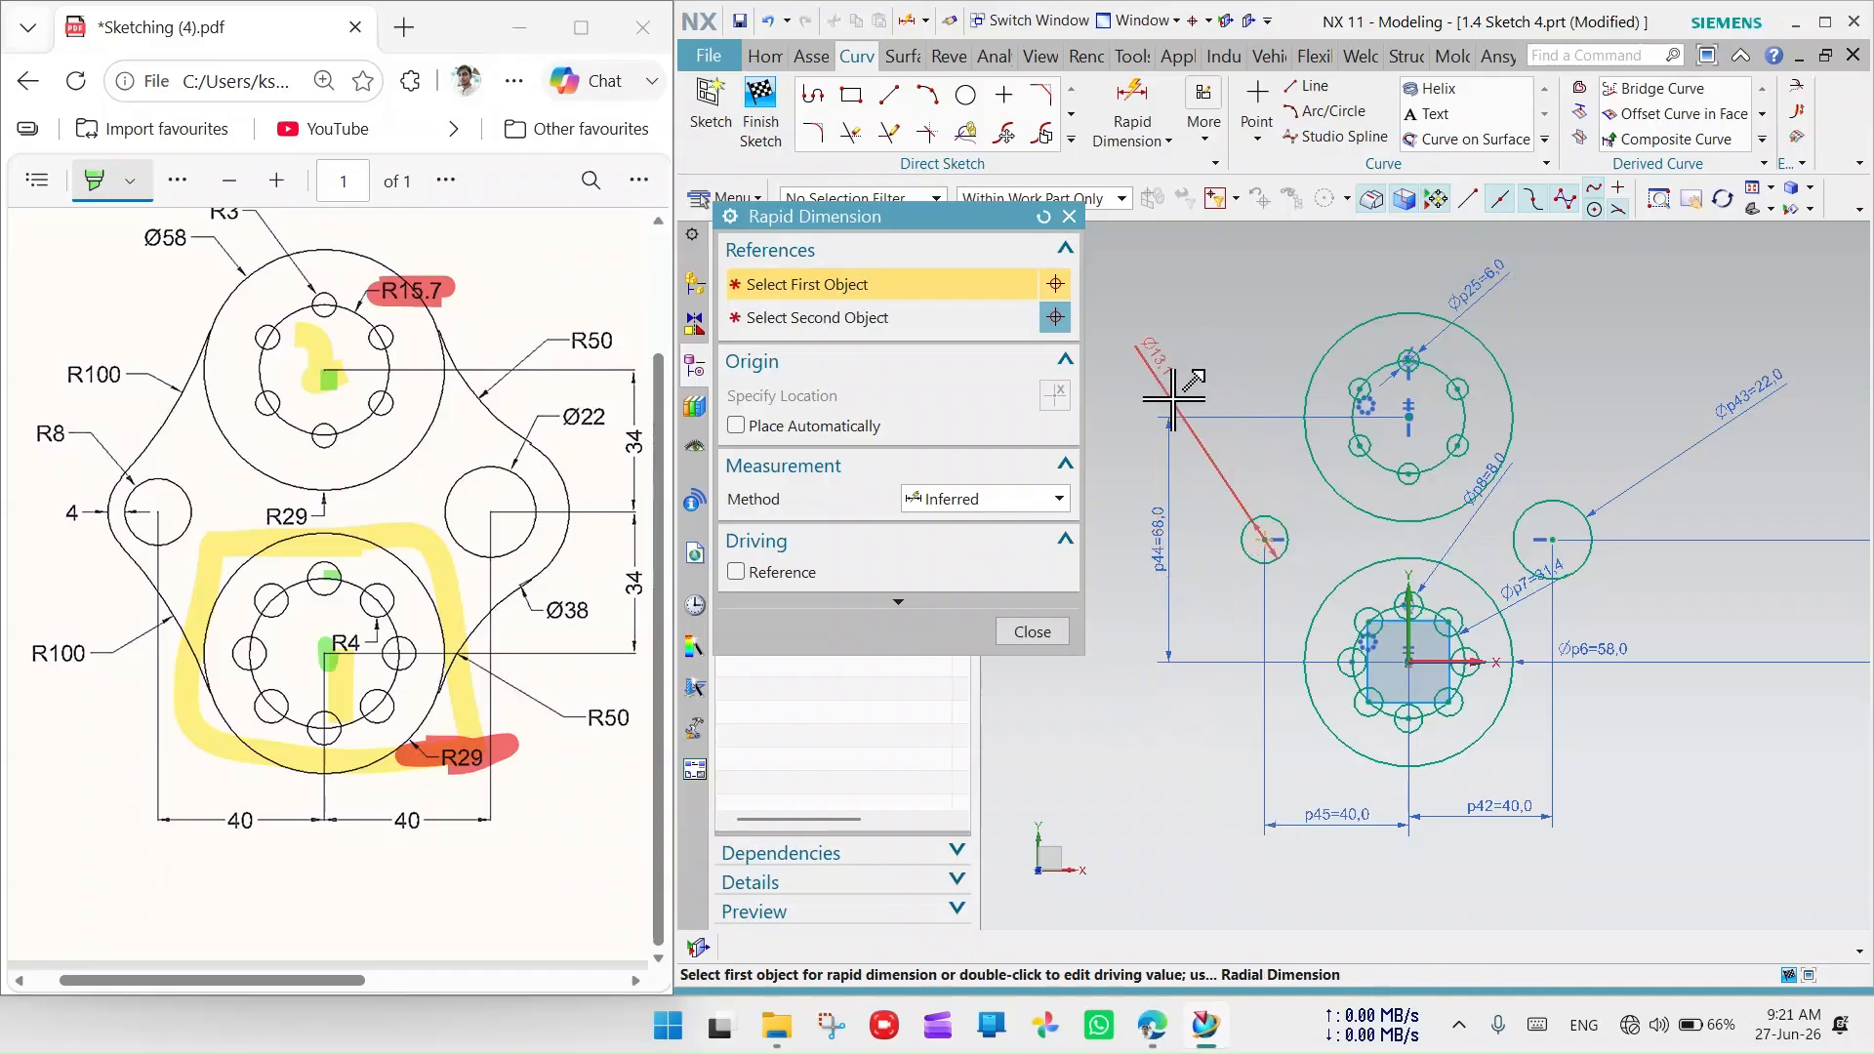
{"action": "left_click", "coordinate": [1193, 398]}
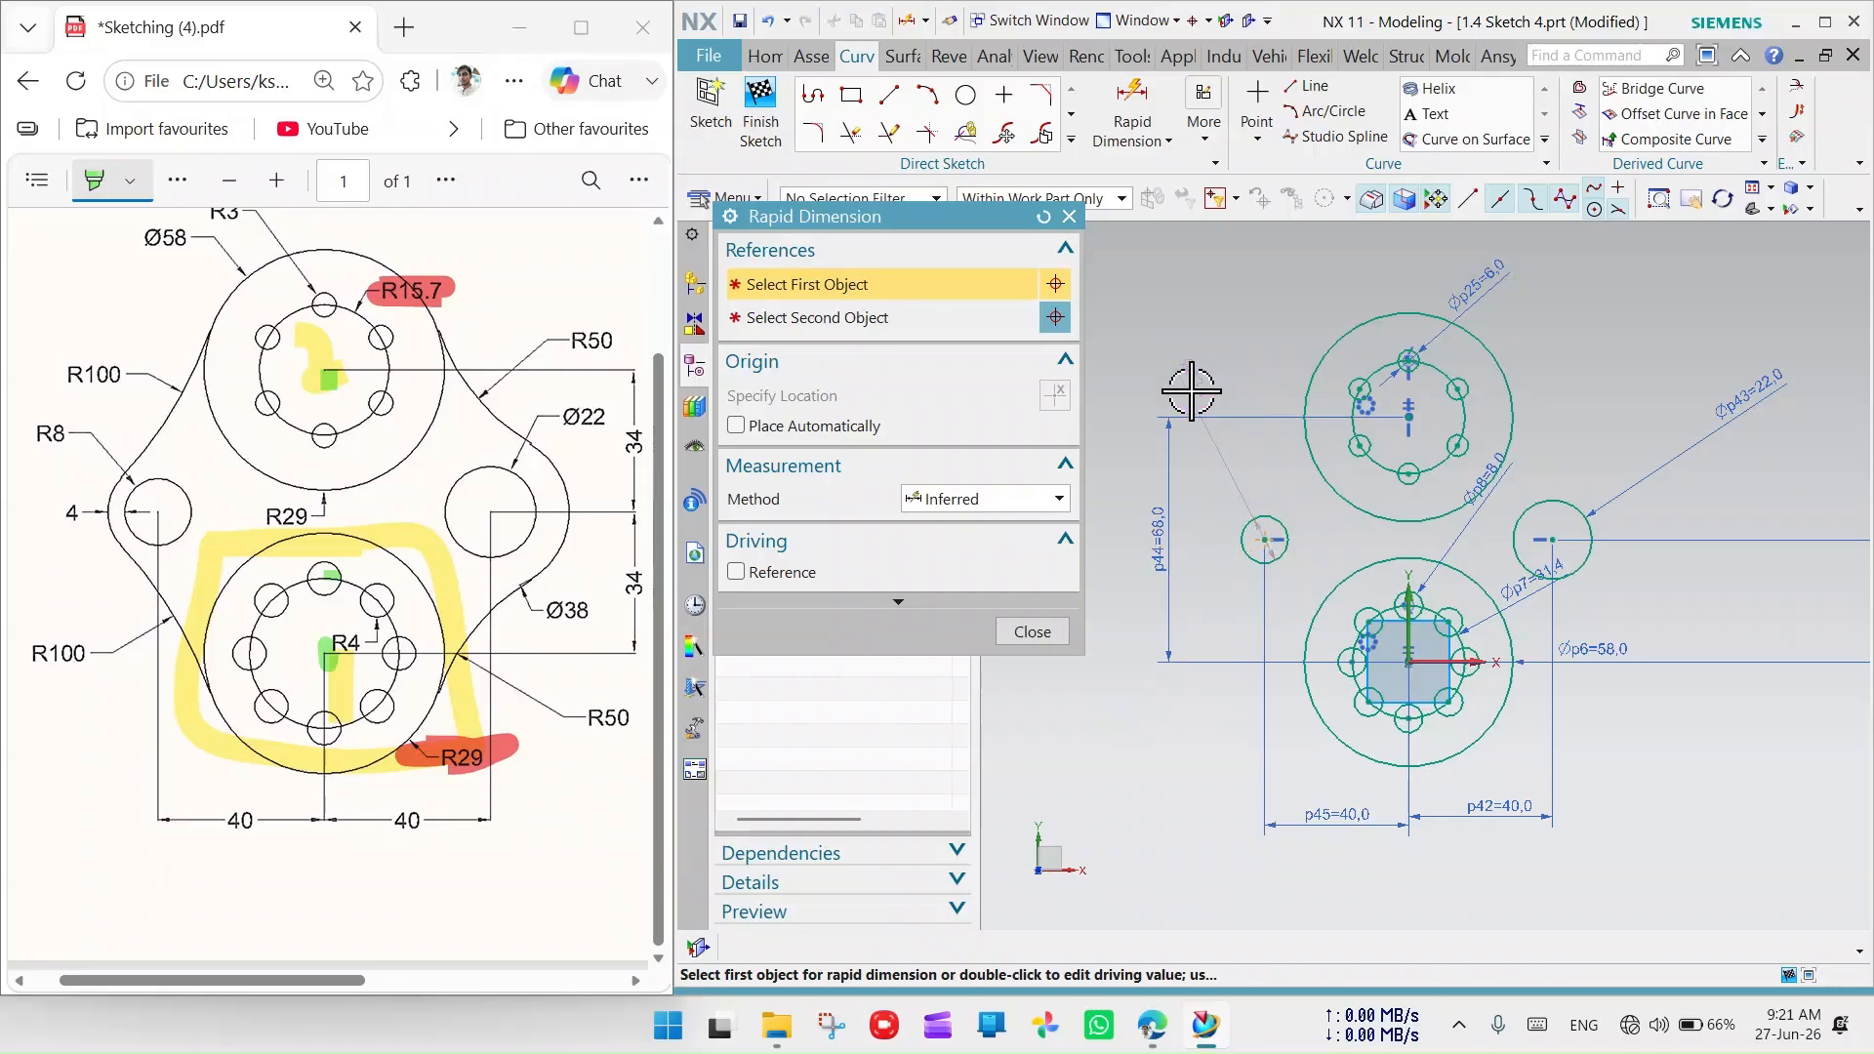
{"action": "left_click", "coordinate": [1192, 392]}
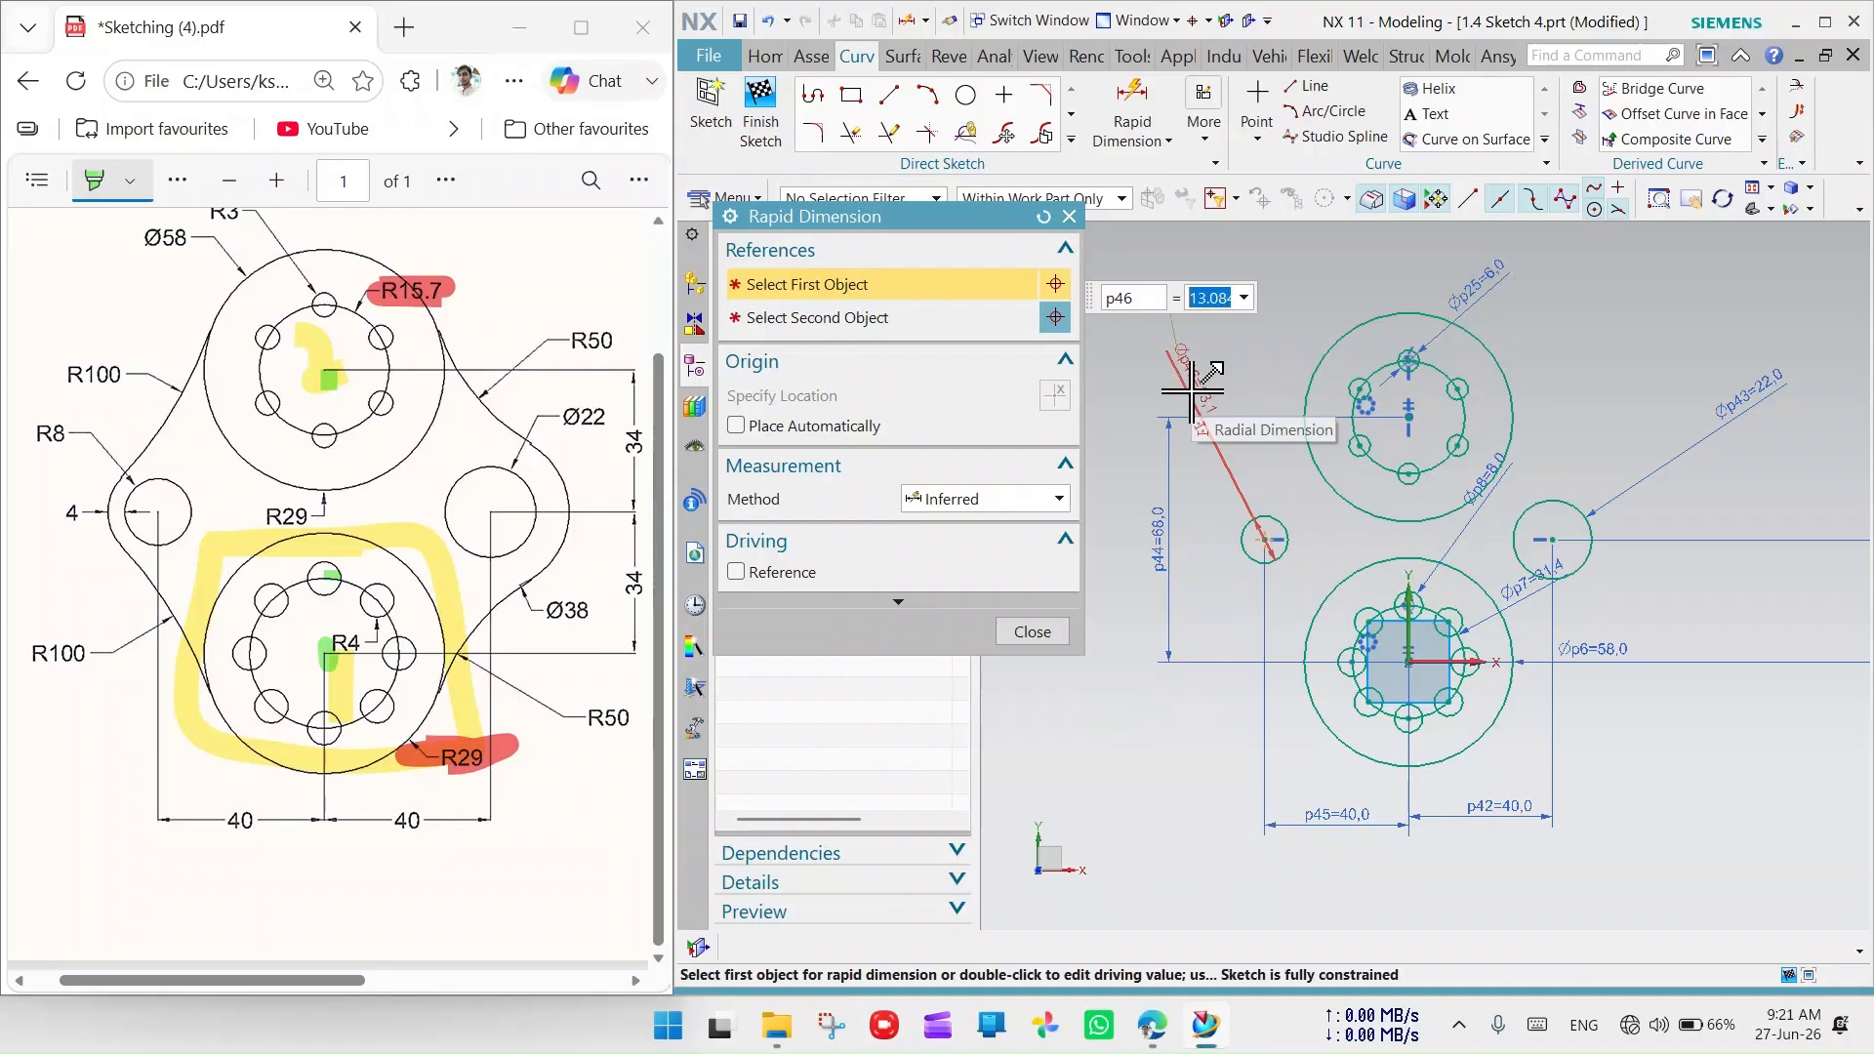
{"action": "type", "text": "16"}
{"action": "key", "text": "Return"}
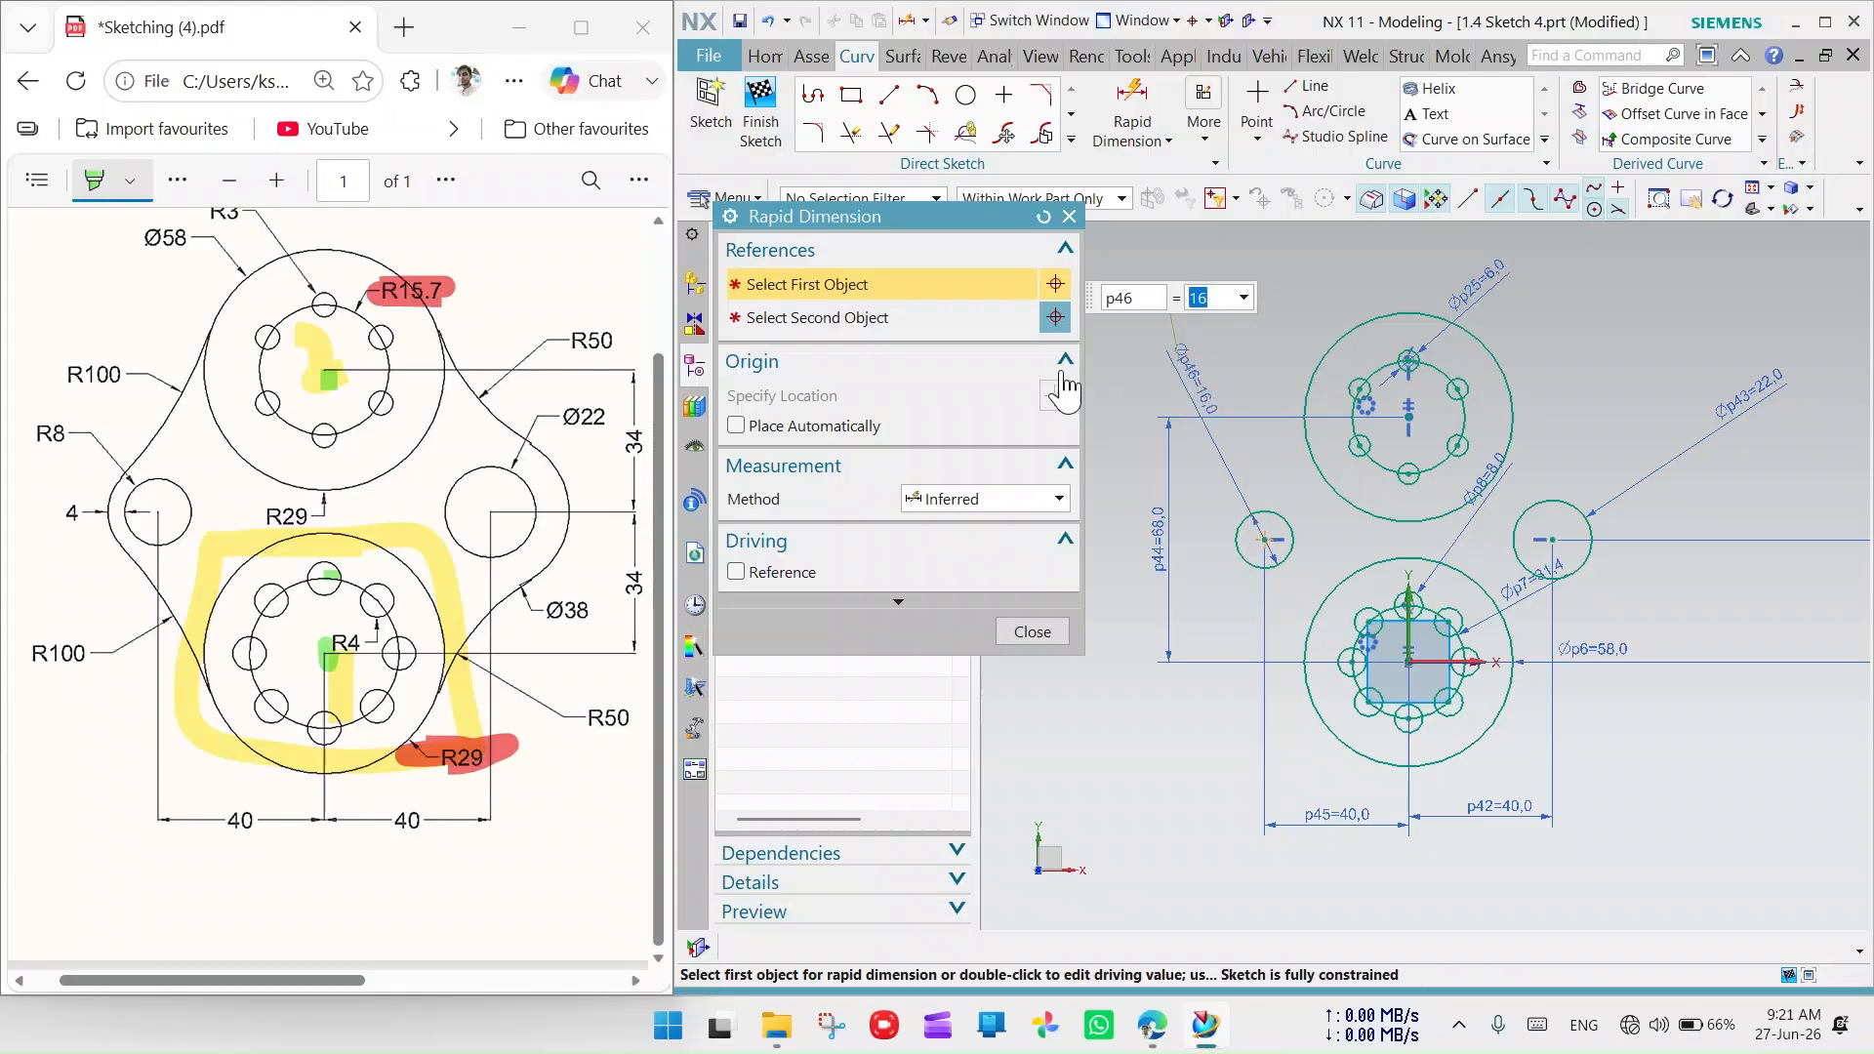
{"action": "left_click", "coordinate": [1070, 215]}
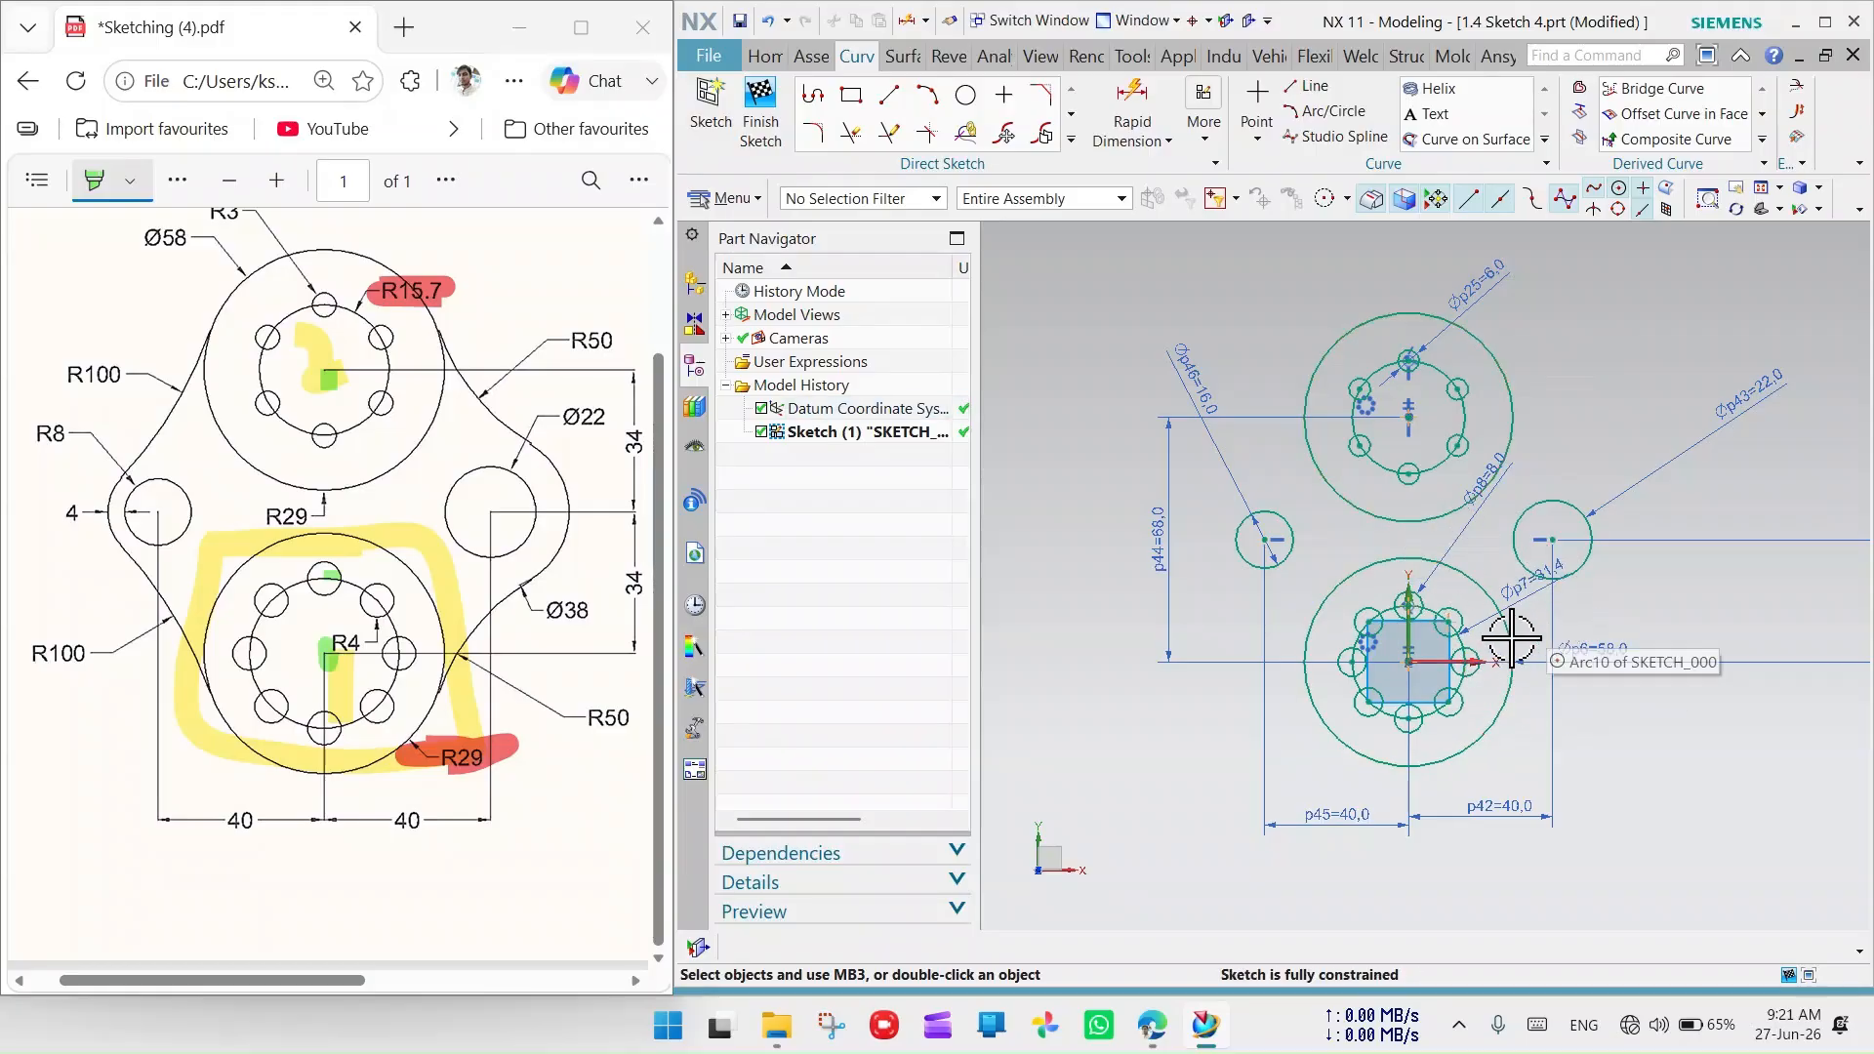
{"action": "scroll", "coordinate": [1508, 641], "scroll_direction": "up", "scroll_amount": 2}
{"action": "scroll", "coordinate": [1752, 690], "scroll_direction": "down", "scroll_amount": 2}
{"action": "scroll", "coordinate": [1621, 700], "scroll_direction": "up", "scroll_amount": 2}
{"action": "scroll", "coordinate": [1481, 527], "scroll_direction": "down", "scroll_amount": 2}
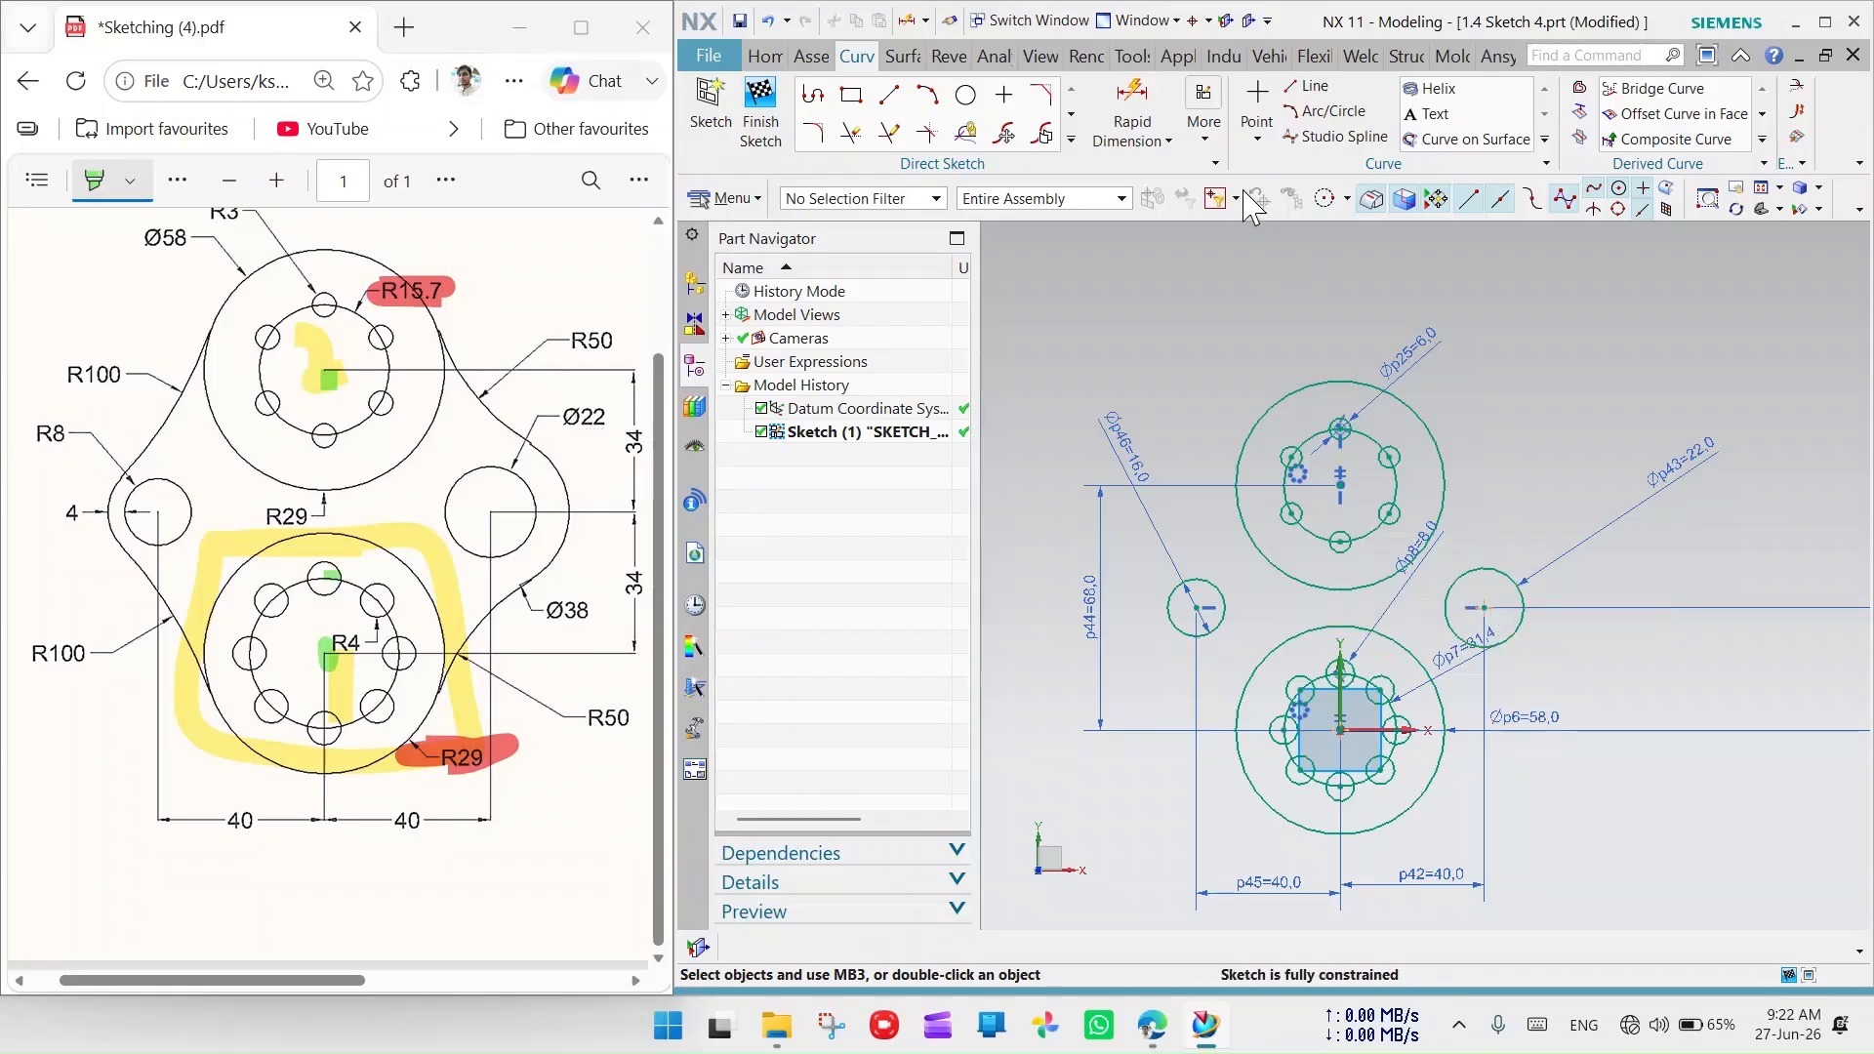
Draw concentric outer circles about 41 mm in diameter around the right-hand hole and about 39 mm around the left-hand hole
{"action": "left_click", "coordinate": [966, 96]}
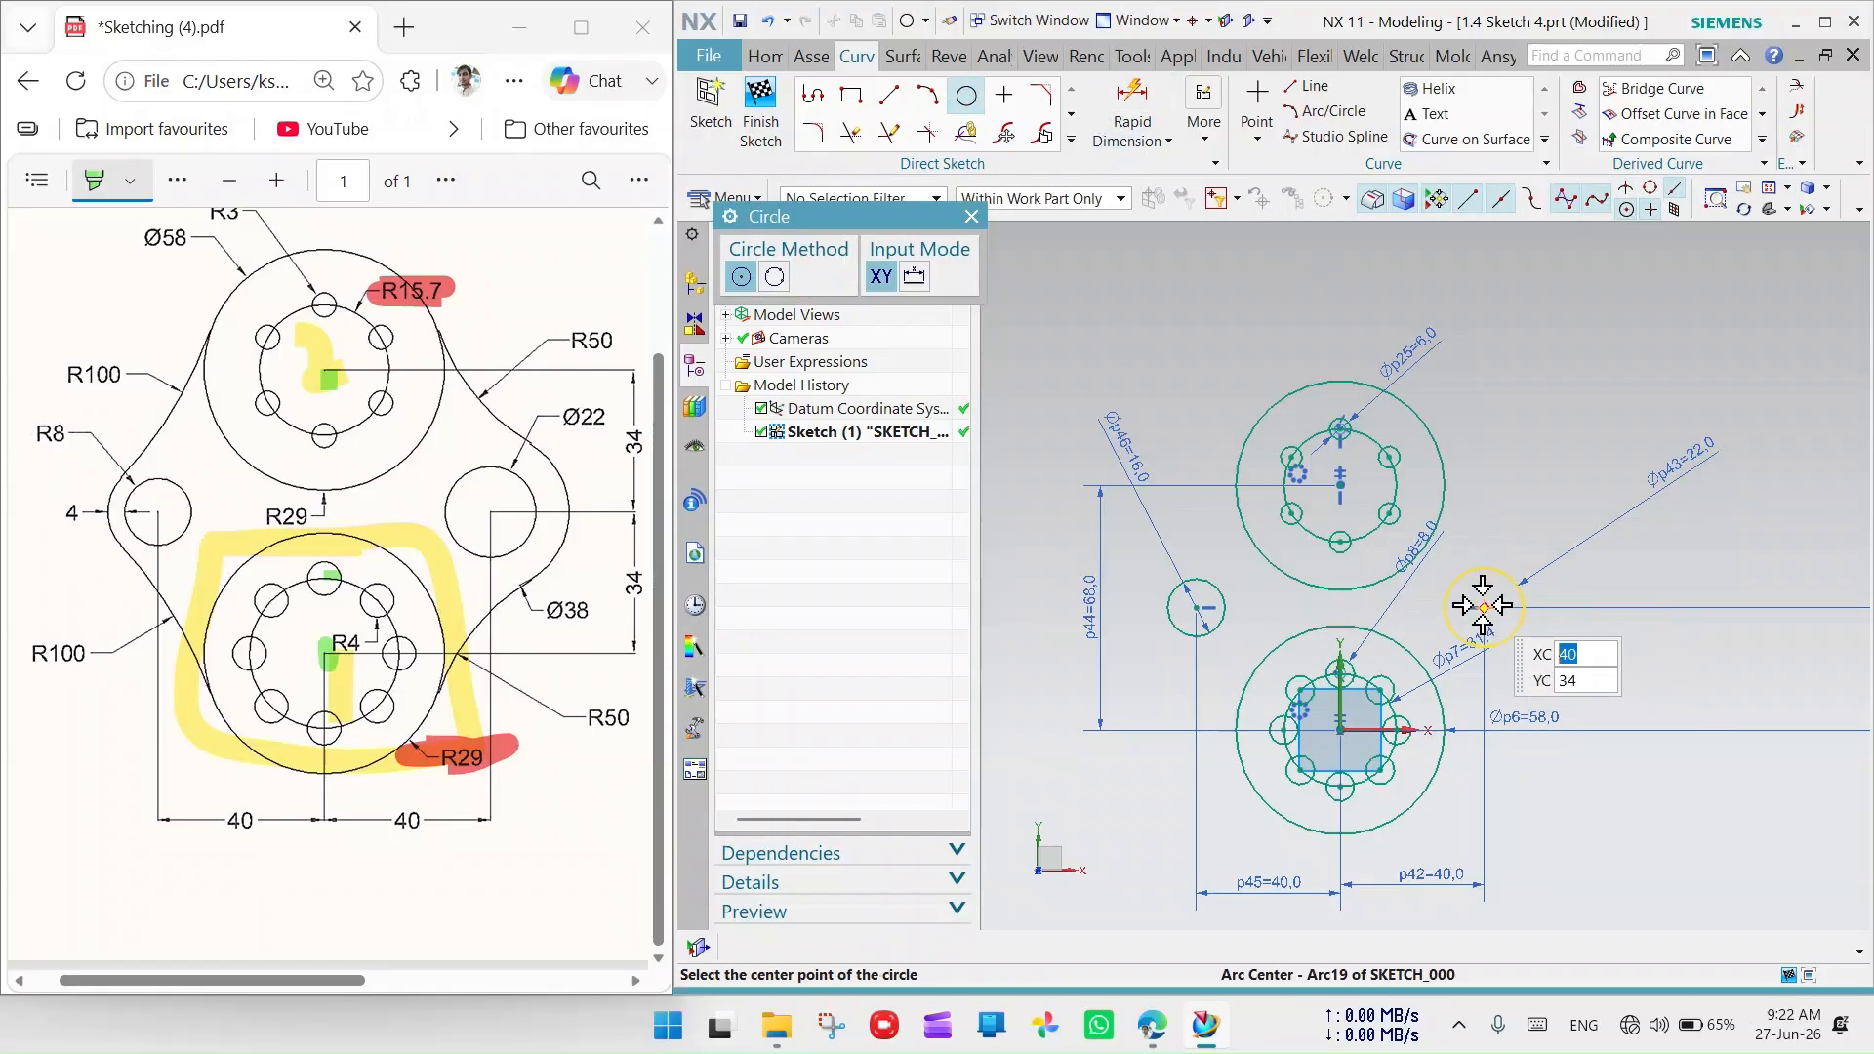
{"action": "left_click", "coordinate": [1482, 606]}
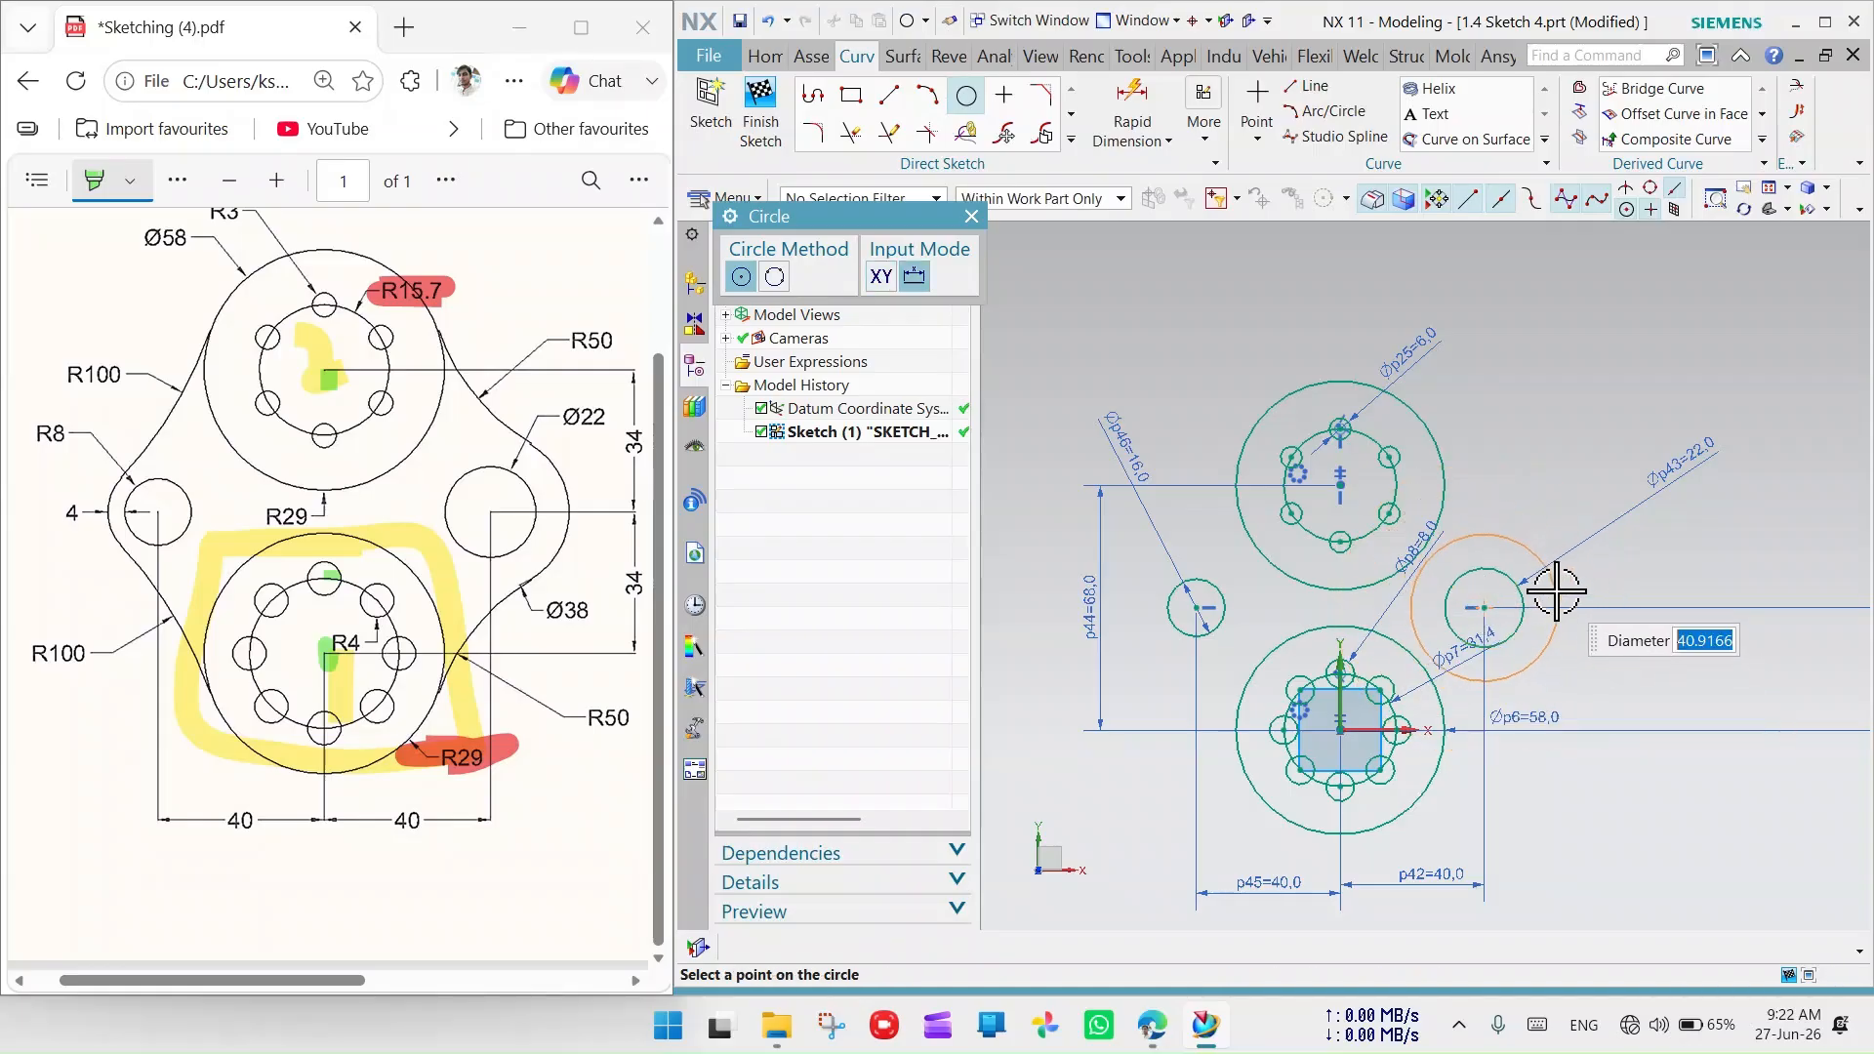
{"action": "left_click", "coordinate": [1197, 609]}
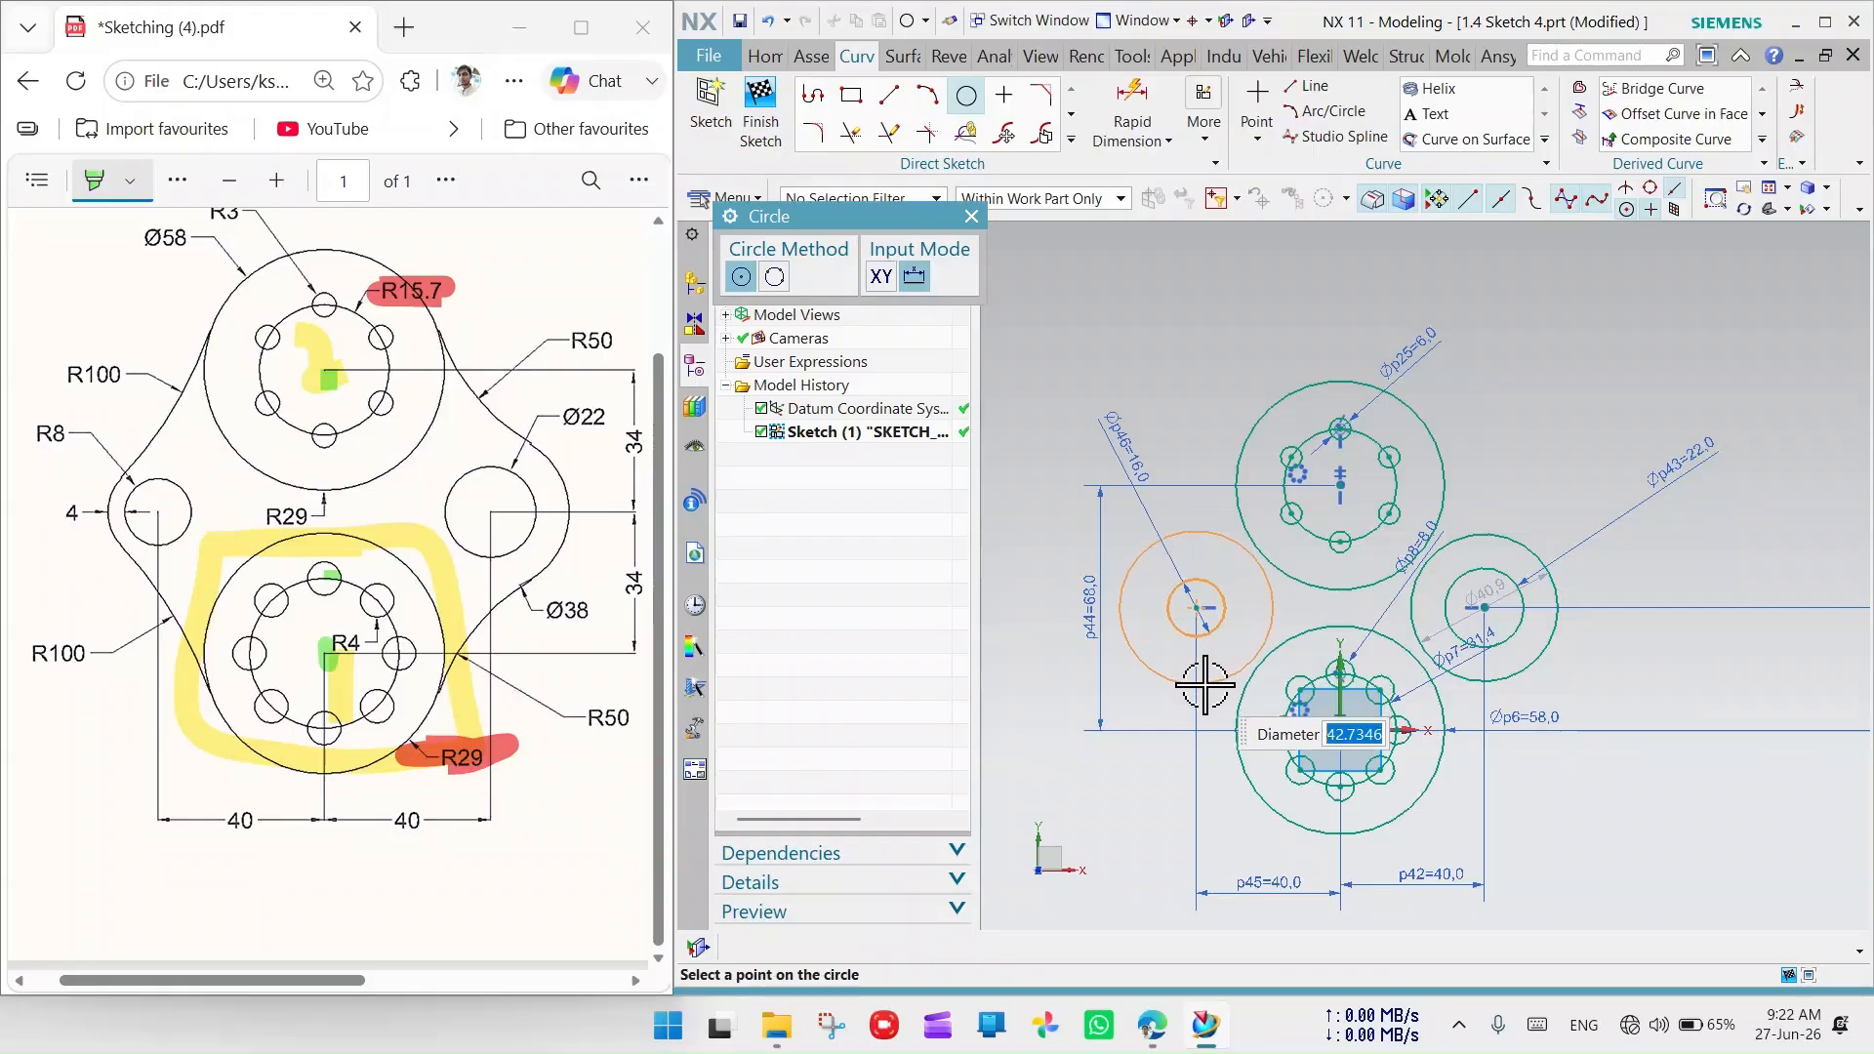
{"action": "left_click", "coordinate": [1199, 678]}
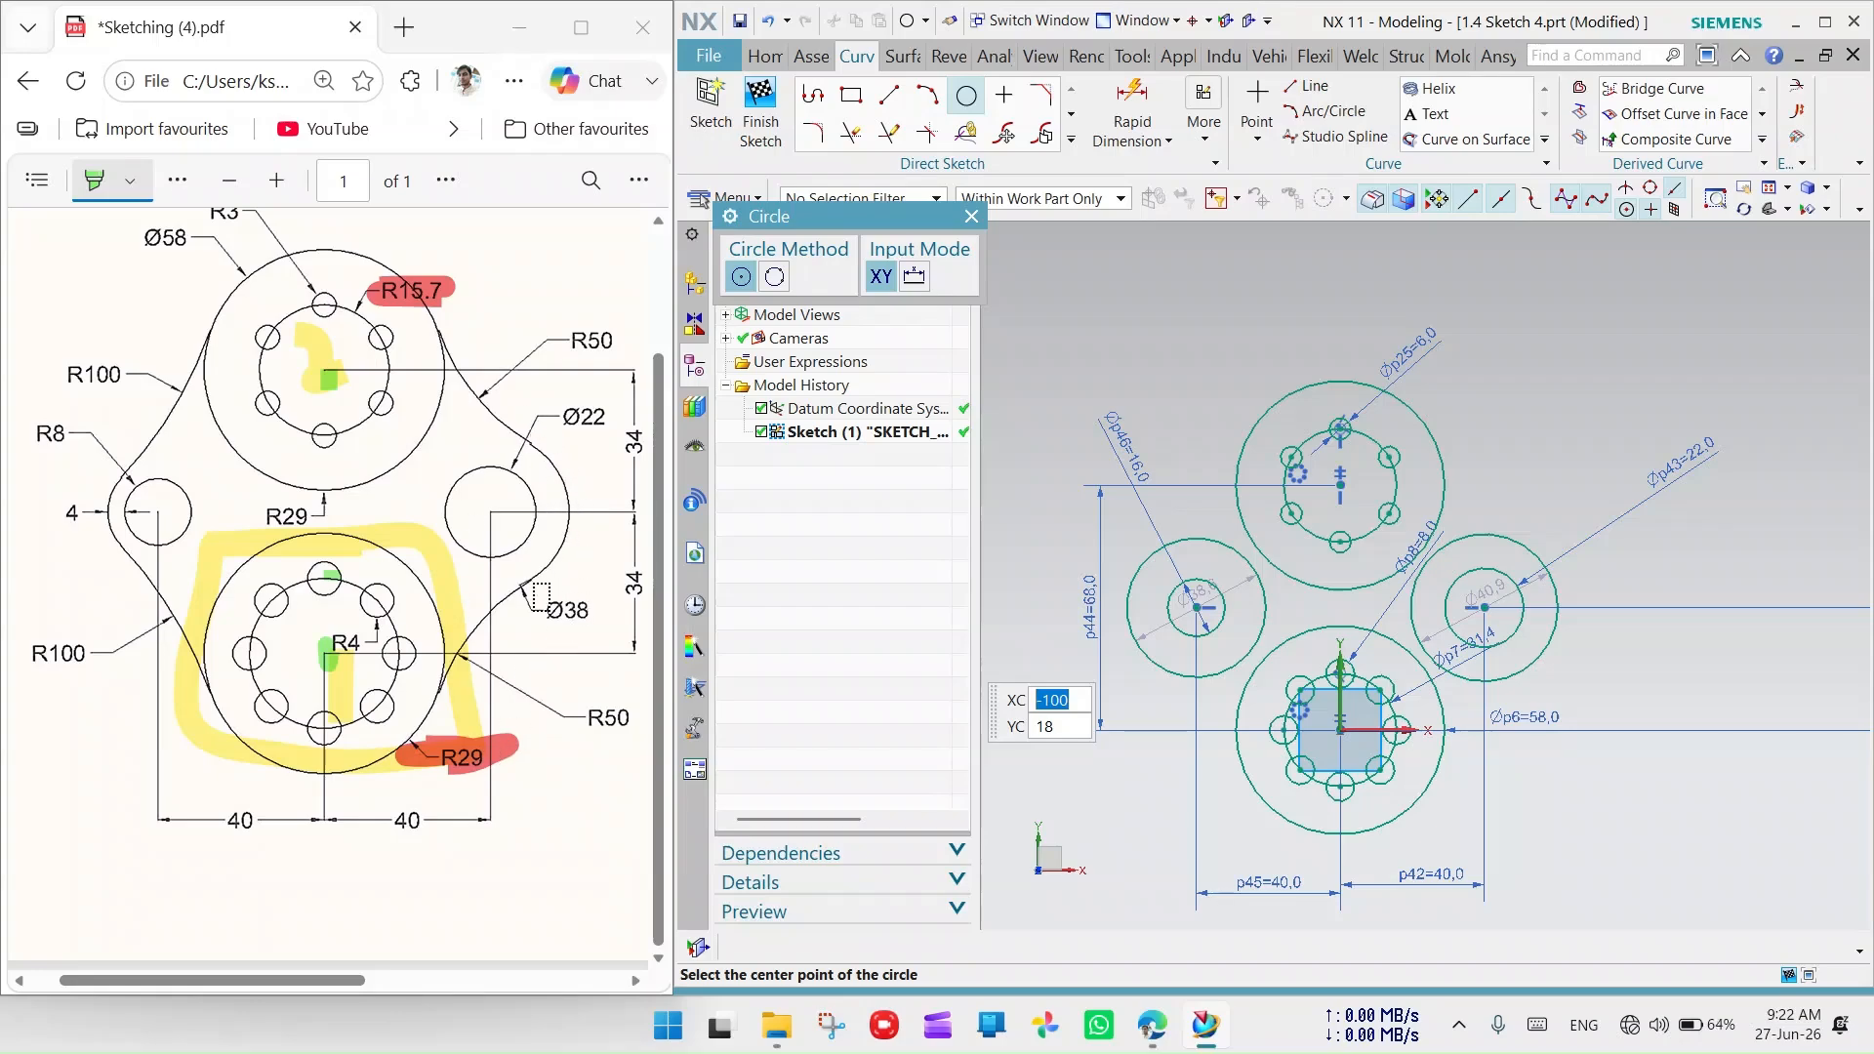
Highlight the Ø38 note beside the right-hand boss in the reference PDF
{"action": "scroll", "coordinate": [544, 583], "scroll_direction": "up", "scroll_amount": 1}
{"action": "scroll", "coordinate": [547, 587], "scroll_direction": "down", "scroll_amount": 1}
{"action": "scroll", "coordinate": [1557, 611], "scroll_direction": "up", "scroll_amount": 3}
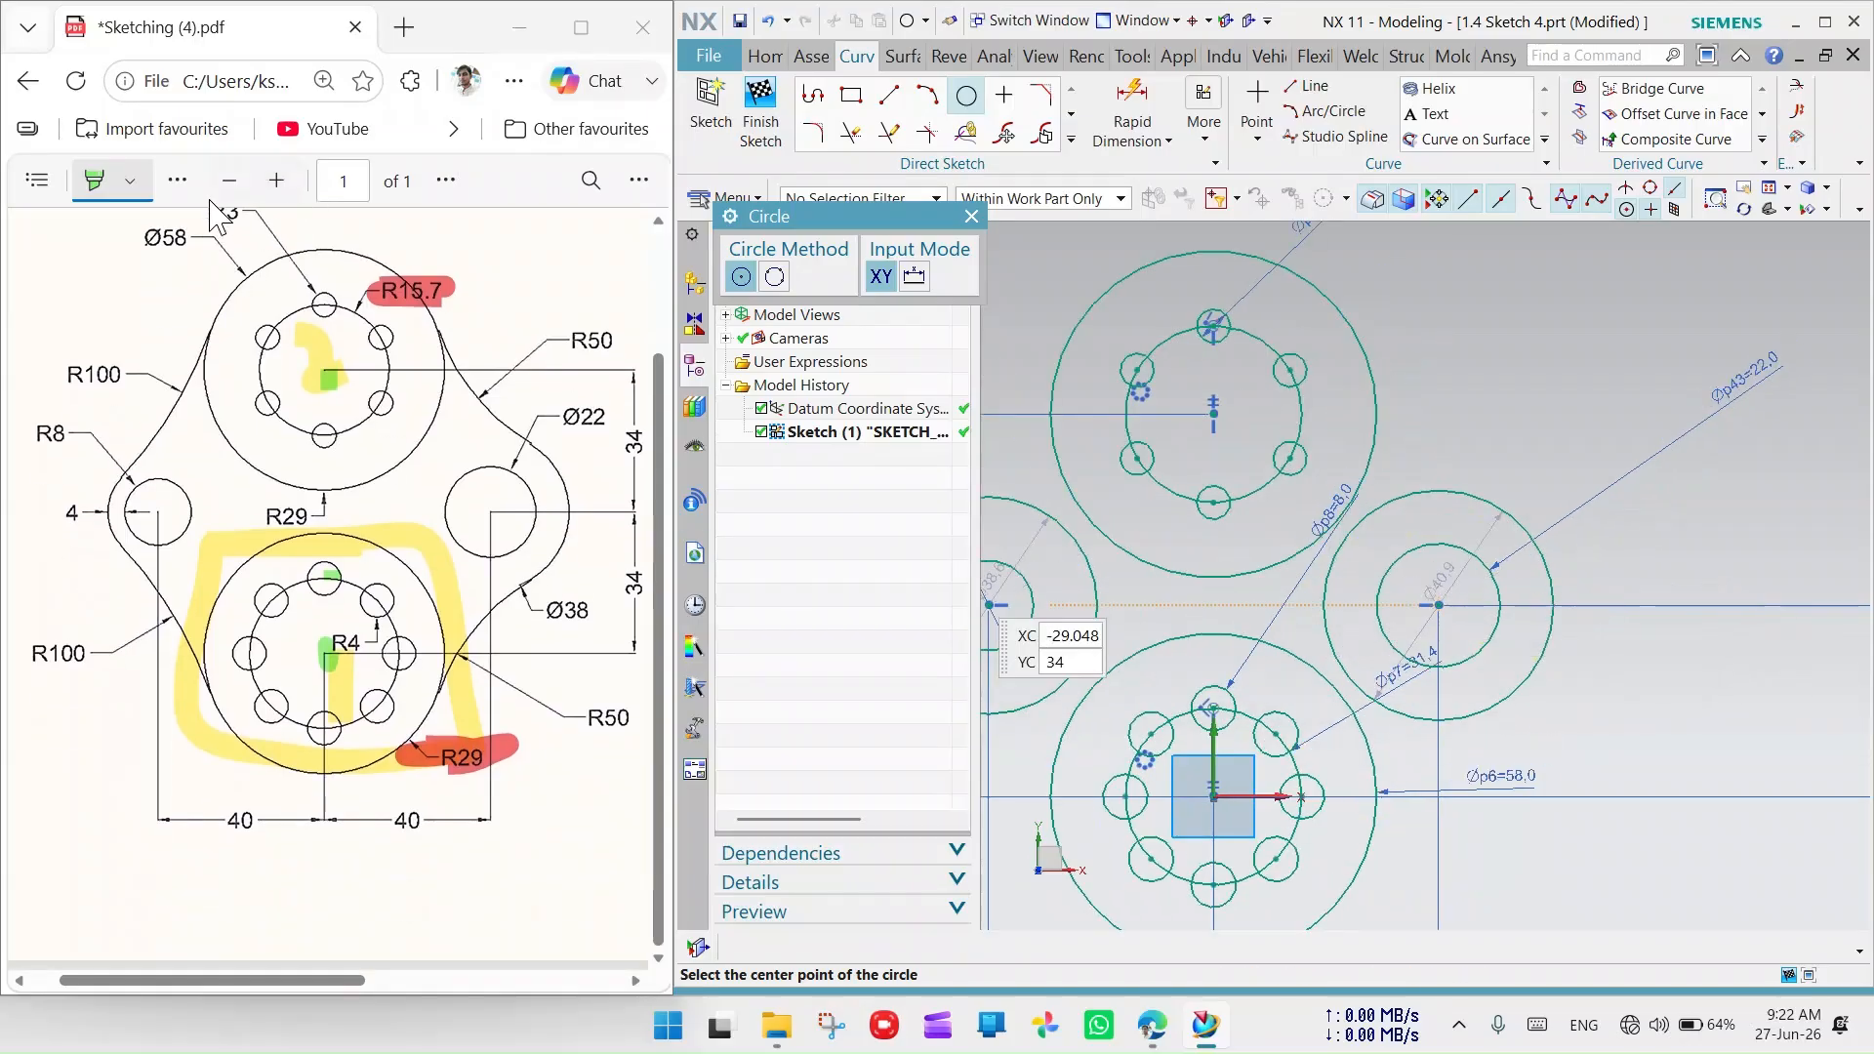
{"action": "left_click_drag", "start_coordinate": [549, 612], "coordinate": [600, 613]}
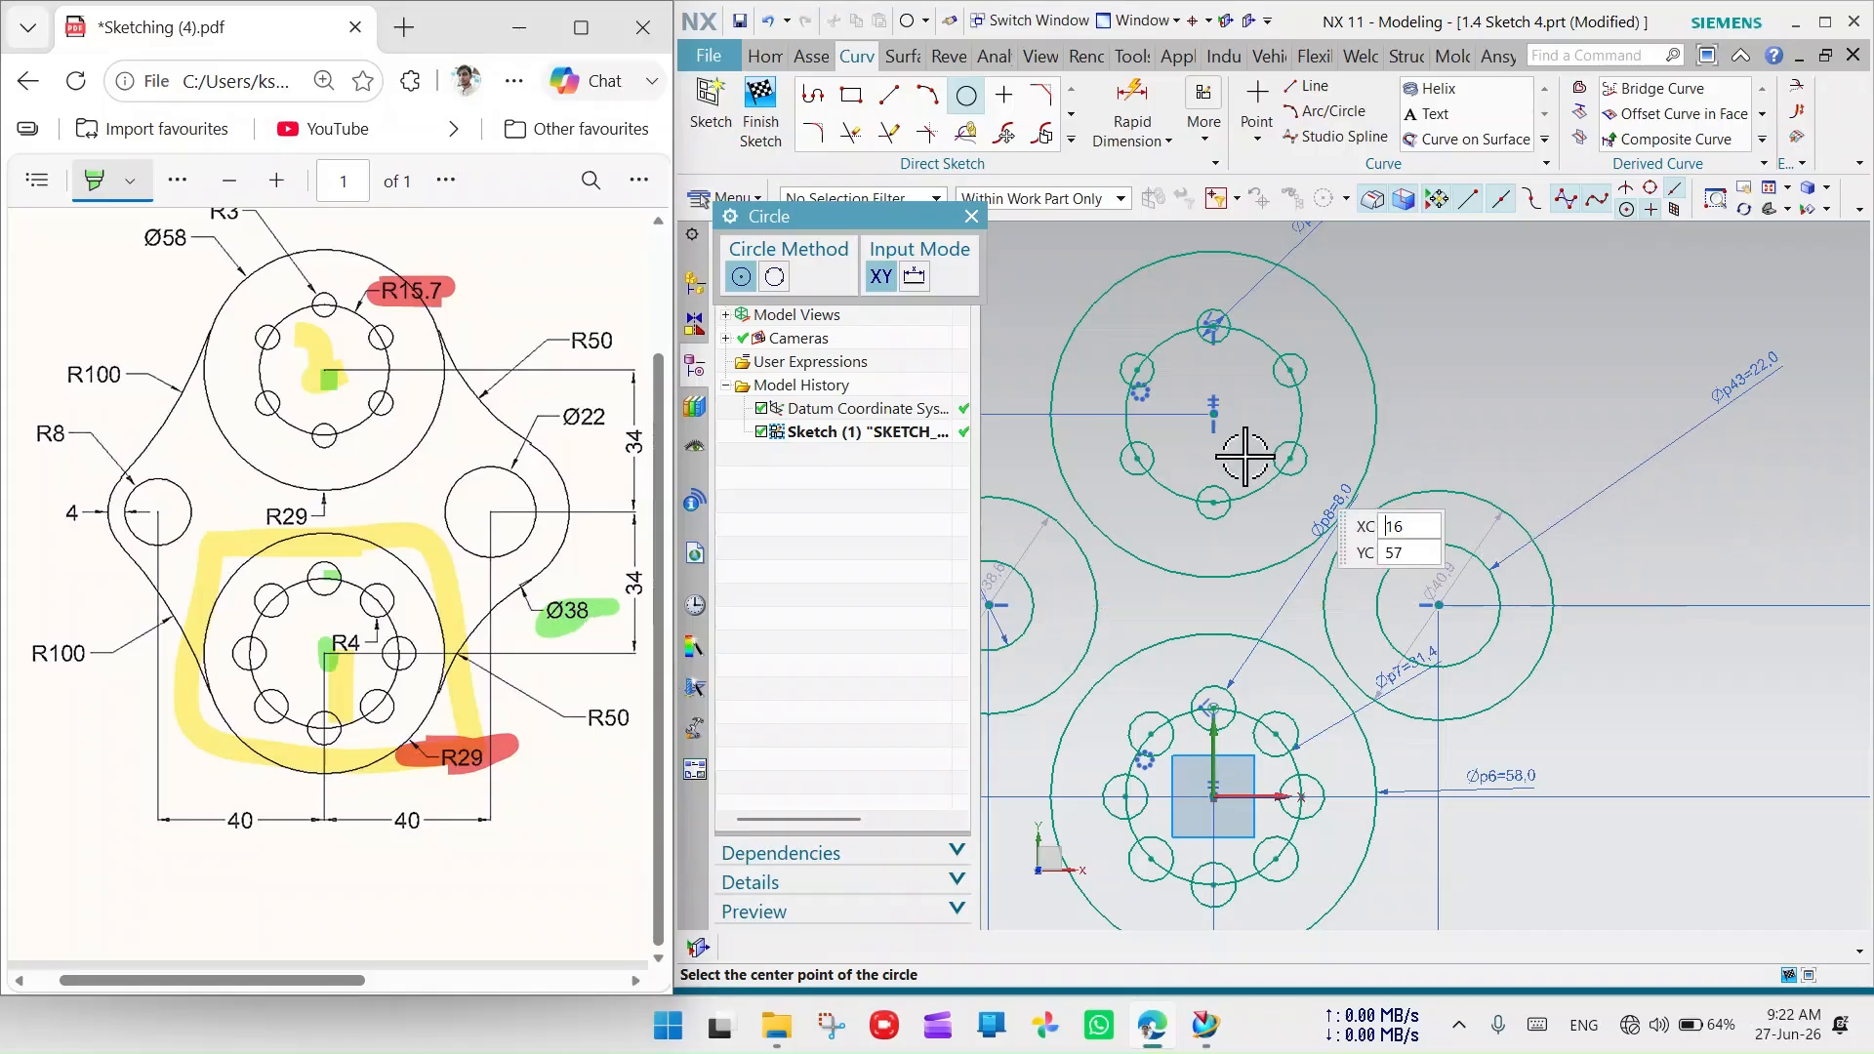
Back in the NX sketch, dimension the right-hand outer circle's diameter as 38 mm
{"action": "left_click", "coordinate": [972, 217]}
{"action": "left_click", "coordinate": [1132, 115]}
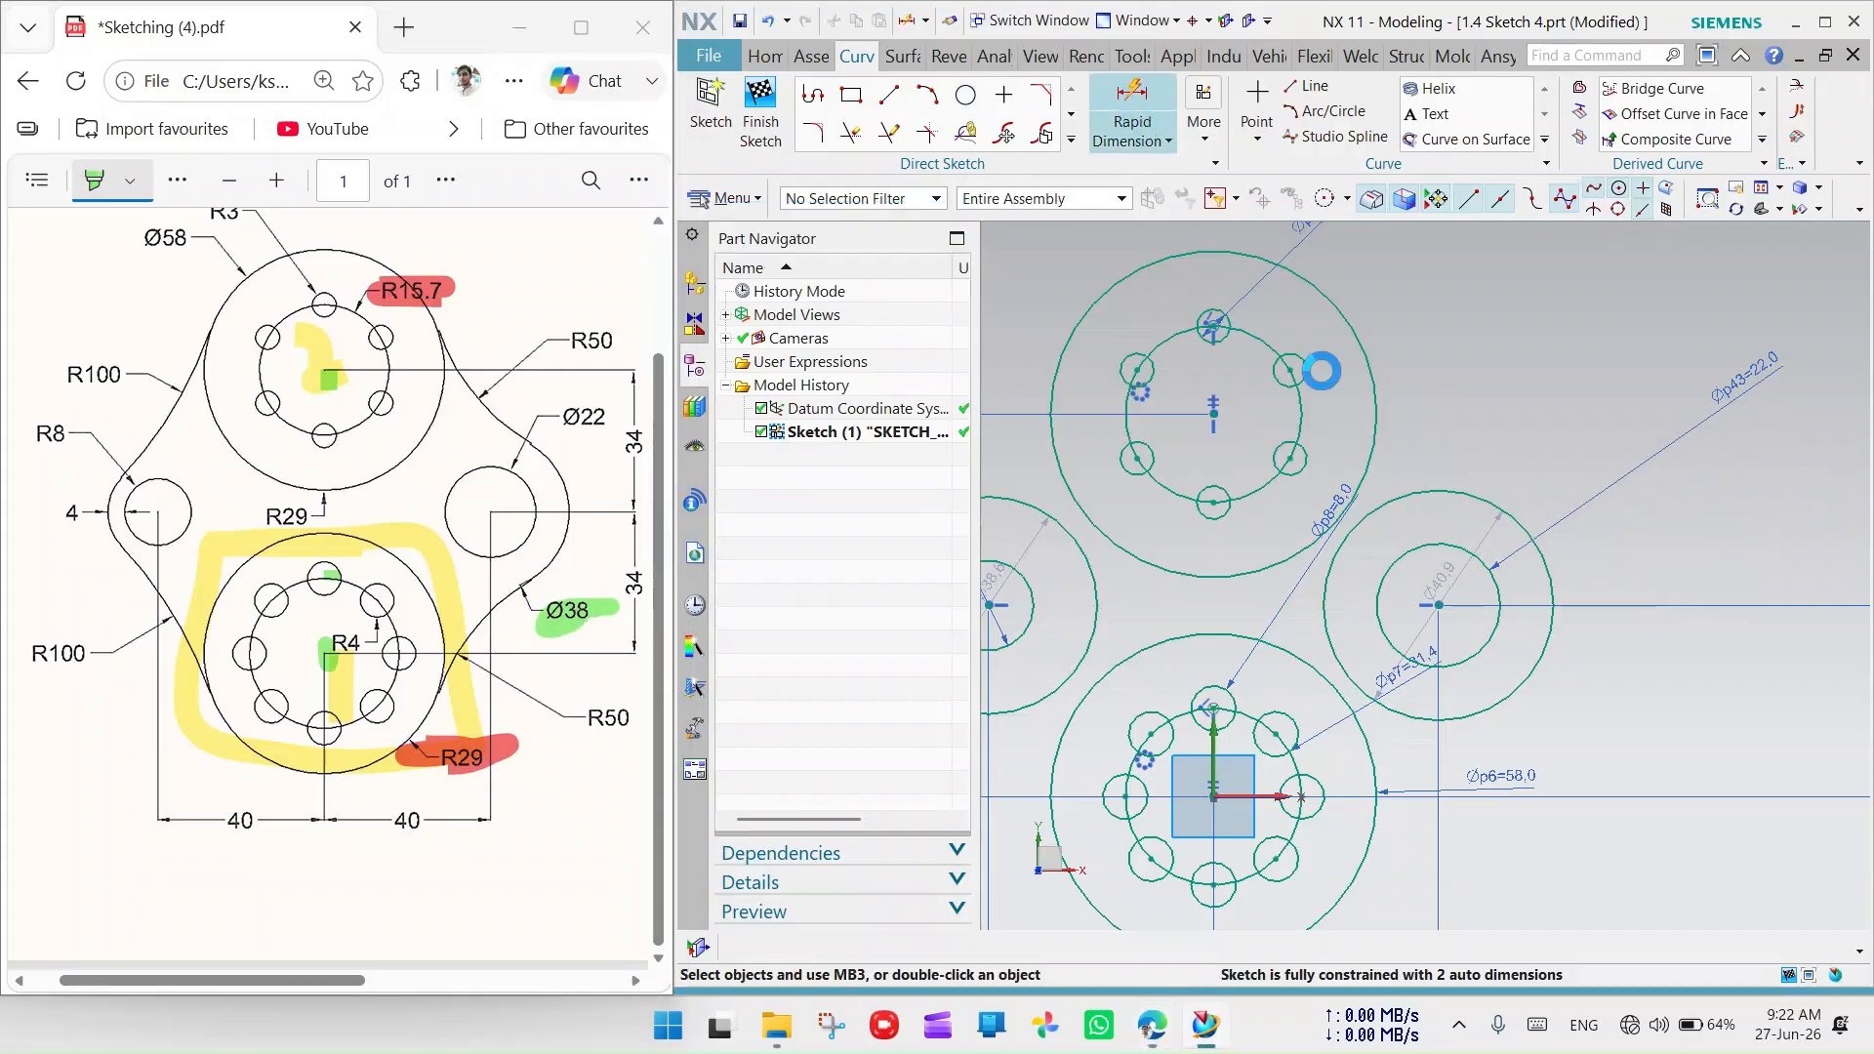
{"action": "left_click", "coordinate": [1521, 519]}
{"action": "left_click", "coordinate": [1580, 379]}
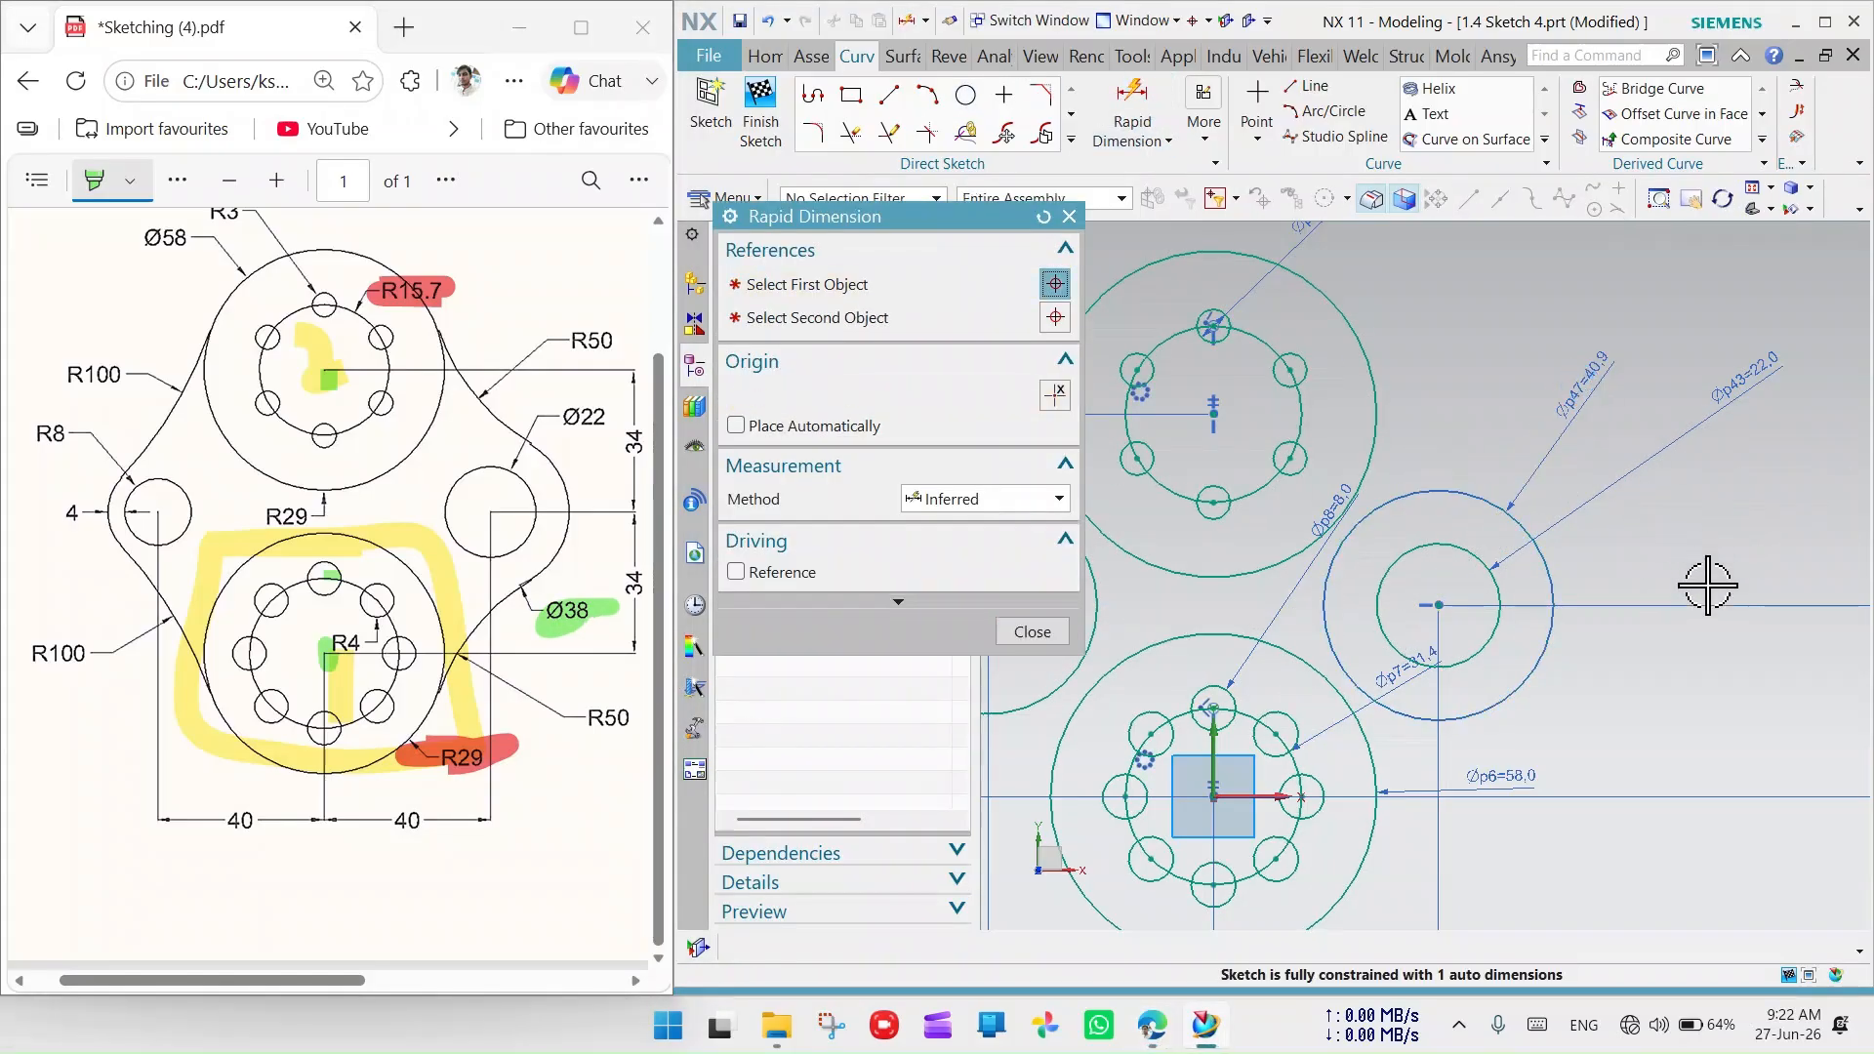
{"action": "type", "text": "38"}
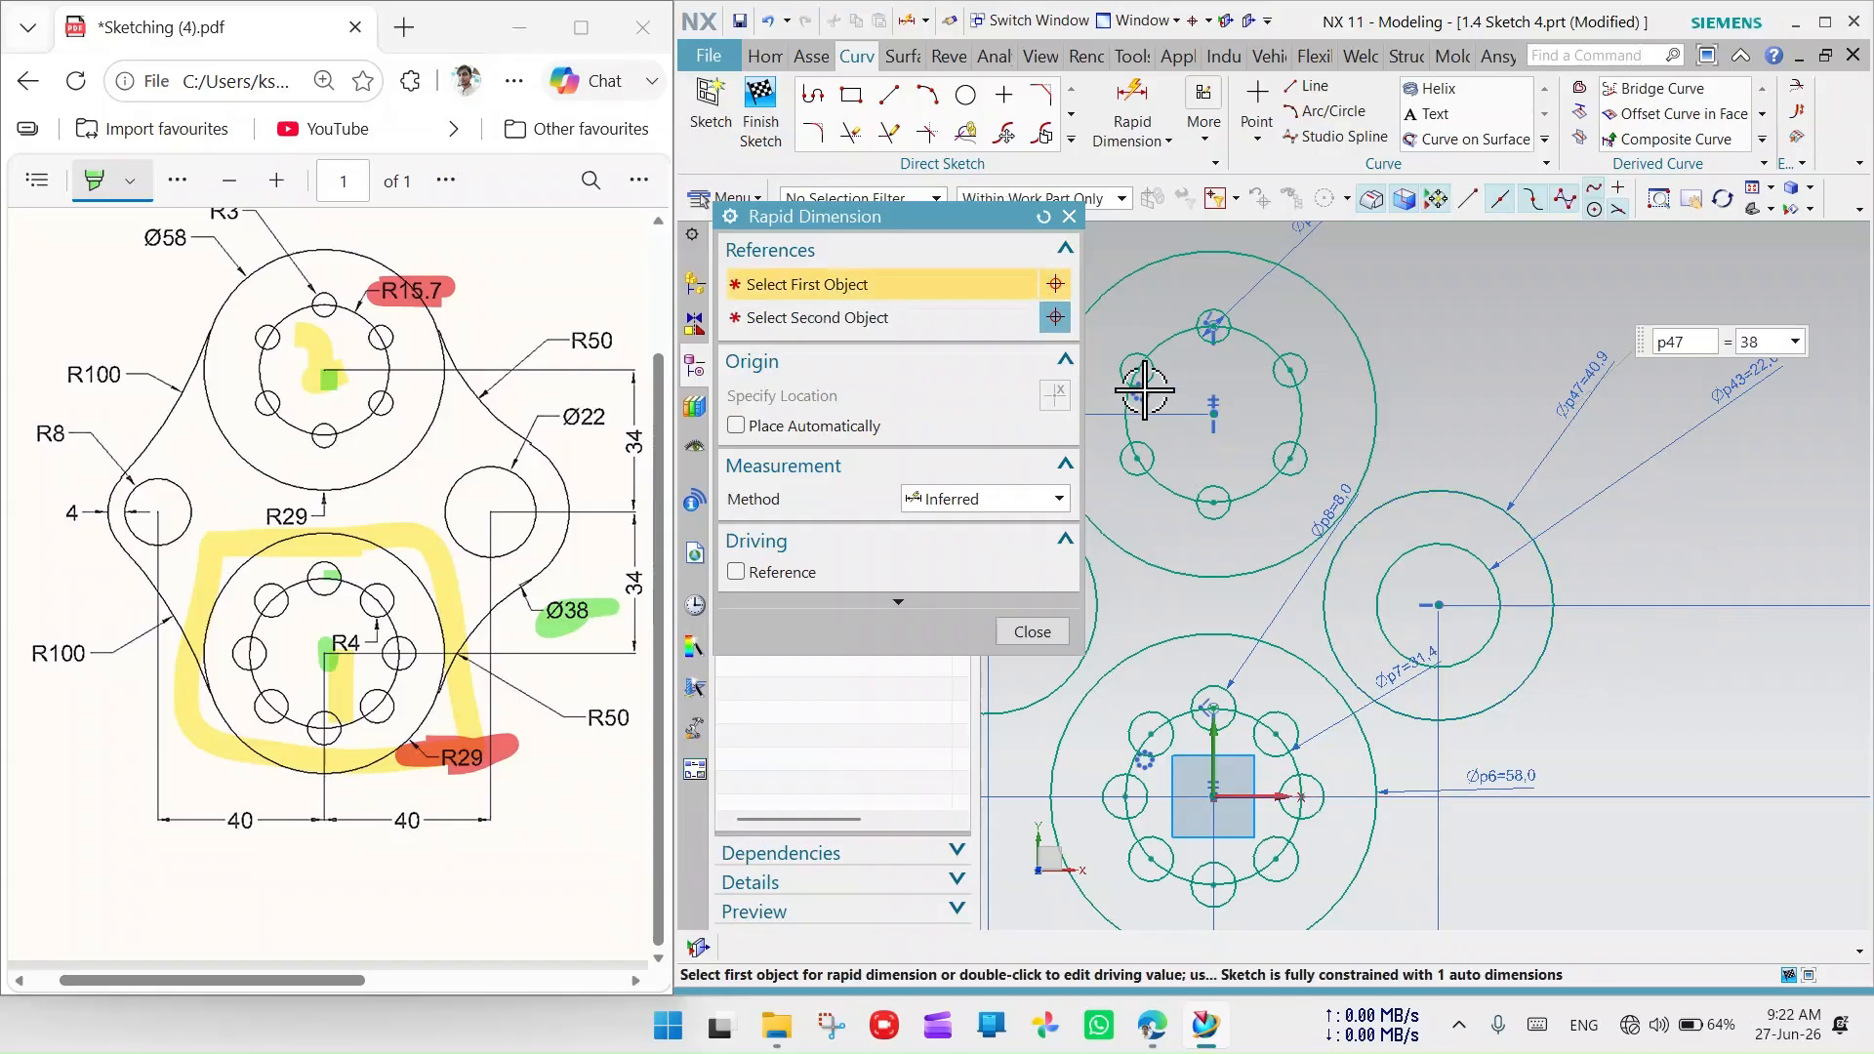
{"action": "left_click", "coordinate": [1070, 217]}
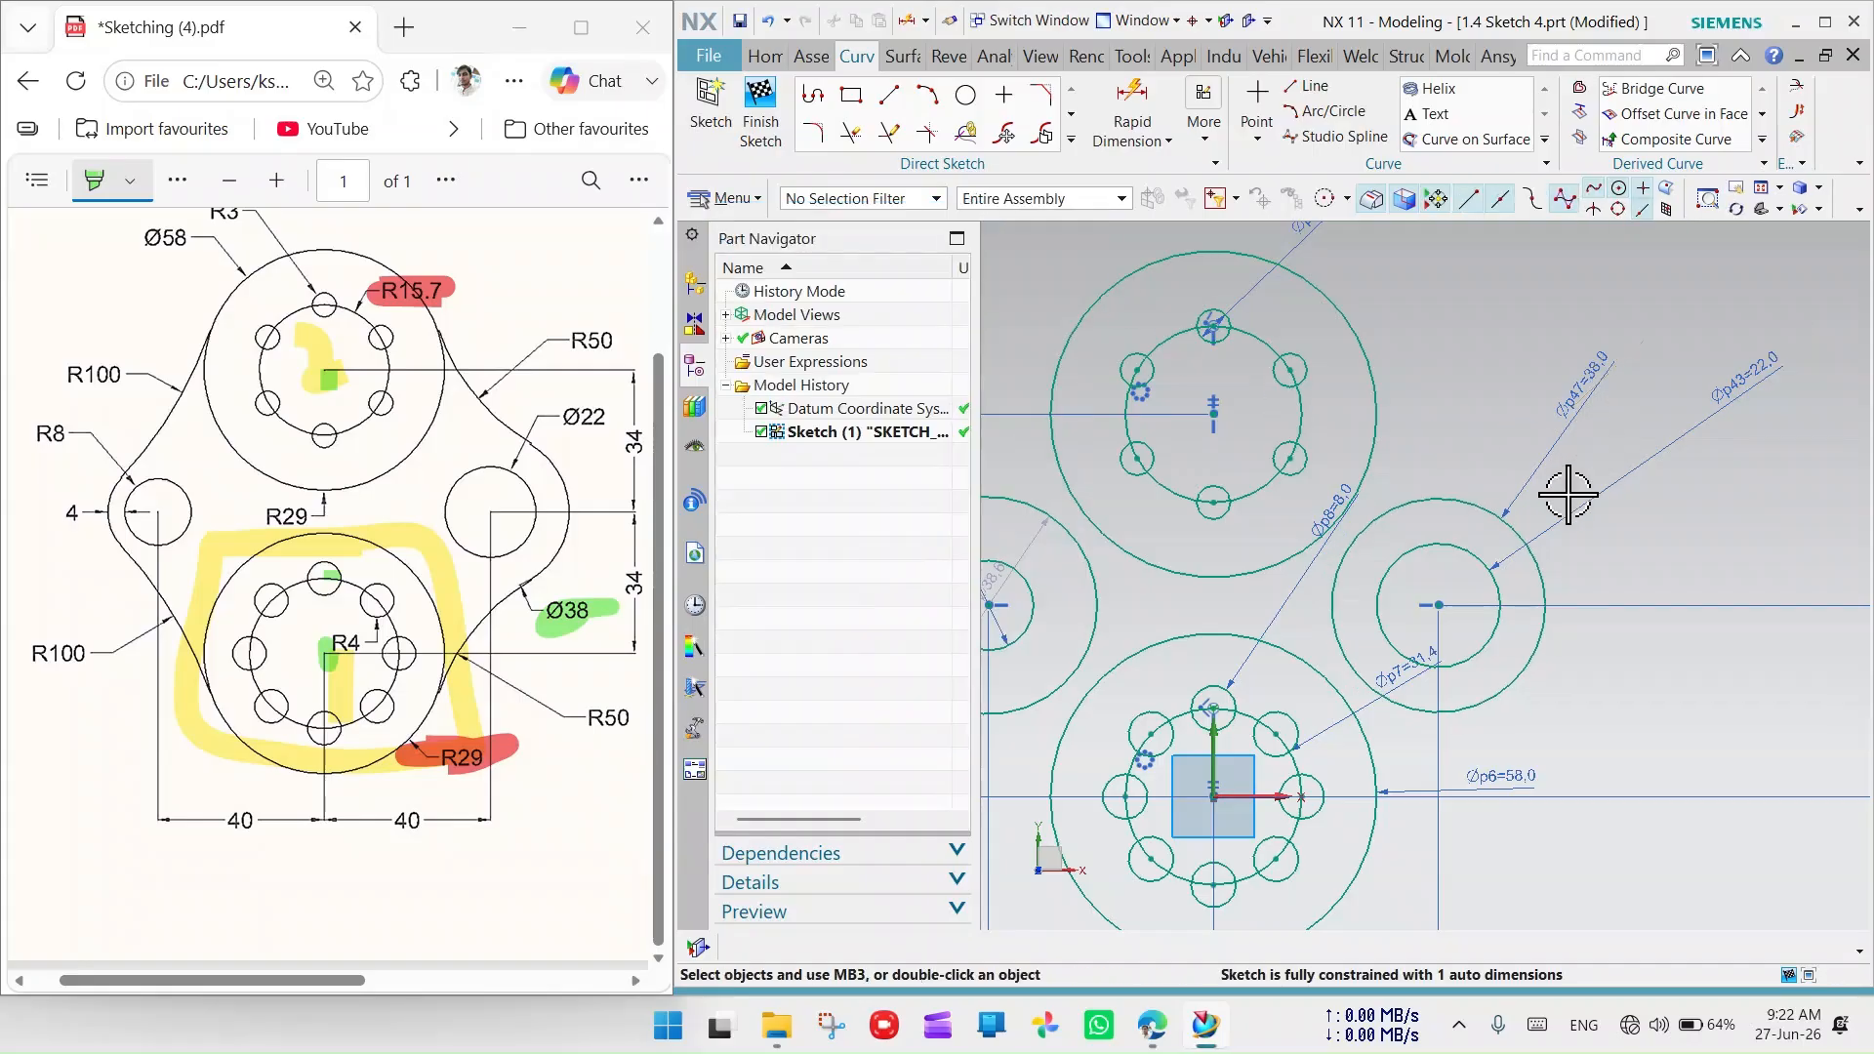
Highlight the 4 mm wall note beside the left-hand hole in the reference PDF
{"action": "scroll", "coordinate": [1435, 683], "scroll_direction": "down", "scroll_amount": 3}
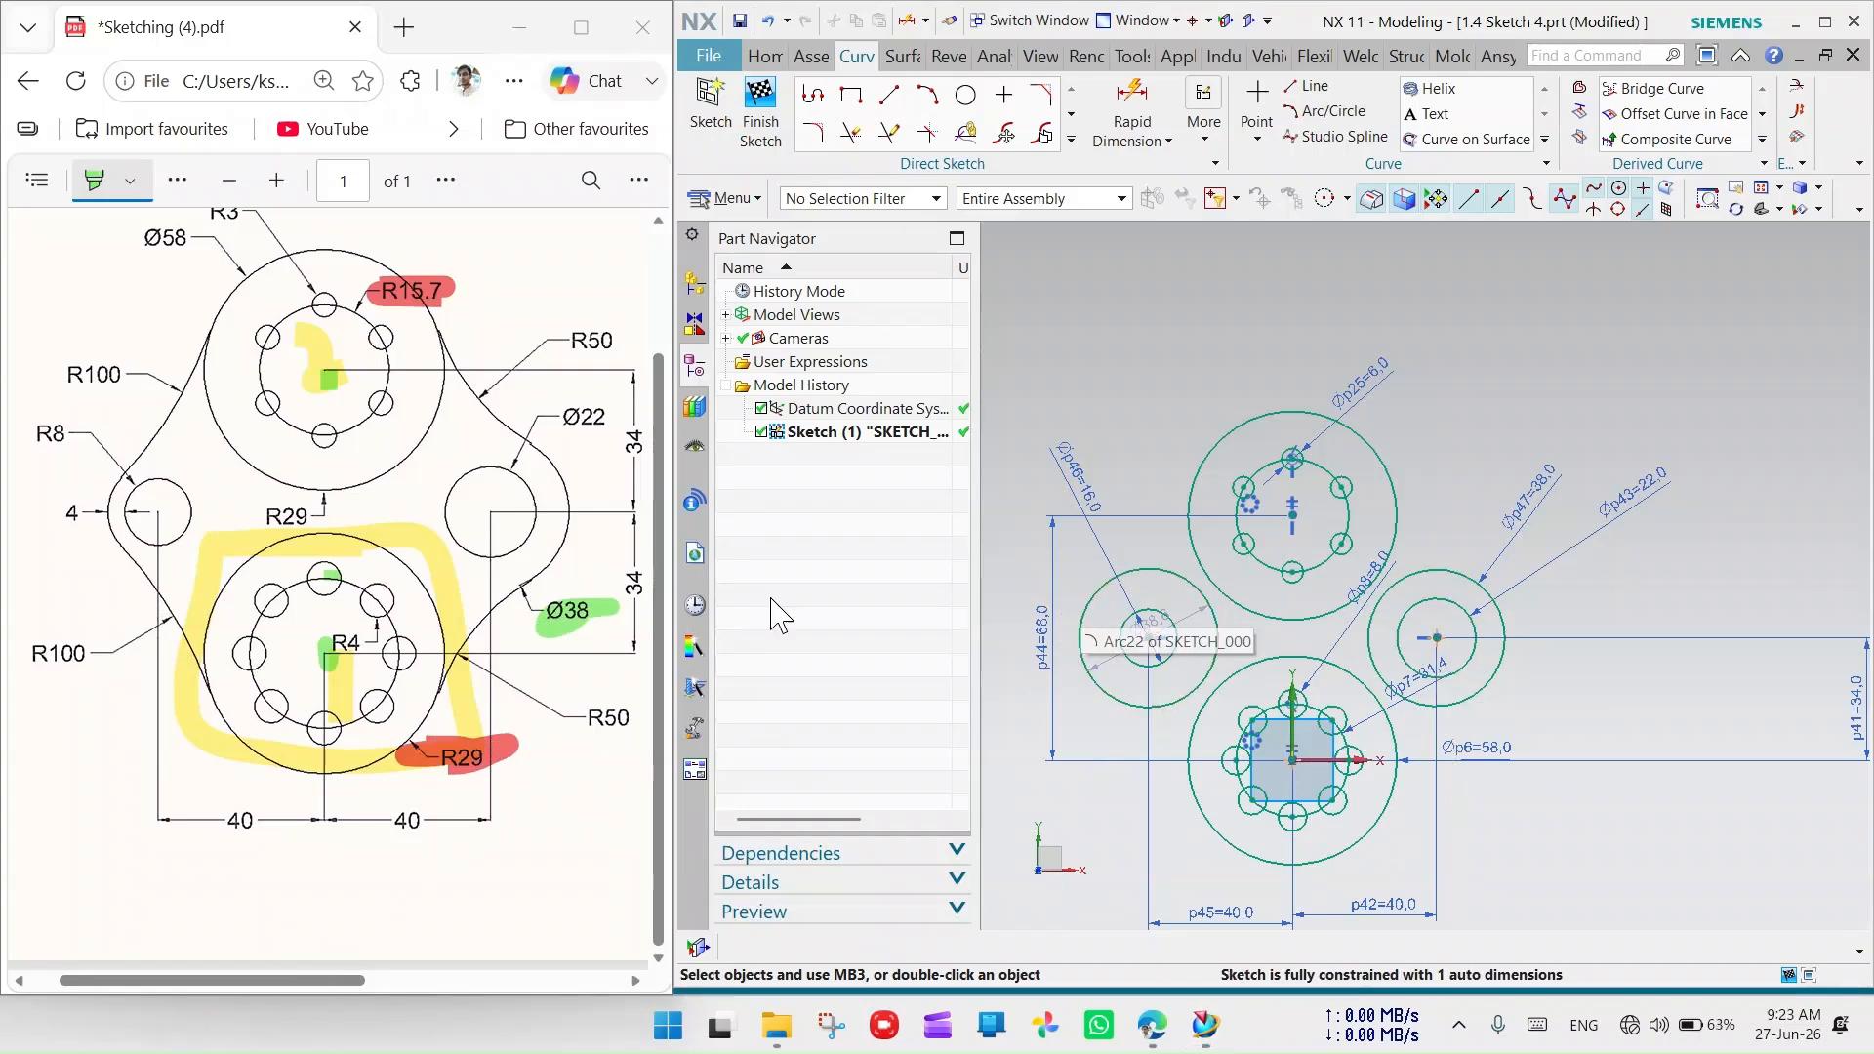
{"action": "left_click", "coordinate": [99, 515]}
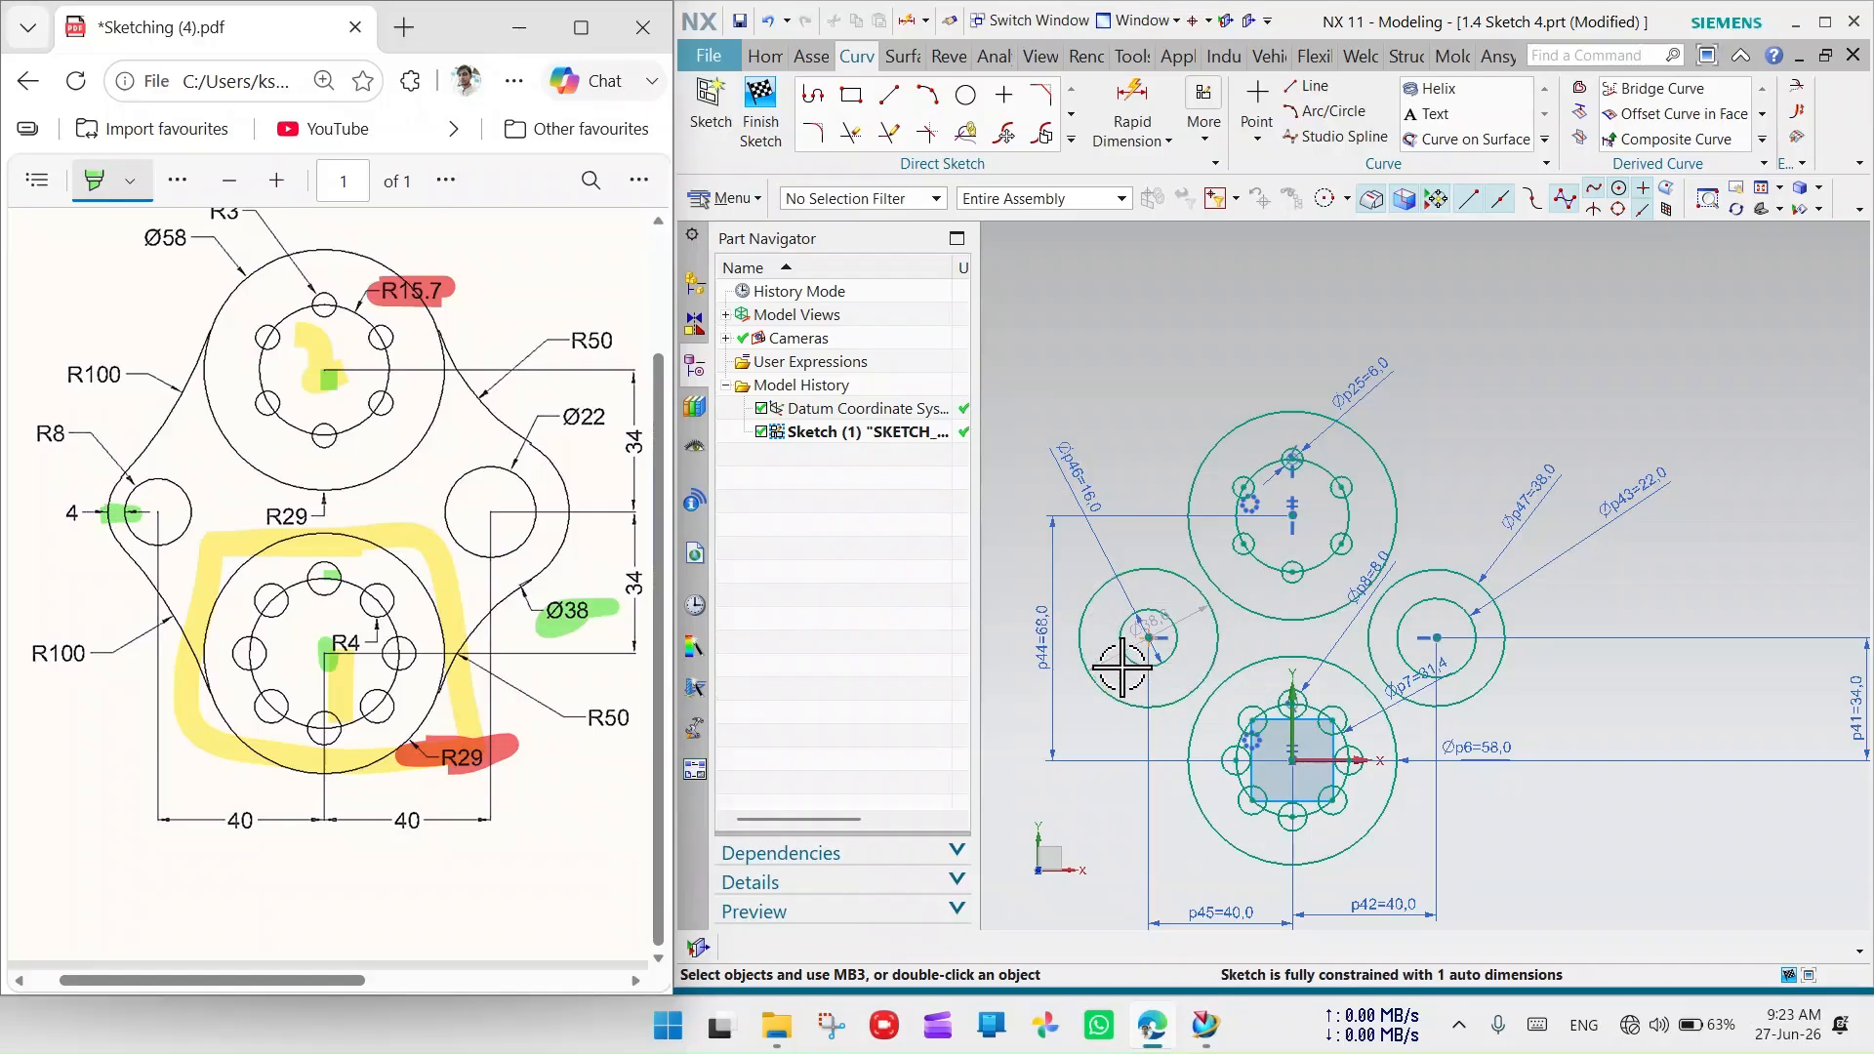
Back in the NX sketch, dimension the left-hand outer circle's diameter as 24 mm
{"action": "left_click", "coordinate": [1132, 108]}
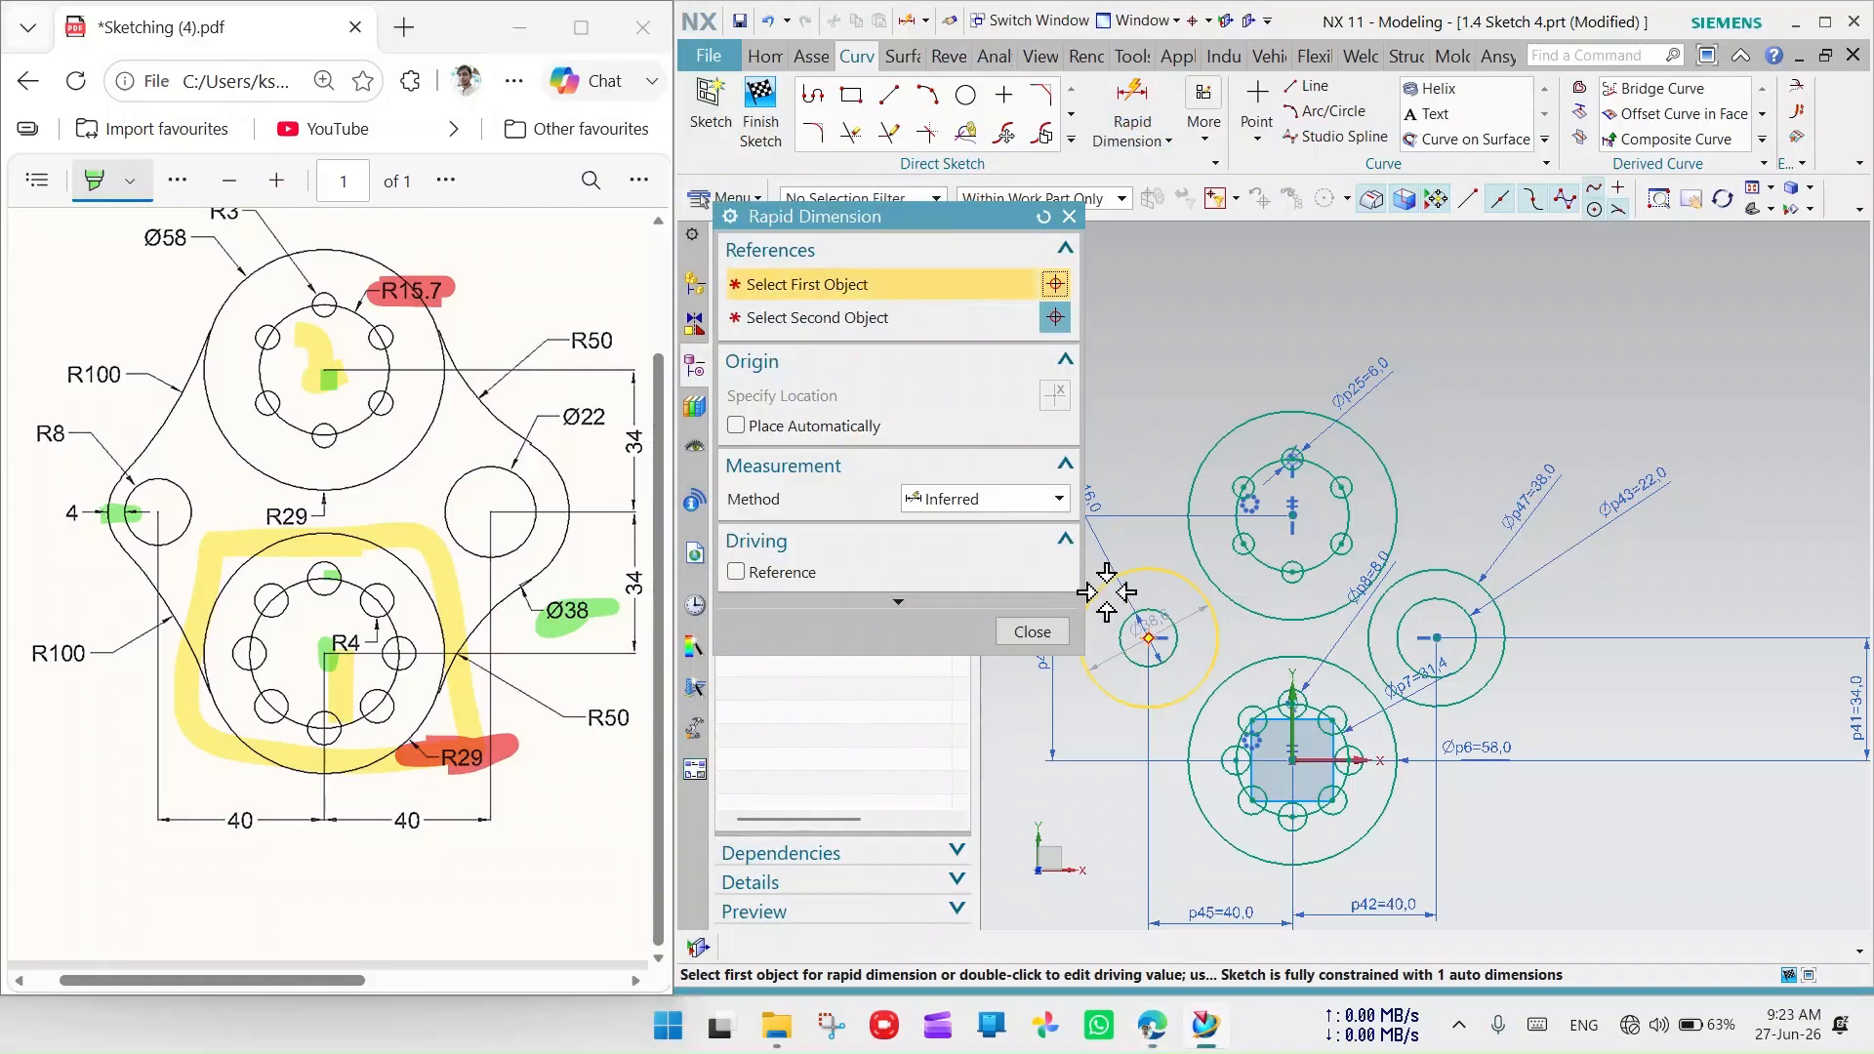
{"action": "left_click_drag", "start_coordinate": [971, 216], "coordinate": [936, 320]}
{"action": "scroll", "coordinate": [1168, 673], "scroll_direction": "down", "scroll_amount": 4}
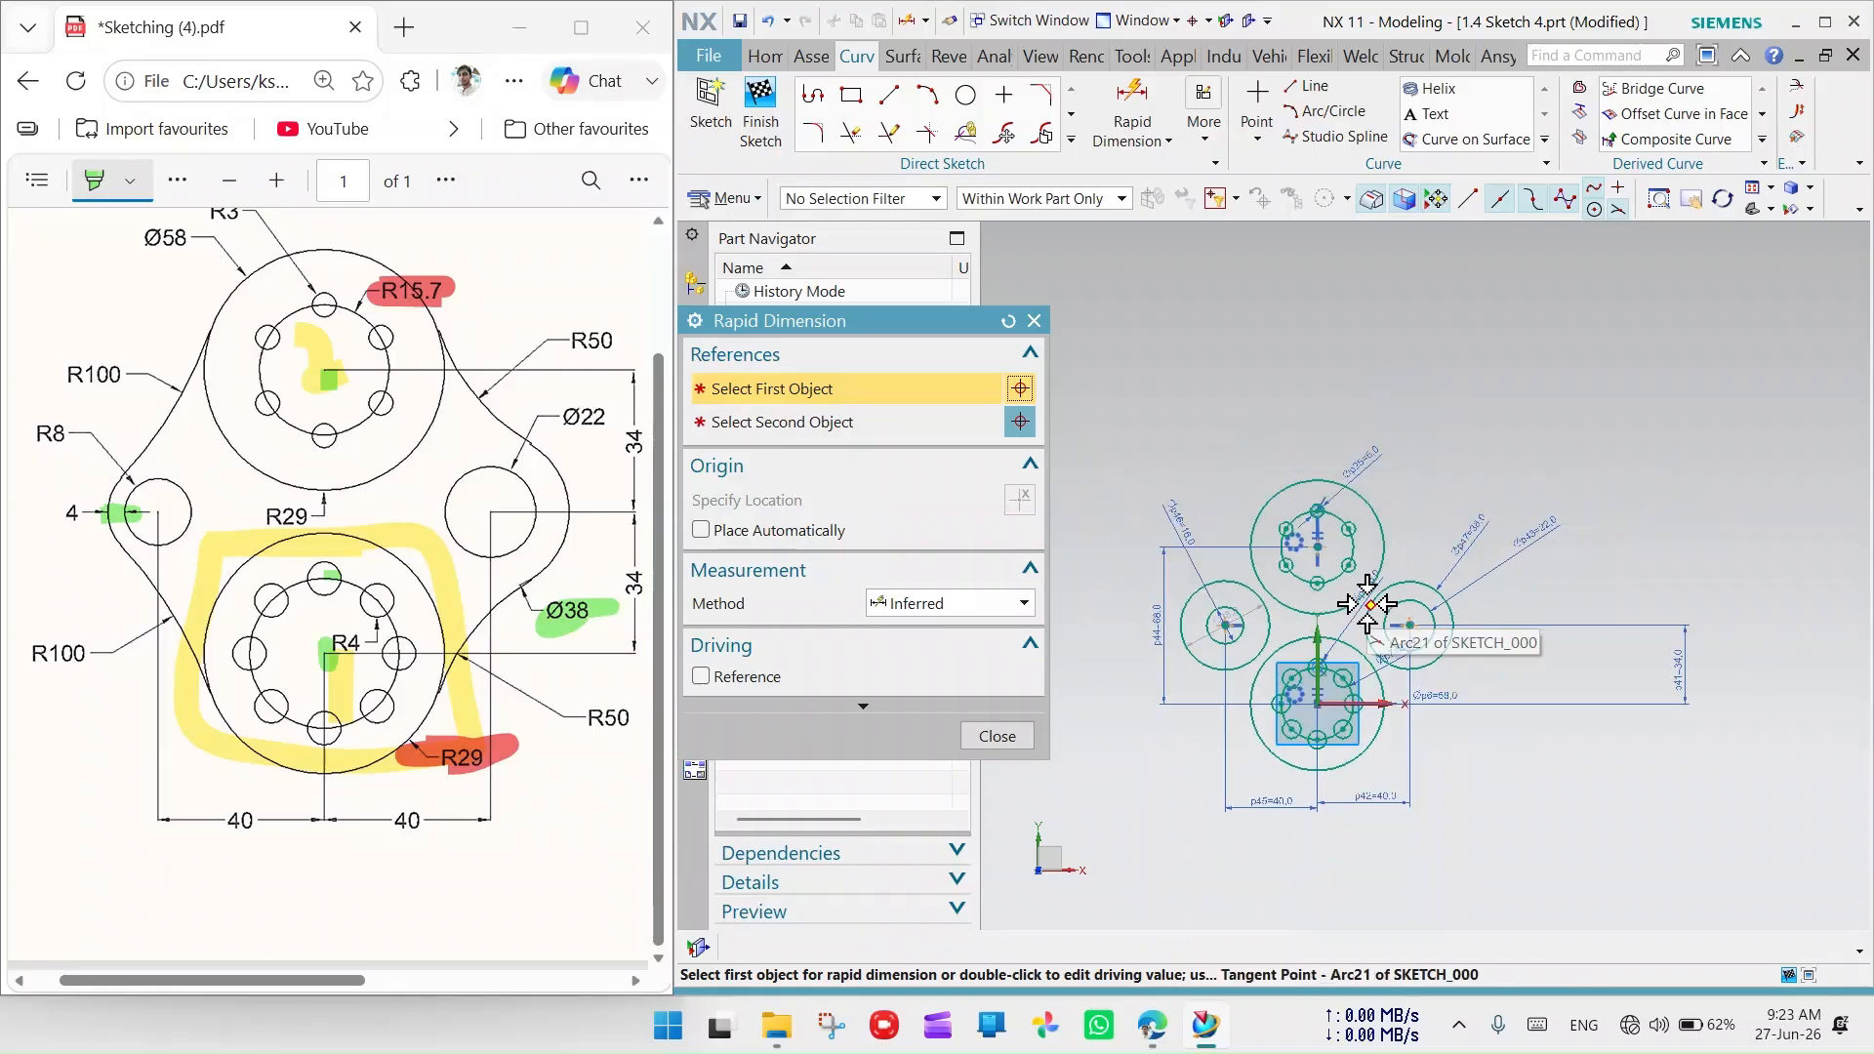
{"action": "scroll", "coordinate": [1269, 625], "scroll_direction": "up", "scroll_amount": 5}
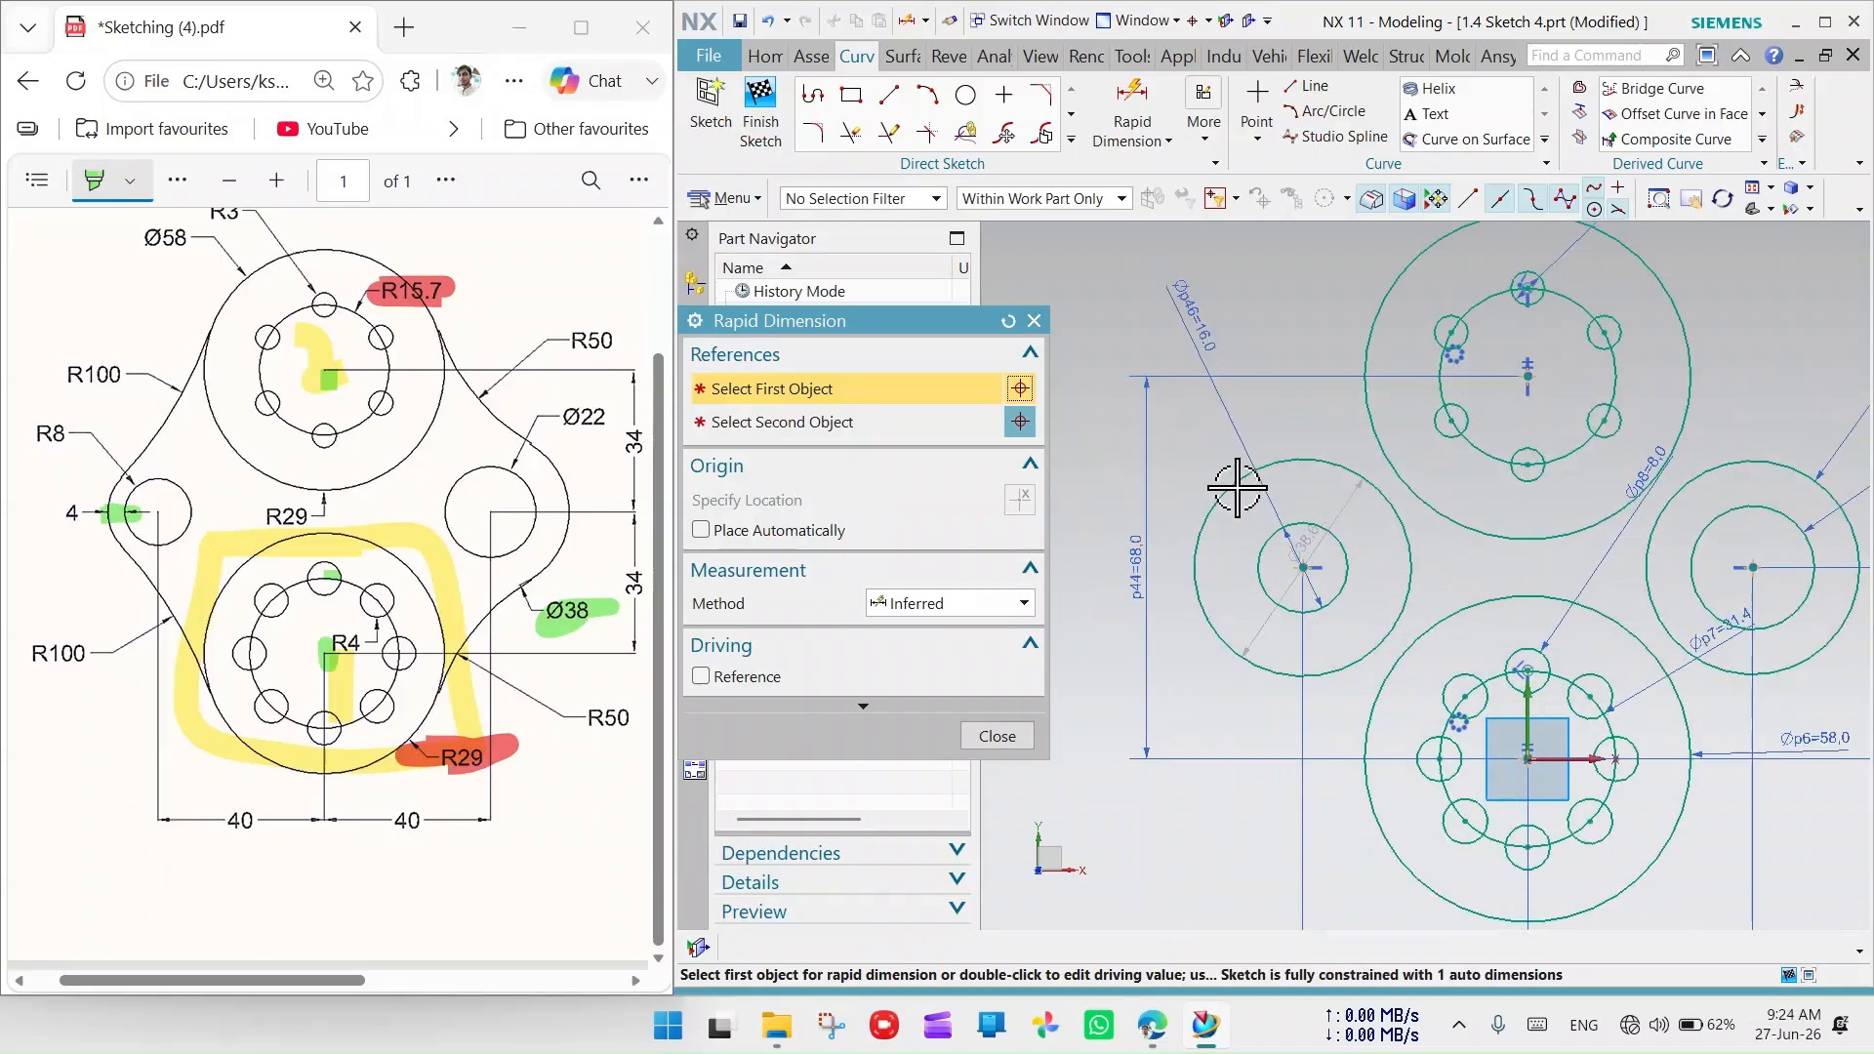
{"action": "left_click", "coordinate": [1226, 489]}
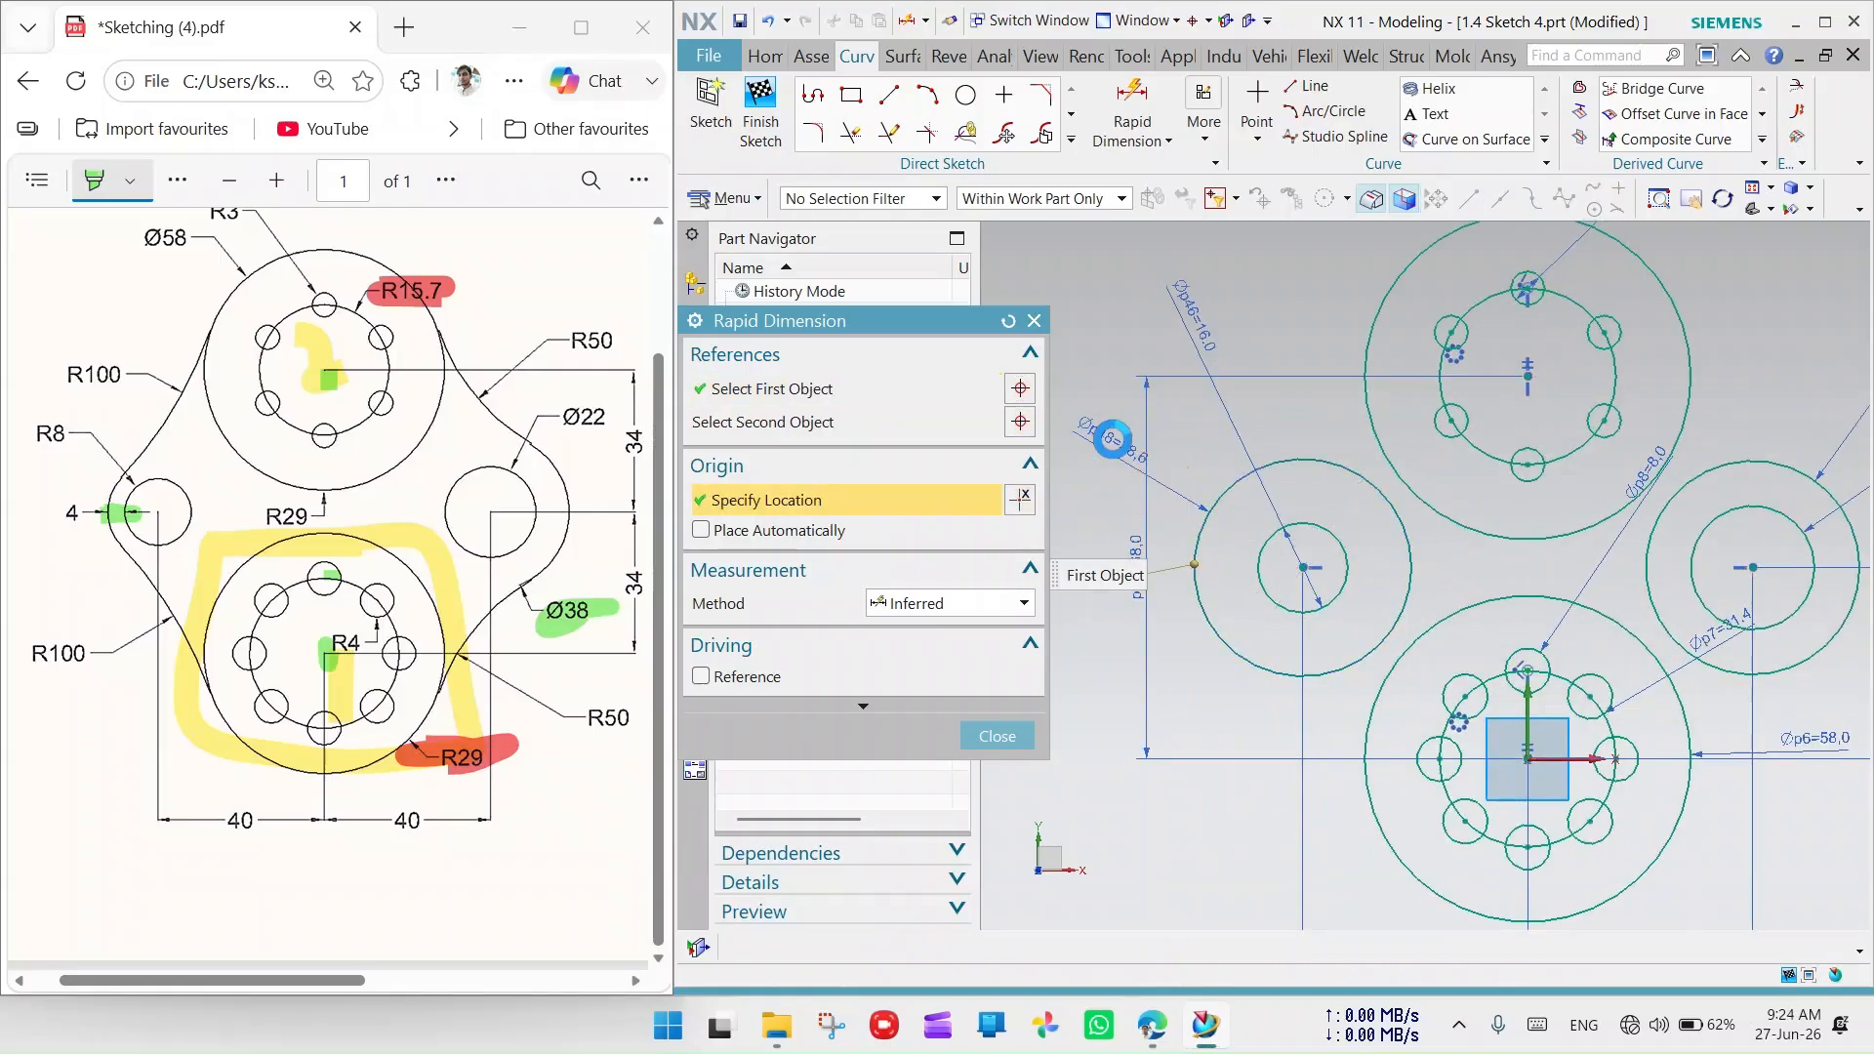
{"action": "left_click", "coordinate": [1131, 494]}
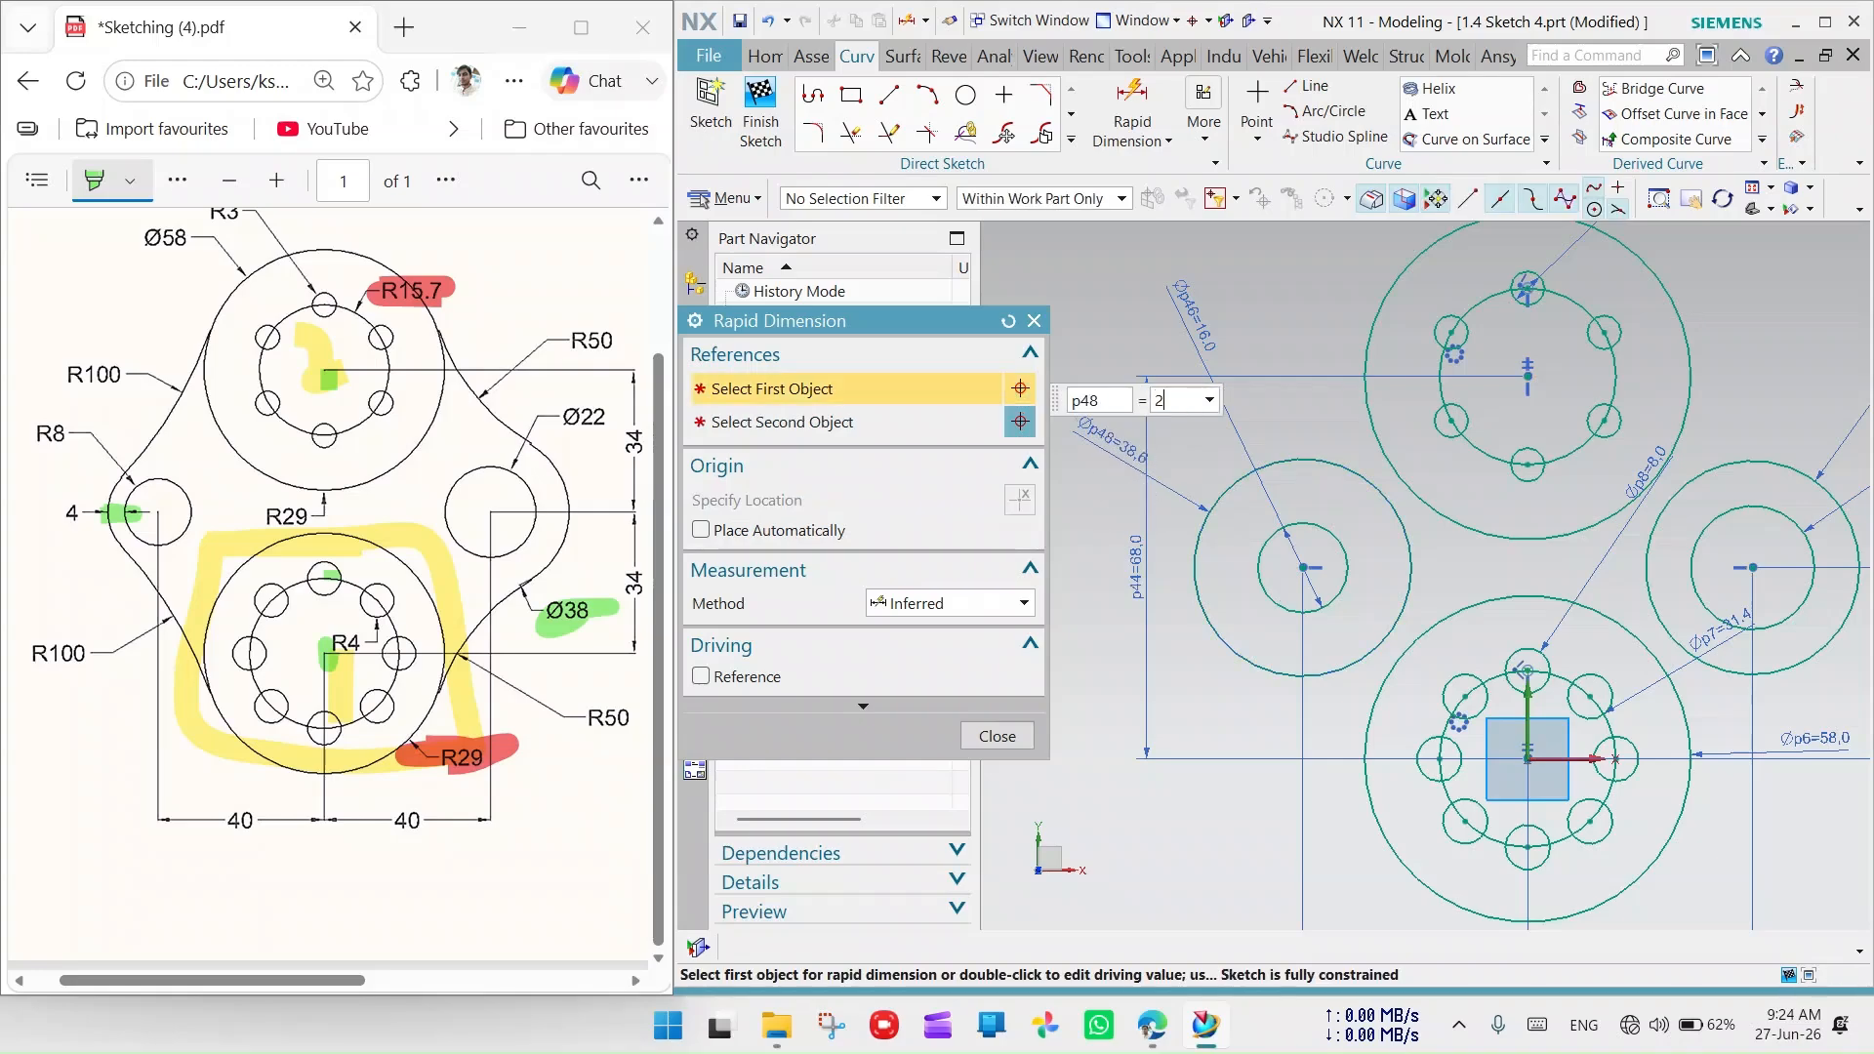
{"action": "type", "text": "24"}
{"action": "key", "text": "Return"}
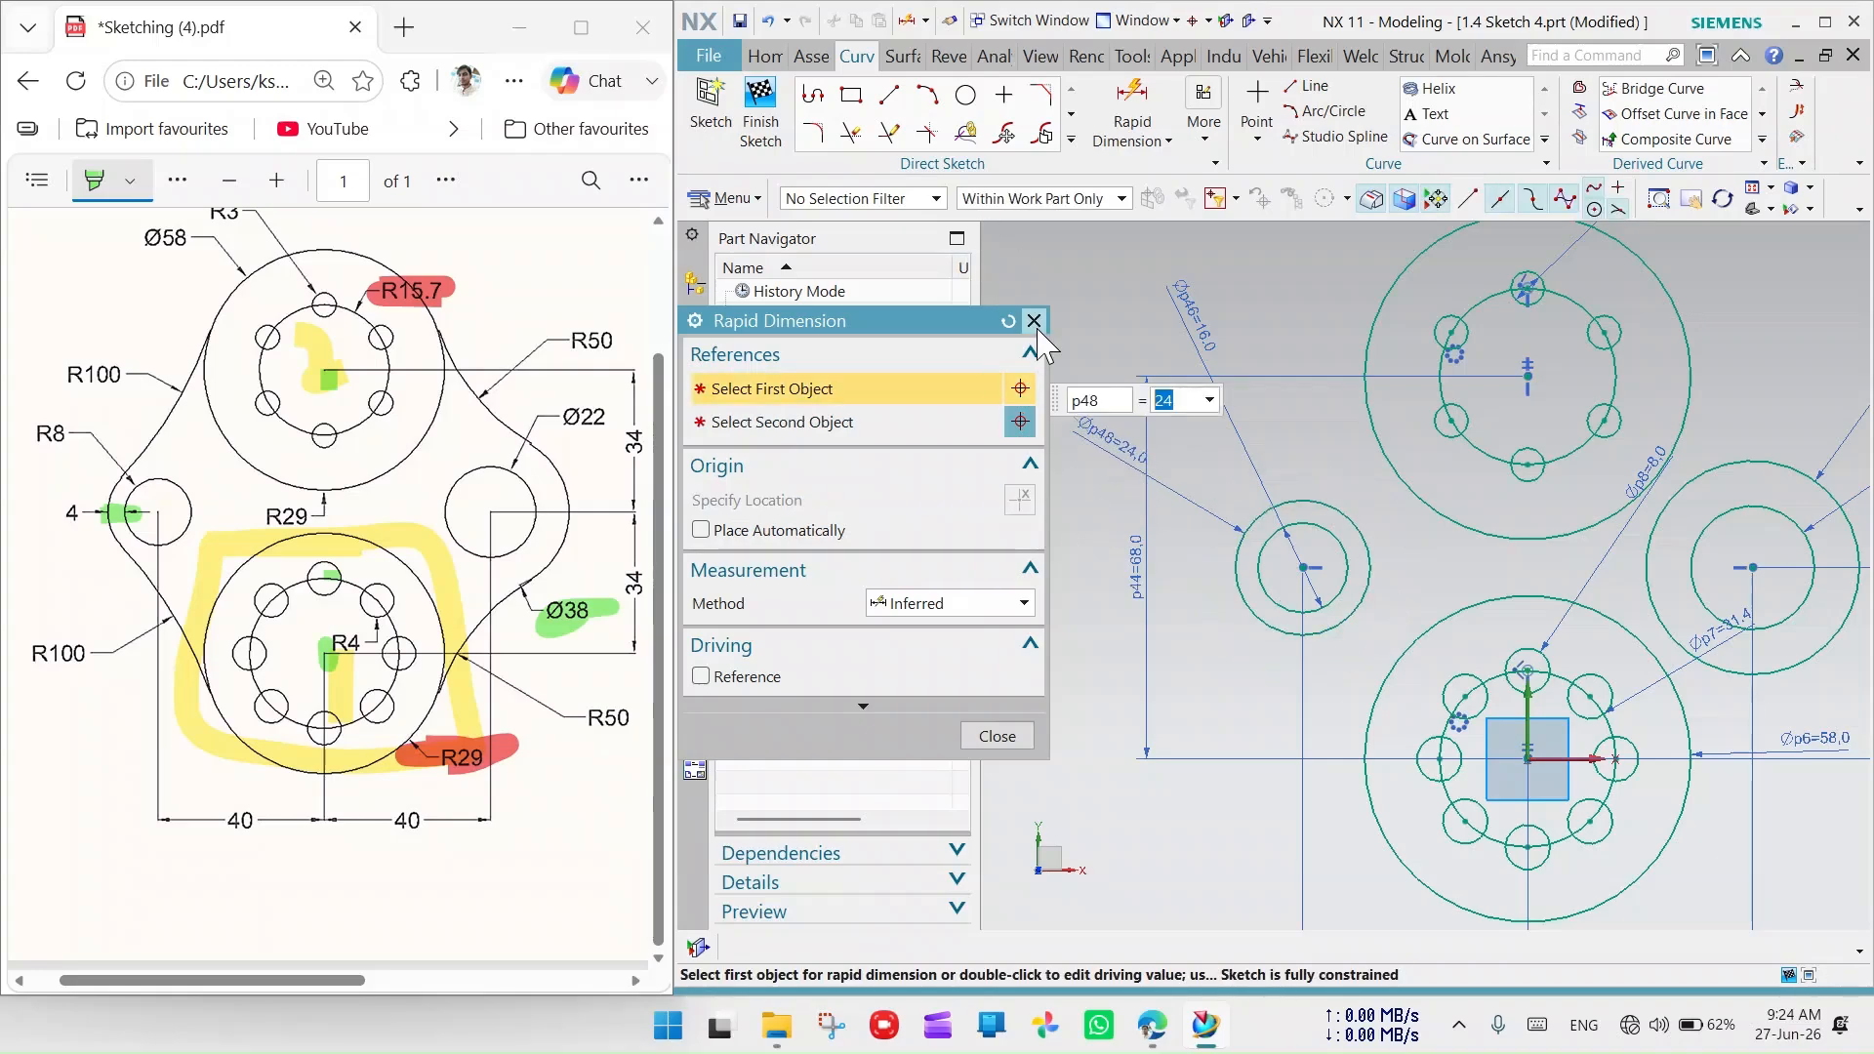
{"action": "left_click", "coordinate": [1034, 320]}
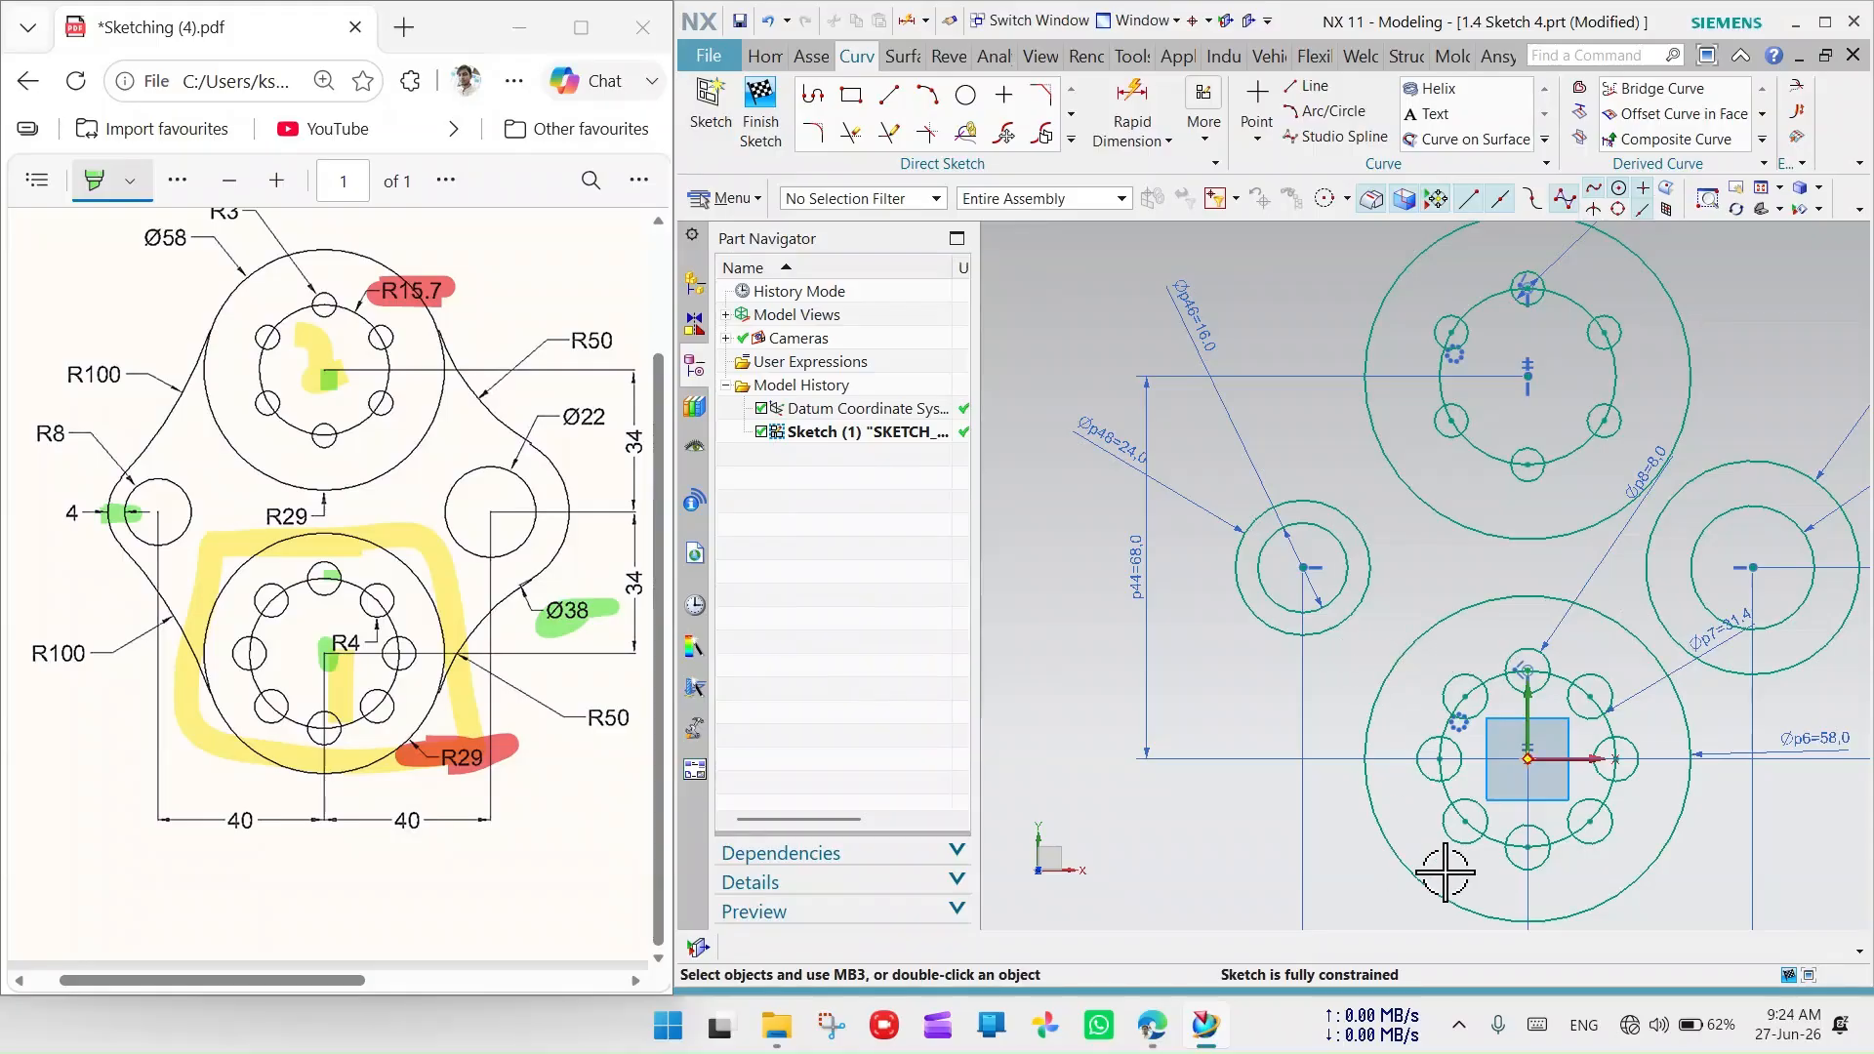
Sketch two freehand arcs on the left flank: about R34.7 between the upper circle and left boss, and about R26.5 below the boss
{"action": "scroll", "coordinate": [1263, 640], "scroll_direction": "down", "scroll_amount": 2}
{"action": "scroll", "coordinate": [1325, 724], "scroll_direction": "up", "scroll_amount": 2}
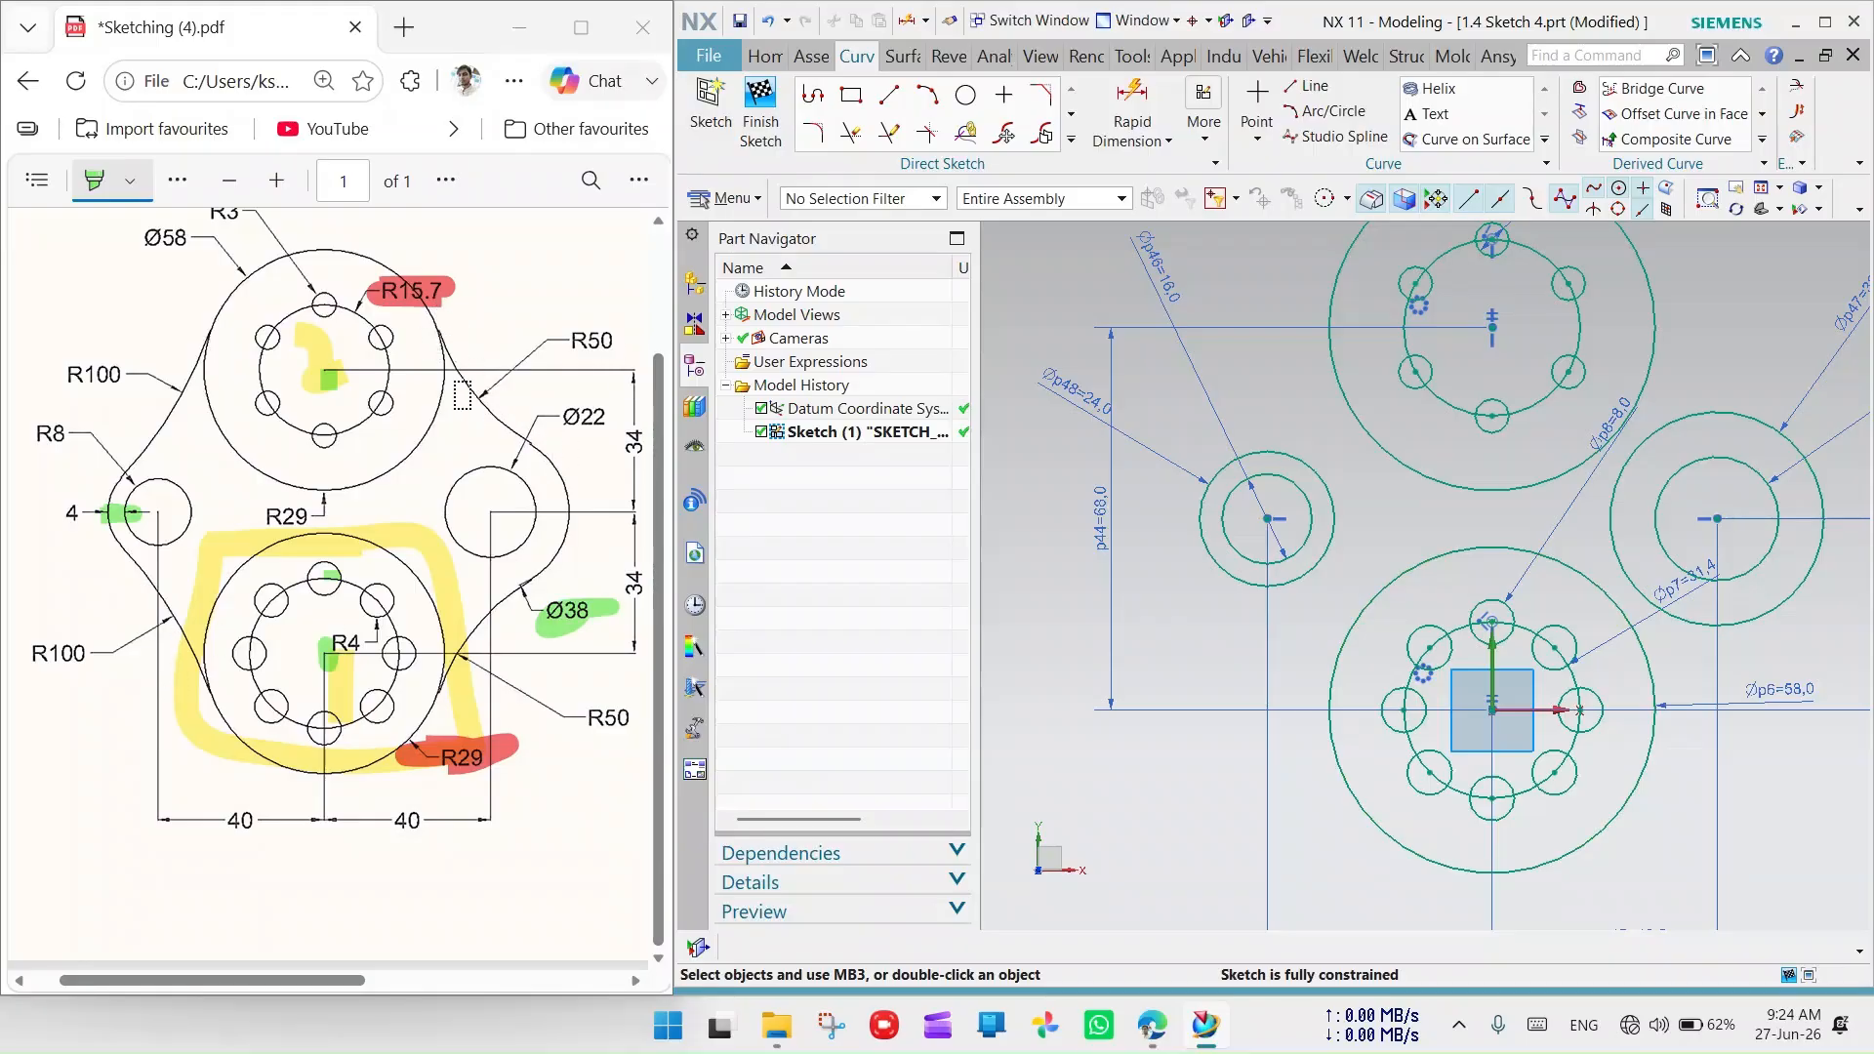
{"action": "scroll", "coordinate": [1351, 511], "scroll_direction": "down", "scroll_amount": 2}
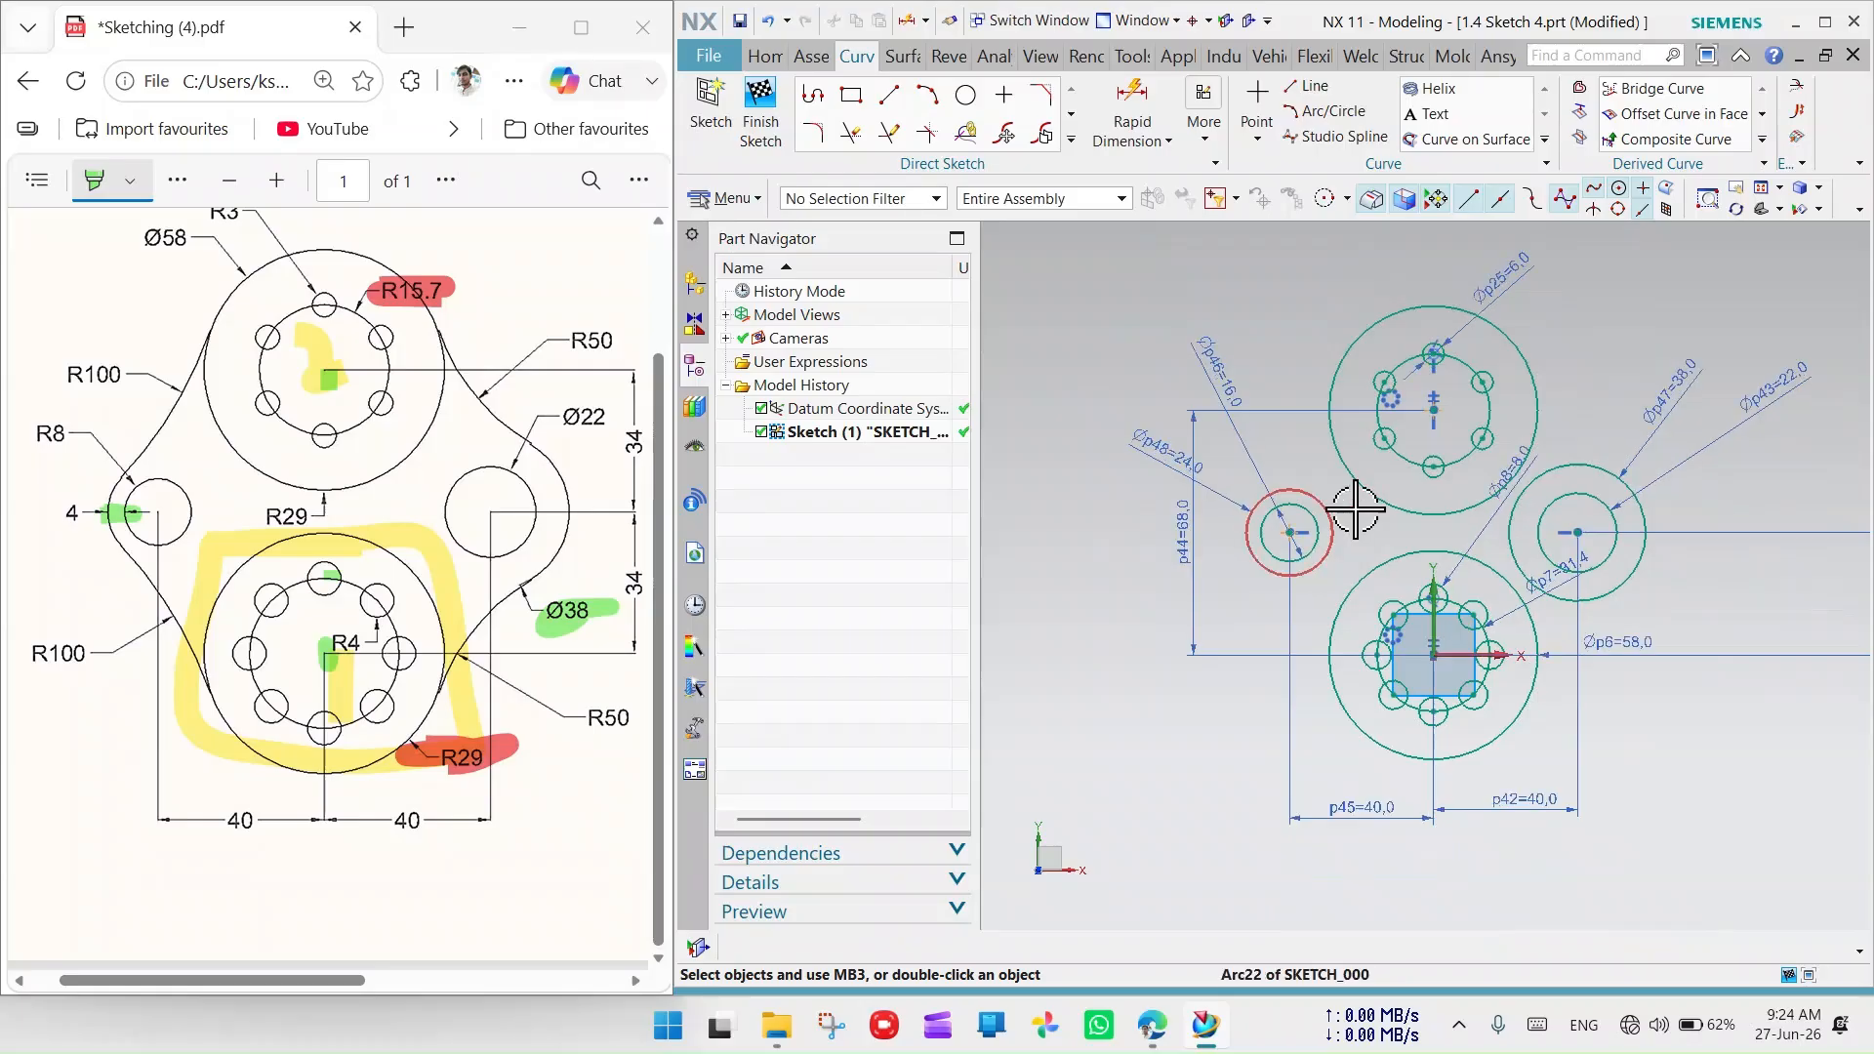
{"action": "scroll", "coordinate": [1360, 347], "scroll_direction": "up", "scroll_amount": 2}
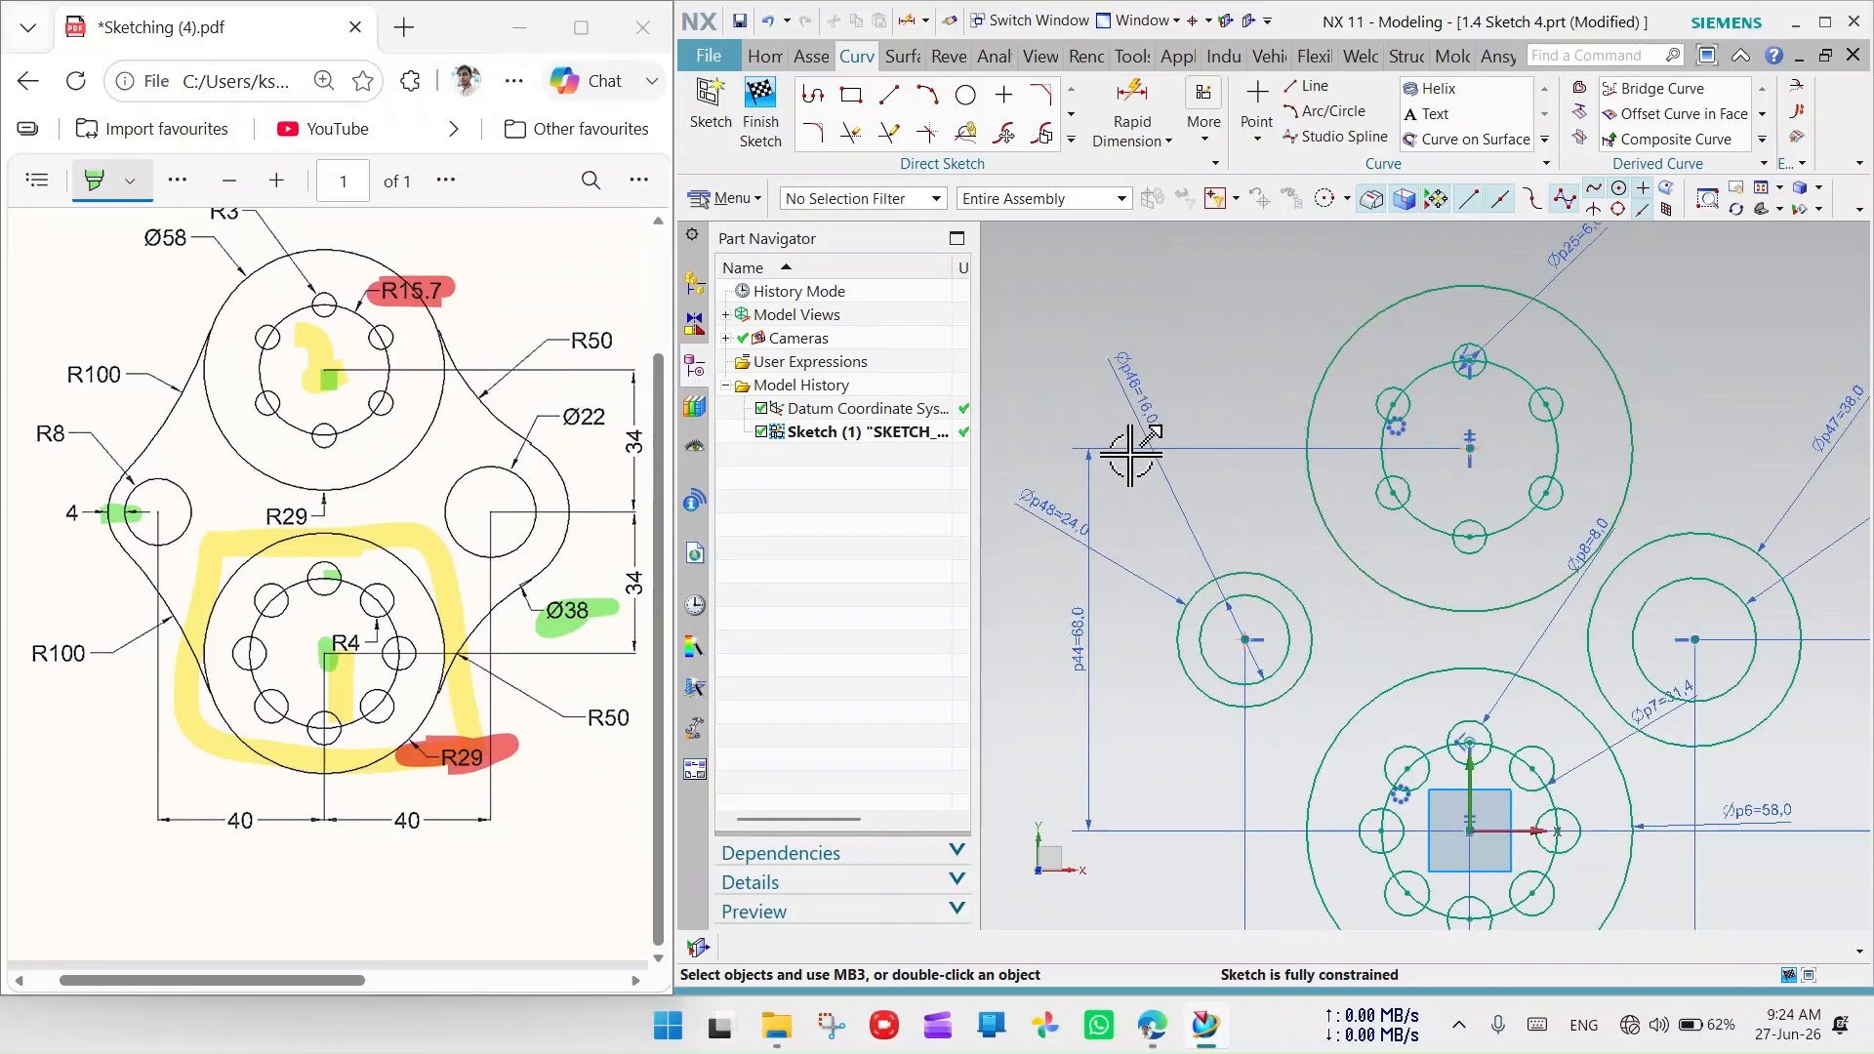
{"action": "left_click", "coordinate": [927, 95]}
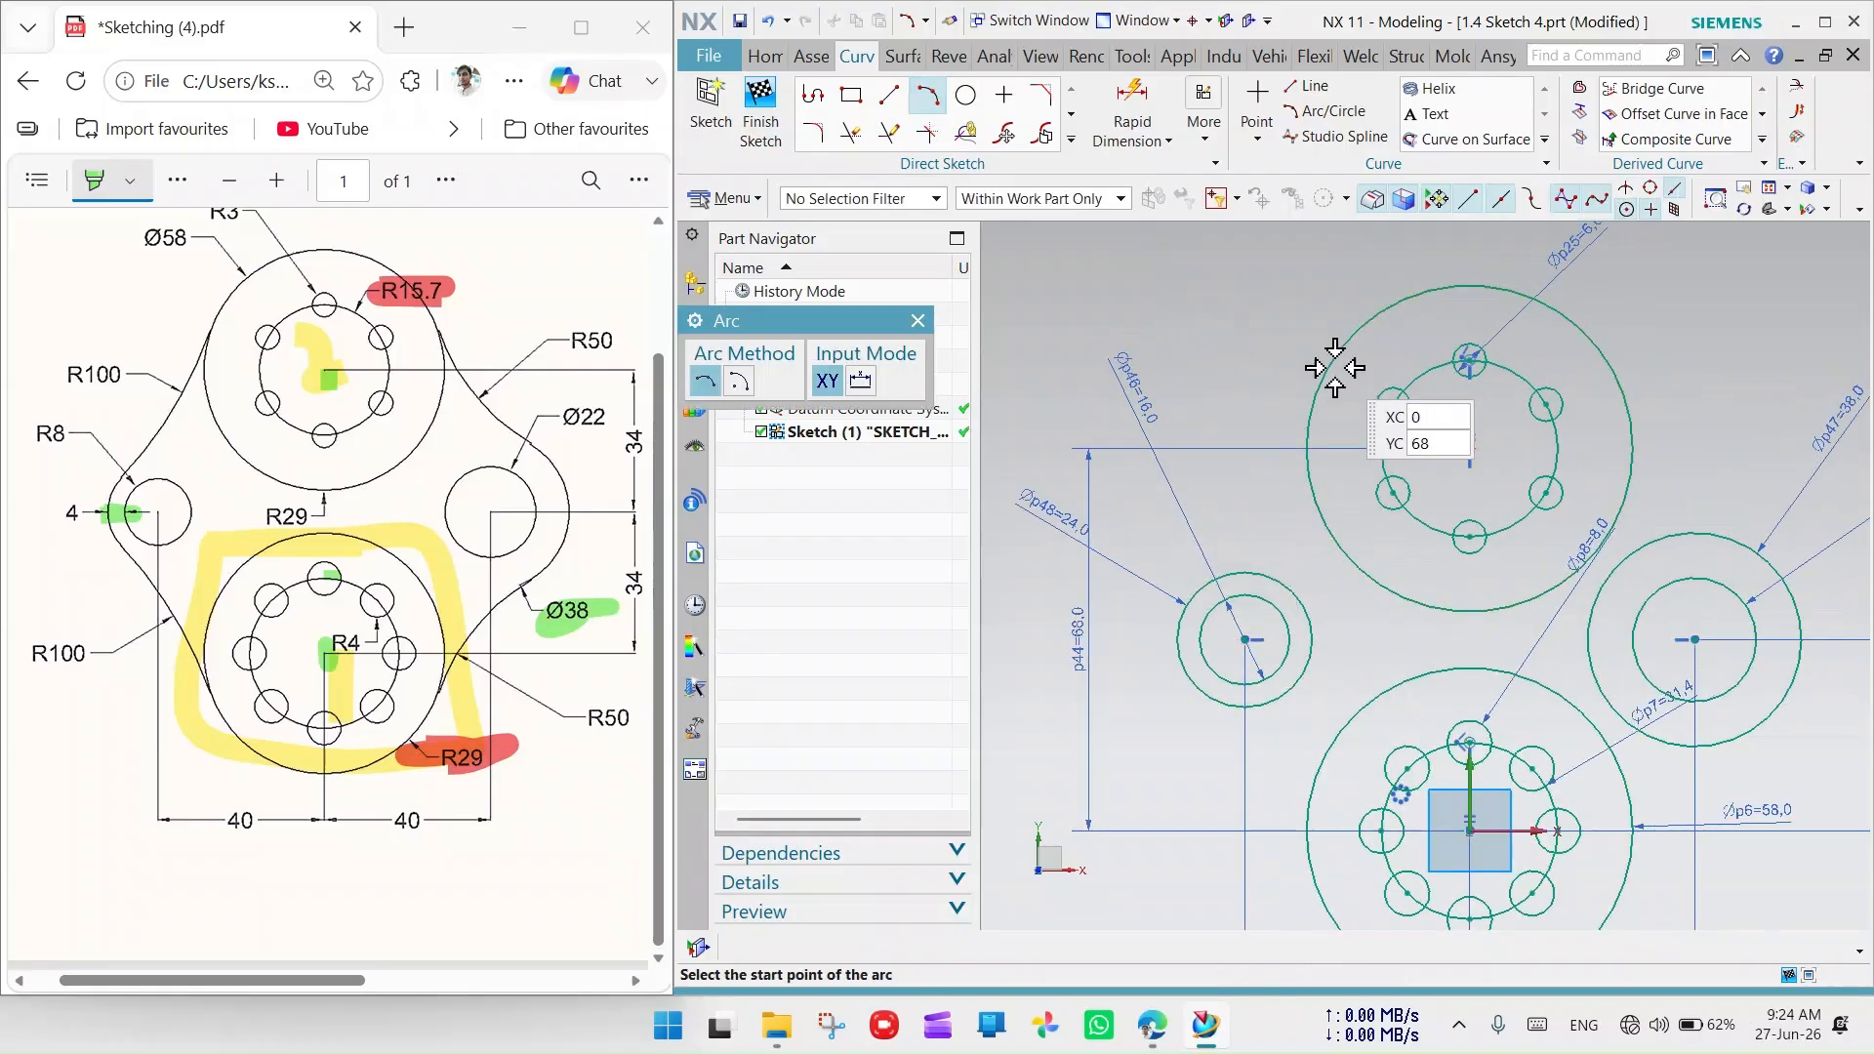
{"action": "left_click", "coordinate": [1304, 305]}
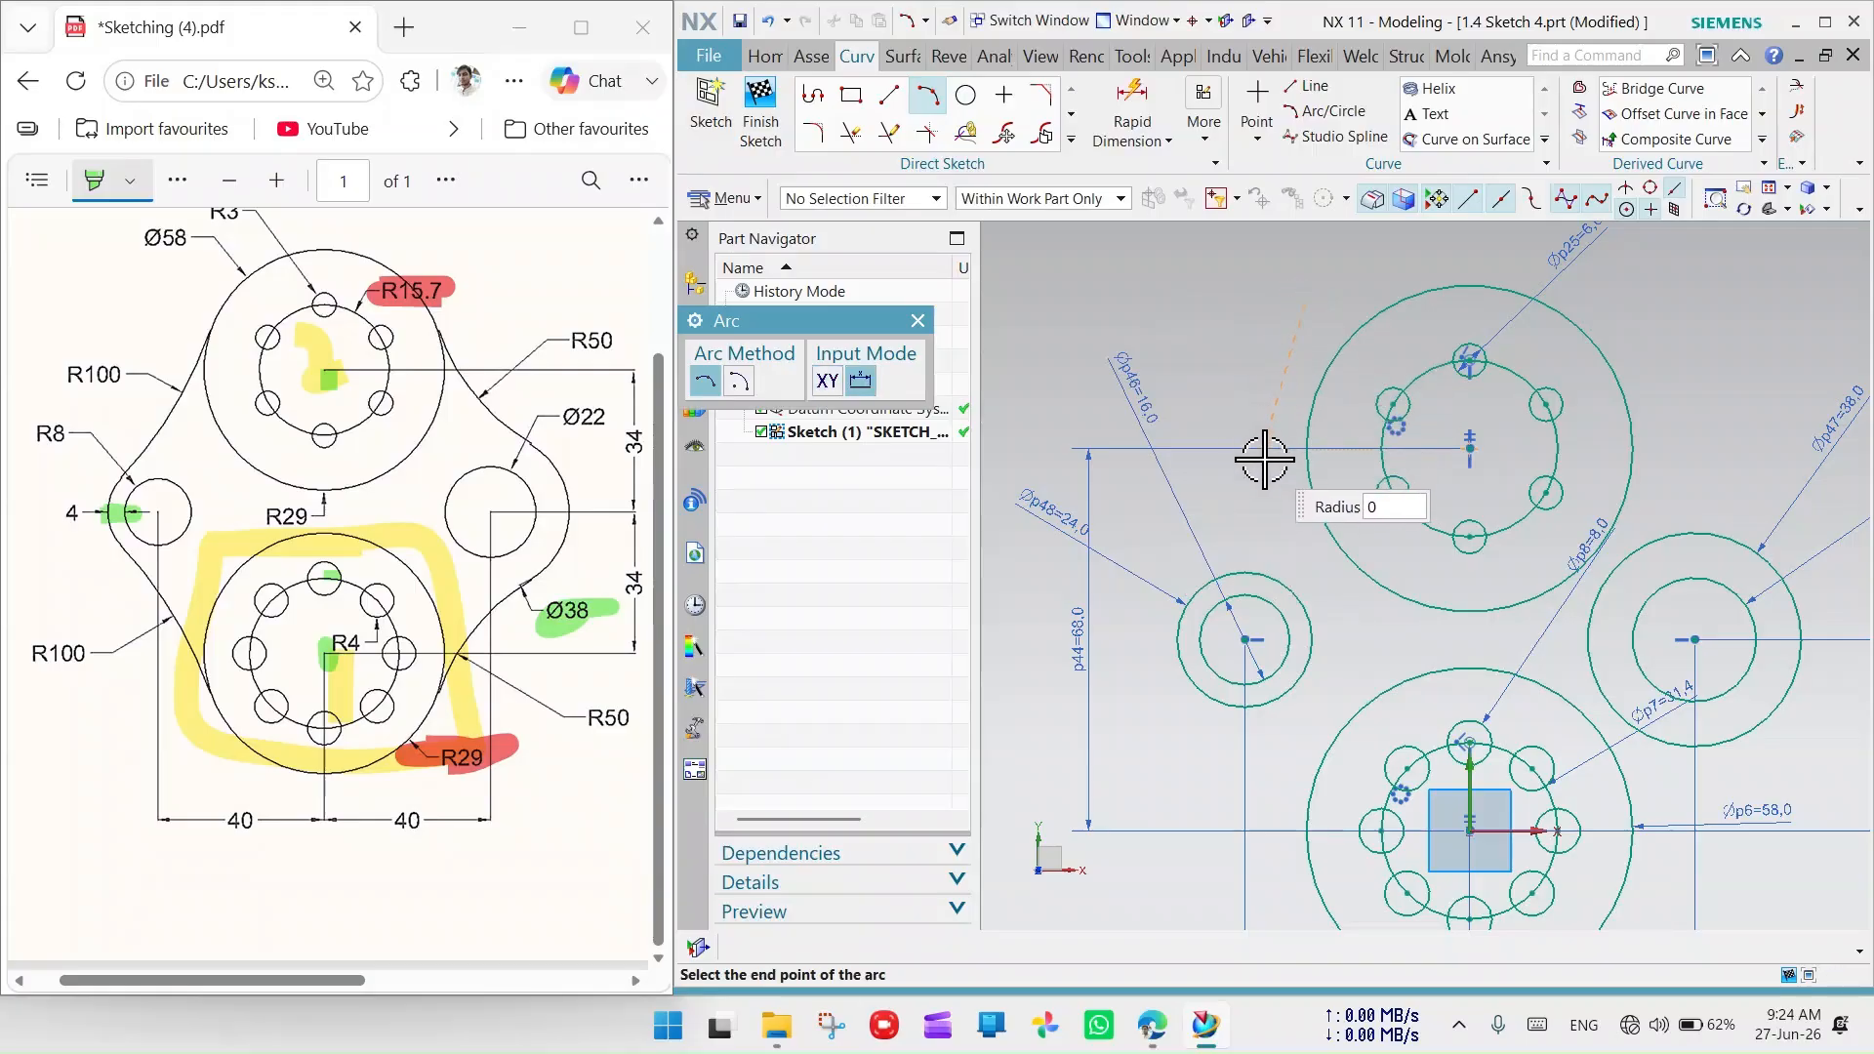
{"action": "left_click", "coordinate": [1225, 492]}
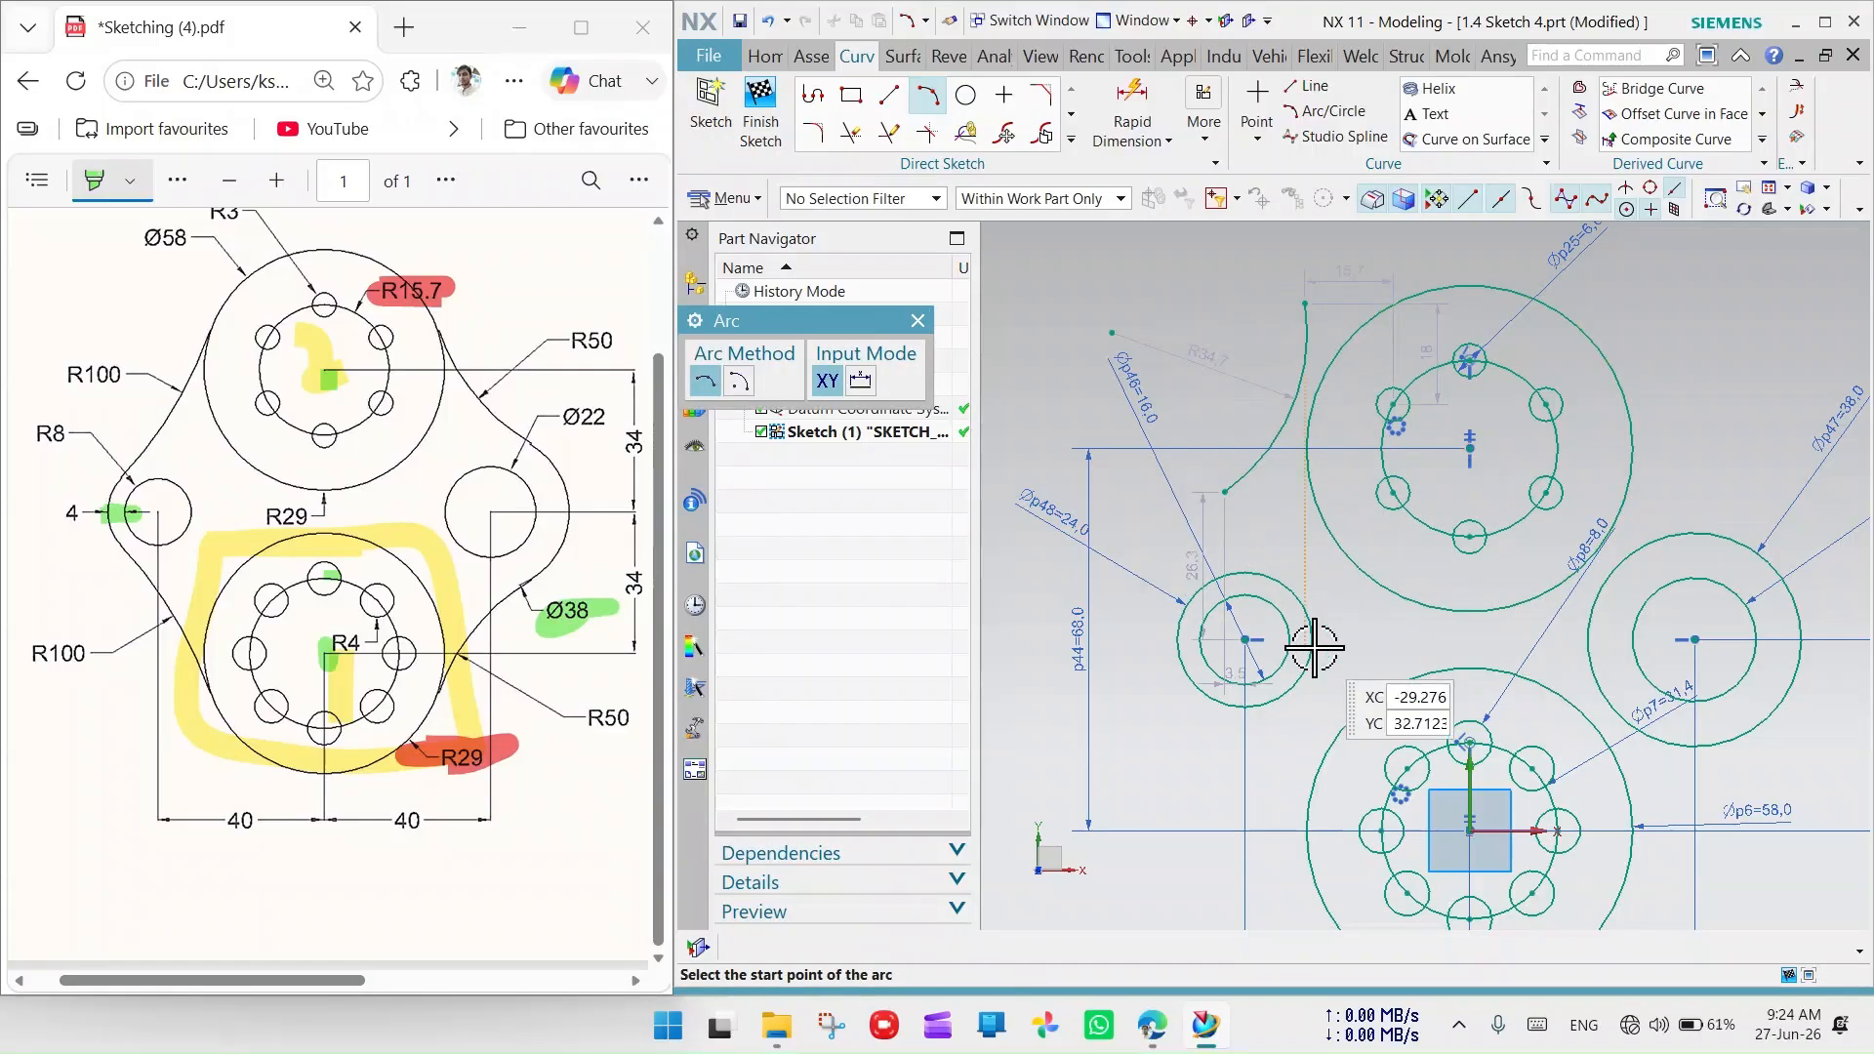
{"action": "left_click", "coordinate": [1150, 734]}
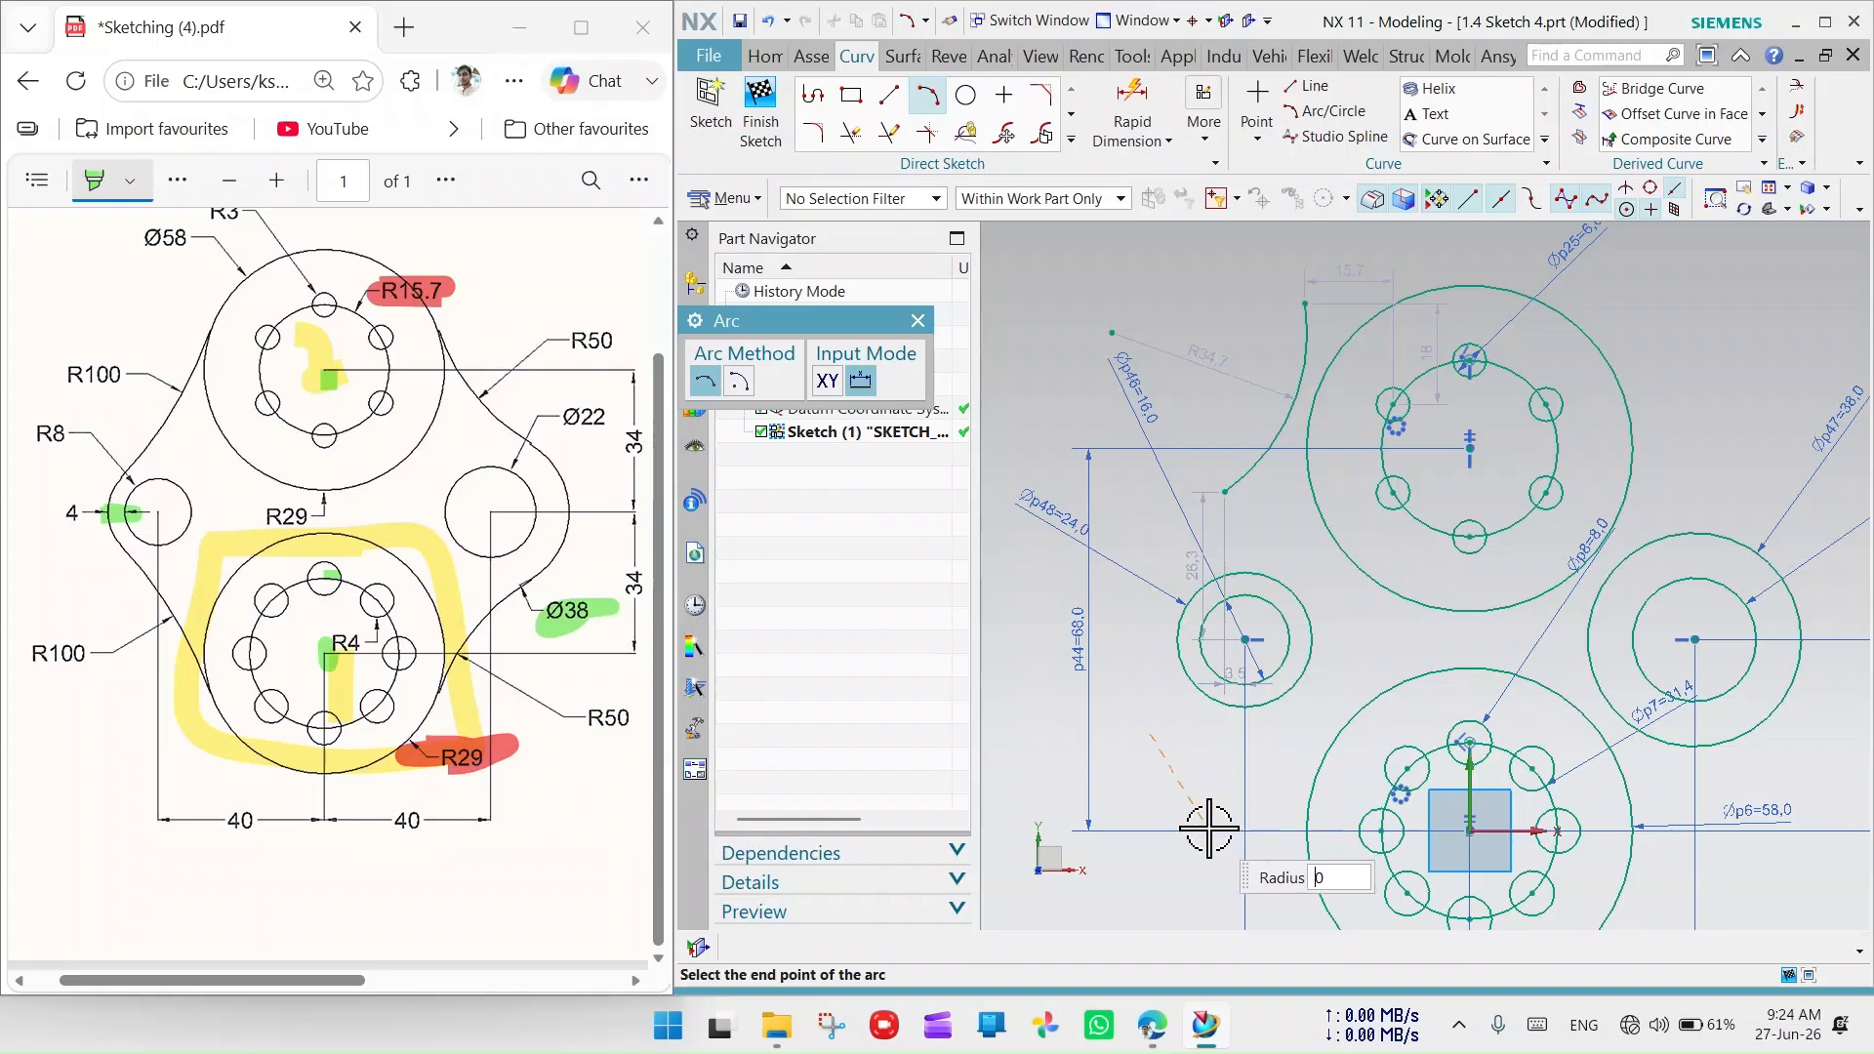
{"action": "left_click", "coordinate": [1210, 827]}
{"action": "left_click", "coordinate": [1204, 892]}
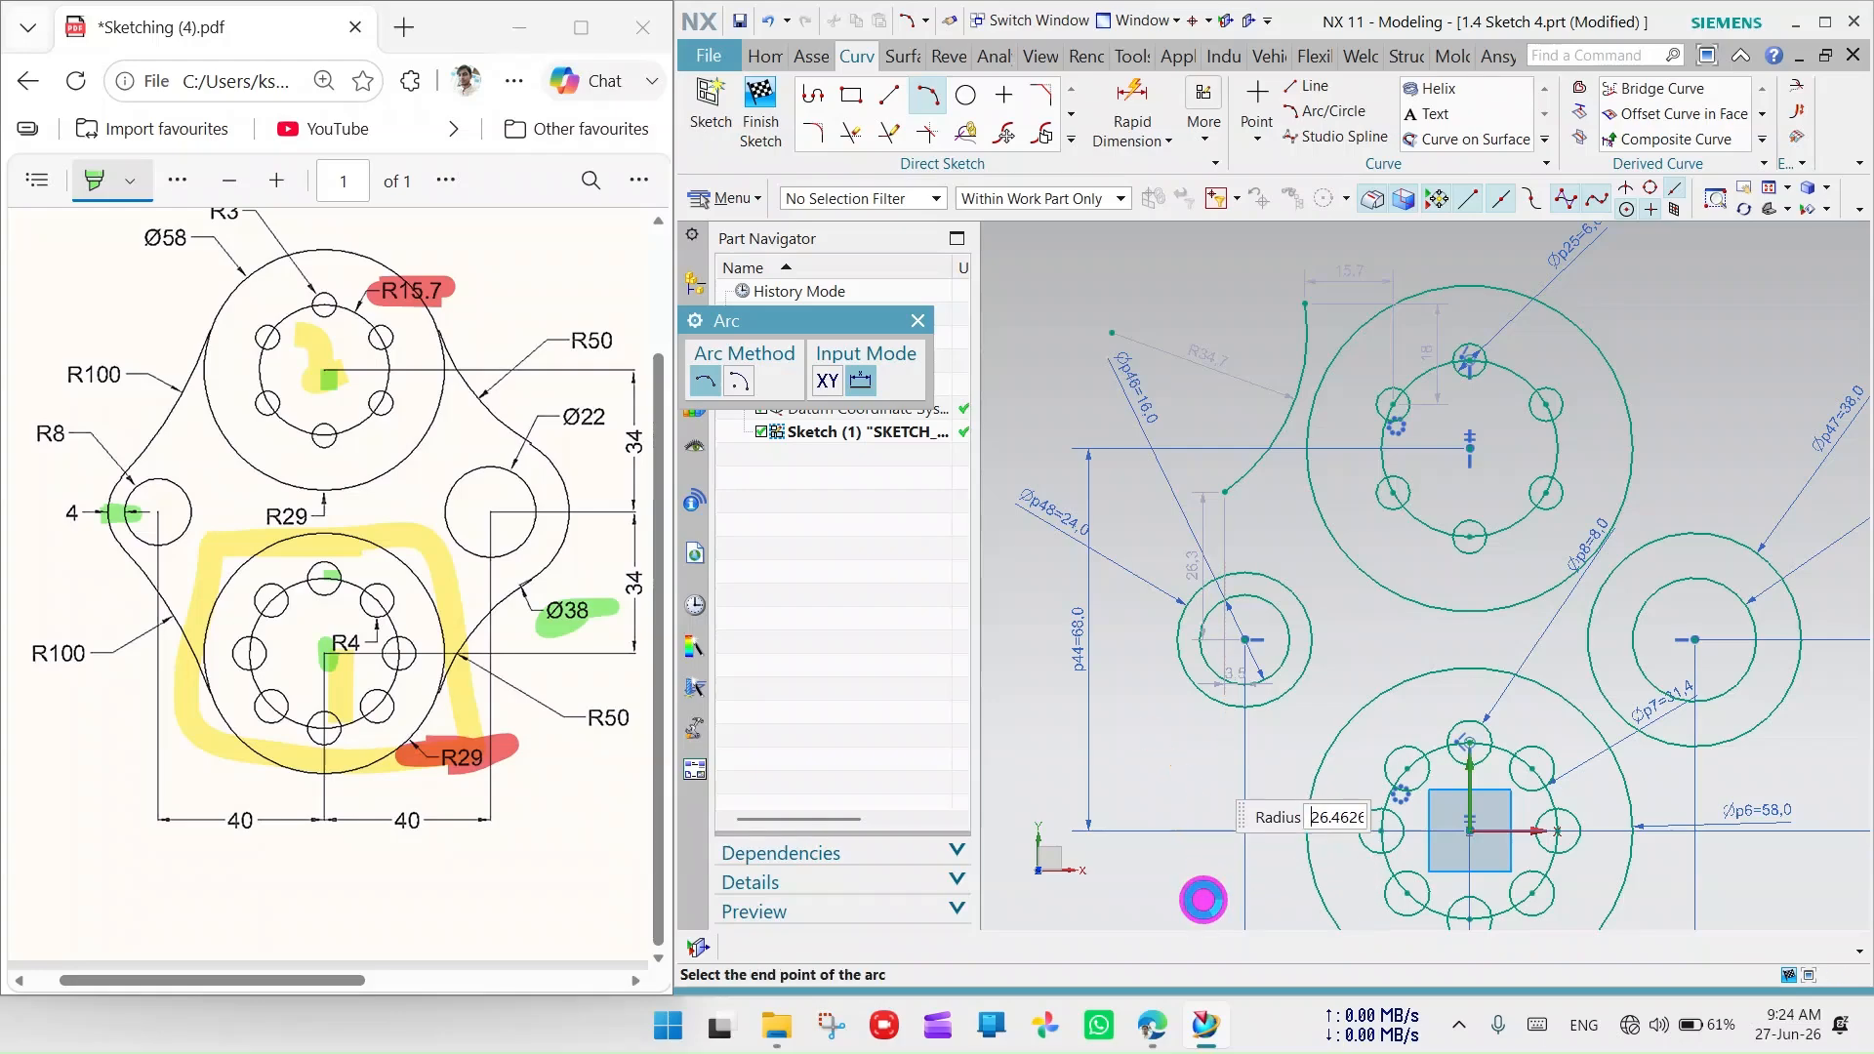
{"action": "key", "text": "Escape"}
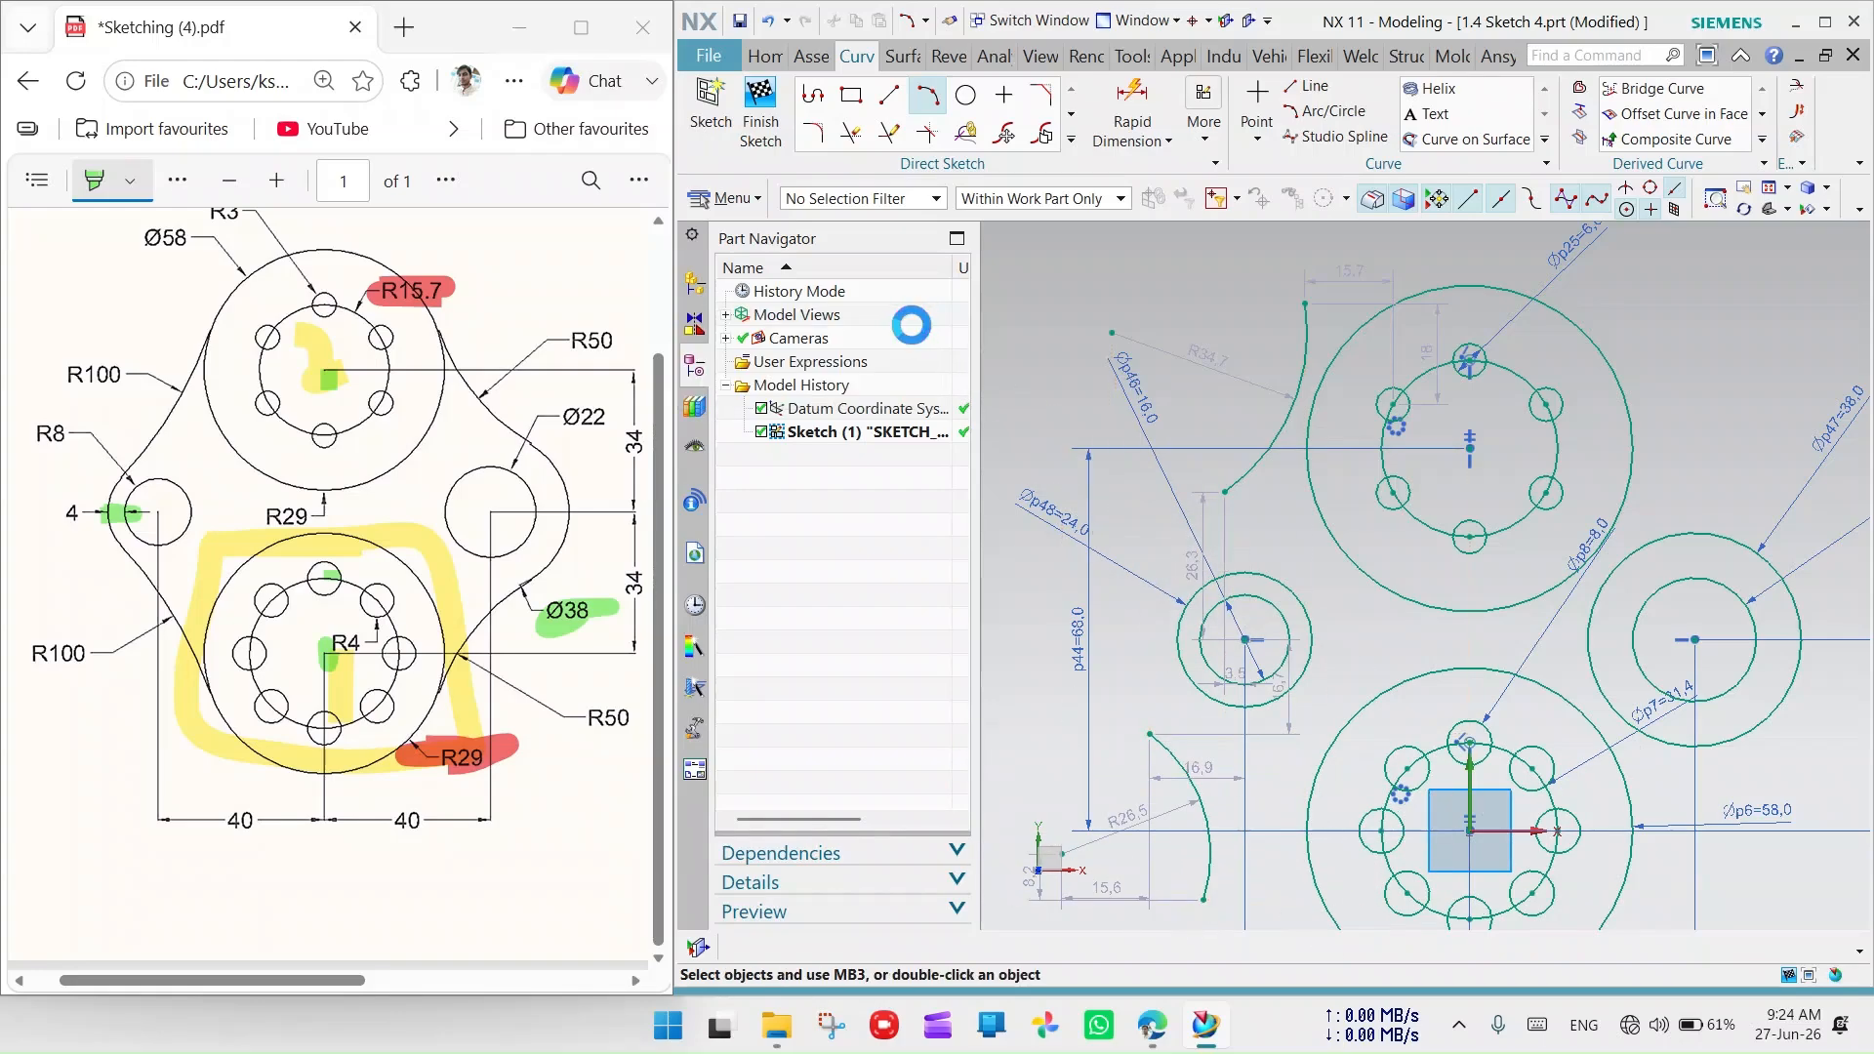
Make the upper-left arc tangent to the left boss's outer circle and to the large upper circle
{"action": "scroll", "coordinate": [1262, 591], "scroll_direction": "up", "scroll_amount": 3}
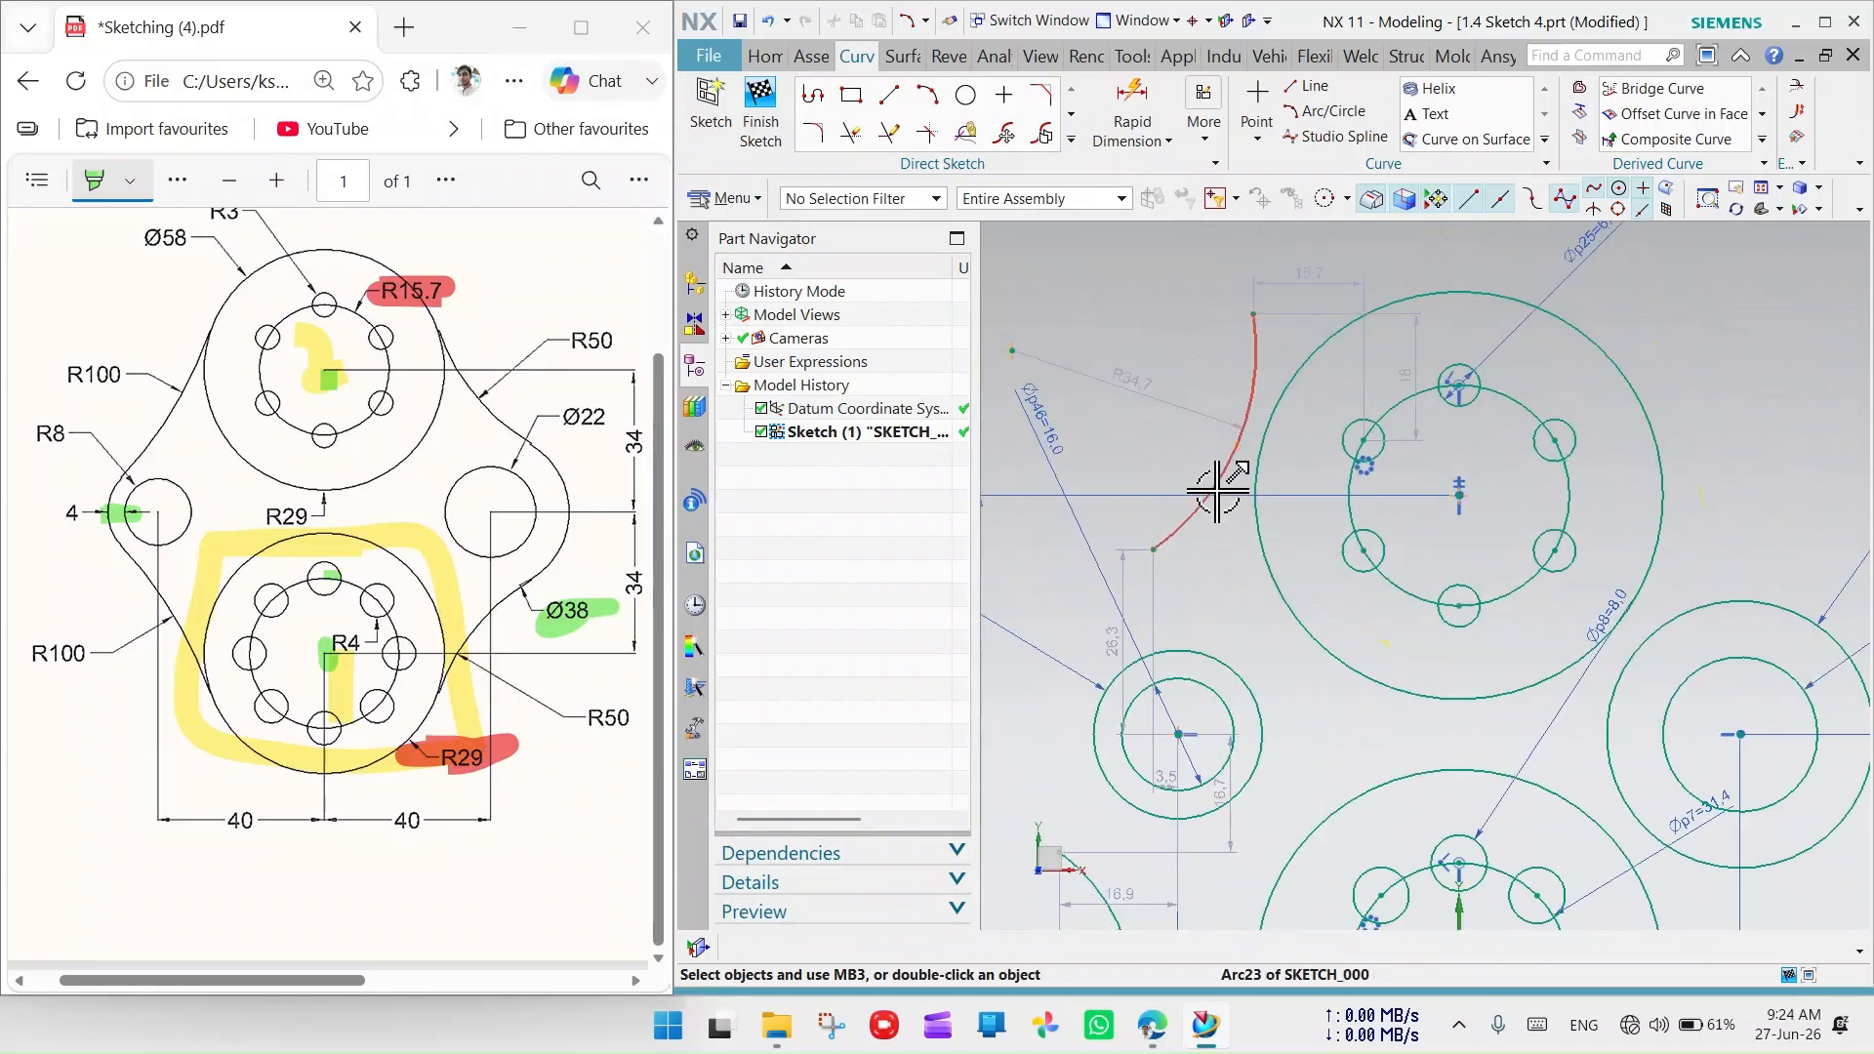
{"action": "left_click", "coordinate": [1215, 488]}
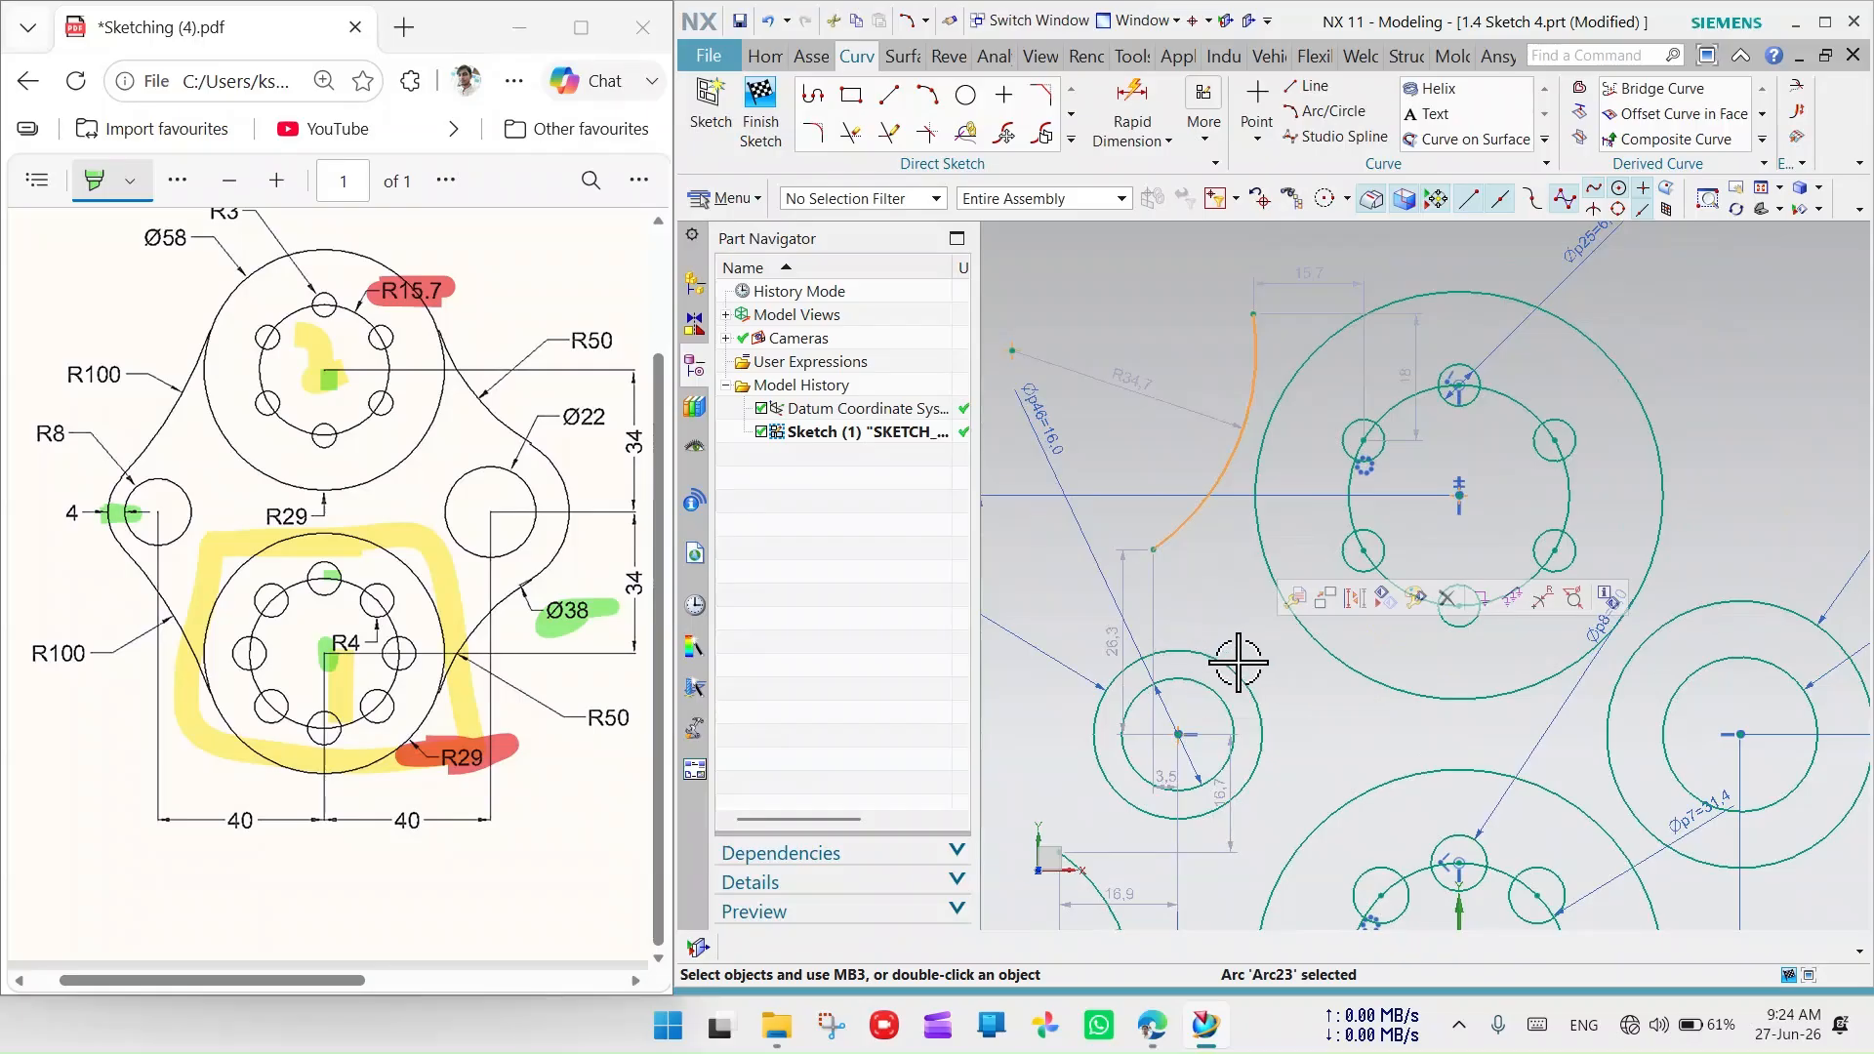
{"action": "left_click", "coordinate": [1208, 656]}
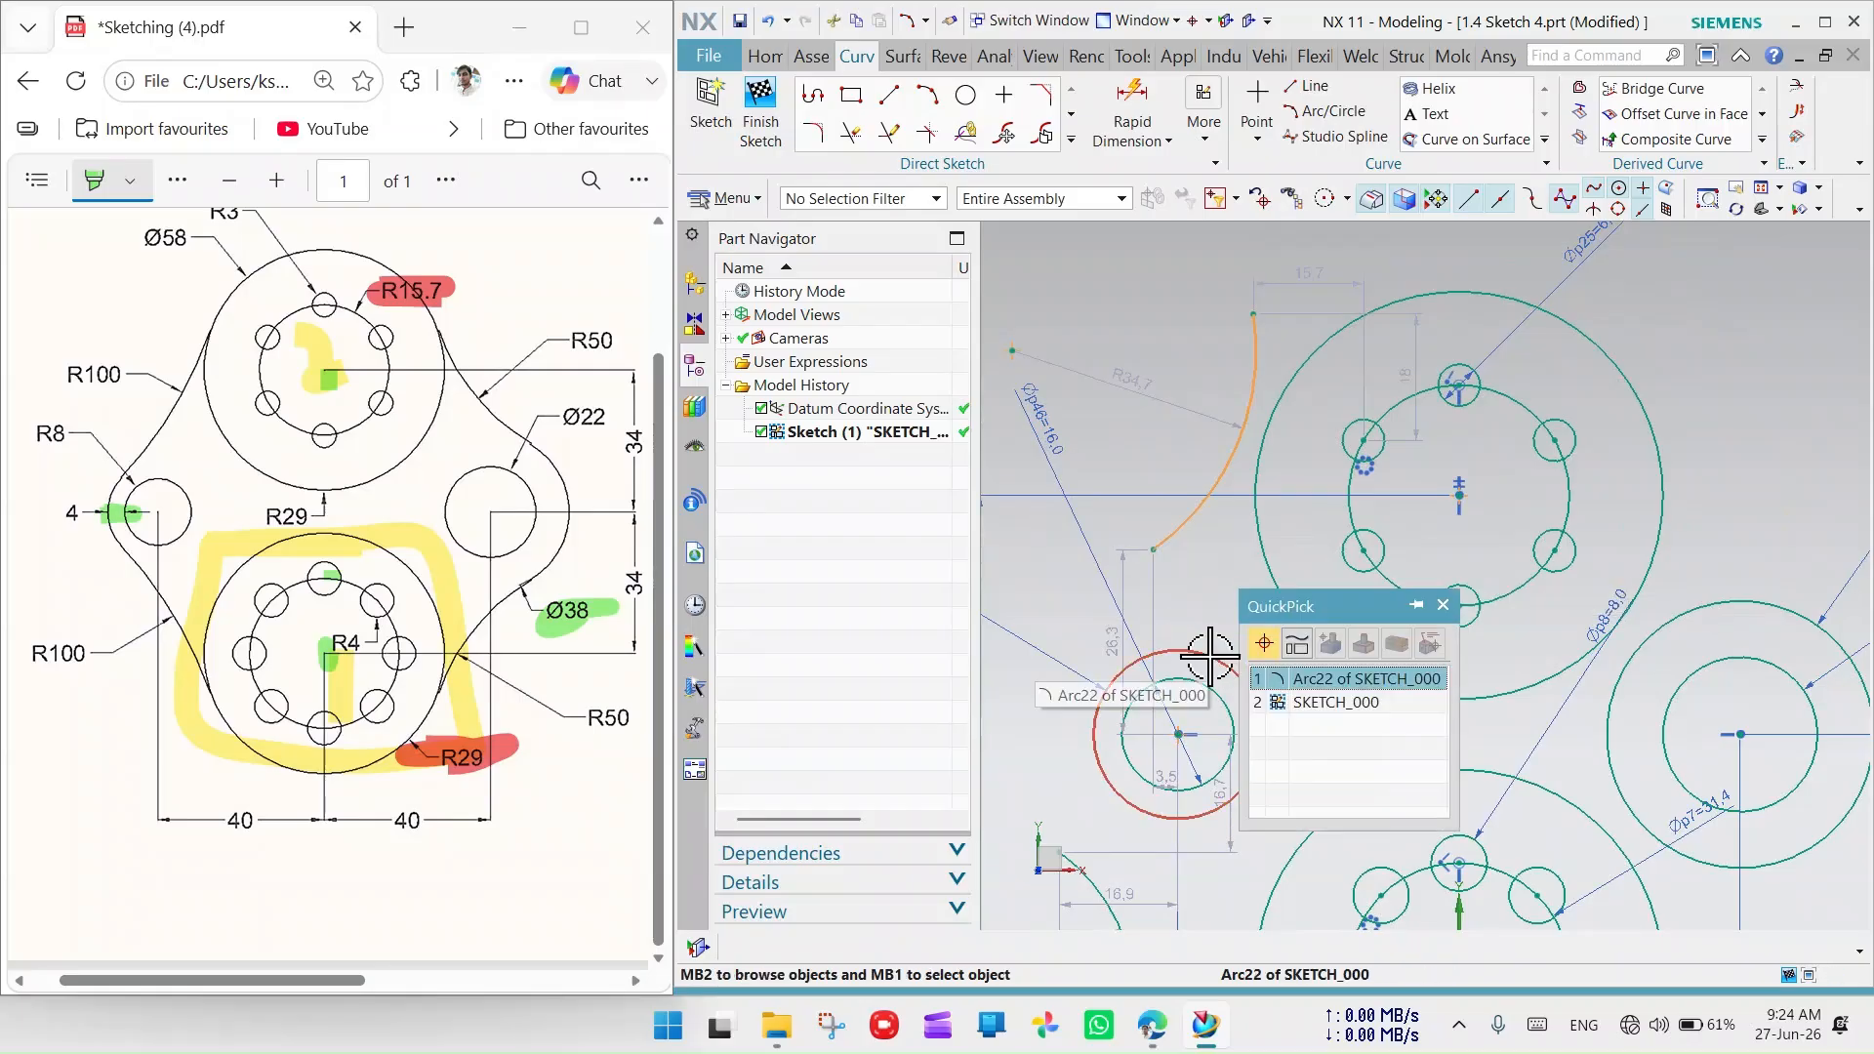
{"action": "left_click", "coordinate": [1310, 678]}
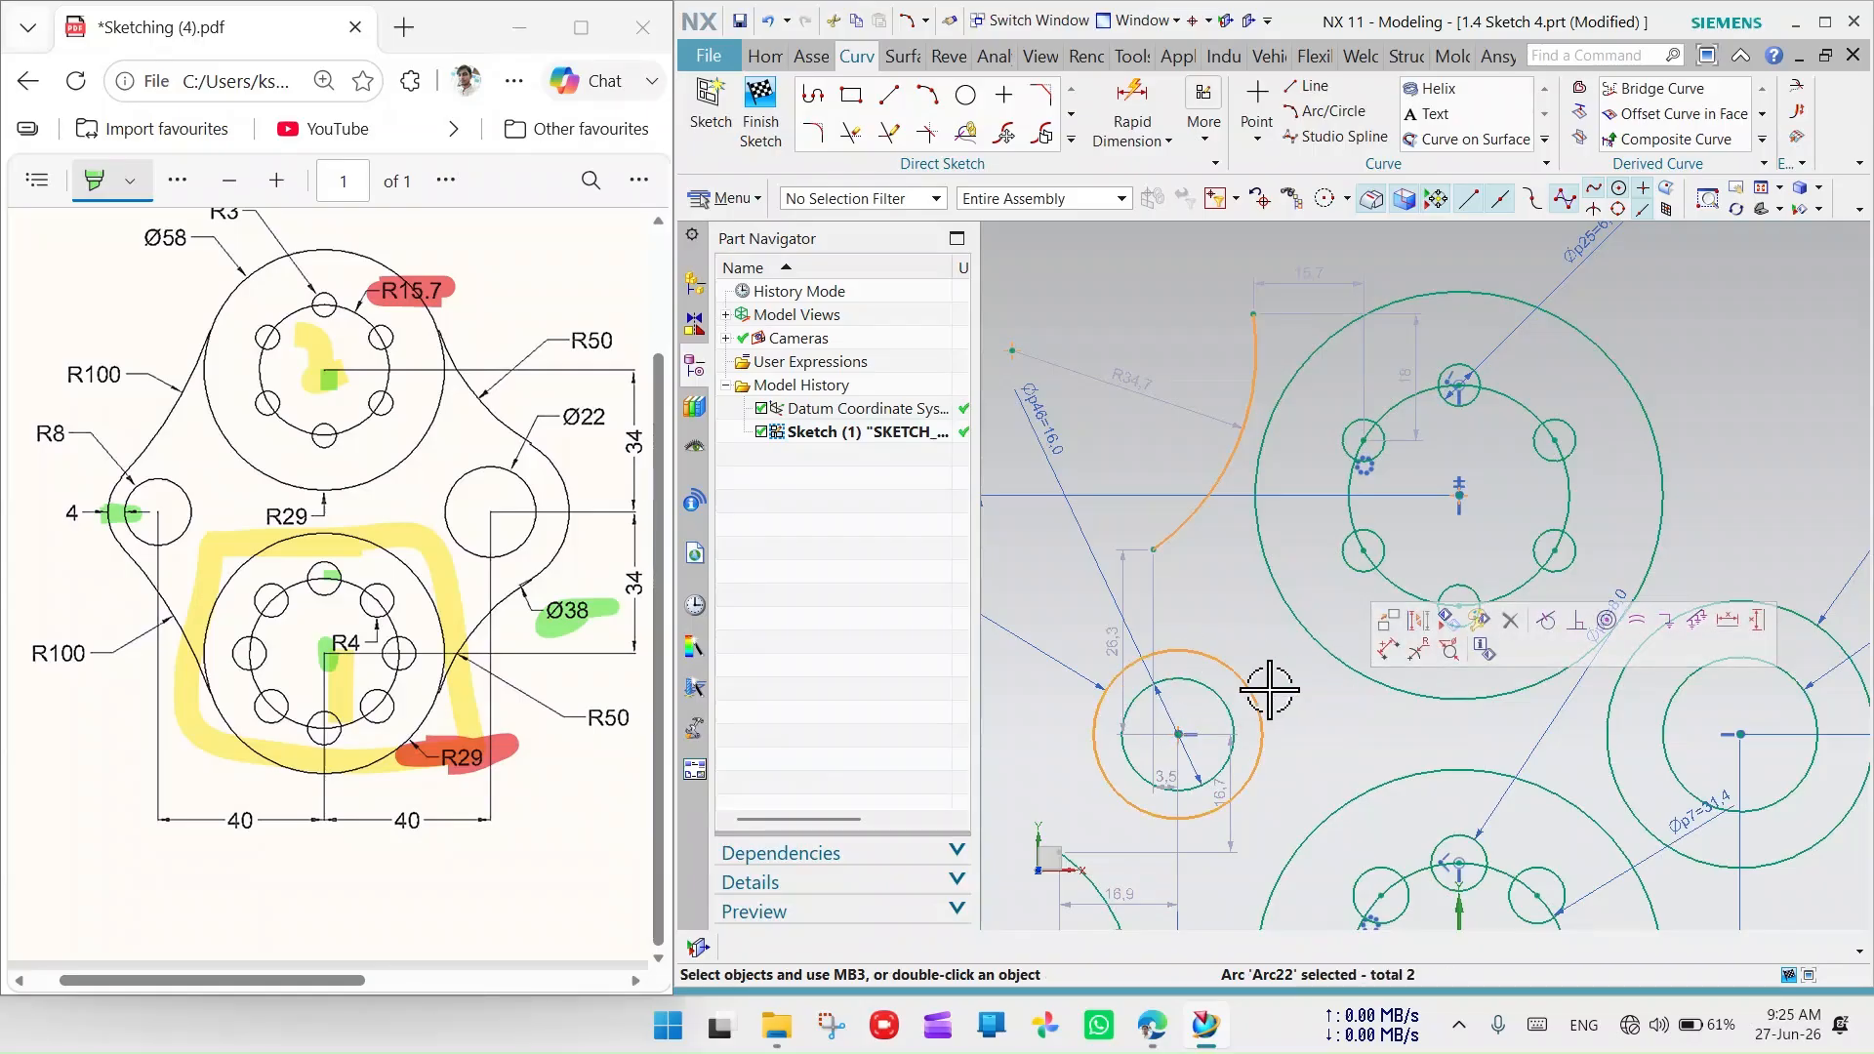
{"action": "left_click", "coordinate": [1570, 630]}
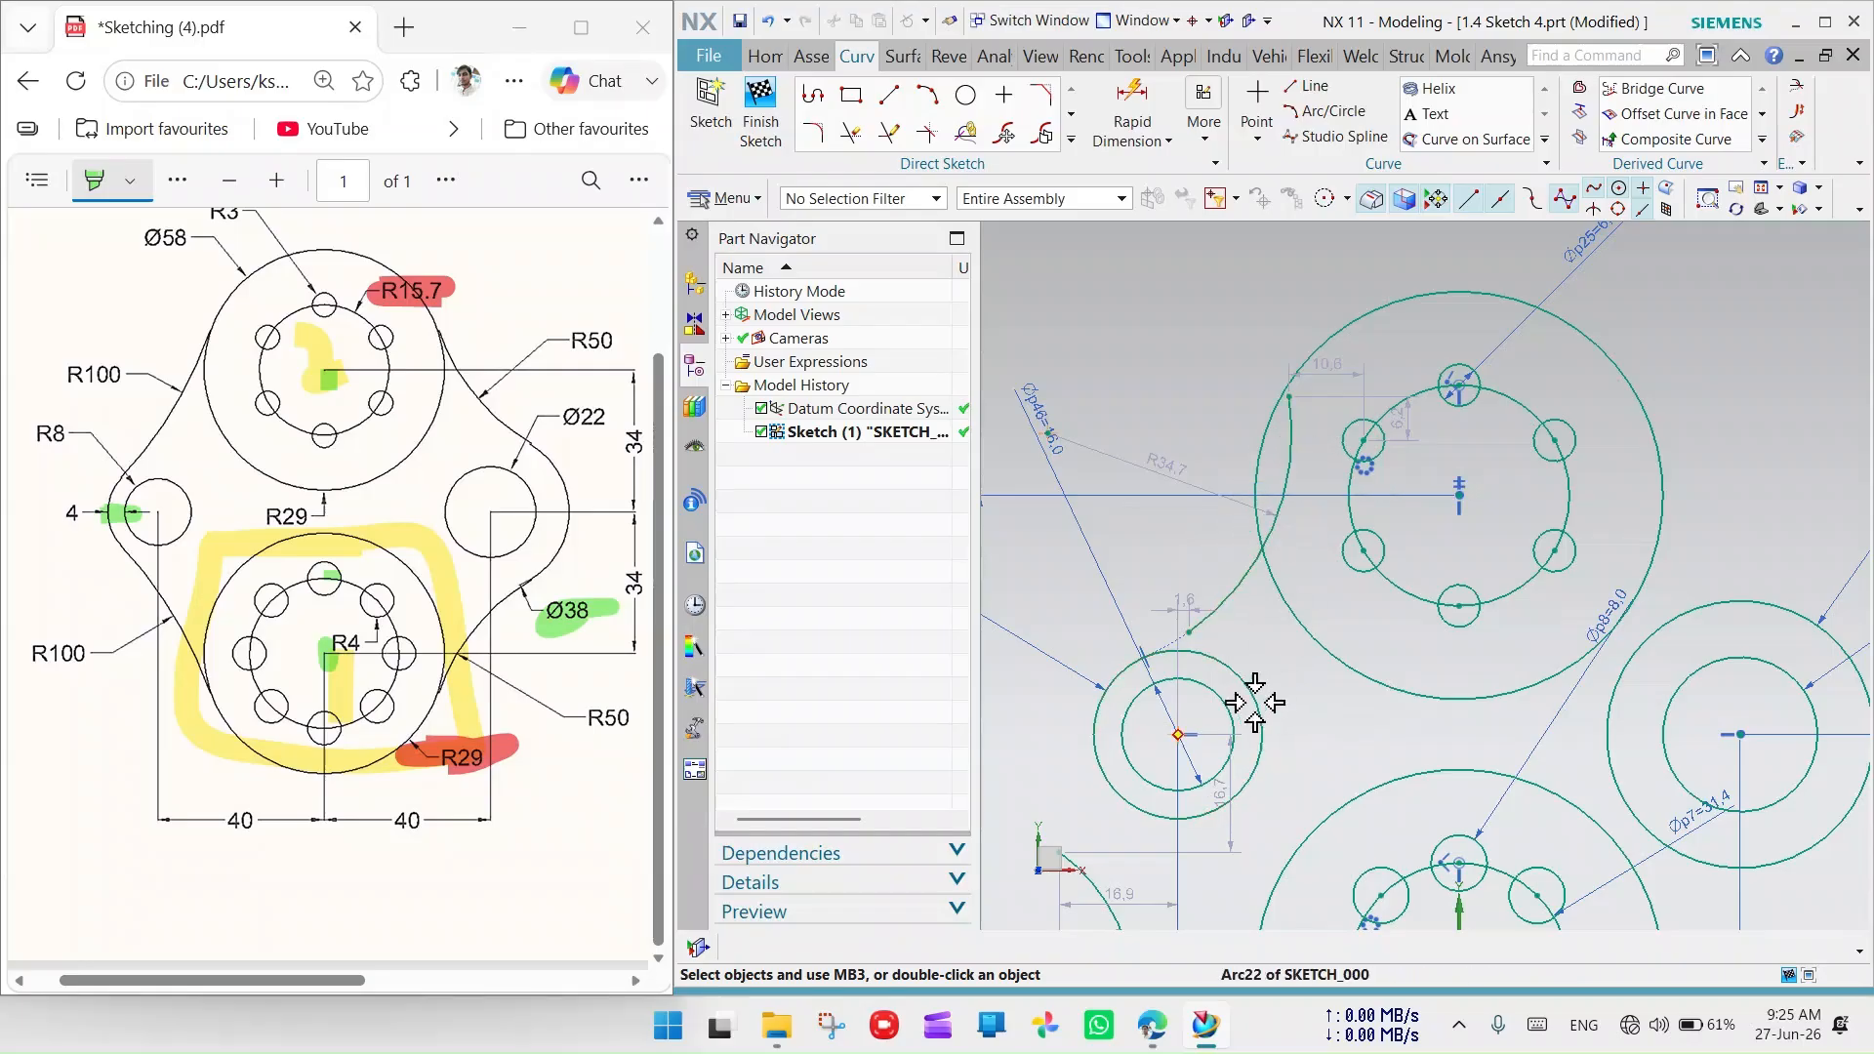
{"action": "left_click", "coordinate": [1280, 597]}
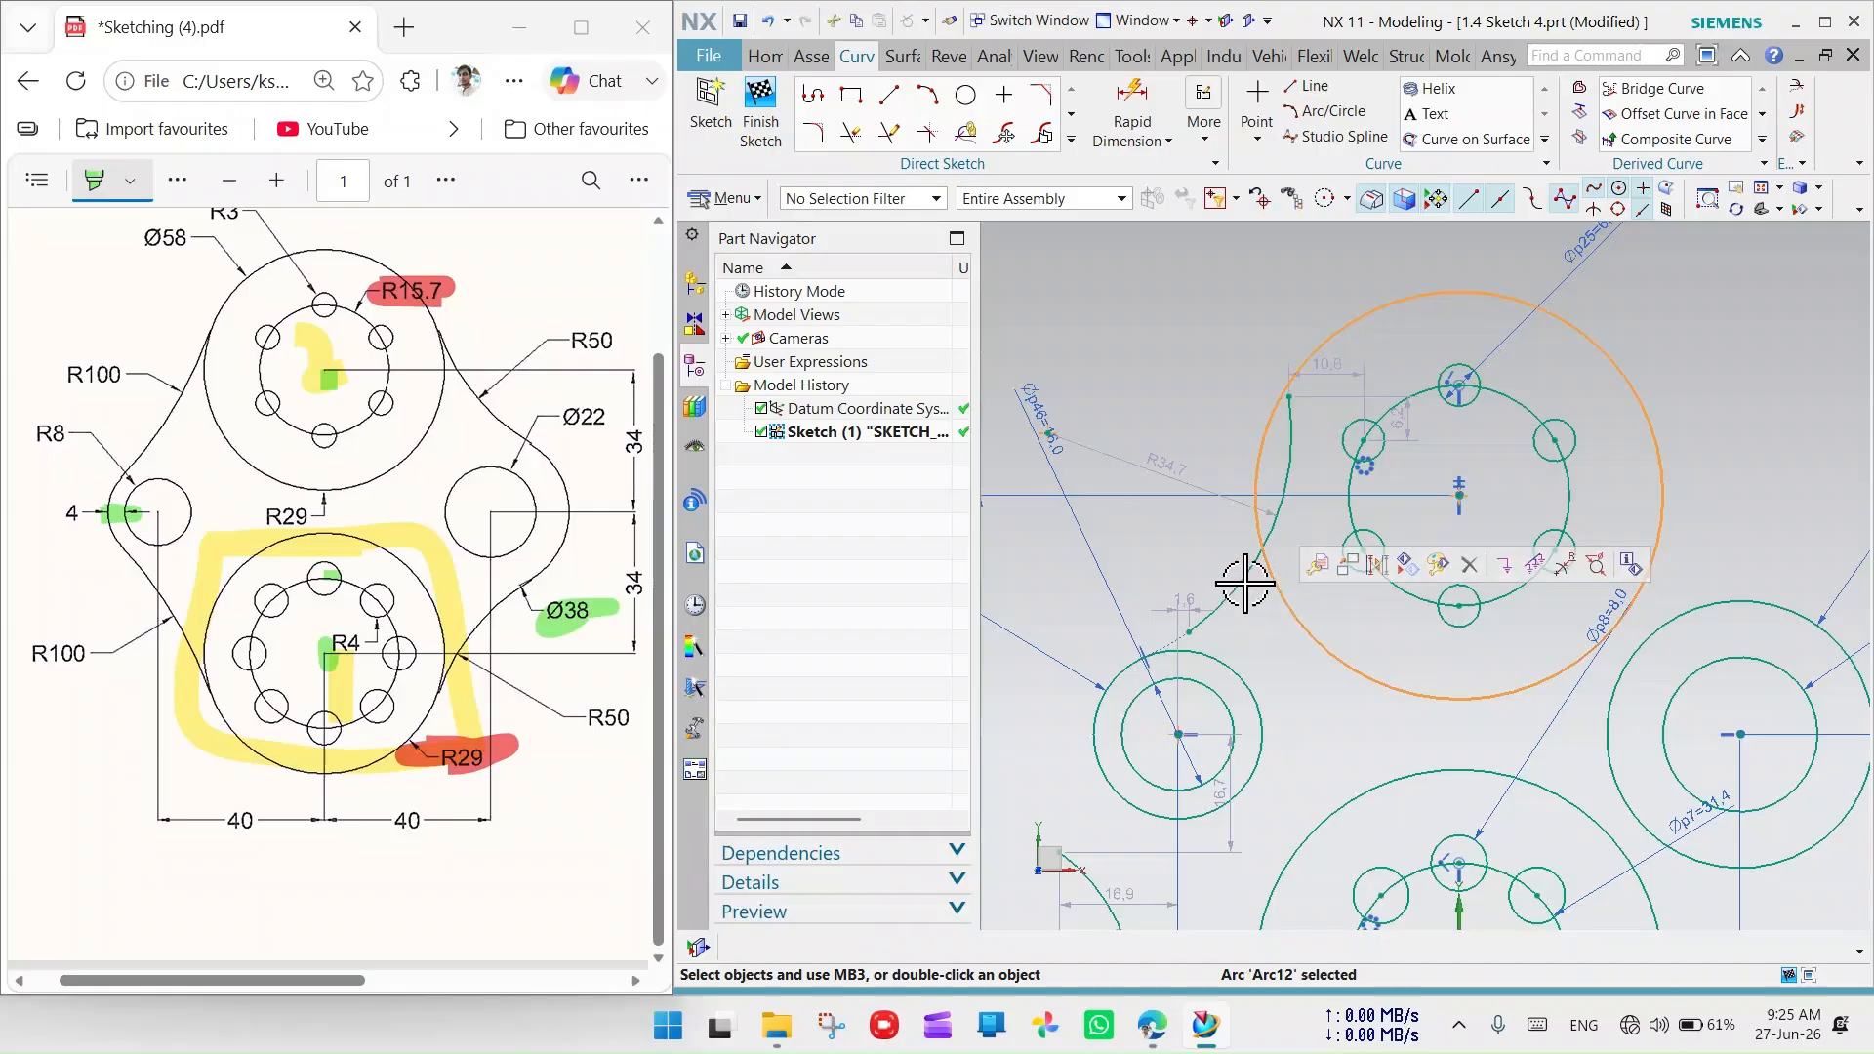
{"action": "left_click", "coordinate": [1249, 579]}
{"action": "left_click", "coordinate": [1444, 516]}
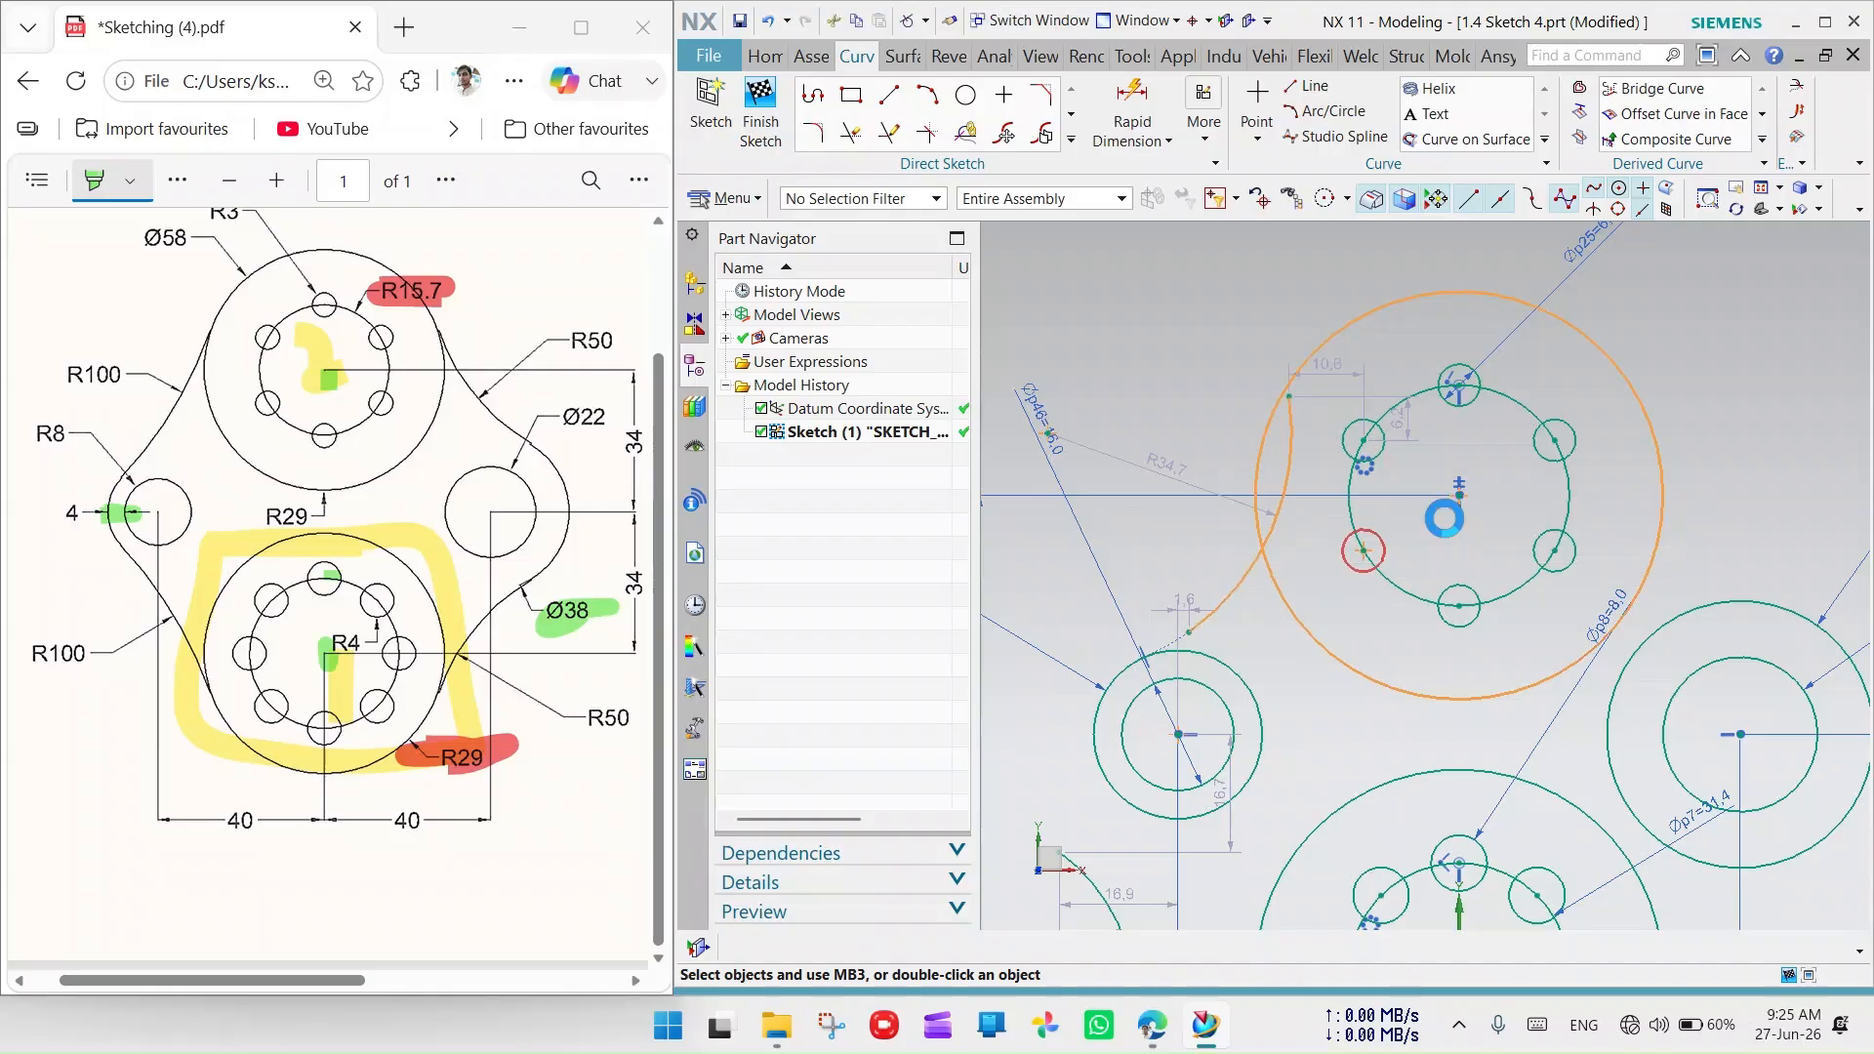
Extend the lower end of the upper-left arc to the left boss's outer circle with Quick Extend
{"action": "scroll", "coordinate": [1186, 522], "scroll_direction": "down", "scroll_amount": 2}
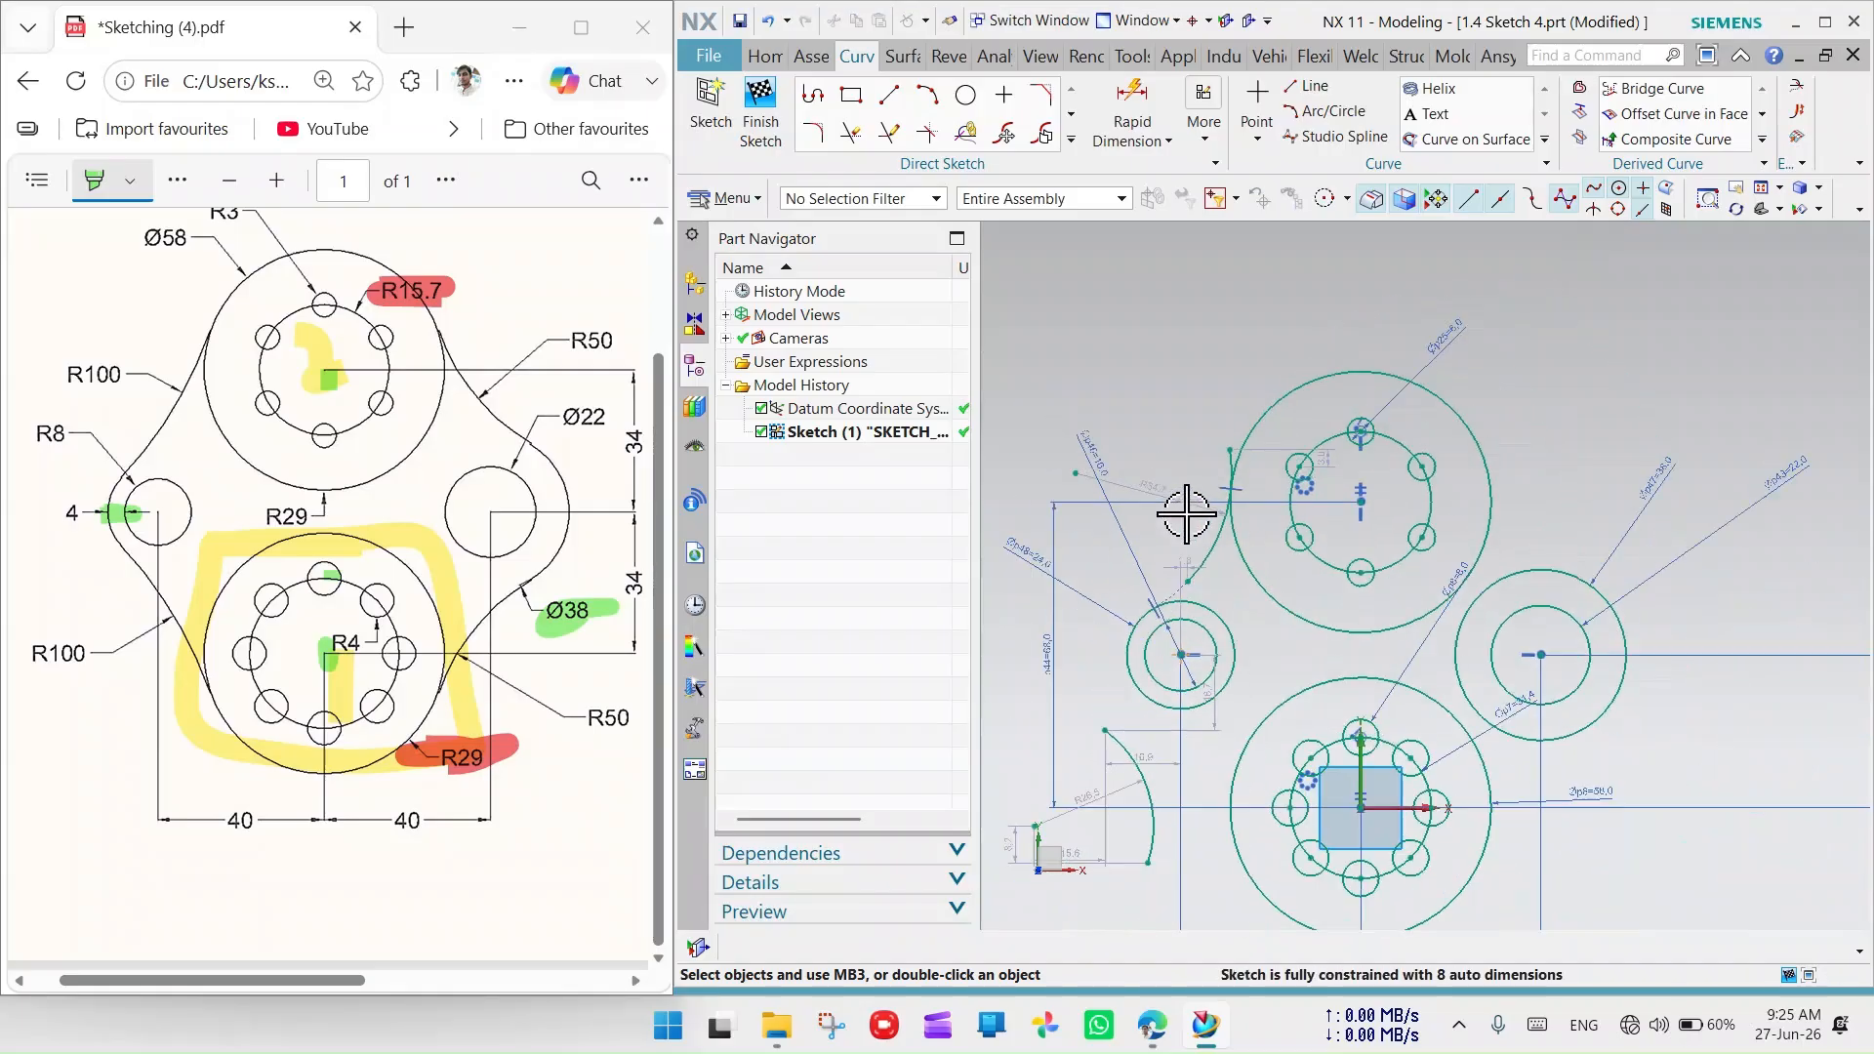
{"action": "scroll", "coordinate": [1213, 536], "scroll_direction": "up", "scroll_amount": 3}
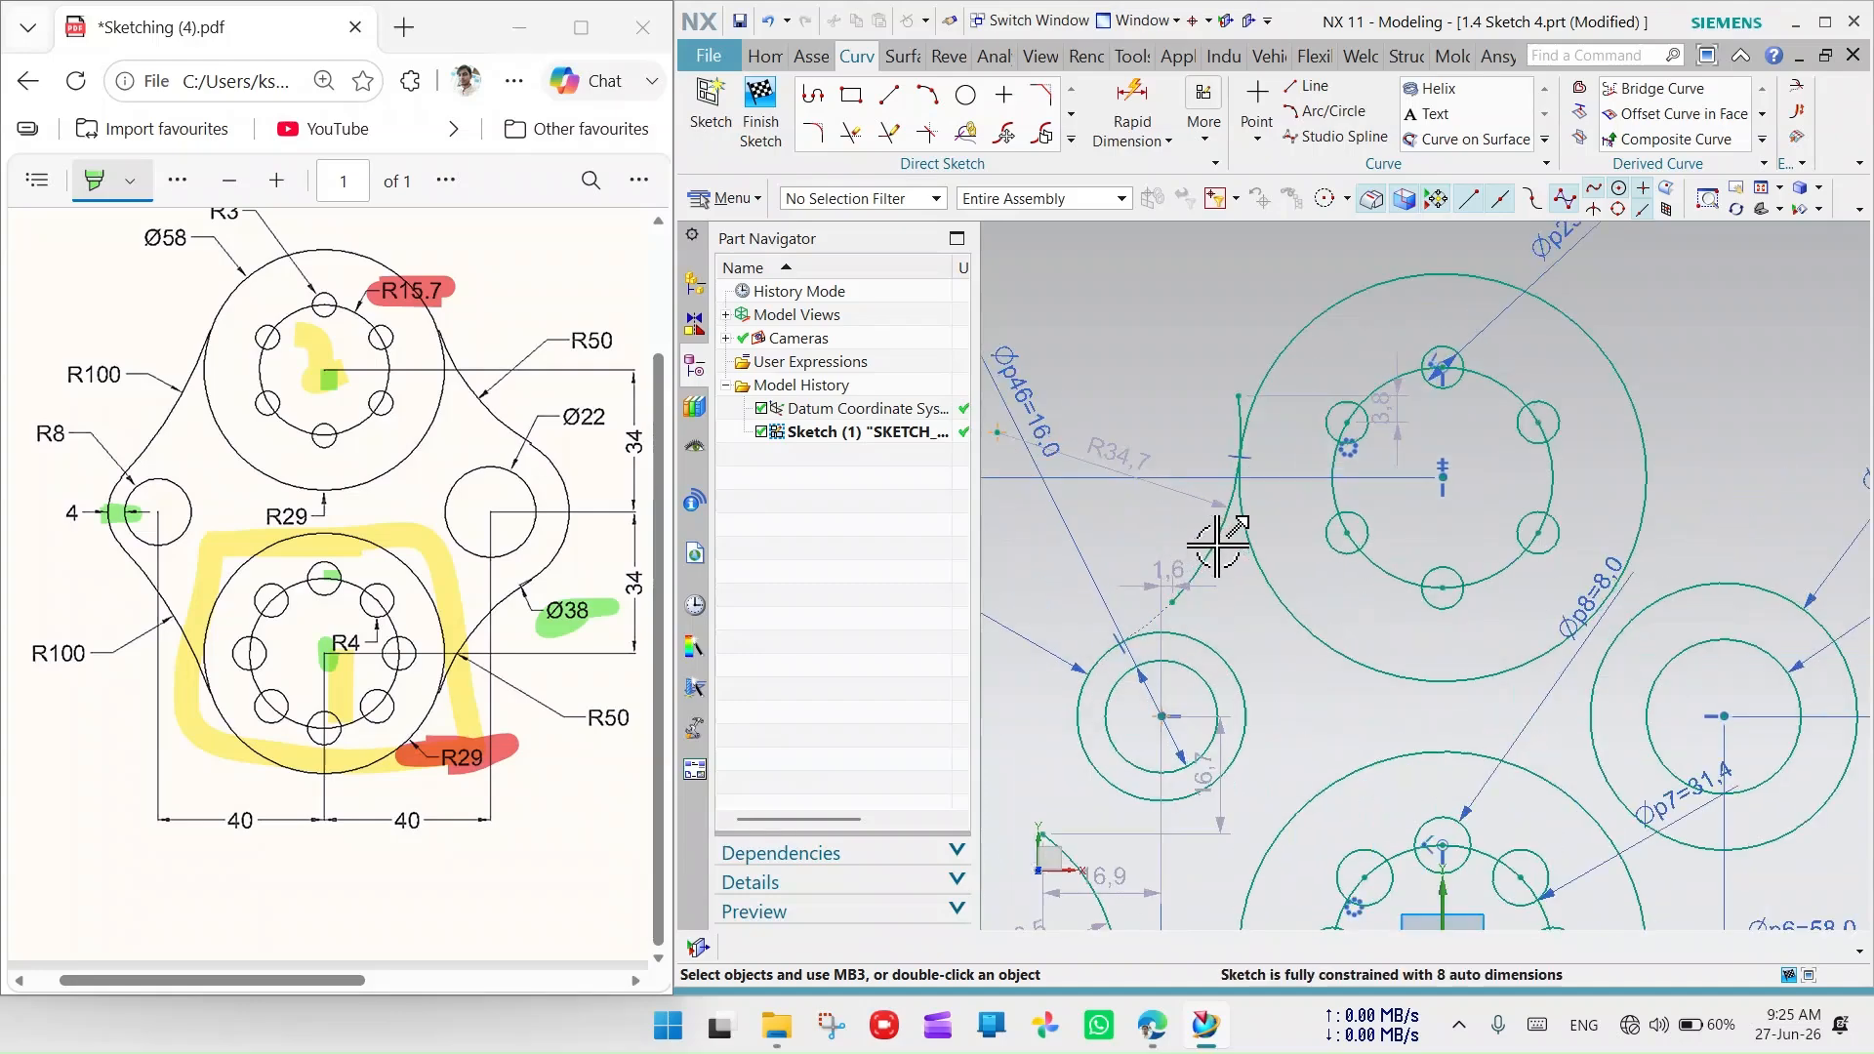
{"action": "left_click", "coordinate": [889, 132]}
{"action": "left_click", "coordinate": [1186, 583]}
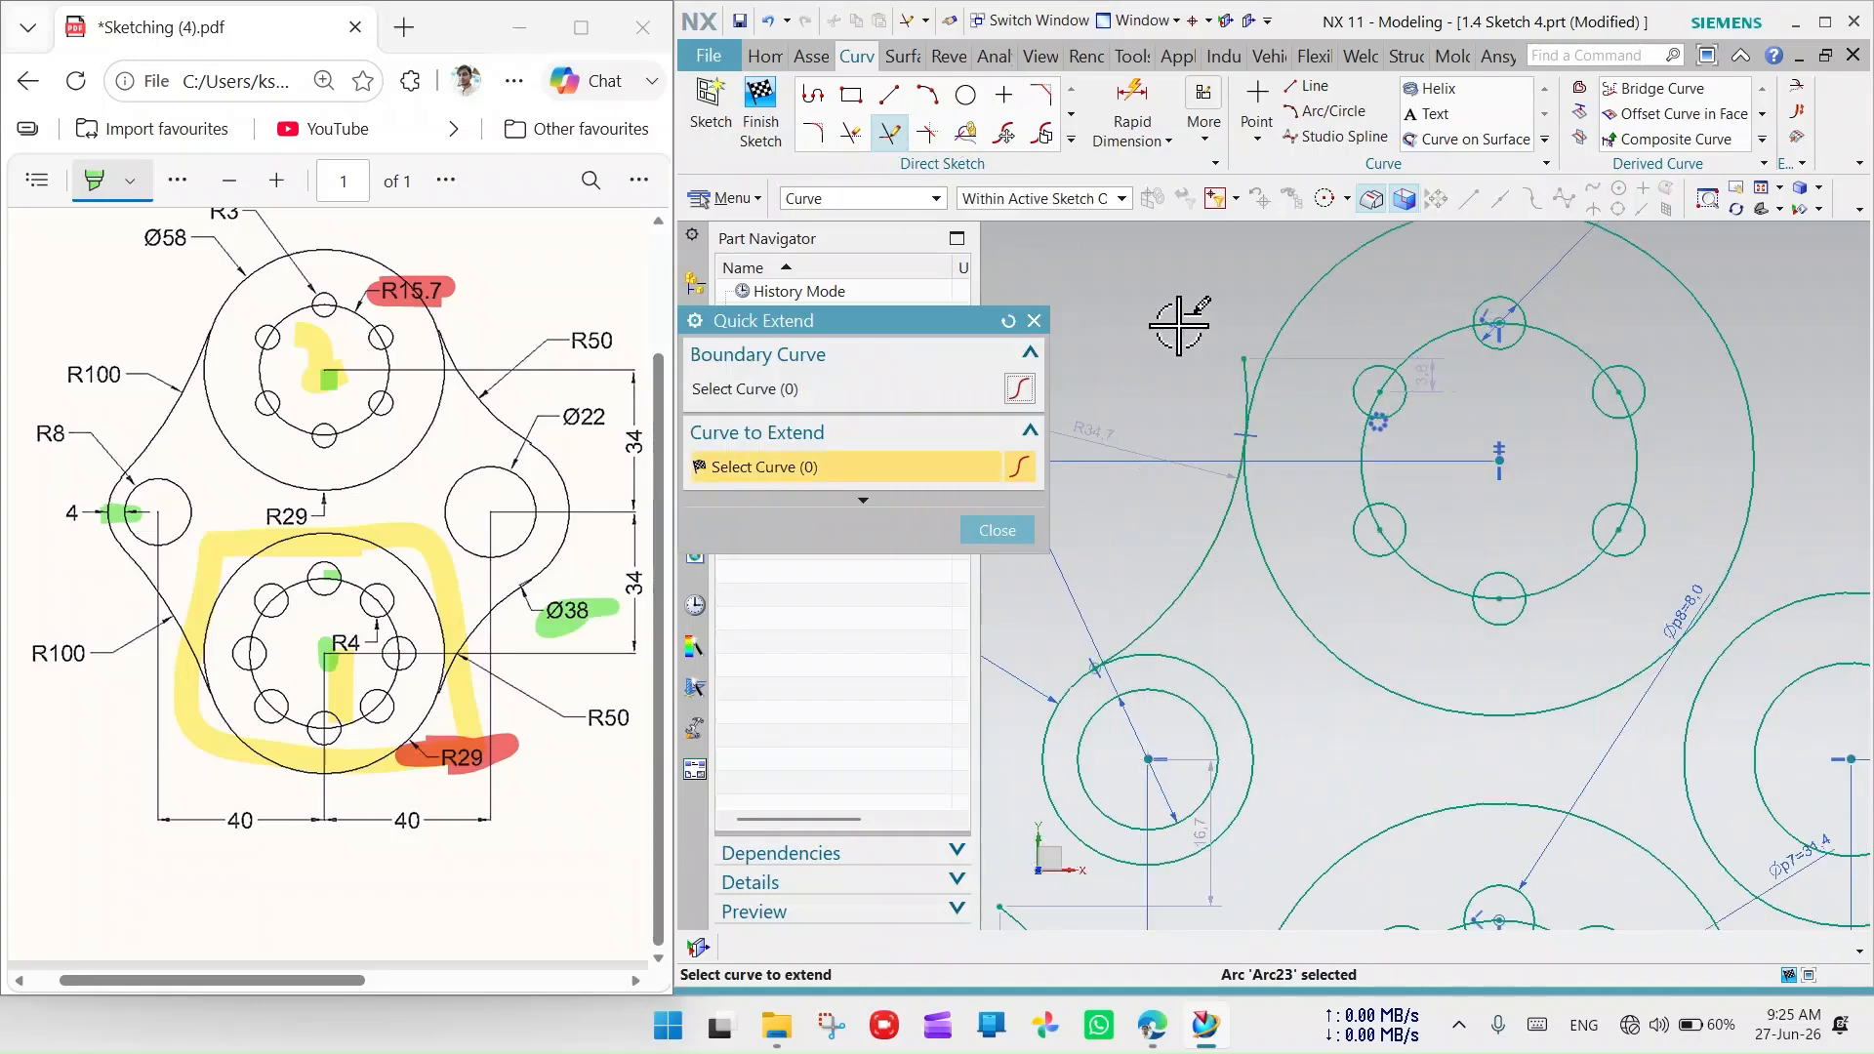
{"action": "left_click", "coordinate": [1034, 320]}
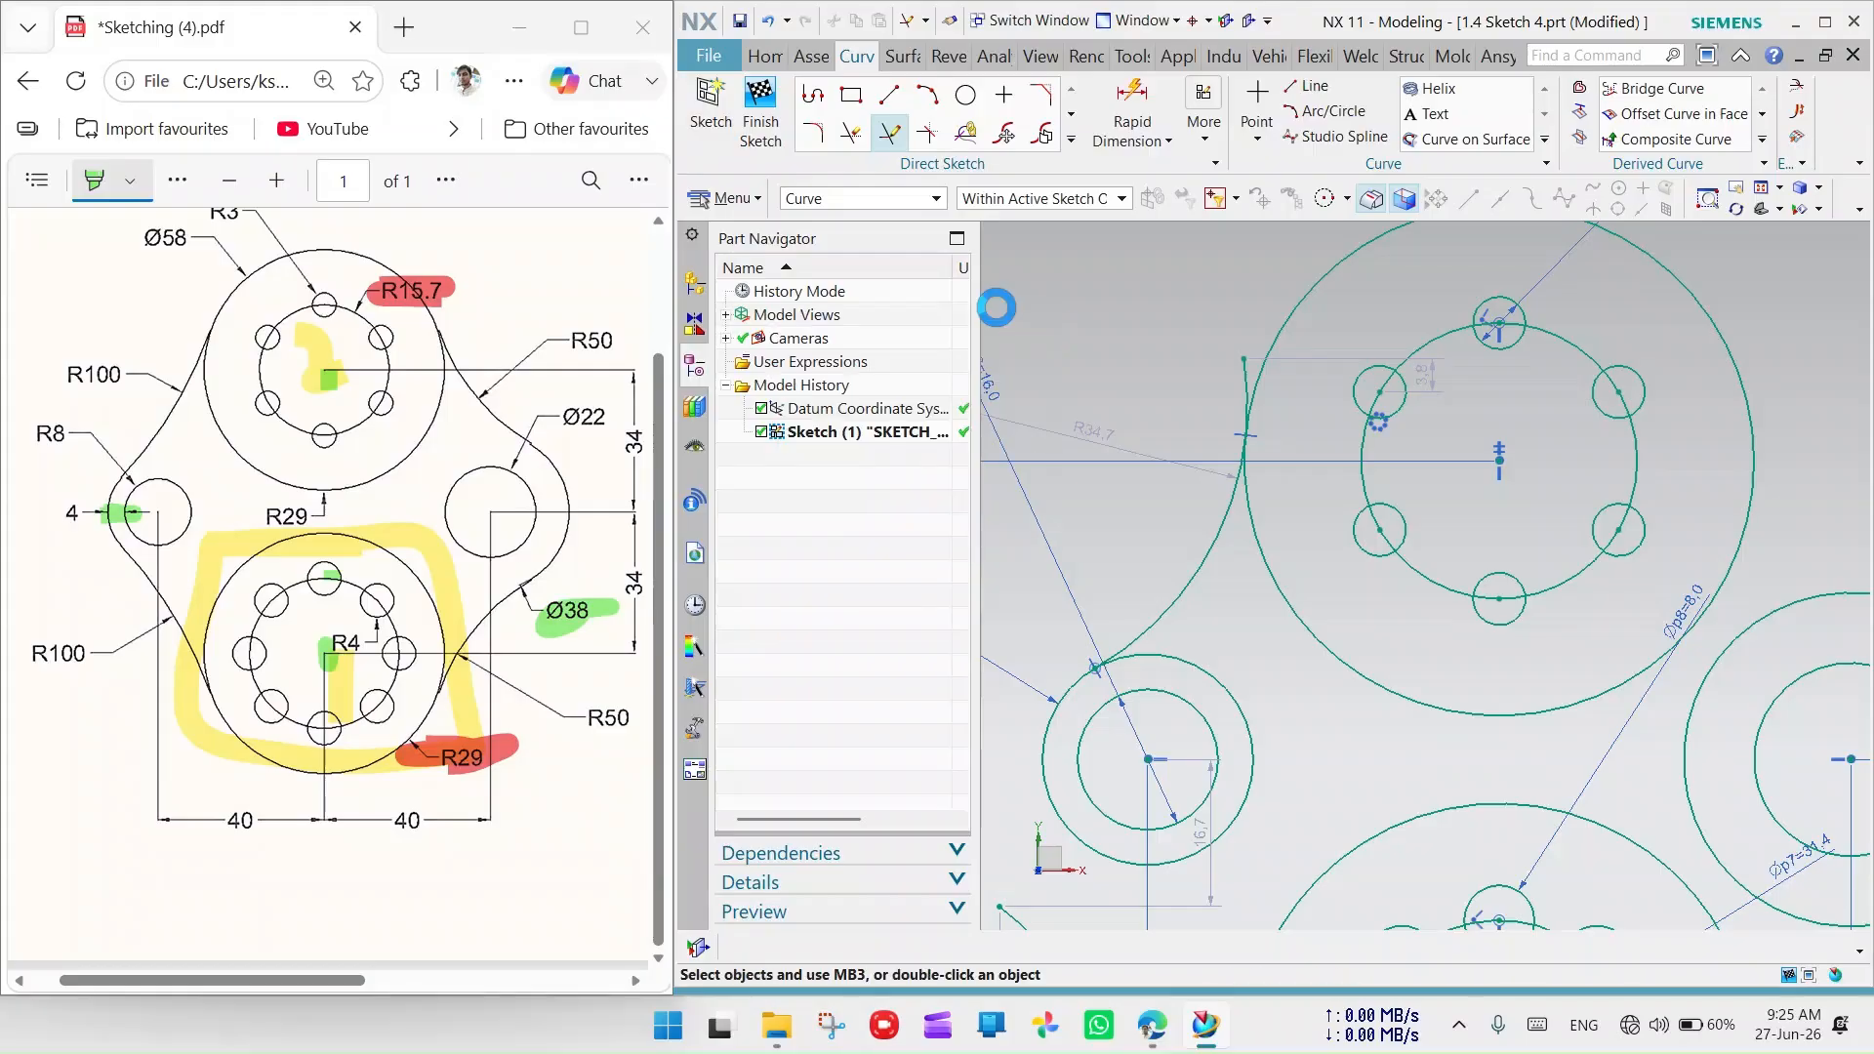
Trim the upper-left arc's excess beyond its tangent point on the large upper circle with Quick Trim
{"action": "left_click", "coordinate": [850, 131]}
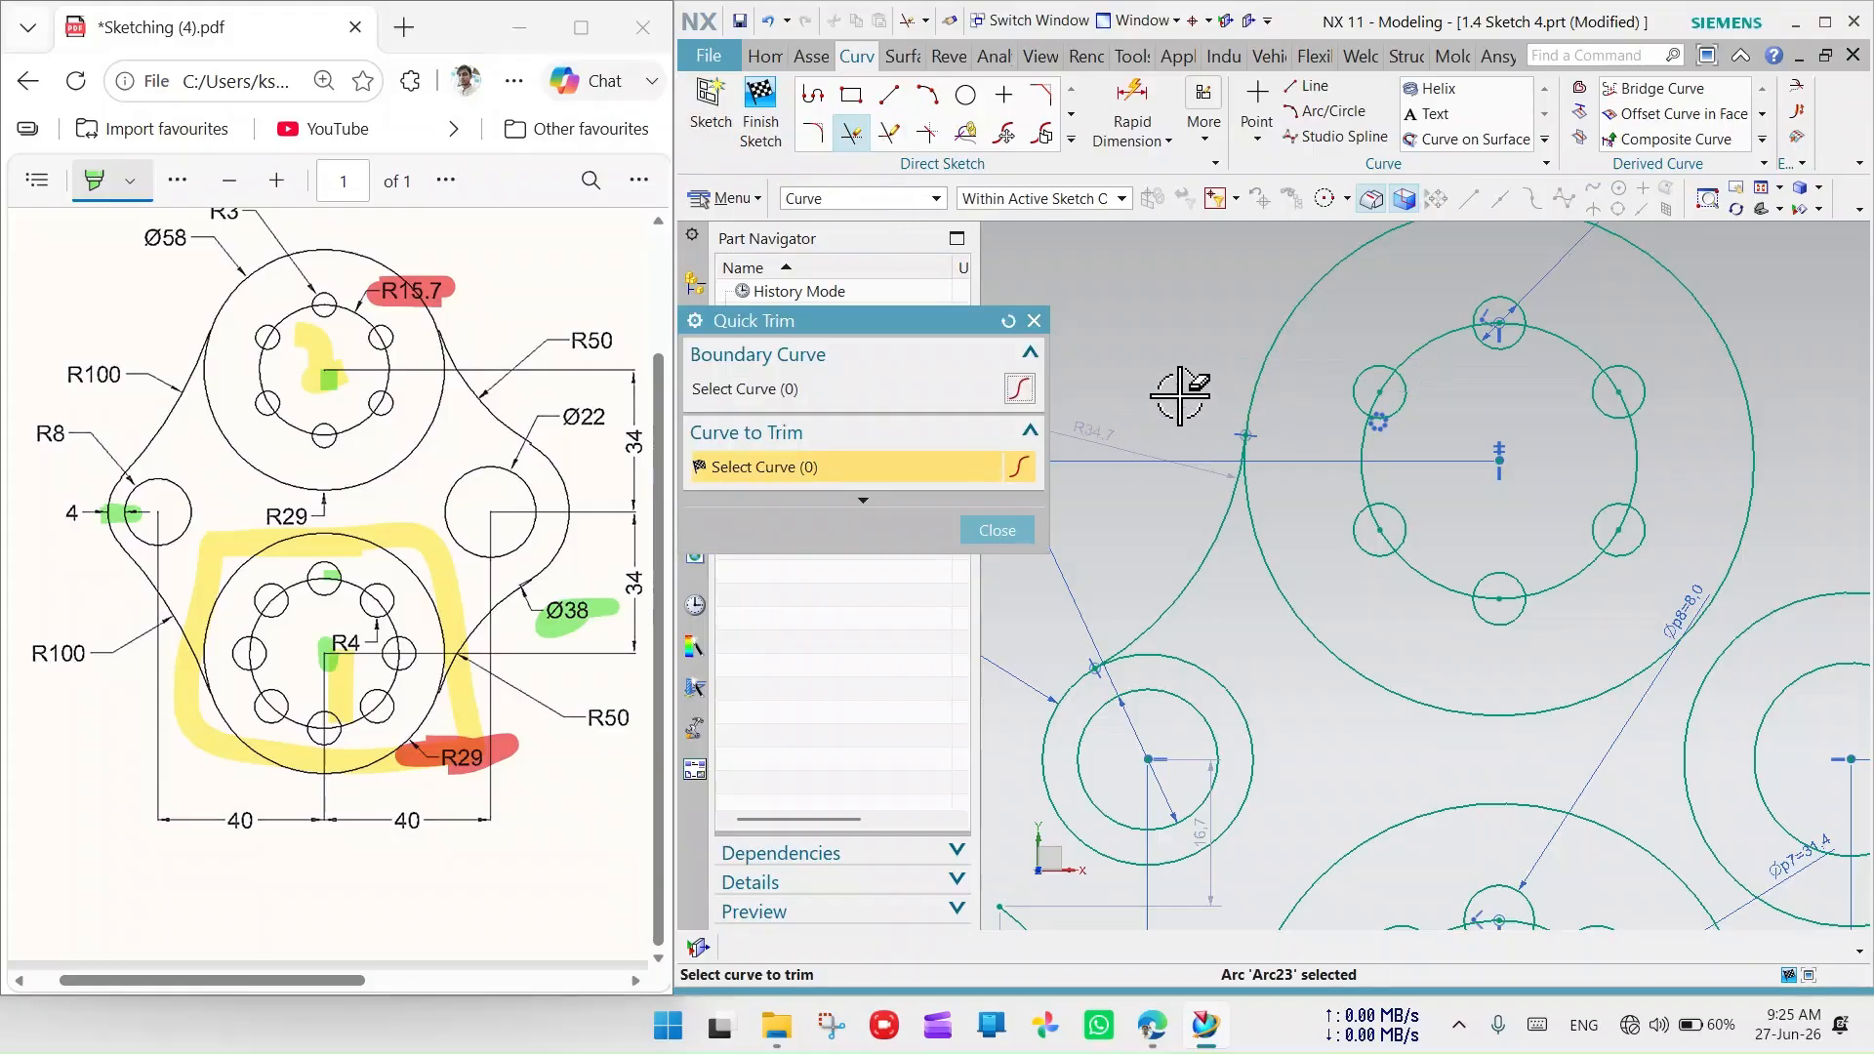
{"action": "scroll", "coordinate": [1182, 390], "scroll_direction": "down", "scroll_amount": 2}
{"action": "scroll", "coordinate": [1207, 469], "scroll_direction": "down", "scroll_amount": 2}
{"action": "scroll", "coordinate": [1083, 410], "scroll_direction": "up", "scroll_amount": 2}
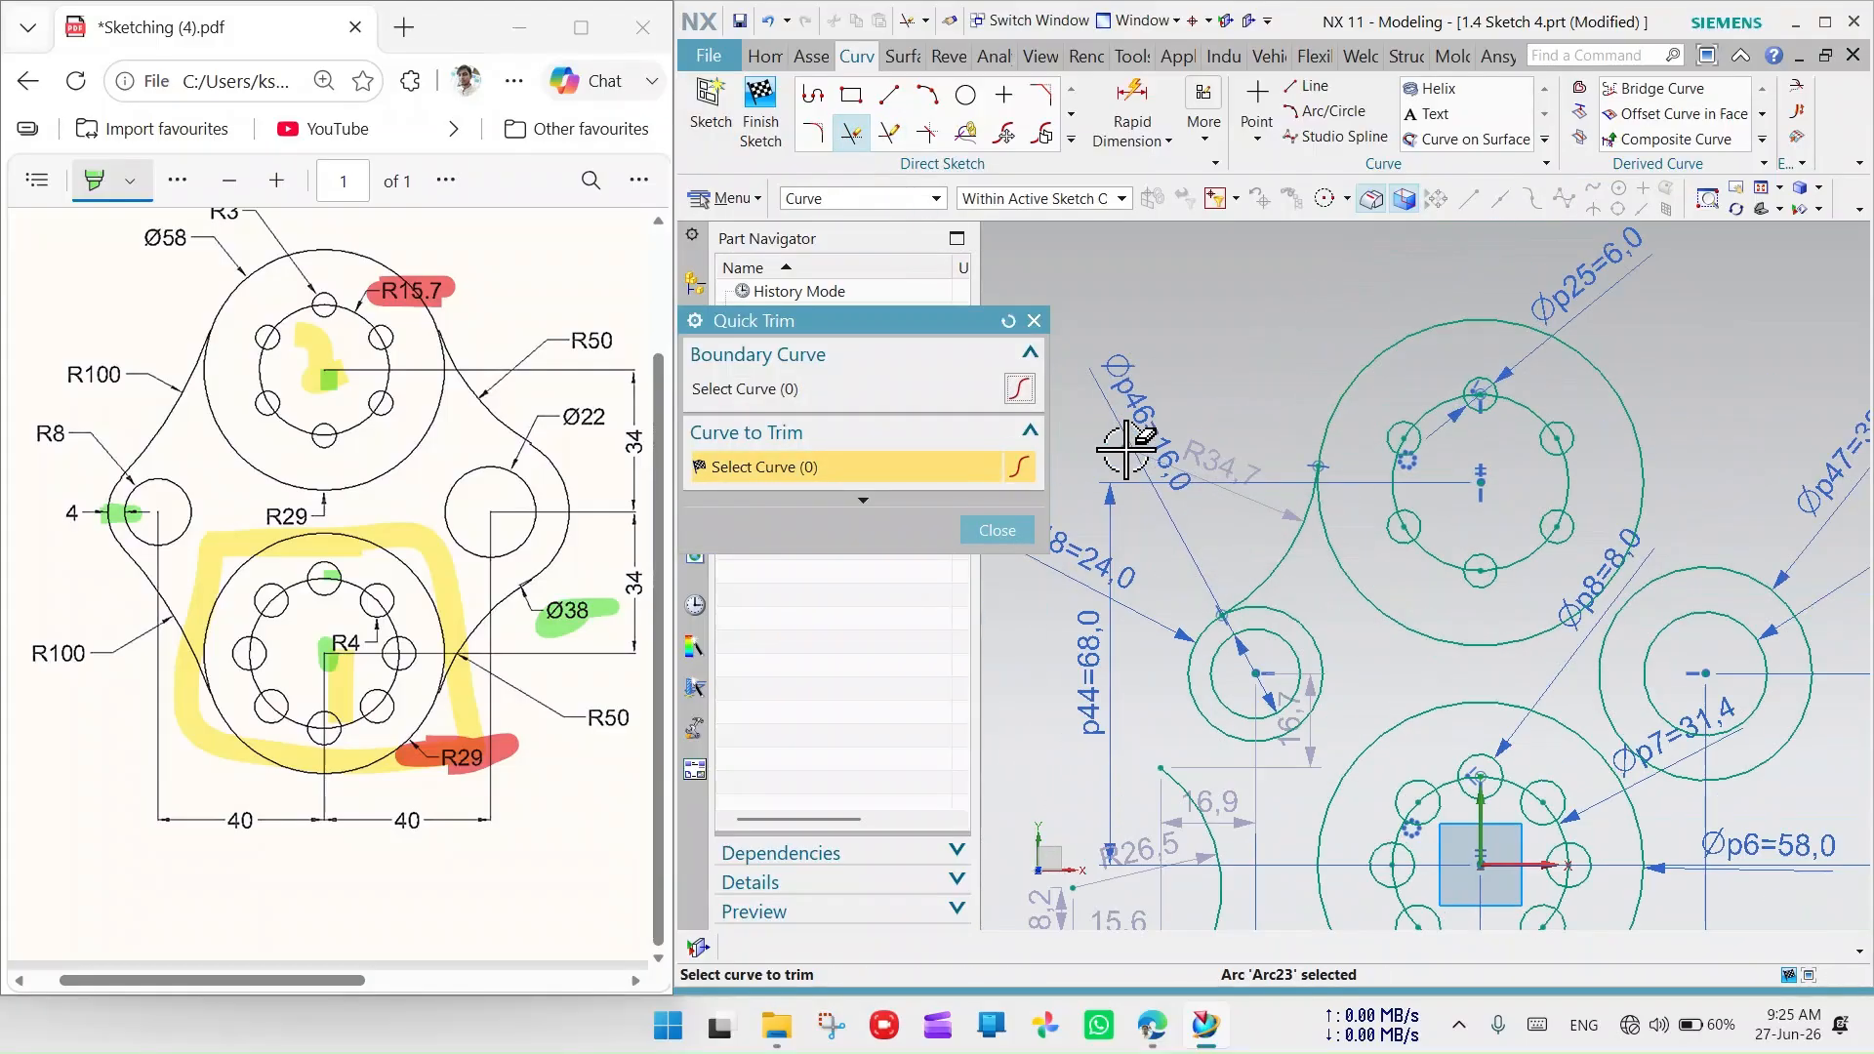
{"action": "left_click", "coordinate": [1034, 320]}
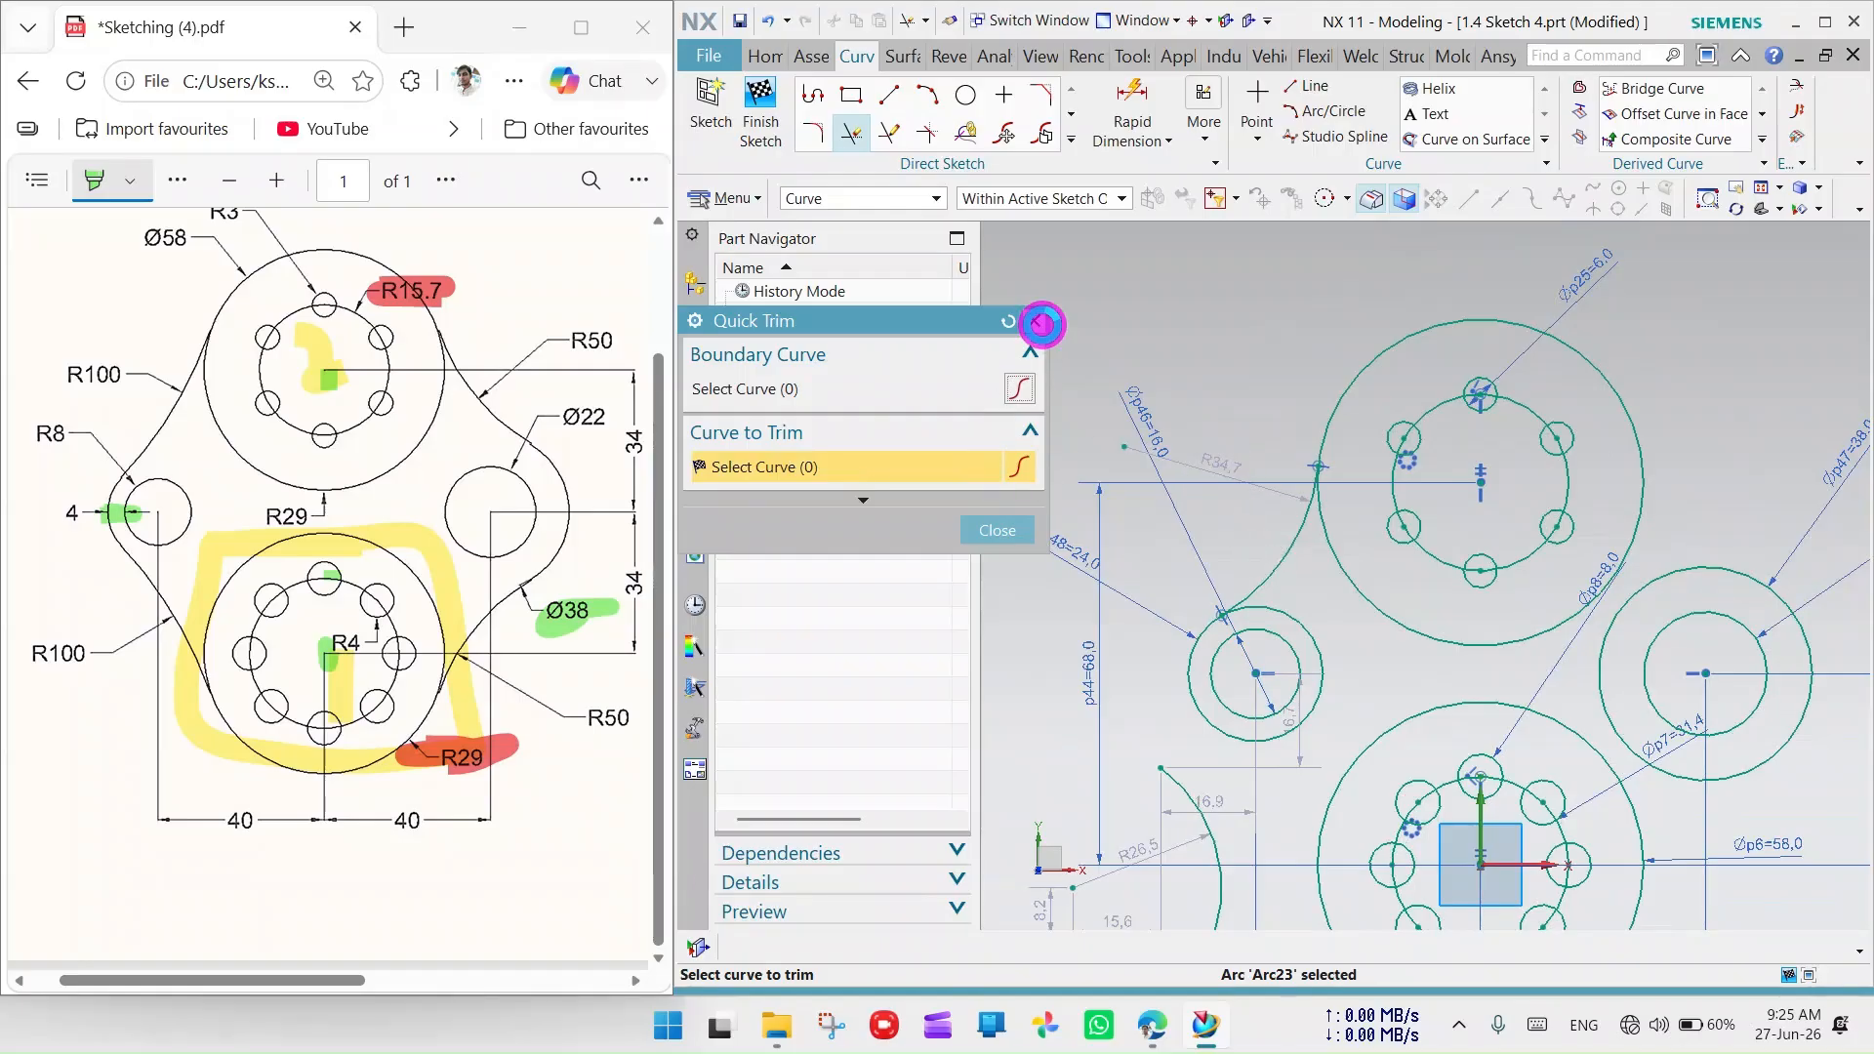
Set the upper-left tangent arc's radius to 100 mm
{"action": "double_click", "coordinate": [1240, 476]}
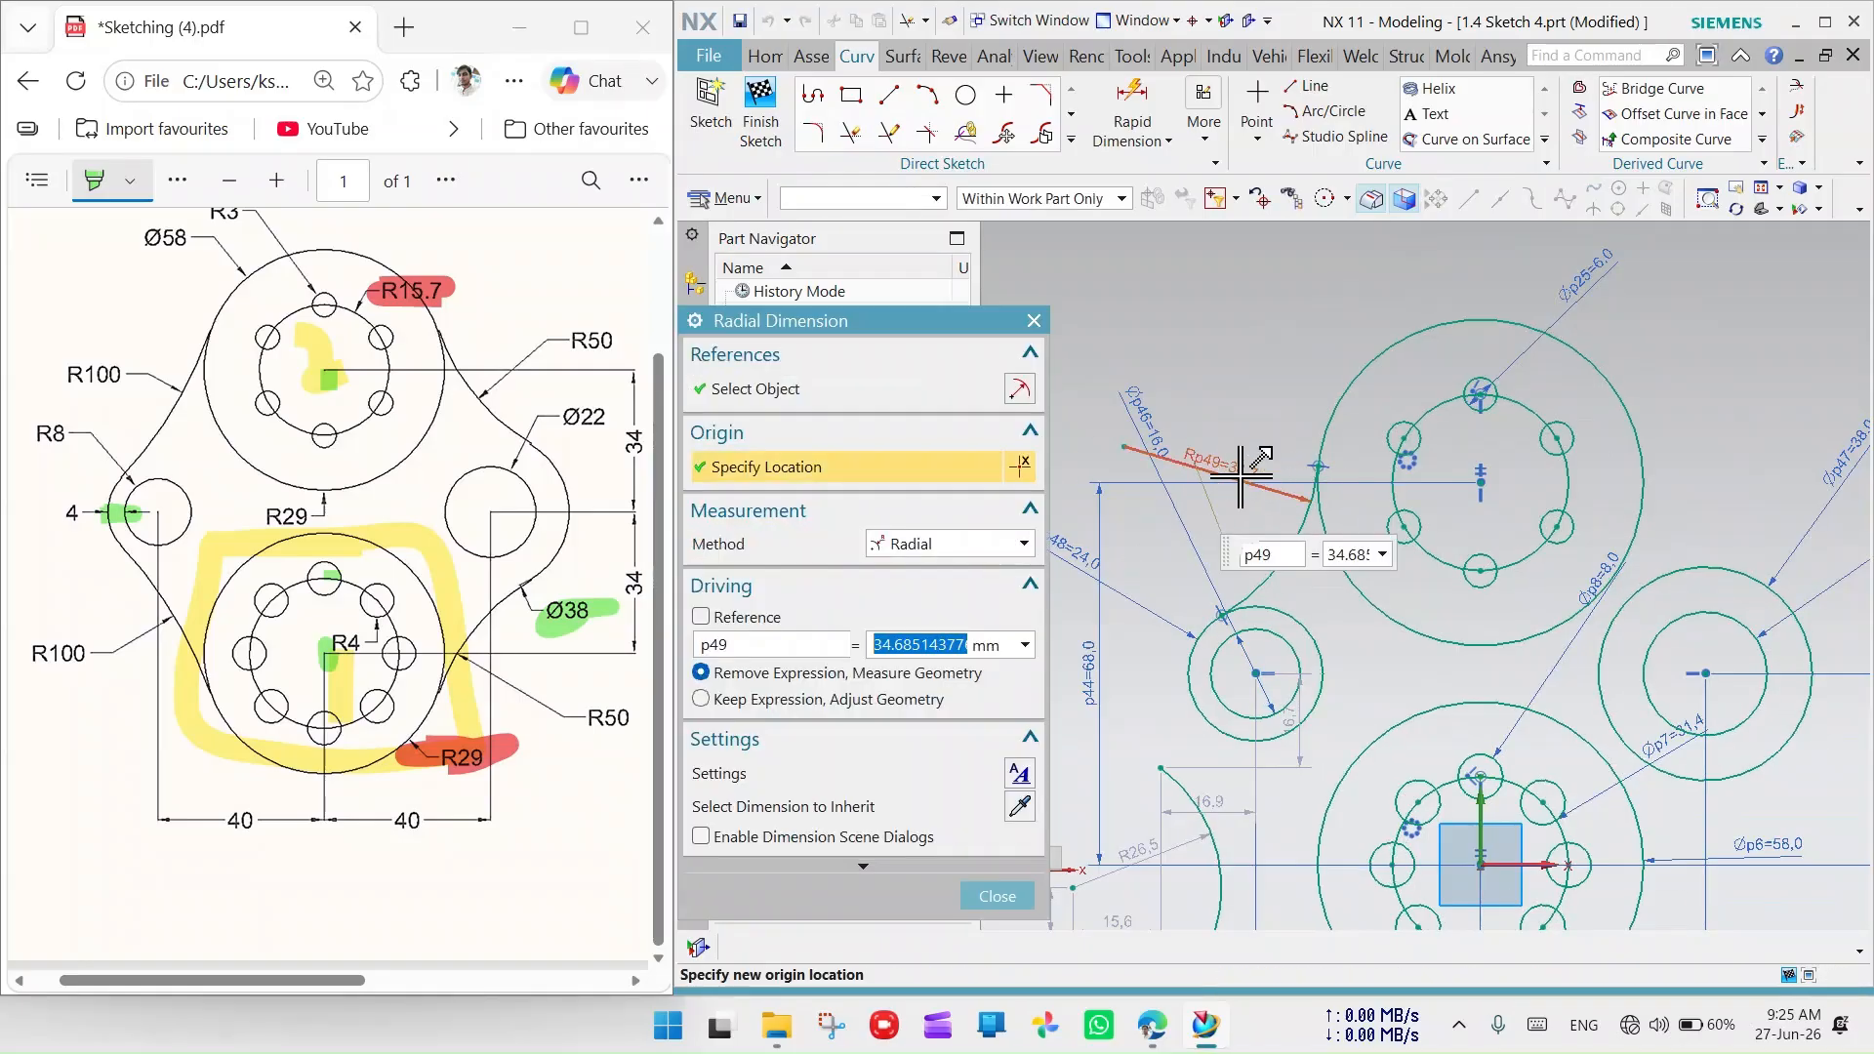
{"action": "type", "text": "100"}
{"action": "key", "text": "Return"}
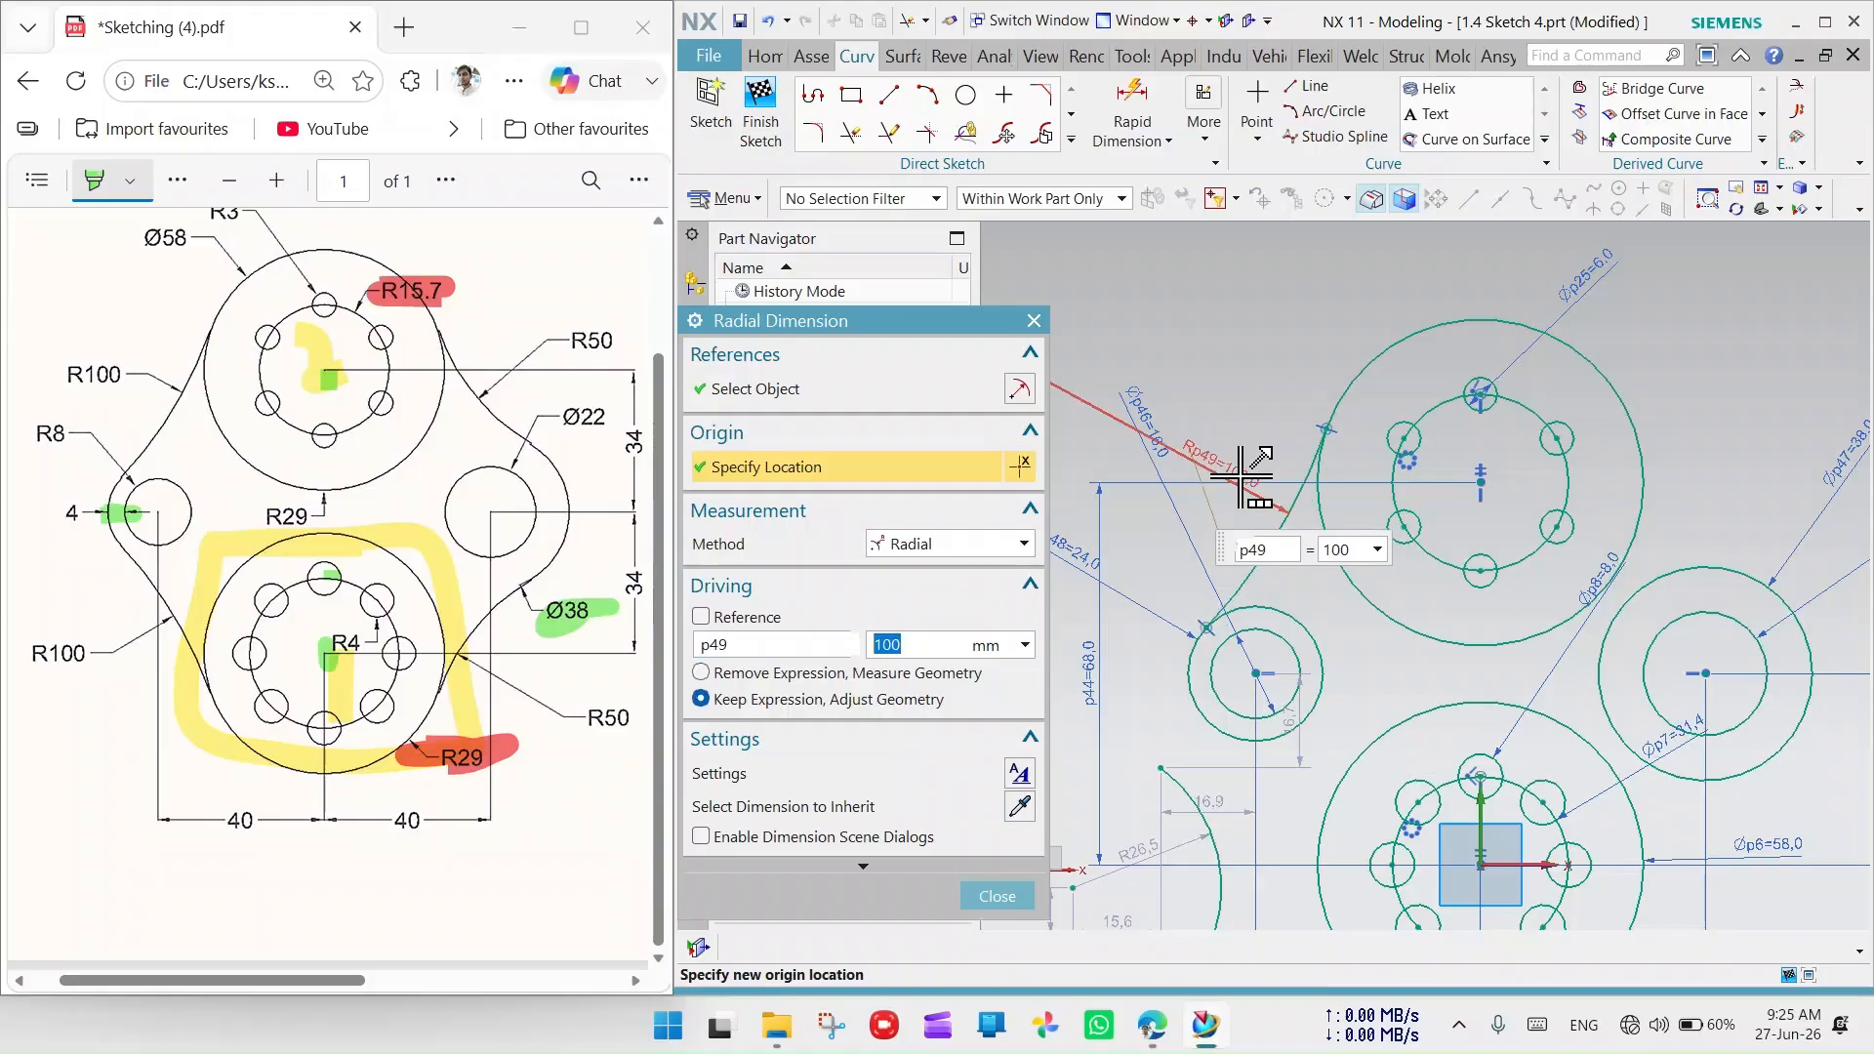
{"action": "left_click", "coordinate": [1034, 320]}
{"action": "scroll", "coordinate": [1327, 751], "scroll_direction": "down", "scroll_amount": 3}
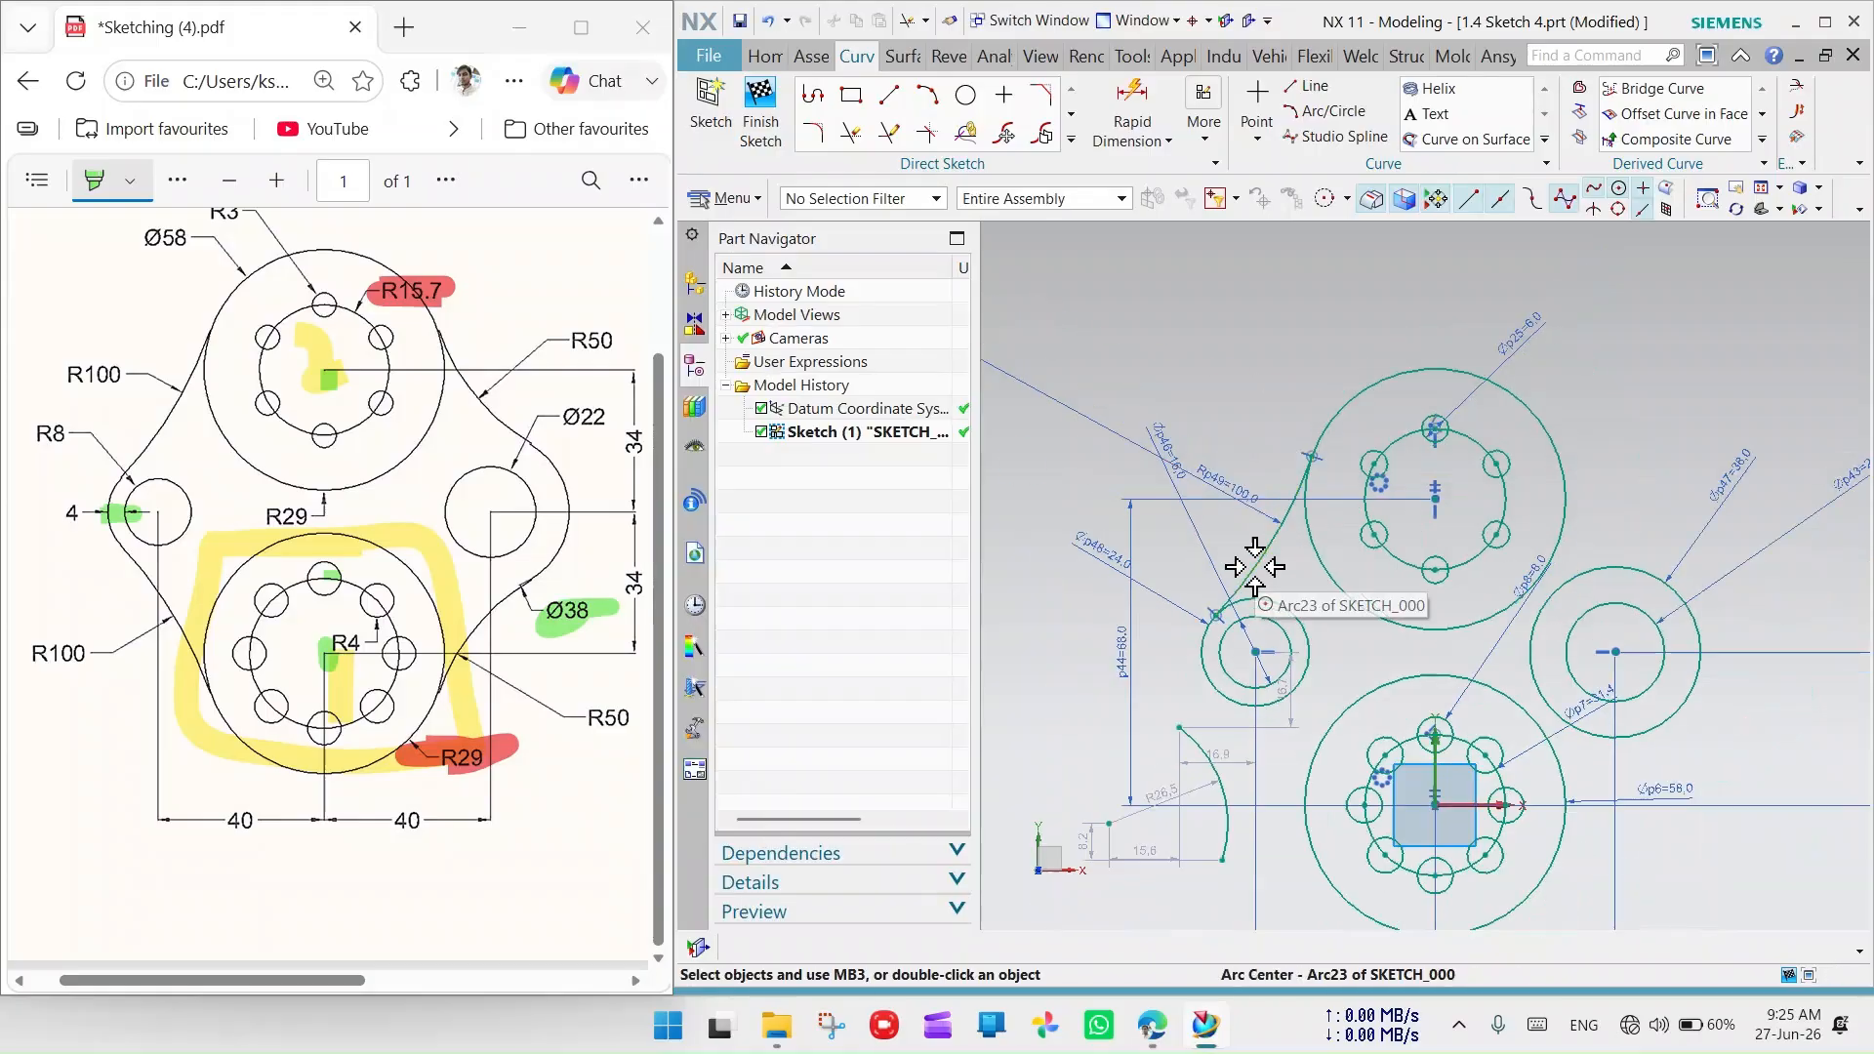
Make the lower-left arc tangent to the left boss's outer circle and to the large lower circle
{"action": "scroll", "coordinate": [1303, 788], "scroll_direction": "up", "scroll_amount": 3}
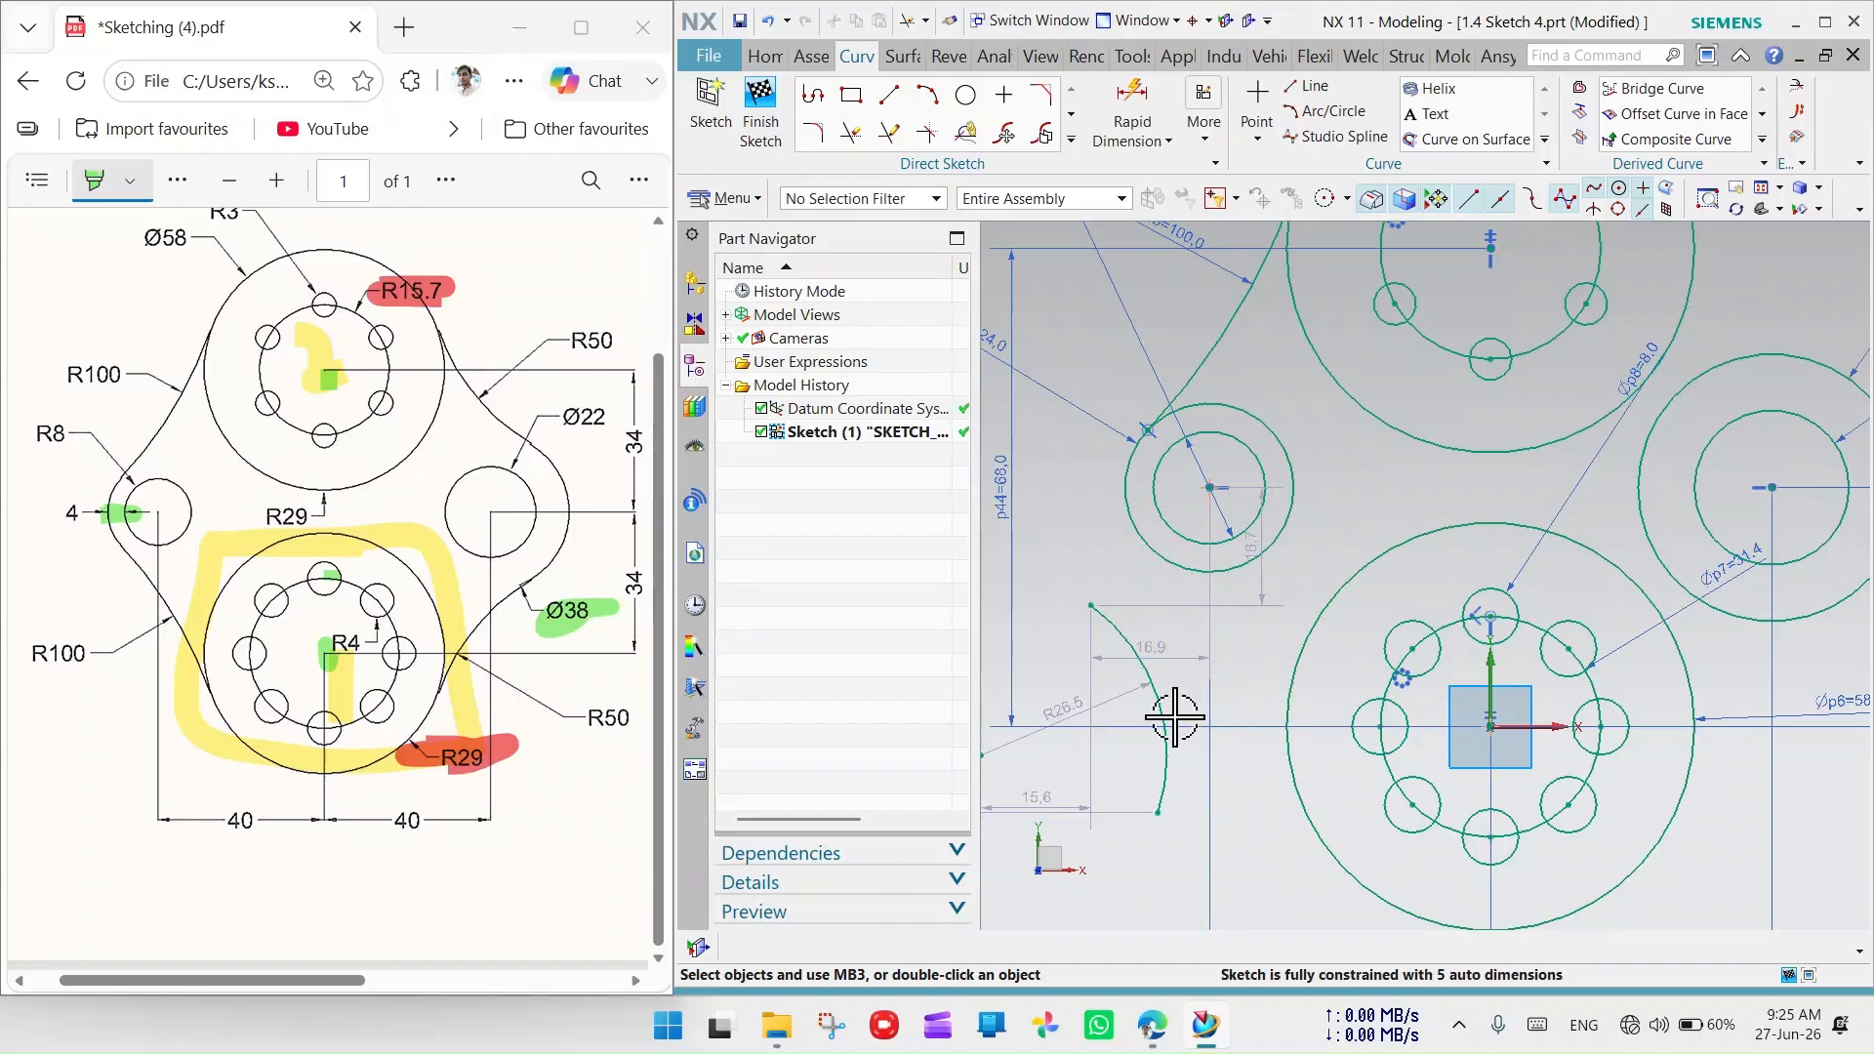
{"action": "left_click", "coordinate": [1128, 634]}
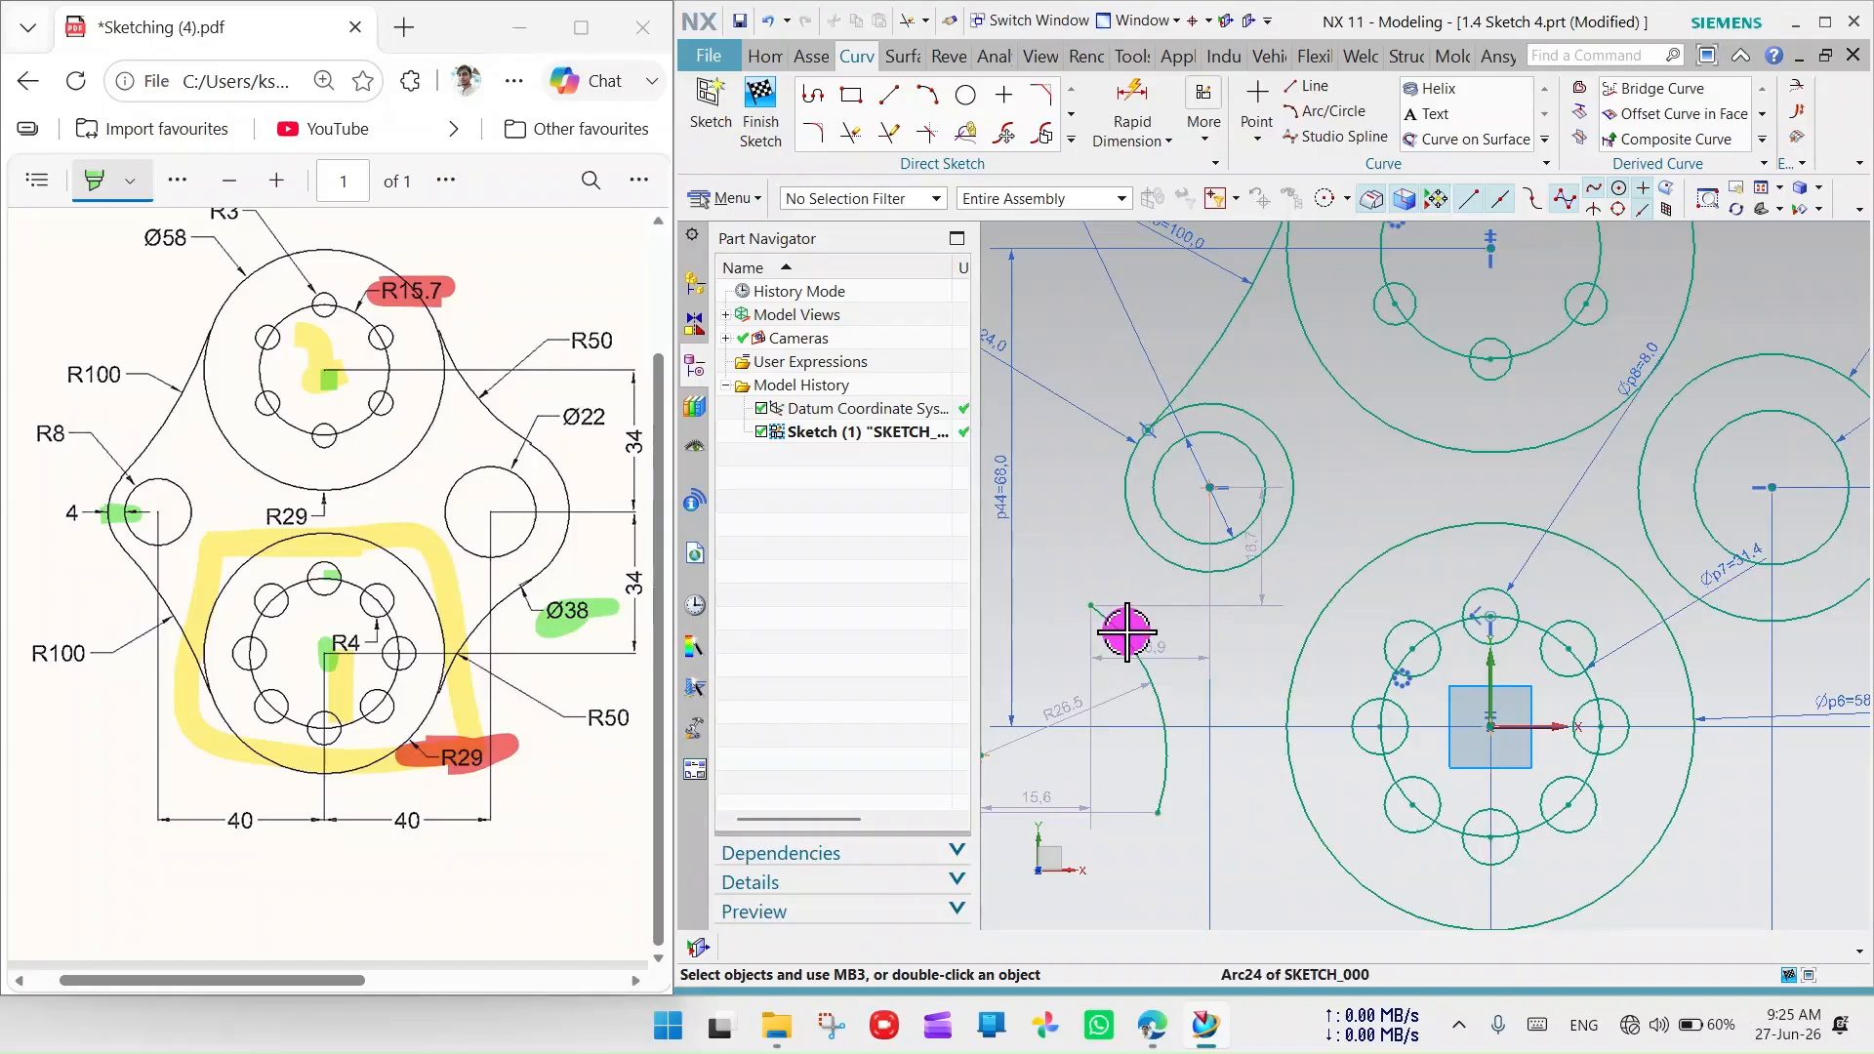
{"action": "left_click", "coordinate": [1182, 573]}
{"action": "left_click", "coordinate": [1377, 509]}
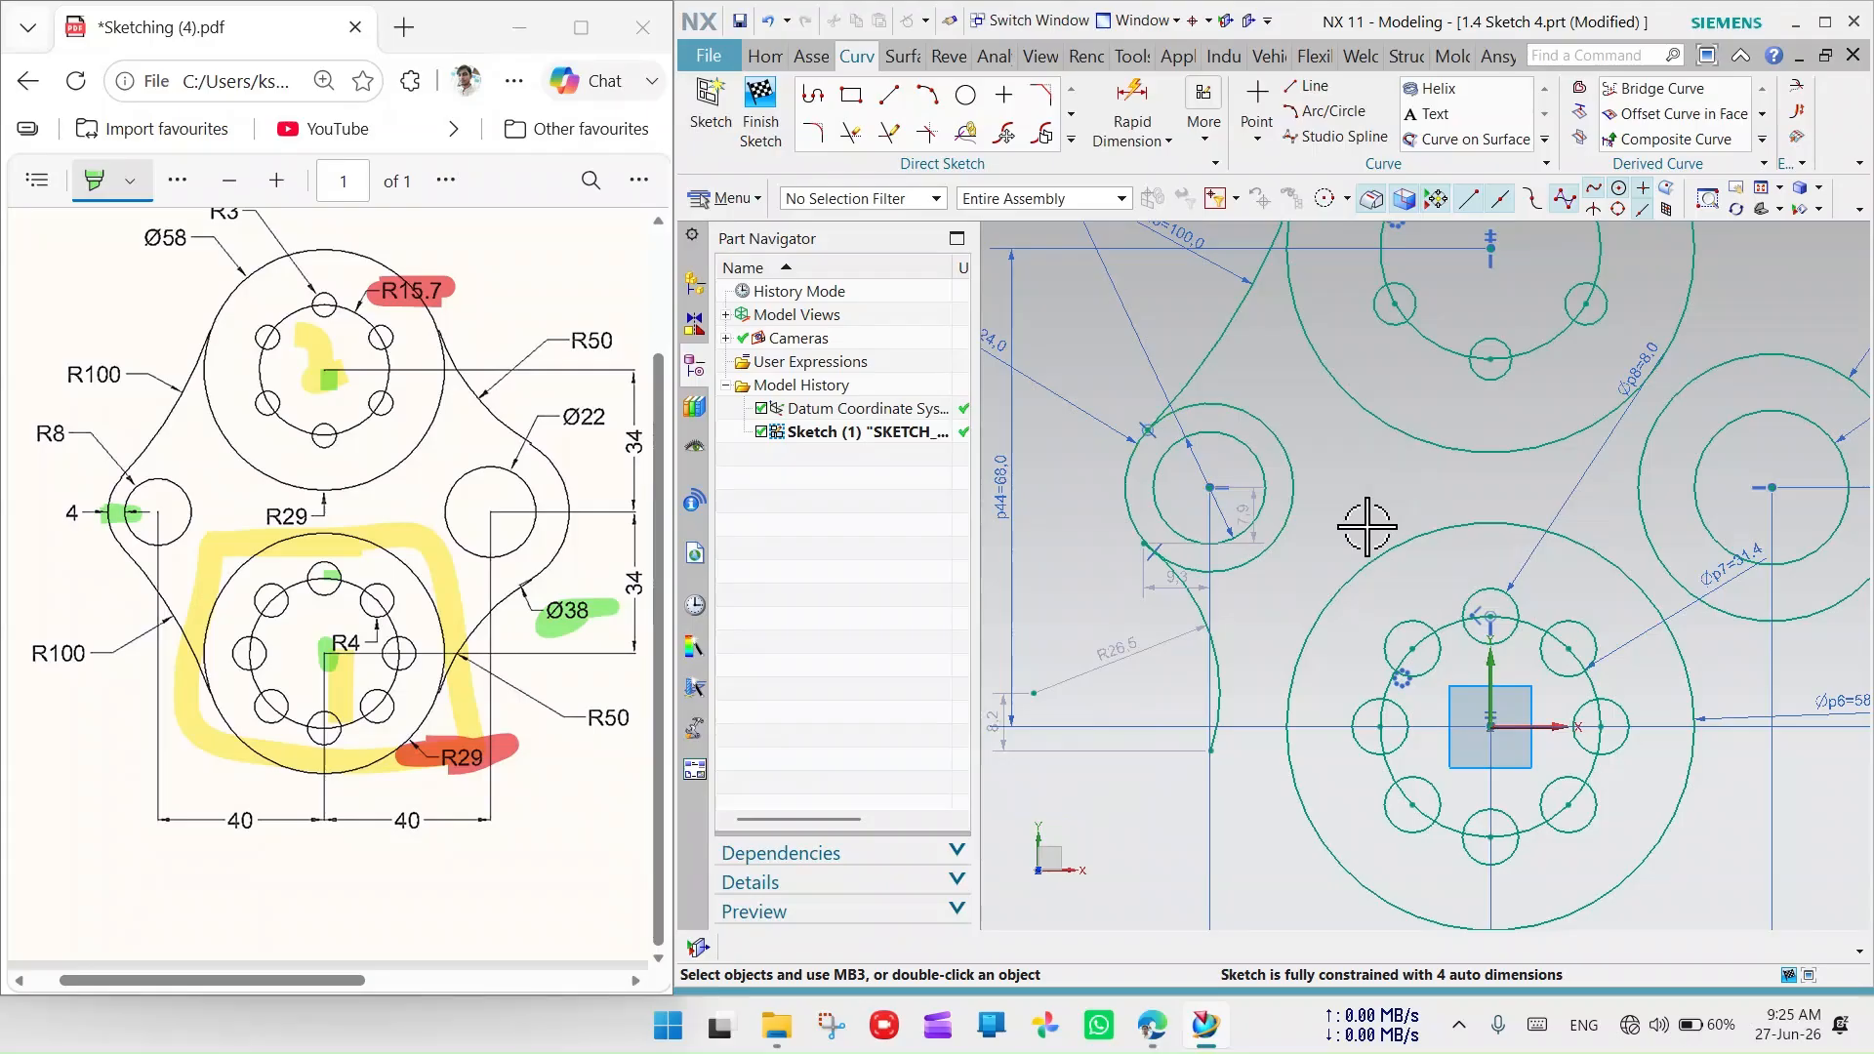
{"action": "left_click", "coordinate": [1213, 682]}
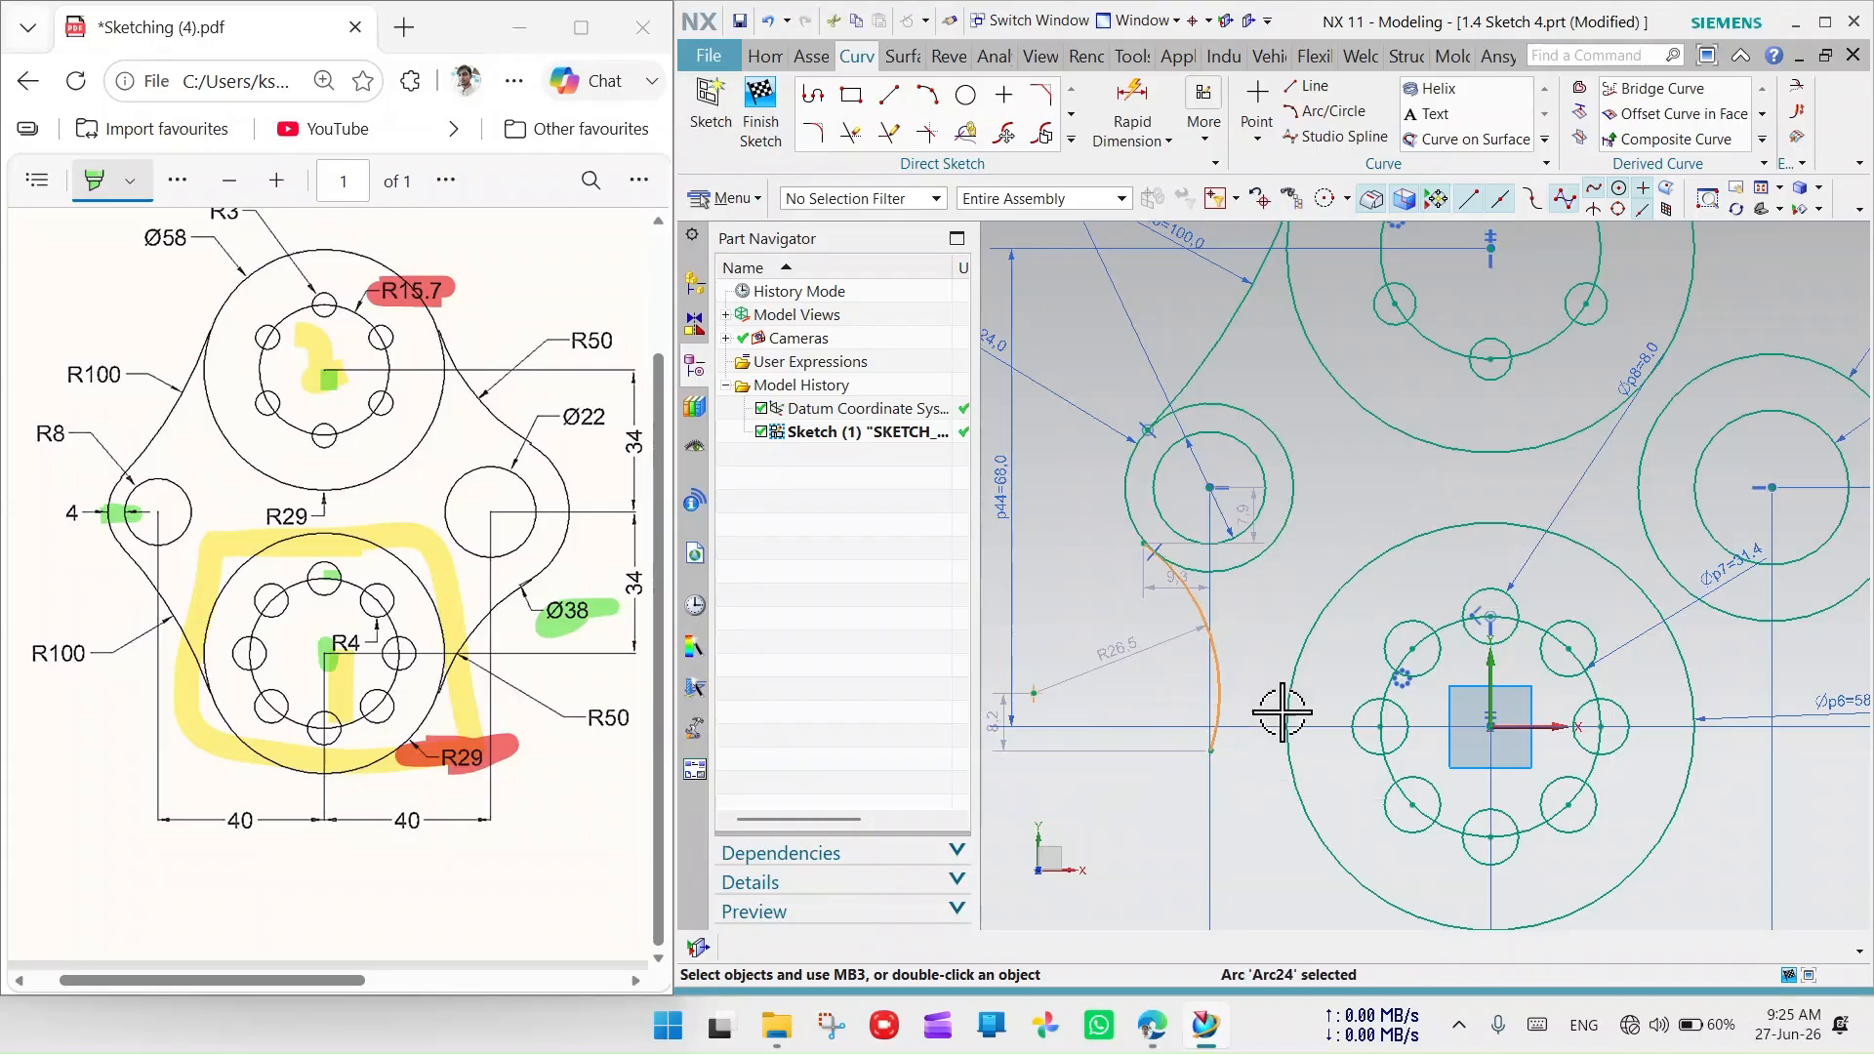
{"action": "left_click", "coordinate": [1301, 796]}
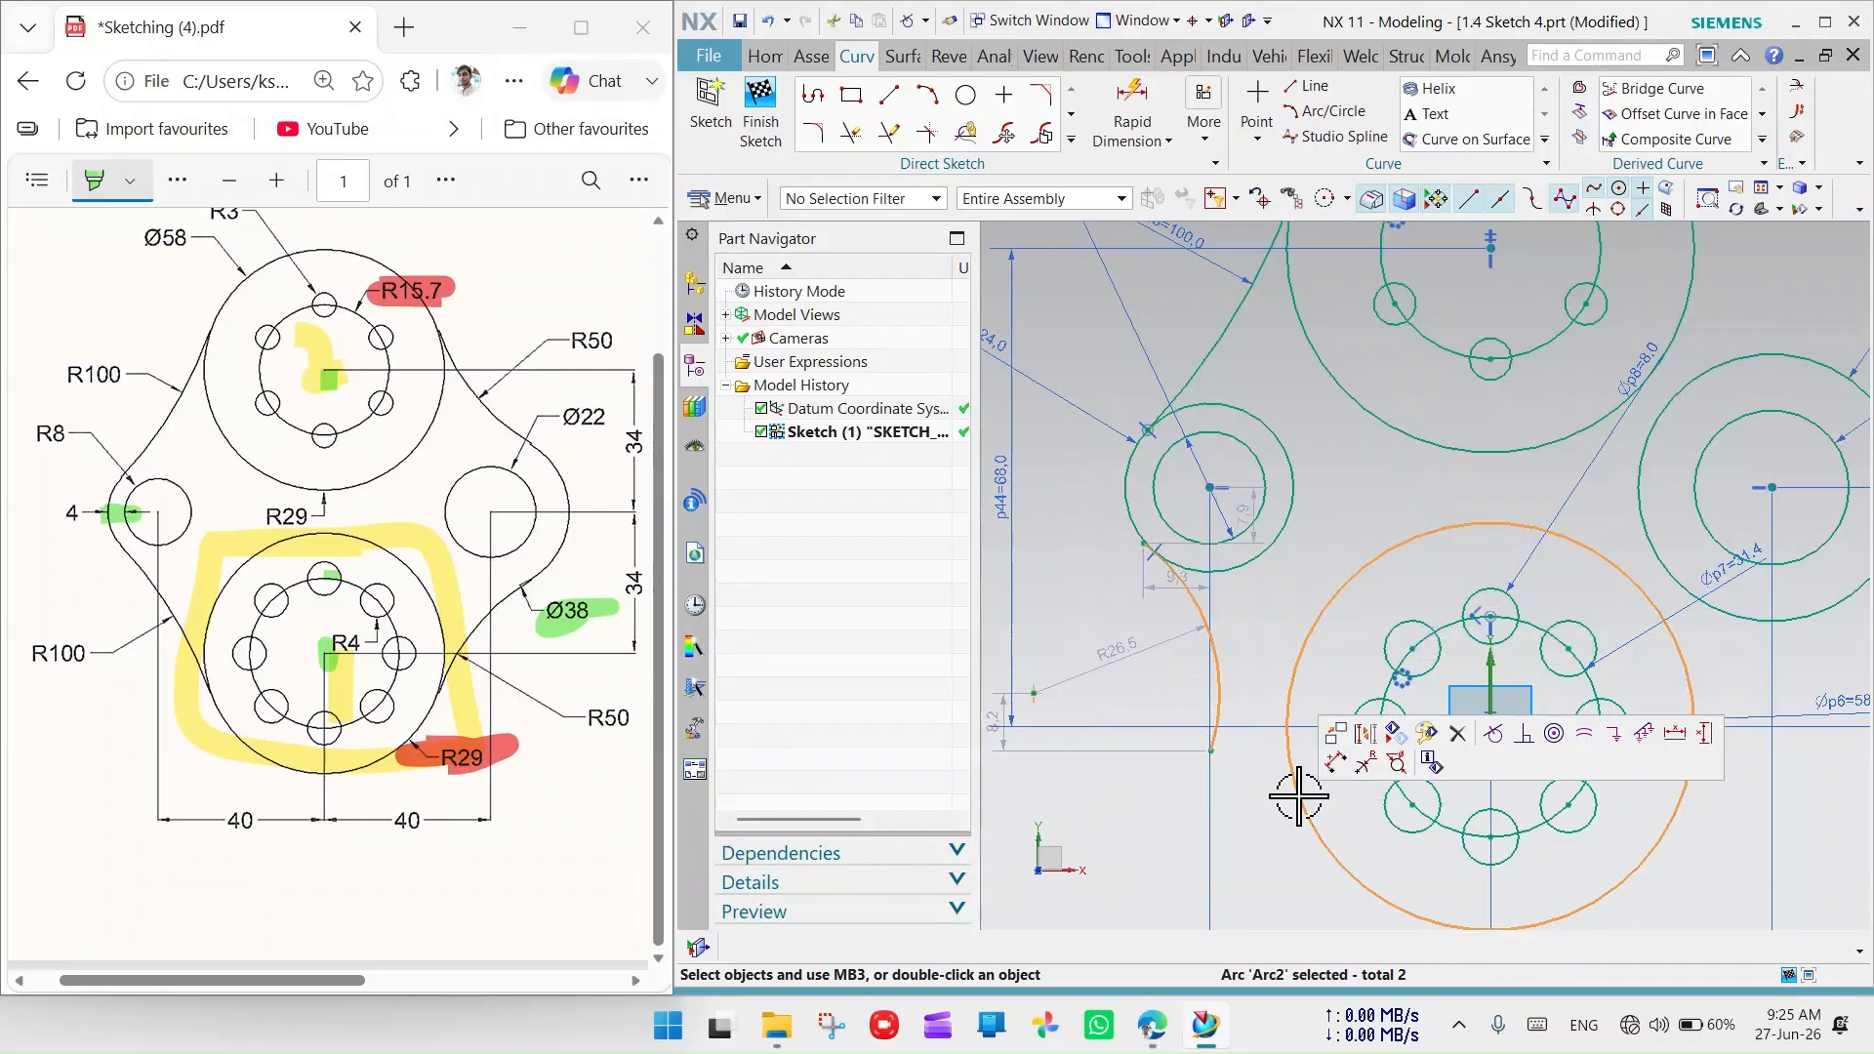
{"action": "left_click", "coordinate": [1490, 740]}
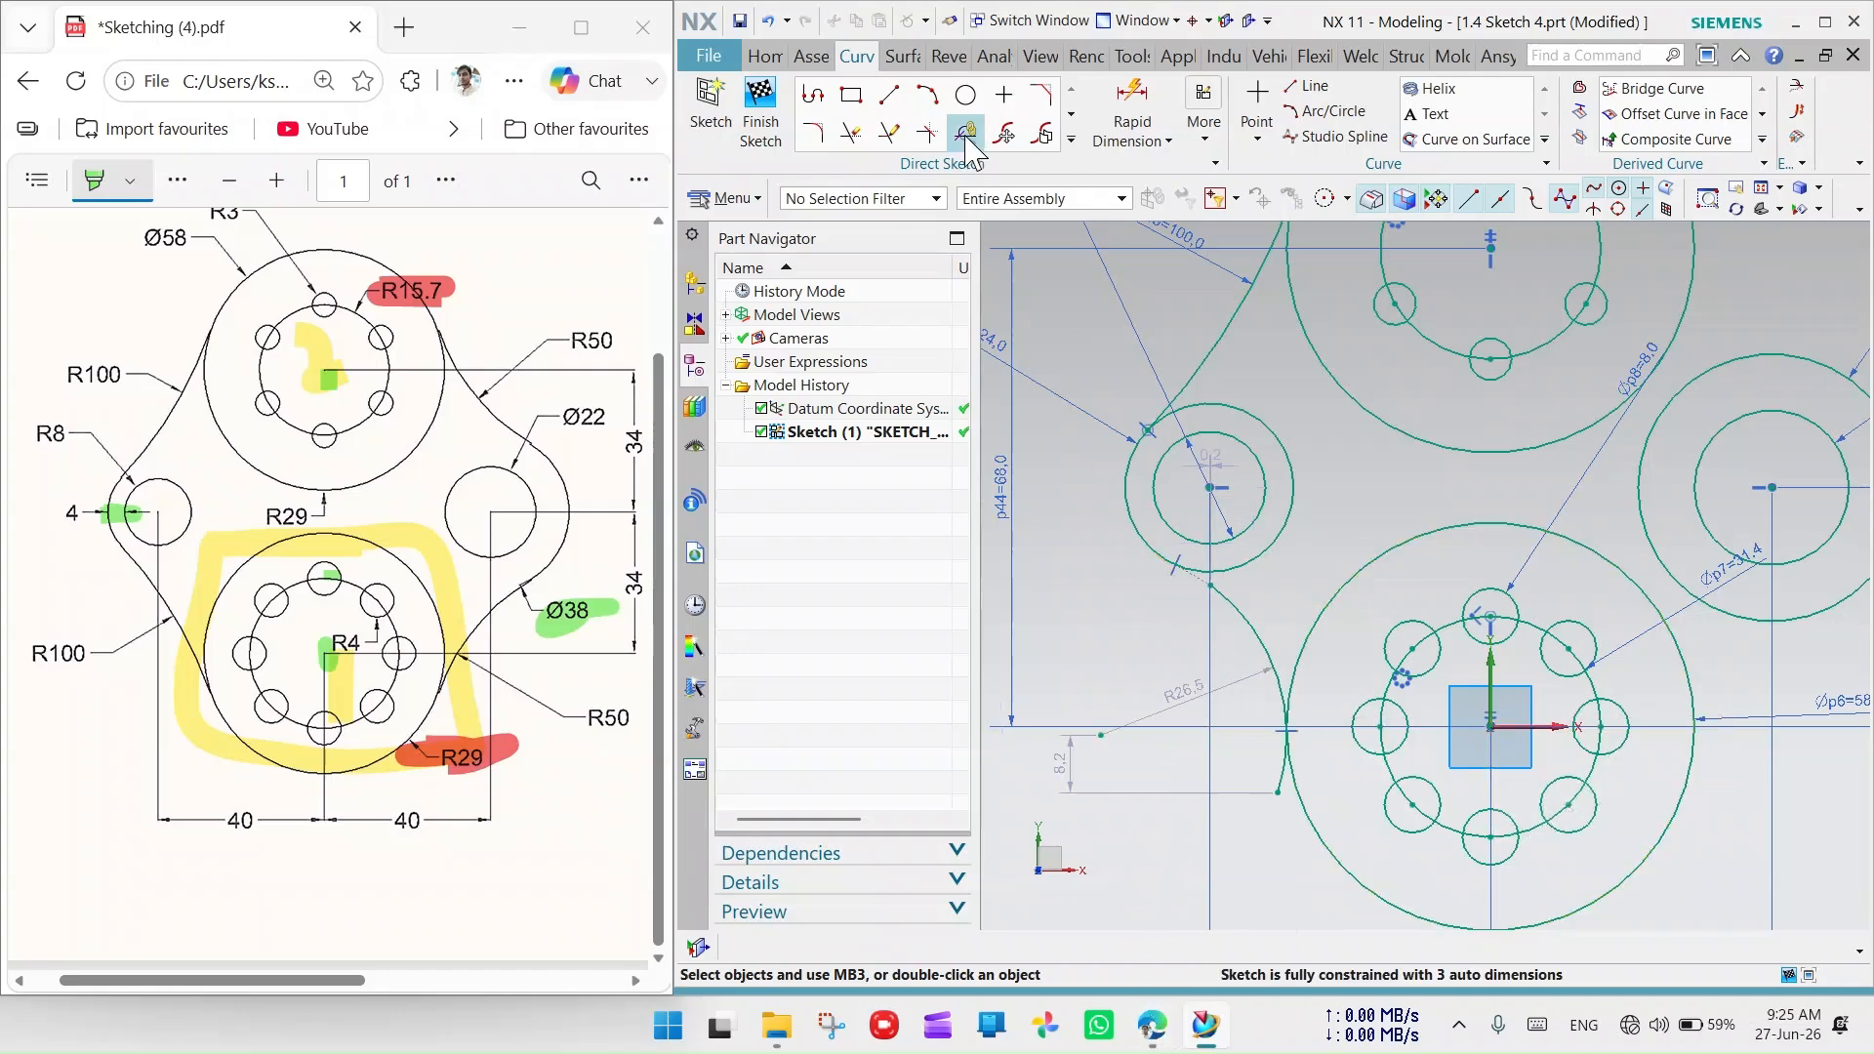
Quick Extend the lower-left arc's upper end to the left boss's outer circle and Quick Trim its excess beyond the large lower circle's tangent point
{"action": "left_click", "coordinate": [890, 135]}
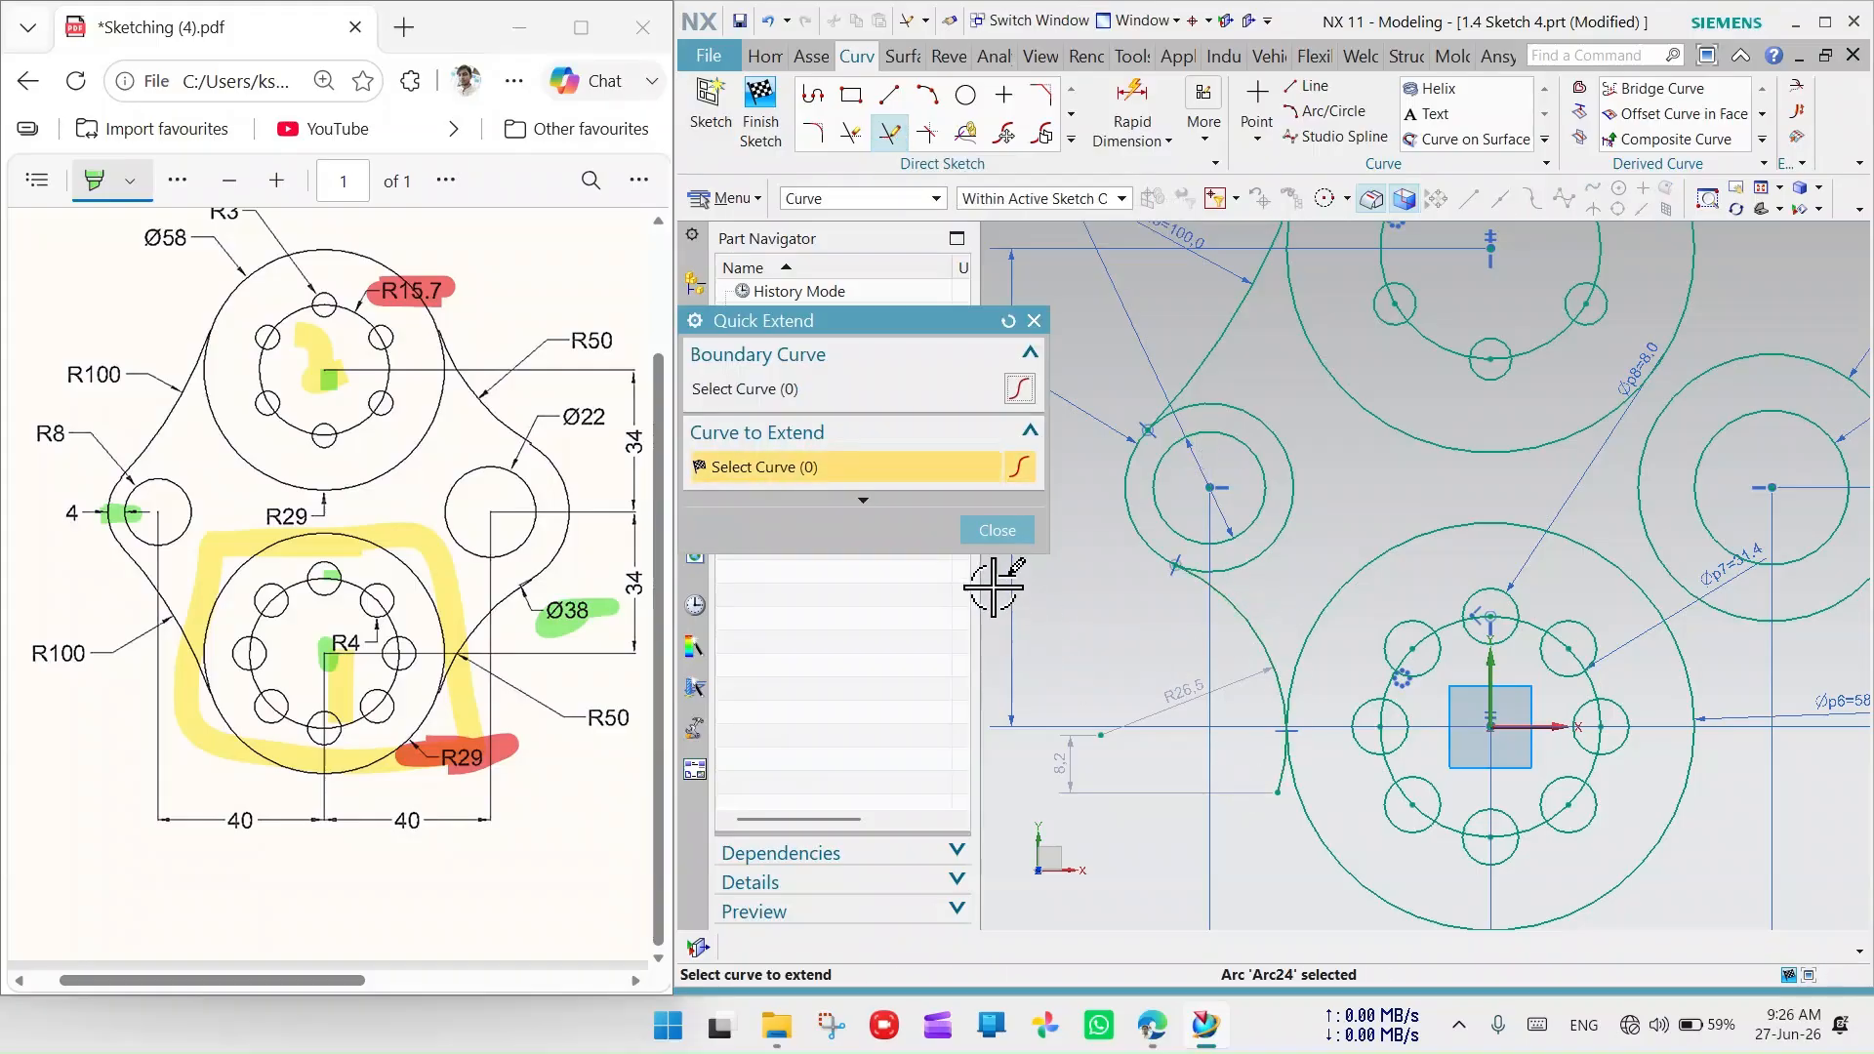
{"action": "left_click", "coordinate": [1033, 322]}
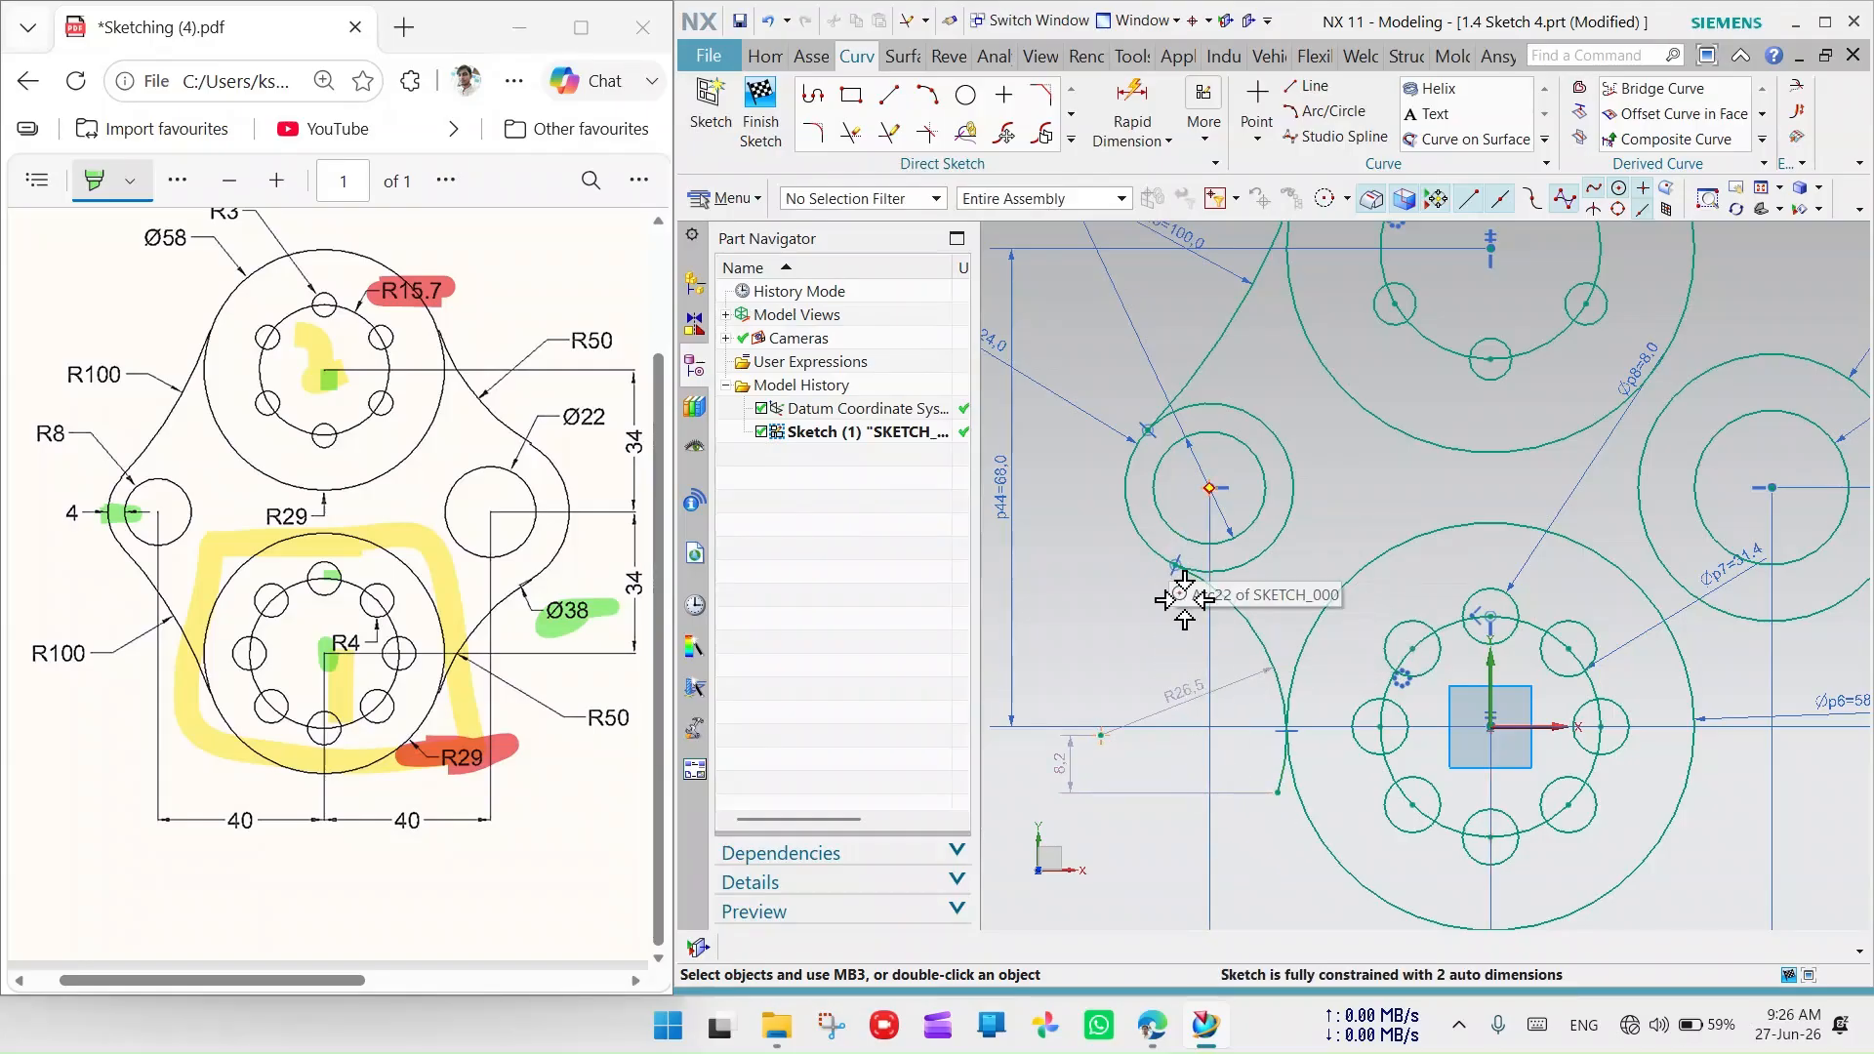
{"action": "scroll", "coordinate": [1162, 667], "scroll_direction": "up", "scroll_amount": 2}
{"action": "scroll", "coordinate": [1245, 791], "scroll_direction": "up", "scroll_amount": 2}
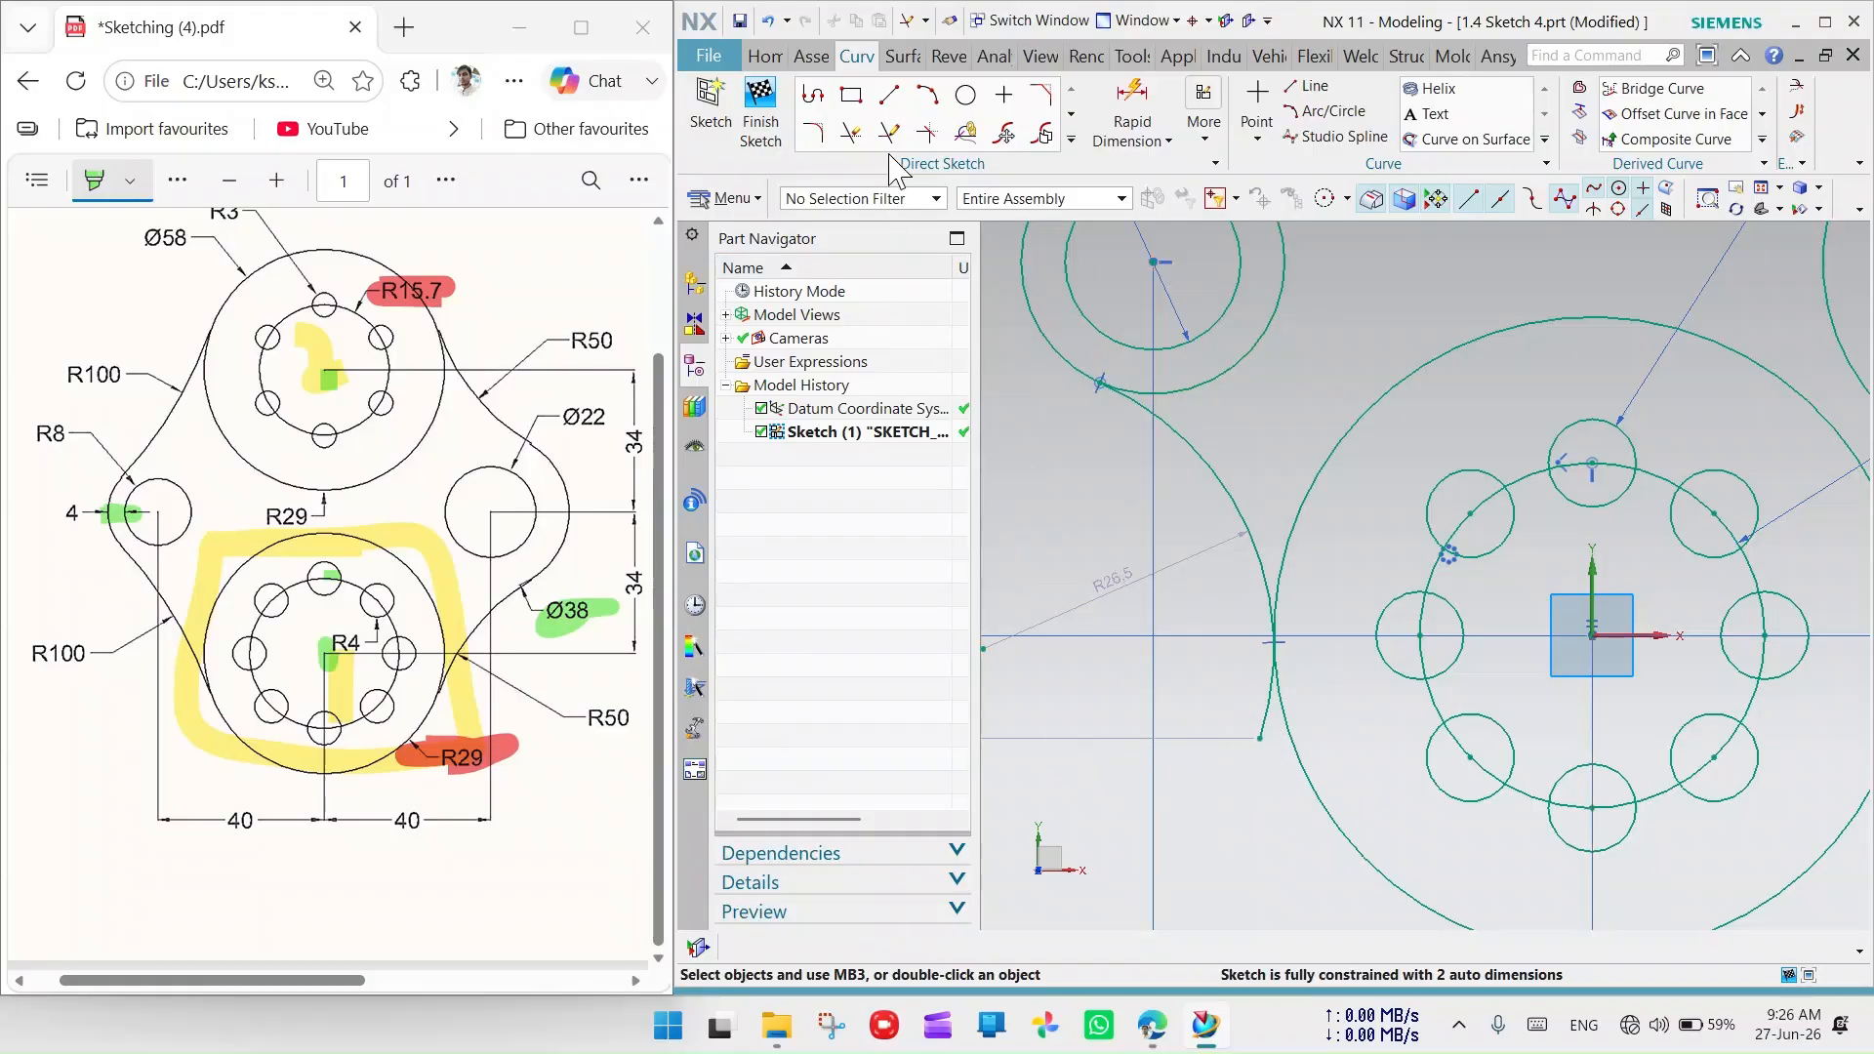
{"action": "left_click", "coordinate": [850, 133]}
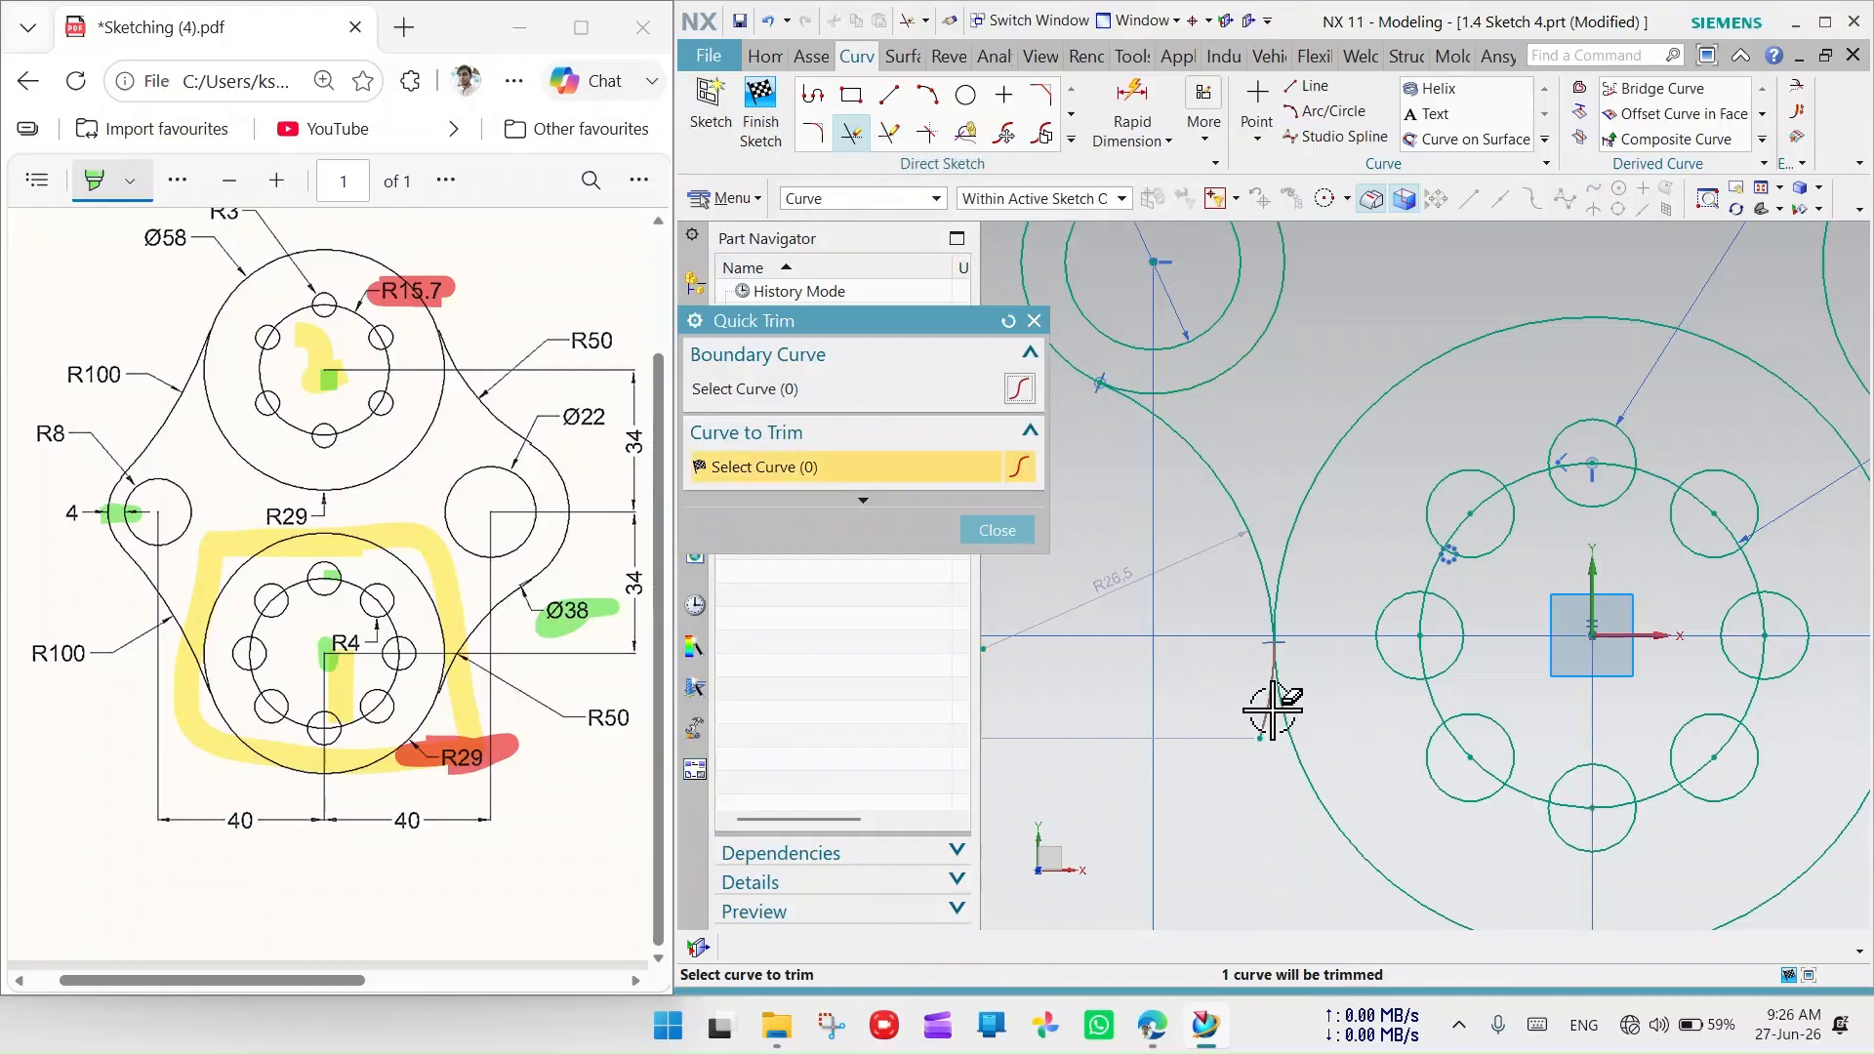
{"action": "scroll", "coordinate": [1122, 717], "scroll_direction": "down", "scroll_amount": 4}
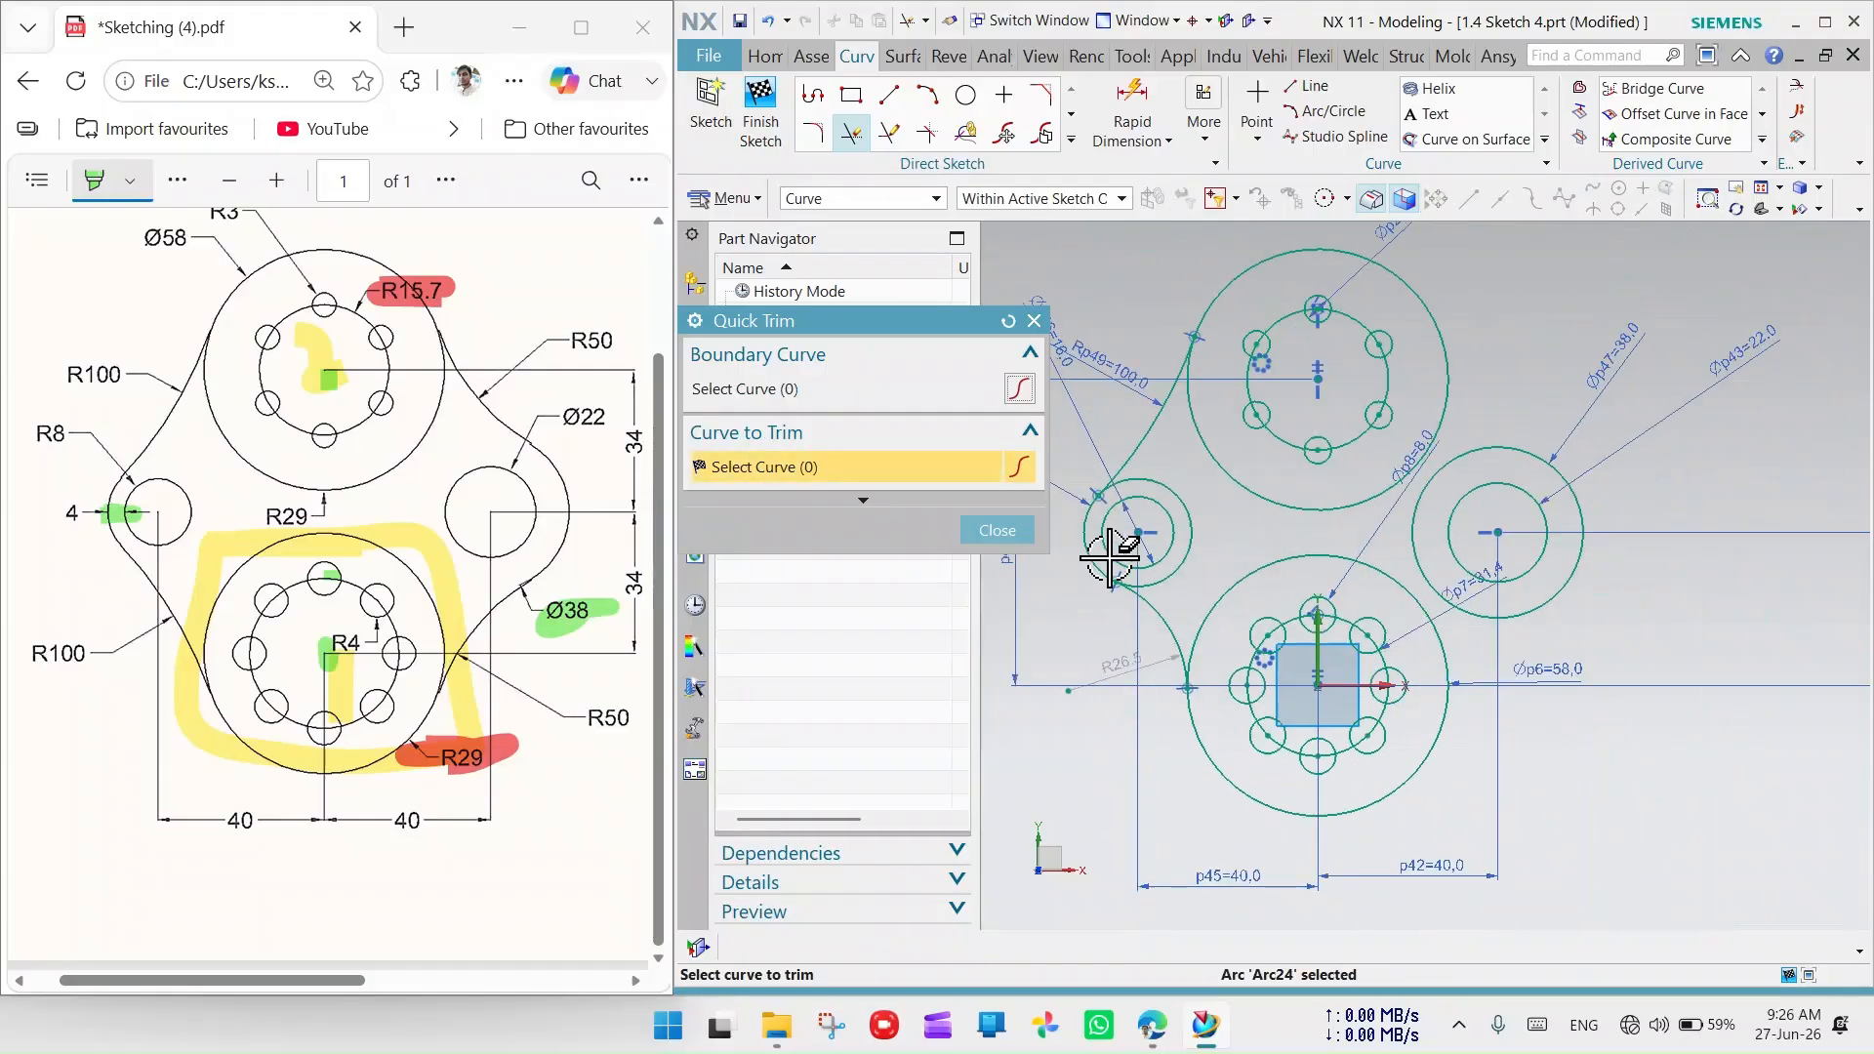
{"action": "left_click", "coordinate": [1035, 323]}
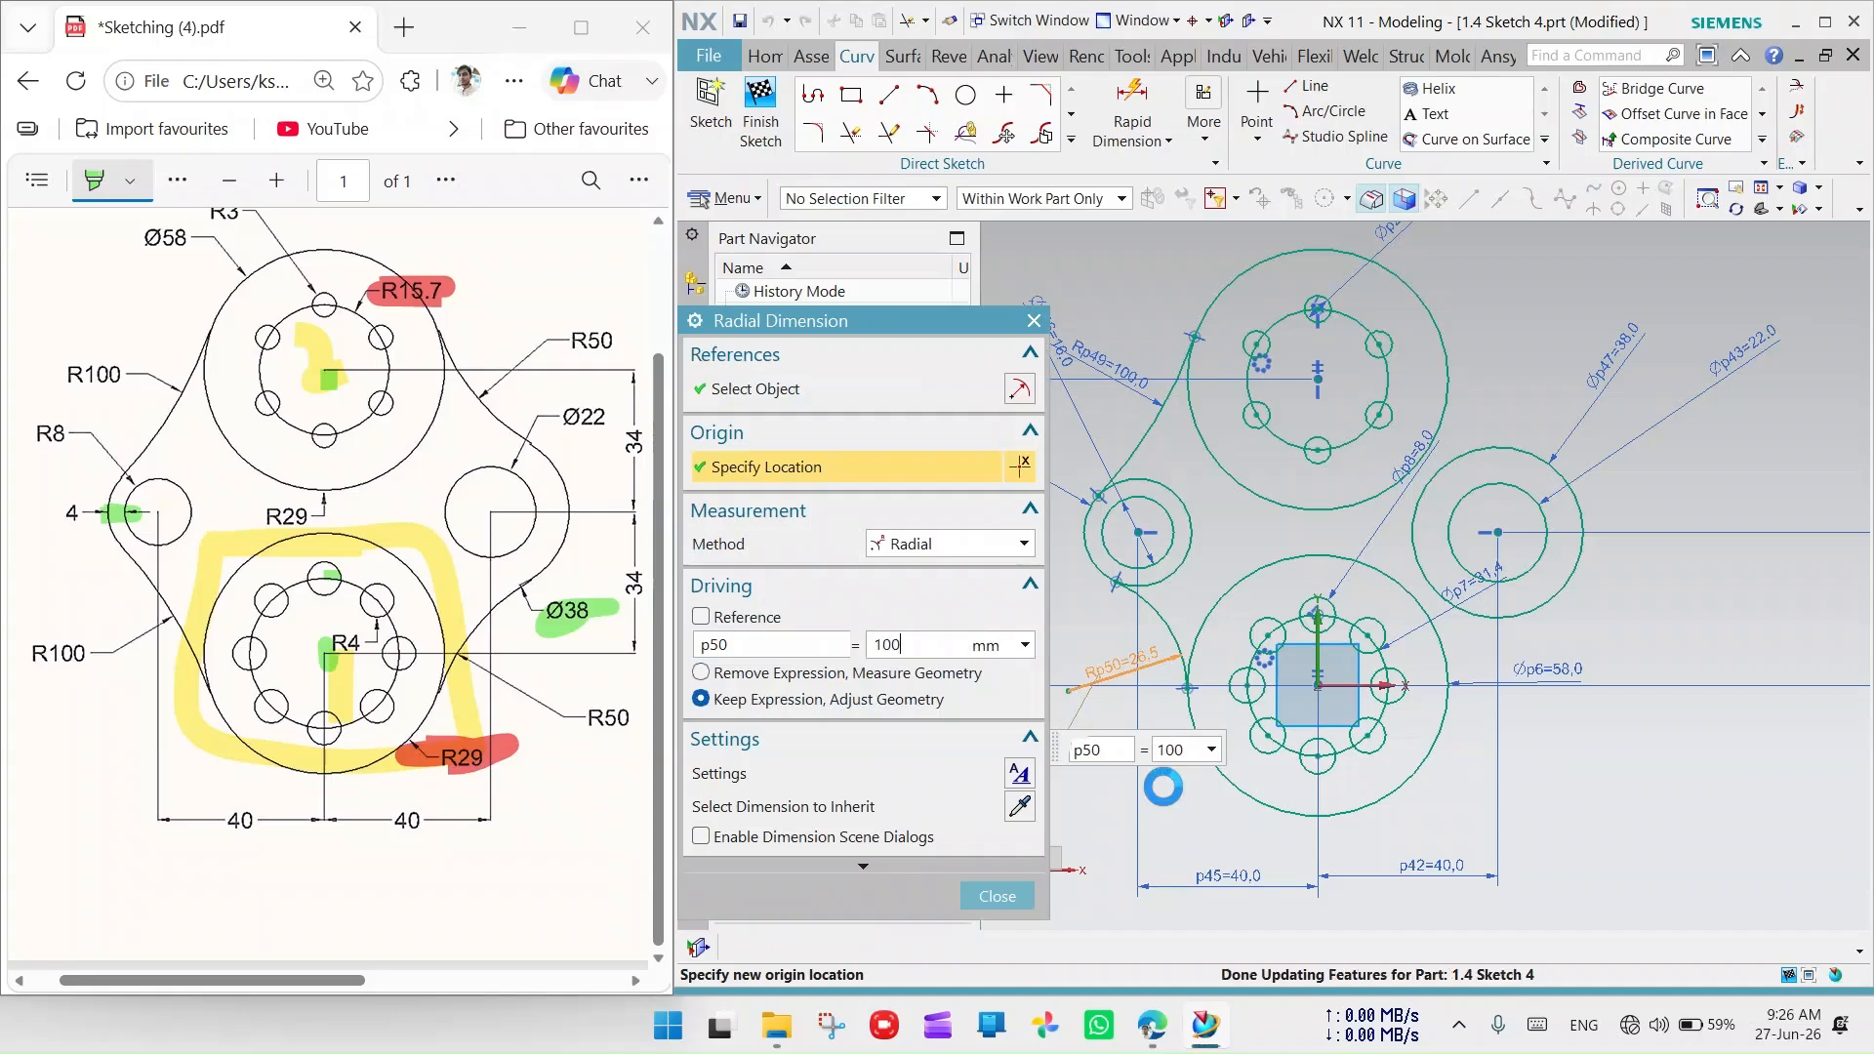
Set the lower-left tangent arc's radius to 100 mm
{"action": "key", "text": "Return"}
{"action": "left_click", "coordinate": [998, 897]}
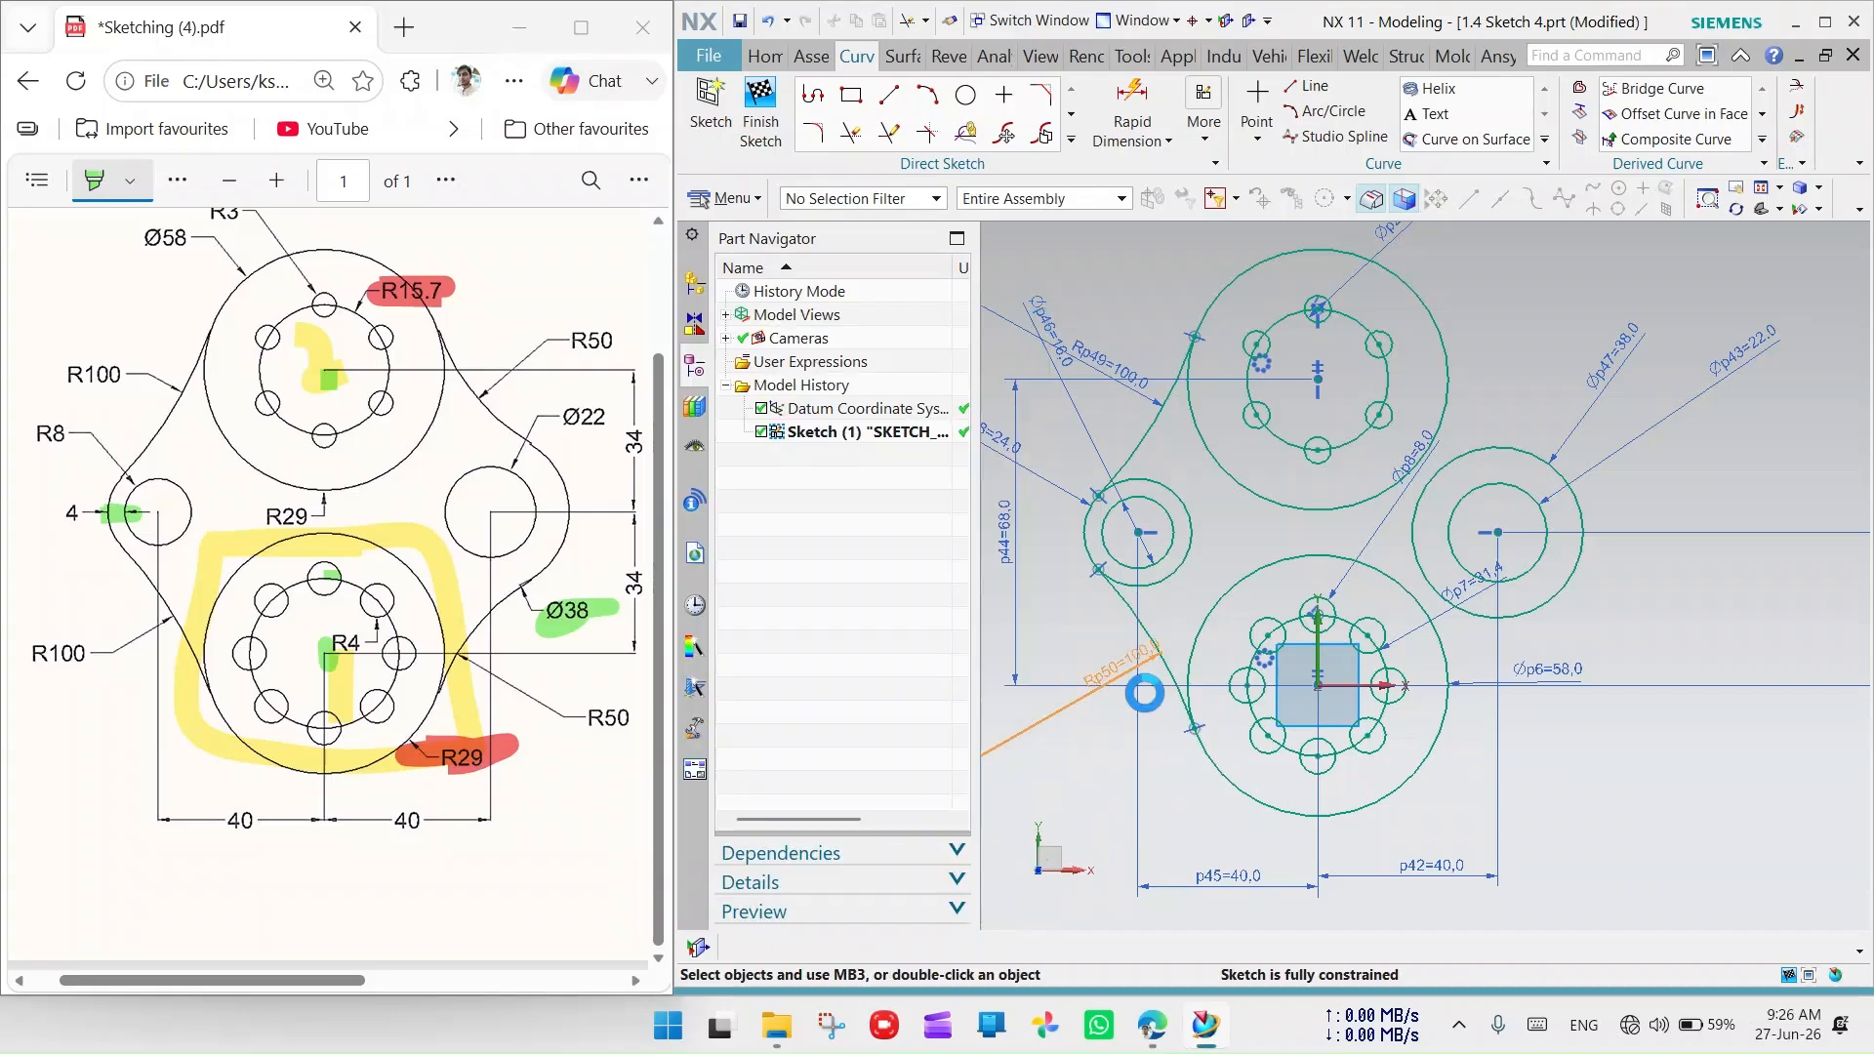
Trim the inner portion of the left boss's outer circle between the two R100 arcs with Quick Trim
{"action": "scroll", "coordinate": [1121, 615], "scroll_direction": "down", "scroll_amount": 2}
{"action": "scroll", "coordinate": [1113, 500], "scroll_direction": "up", "scroll_amount": 3}
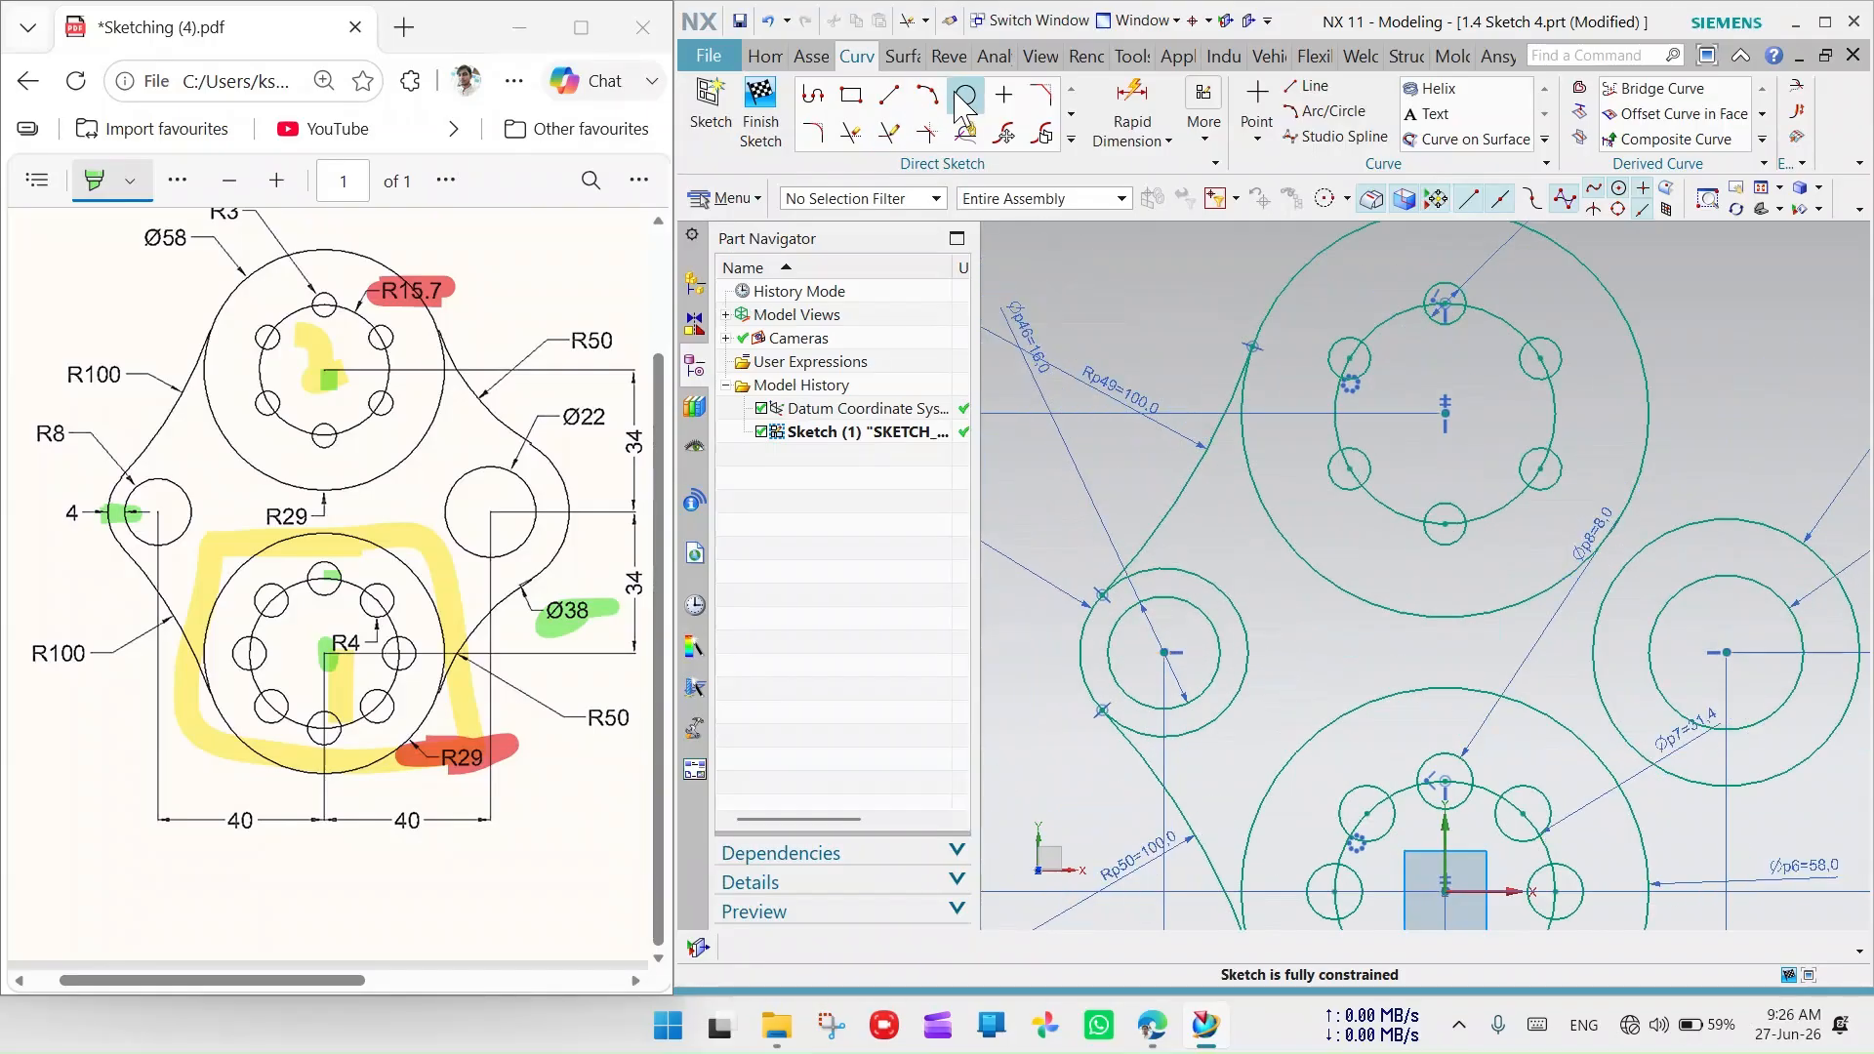
{"action": "left_click", "coordinate": [852, 132]}
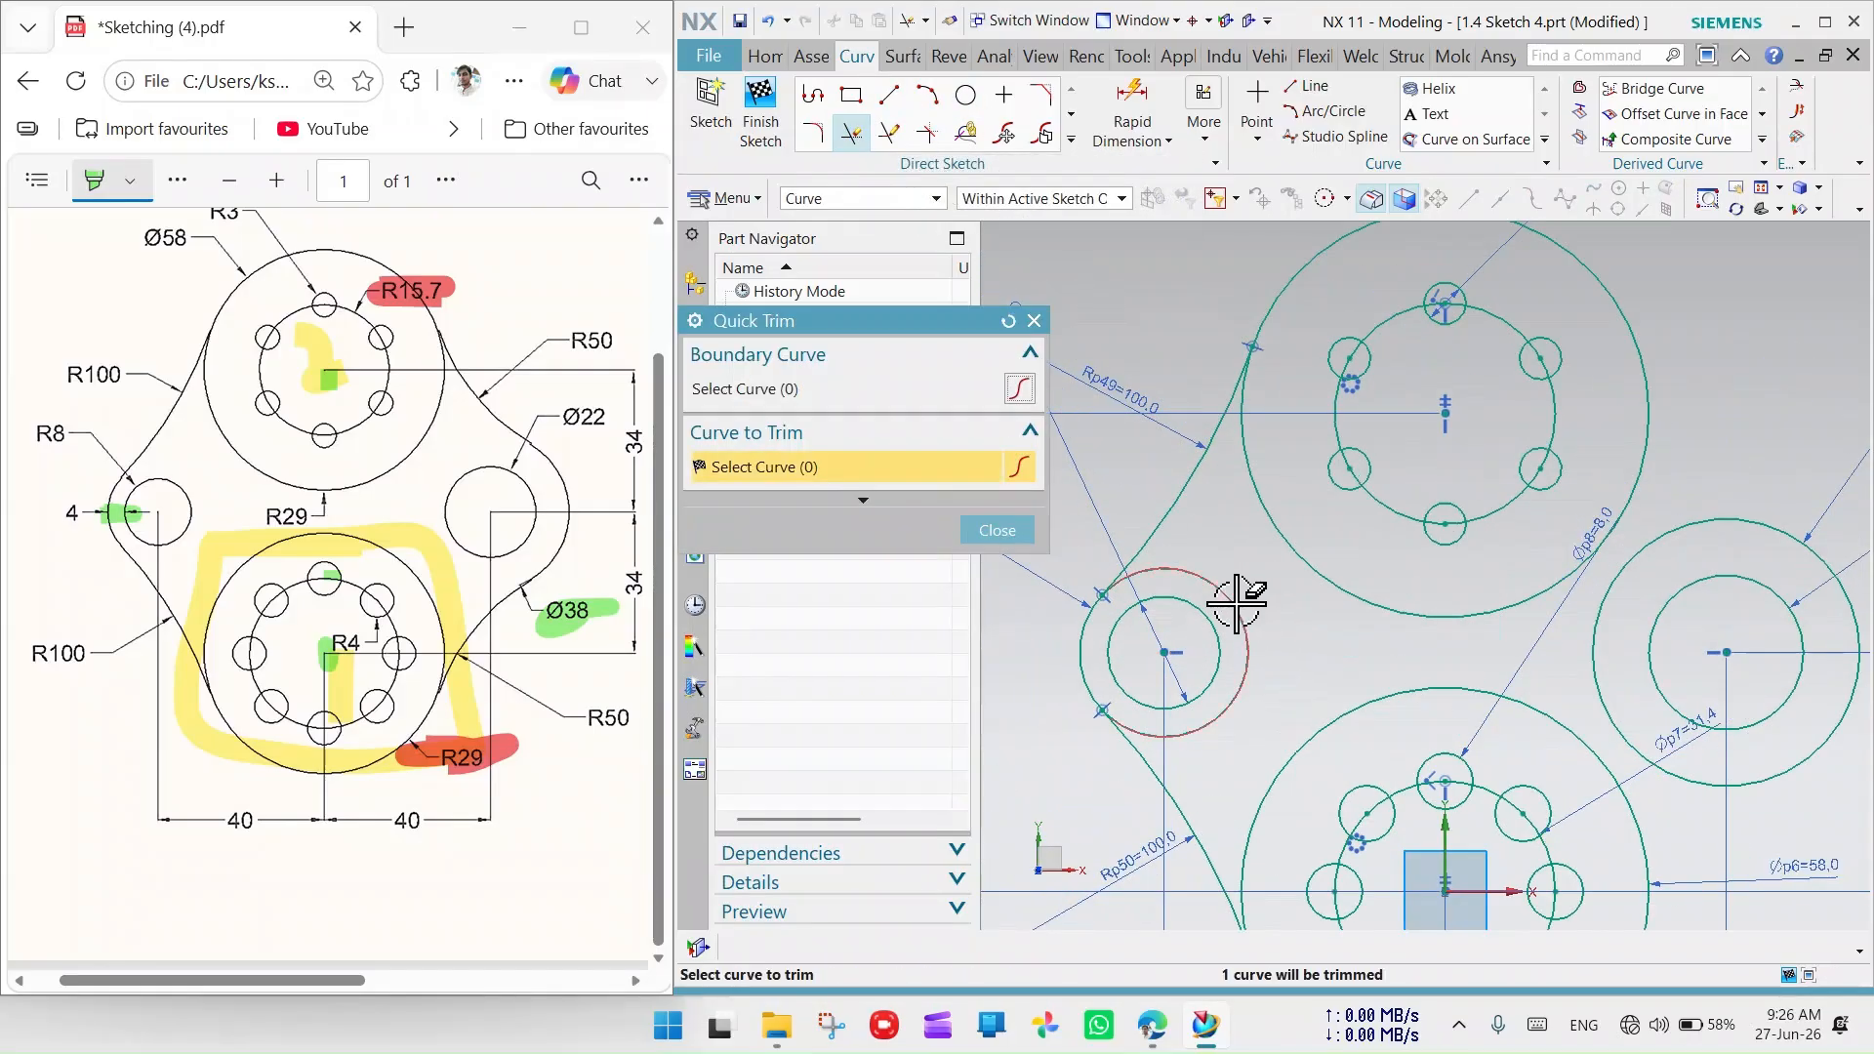
{"action": "scroll", "coordinate": [1164, 681], "scroll_direction": "down", "scroll_amount": 2}
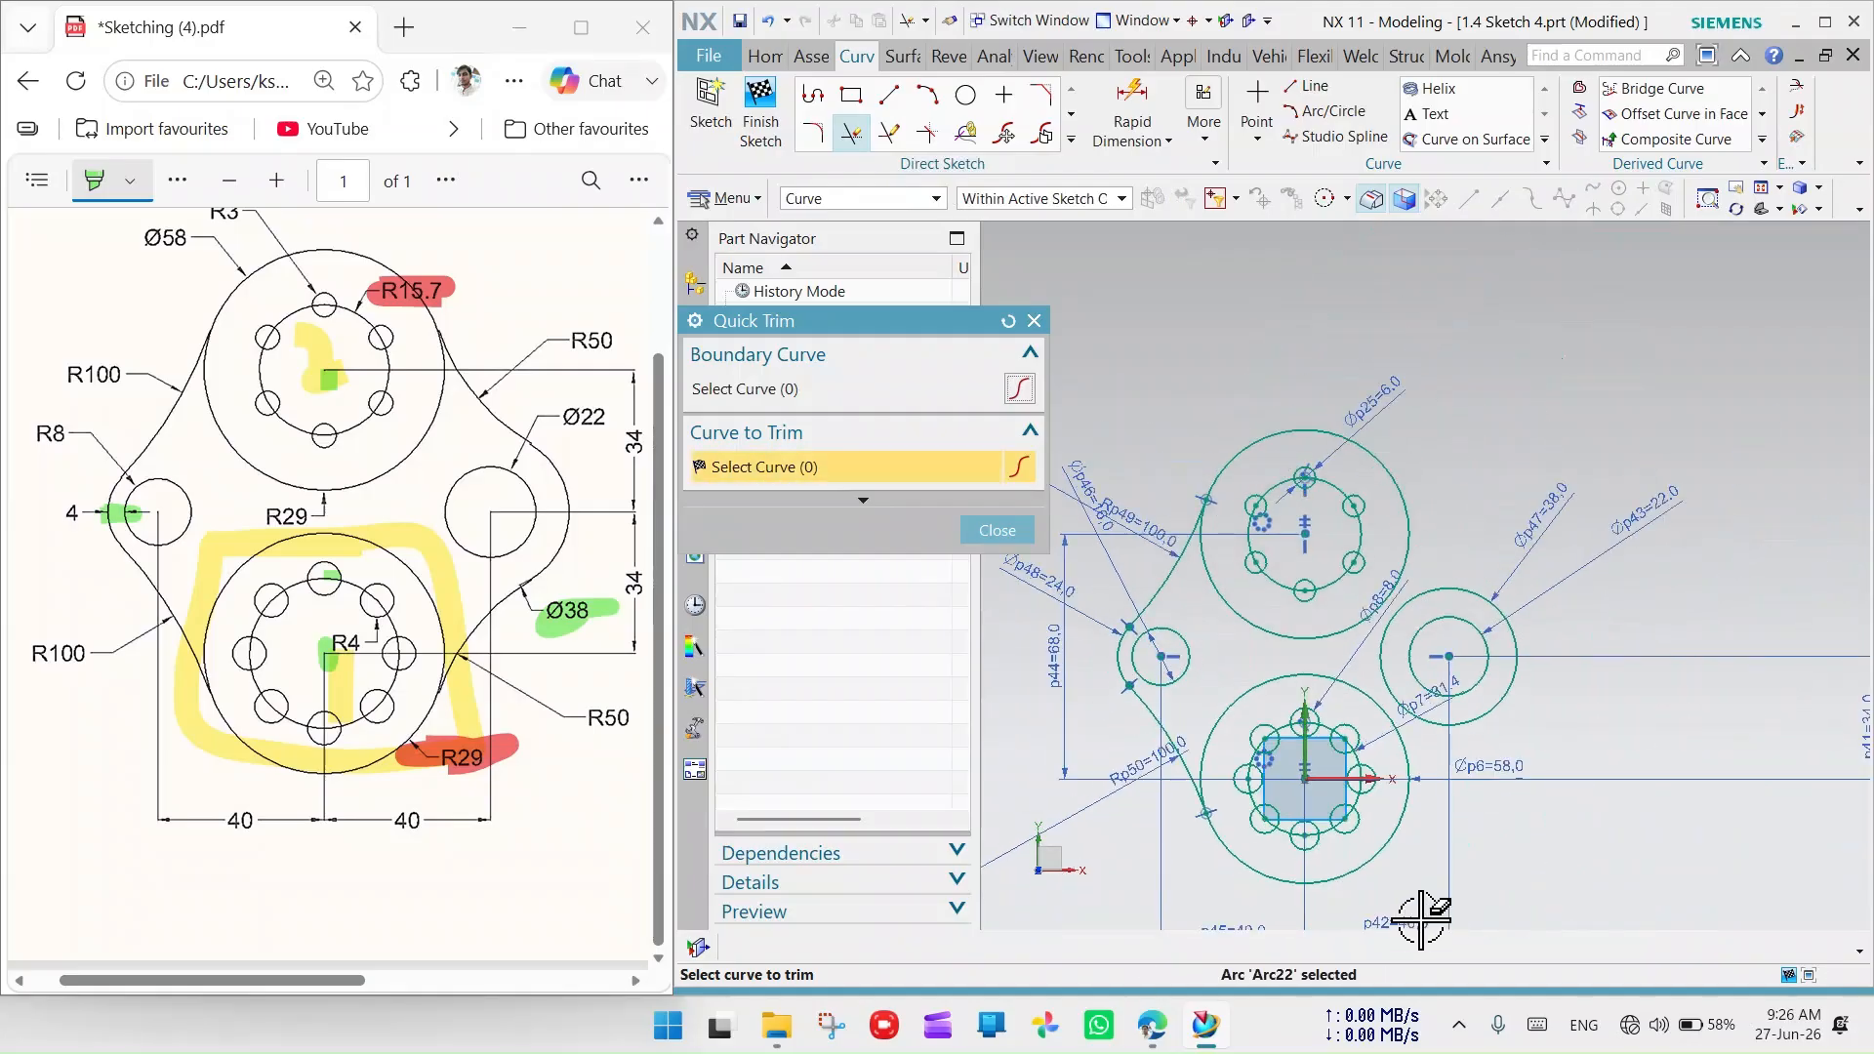
{"action": "scroll", "coordinate": [1288, 731], "scroll_direction": "down", "scroll_amount": 2}
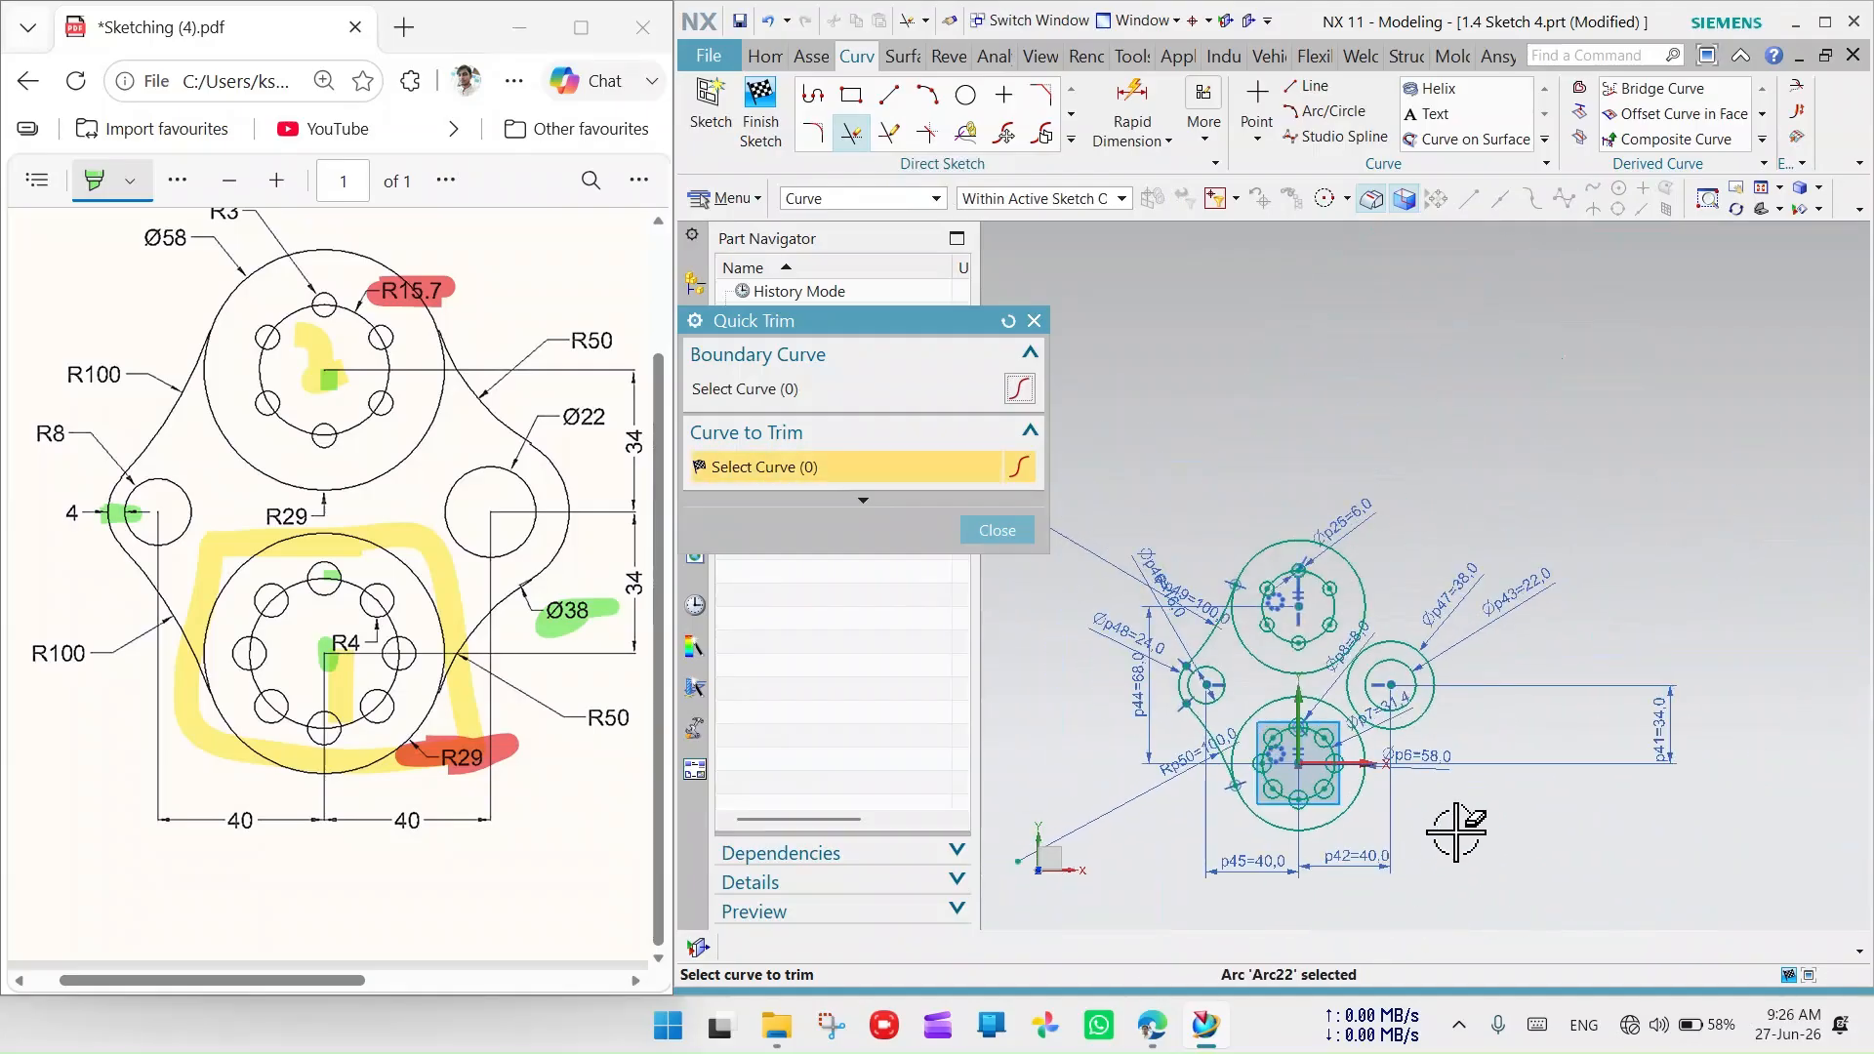
{"action": "scroll", "coordinate": [1454, 833], "scroll_direction": "up", "scroll_amount": 3}
{"action": "left_click", "coordinate": [1034, 320]}
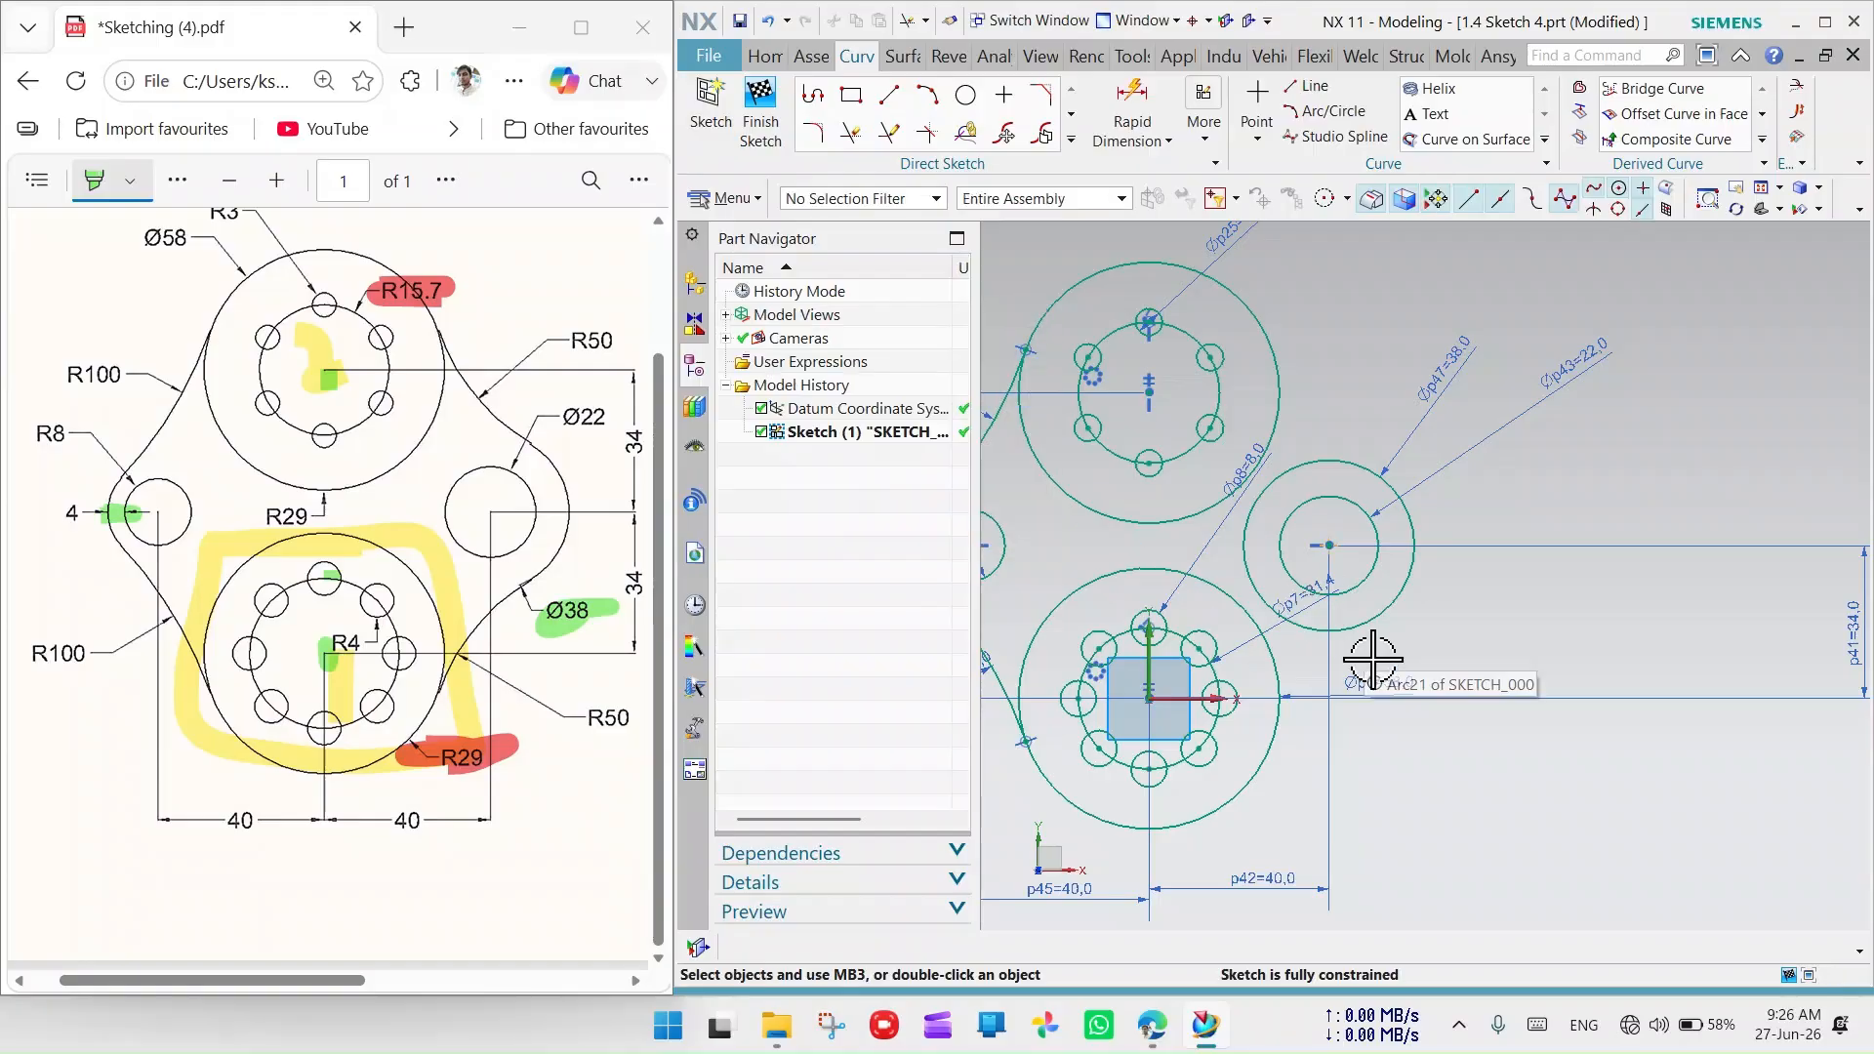
Sketch two three-point arcs beside the right boss, about R39.9 mm below it and about R29 mm above it, both curving inward
{"action": "scroll", "coordinate": [1320, 625], "scroll_direction": "down", "scroll_amount": 2}
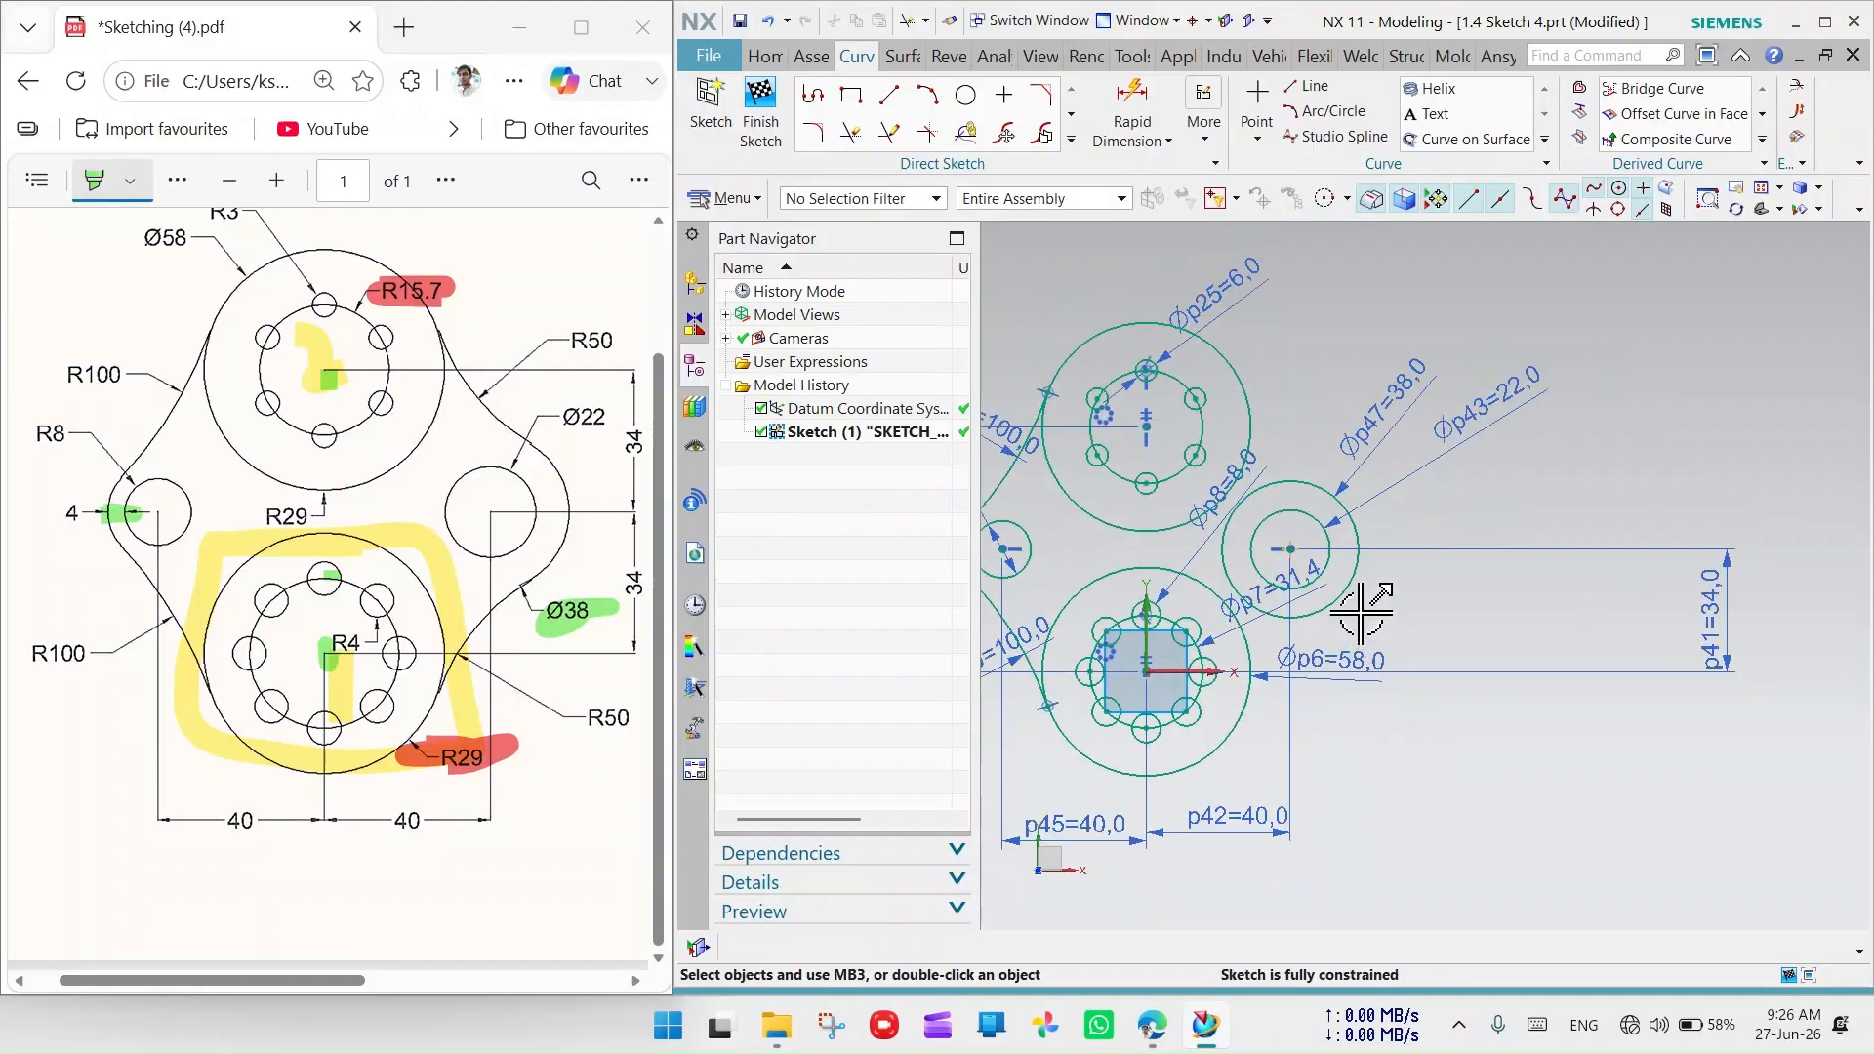
{"action": "left_click", "coordinate": [925, 98]}
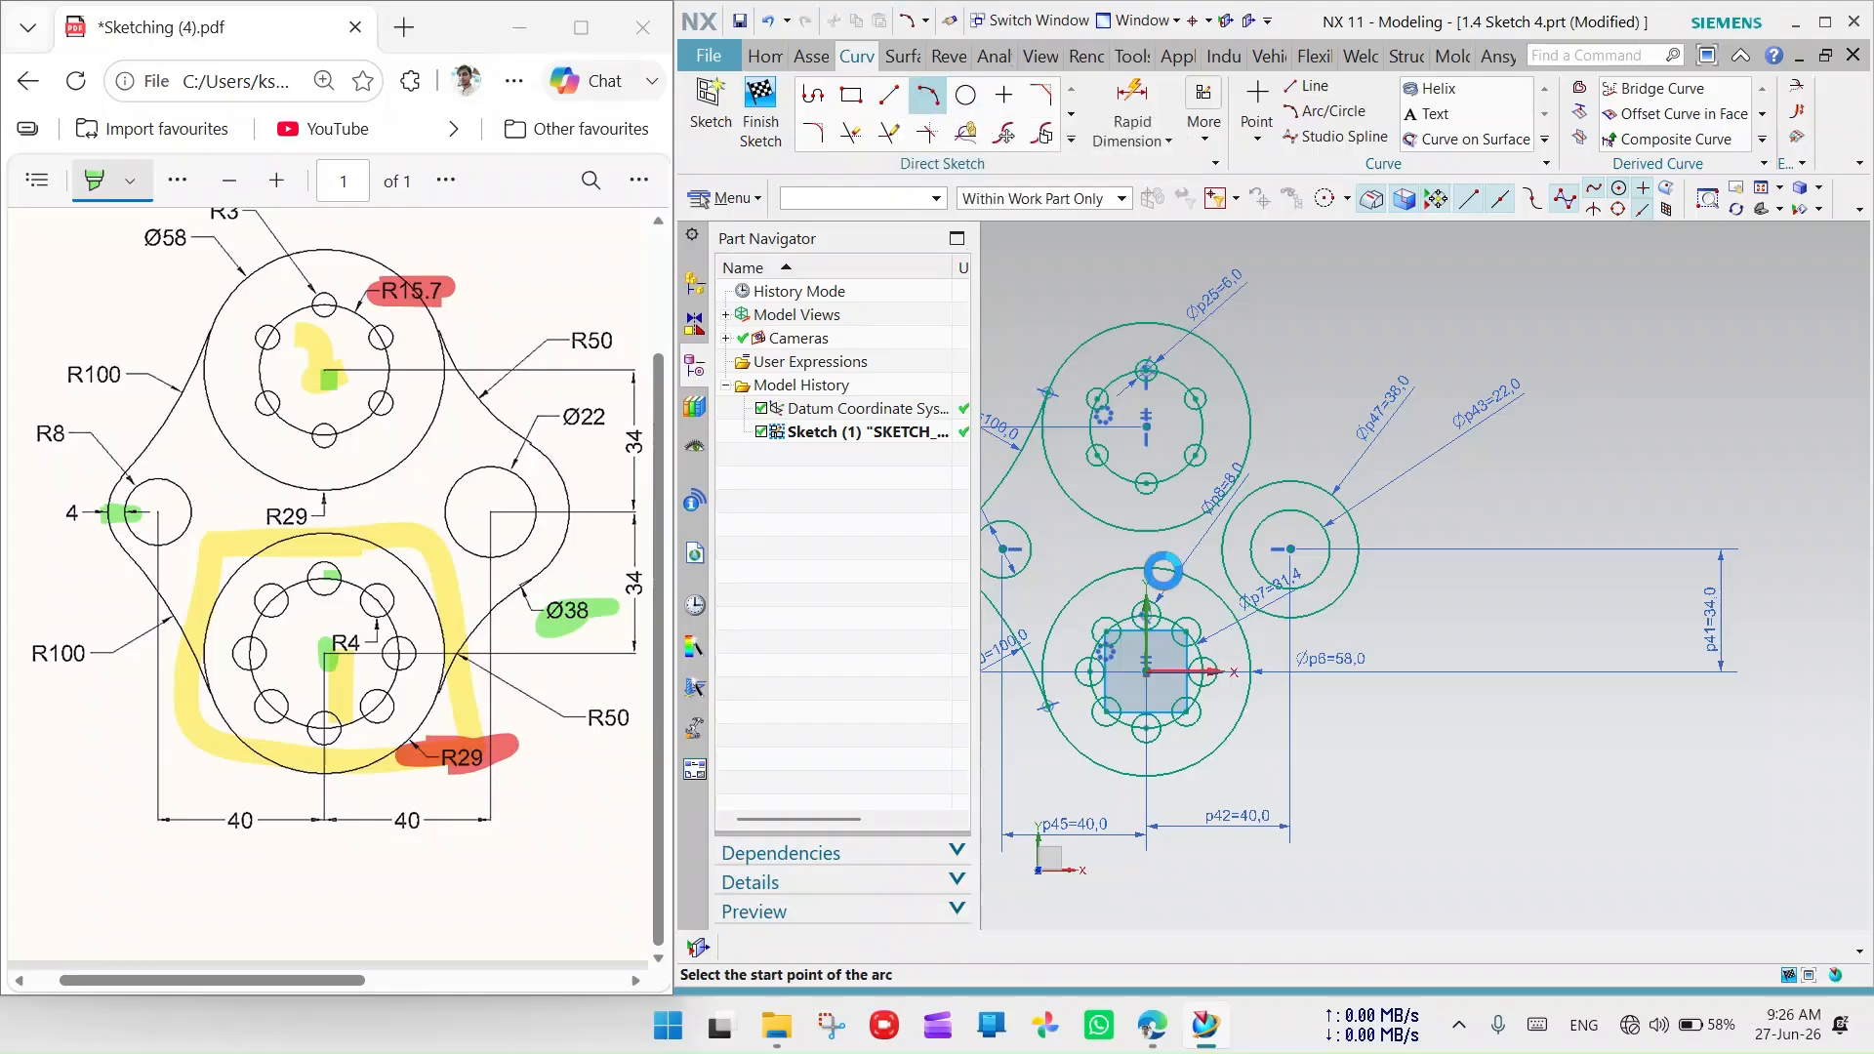
{"action": "left_click", "coordinate": [1392, 596]}
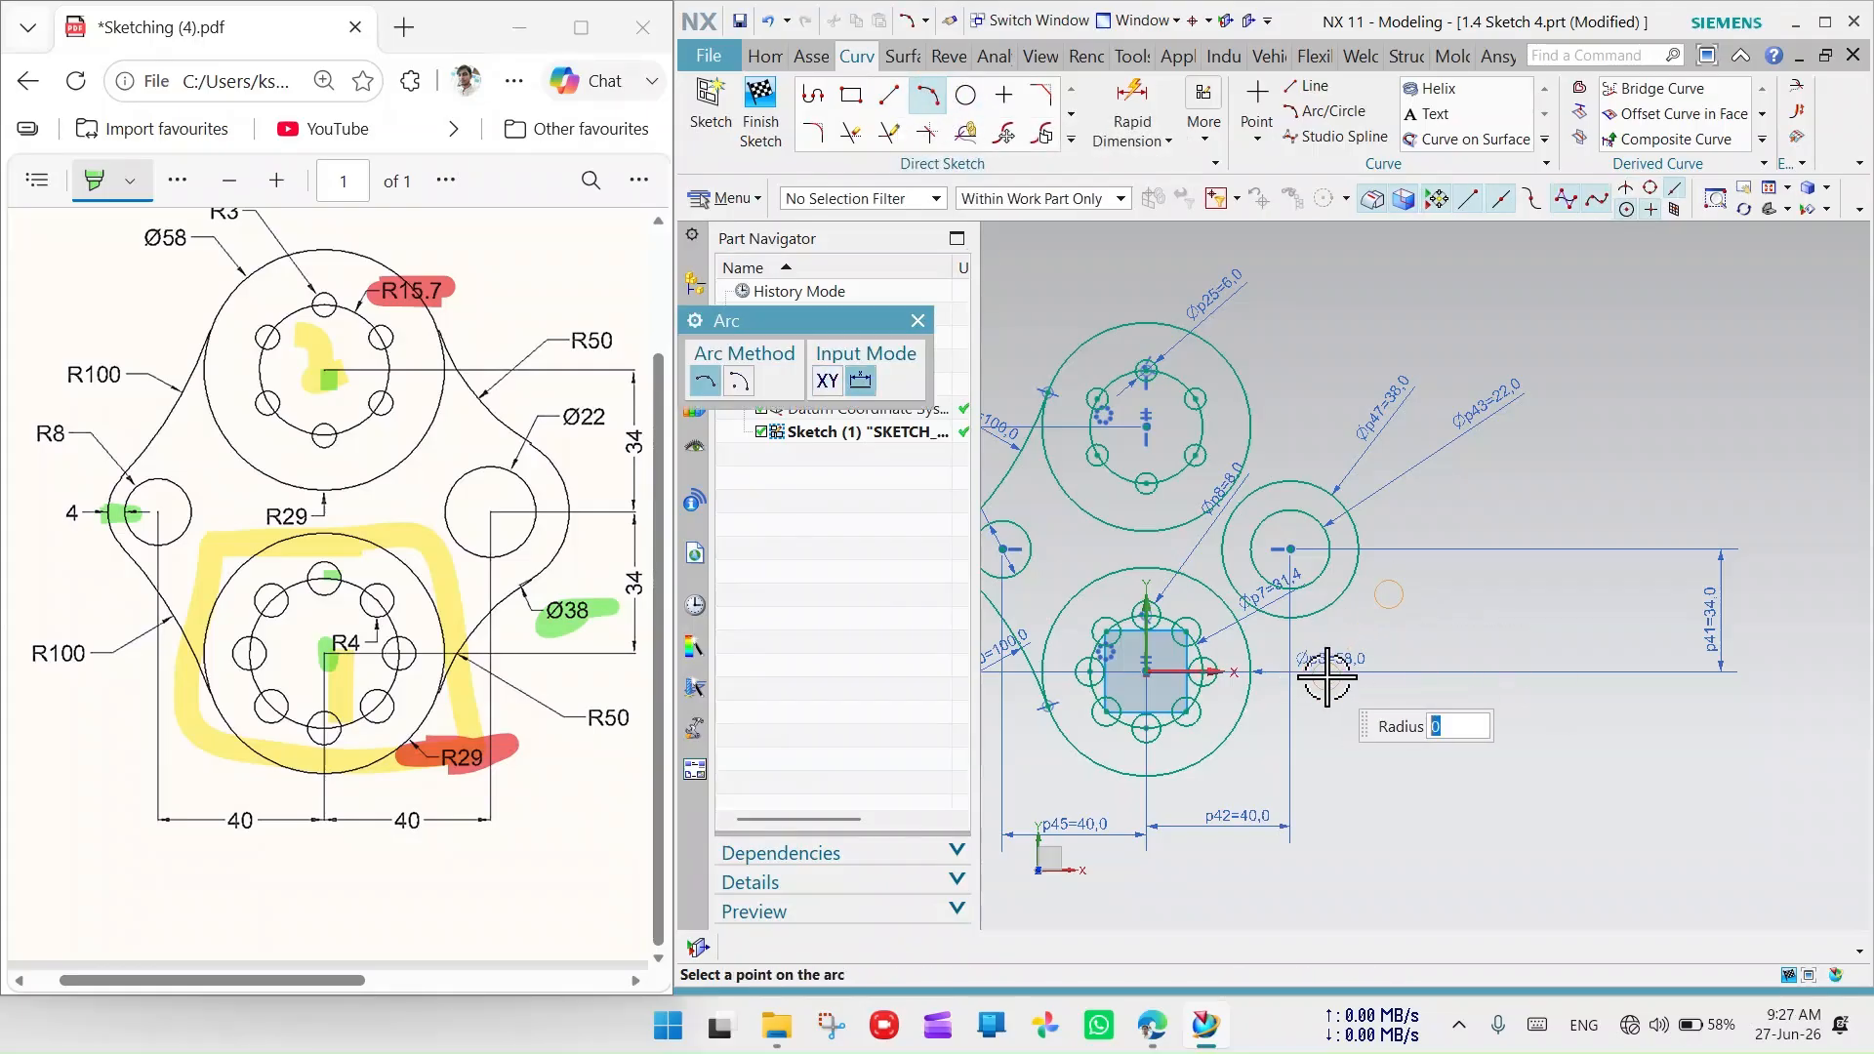
{"action": "left_click", "coordinate": [1325, 747]}
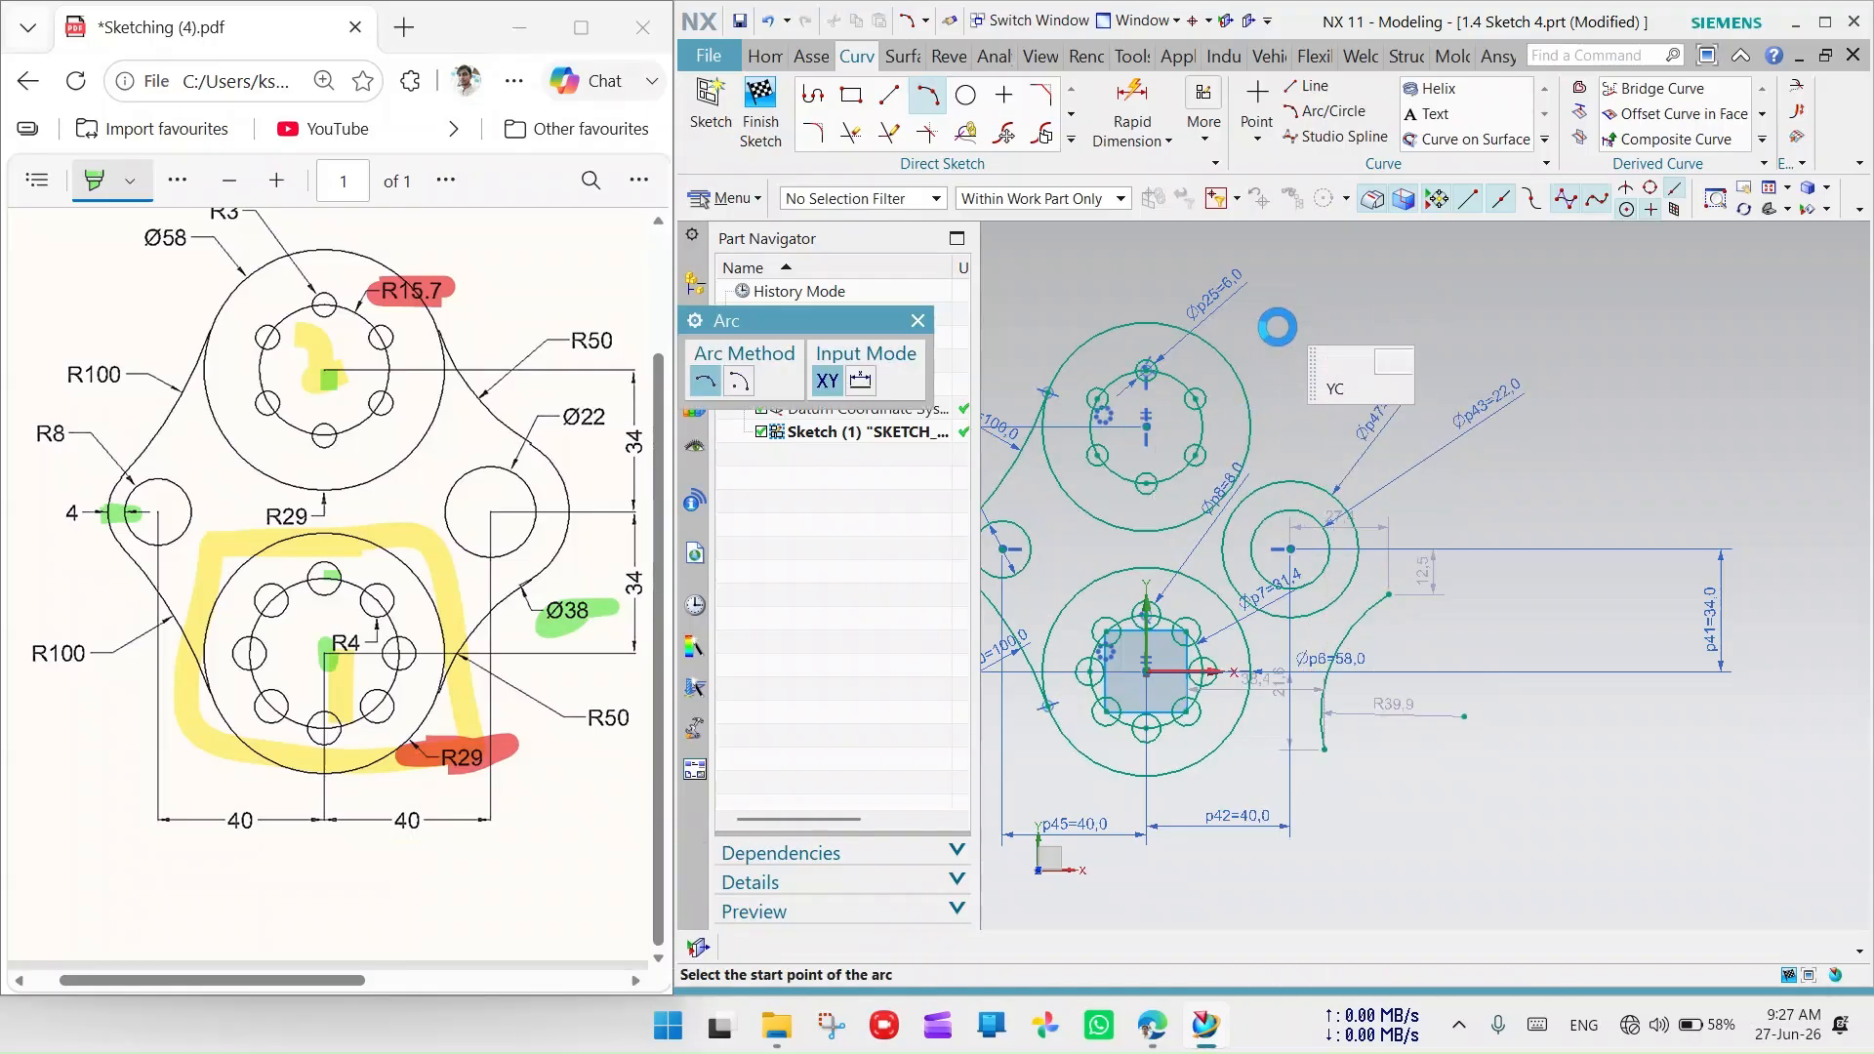
{"action": "left_click", "coordinate": [1347, 376]}
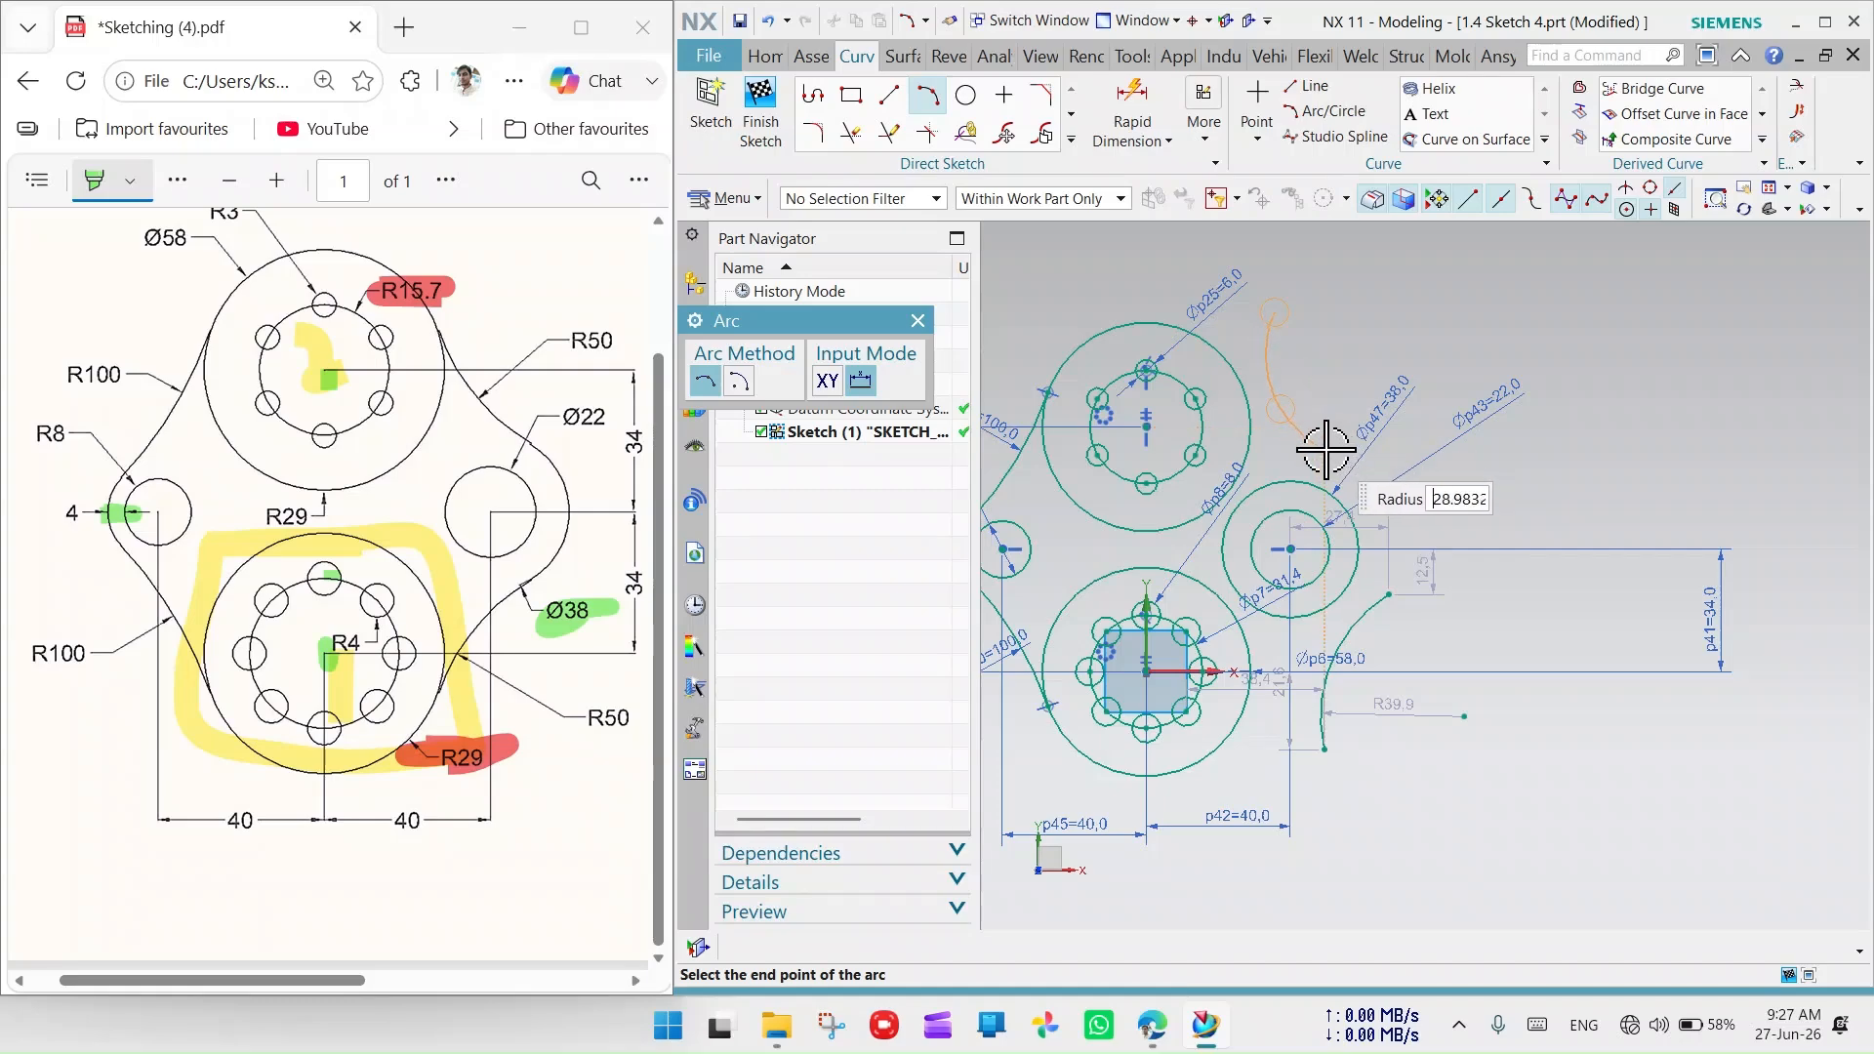
{"action": "left_click", "coordinate": [1325, 449]}
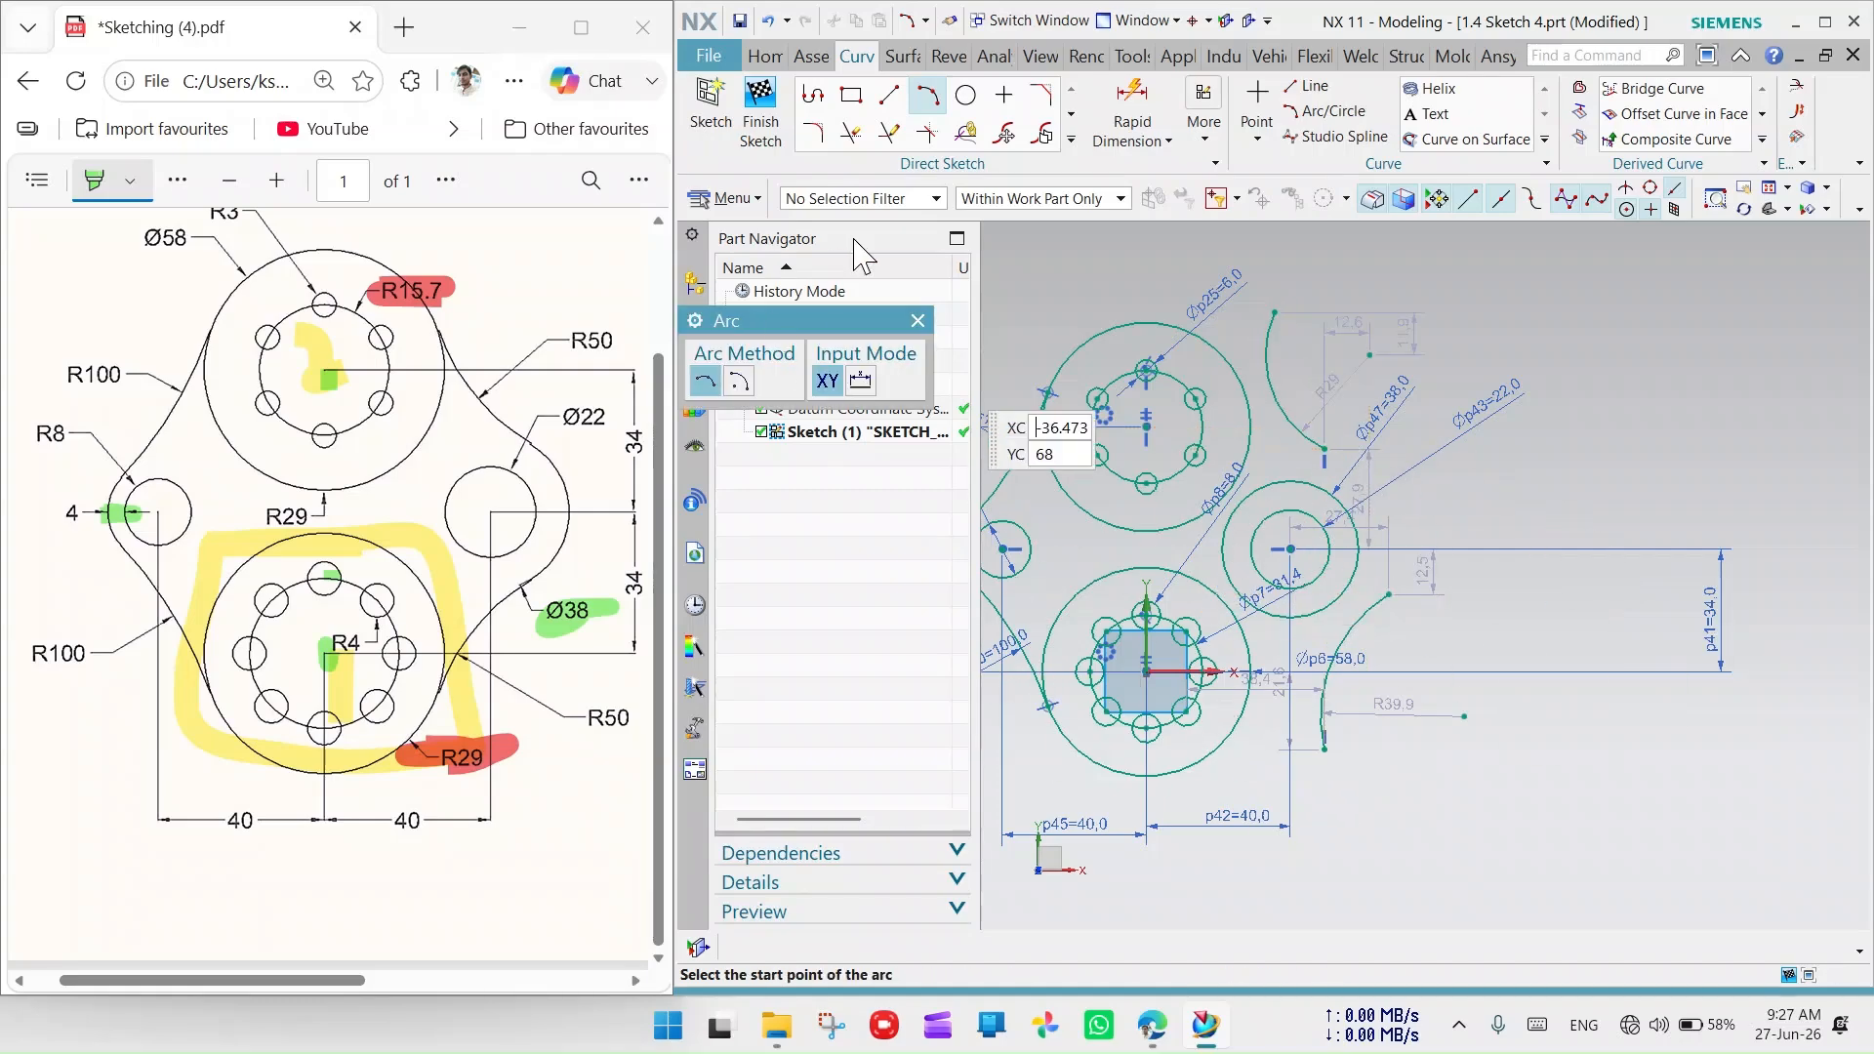
{"action": "left_click", "coordinate": [918, 320]}
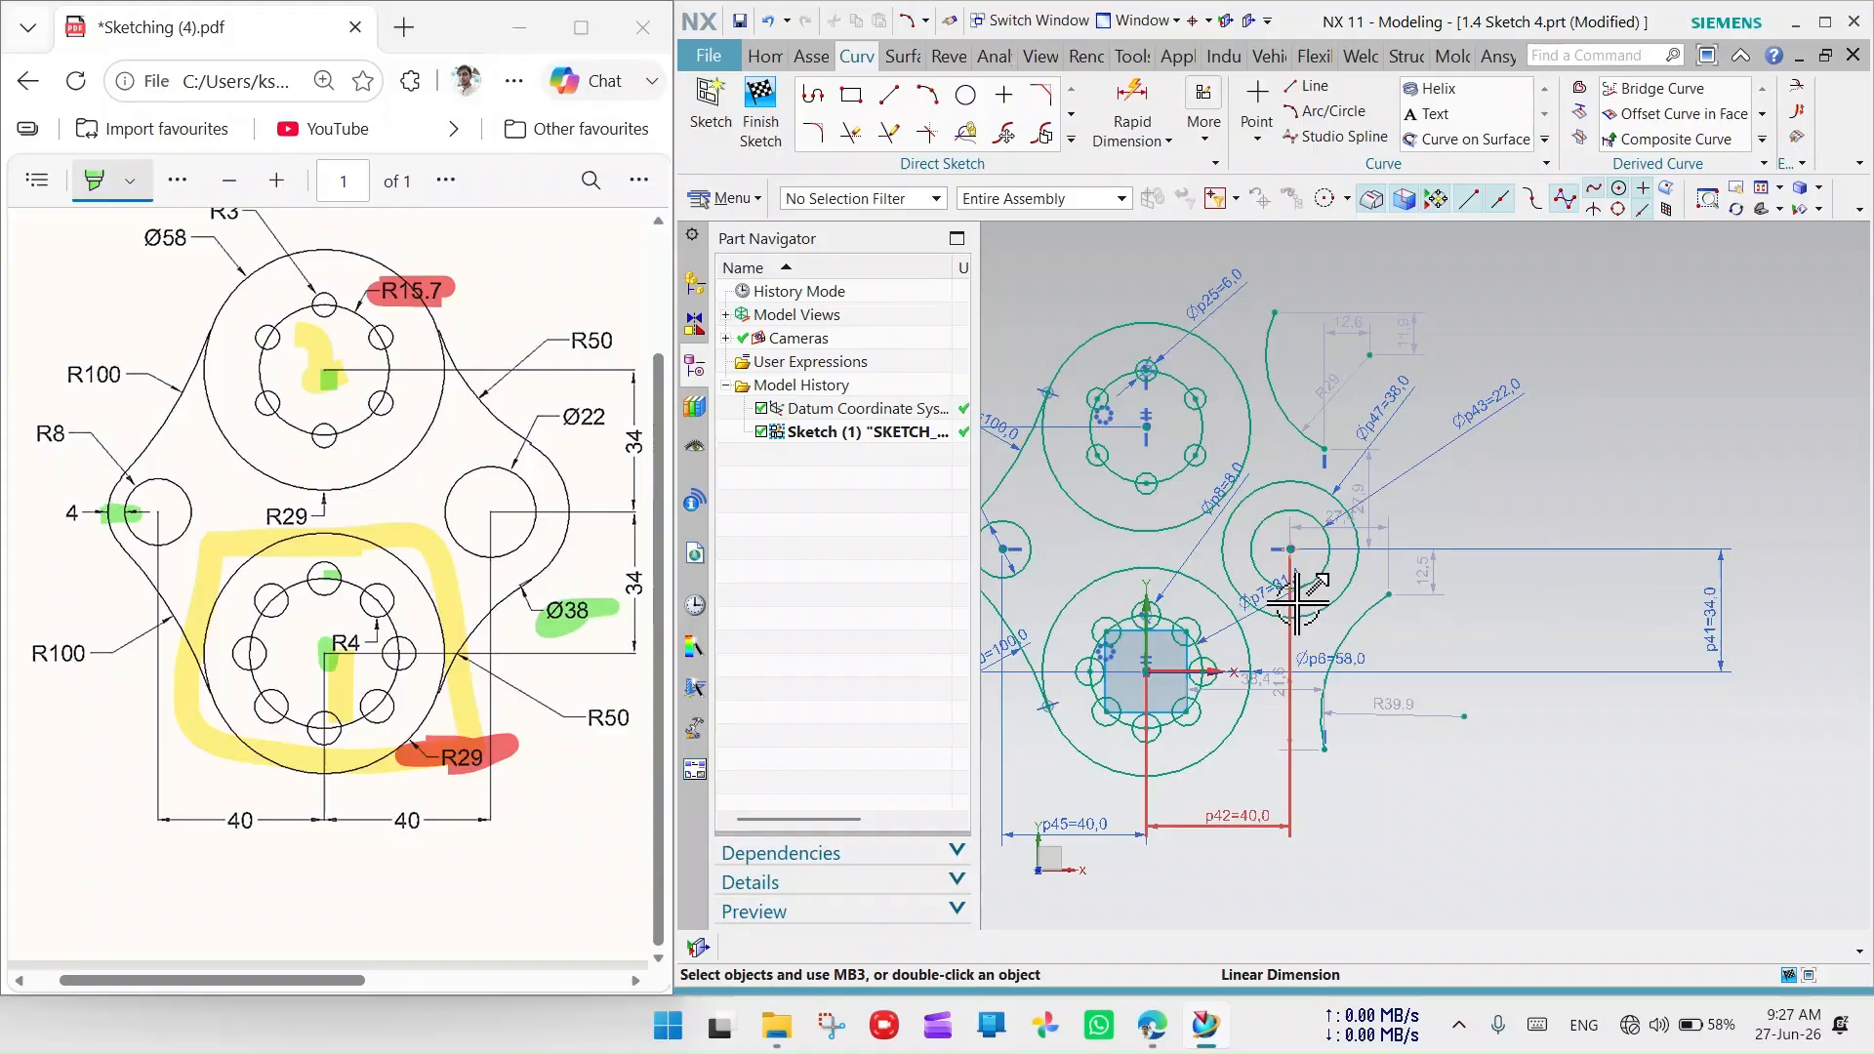
Make the lower-right arc tangent to the right boss's outer circle and to the large lower circle
{"action": "scroll", "coordinate": [1298, 604], "scroll_direction": "up", "scroll_amount": 2}
{"action": "scroll", "coordinate": [1299, 604], "scroll_direction": "up", "scroll_amount": 1}
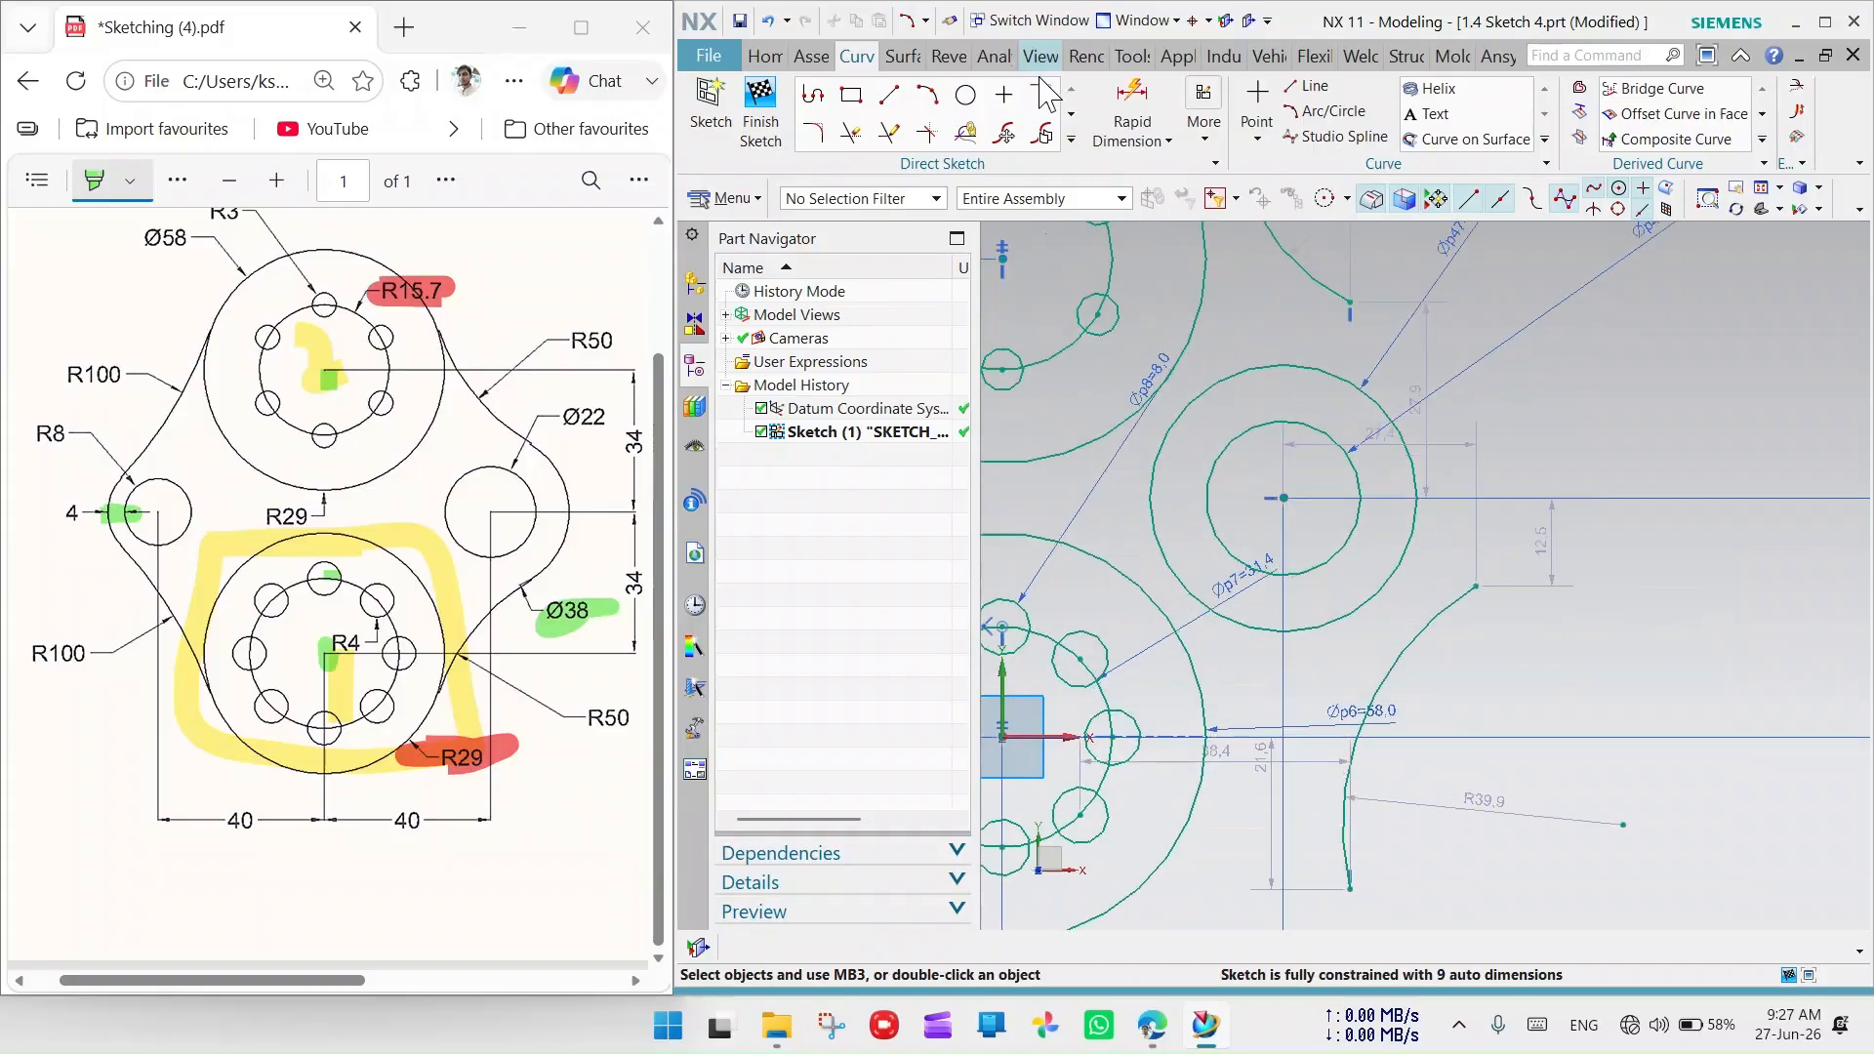
{"action": "left_click", "coordinate": [1419, 631]}
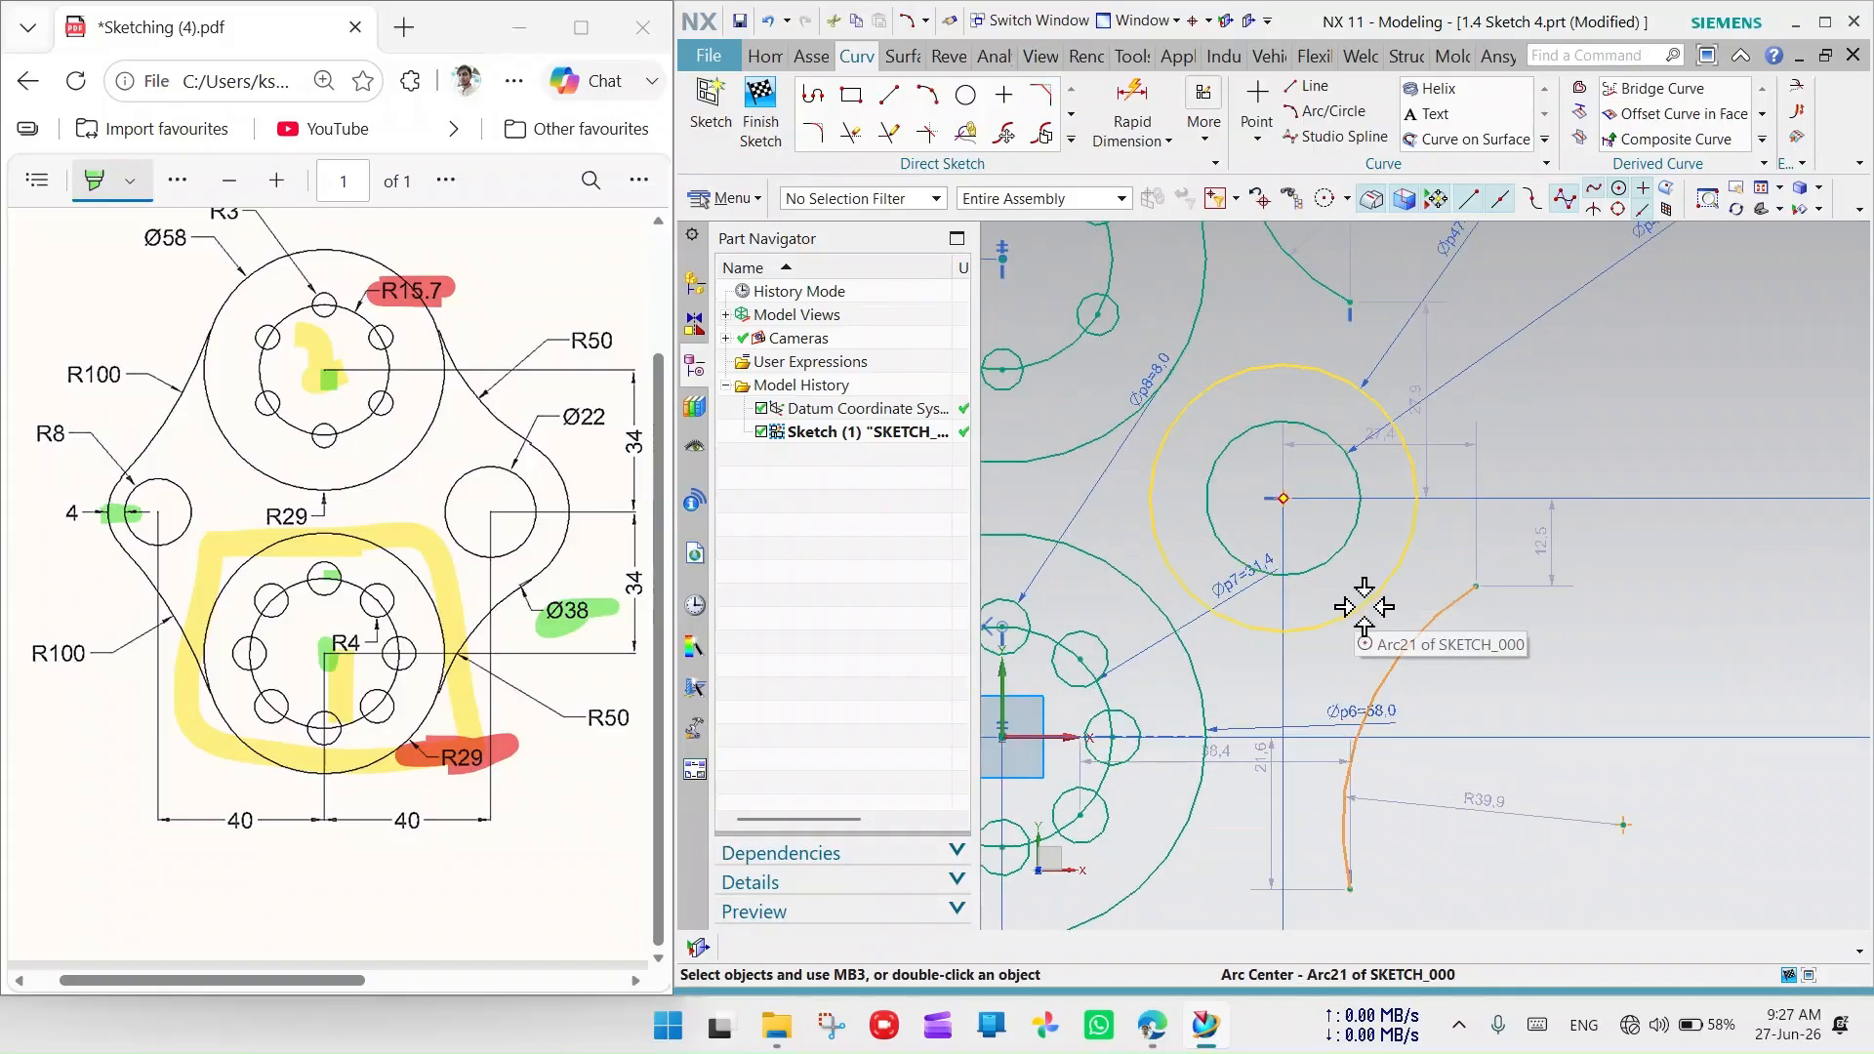
{"action": "left_click", "coordinate": [1371, 609]}
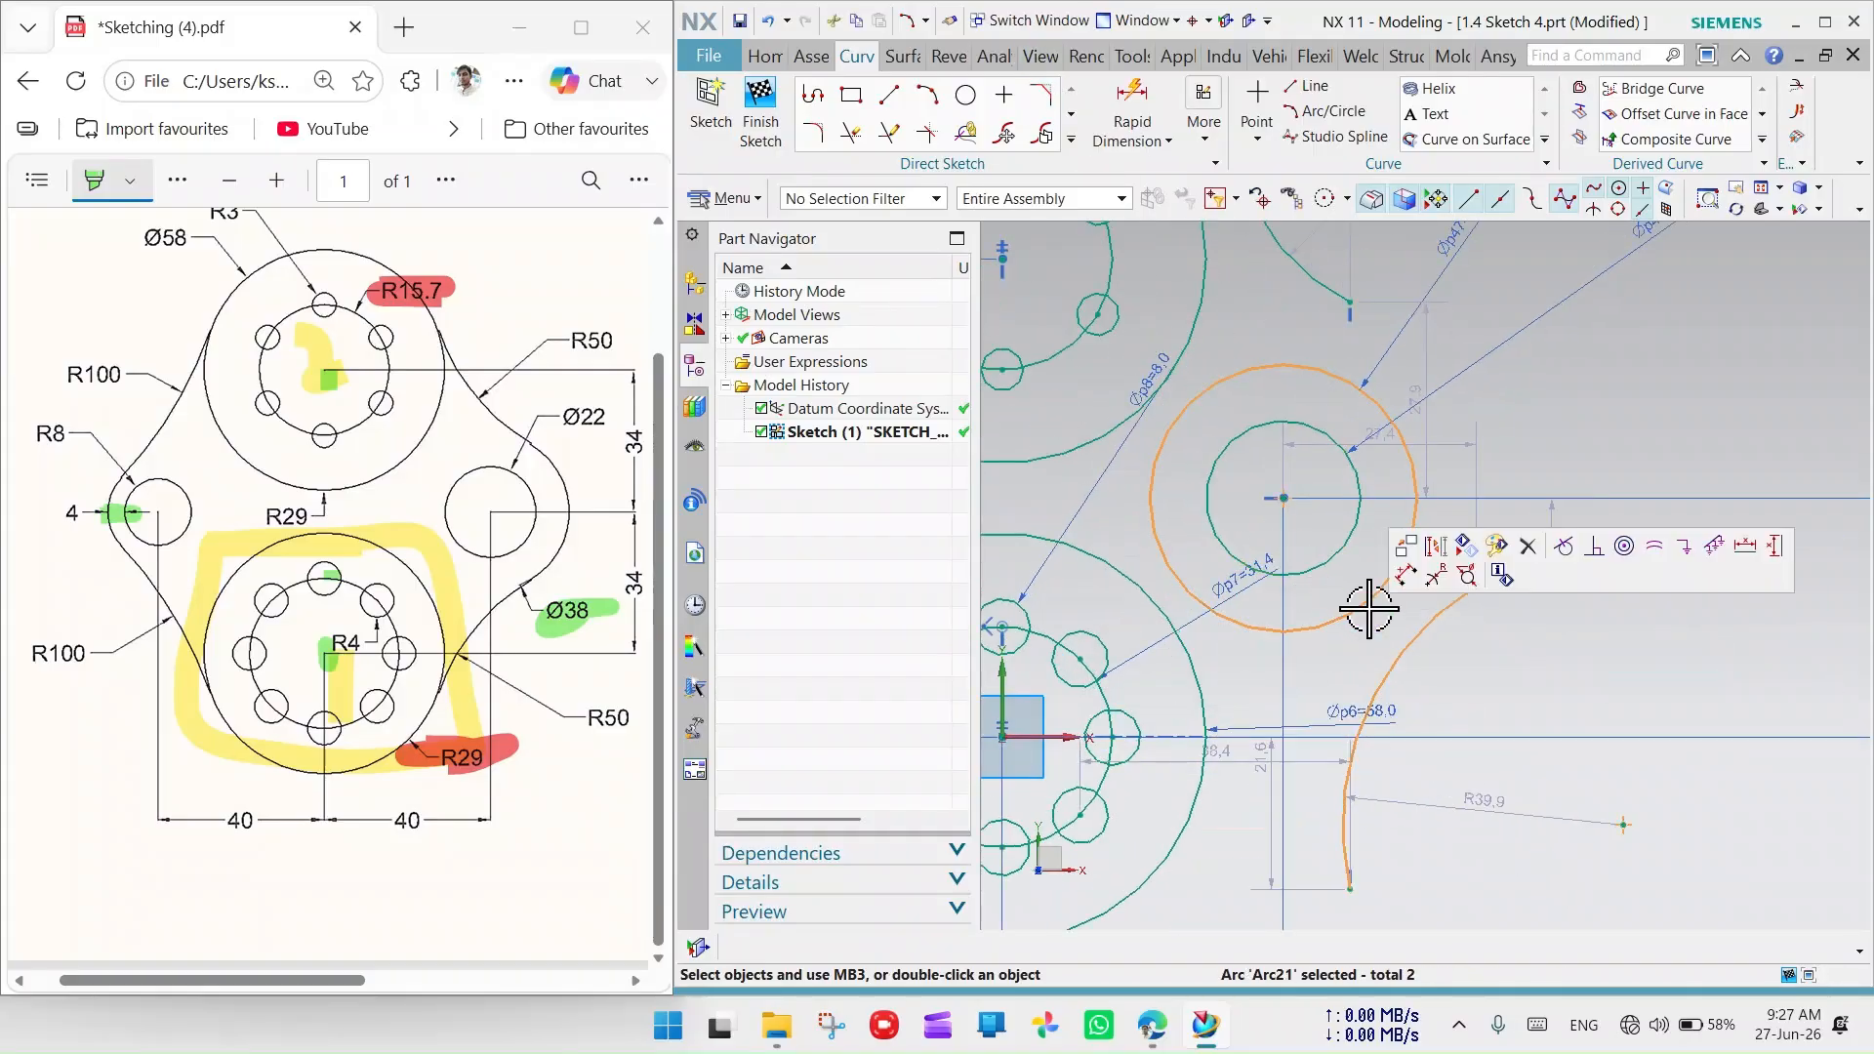
{"action": "left_click", "coordinate": [1564, 546]}
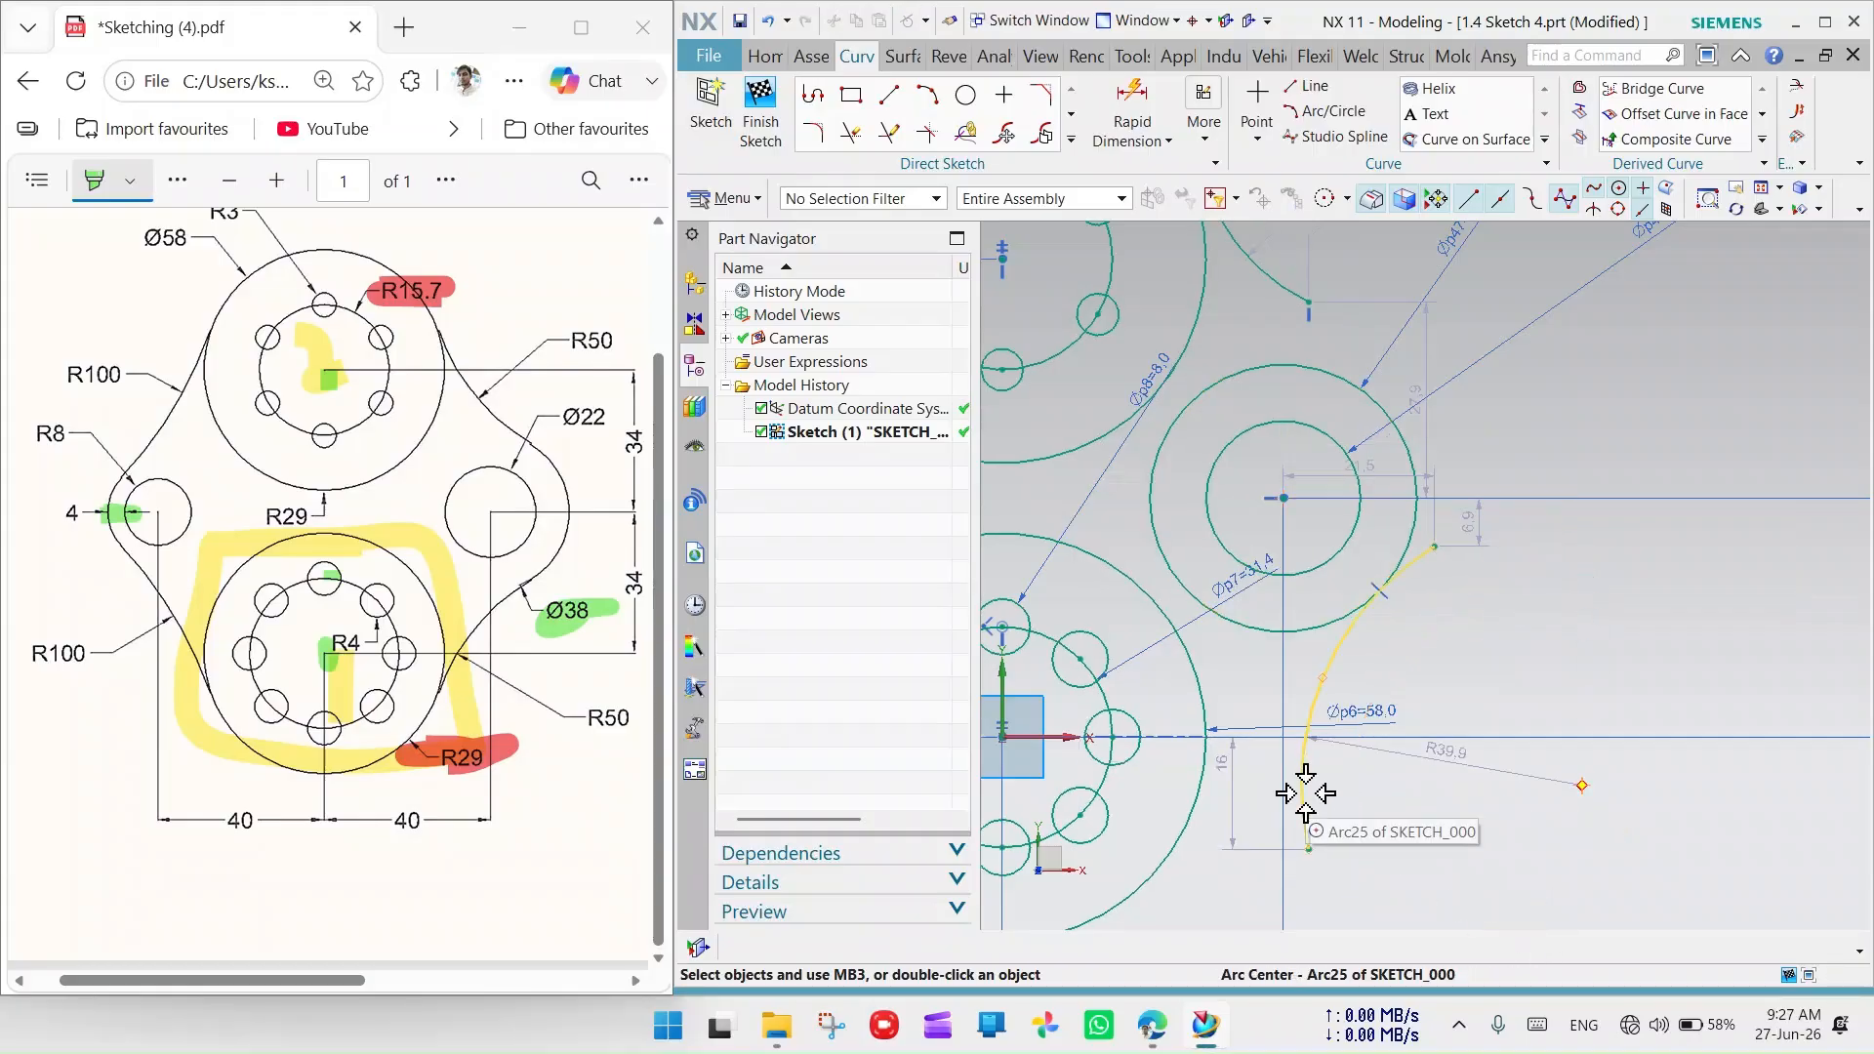
{"action": "left_click", "coordinate": [1304, 791]}
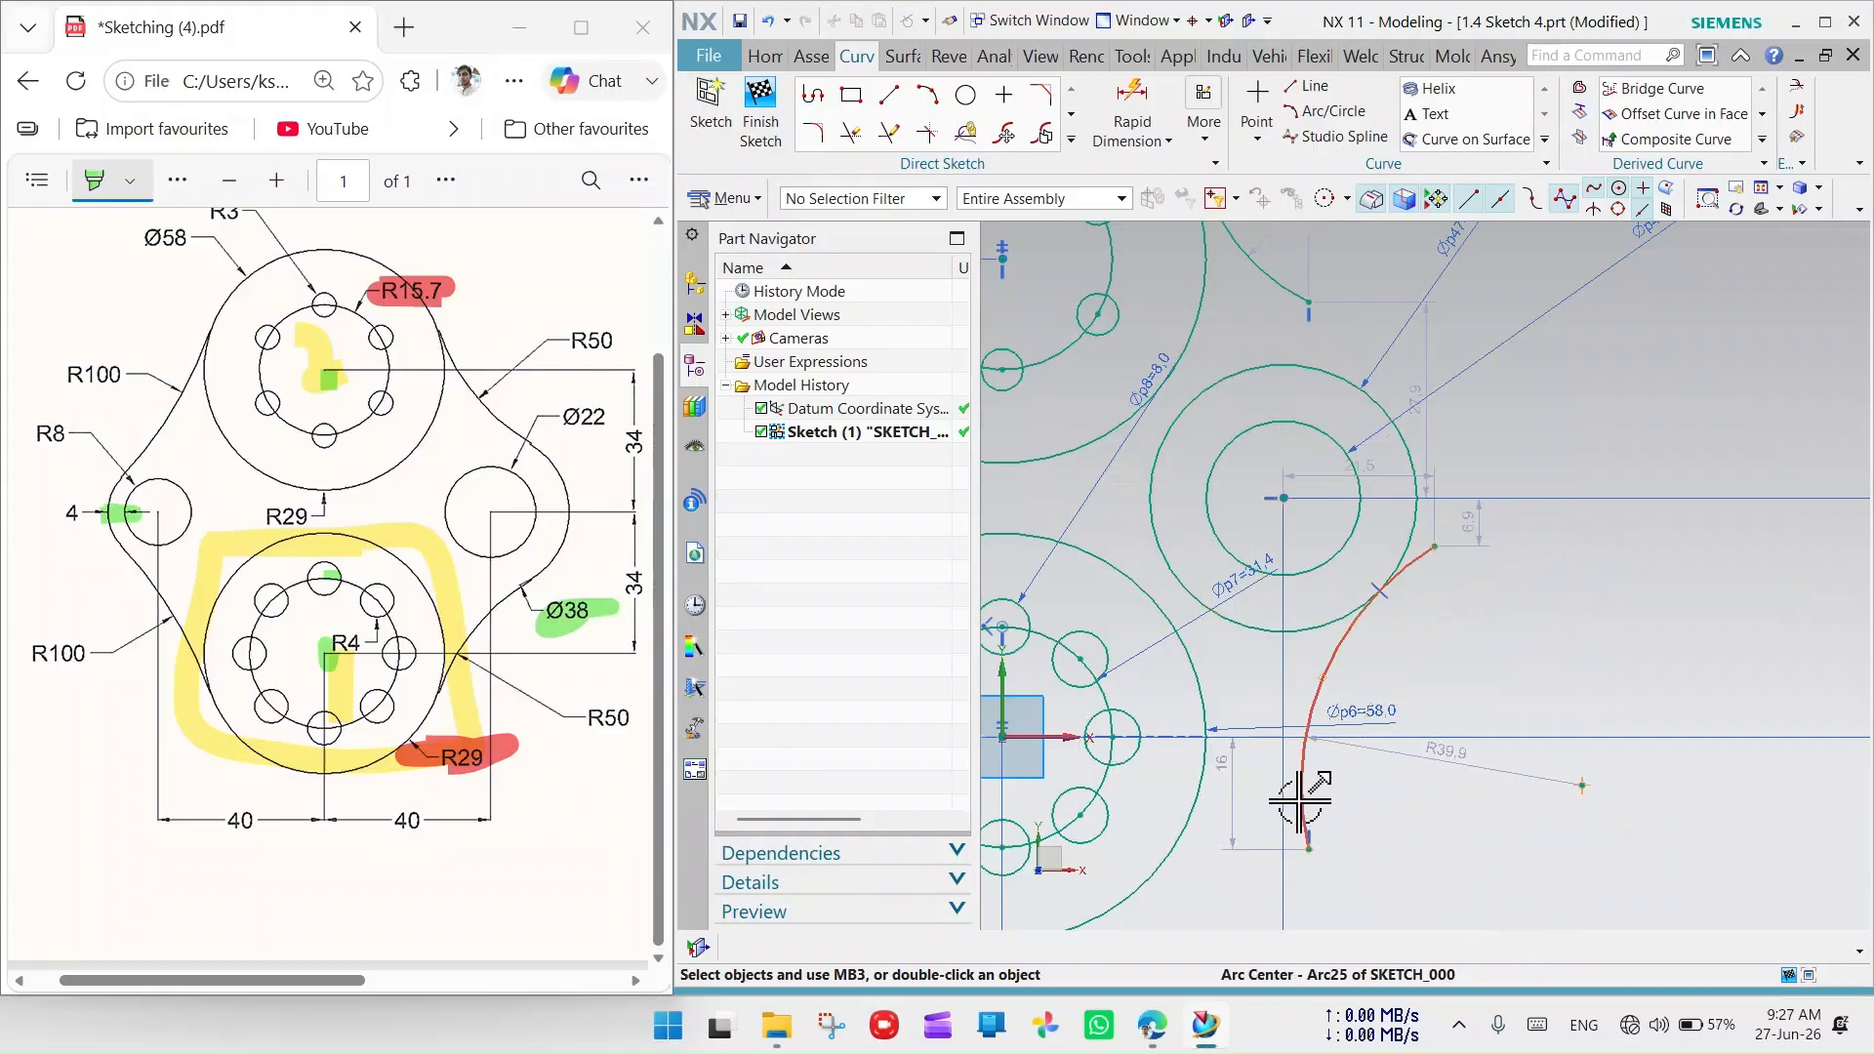
{"action": "left_click", "coordinate": [1189, 841]}
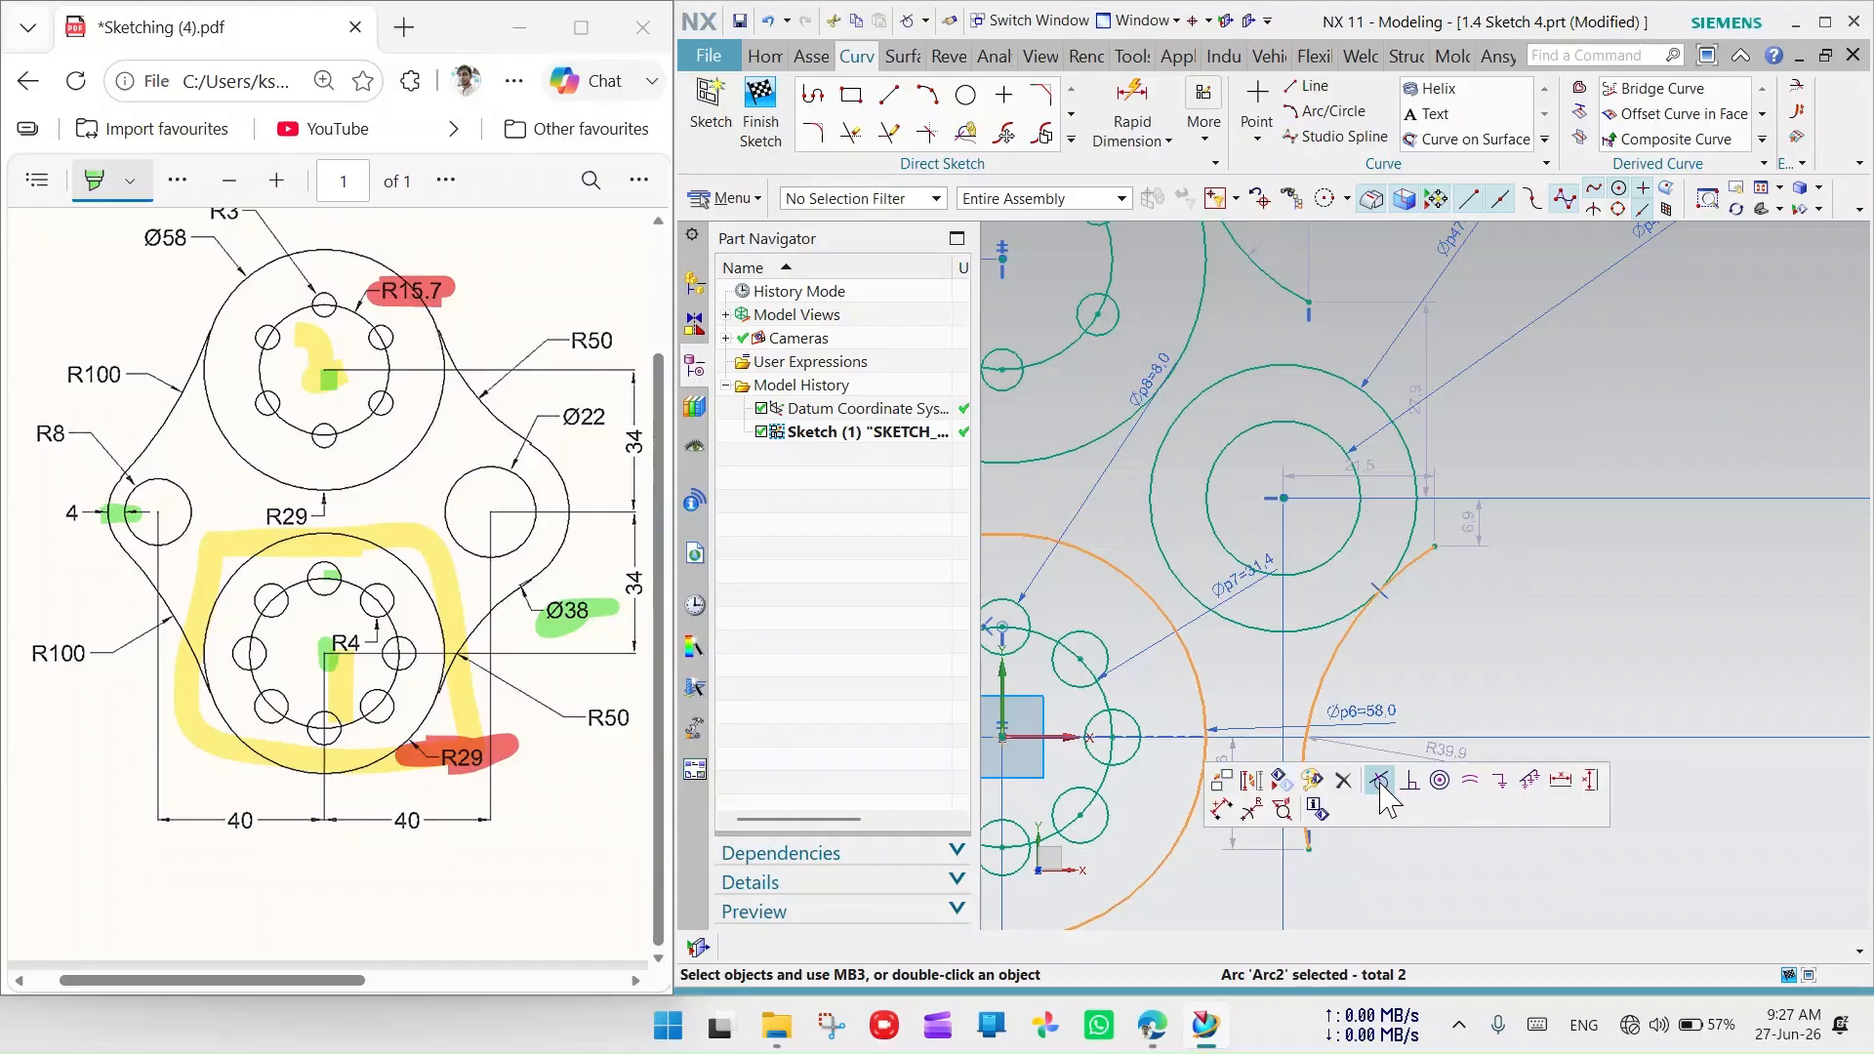
{"action": "left_click", "coordinate": [1379, 780]}
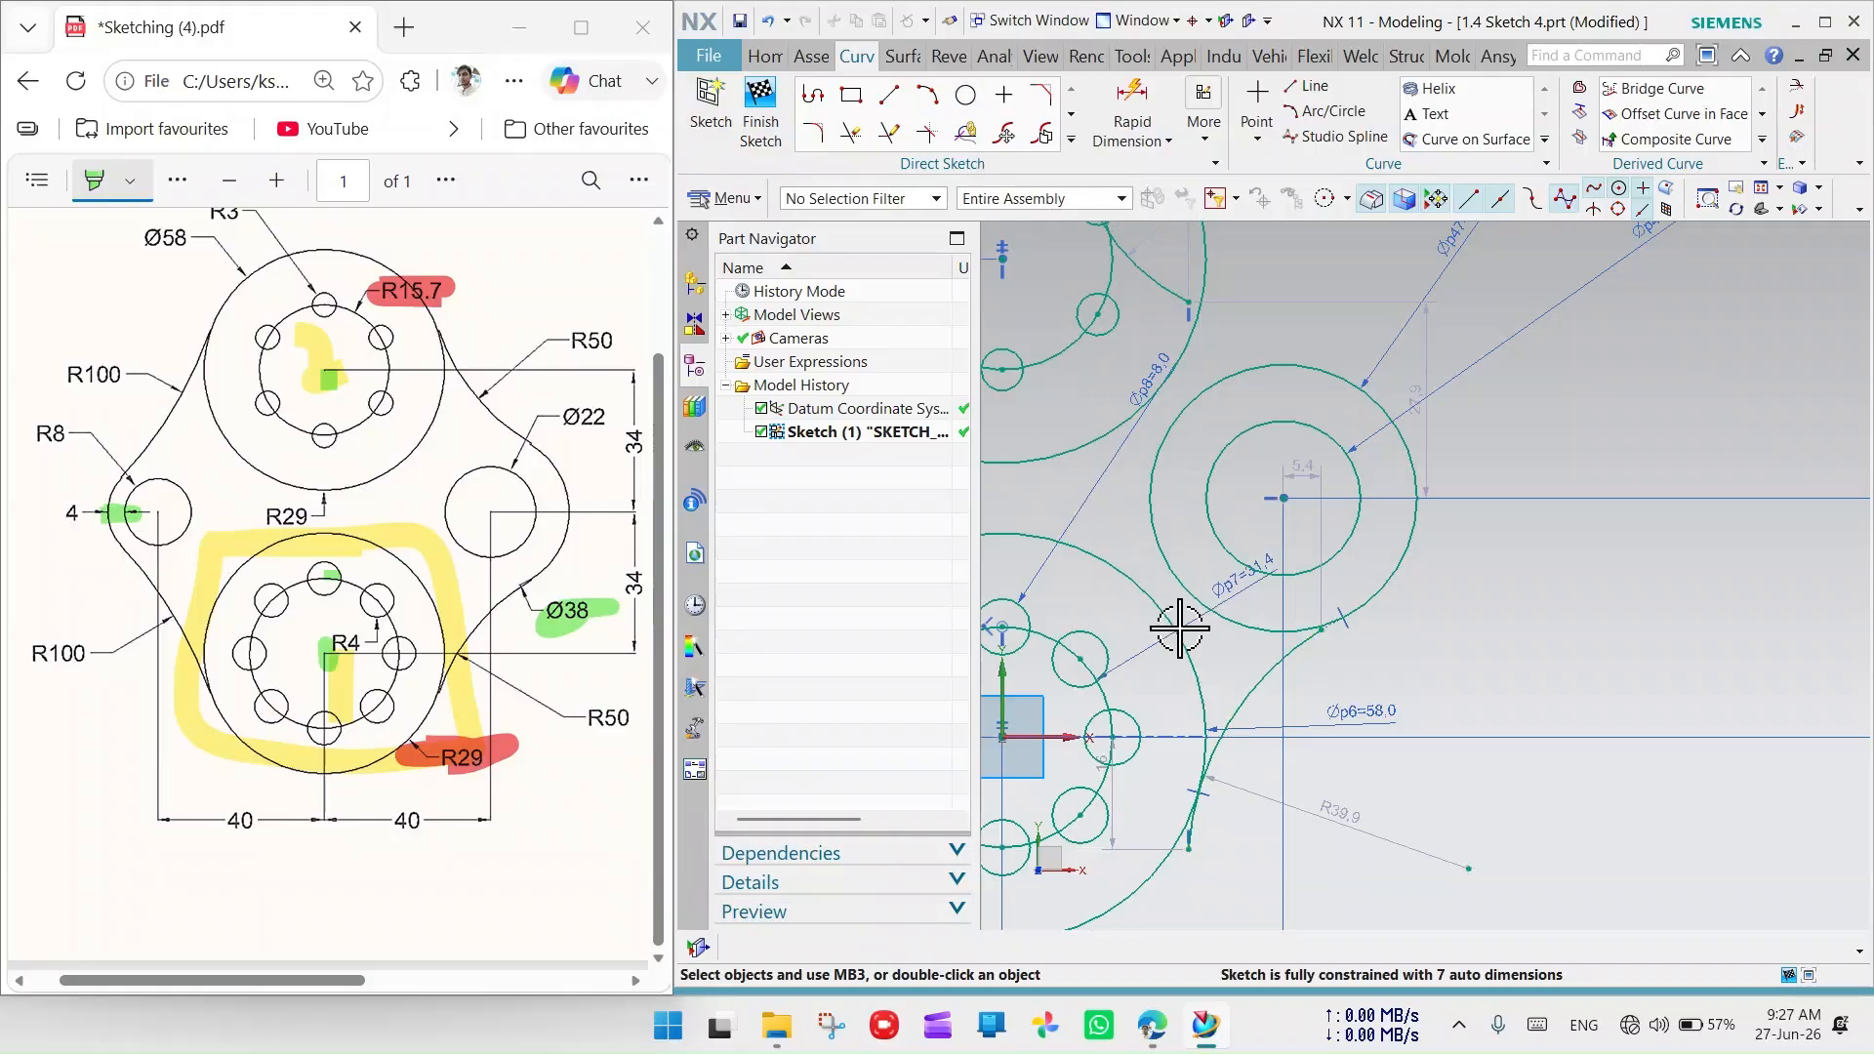
{"action": "scroll", "coordinate": [1321, 488], "scroll_direction": "down", "scroll_amount": 3}
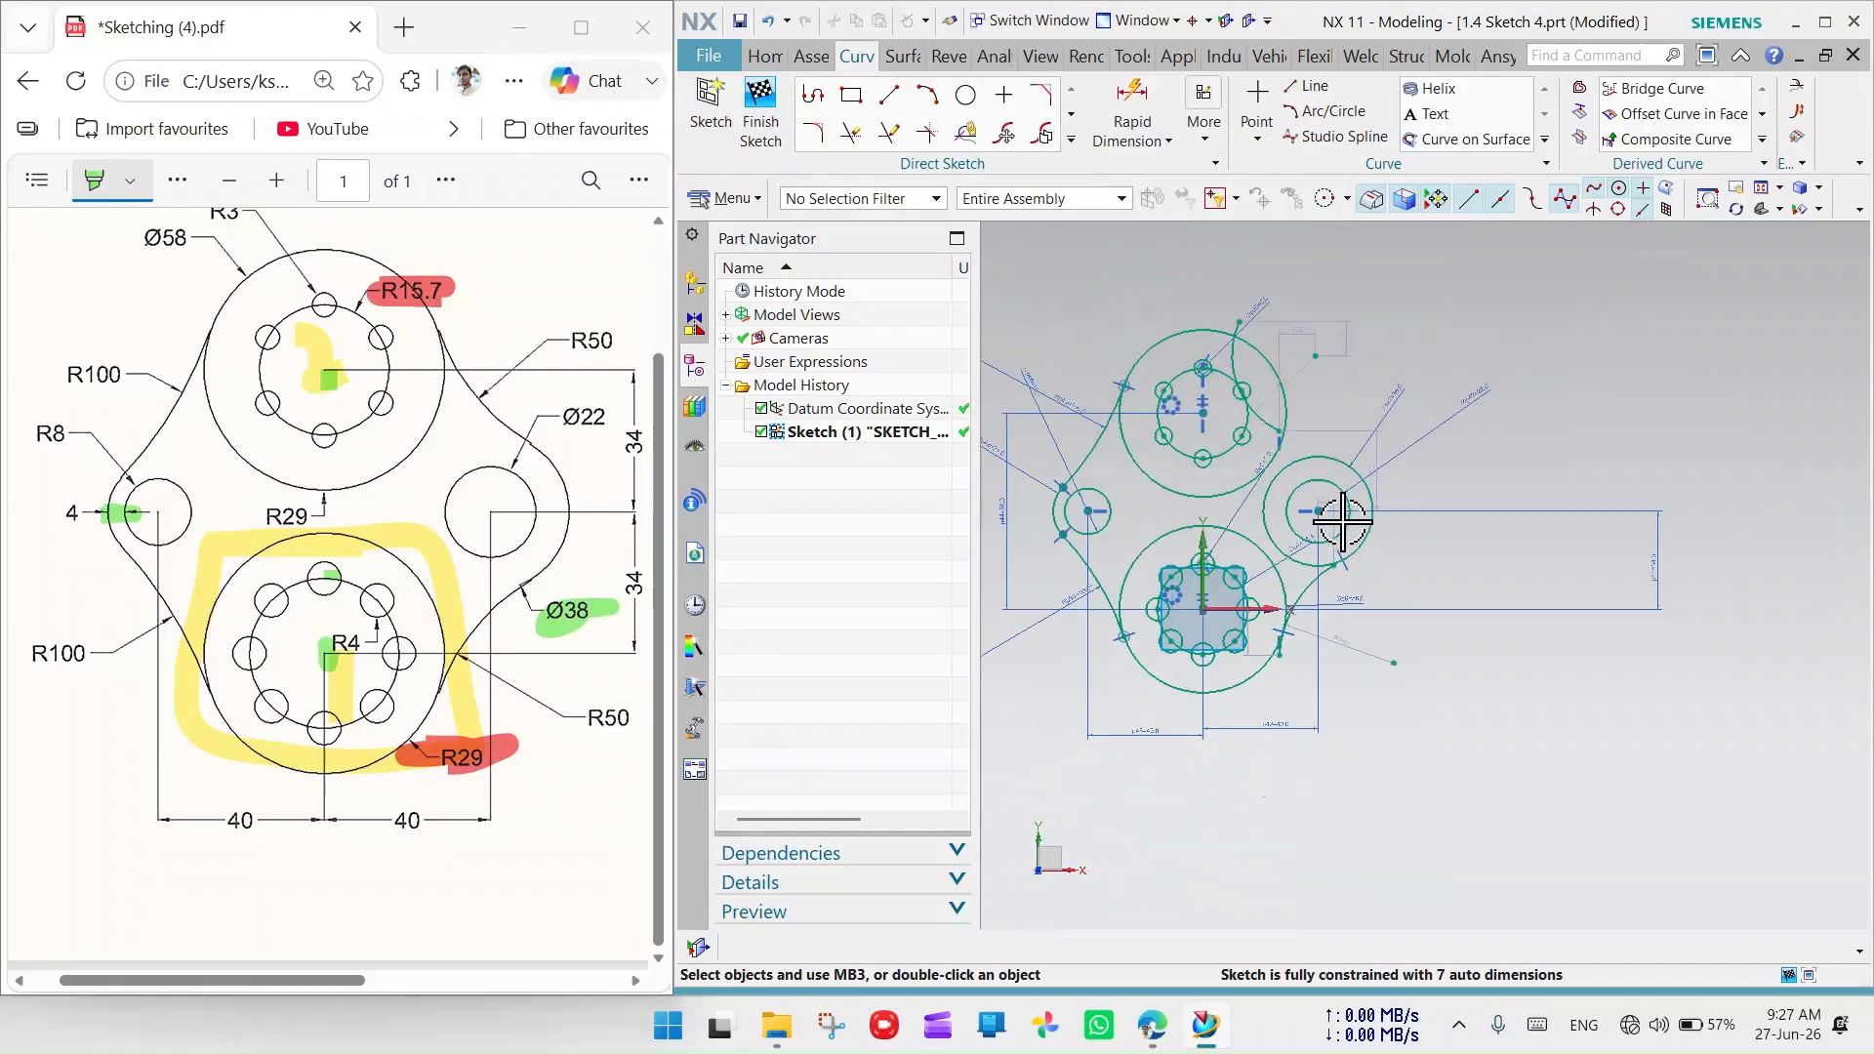
{"action": "scroll", "coordinate": [1215, 419], "scroll_direction": "up", "scroll_amount": 3}
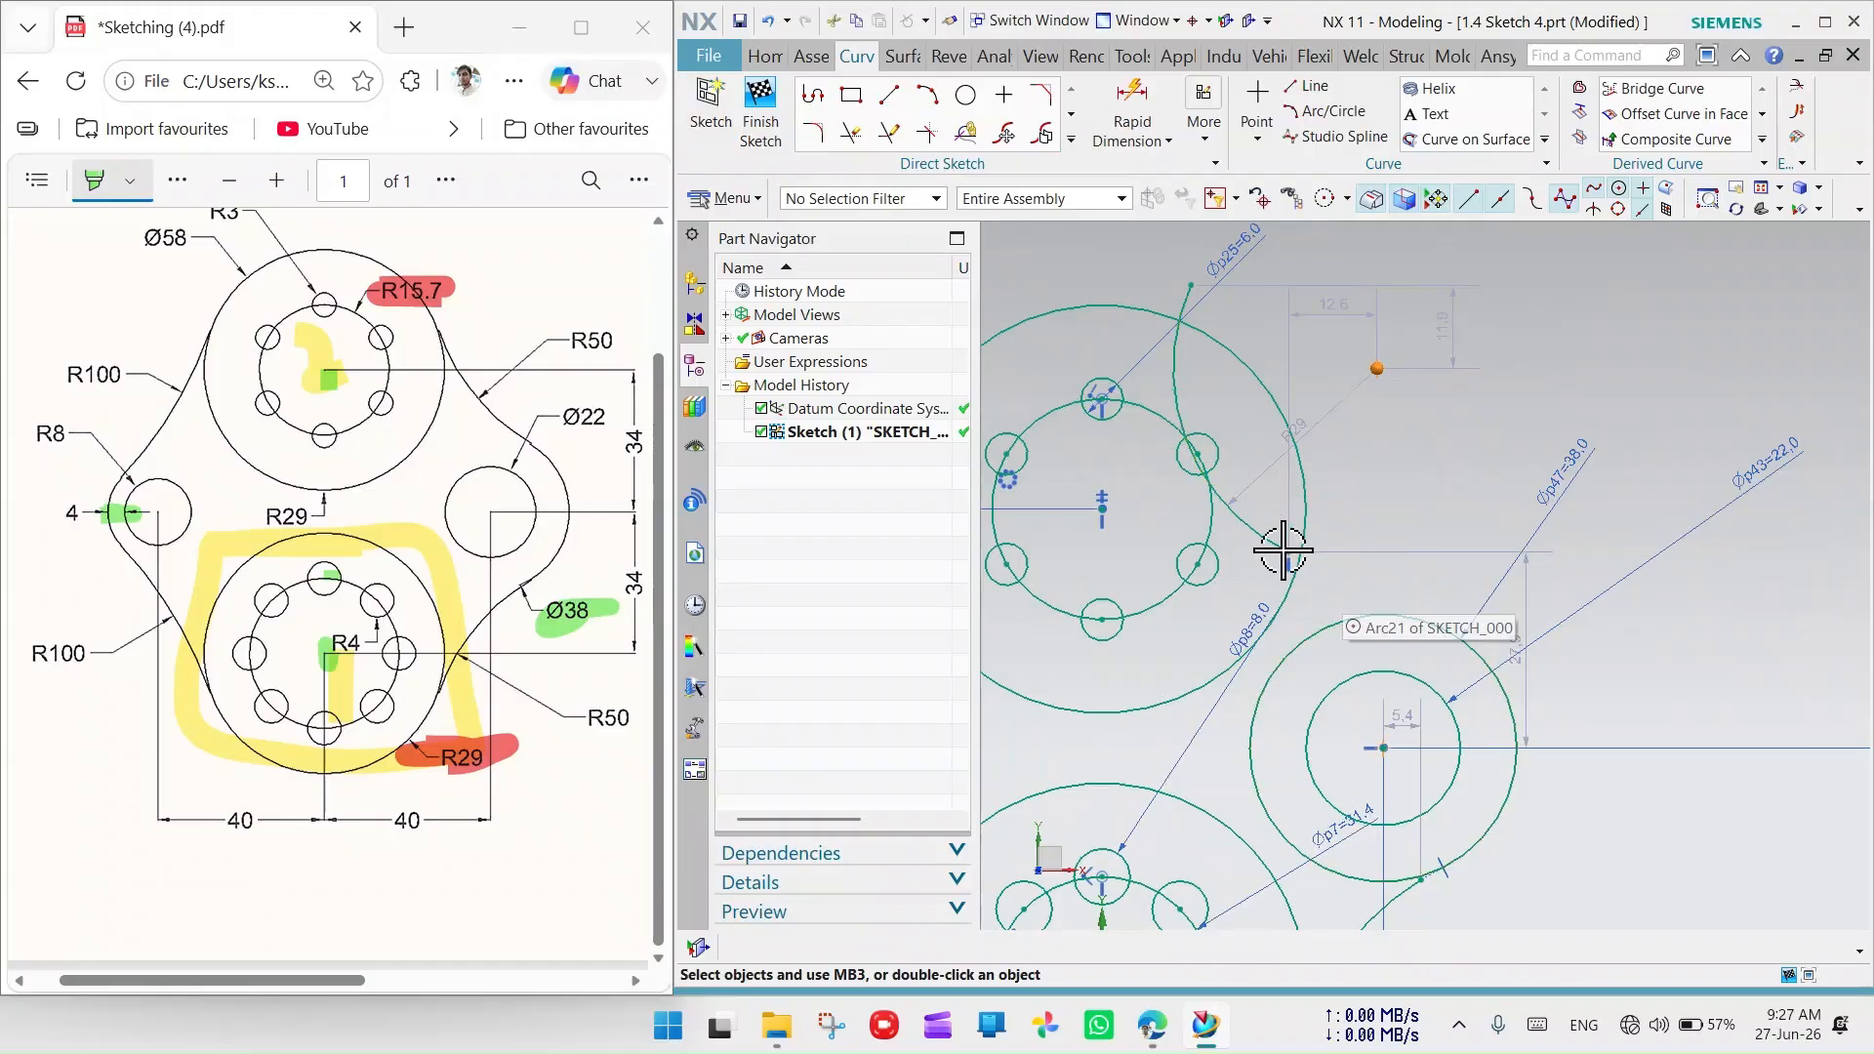
{"action": "left_click", "coordinate": [1280, 546]}
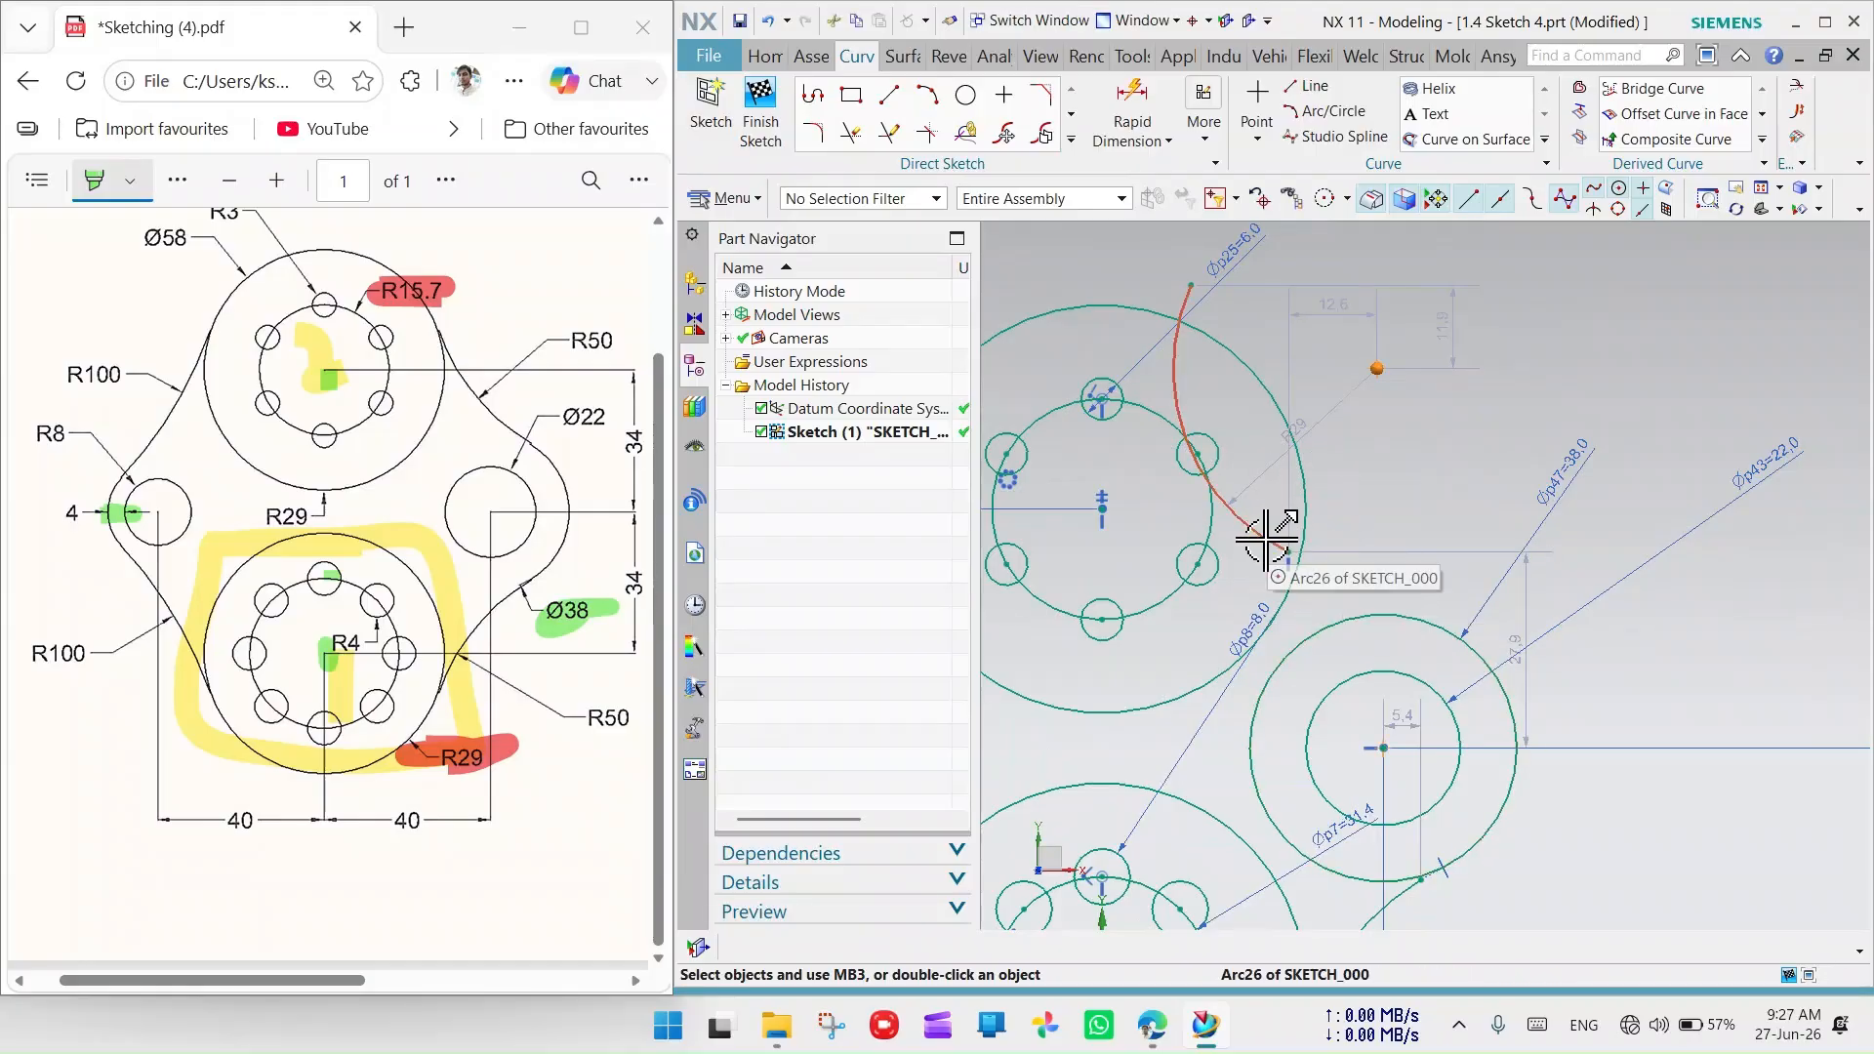
{"action": "left_click", "coordinate": [1443, 619]}
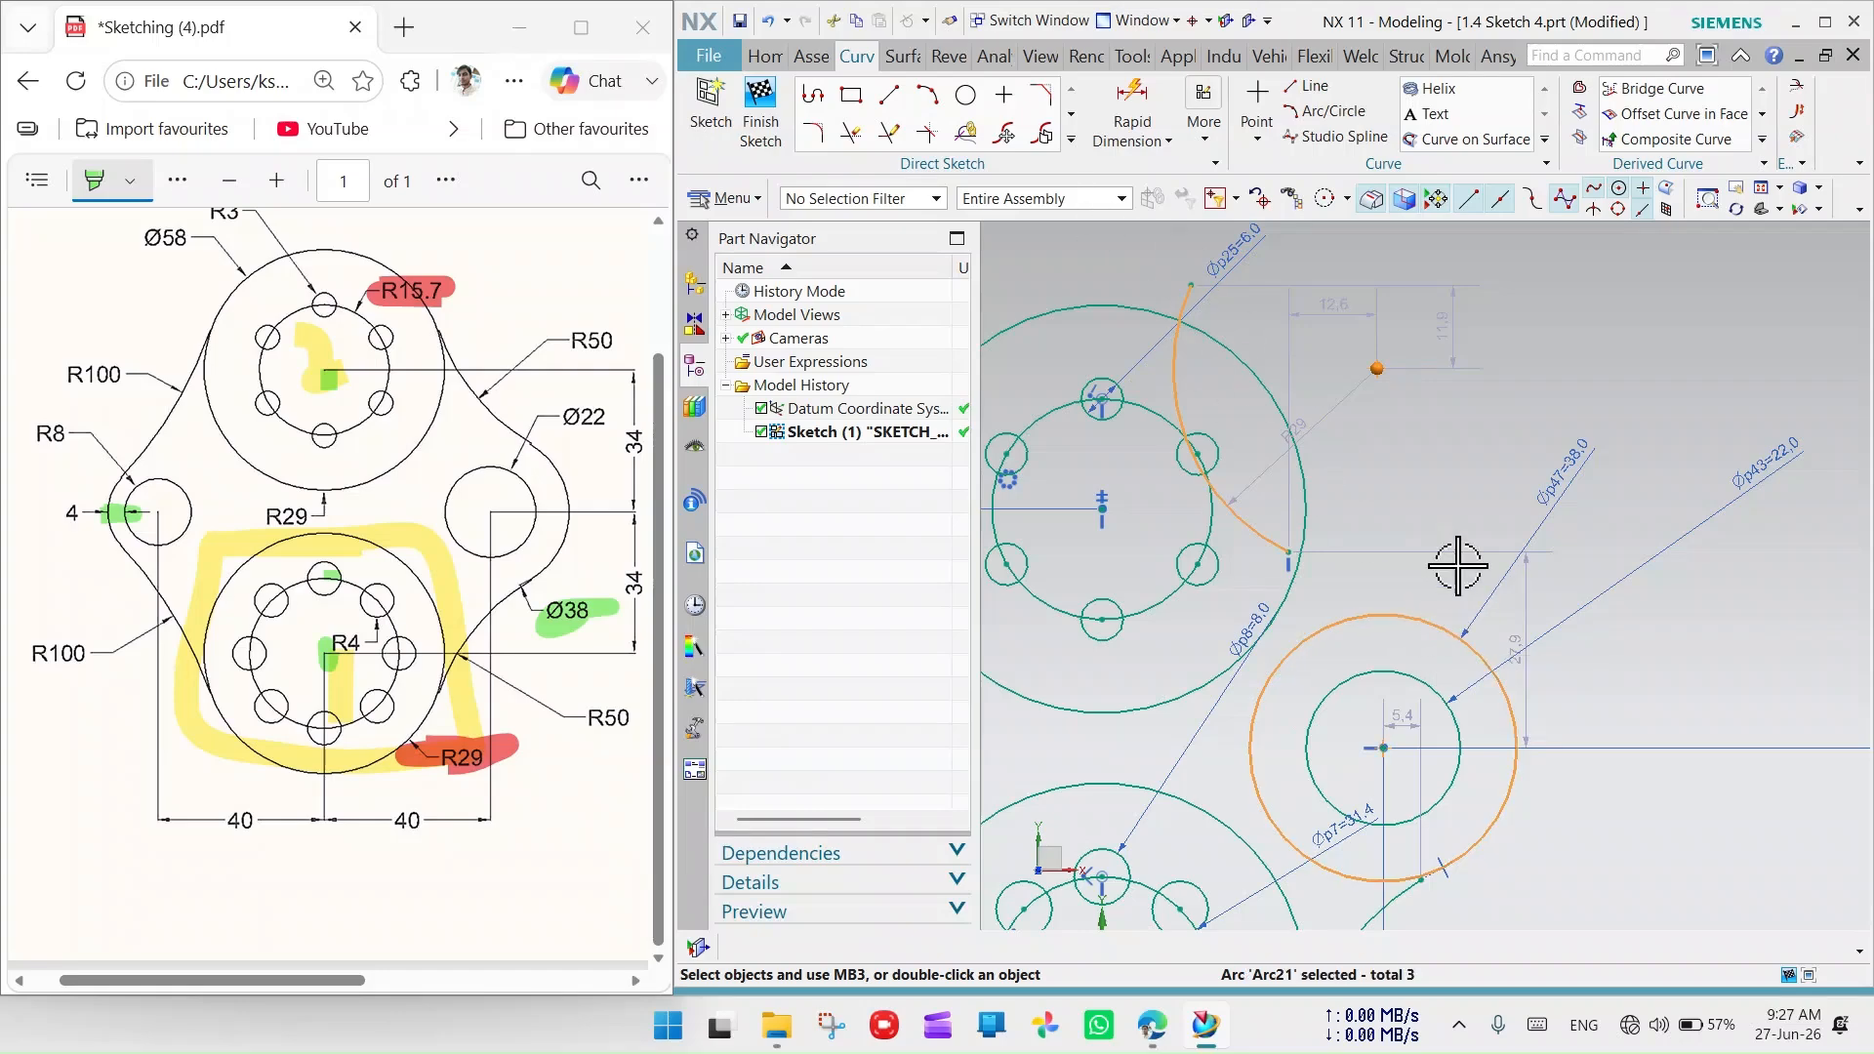
{"action": "key", "text": "Escape"}
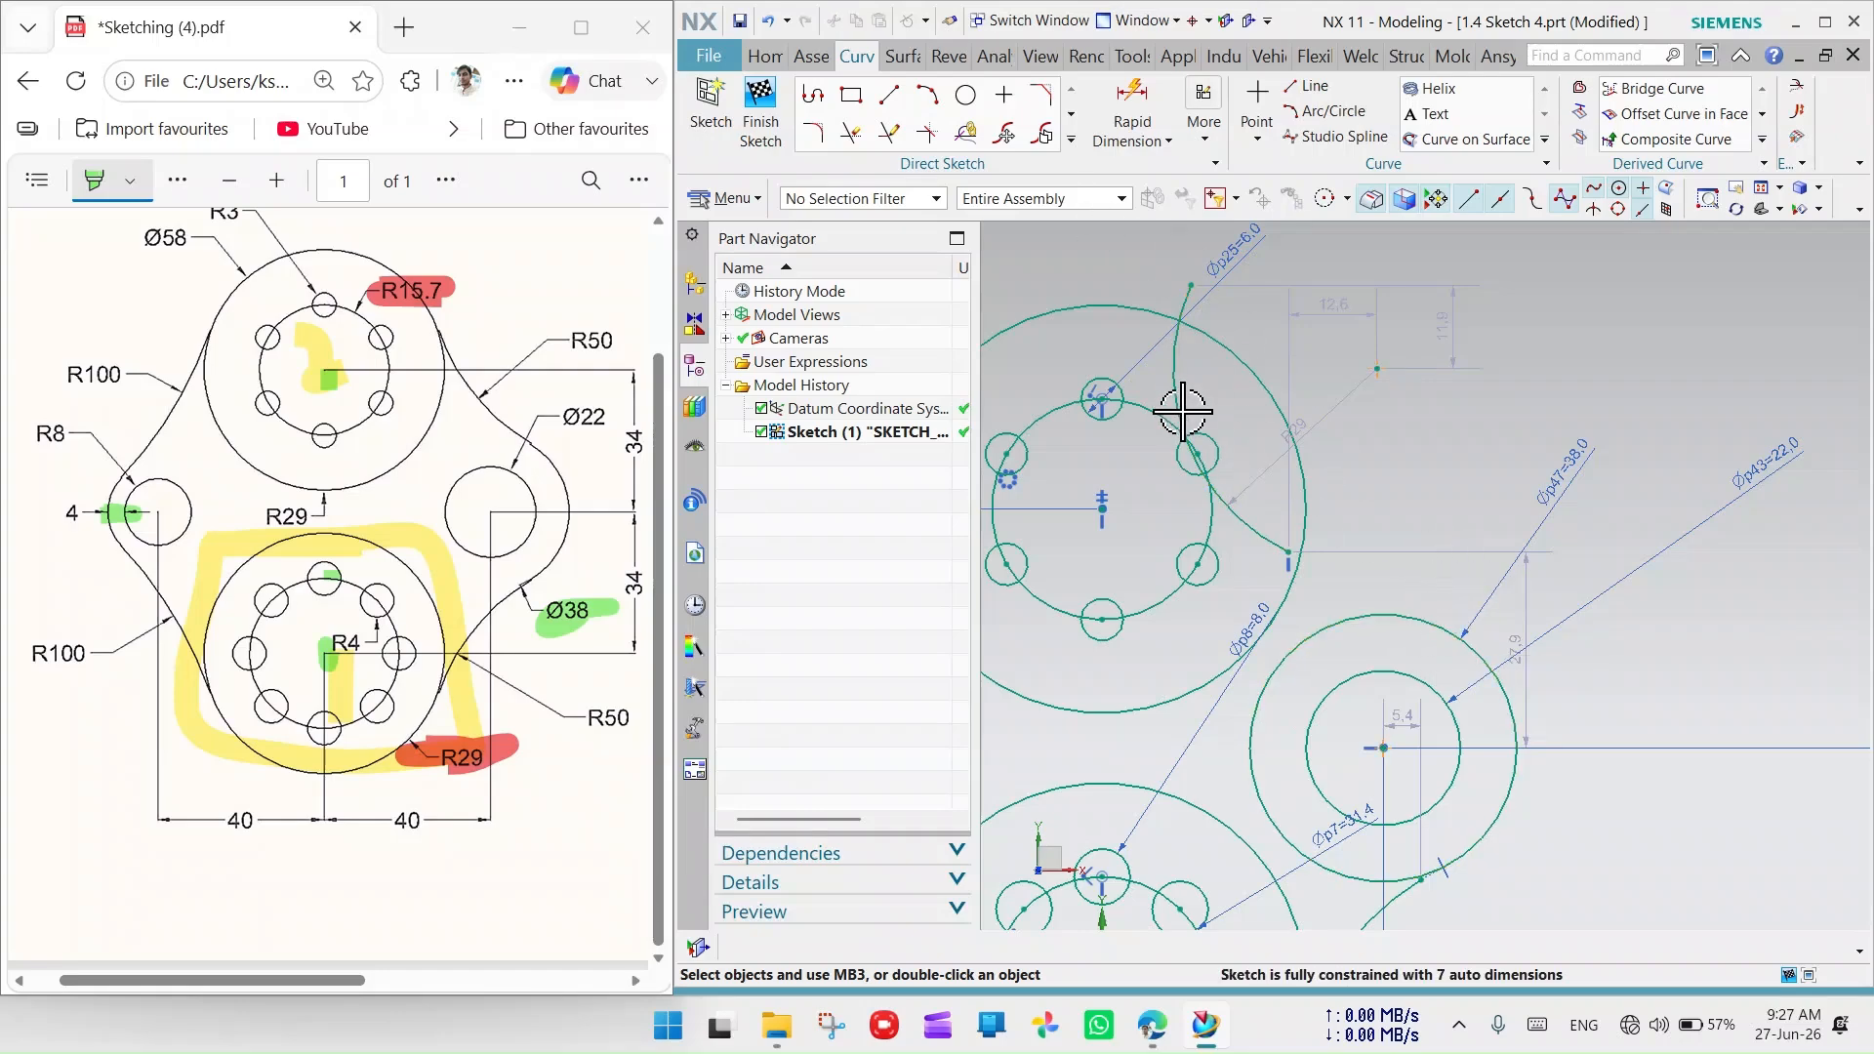
Remove the vertical alignment constraint from the upper-right arc and reshape it to about R51.2 between the large upper circle and the right boss
{"action": "mouse_move", "coordinate": [1178, 385]}
{"action": "left_mouse_down"}
{"action": "mouse_move", "coordinate": [1302, 386]}
{"action": "mouse_move", "coordinate": [1164, 405]}
{"action": "left_mouse_up"}
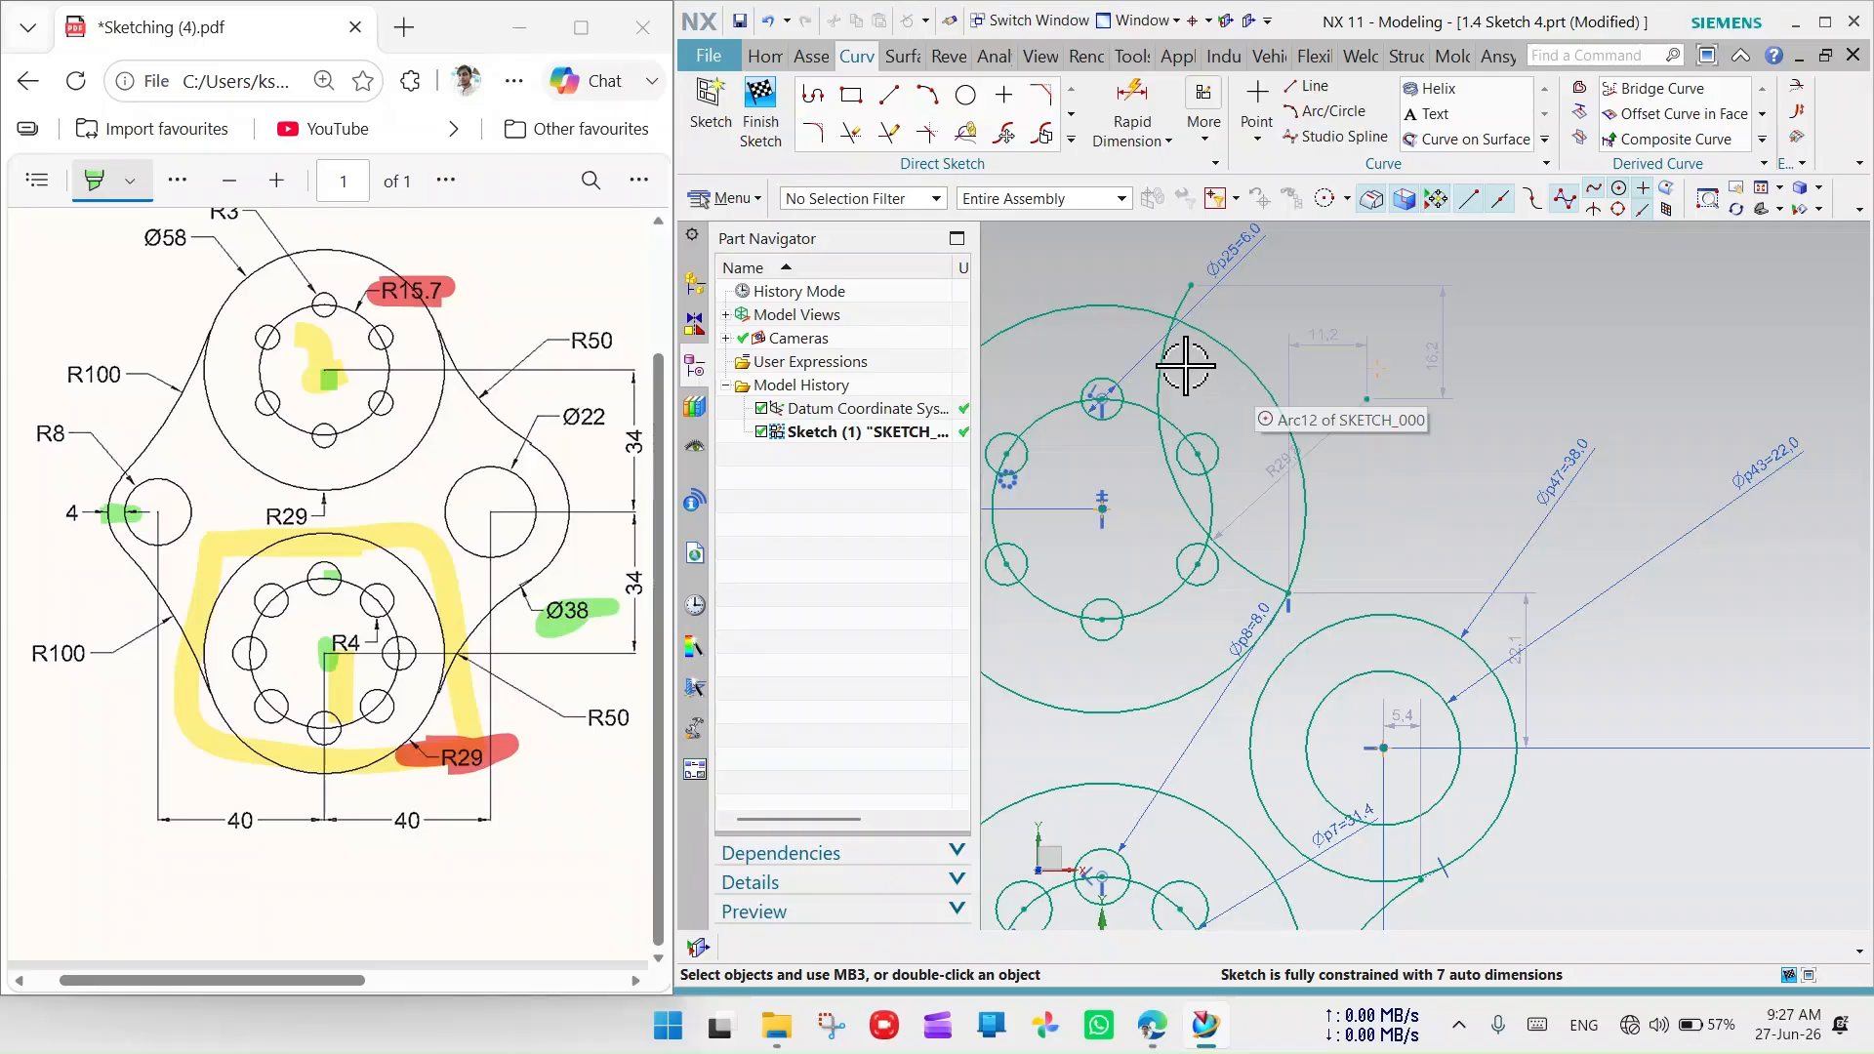
{"action": "right_click", "coordinate": [1292, 612]}
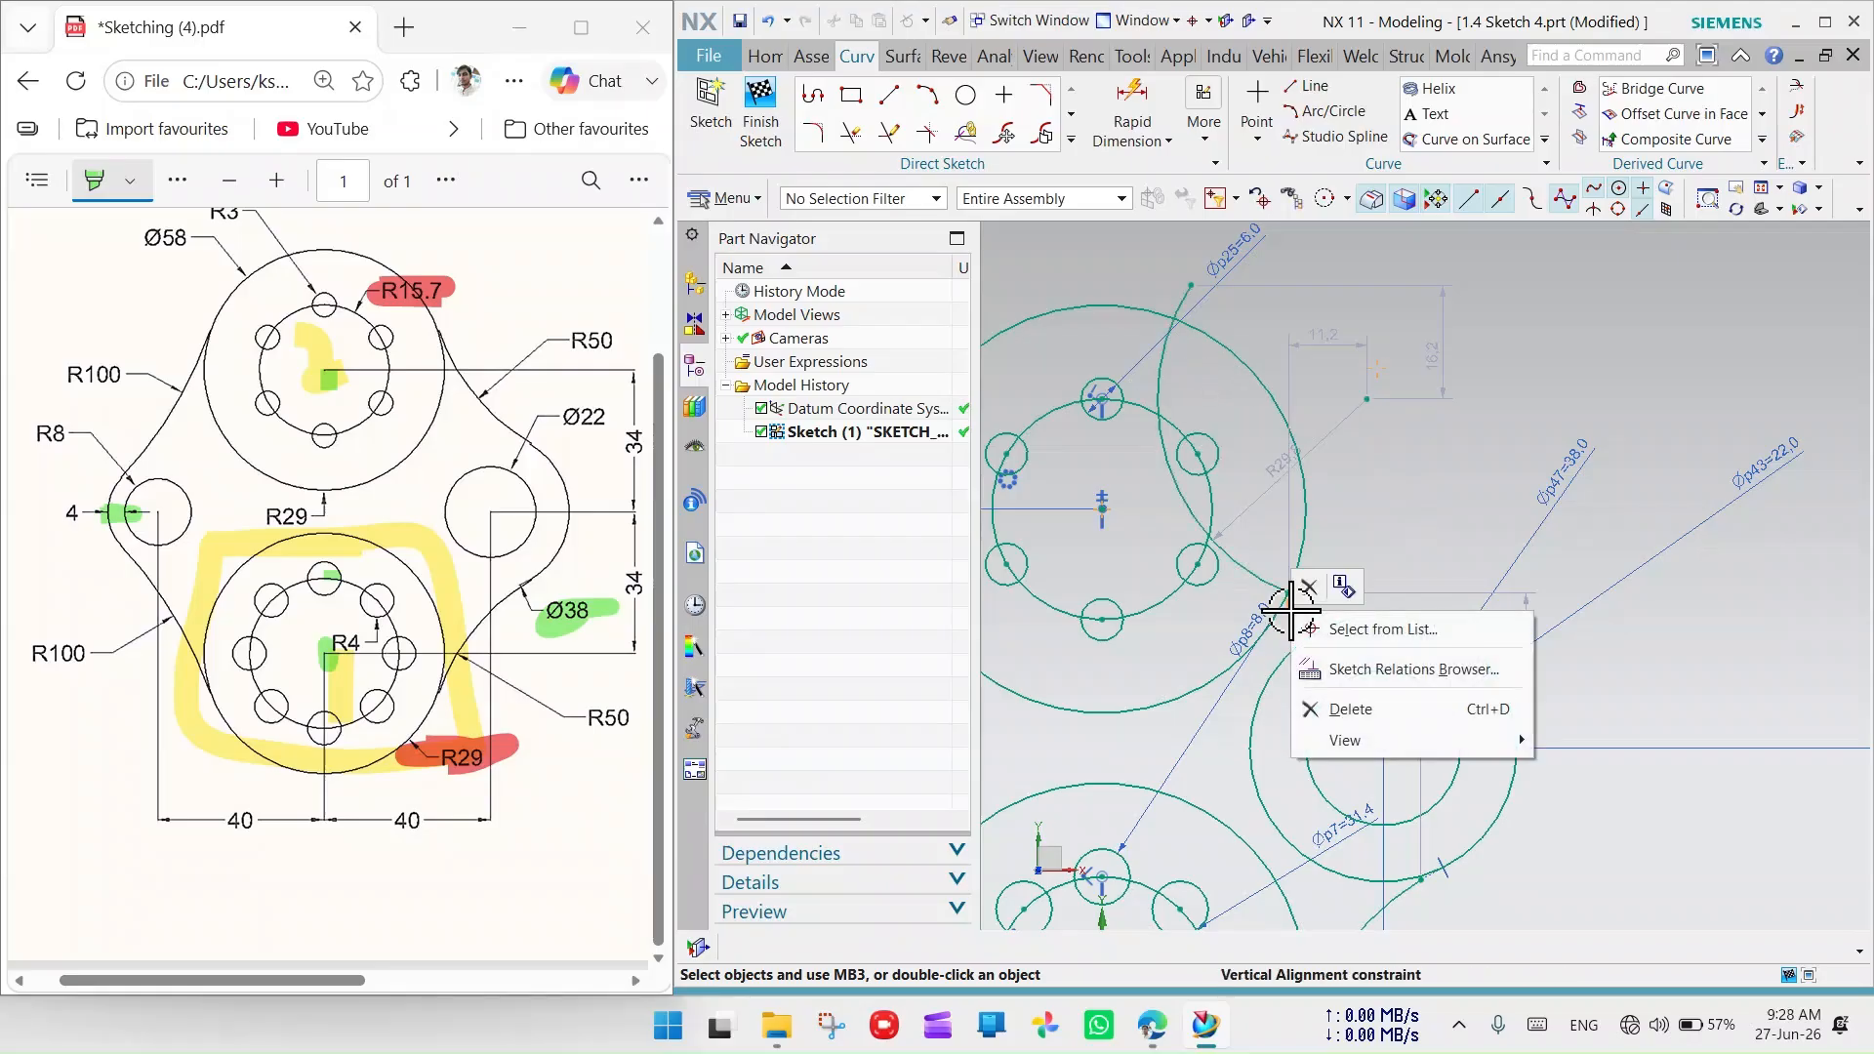
{"action": "key", "text": "ctrl+d"}
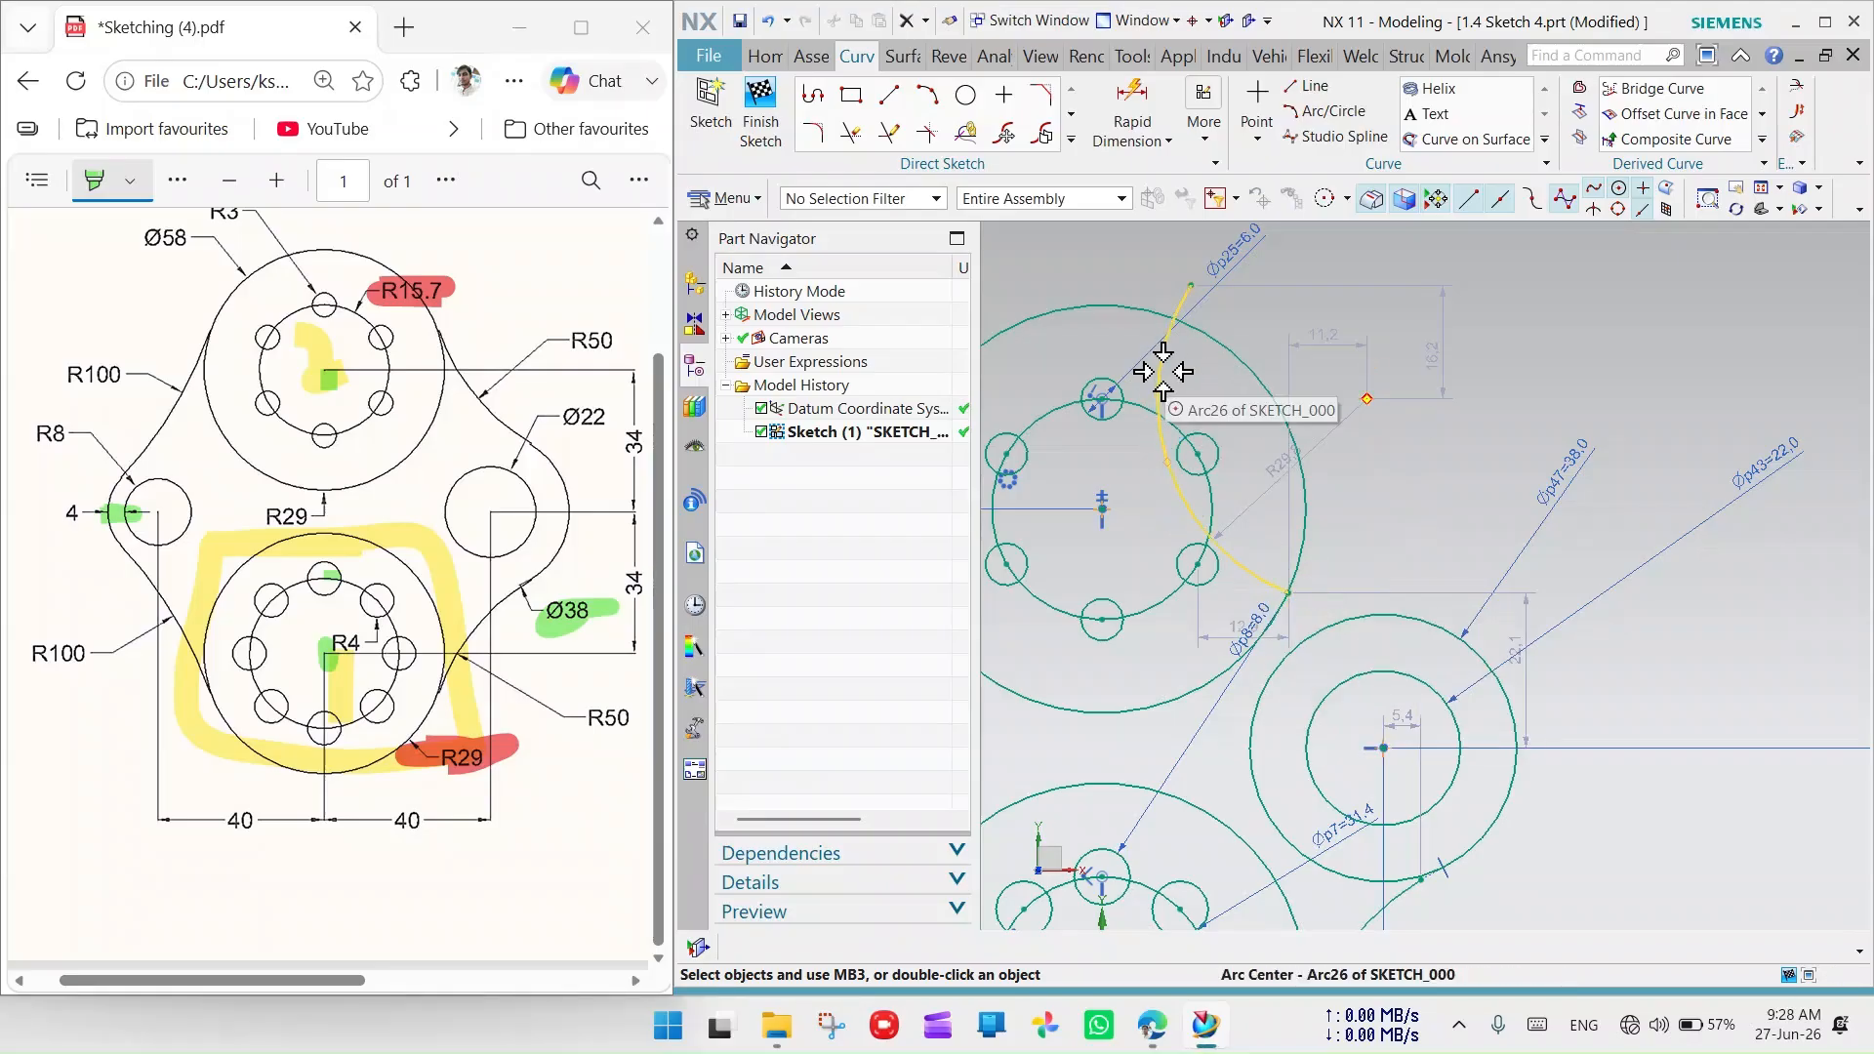
{"action": "left_click_drag", "start_coordinate": [1155, 372], "coordinate": [1406, 444]}
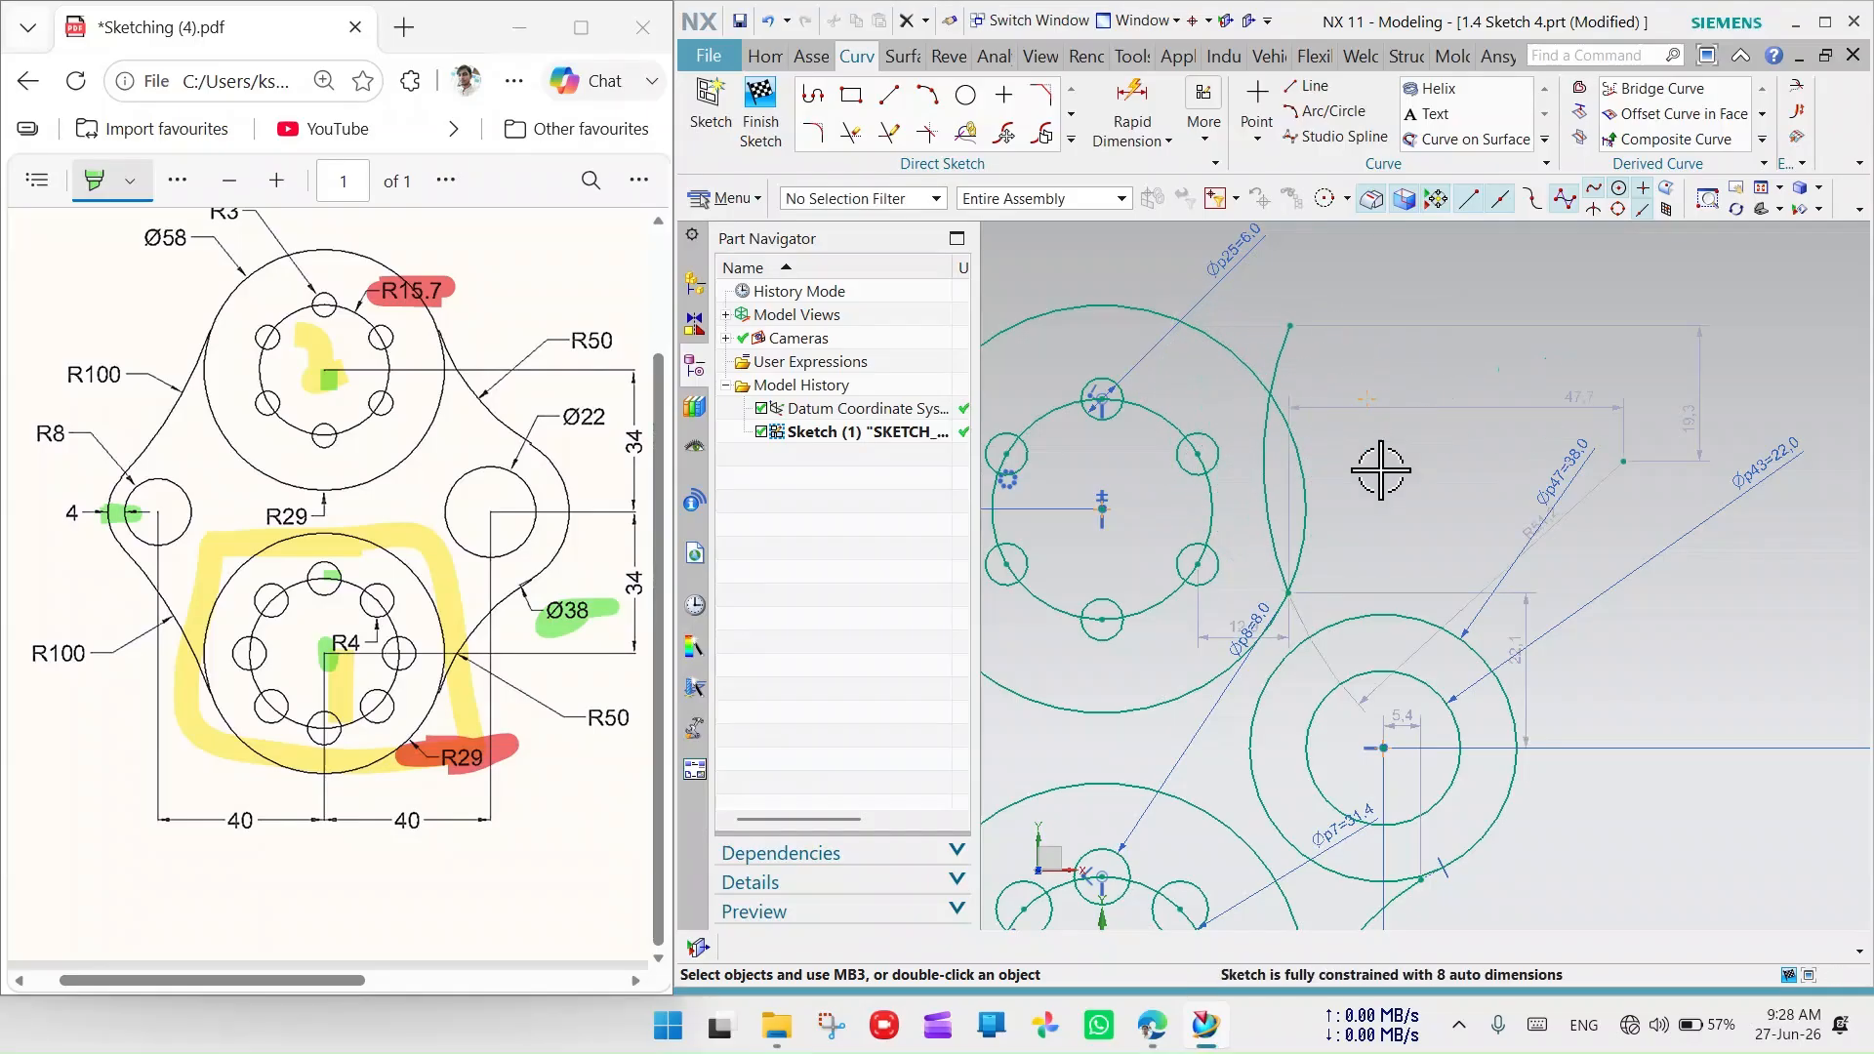
{"action": "left_click_drag", "start_coordinate": [1291, 593], "coordinate": [1446, 539]}
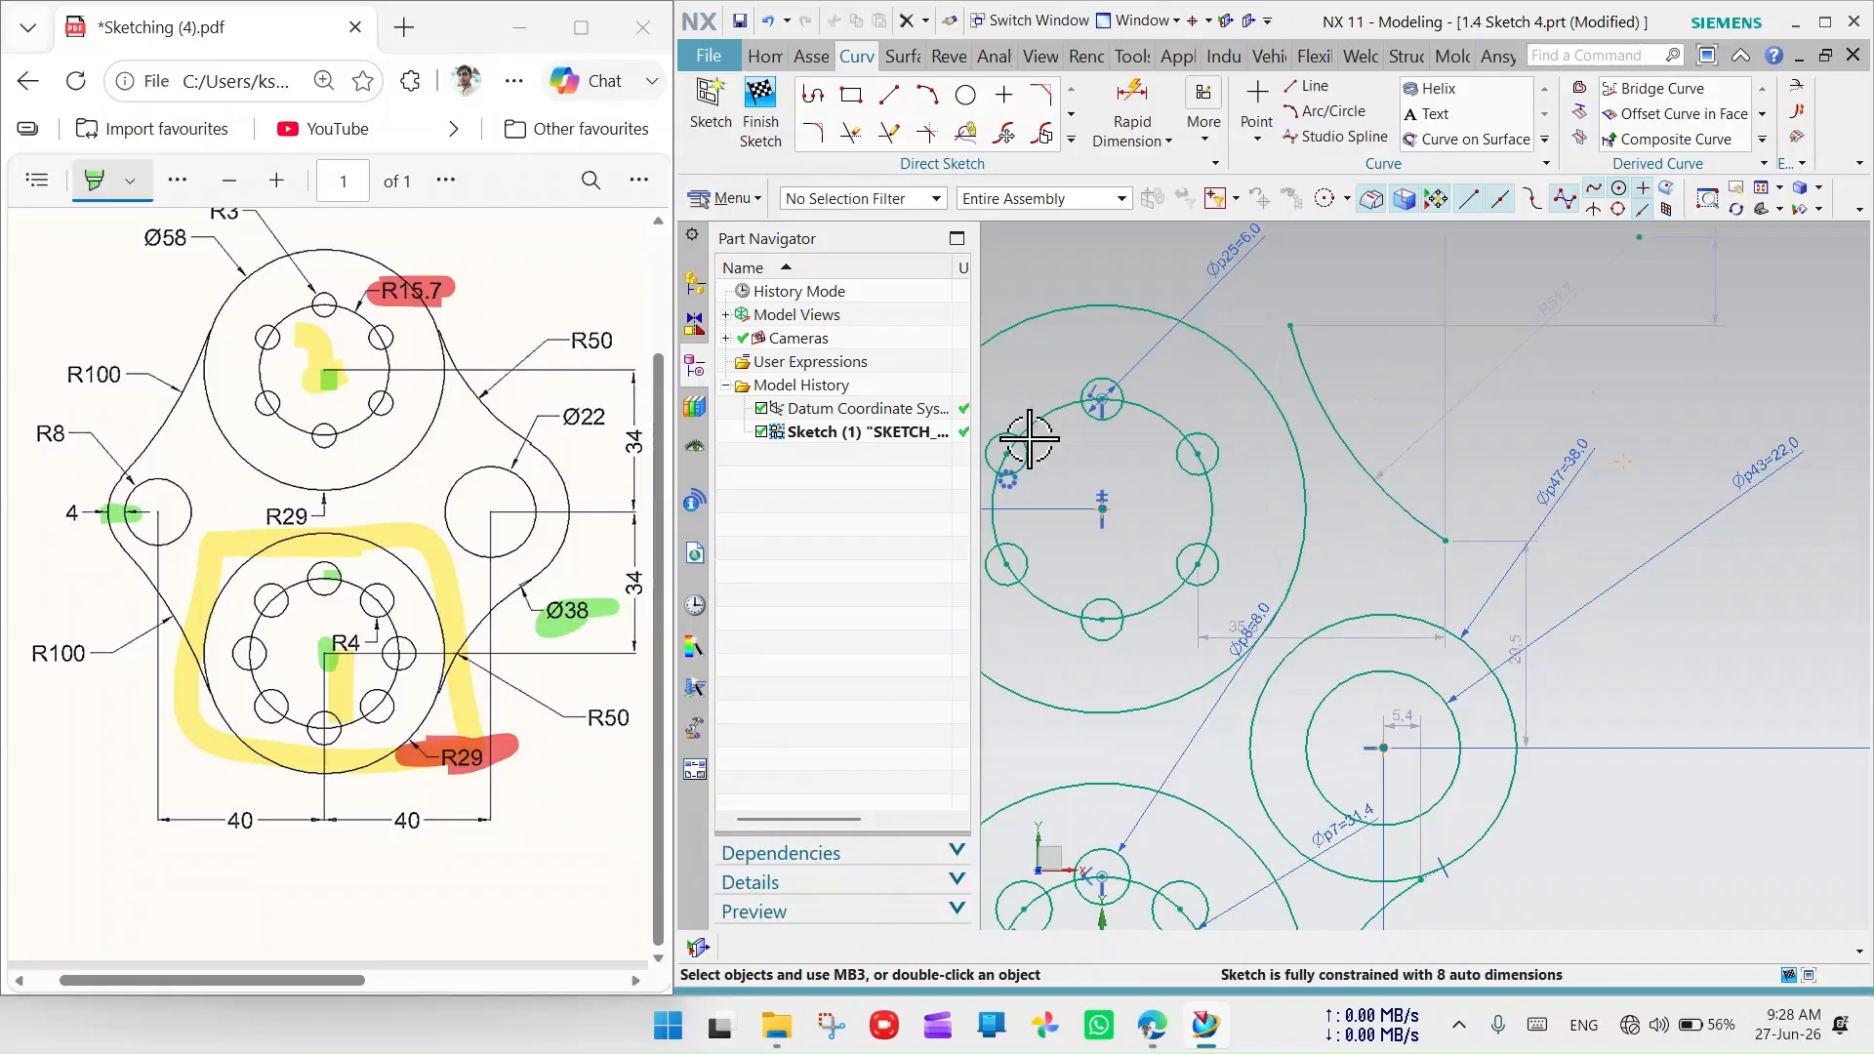
Make the upper-right arc tangent to the right boss's outer circle and to the large upper circle
{"action": "left_click", "coordinate": [1329, 424]}
{"action": "left_click", "coordinate": [1552, 423]}
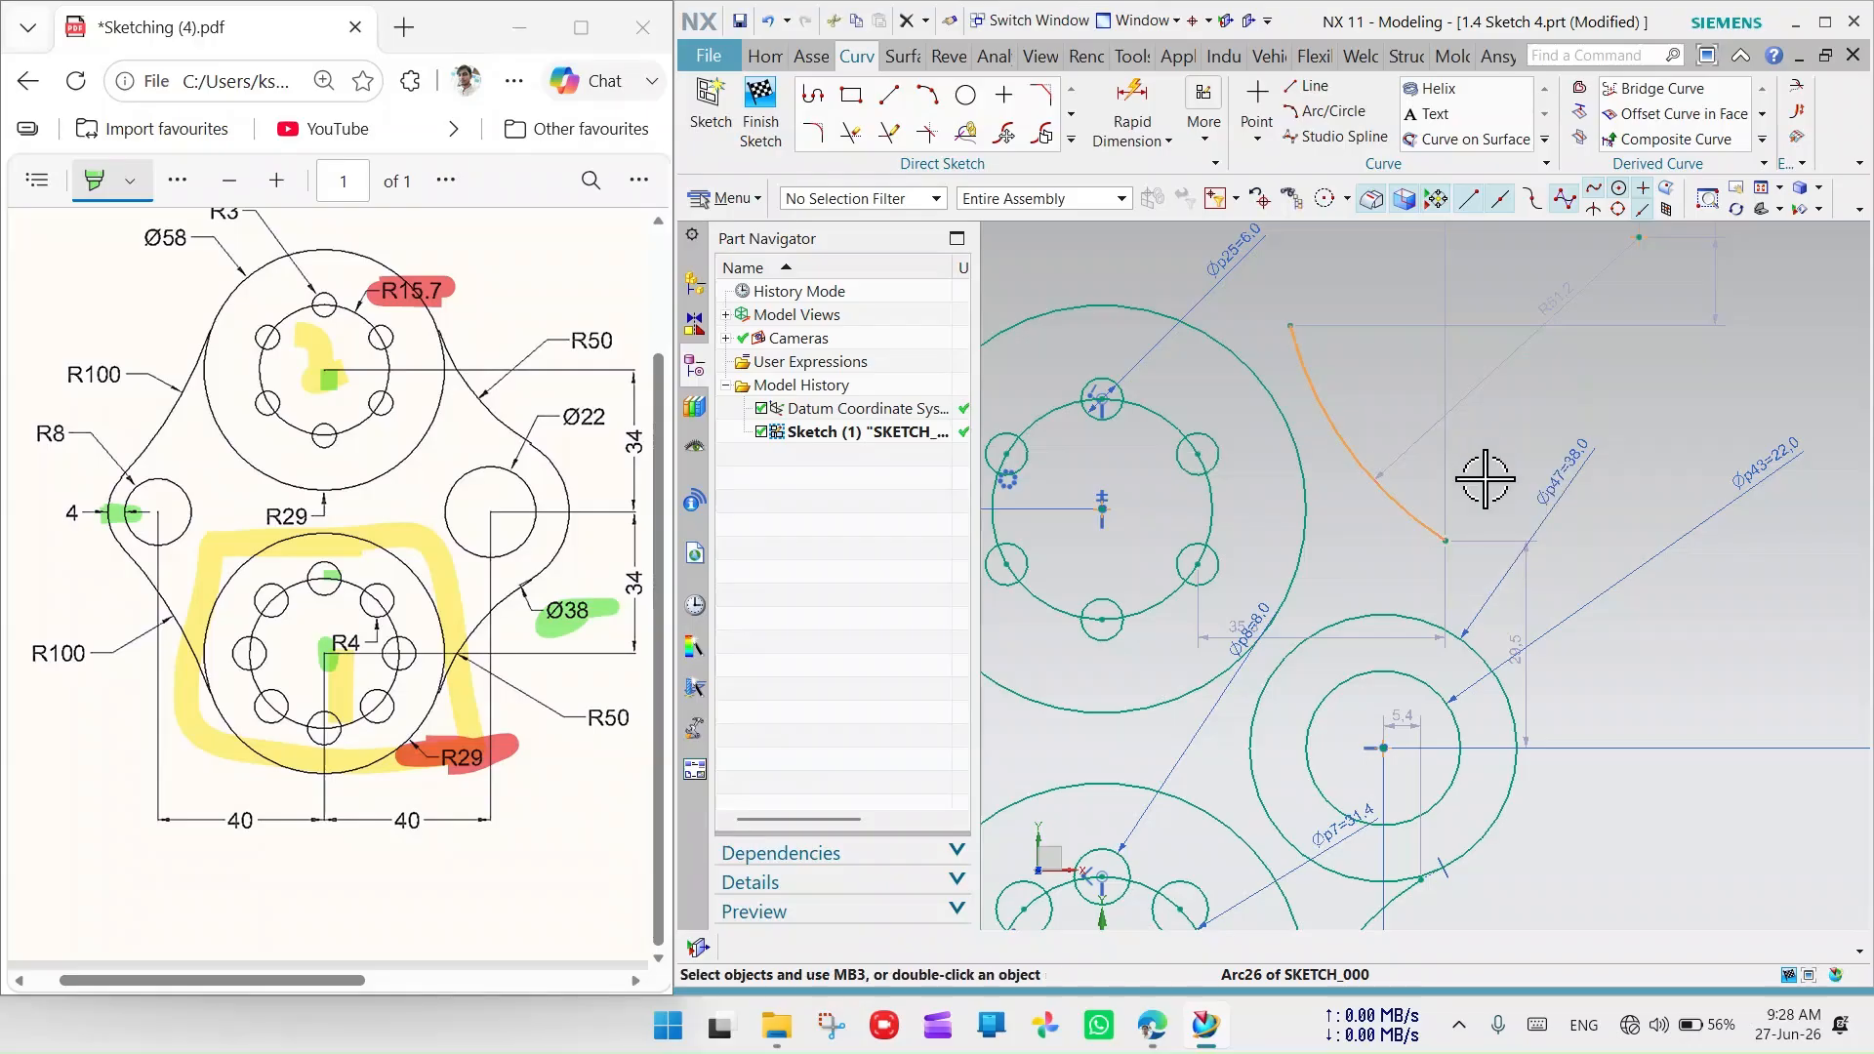
{"action": "left_click", "coordinate": [1427, 618]}
{"action": "left_click", "coordinate": [1633, 556]}
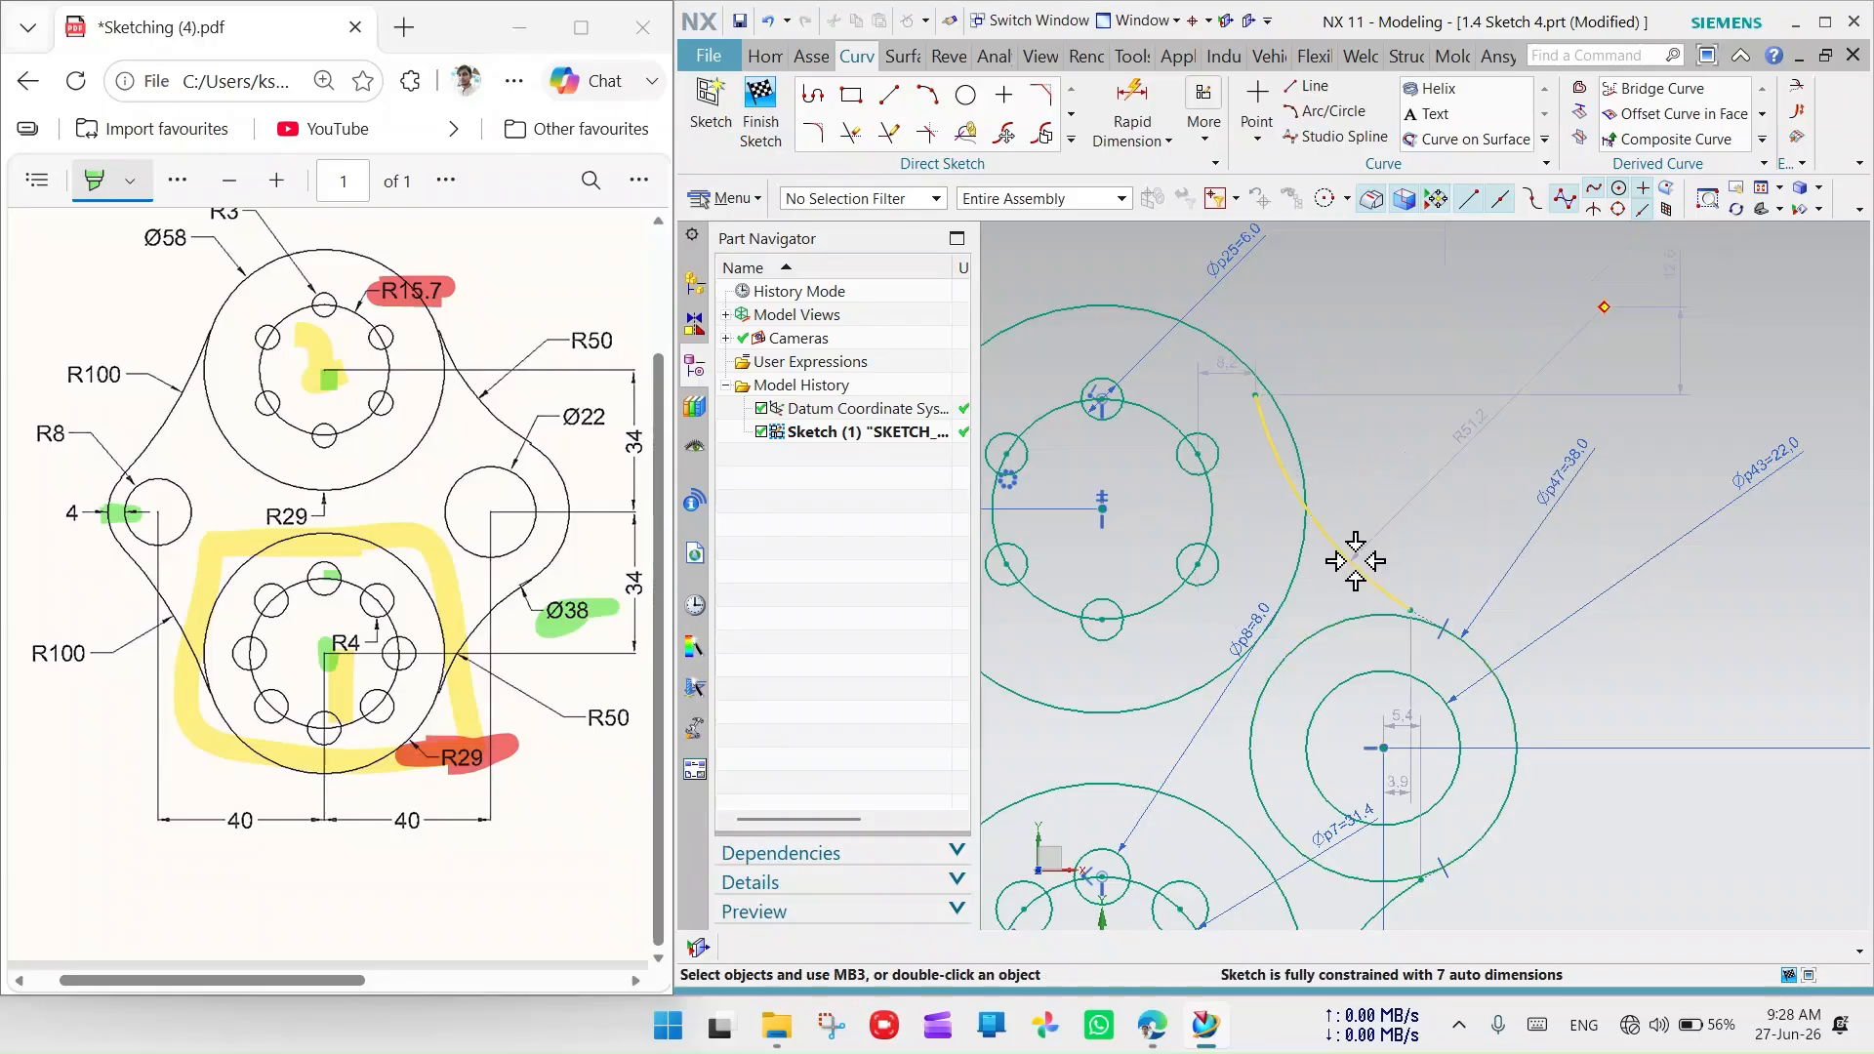
{"action": "left_click", "coordinate": [1351, 560]}
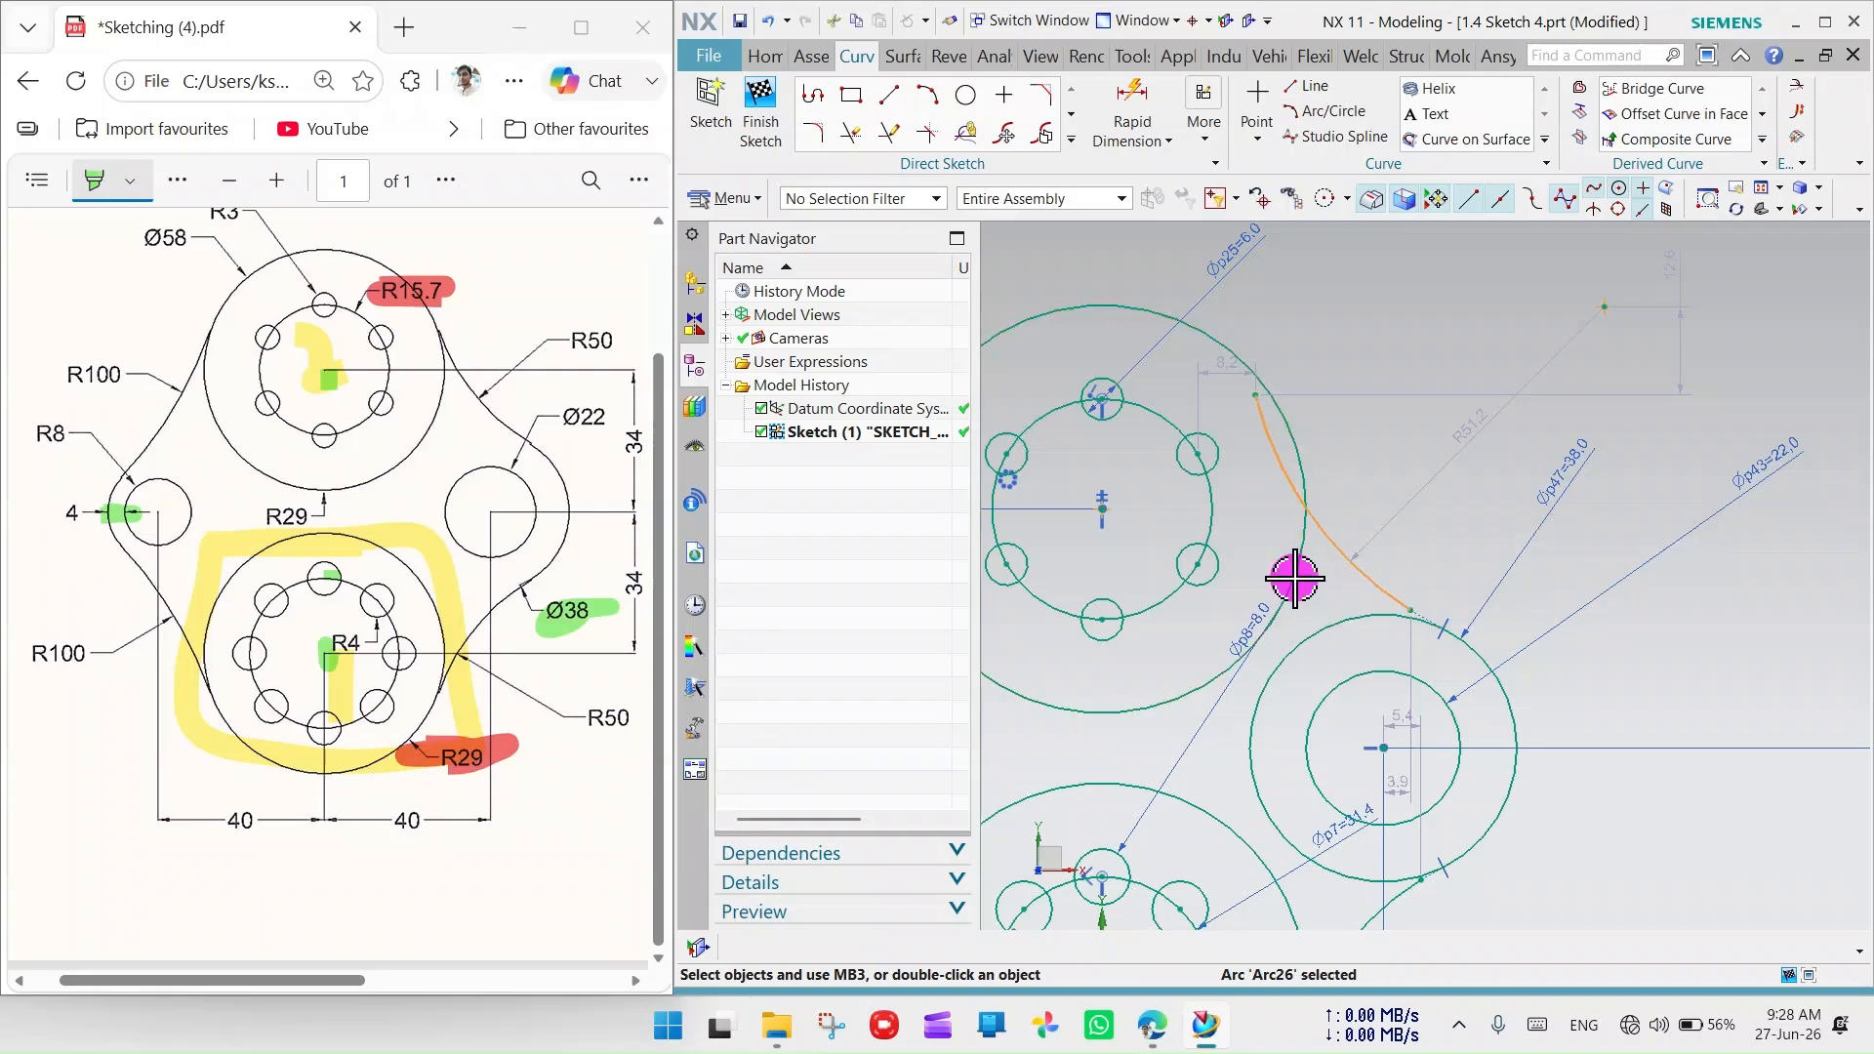
{"action": "left_click", "coordinate": [1296, 579]}
{"action": "left_click", "coordinate": [1486, 518]}
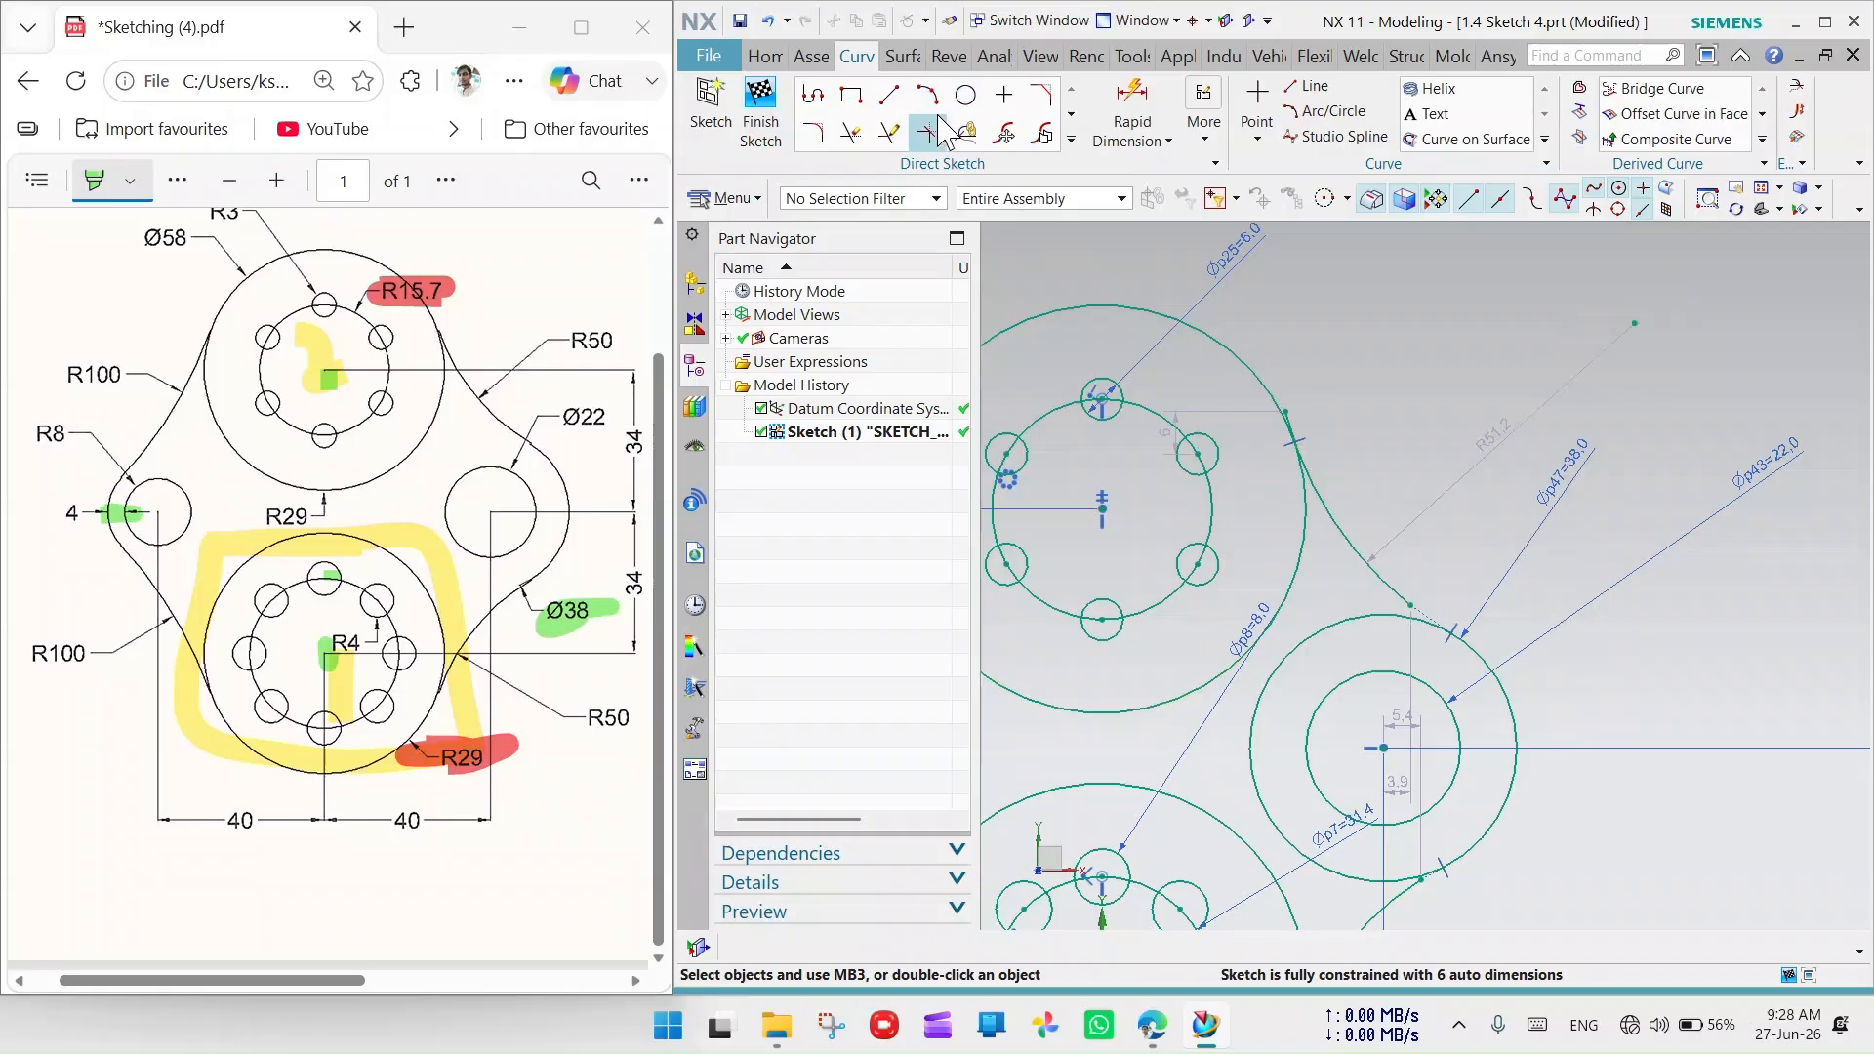
Extend the boss-side ends of the upper-right and lower-right arcs to the right boss's outer circle with Quick Extend
{"action": "left_click", "coordinate": [889, 135]}
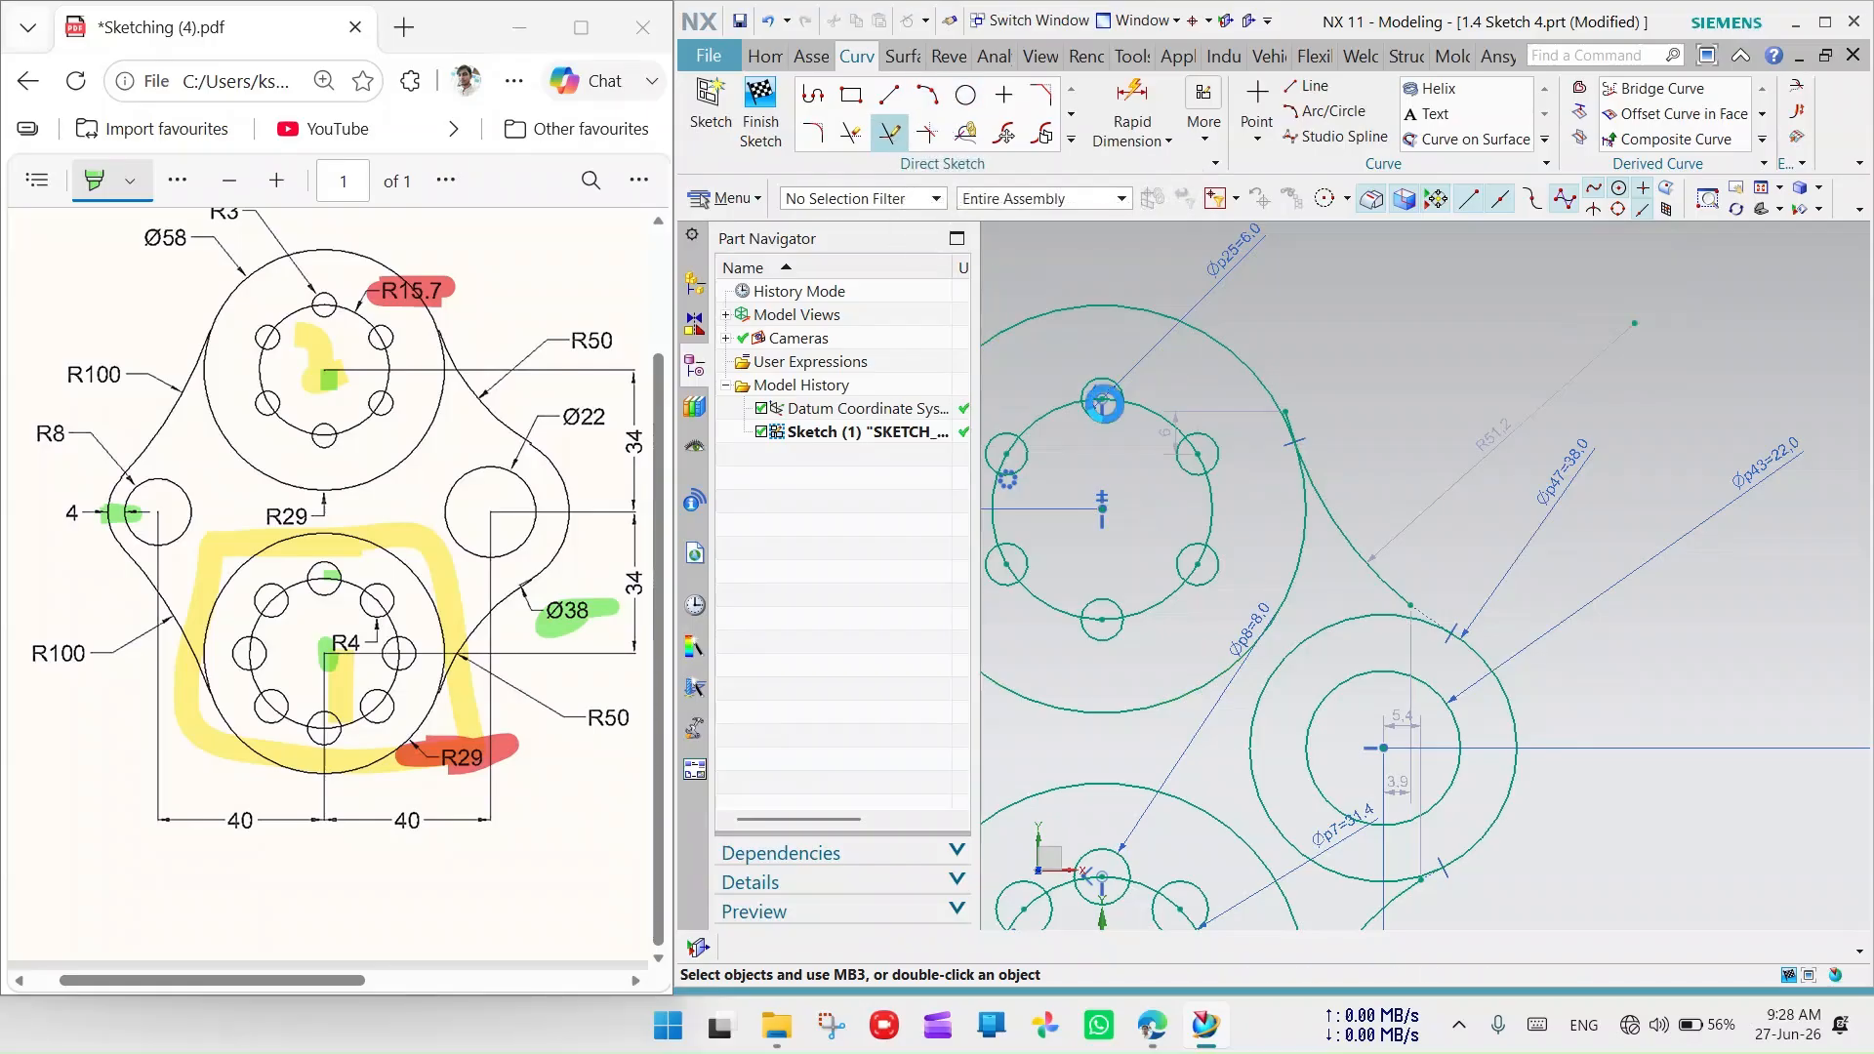
{"action": "left_click", "coordinate": [1385, 588]}
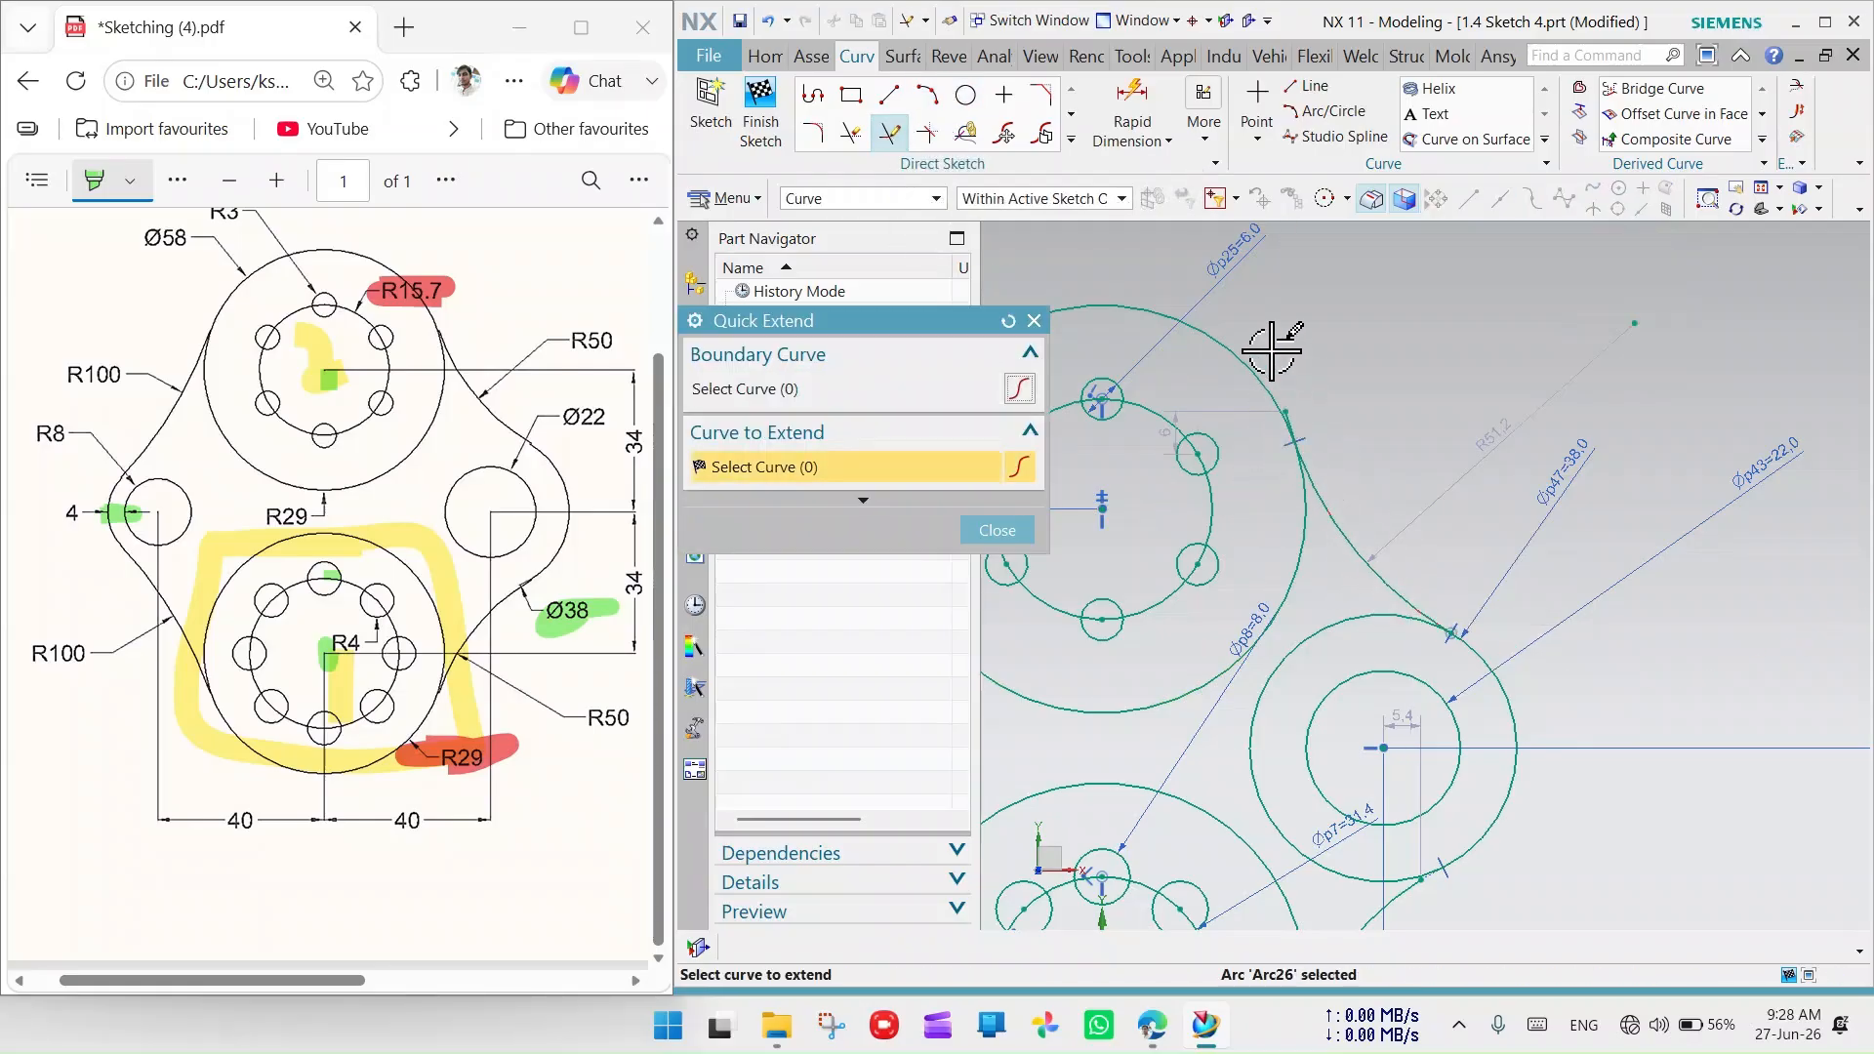
{"action": "scroll", "coordinate": [1572, 382], "scroll_direction": "down", "scroll_amount": 4}
{"action": "scroll", "coordinate": [1471, 385], "scroll_direction": "up", "scroll_amount": 5}
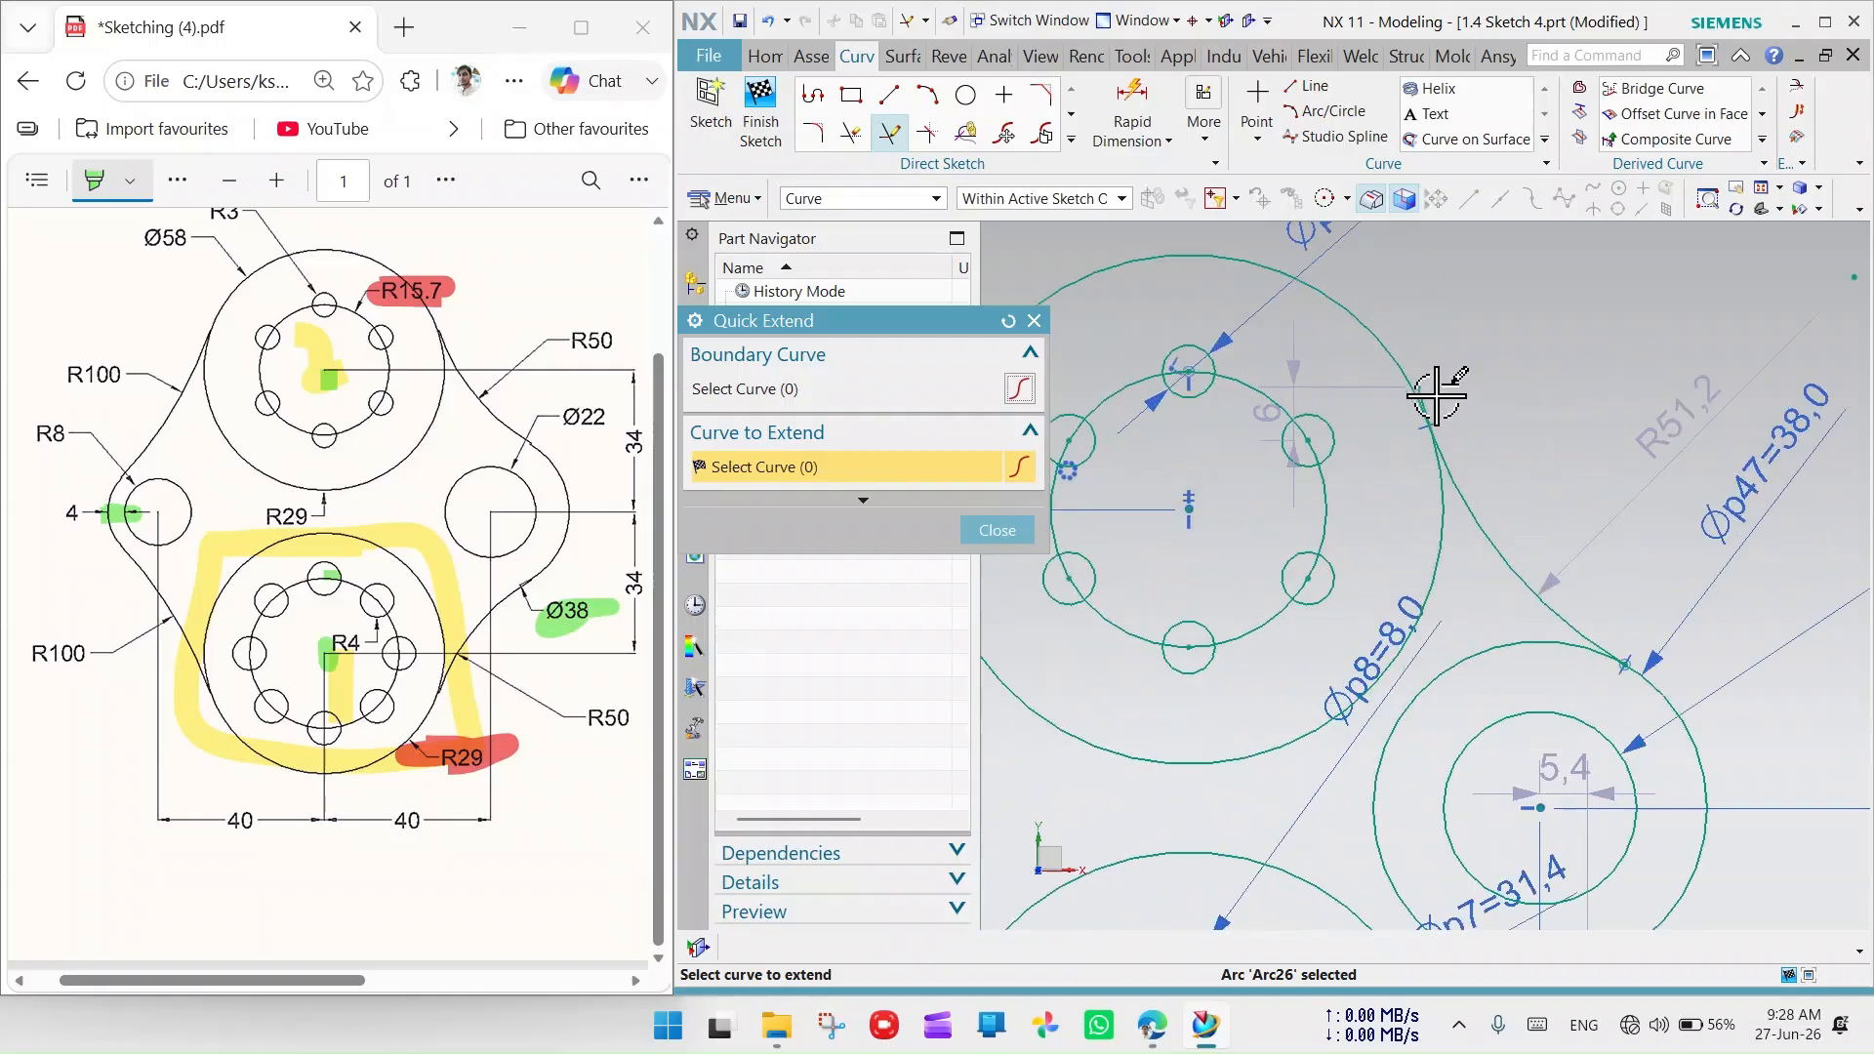
{"action": "left_click", "coordinate": [1426, 415]}
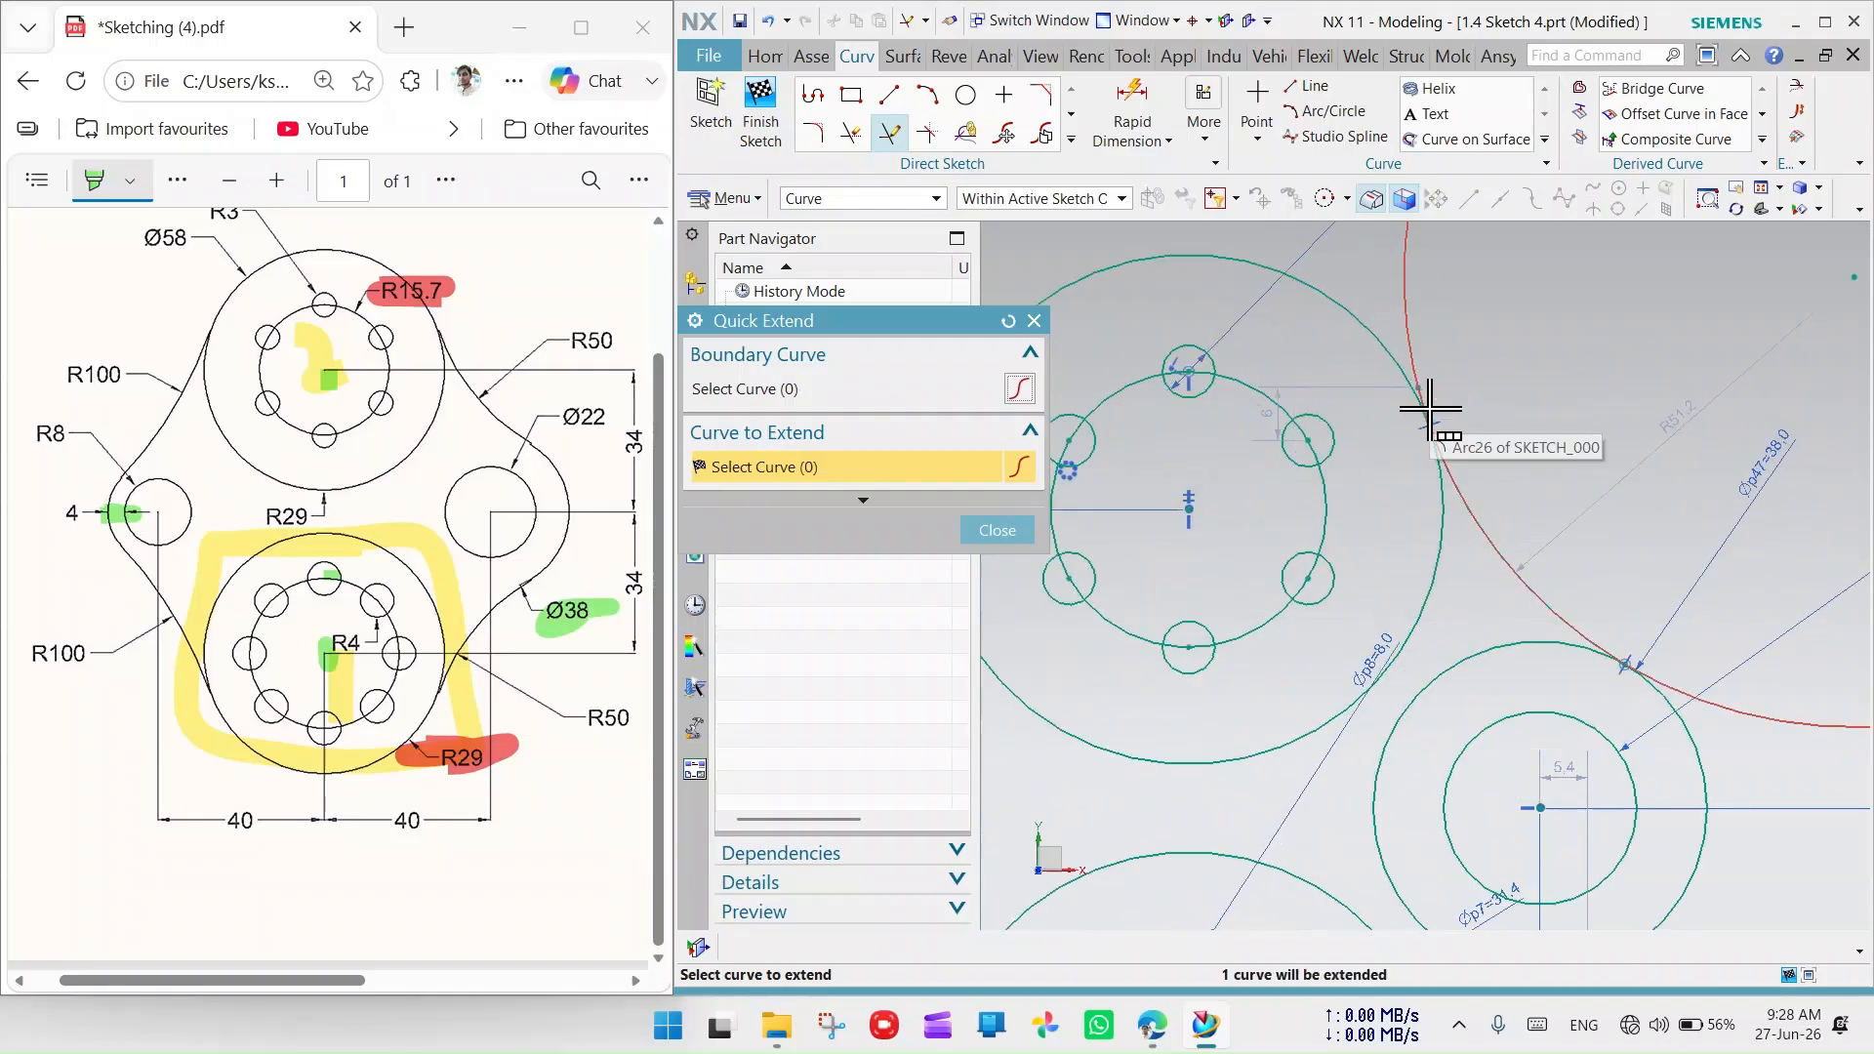
{"action": "left_click", "coordinate": [1464, 450]}
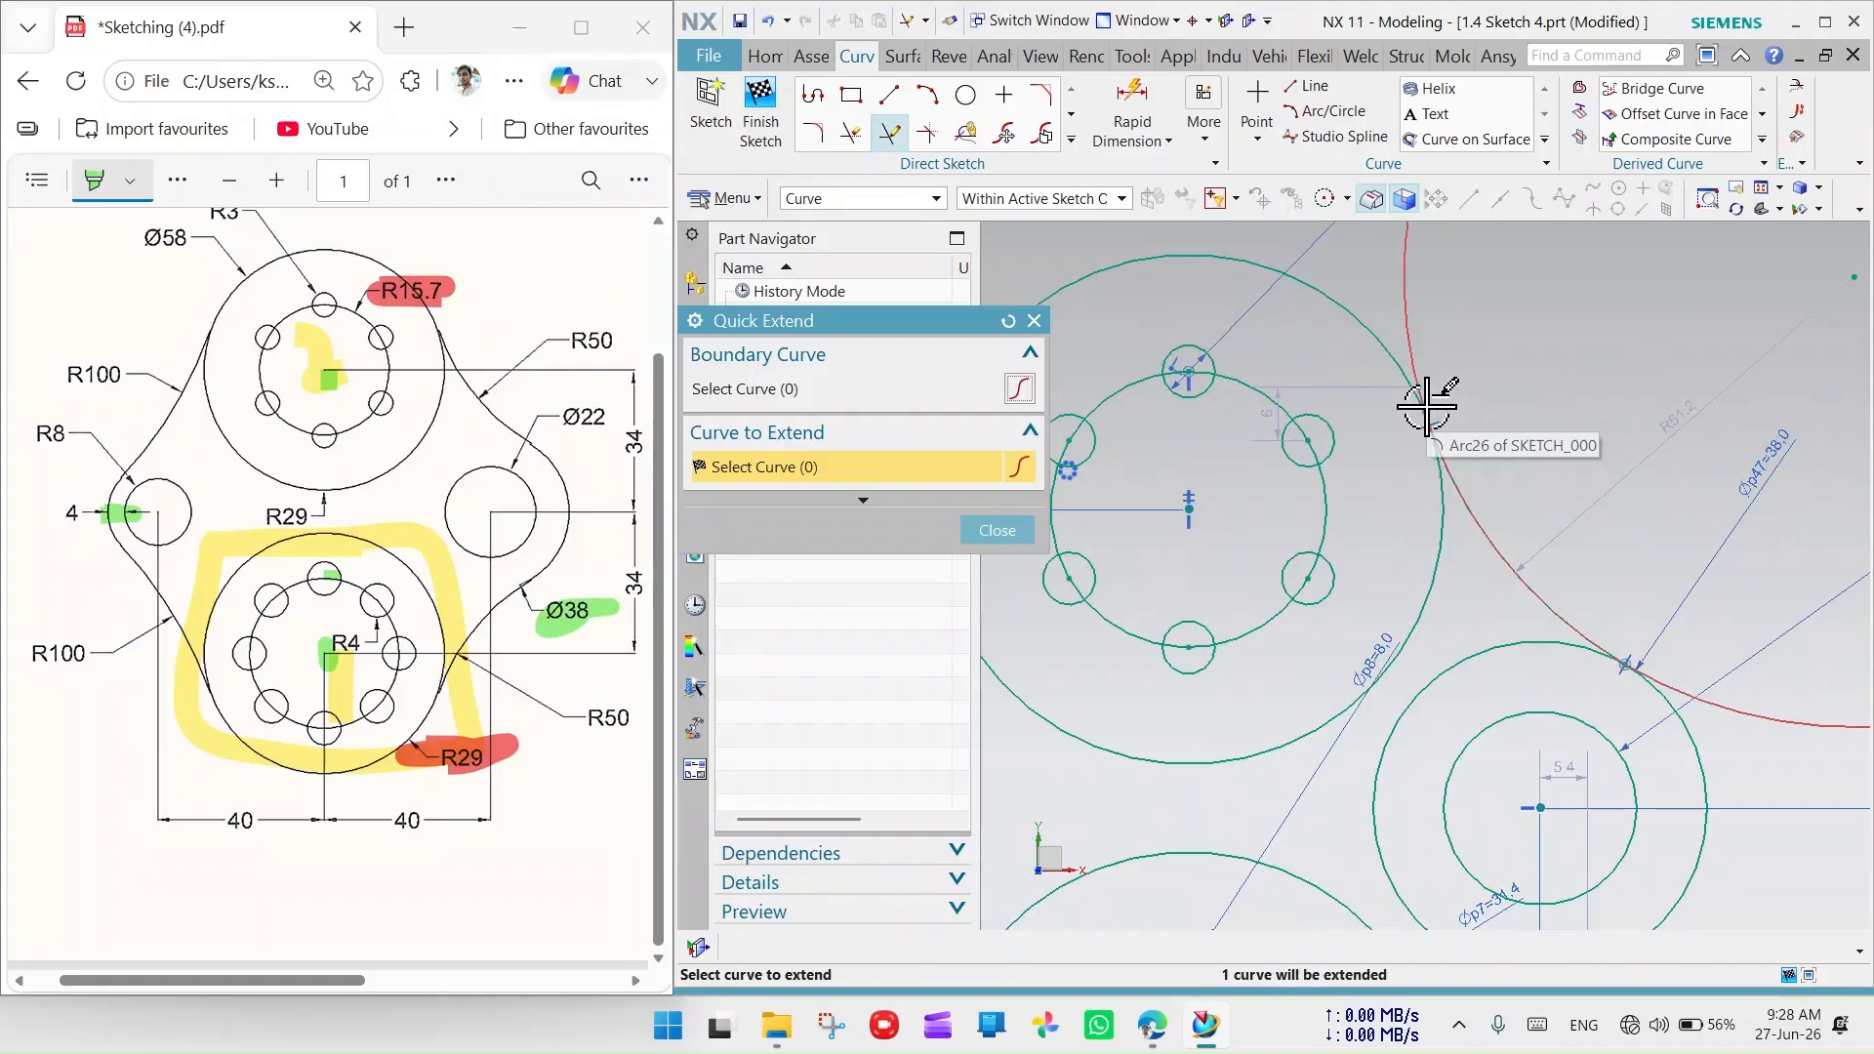
{"action": "scroll", "coordinate": [1473, 543], "scroll_direction": "up", "scroll_amount": 4}
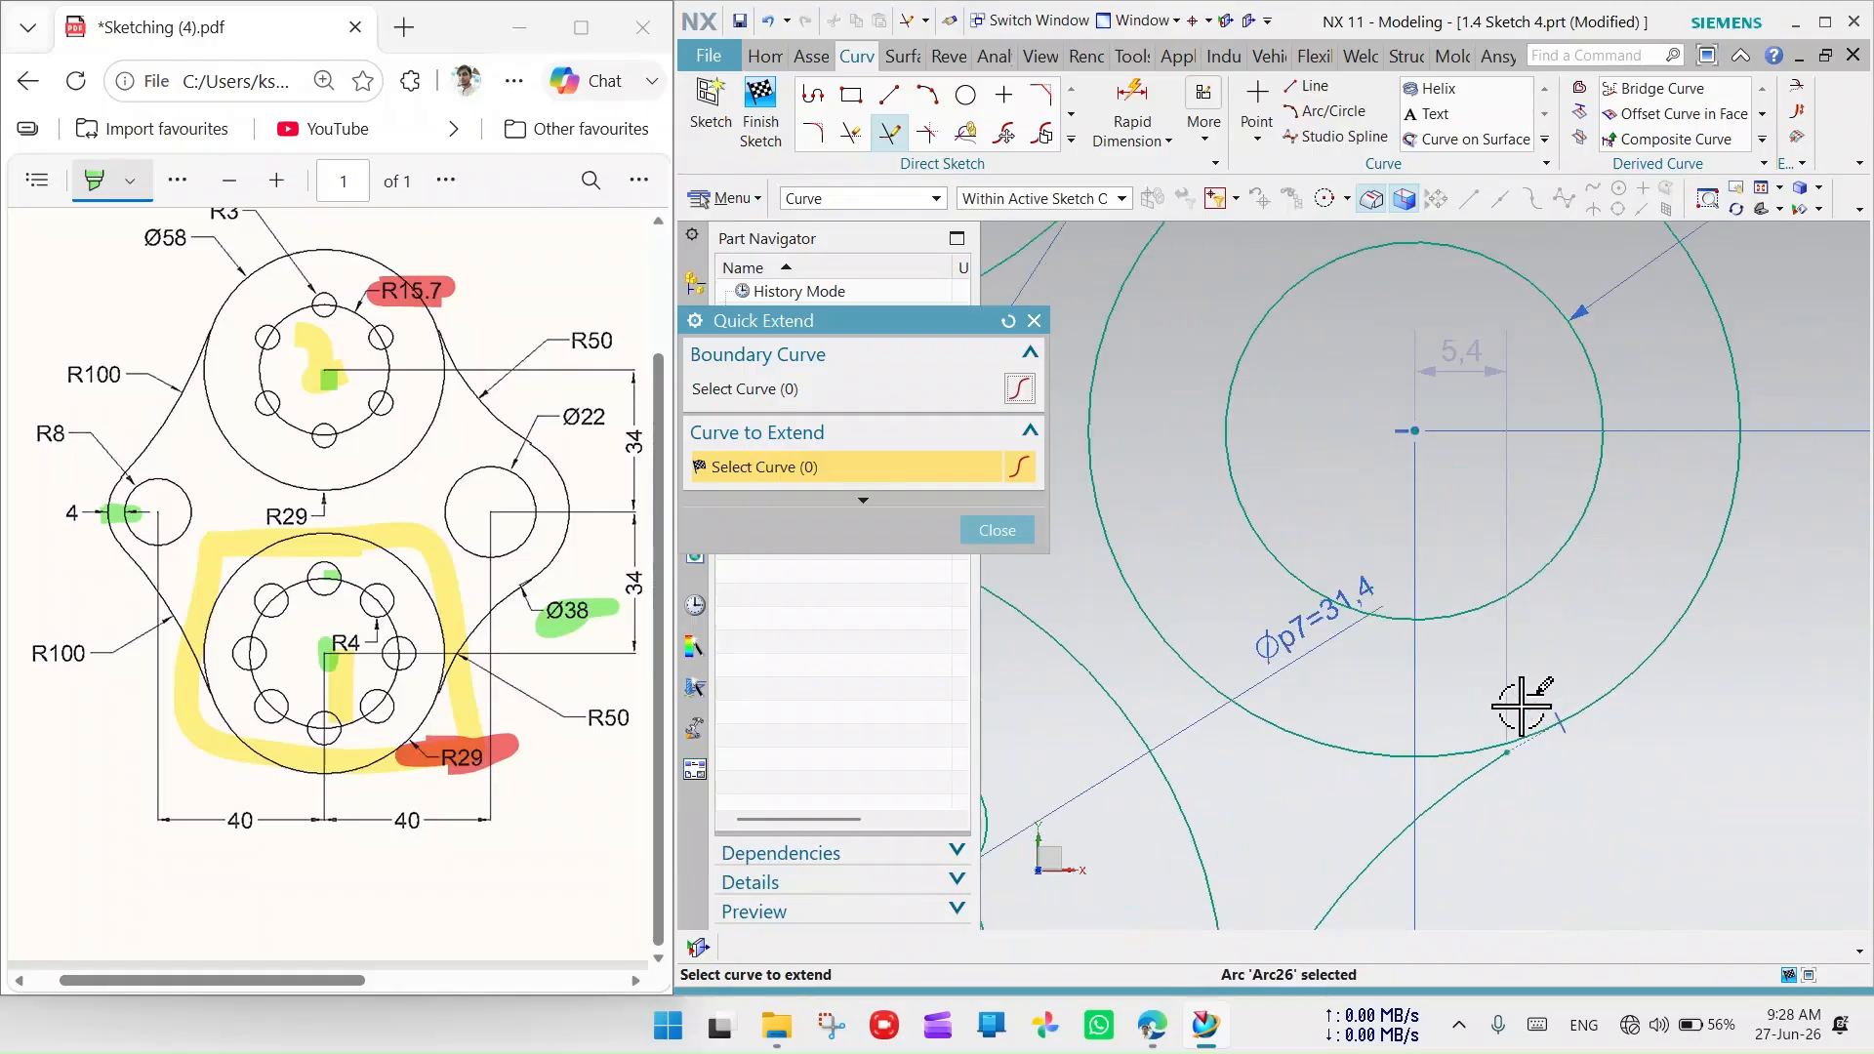
{"action": "scroll", "coordinate": [1624, 719], "scroll_direction": "down", "scroll_amount": 5}
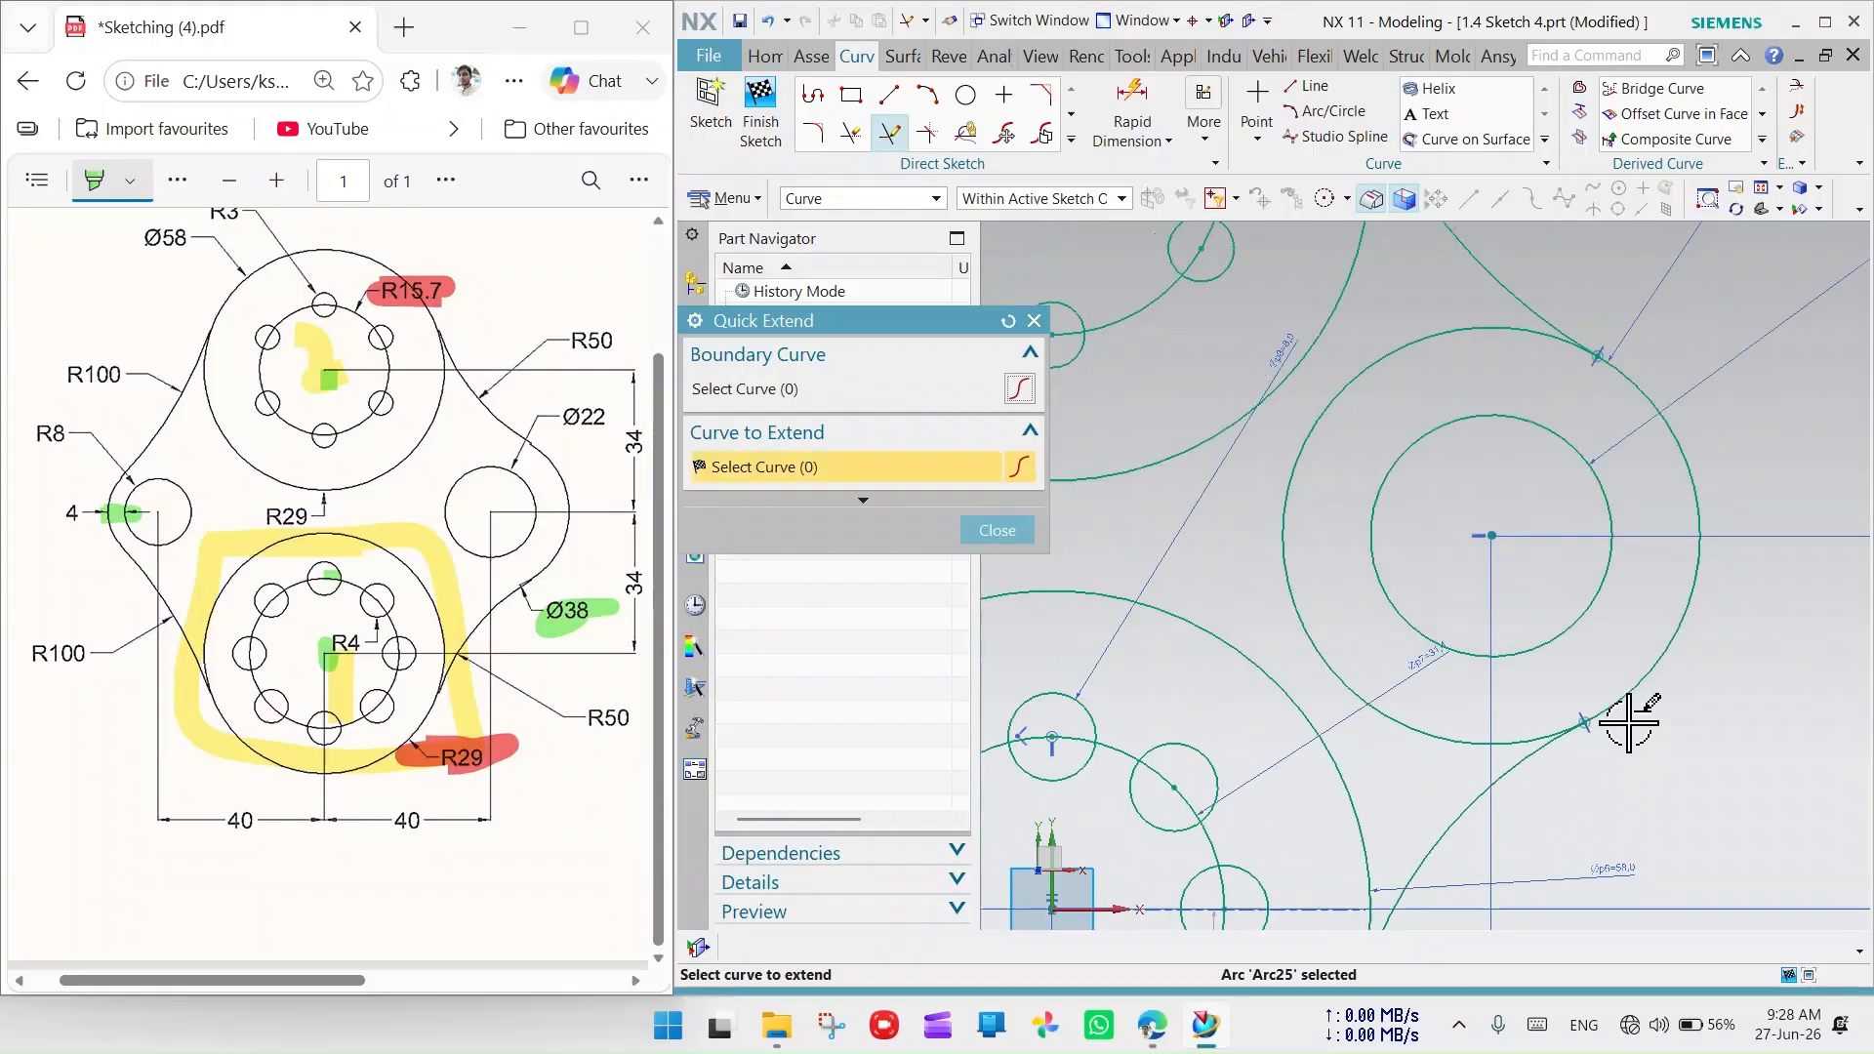
{"action": "scroll", "coordinate": [1523, 875], "scroll_direction": "up", "scroll_amount": 3}
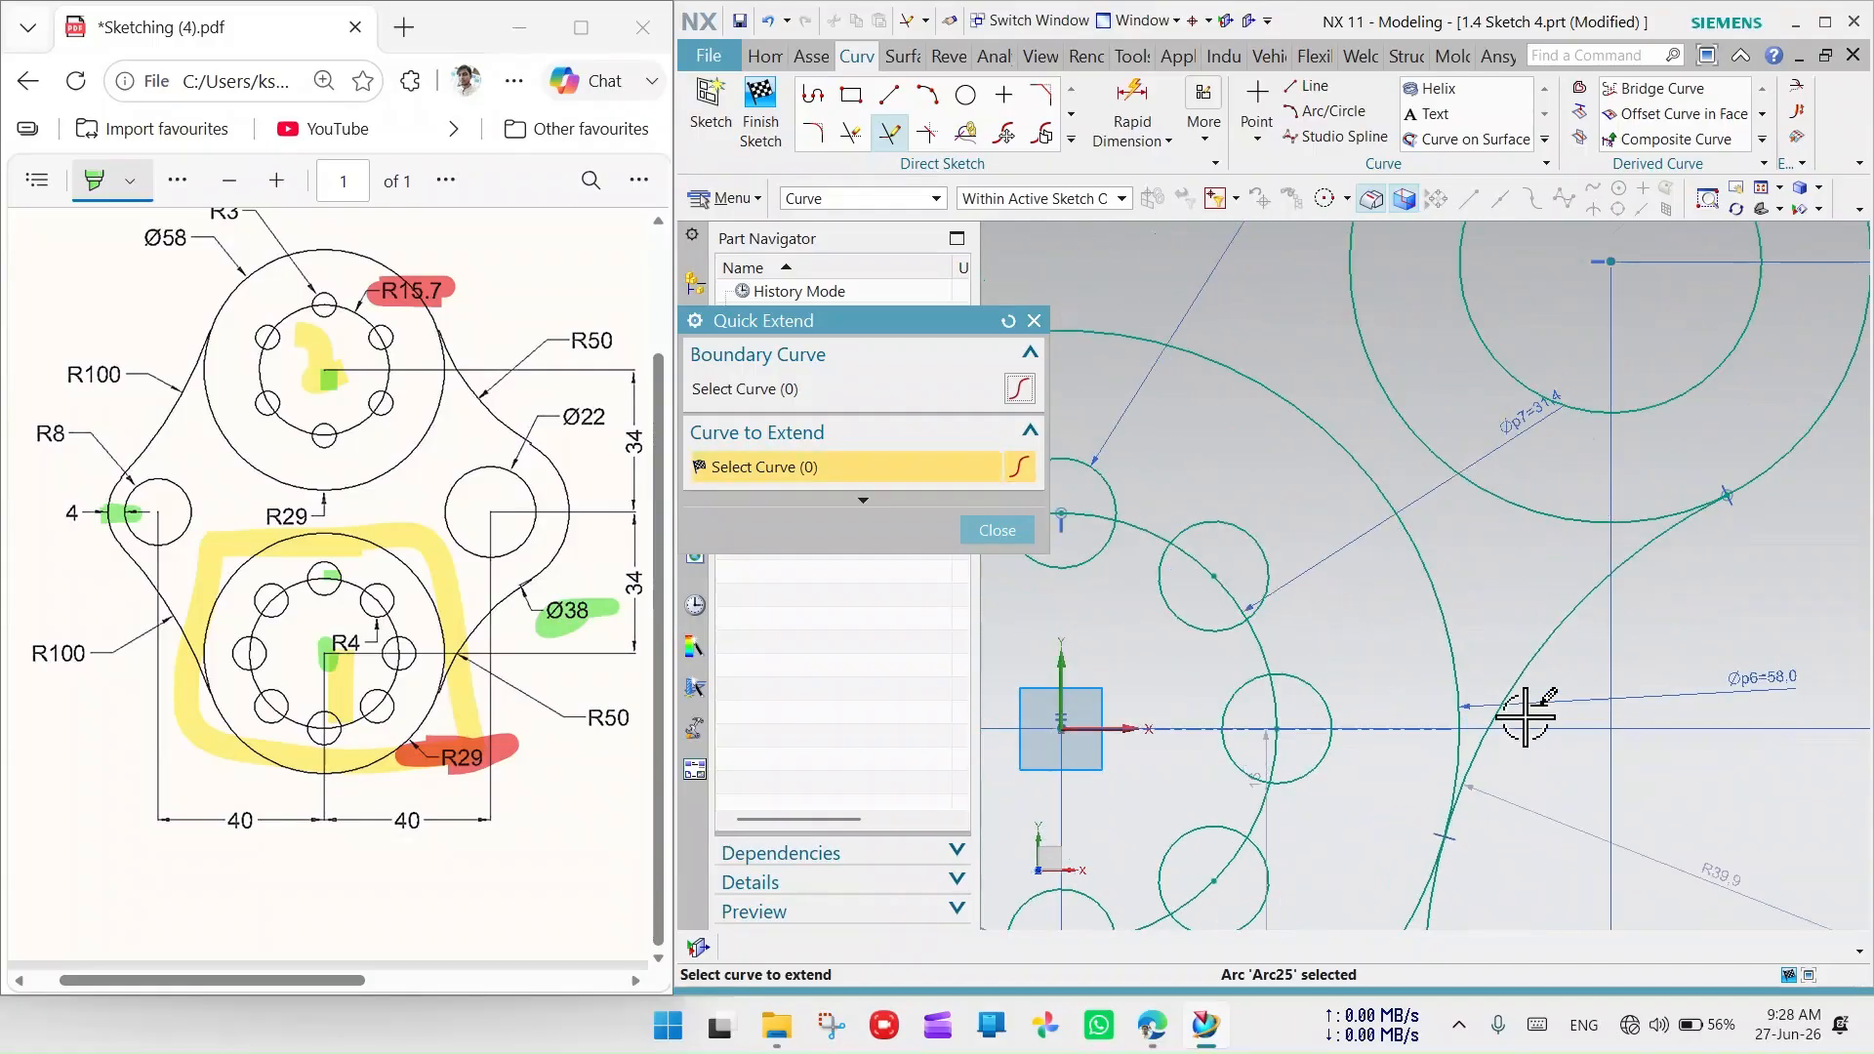
{"action": "scroll", "coordinate": [1519, 711], "scroll_direction": "down", "scroll_amount": 3}
{"action": "left_click", "coordinate": [1034, 321]}
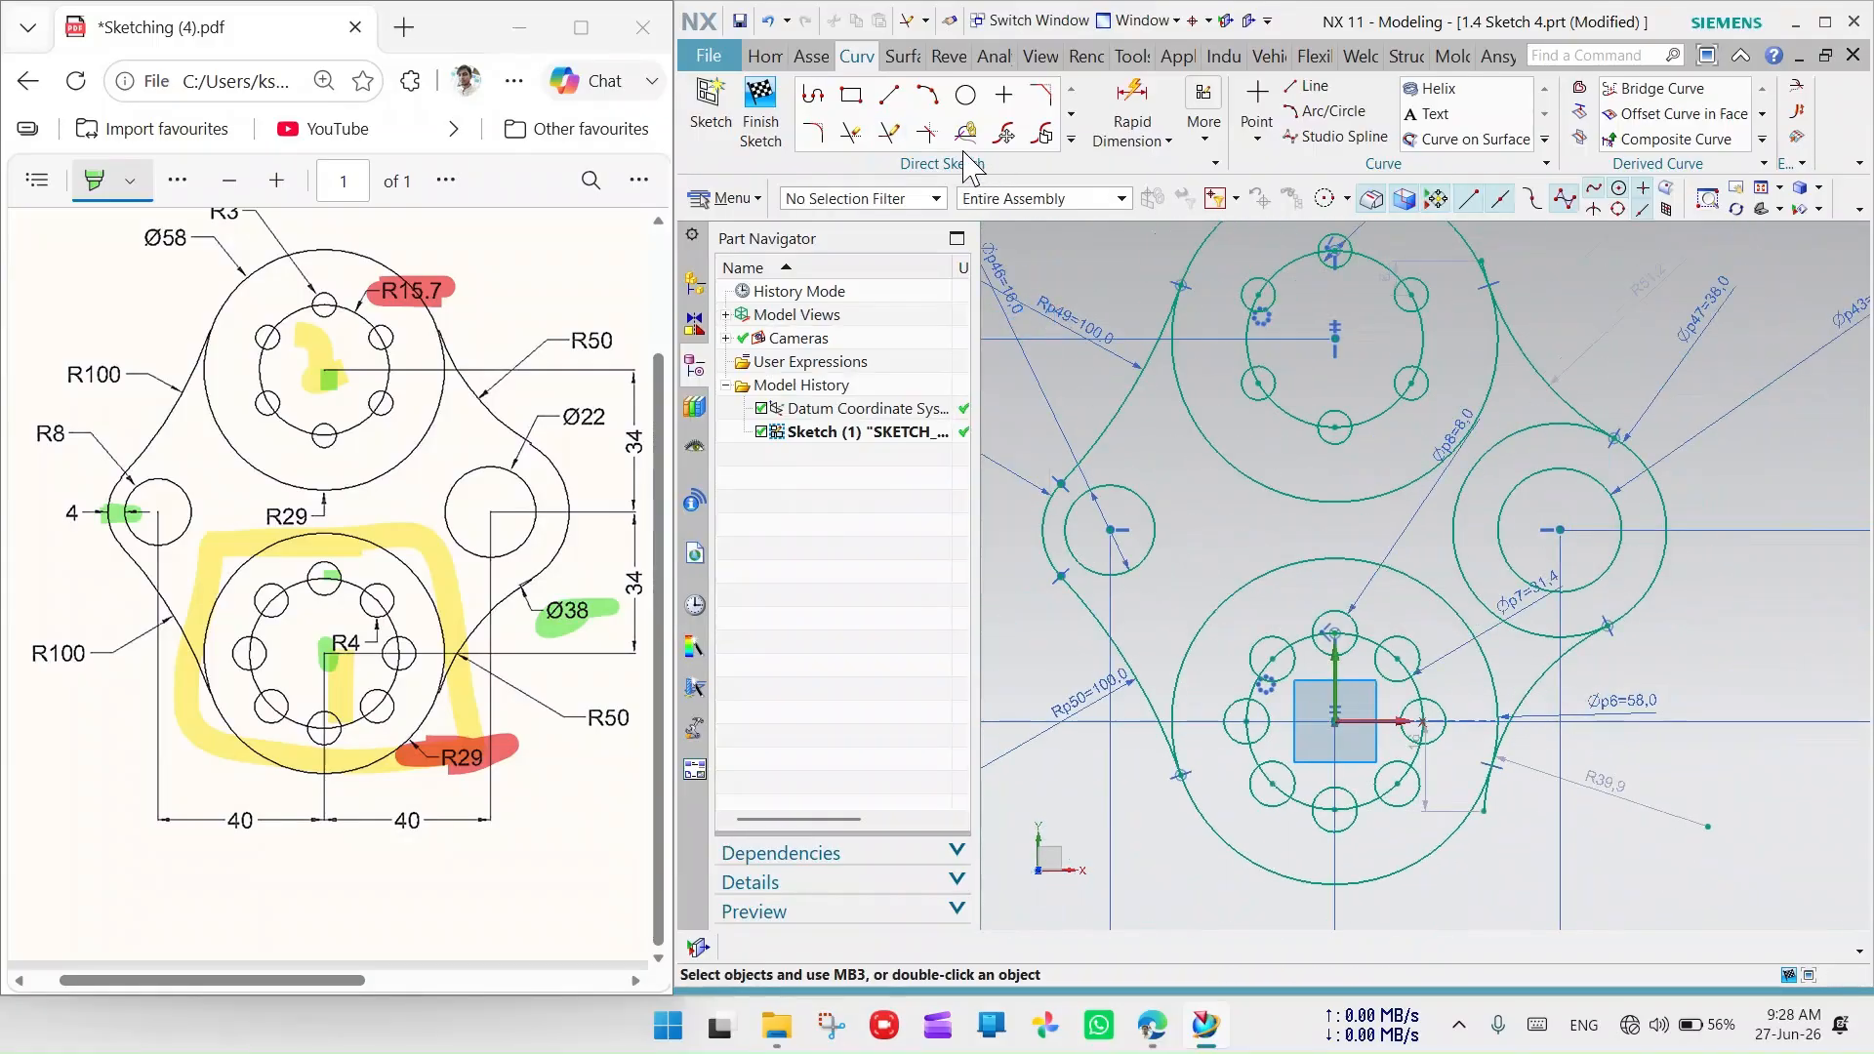
Trim the ends of both right-side arcs that overrun their tangent points on the large lower and upper circles with Quick Trim
{"action": "left_click", "coordinate": [852, 134]}
{"action": "scroll", "coordinate": [1504, 796], "scroll_direction": "up", "scroll_amount": 4}
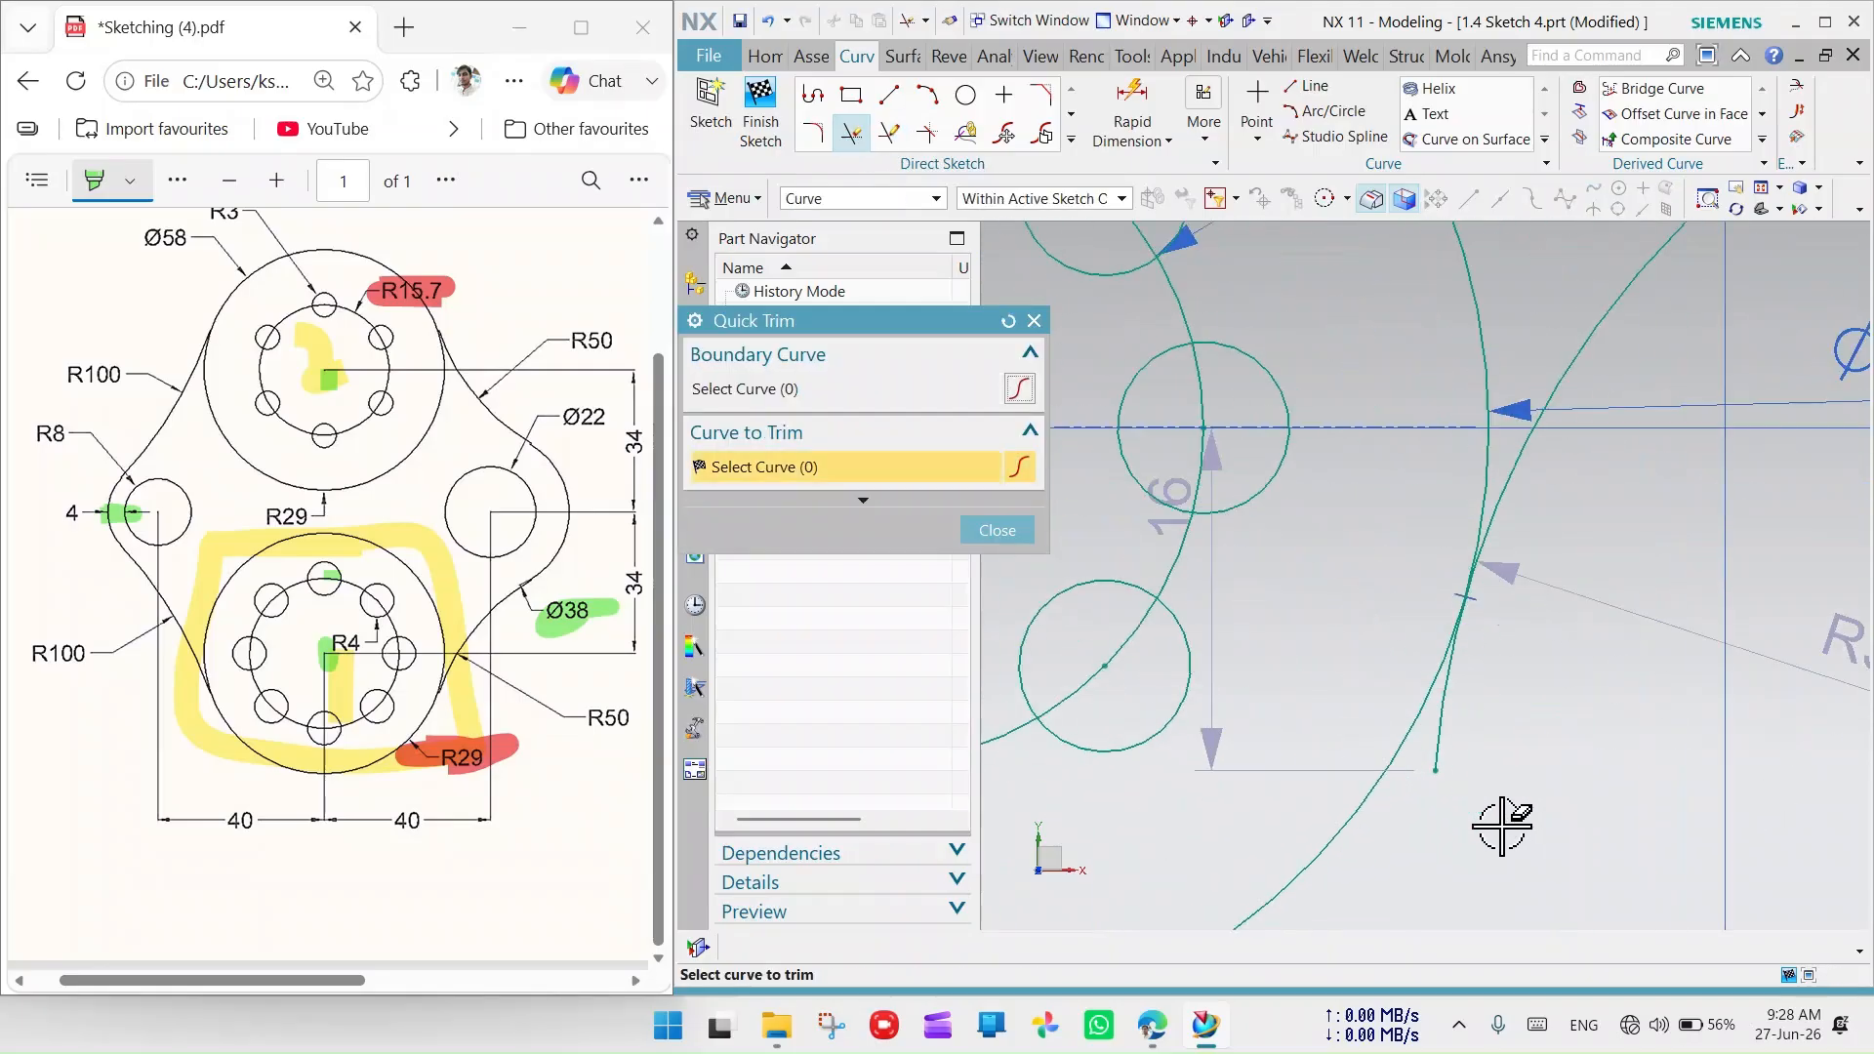
{"action": "scroll", "coordinate": [1442, 737], "scroll_direction": "down", "scroll_amount": 4}
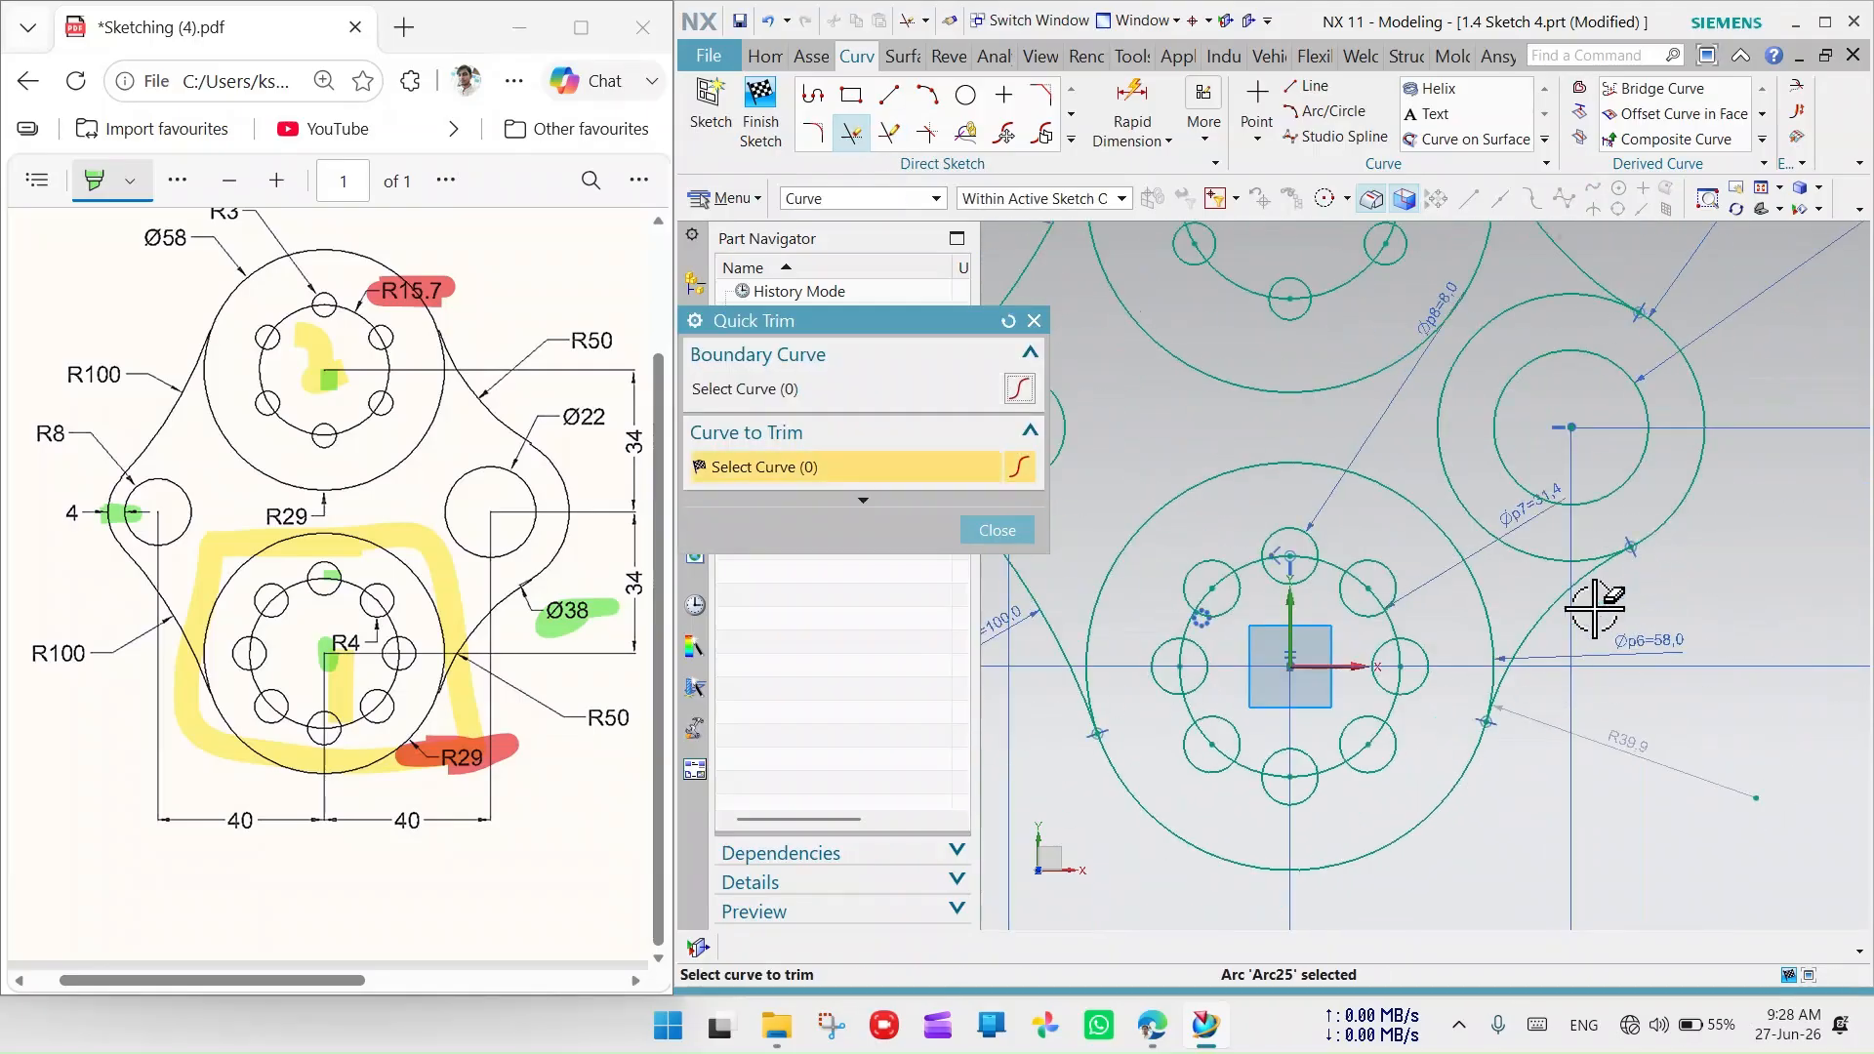
{"action": "scroll", "coordinate": [1562, 557], "scroll_direction": "up", "scroll_amount": 5}
{"action": "scroll", "coordinate": [1552, 500], "scroll_direction": "up", "scroll_amount": 5}
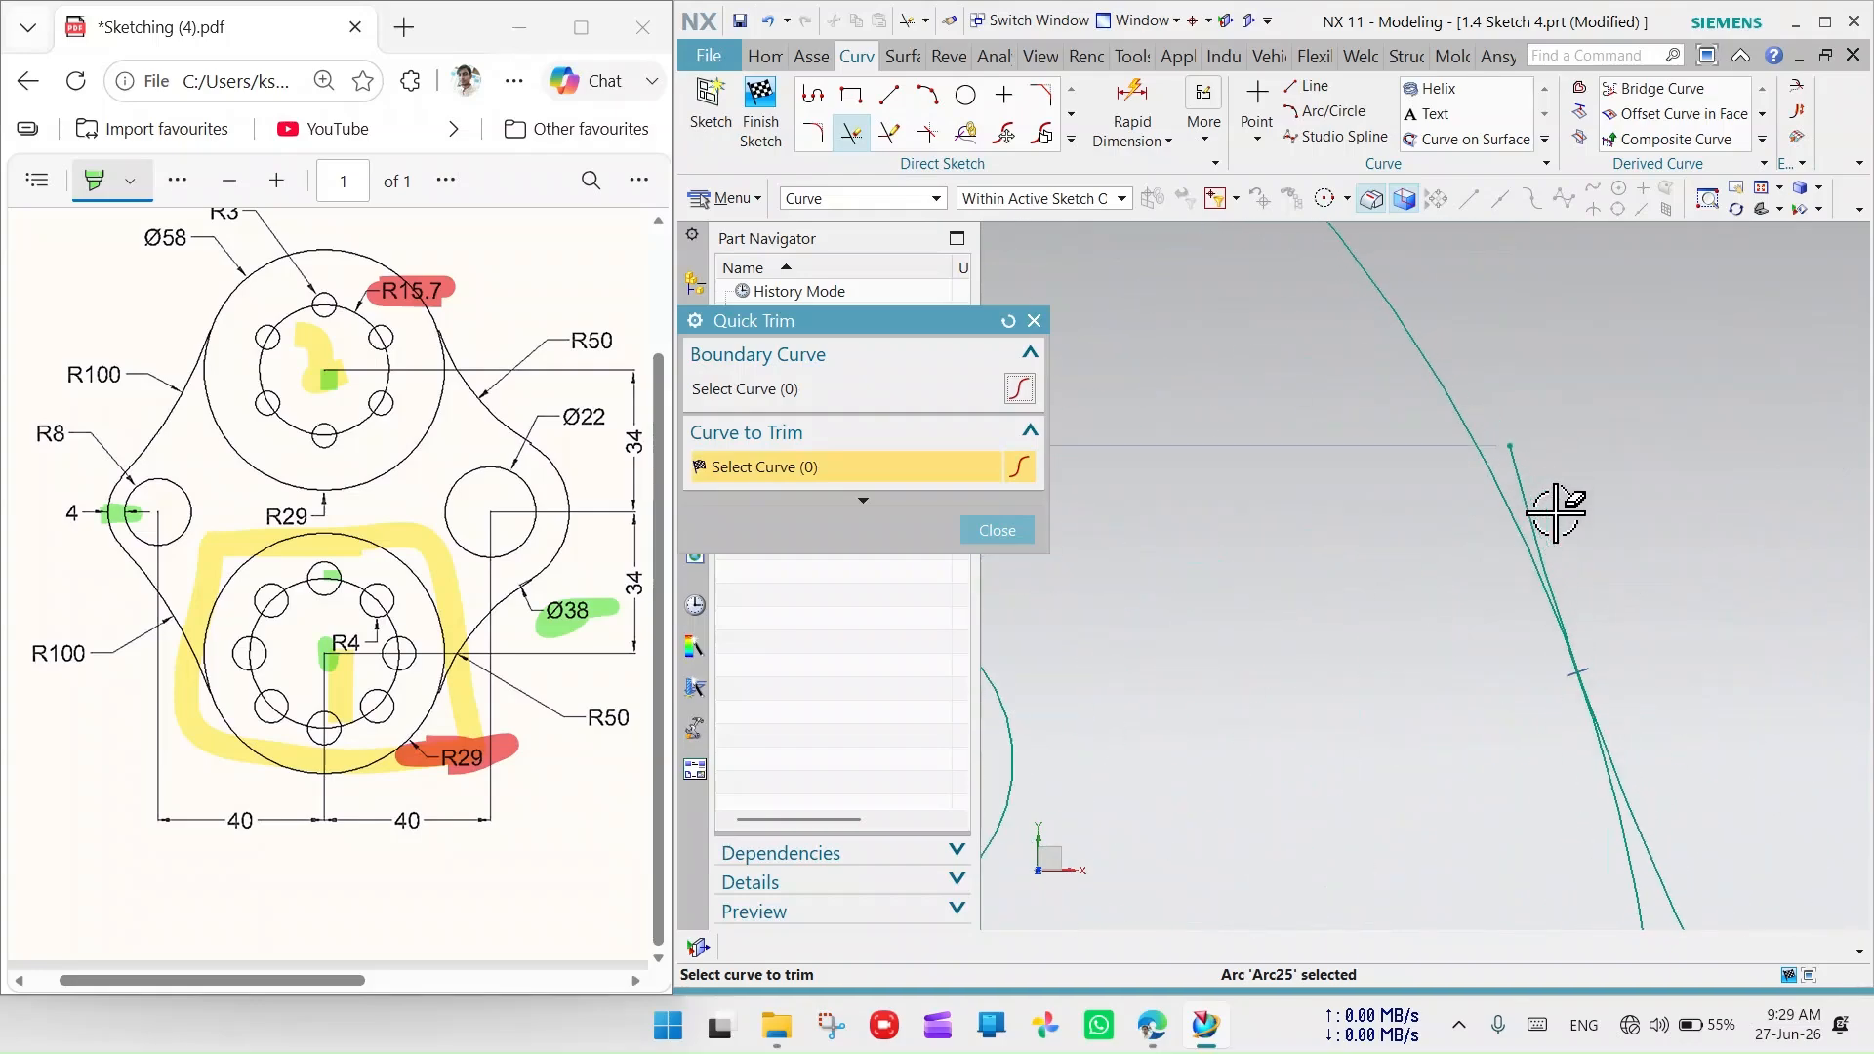
{"action": "left_click", "coordinate": [1528, 503]}
{"action": "scroll", "coordinate": [1542, 507], "scroll_direction": "down", "scroll_amount": 5}
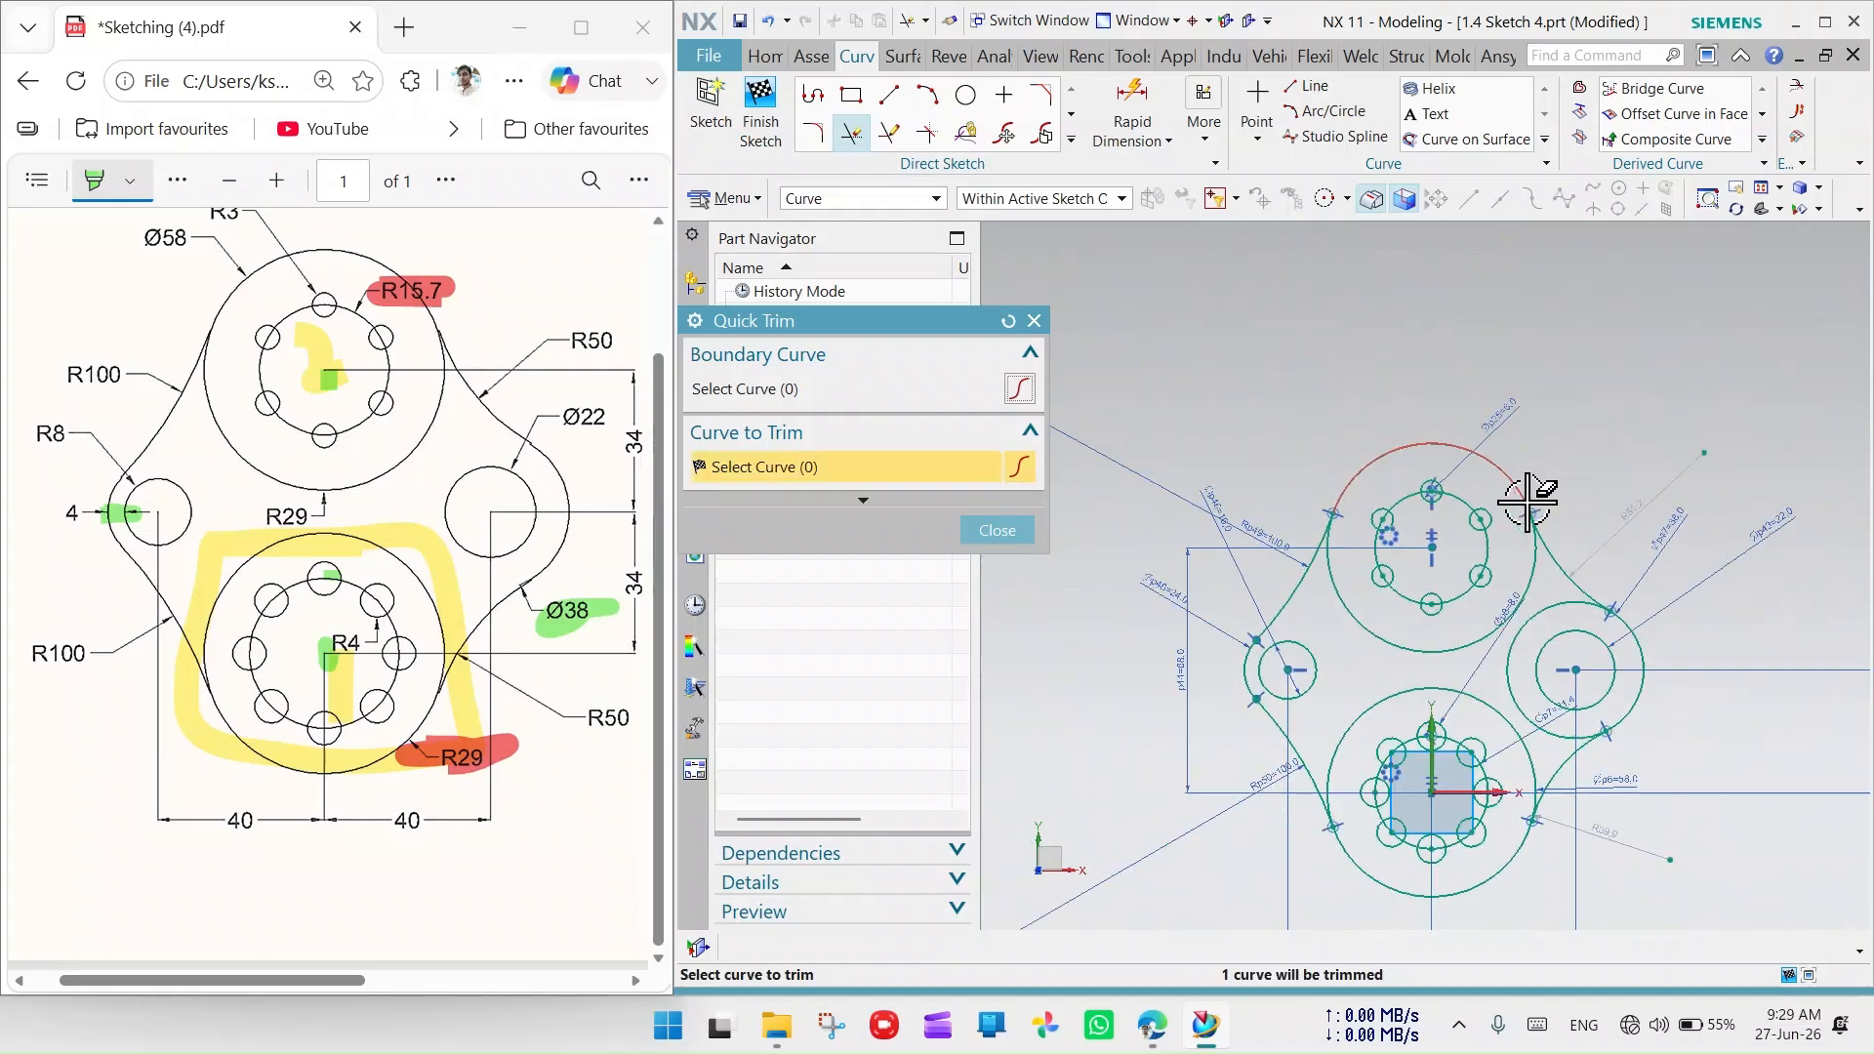
{"action": "scroll", "coordinate": [1643, 599], "scroll_direction": "down", "scroll_amount": 2}
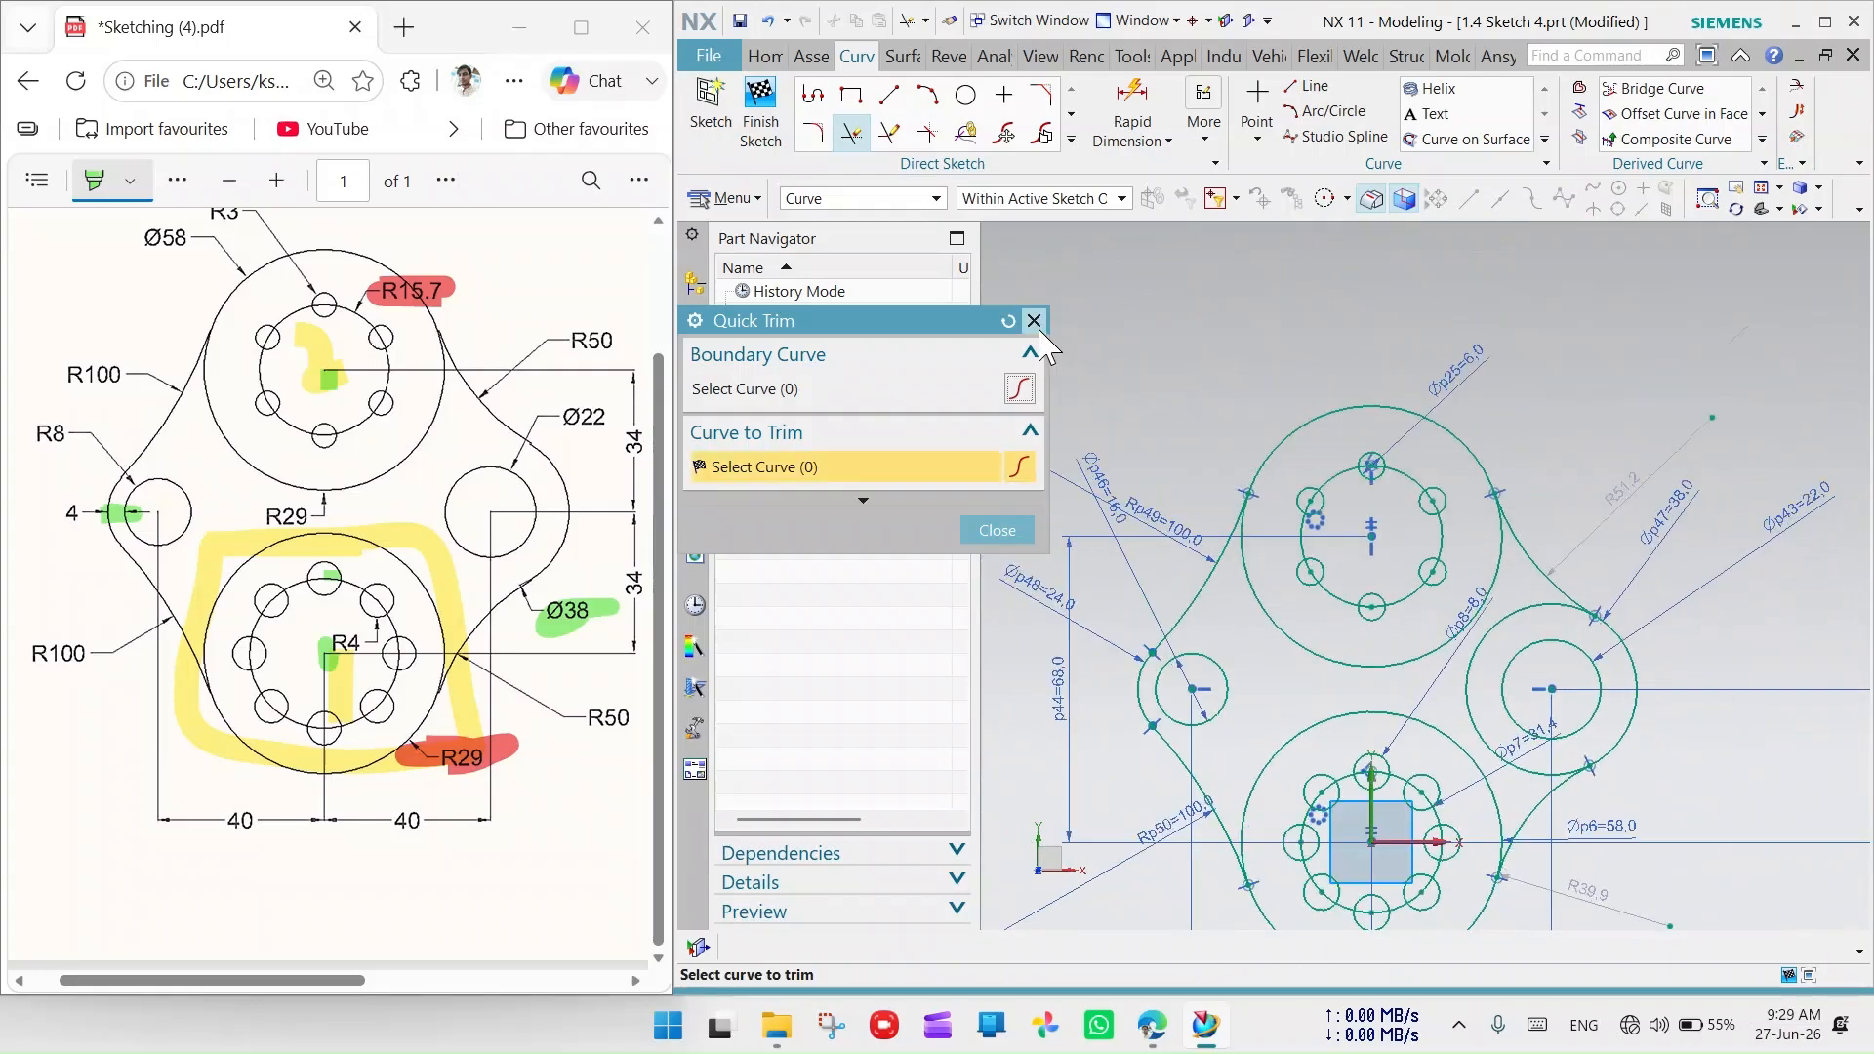
{"action": "left_click", "coordinate": [1034, 322]}
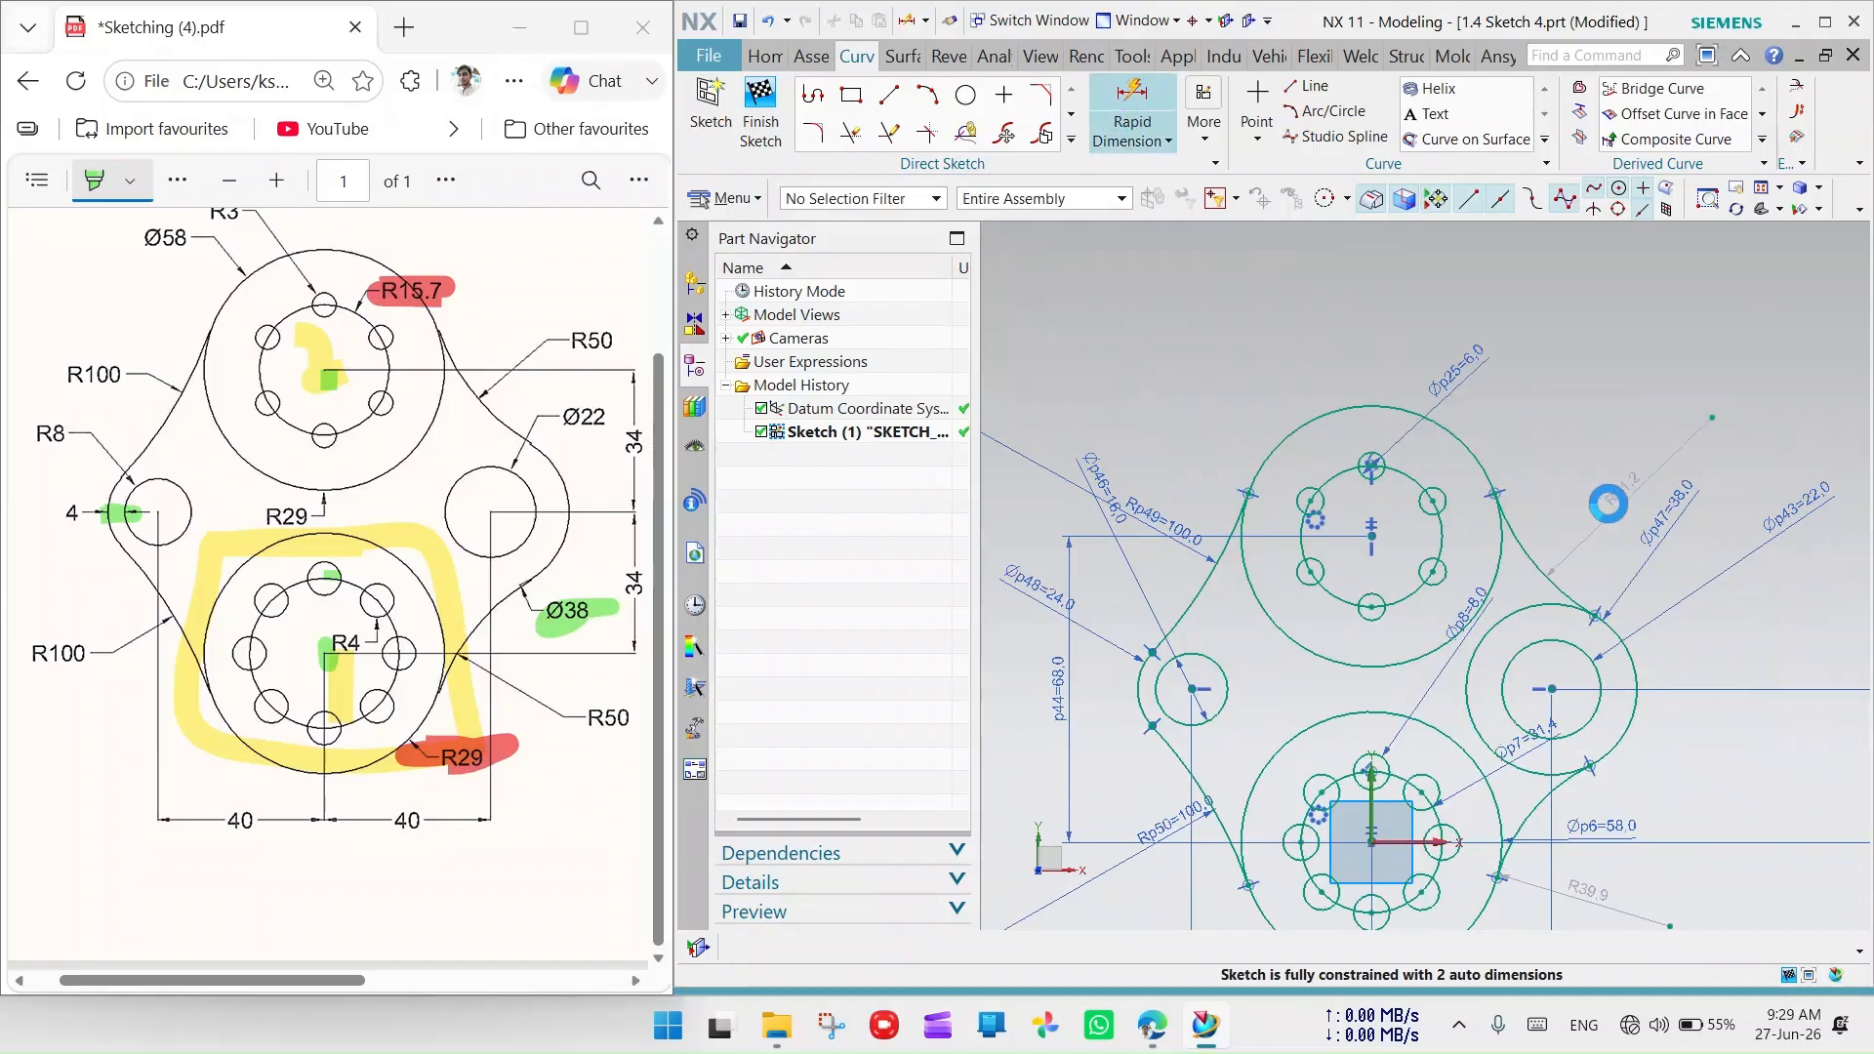
Set the upper-right tangent arc's radius to 50 mm
{"action": "left_click", "coordinate": [1029, 318]}
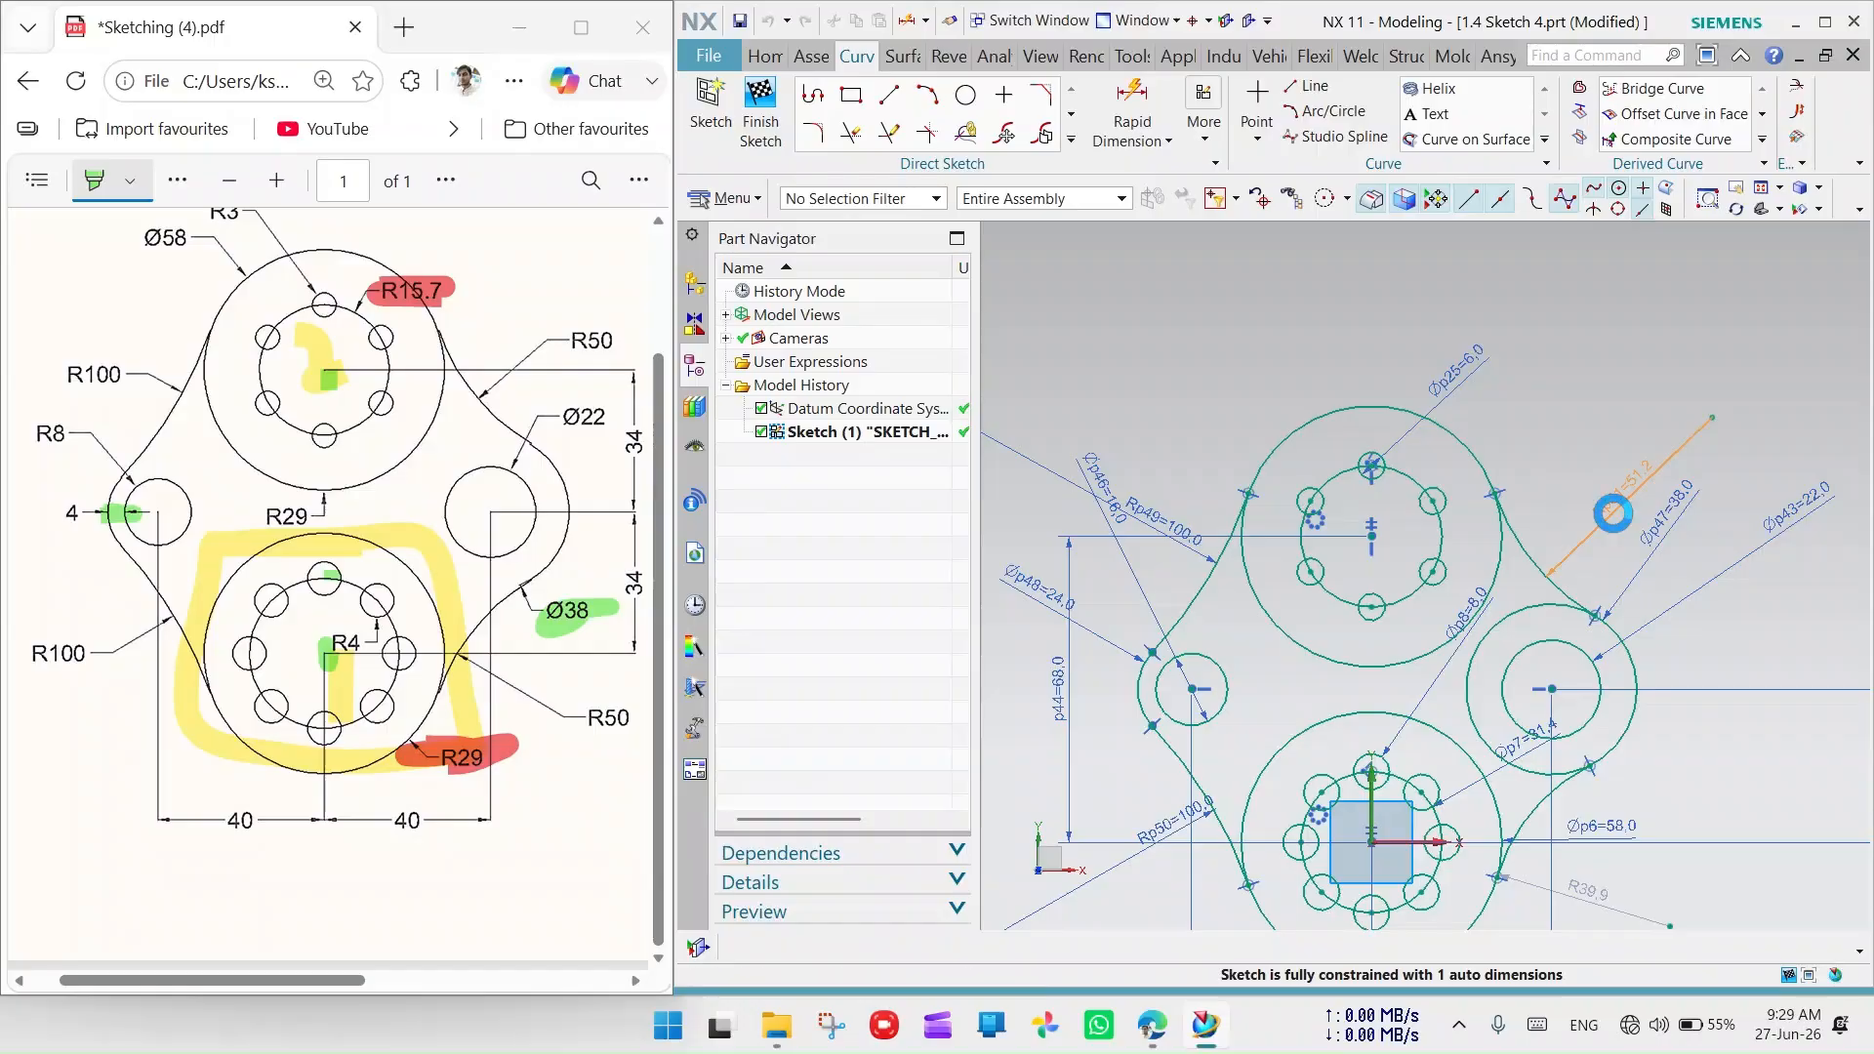
{"action": "double_click", "coordinate": [1613, 514]}
{"action": "type", "text": "50"}
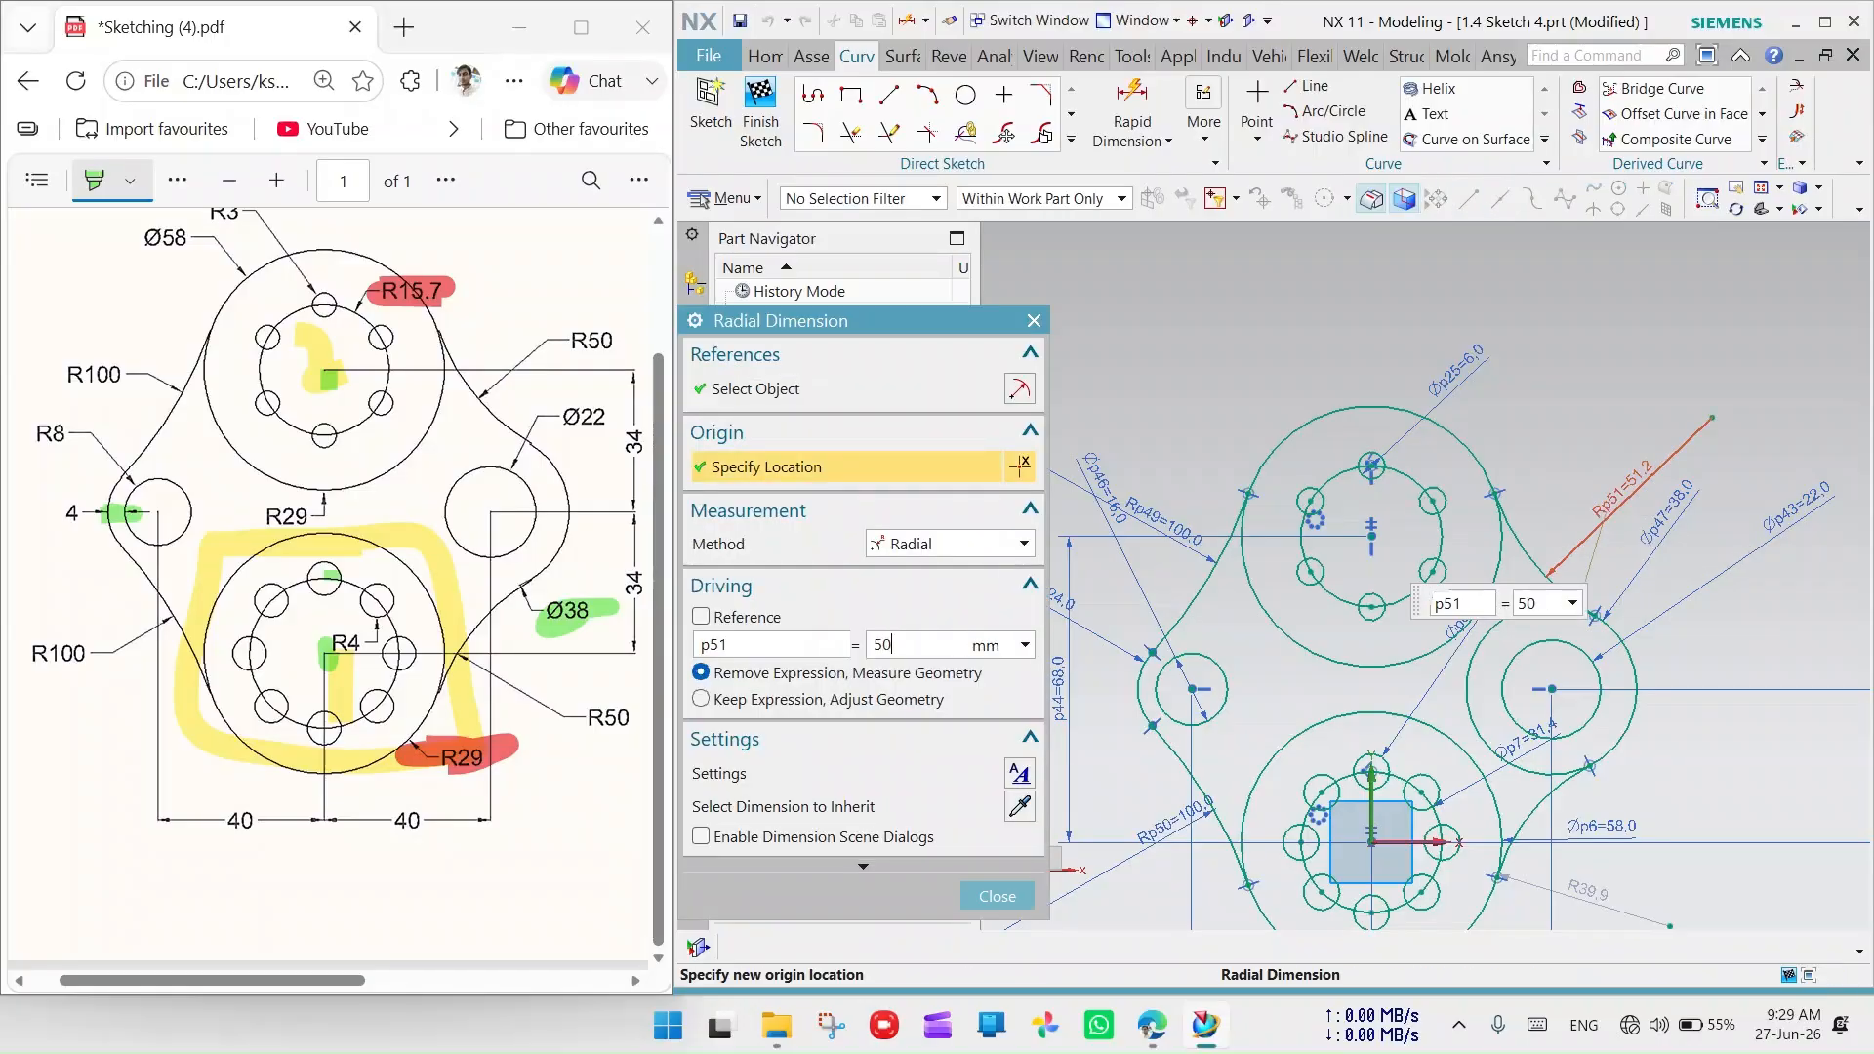
{"action": "key", "text": "Return"}
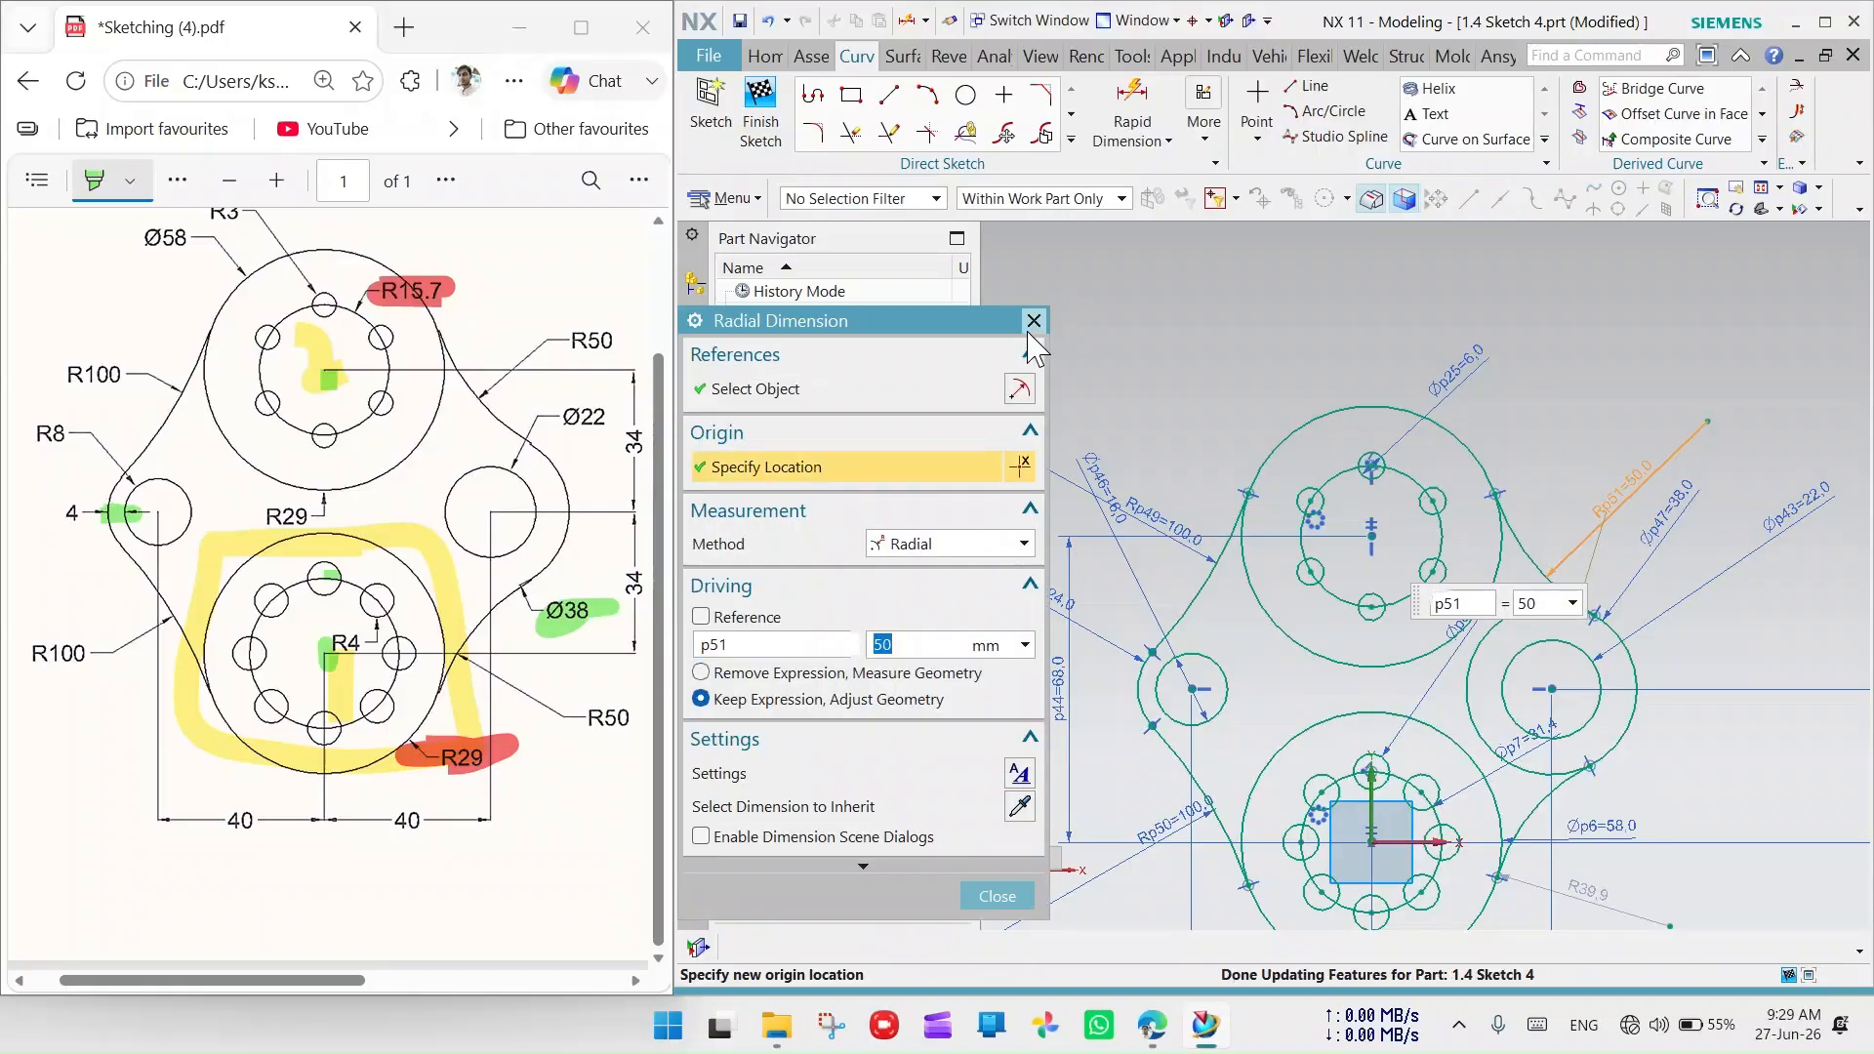
{"action": "left_click", "coordinate": [1032, 325]}
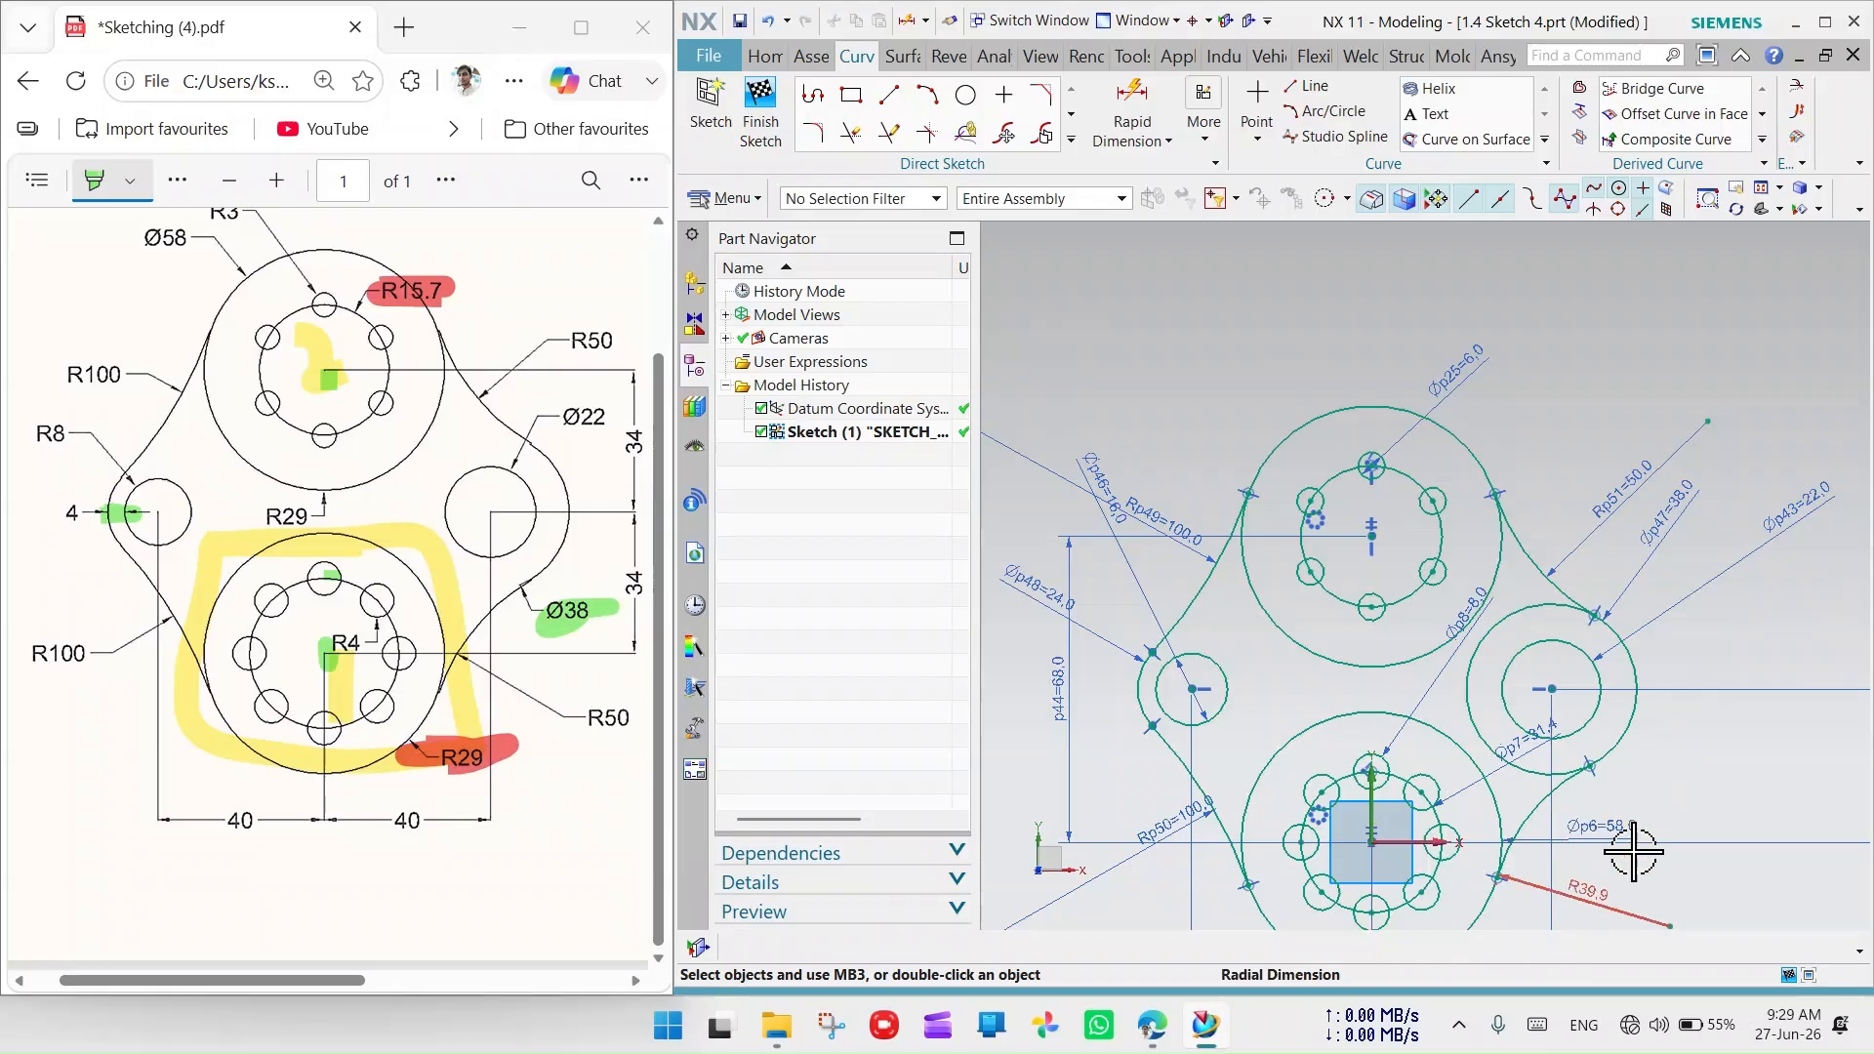
Set the lower-right tangent arc's radius to 50 mm
{"action": "scroll", "coordinate": [1757, 712], "scroll_direction": "down", "scroll_amount": 2}
{"action": "scroll", "coordinate": [1632, 820], "scroll_direction": "up", "scroll_amount": 4}
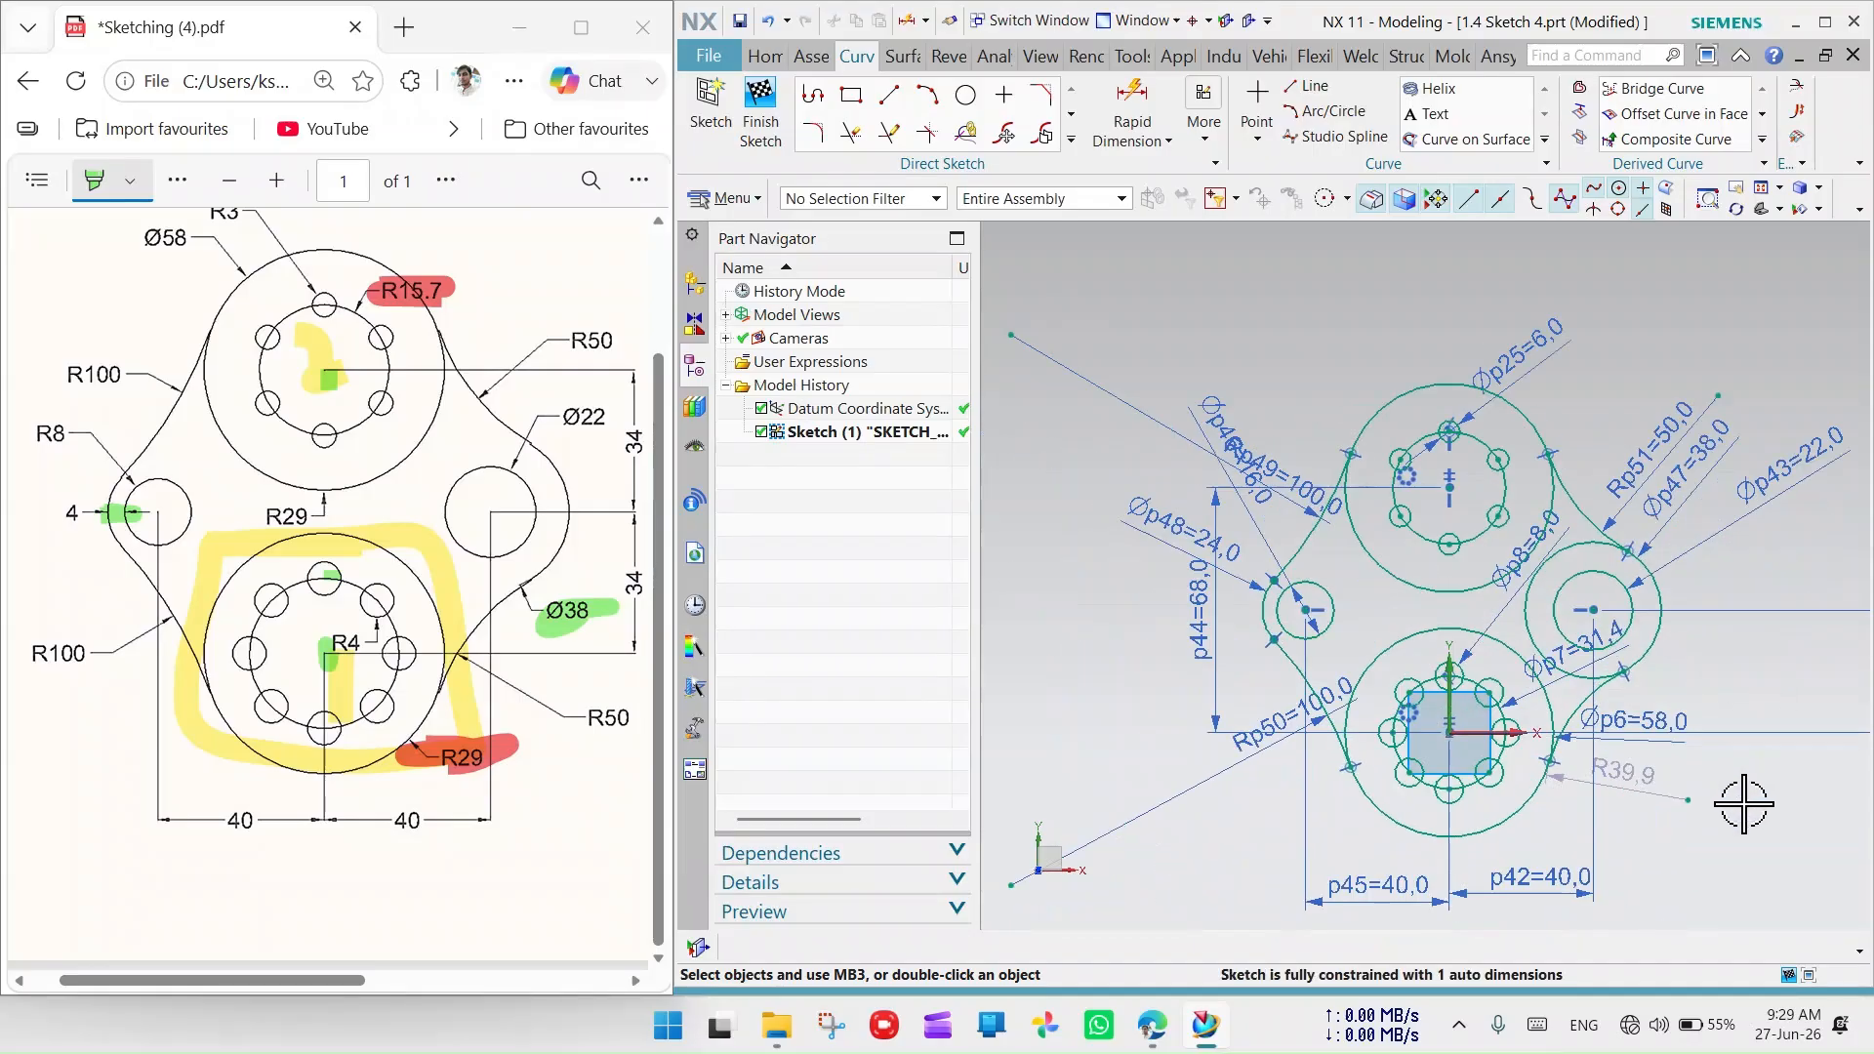
{"action": "double_click", "coordinate": [1557, 767]}
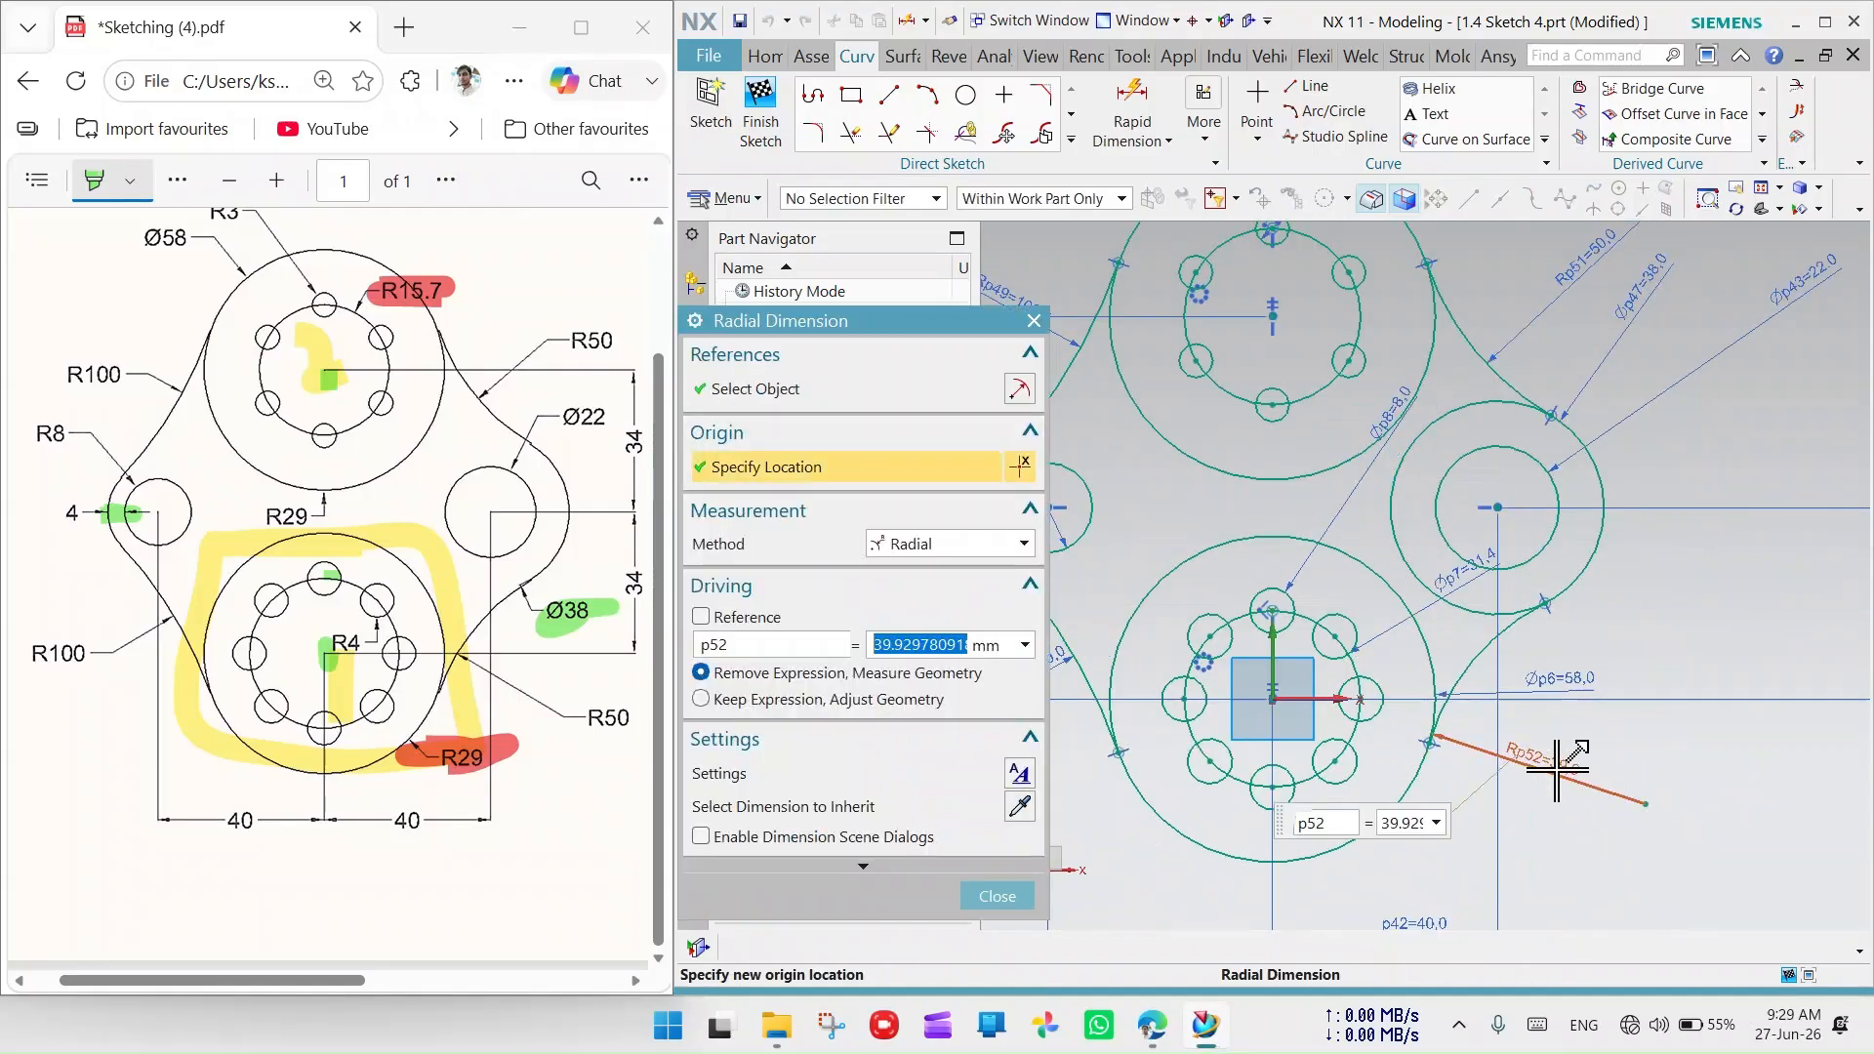
{"action": "type", "text": "50"}
{"action": "key", "text": "Return"}
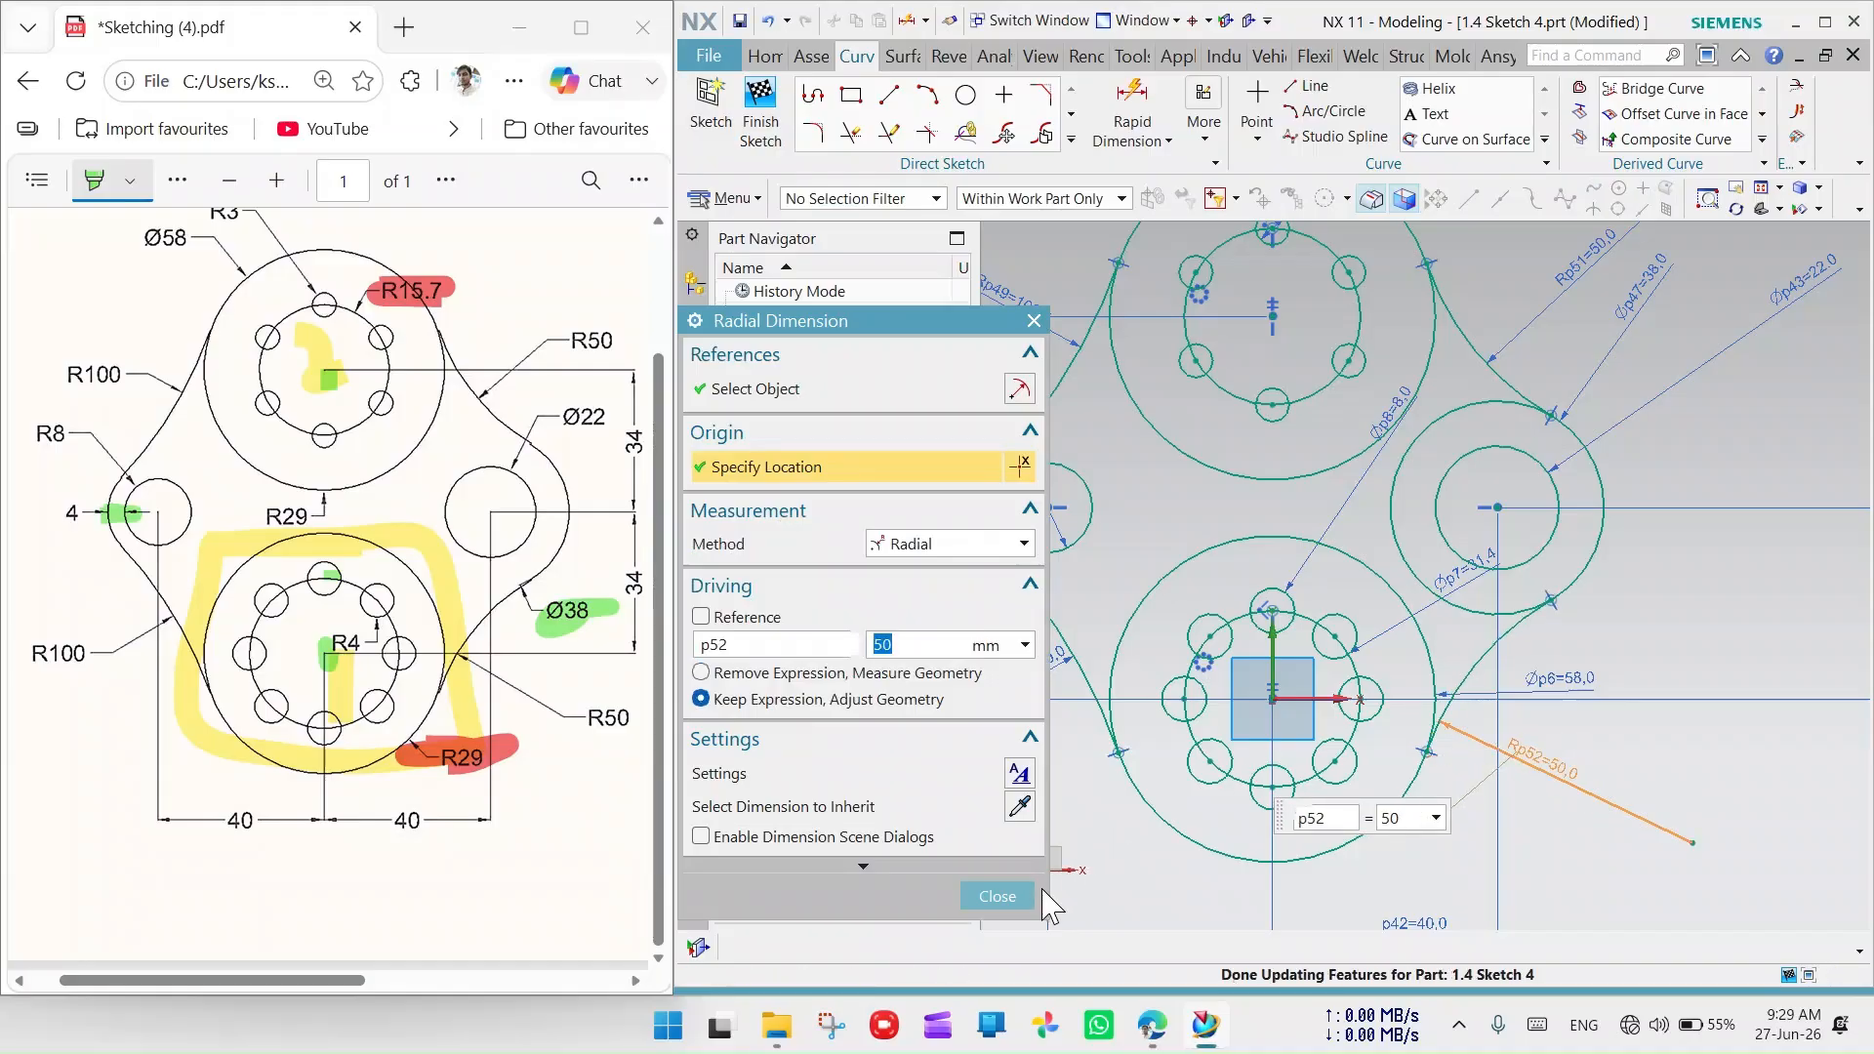
{"action": "left_click", "coordinate": [997, 897]}
Align the two horizontal boss-spacing dimensions, and move the right boss's vertical dimension and the large lower circle's diameter dimension clear of the profile
{"action": "key", "text": "ctrl+f"}
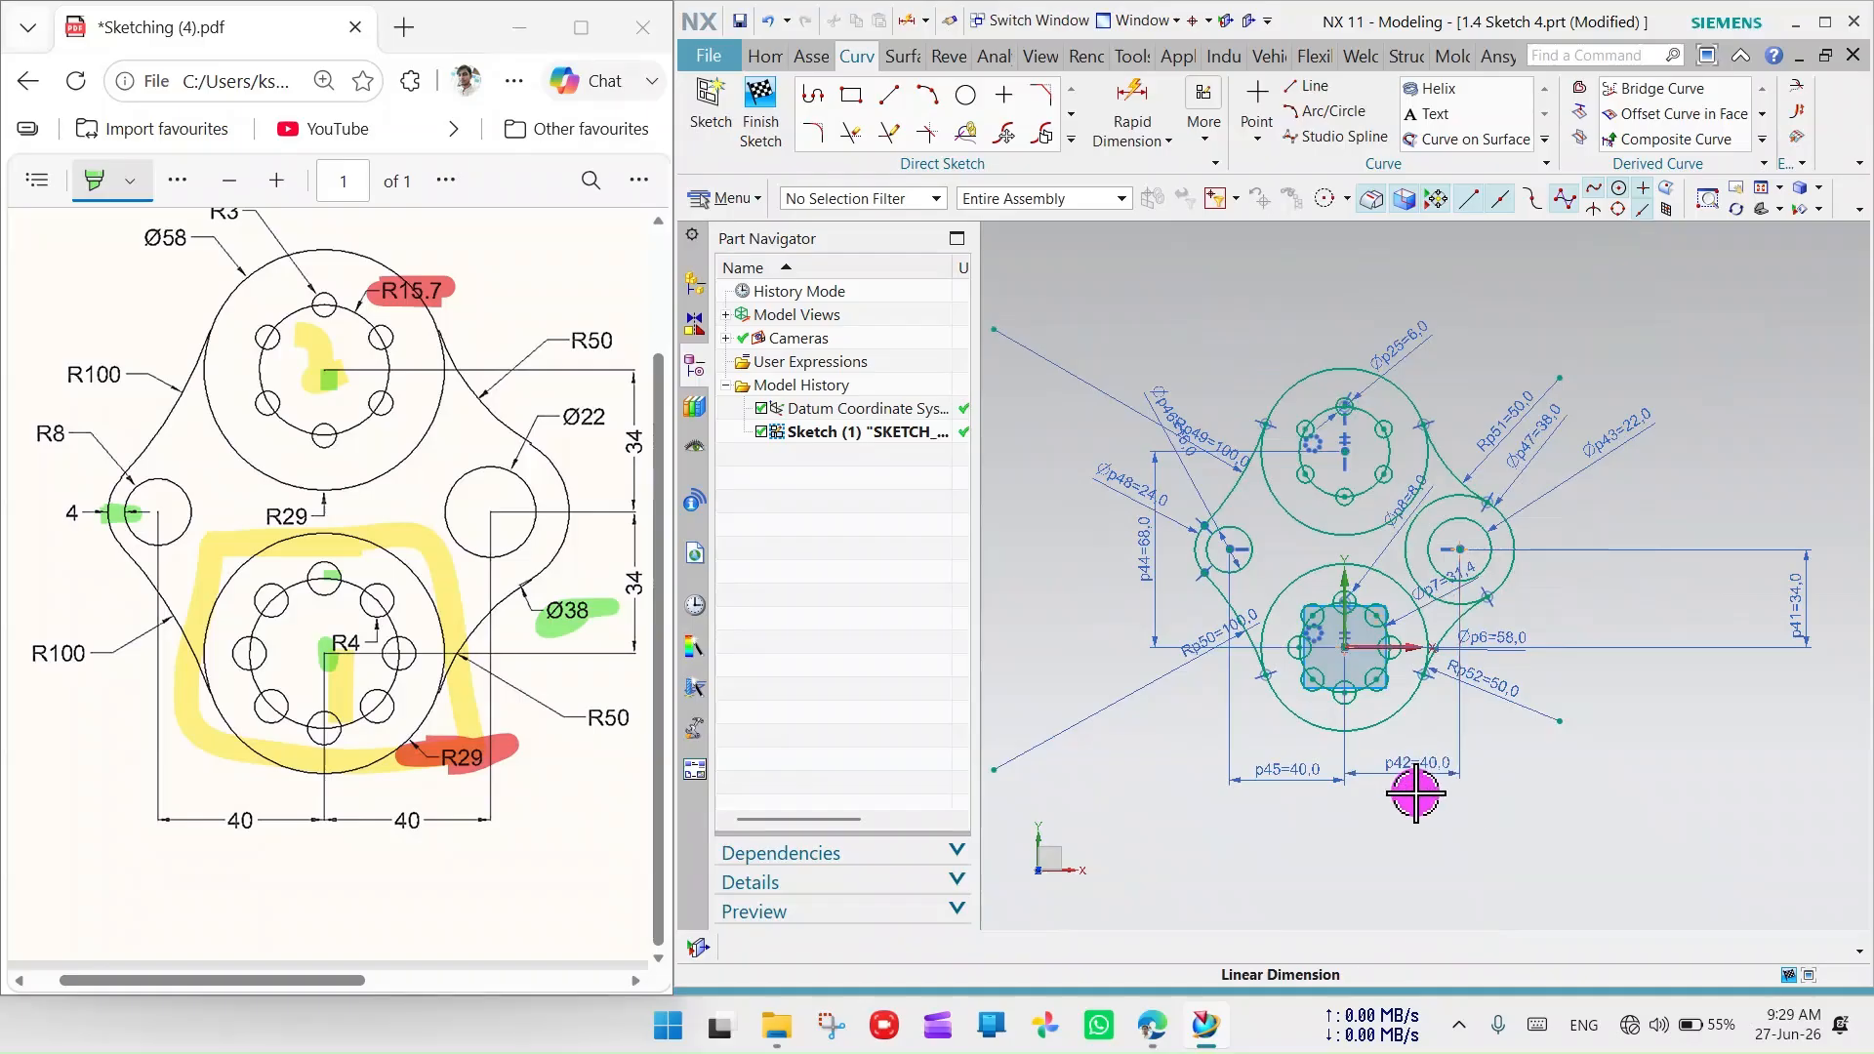
{"action": "mouse_move", "coordinate": [1433, 779]}
{"action": "left_mouse_down"}
{"action": "mouse_move", "coordinate": [1419, 792]}
{"action": "mouse_move", "coordinate": [1415, 773]}
{"action": "left_mouse_up"}
{"action": "left_click_drag", "start_coordinate": [1539, 696], "coordinate": [1635, 680]}
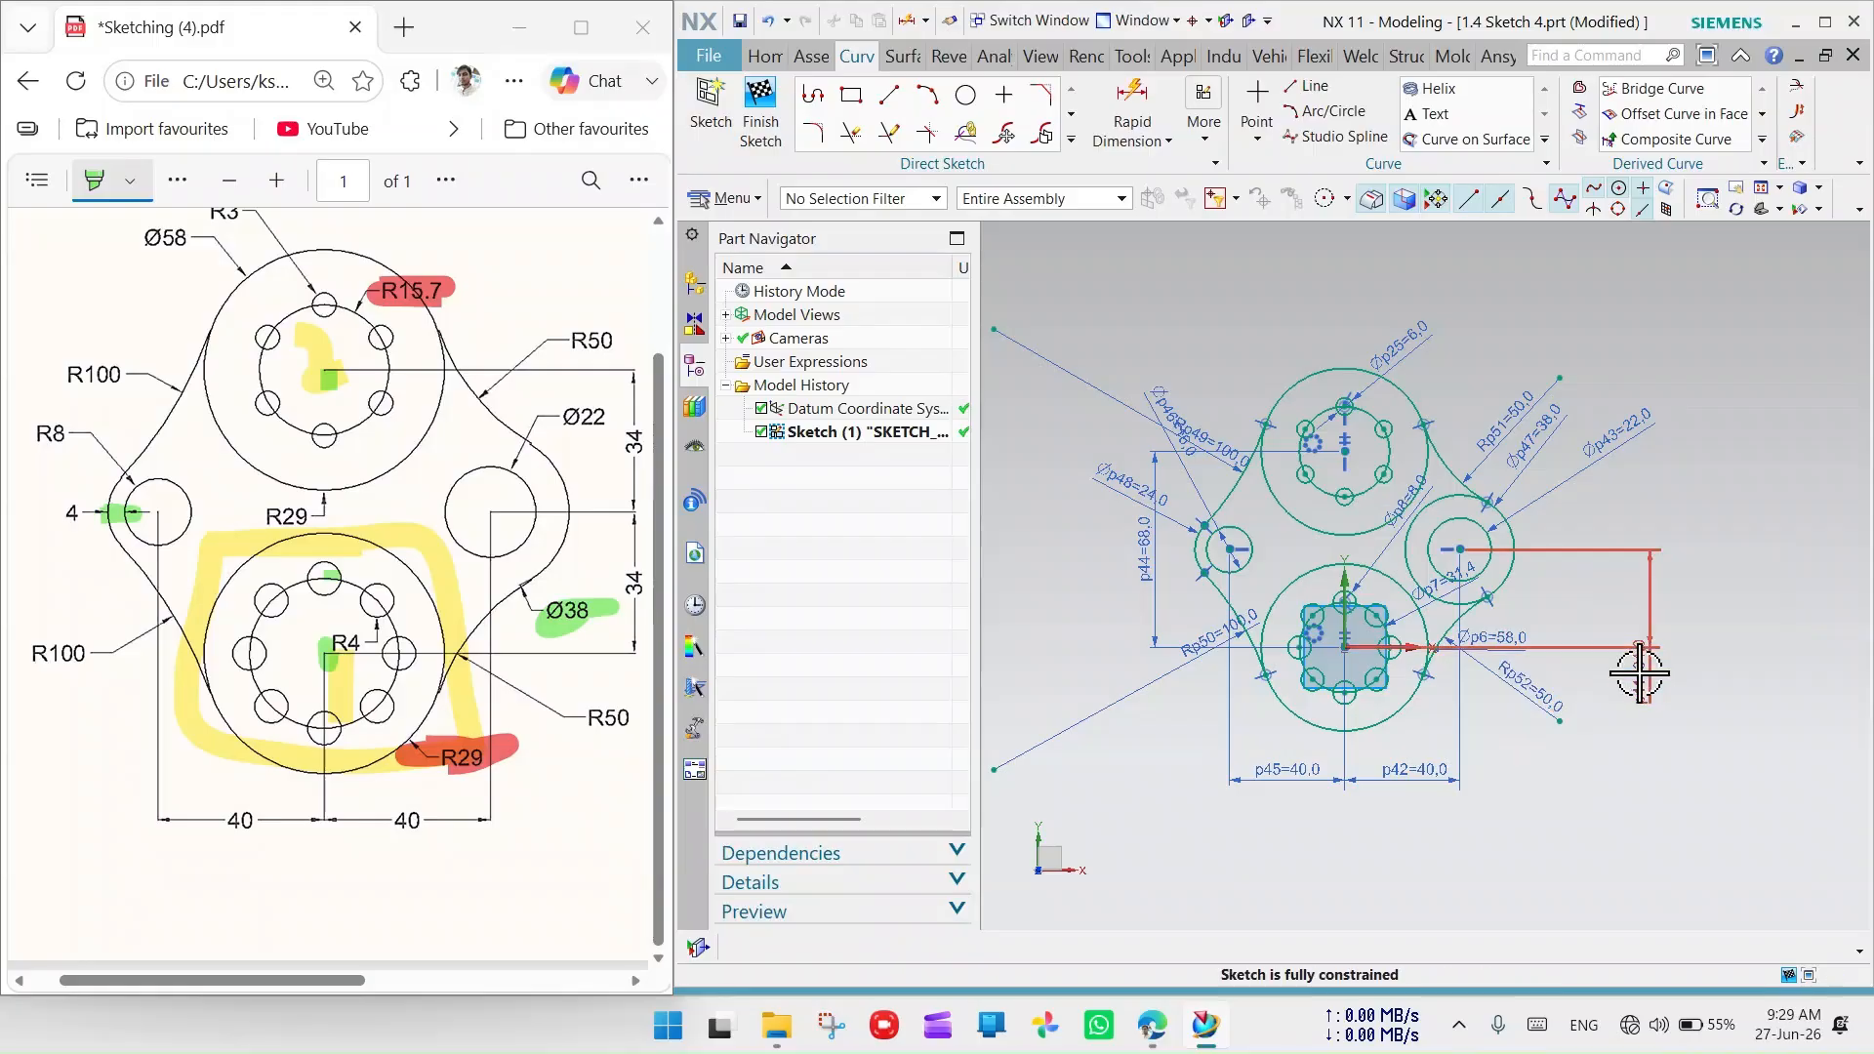
{"action": "mouse_move", "coordinate": [1496, 650]}
{"action": "left_mouse_down"}
{"action": "mouse_move", "coordinate": [1485, 830]}
{"action": "mouse_move", "coordinate": [1186, 820]}
{"action": "mouse_move", "coordinate": [1075, 770]}
{"action": "mouse_move", "coordinate": [1099, 798]}
{"action": "left_mouse_up"}
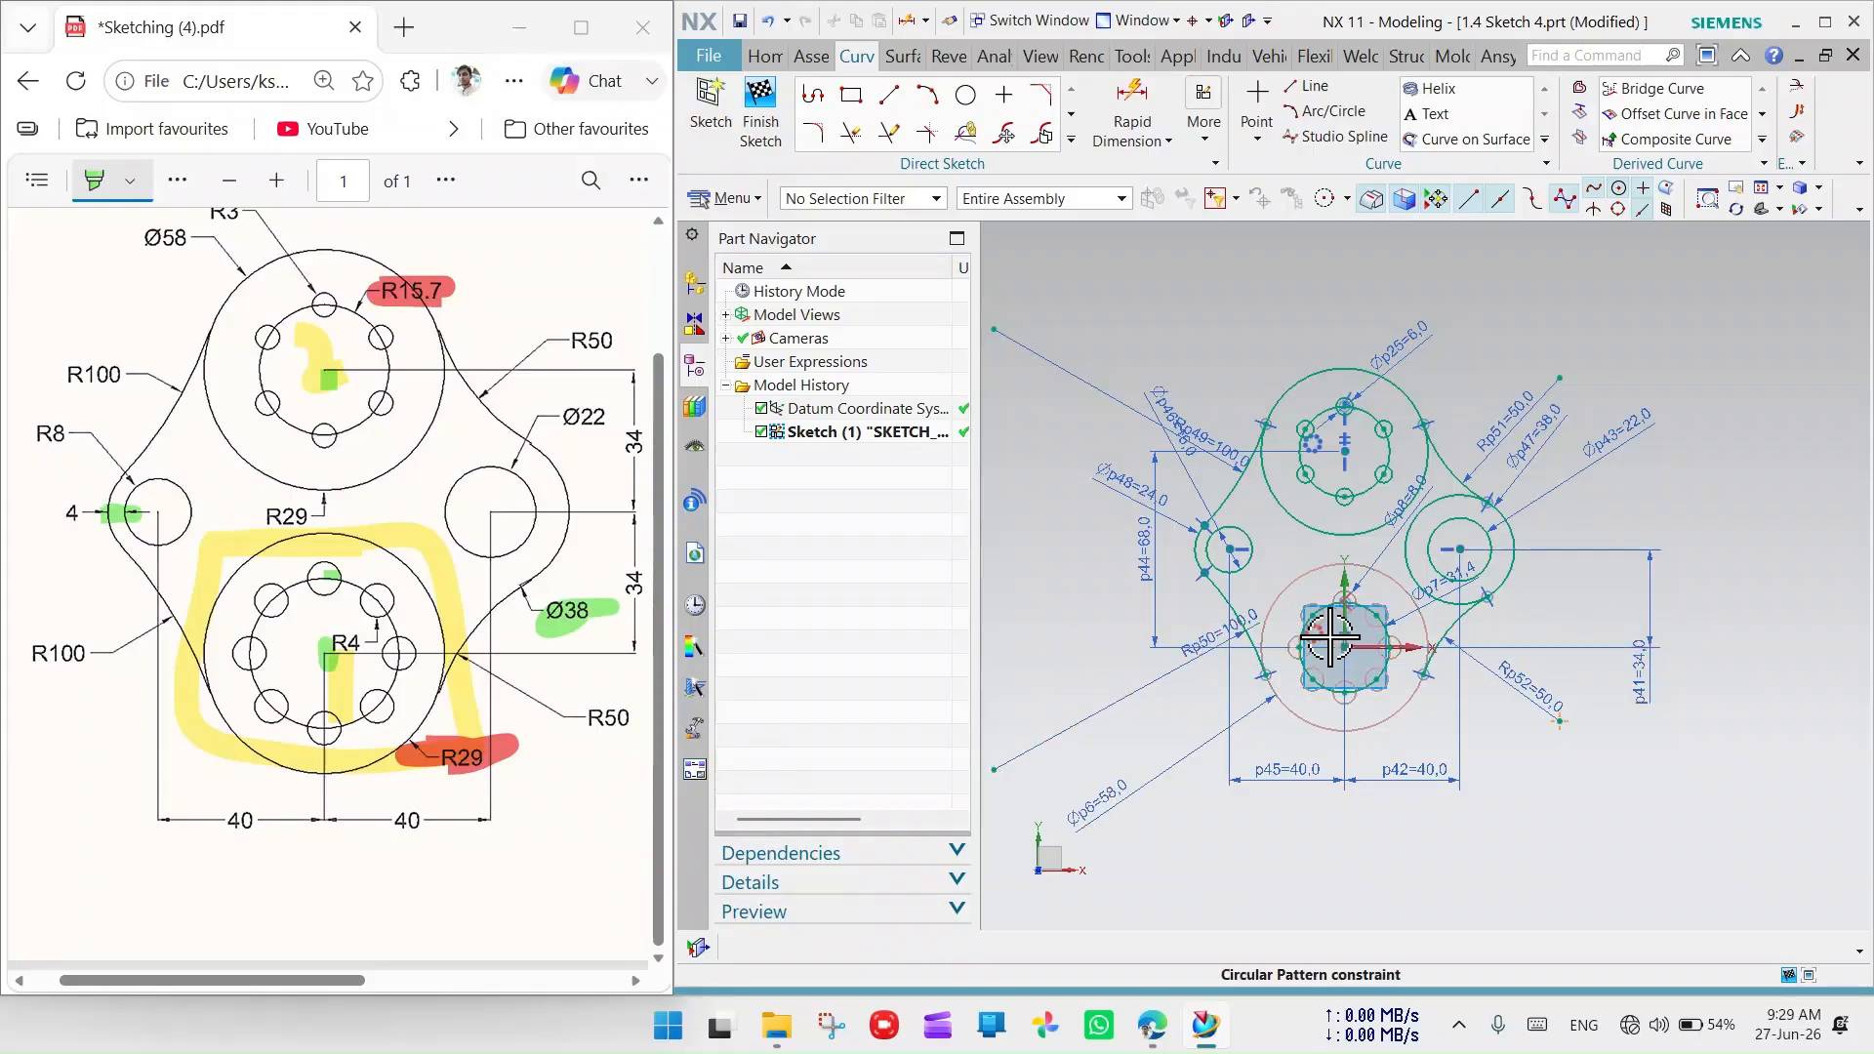
Spread out the left-side dimensions: the vertical circle spacing, both left boss diameters and the upper-left arc radius
{"action": "left_click_drag", "start_coordinate": [1142, 584], "coordinate": [1053, 576]}
{"action": "mouse_move", "coordinate": [1150, 498]}
{"action": "left_mouse_down"}
{"action": "mouse_move", "coordinate": [1080, 537]}
{"action": "mouse_move", "coordinate": [1049, 486]}
{"action": "left_mouse_up"}
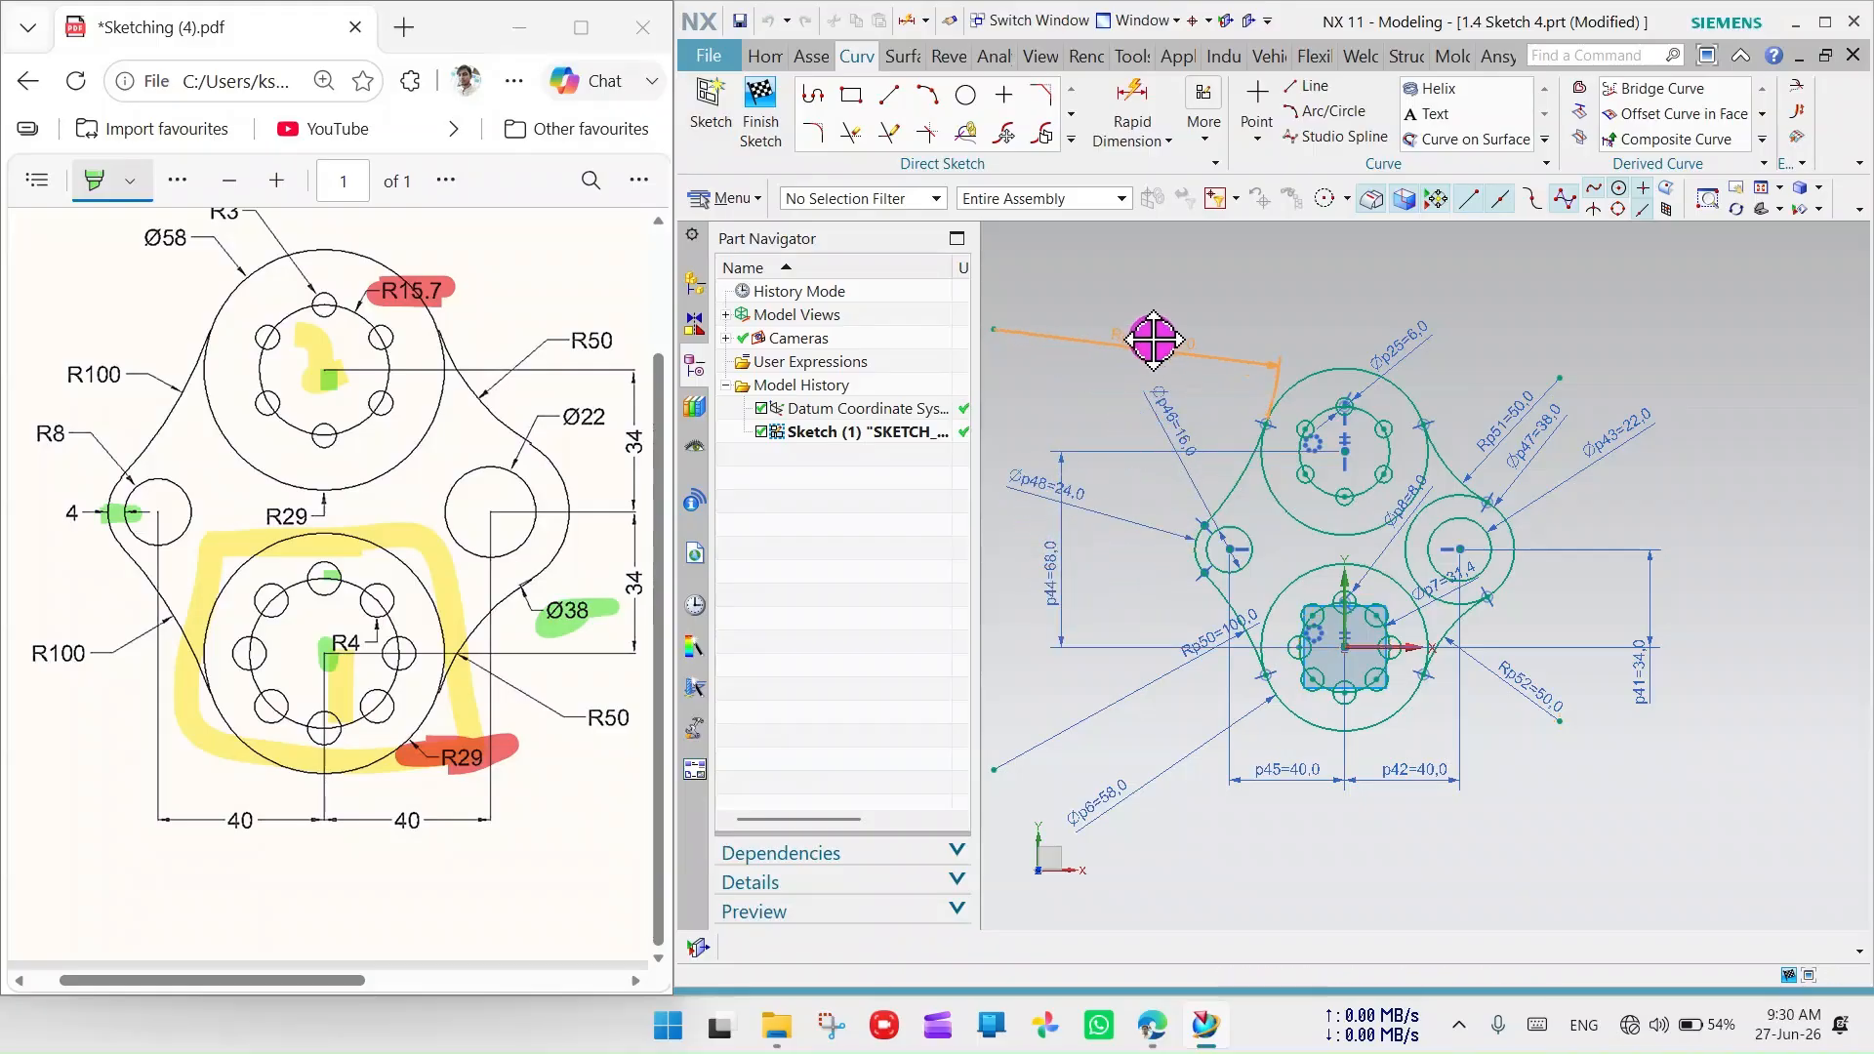
{"action": "left_click", "coordinate": [1132, 346]}
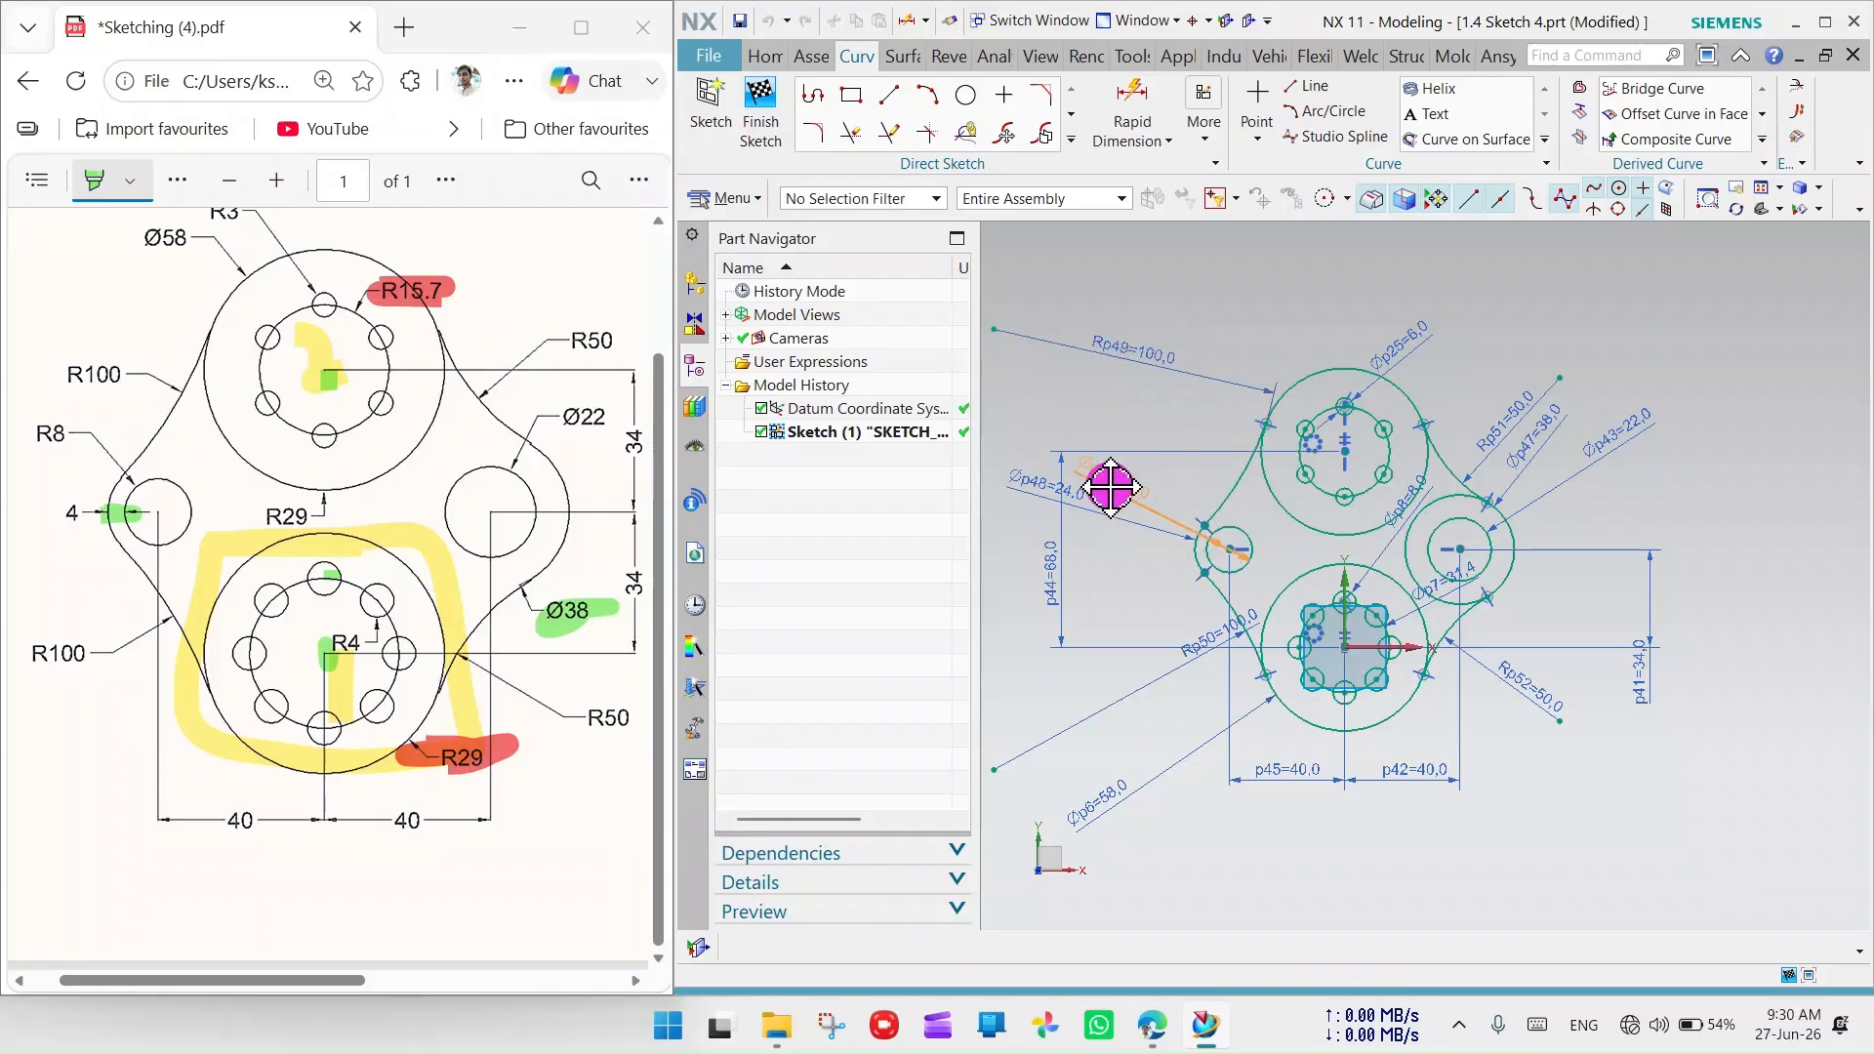
{"action": "left_click", "coordinate": [1107, 587]}
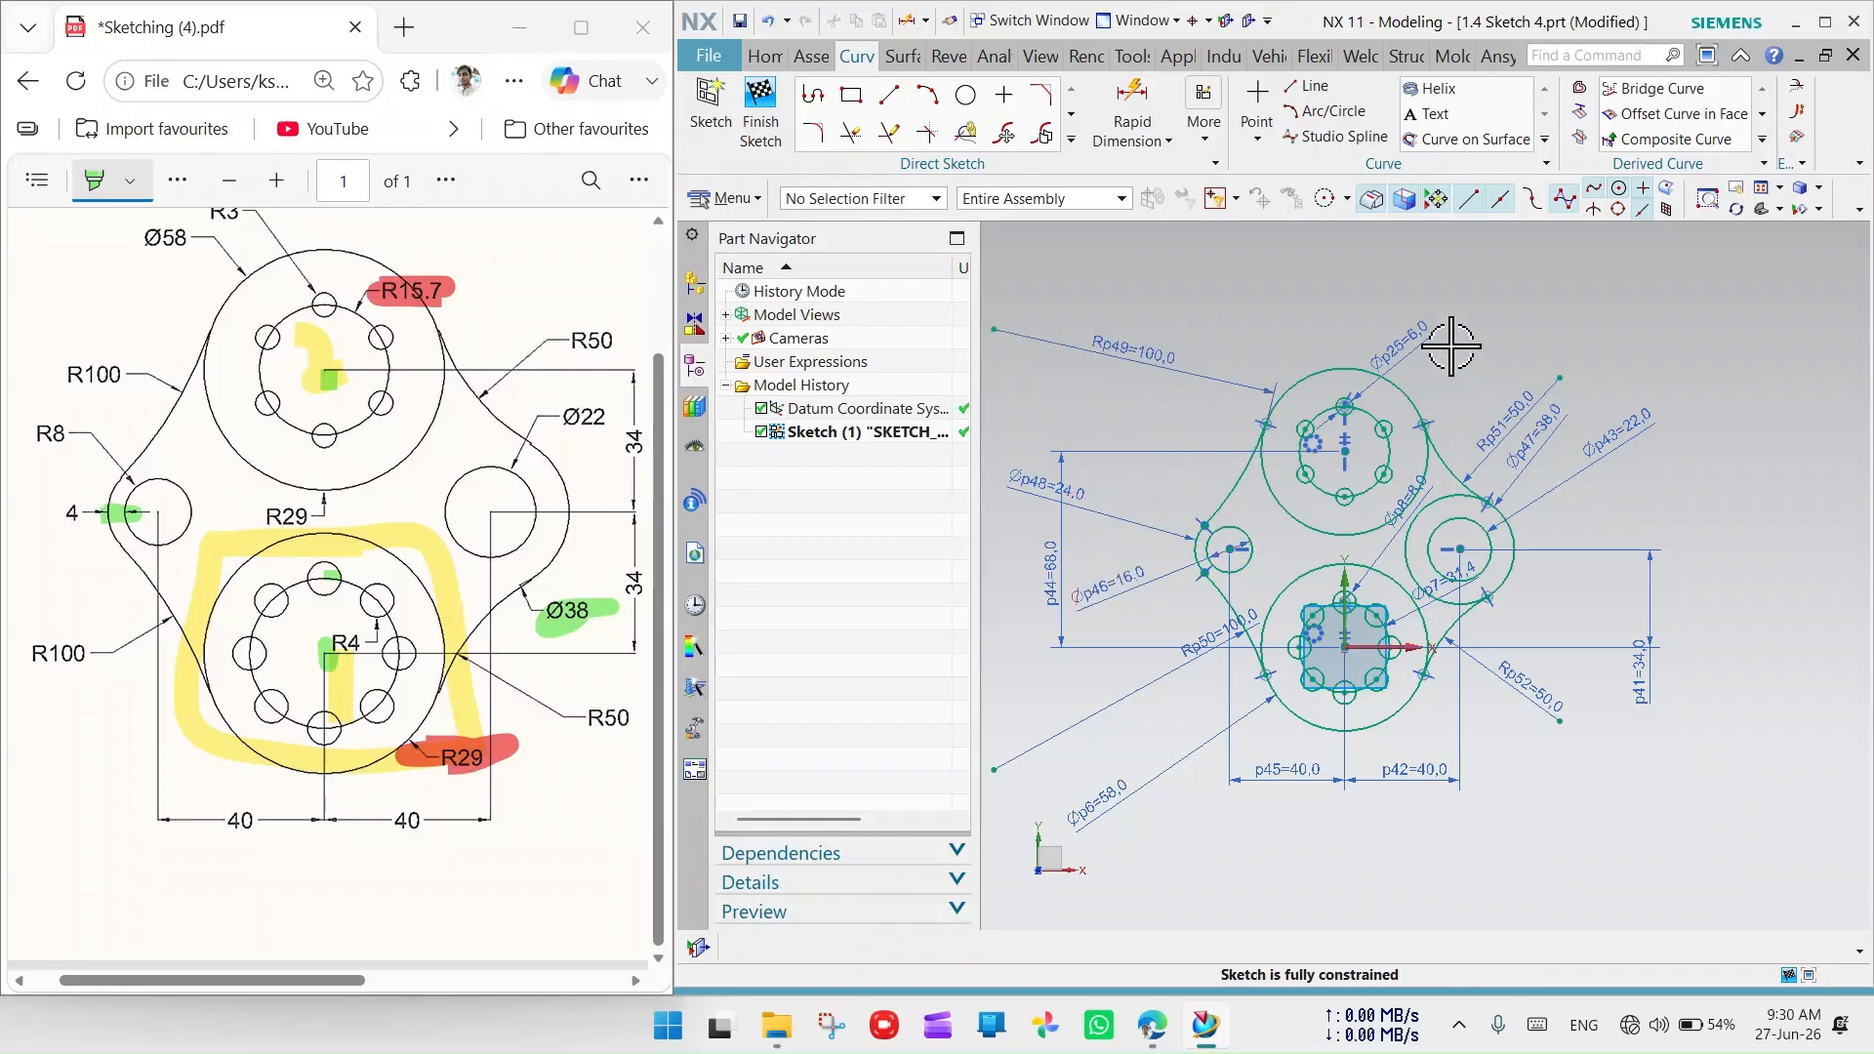
Move the small-hole, upper-right arc and right boss dimensions outside the profile, and finish the sketch
{"action": "left_click_drag", "start_coordinate": [1423, 343], "coordinate": [1369, 275]}
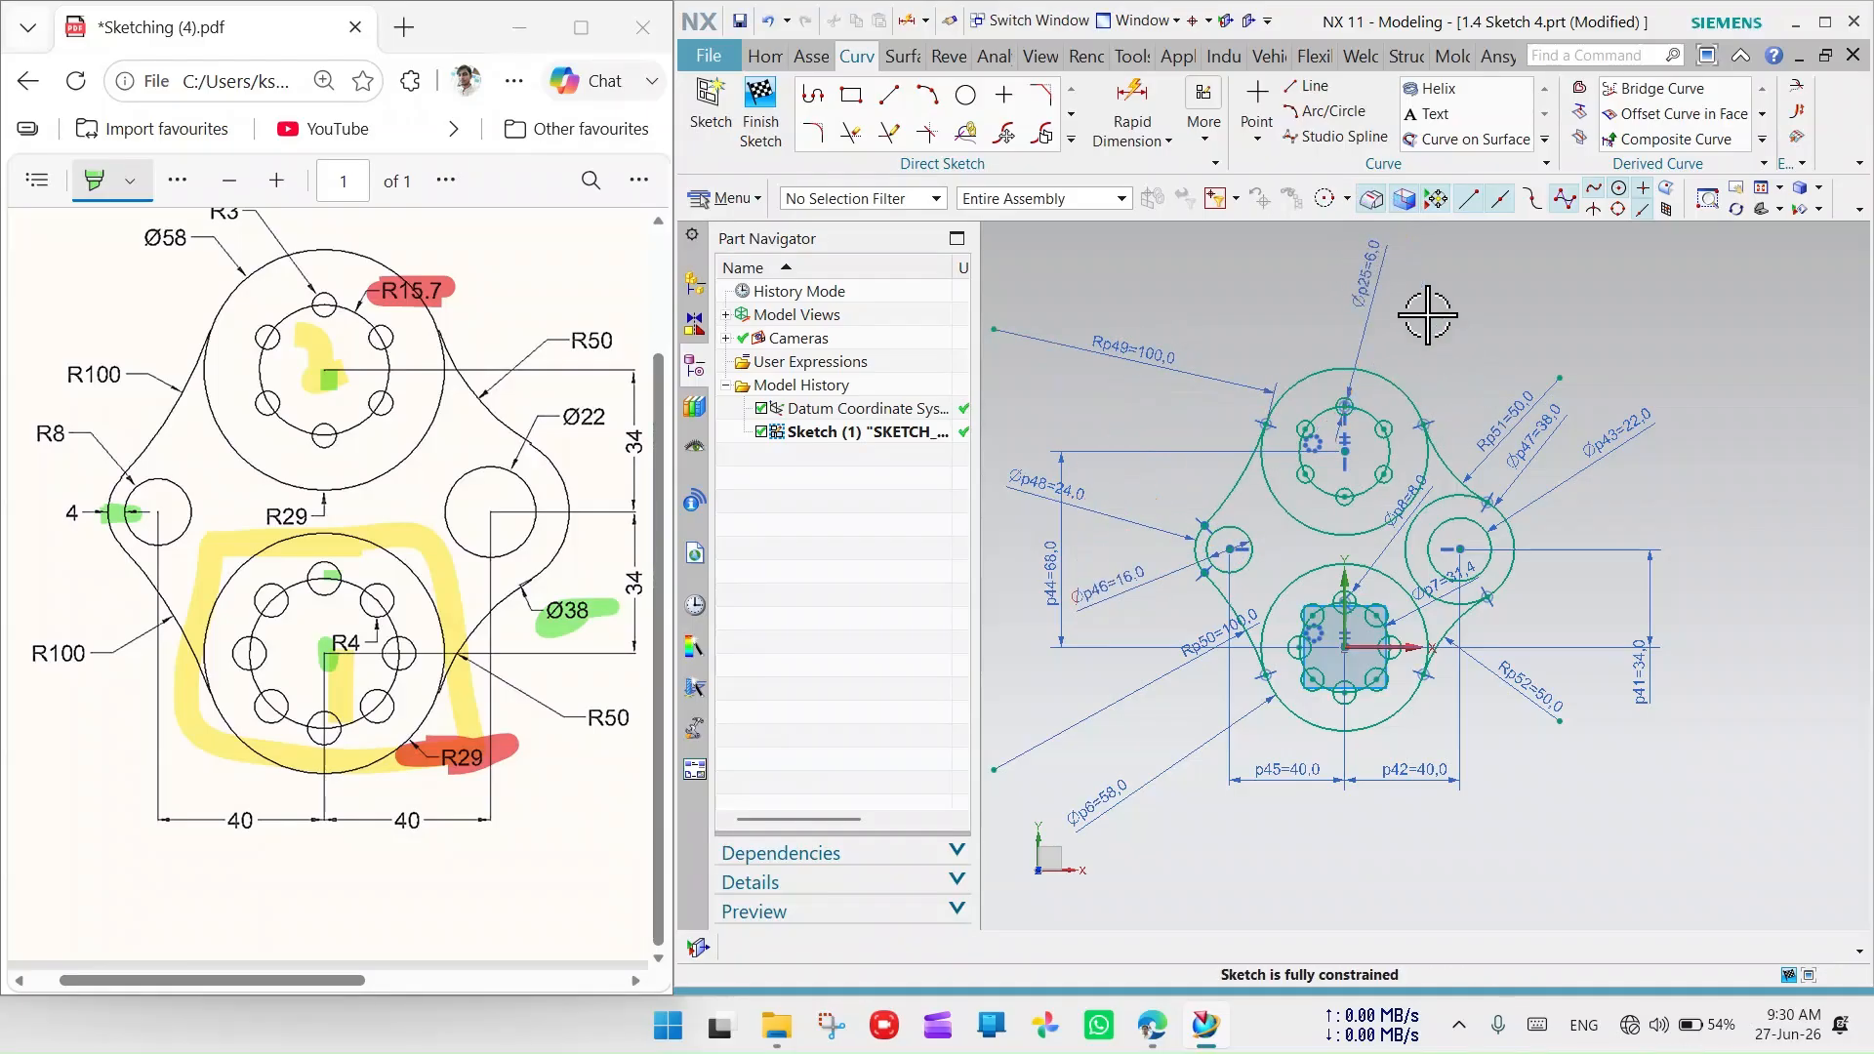
{"action": "left_click_drag", "start_coordinate": [1524, 405], "coordinate": [1624, 367]}
{"action": "left_click_drag", "start_coordinate": [1611, 444], "coordinate": [1681, 475]}
{"action": "mouse_move", "coordinate": [1385, 507]}
{"action": "left_mouse_down"}
{"action": "mouse_move", "coordinate": [1357, 473]}
{"action": "mouse_move", "coordinate": [1474, 723]}
{"action": "mouse_move", "coordinate": [1571, 770]}
{"action": "left_mouse_up"}
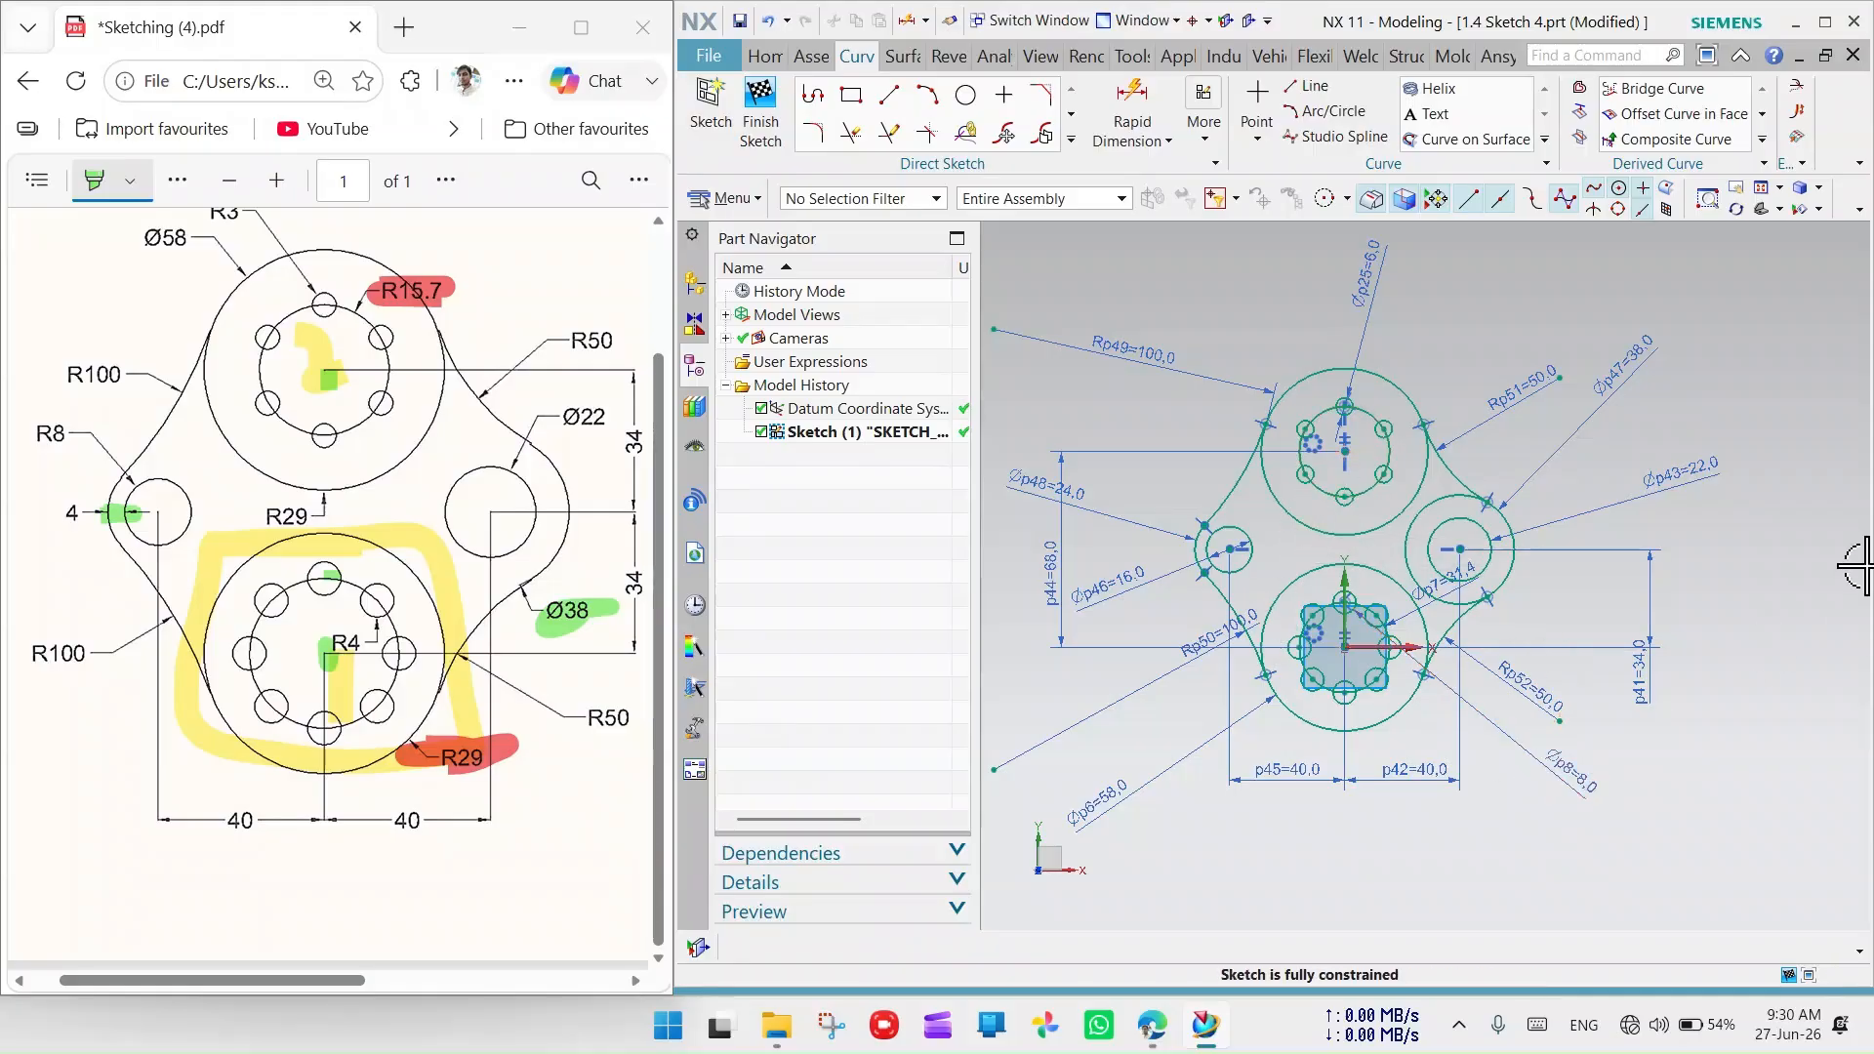
{"action": "scroll", "coordinate": [1825, 557], "scroll_direction": "down", "scroll_amount": 1}
{"action": "scroll", "coordinate": [1421, 332], "scroll_direction": "up", "scroll_amount": 1}
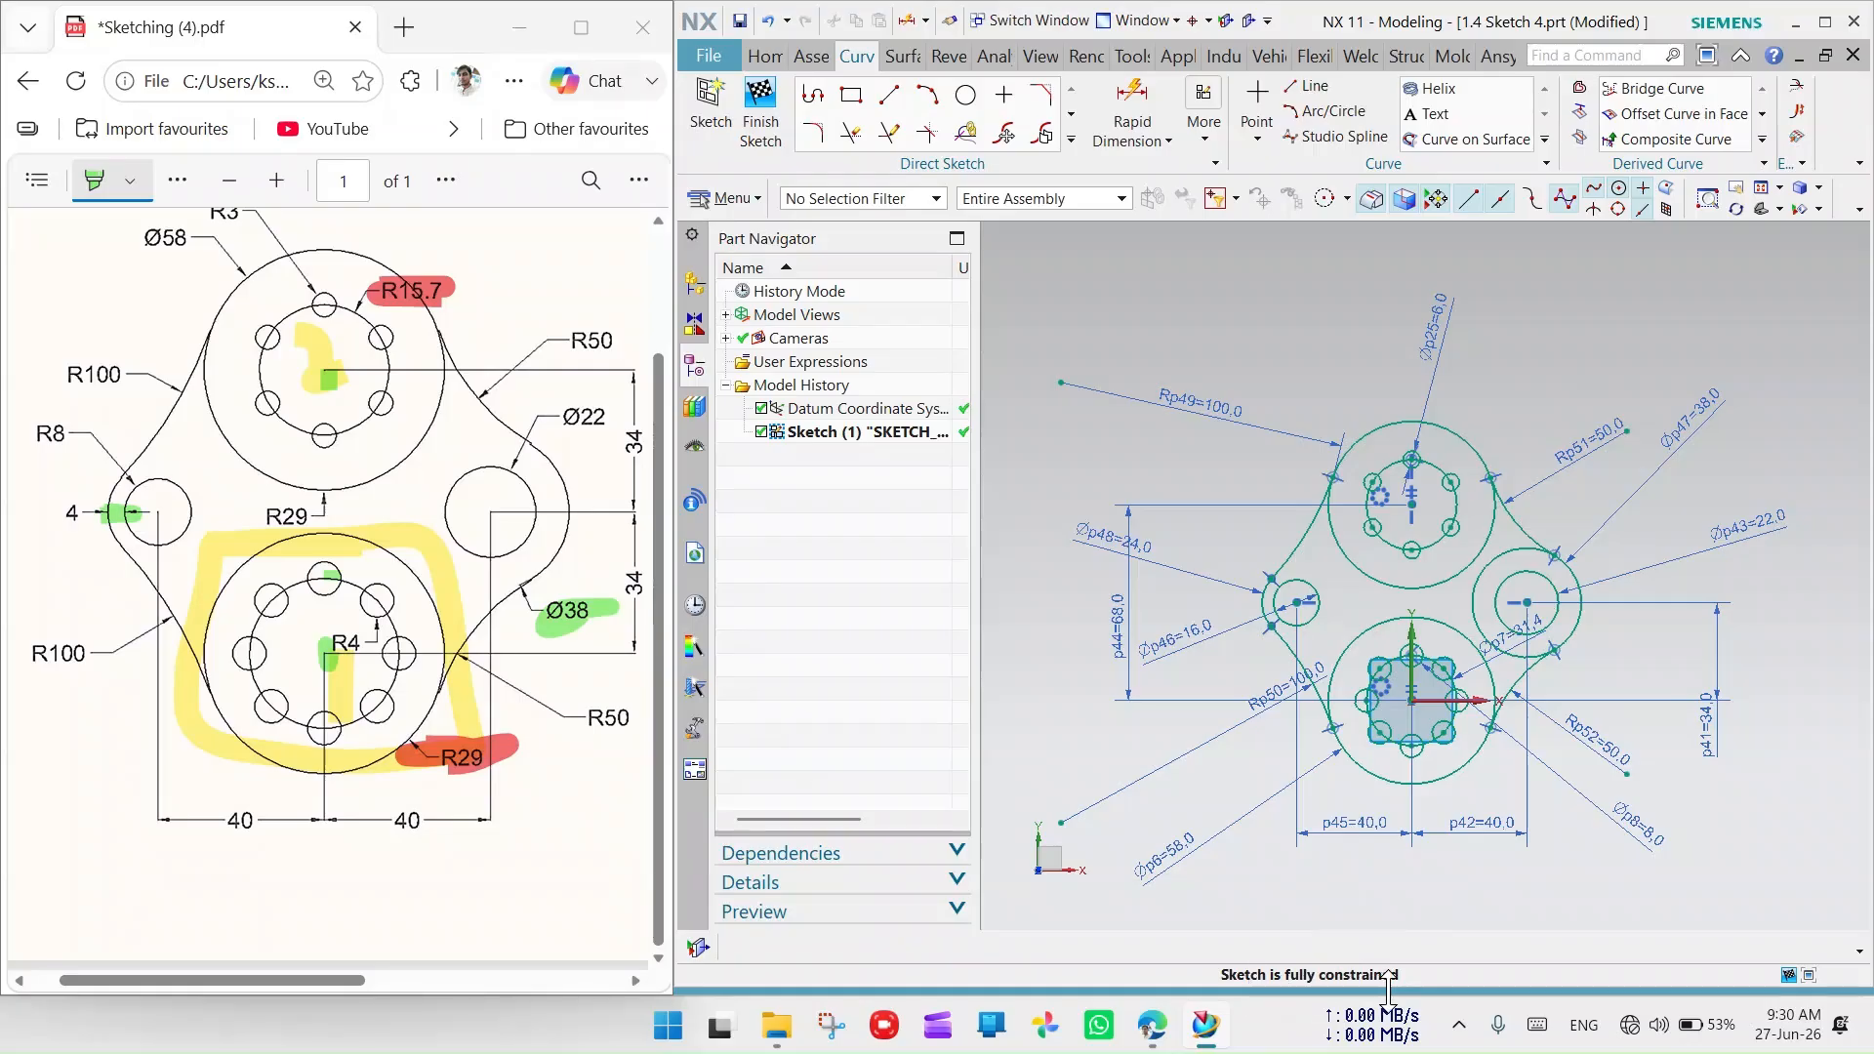
{"action": "left_click", "coordinate": [761, 97]}
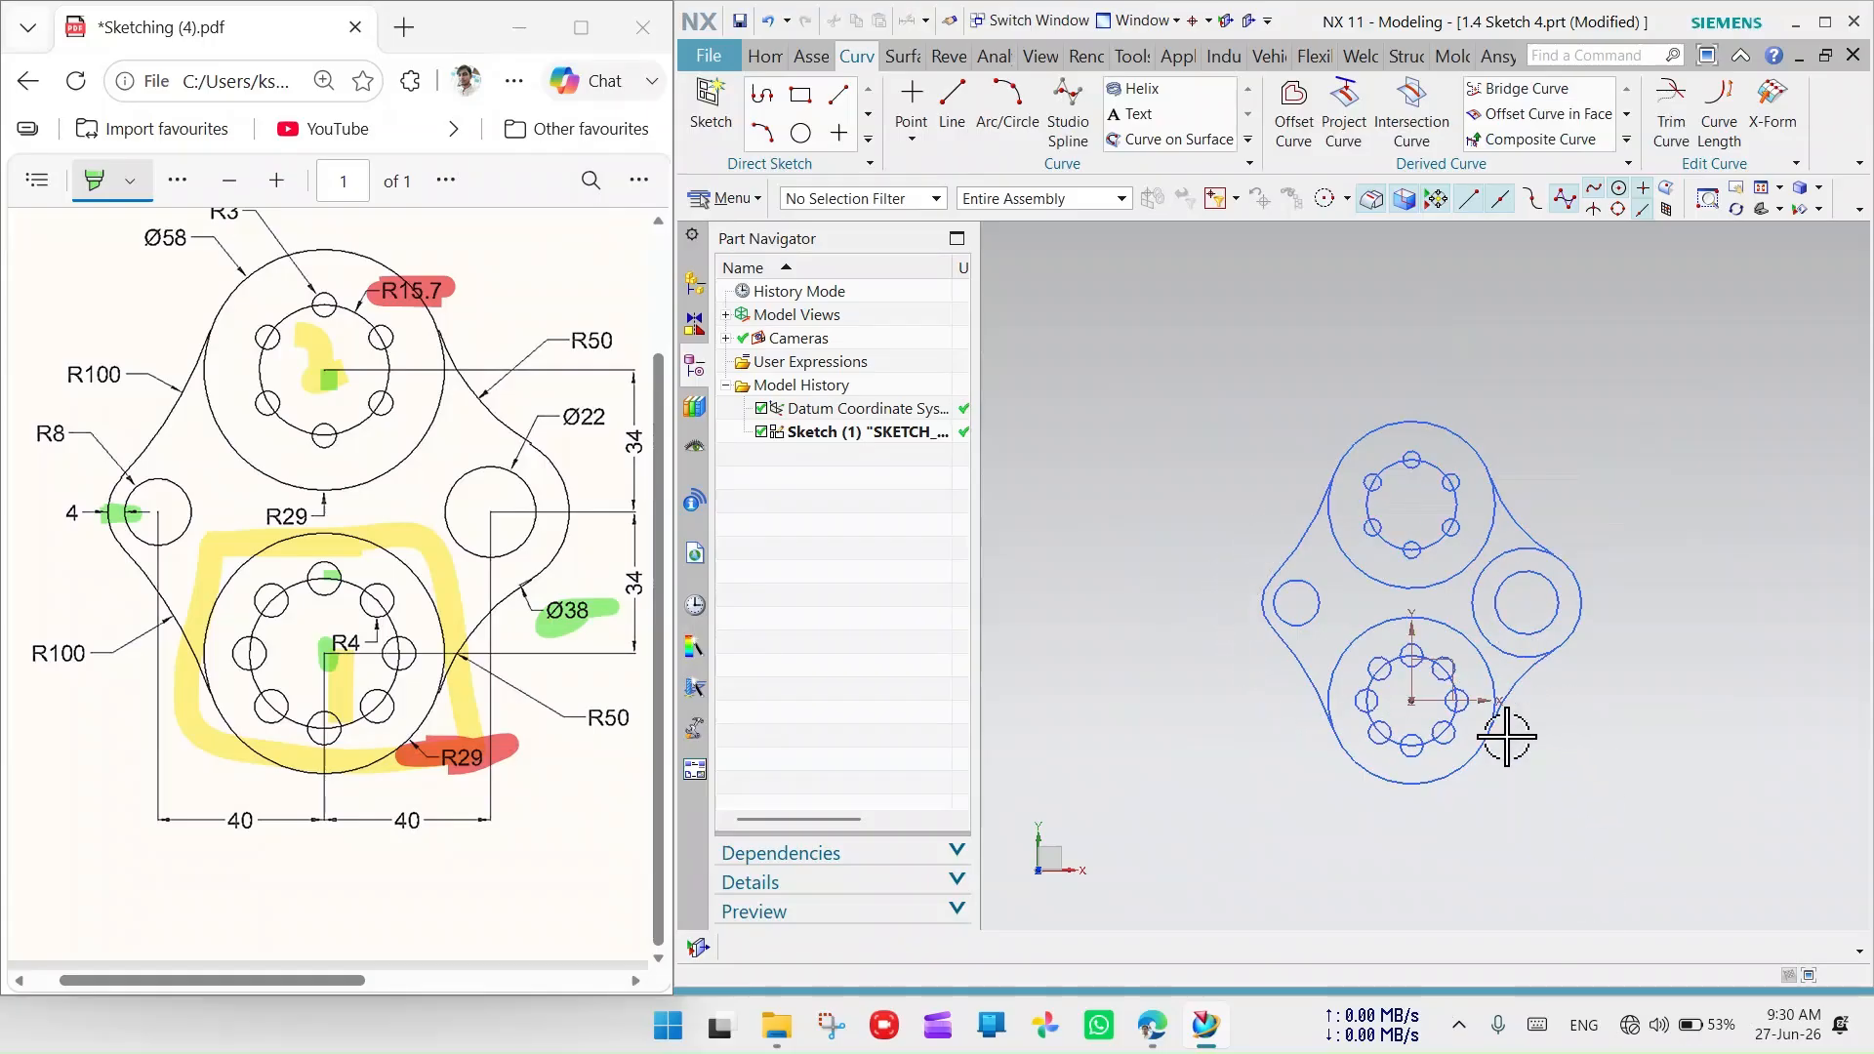
Reopen the sketch to trim away the right boss's outer circle between the two R50 arcs on its inner side, and finish the sketch
{"action": "double_click", "coordinate": [820, 433]}
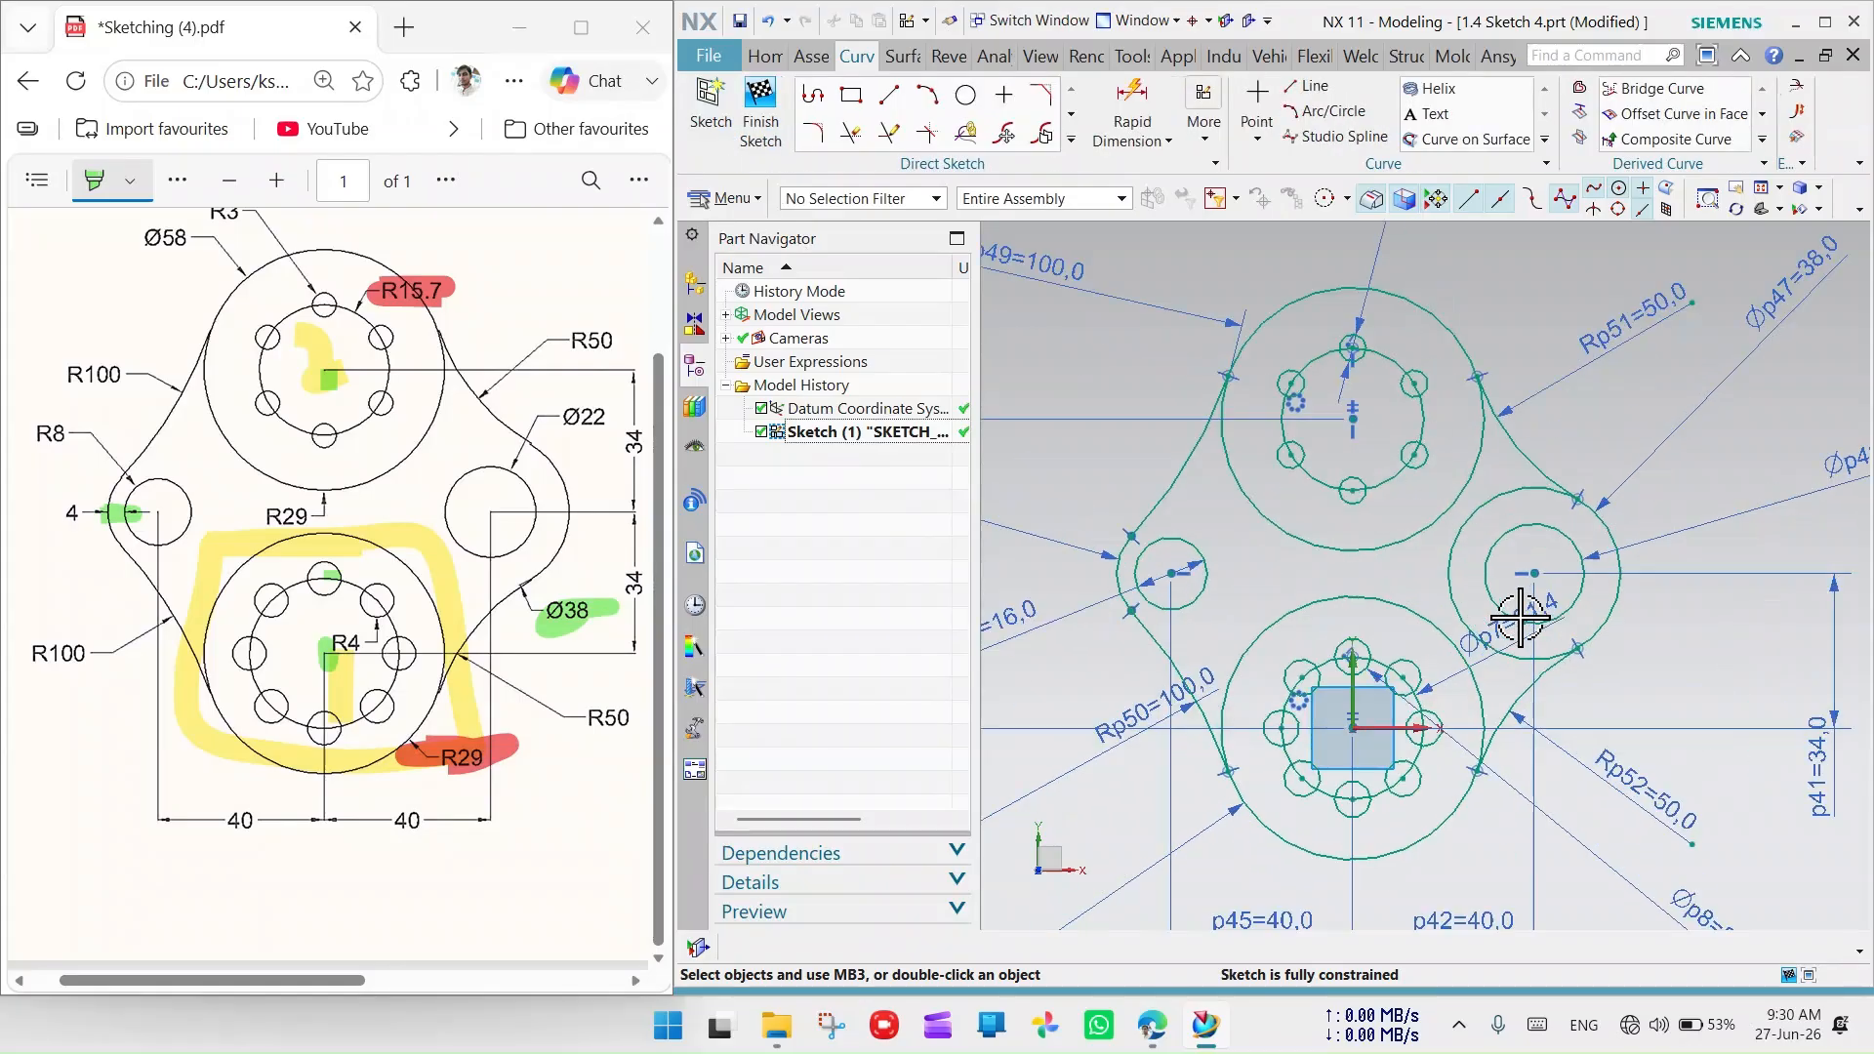
{"action": "left_click", "coordinate": [851, 133]}
{"action": "left_click", "coordinate": [1437, 583]}
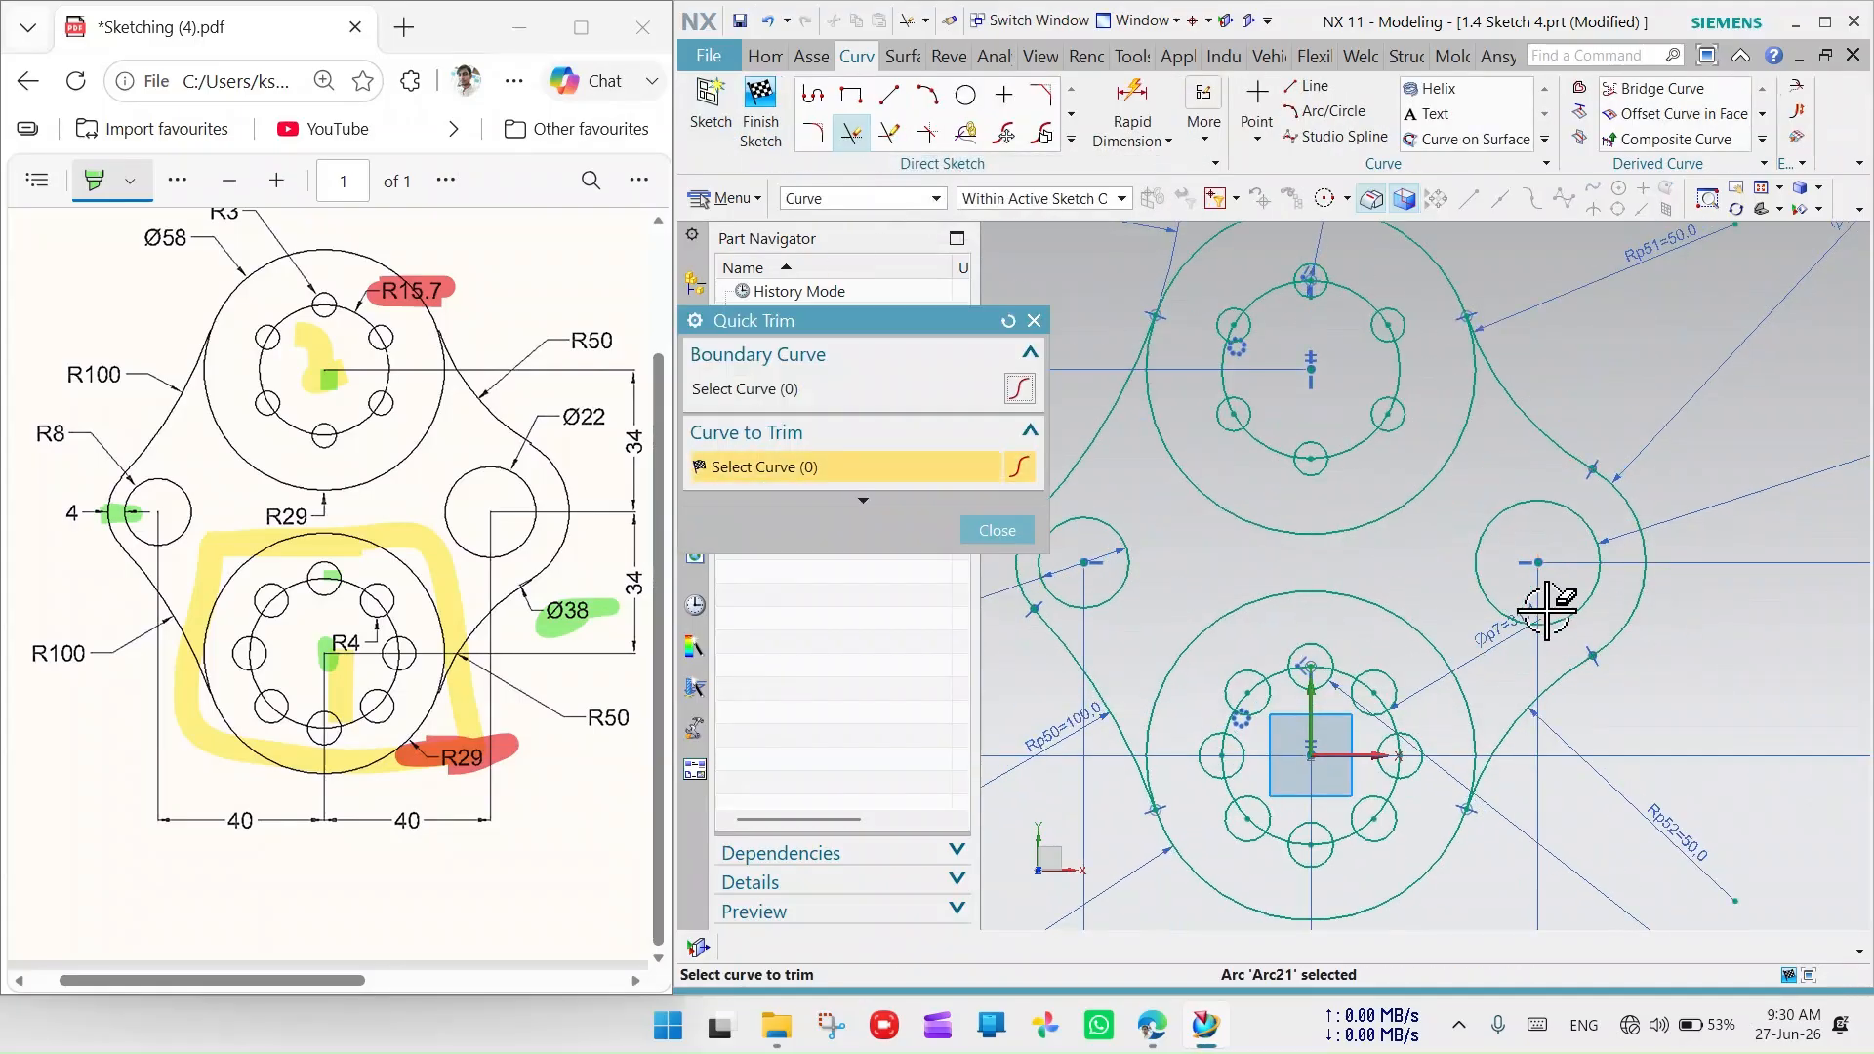
{"action": "left_click", "coordinate": [999, 528]}
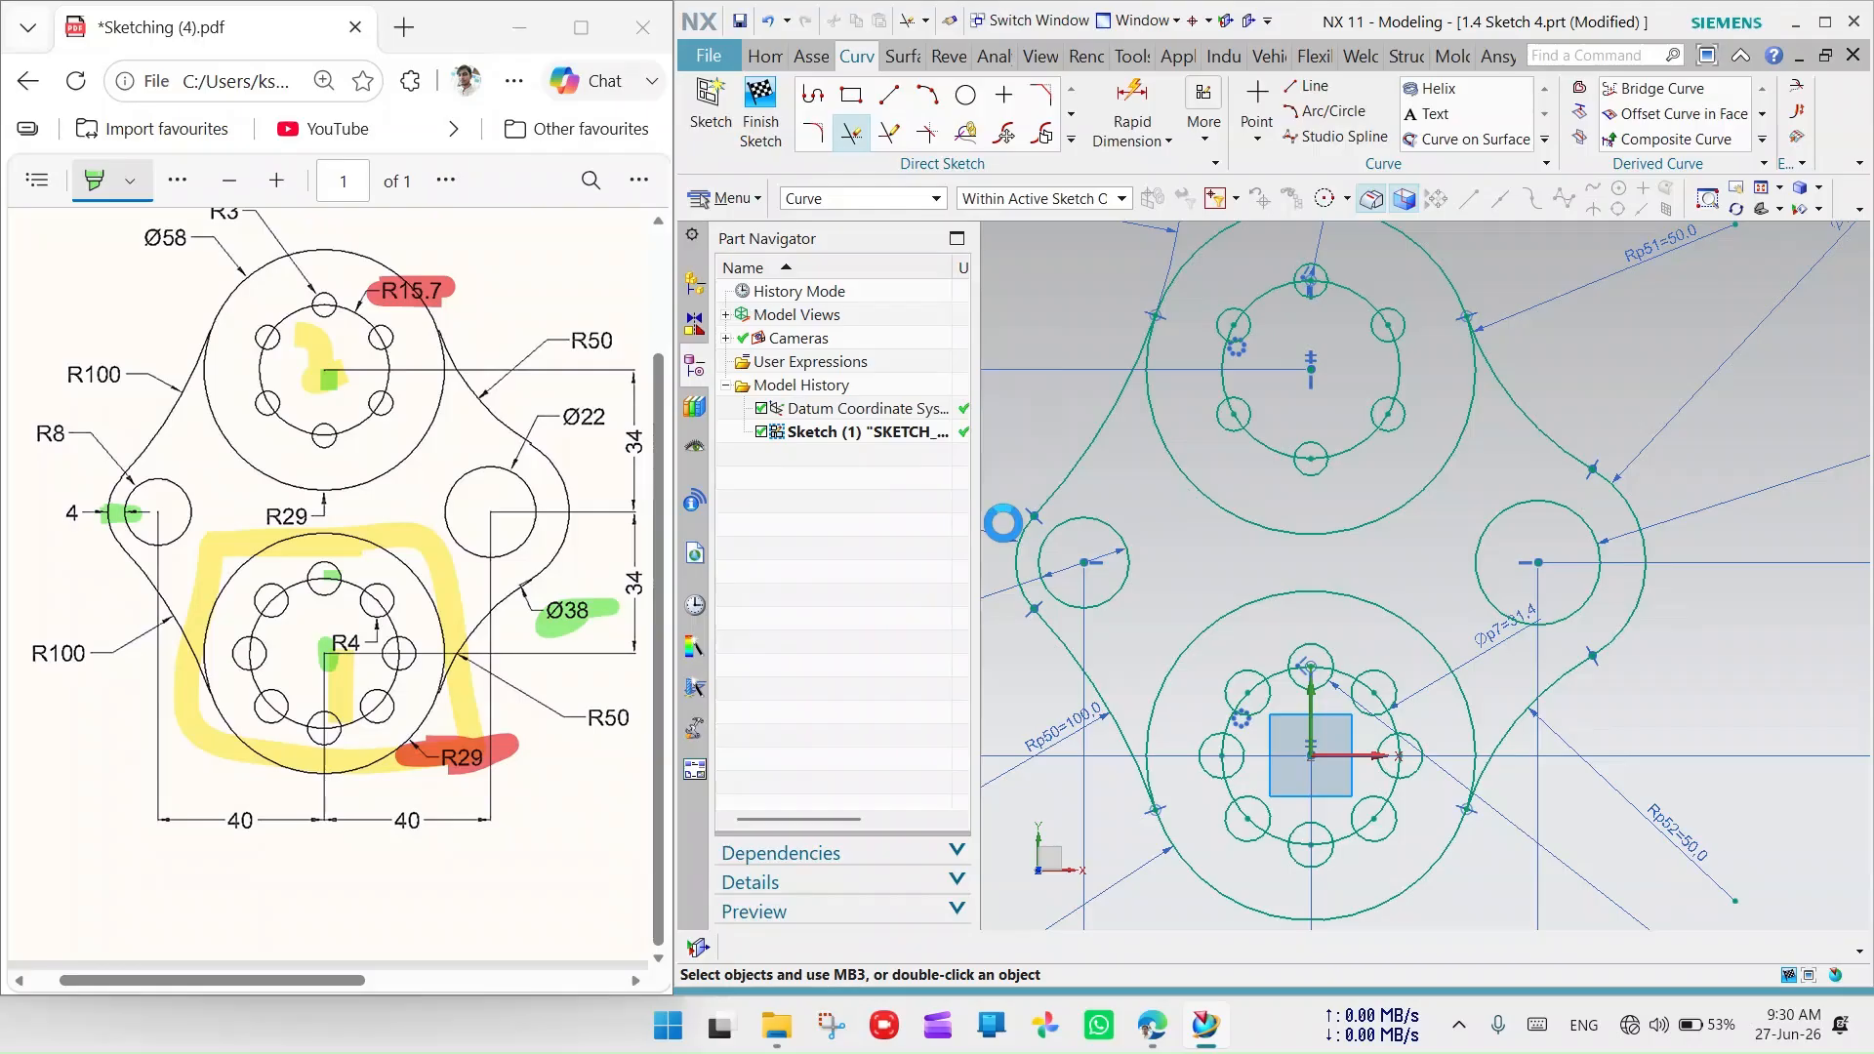
{"action": "left_click", "coordinate": [760, 98]}
{"action": "scroll", "coordinate": [1368, 502], "scroll_direction": "down", "scroll_amount": 3}
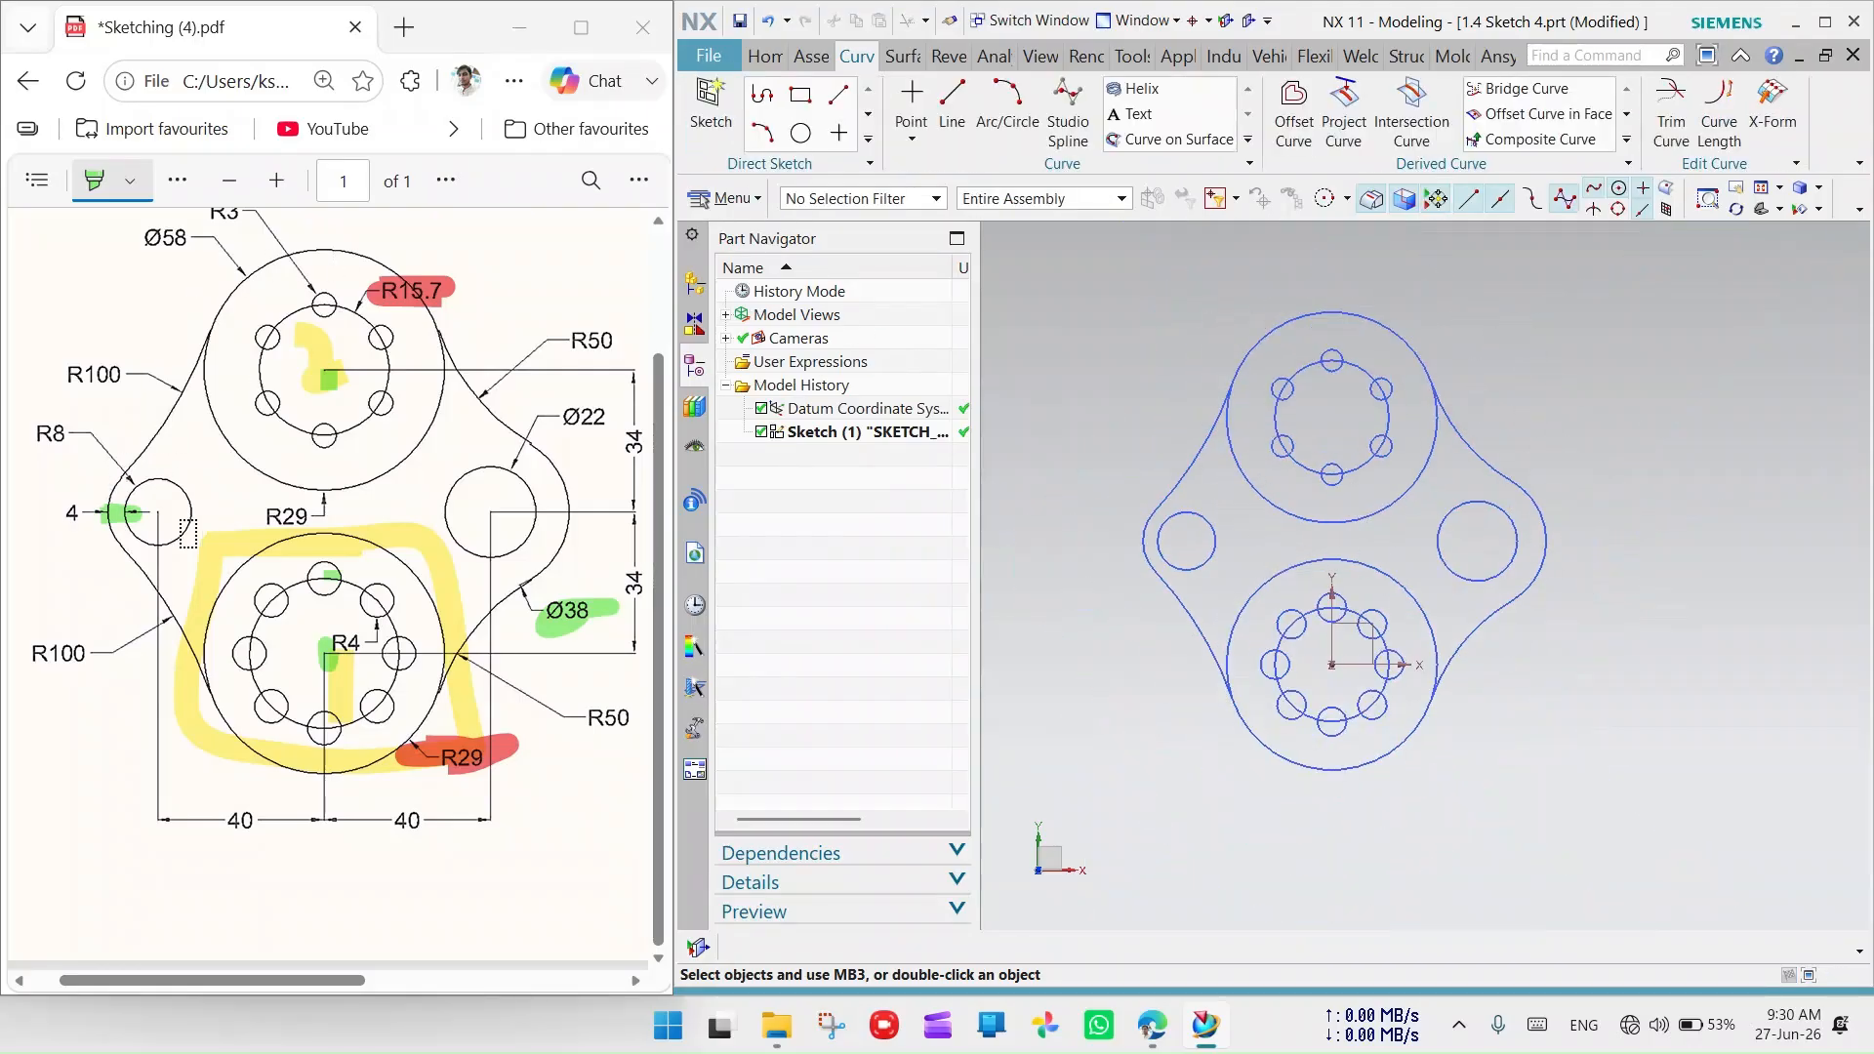
{"action": "scroll", "coordinate": [326, 564], "scroll_direction": "up", "scroll_amount": 1}
{"action": "scroll", "coordinate": [326, 564], "scroll_direction": "down", "scroll_amount": 1}
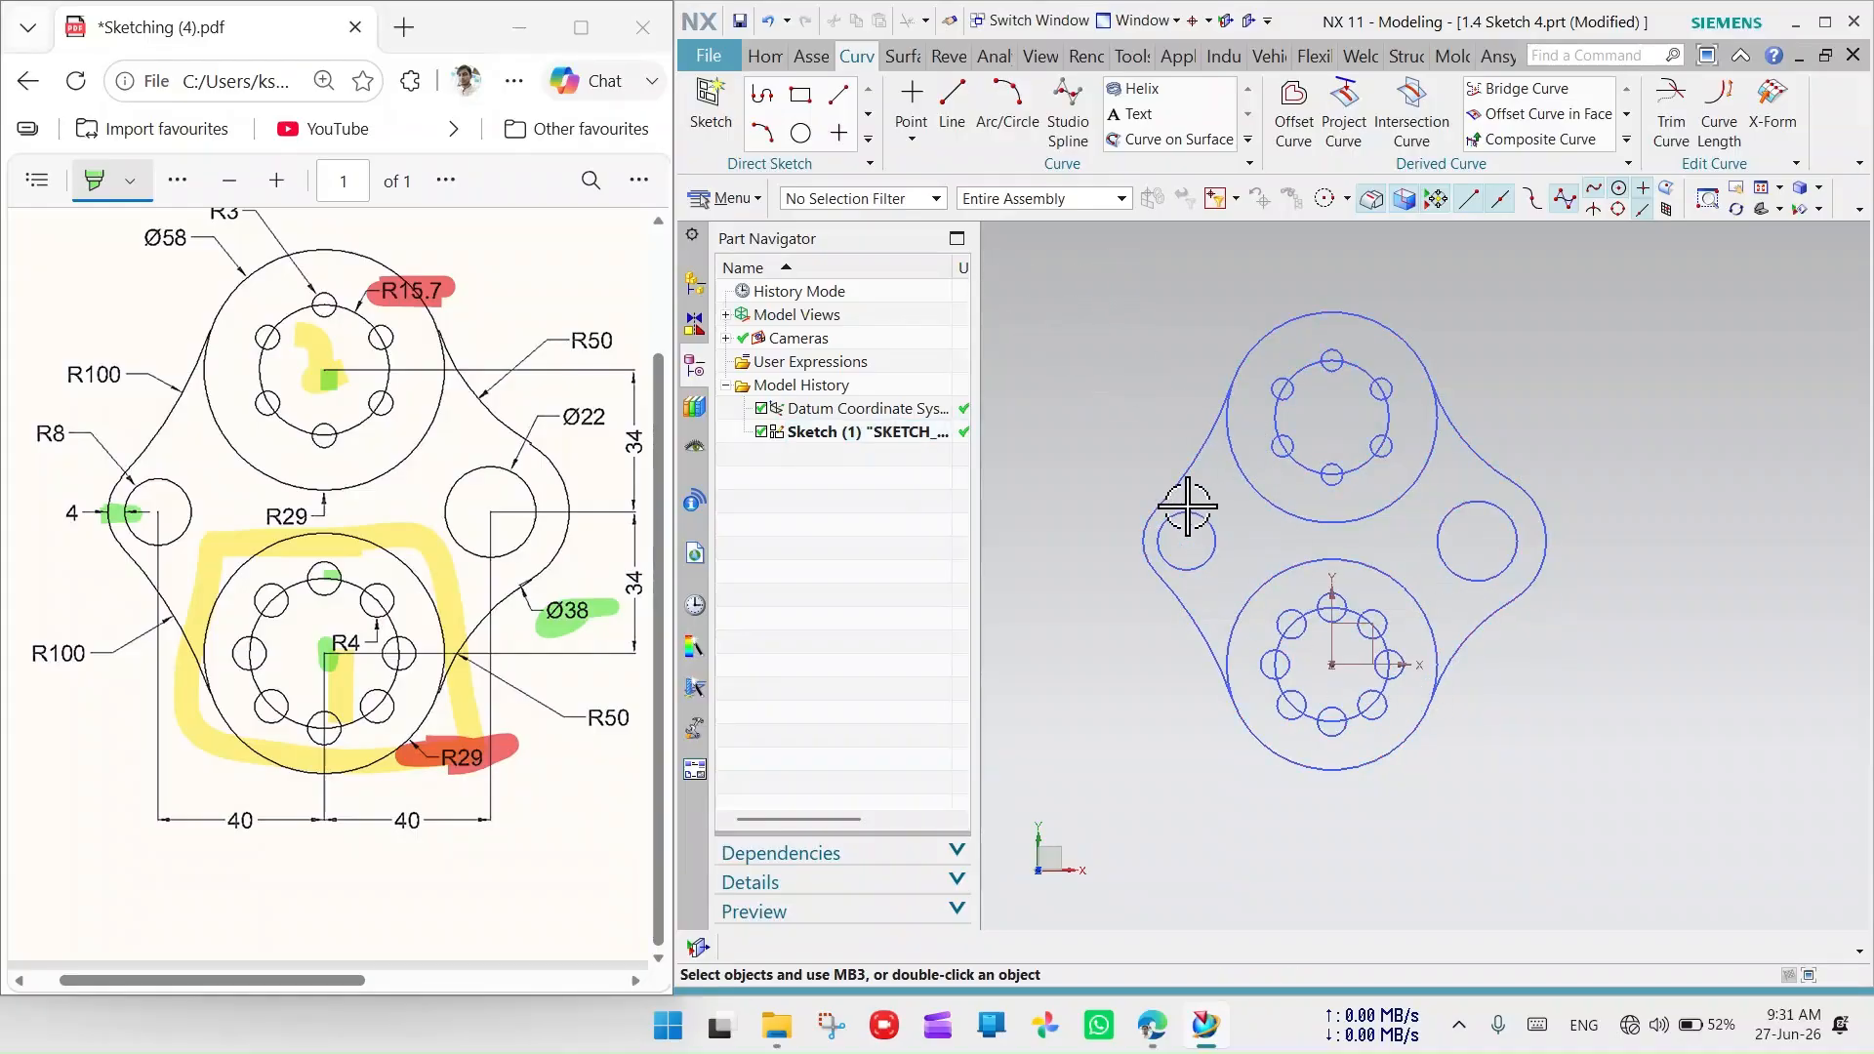
{"action": "scroll", "coordinate": [1209, 581], "scroll_direction": "up", "scroll_amount": 1}
{"action": "scroll", "coordinate": [1201, 523], "scroll_direction": "down", "scroll_amount": 1}
{"action": "scroll", "coordinate": [1175, 363], "scroll_direction": "up", "scroll_amount": 1}
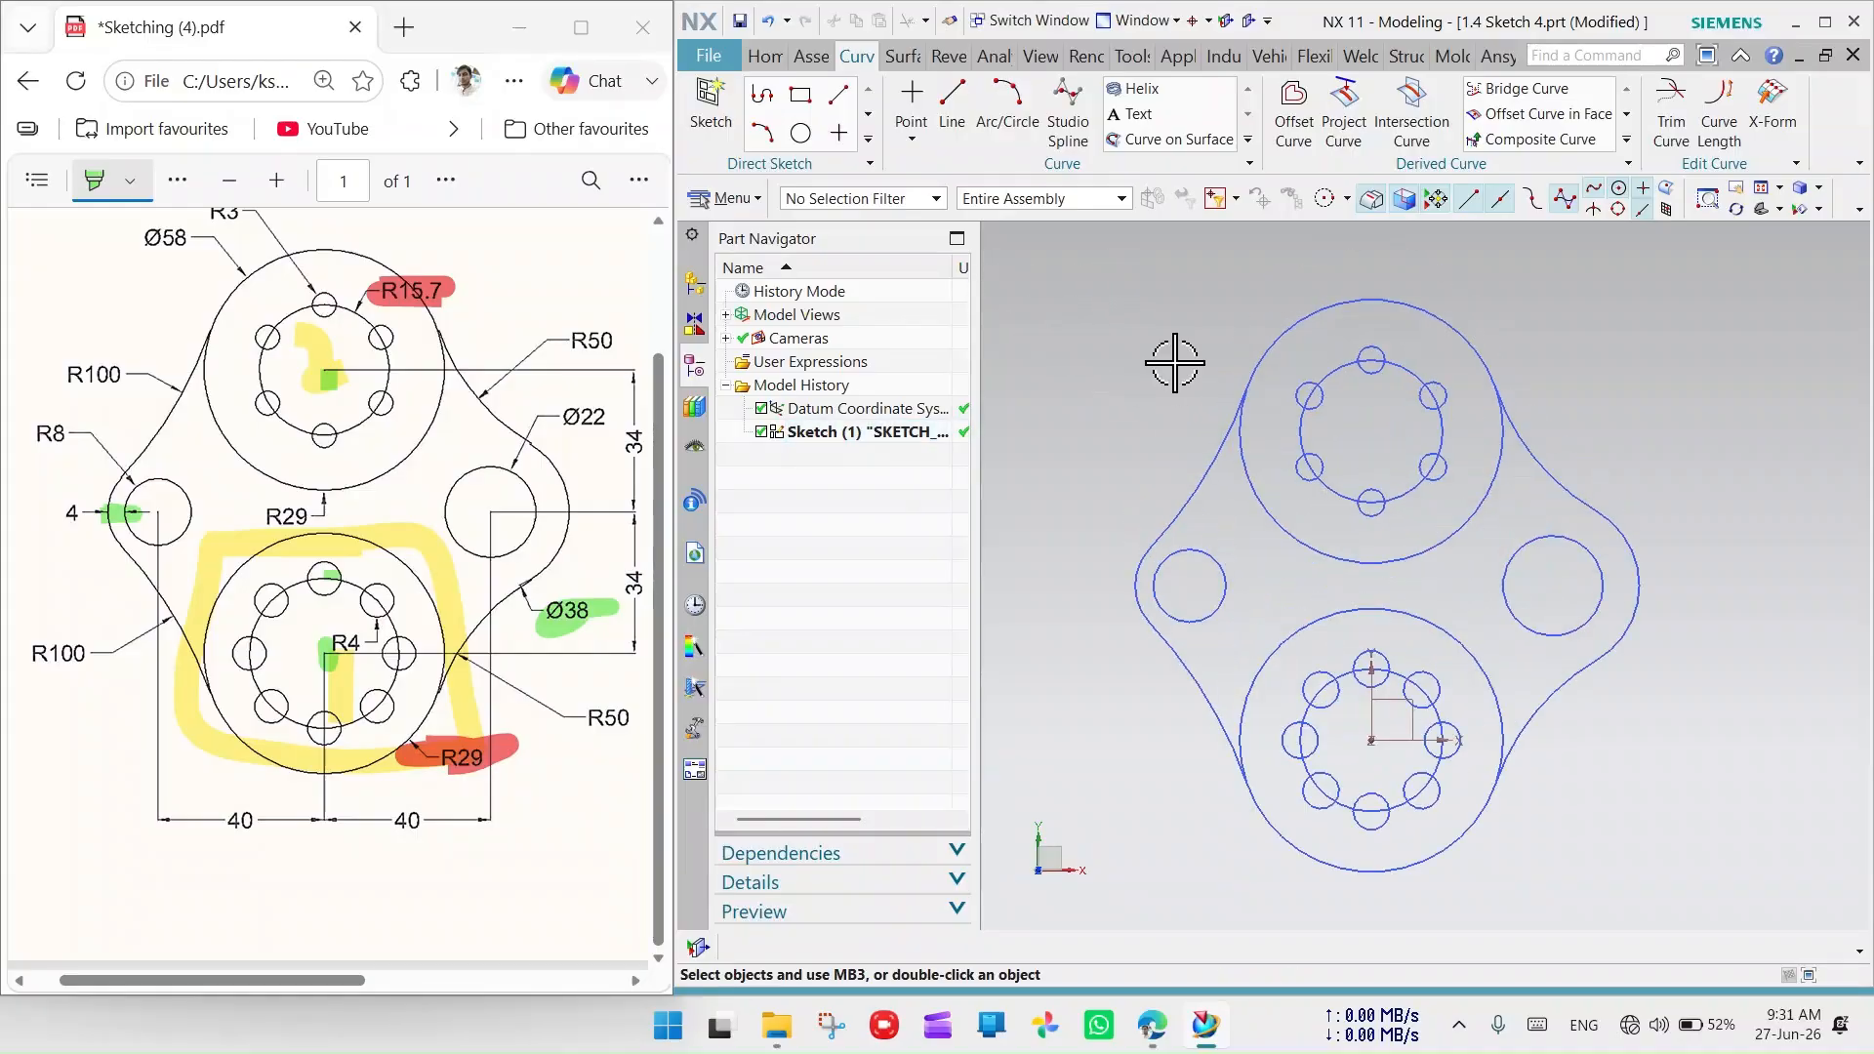